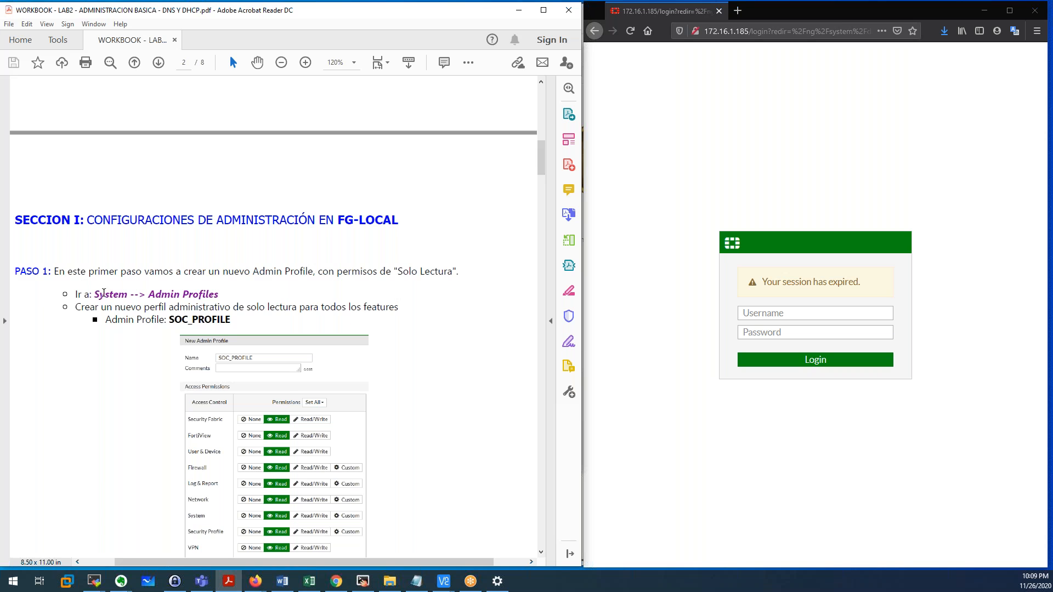
Check the workbook's Admin Profiles step, then sign in to FG-LOCAL as admin and skip the password-change prompt.
{"action": "scroll", "coordinate": [106, 296], "scroll_direction": "down", "scroll_amount": 2}
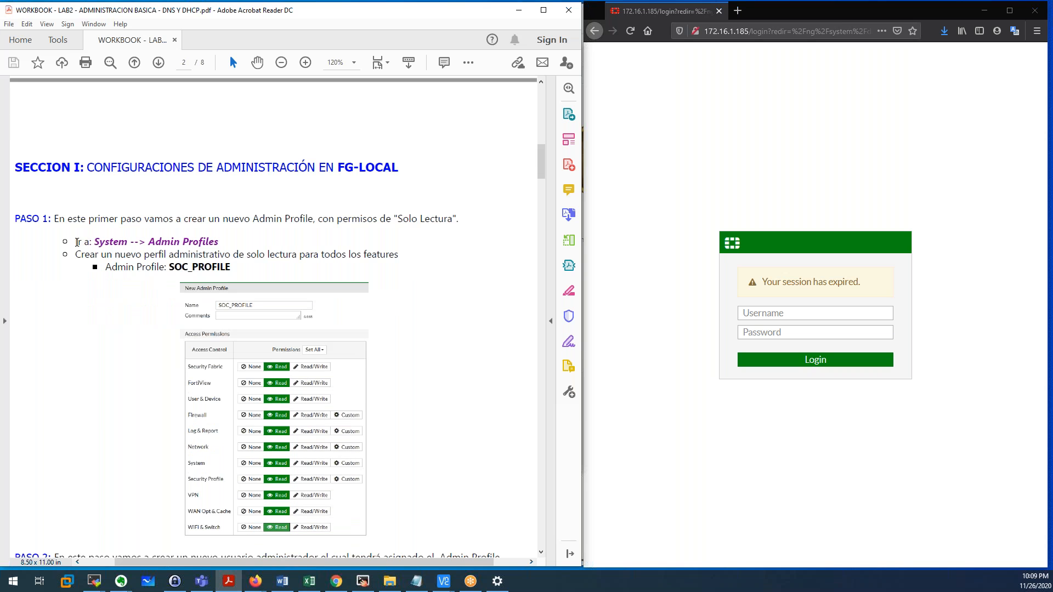
{"action": "left_click_drag", "start_coordinate": [78, 241], "coordinate": [206, 240]}
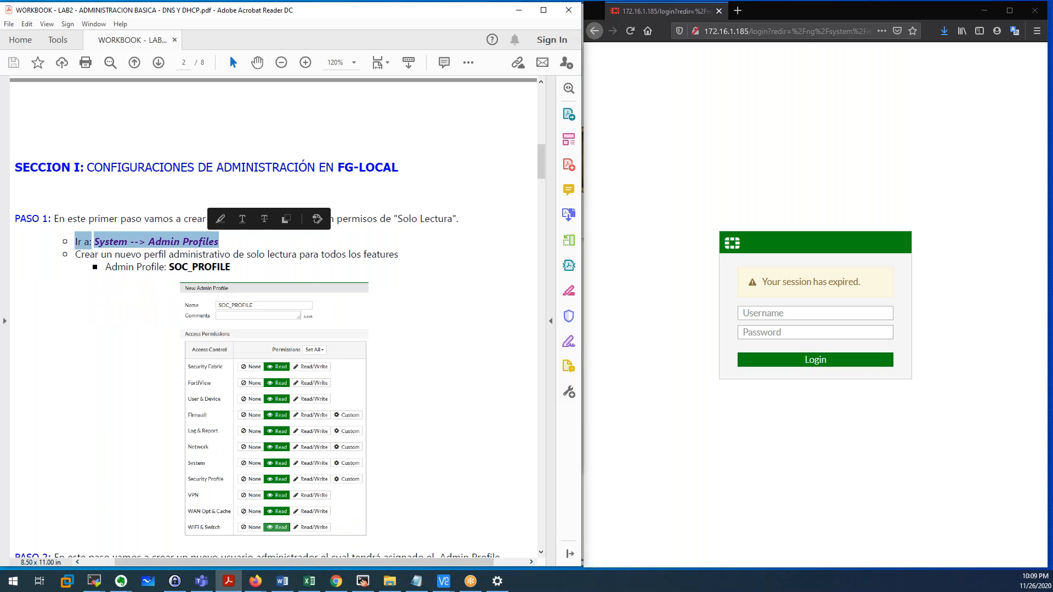
{"action": "left_click", "coordinate": [170, 255]}
{"action": "left_click", "coordinate": [781, 314]}
{"action": "type", "text": "admin"}
{"action": "key", "text": "Return"}
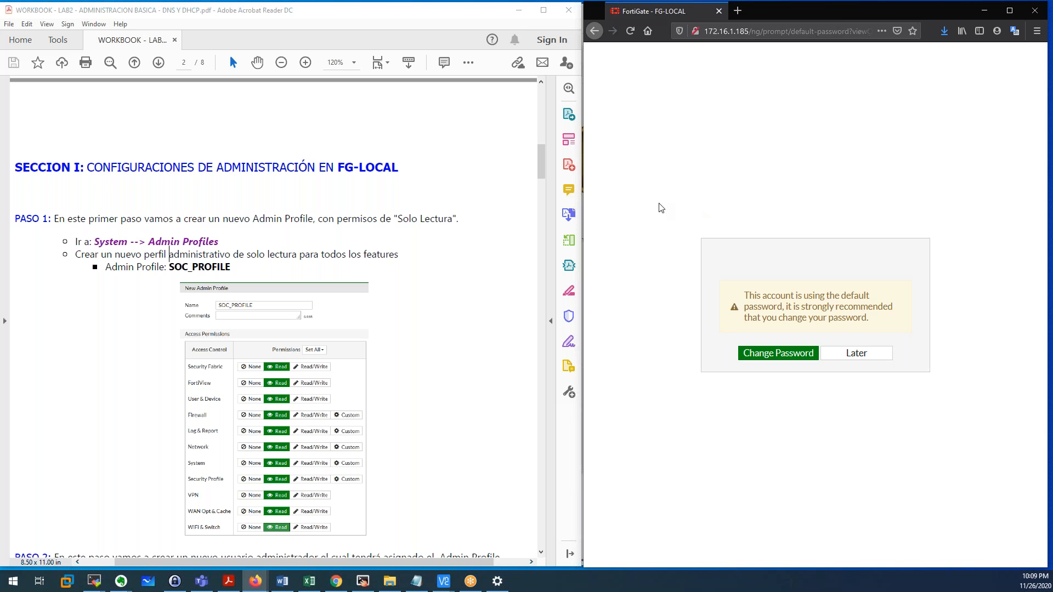
{"action": "left_click", "coordinate": [848, 356]}
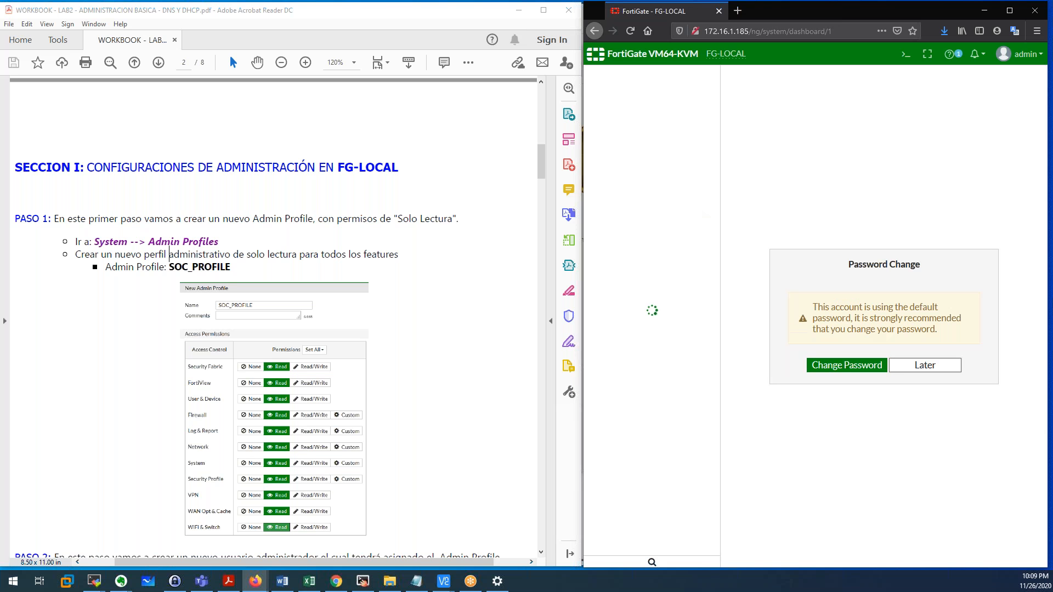
{"action": "left_click", "coordinate": [922, 365]}
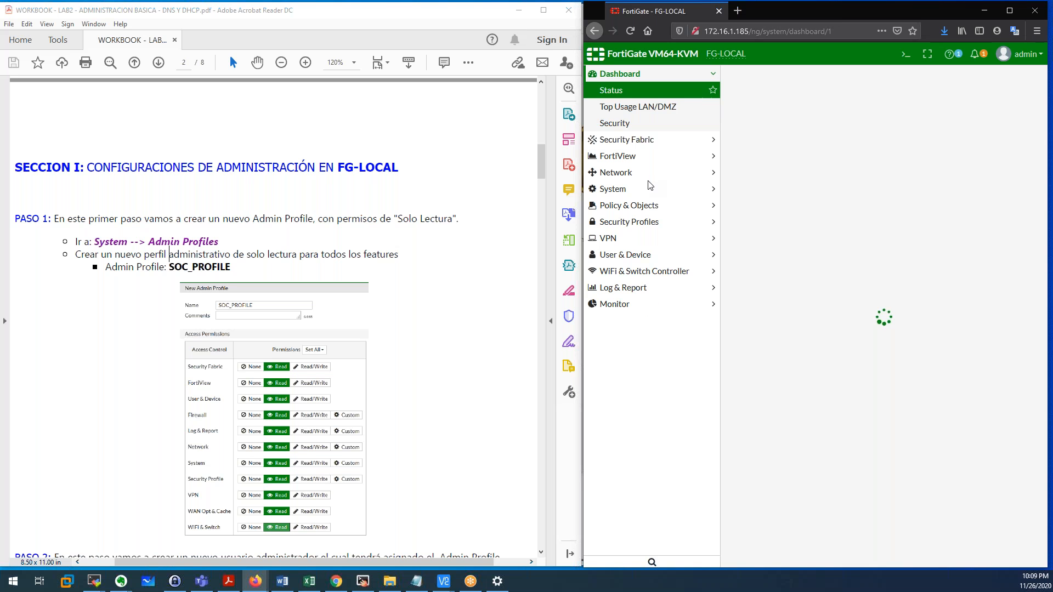
Go to System > Admin Profiles, look over prof_admin and super_admin, and start a new profile.
{"action": "left_click", "coordinate": [609, 189]}
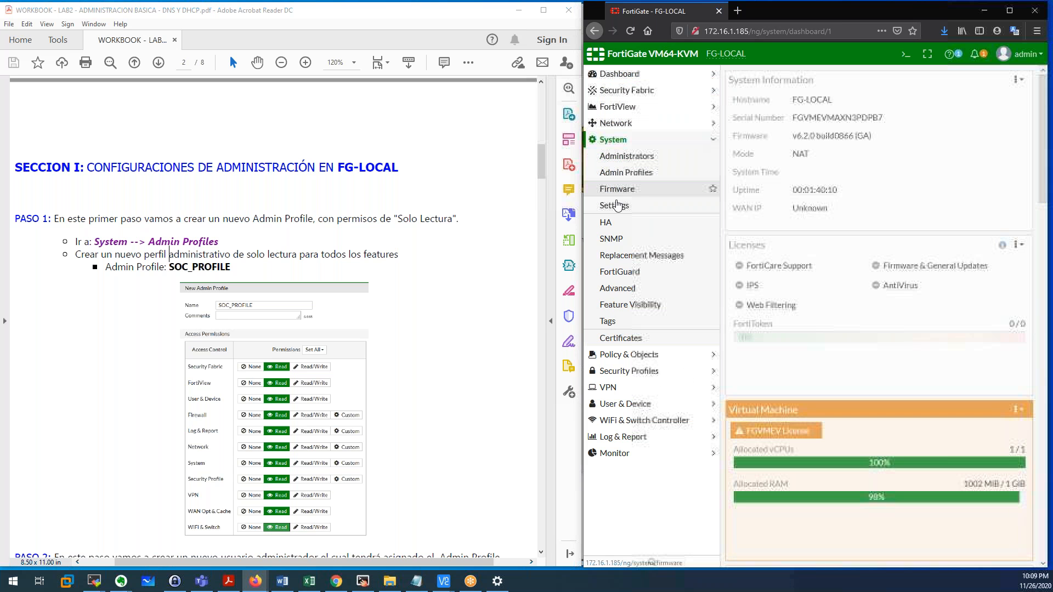
{"action": "left_click", "coordinate": [617, 173]}
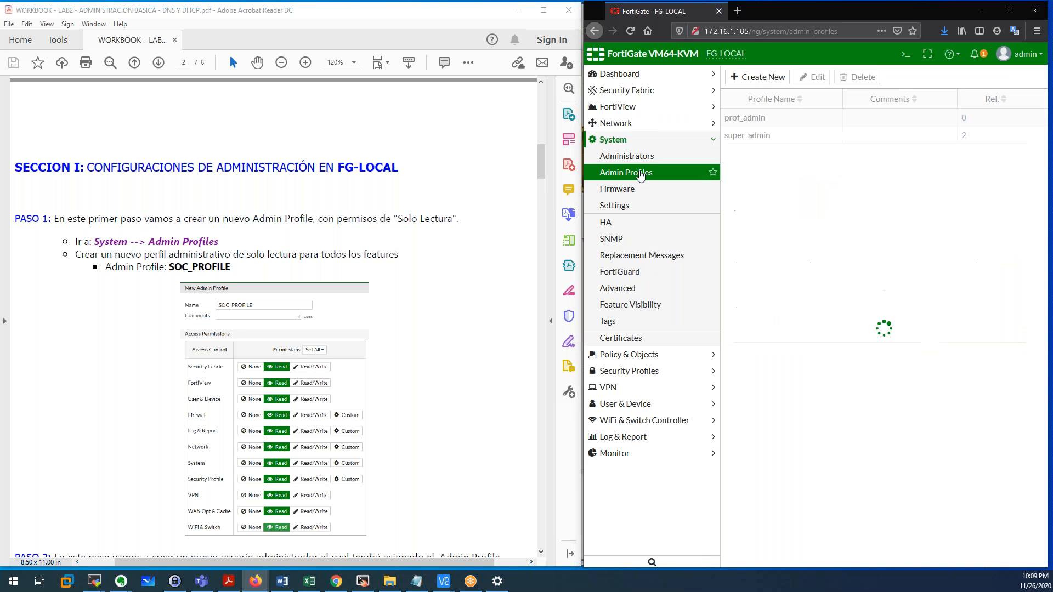
{"action": "left_click", "coordinate": [769, 137]}
{"action": "left_click", "coordinate": [773, 122]}
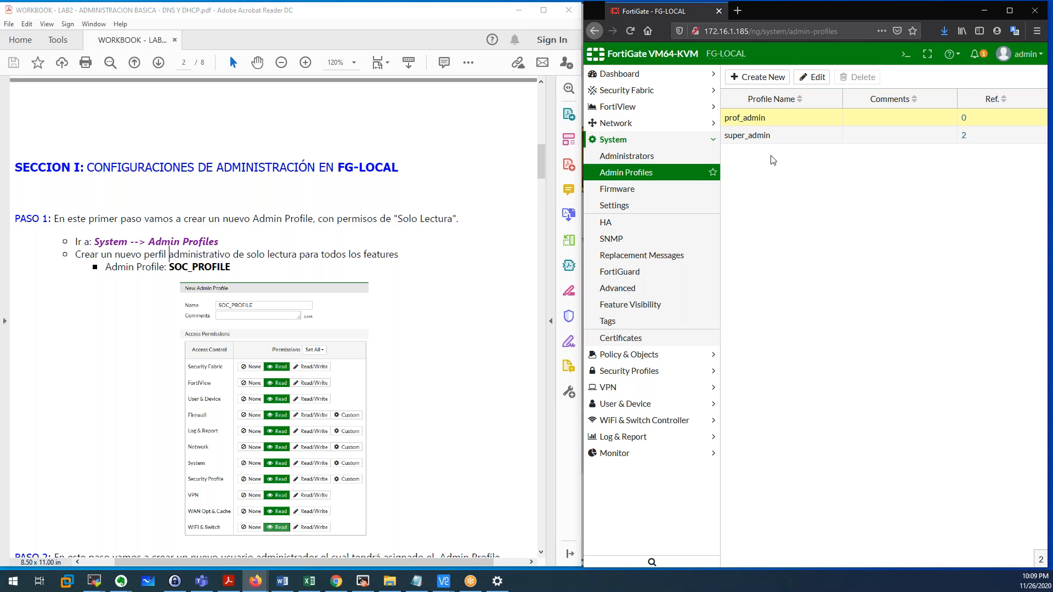
{"action": "left_click", "coordinate": [766, 140]}
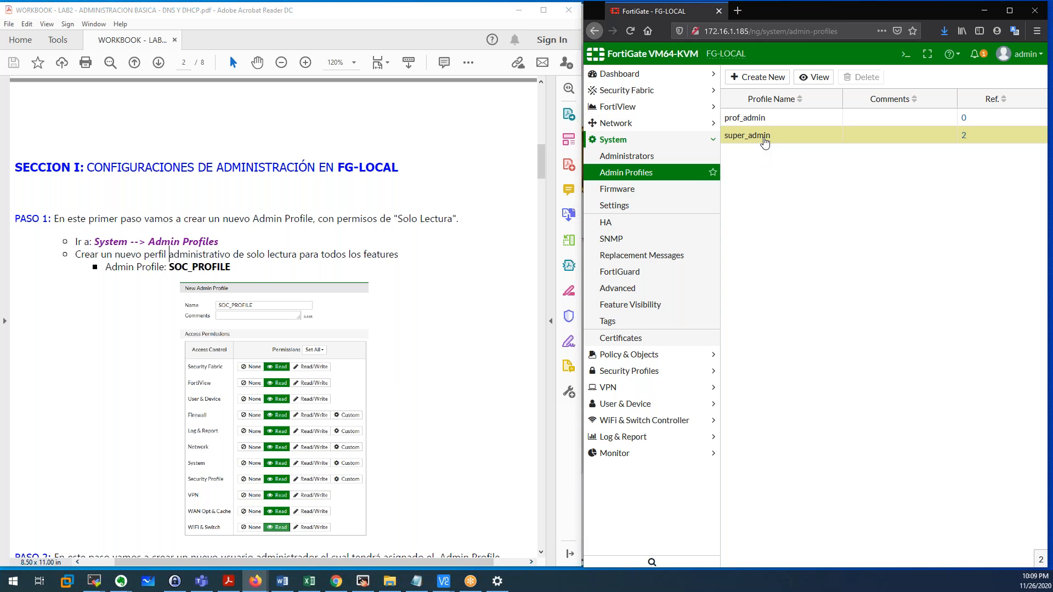
{"action": "left_click_drag", "start_coordinate": [774, 140], "coordinate": [725, 118]}
{"action": "left_click", "coordinate": [754, 78]}
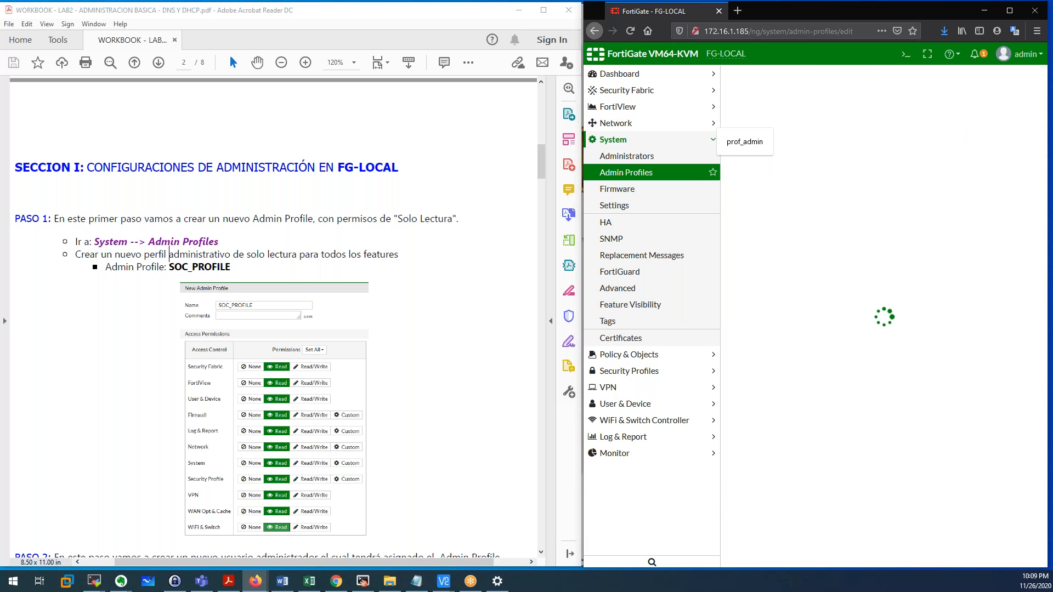
Name the new profile SOC_PROFILE, set all permissions to Read, and save it.
{"action": "left_click", "coordinate": [809, 96]}
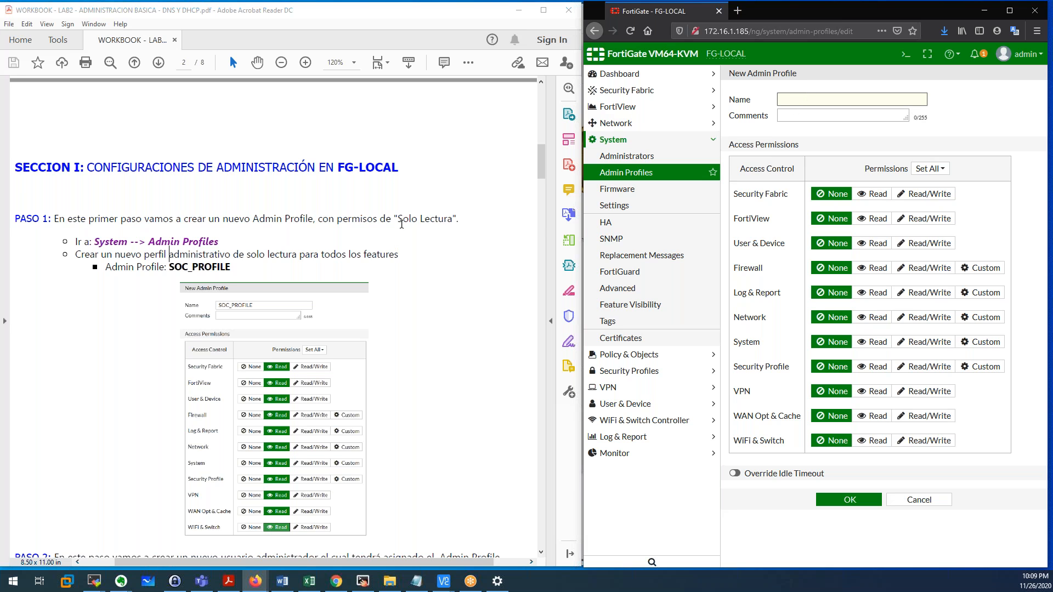
{"action": "type", "text": "s"}
{"action": "key", "text": "BackSpace"}
{"action": "type", "text": "SOC_PROFILE"}
{"action": "left_click", "coordinate": [930, 169]}
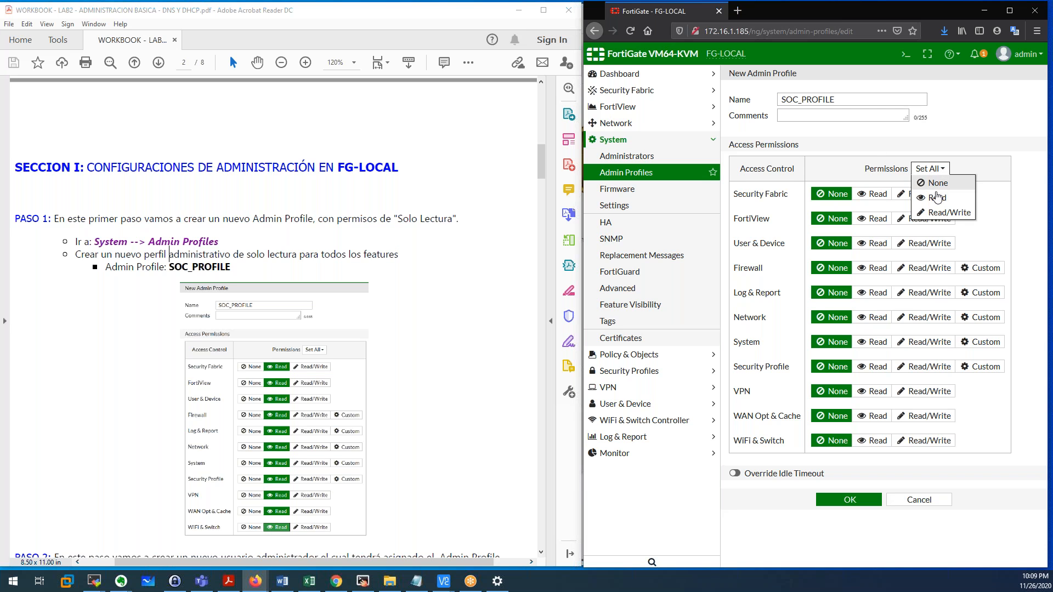
{"action": "left_click", "coordinate": [937, 199]}
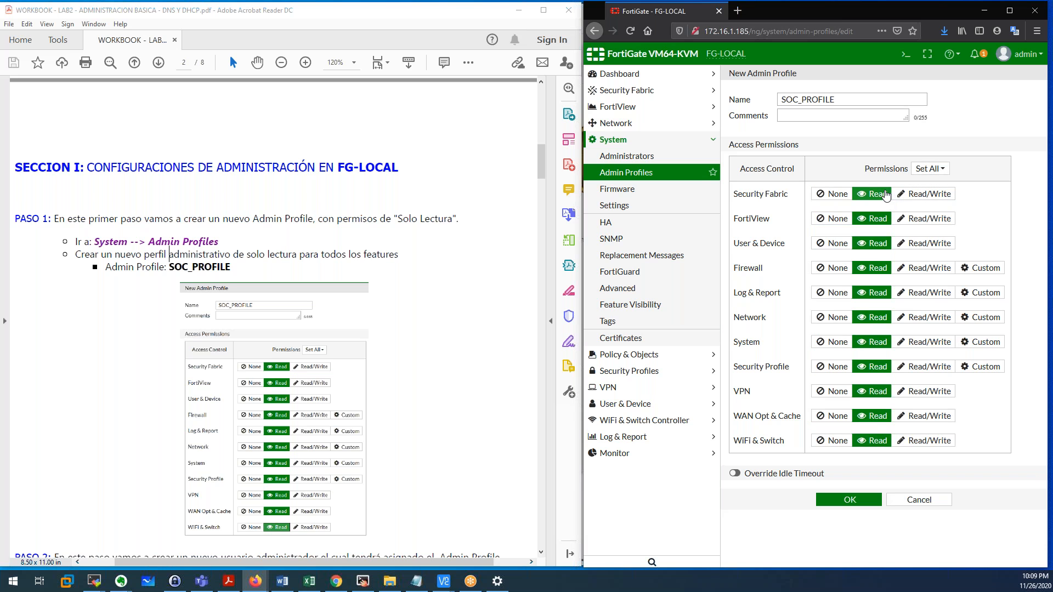
{"action": "left_click_drag", "start_coordinate": [736, 195], "coordinate": [790, 196]}
{"action": "left_click", "coordinate": [736, 216]}
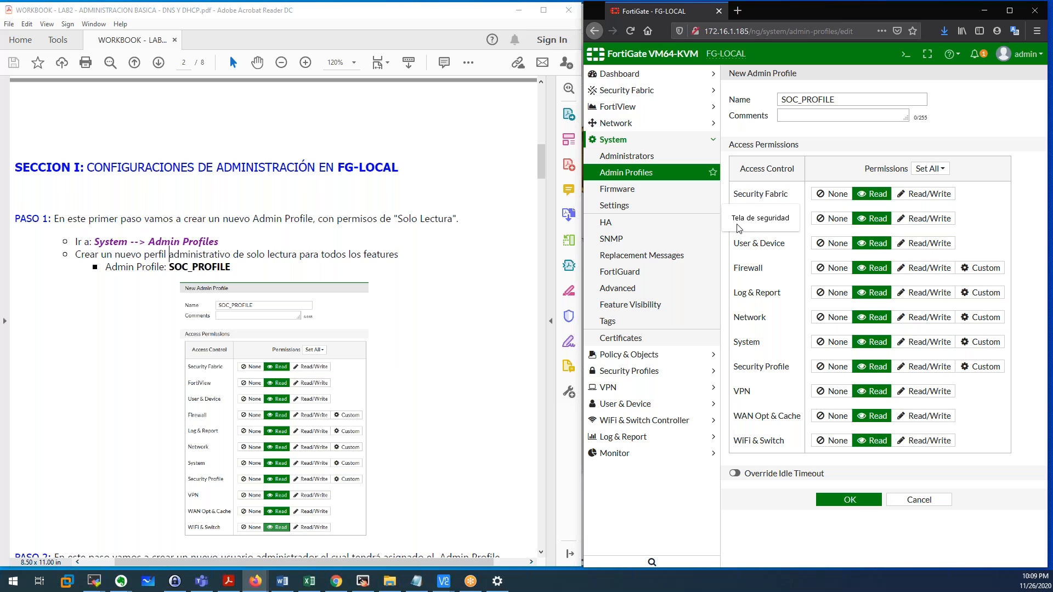
{"action": "left_click", "coordinate": [739, 235]}
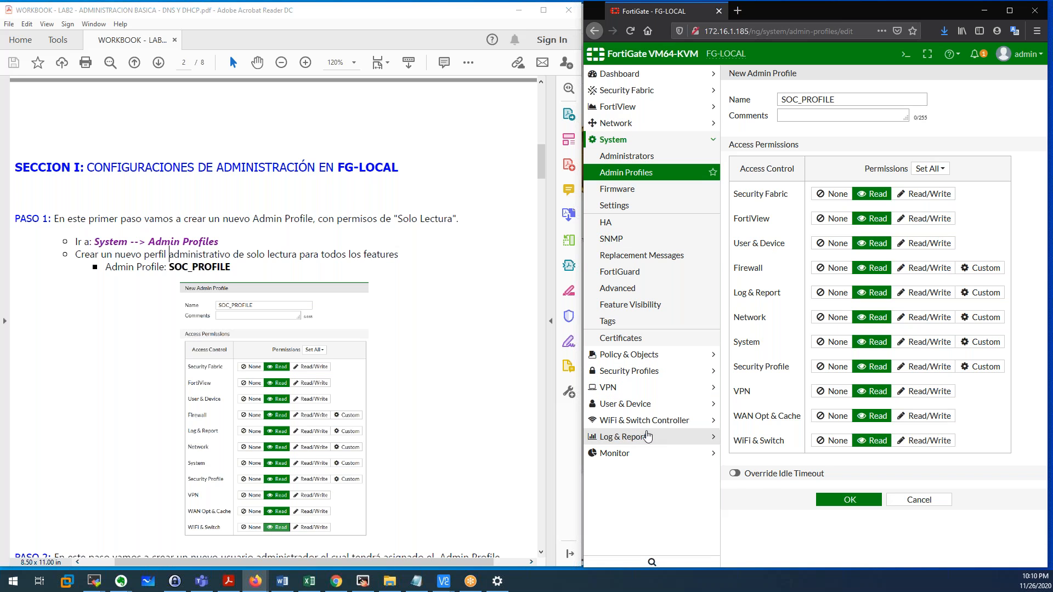
{"action": "left_click", "coordinate": [851, 500]}
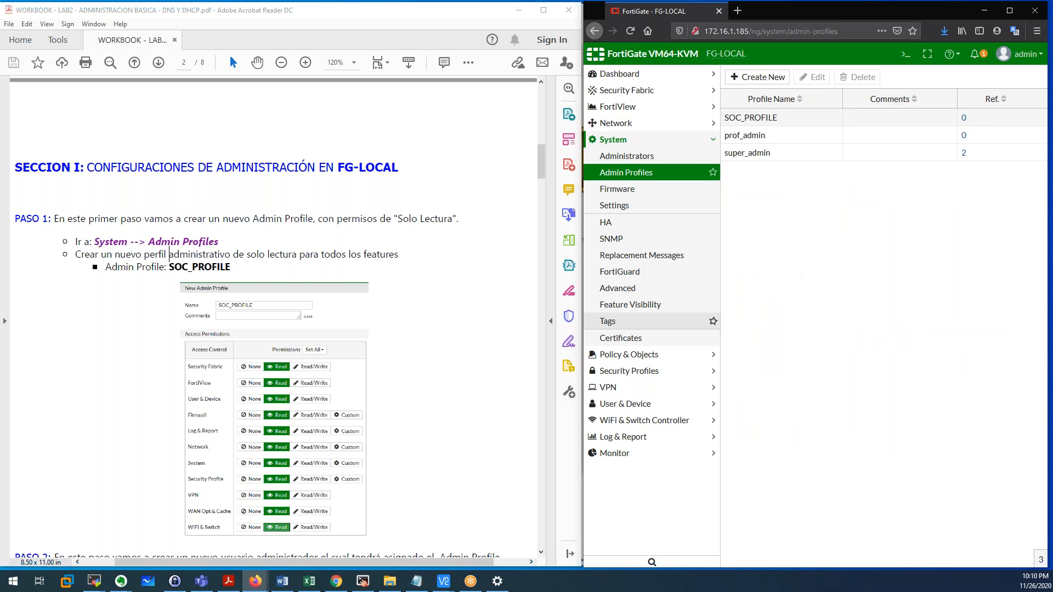
Read the workbook's PASO 2 on SOC_PROFILE, then open System > Administrators and its Create New choices.
{"action": "scroll", "coordinate": [413, 370], "scroll_direction": "down", "scroll_amount": 1}
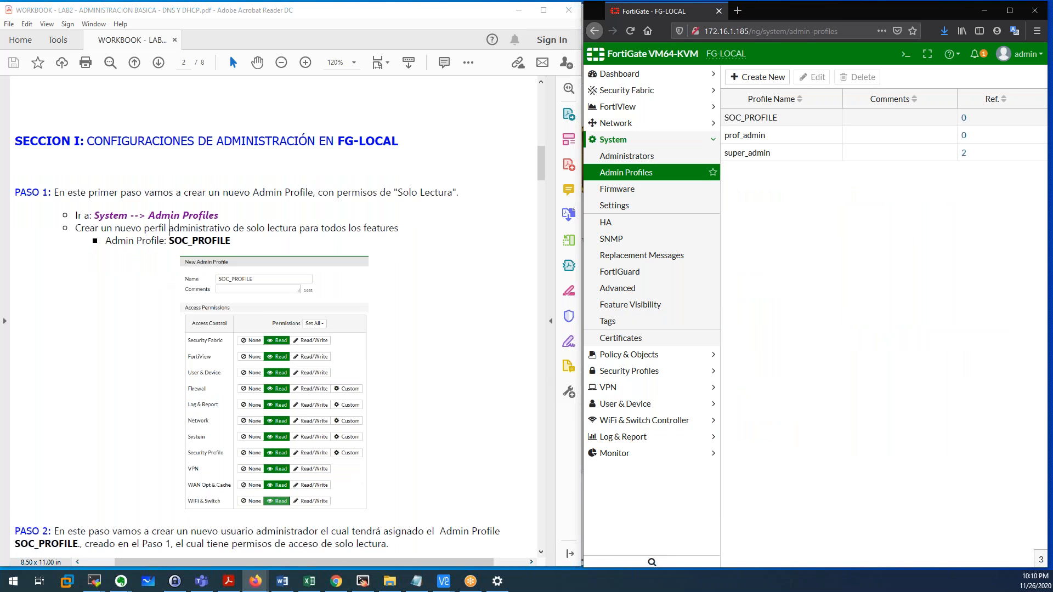
{"action": "scroll", "coordinate": [258, 330], "scroll_direction": "down", "scroll_amount": 3}
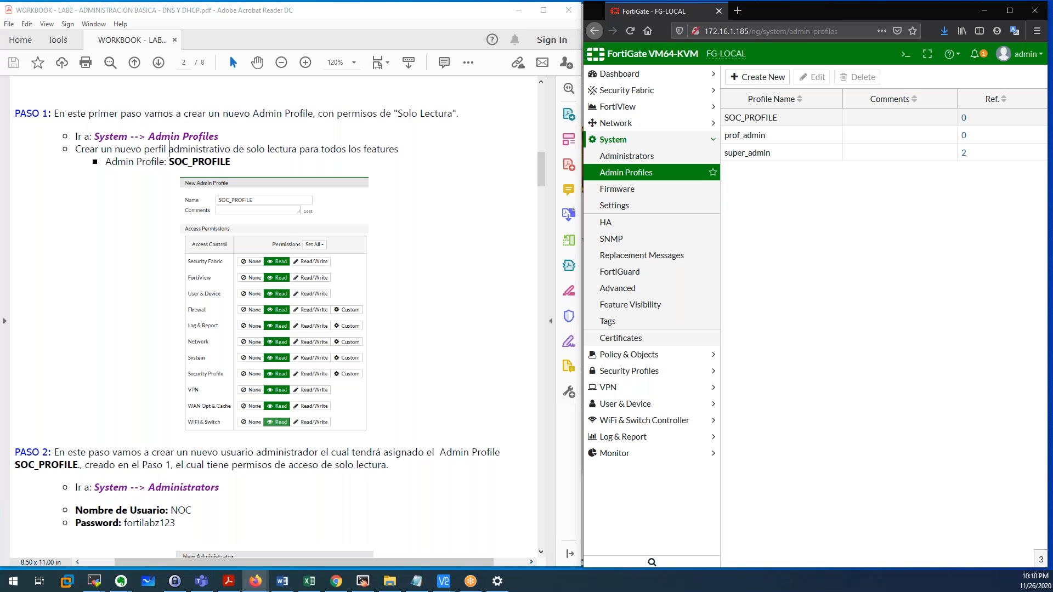
{"action": "scroll", "coordinate": [169, 149], "scroll_direction": "down", "scroll_amount": 3}
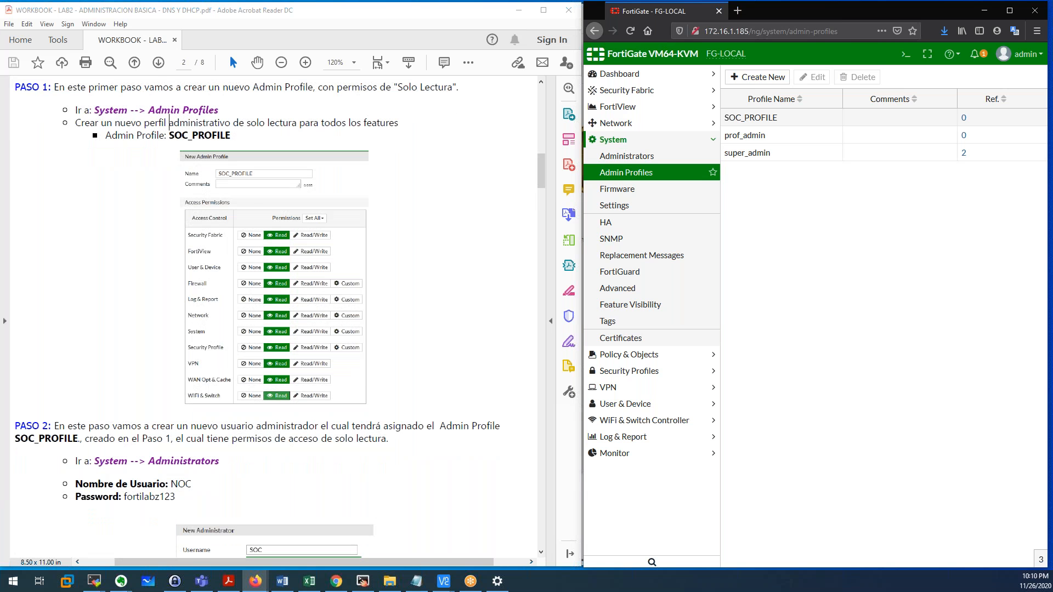
{"action": "scroll", "coordinate": [53, 214], "scroll_direction": "down", "scroll_amount": 6}
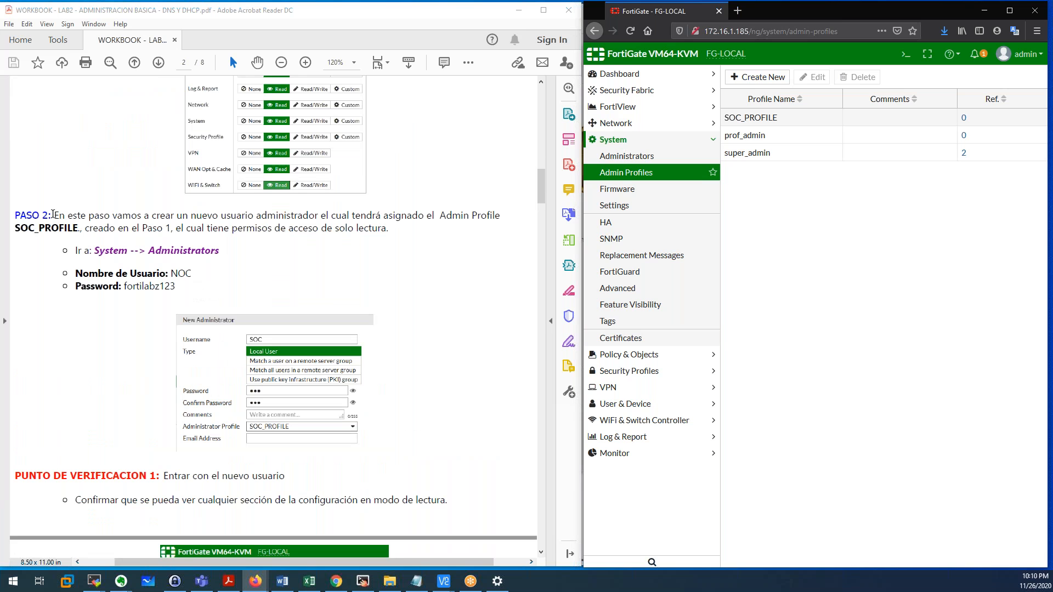
{"action": "left_click", "coordinate": [52, 215]}
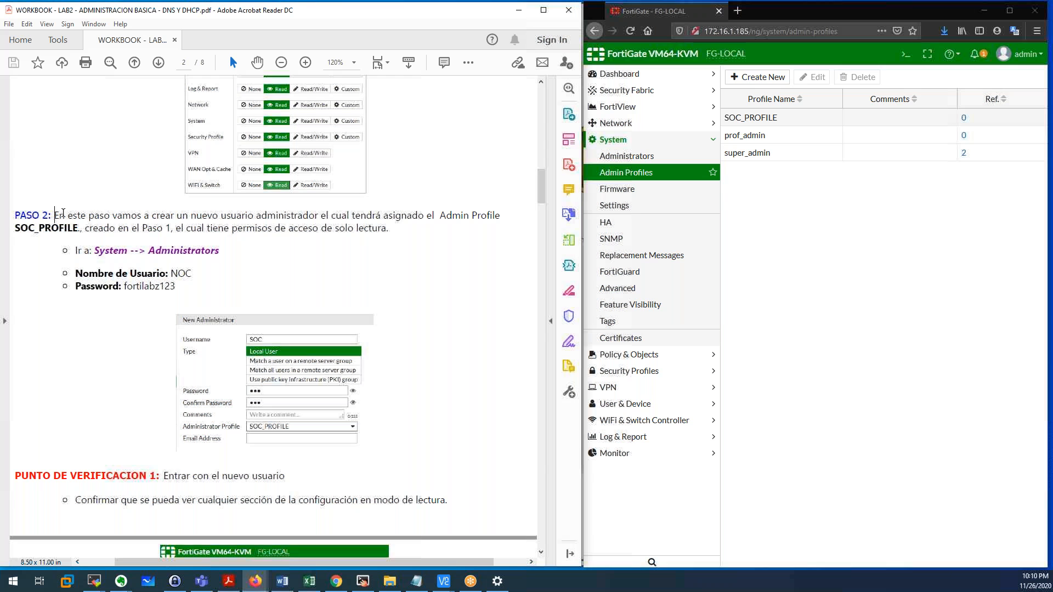
{"action": "double_click", "coordinate": [81, 225]}
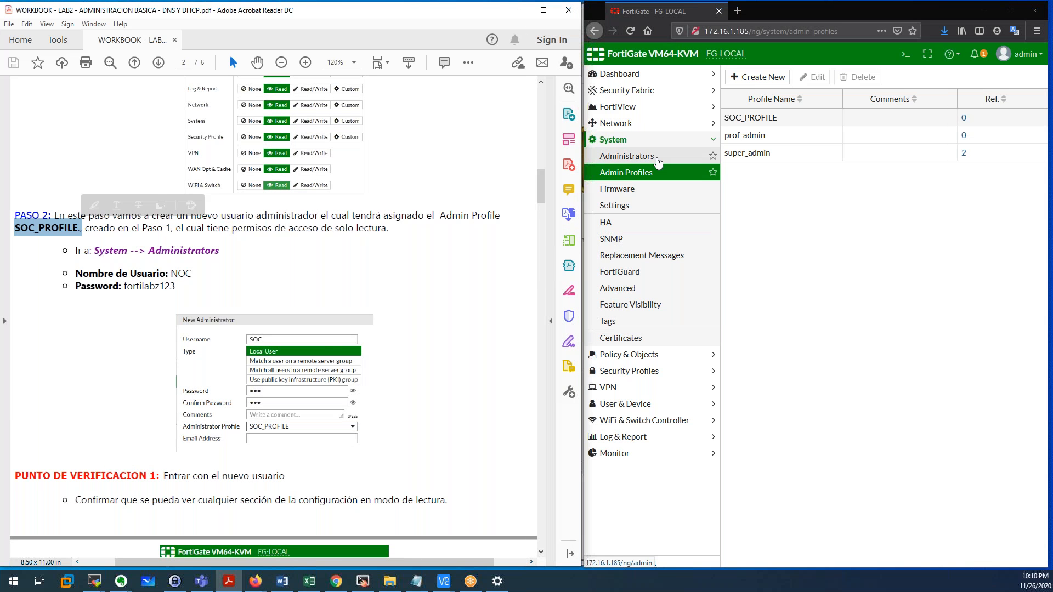
{"action": "left_click_drag", "start_coordinate": [94, 251], "coordinate": [195, 248]}
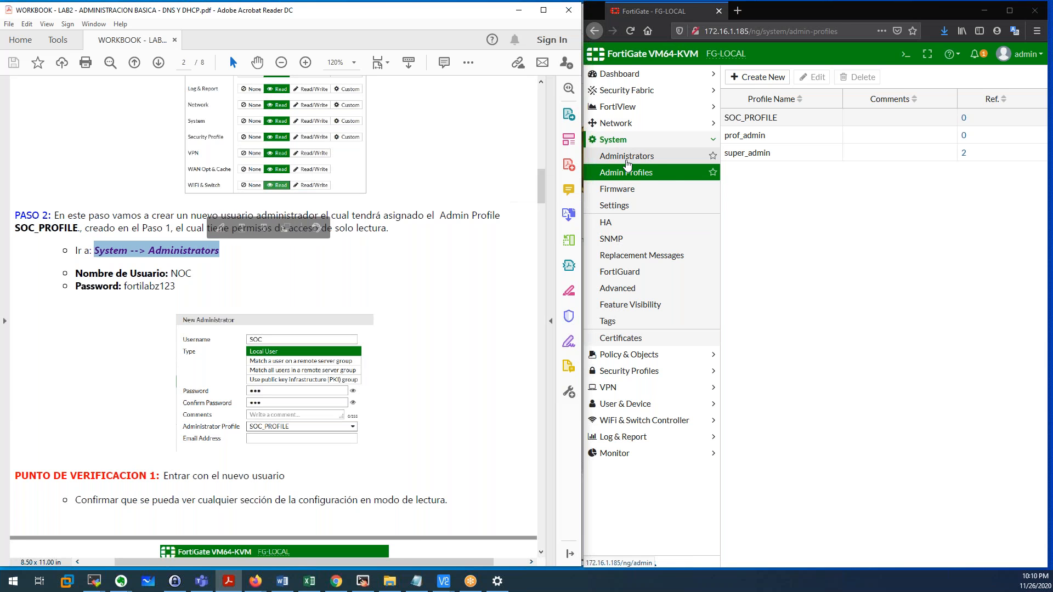
{"action": "left_click", "coordinate": [647, 156]}
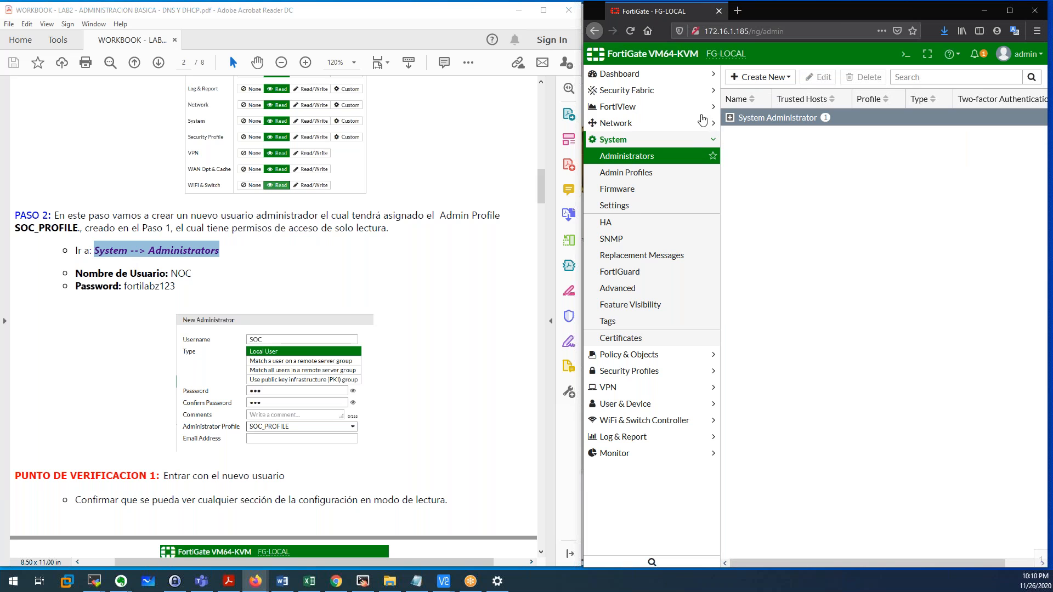
{"action": "left_click", "coordinate": [760, 77]}
Start a new administrator with username NOC and enter its password twice.
{"action": "left_click", "coordinate": [757, 93]}
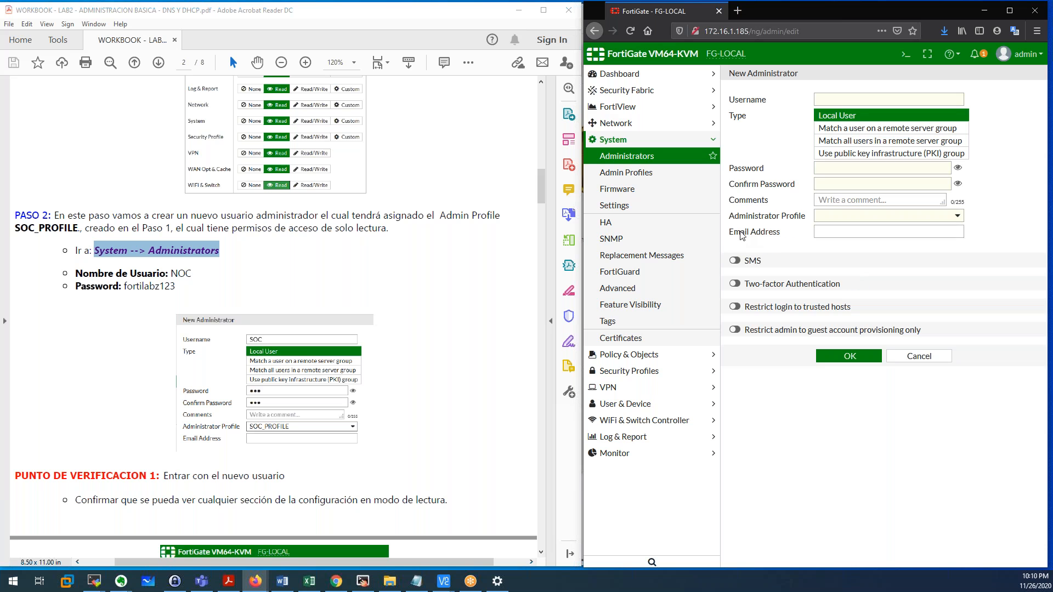
{"action": "left_click", "coordinate": [844, 102]}
{"action": "type", "text": "NOC"}
{"action": "left_click", "coordinate": [828, 165]}
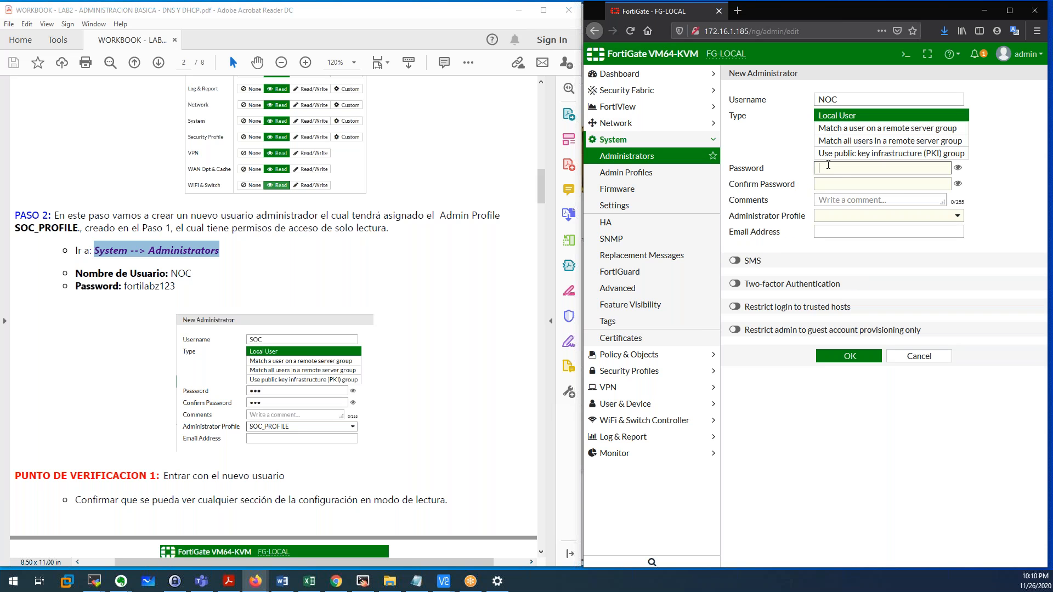
{"action": "type", "text": "fortilabz12"}
{"action": "left_click", "coordinate": [833, 182]}
{"action": "type", "text": "forti"}
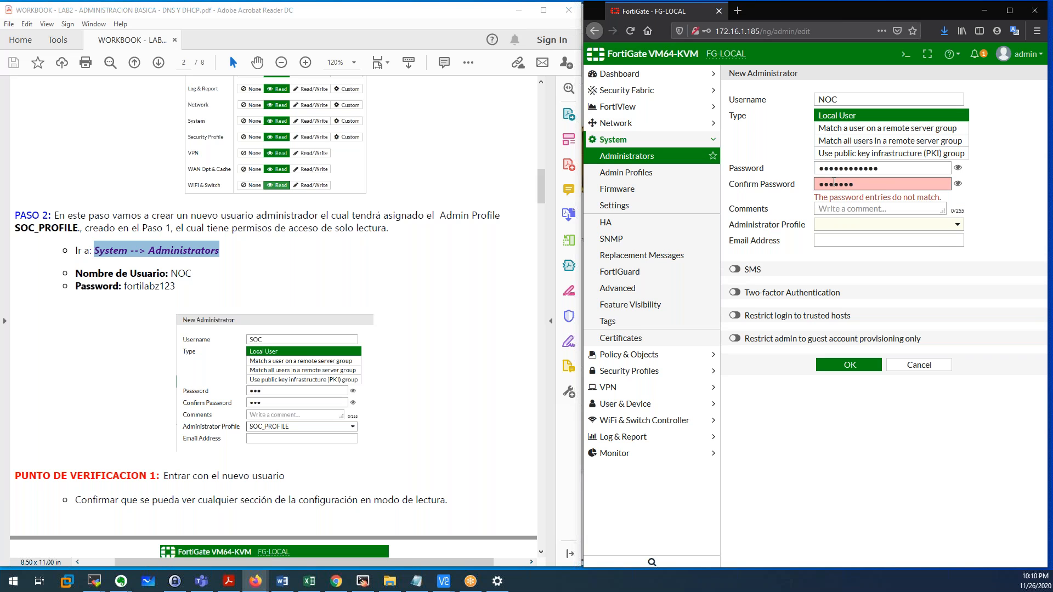
{"action": "type", "text": "labz123"}
Assign SOC_PROFILE to NOC, save the account, and decline Firefox's save-login offer.
{"action": "left_click", "coordinate": [840, 216]}
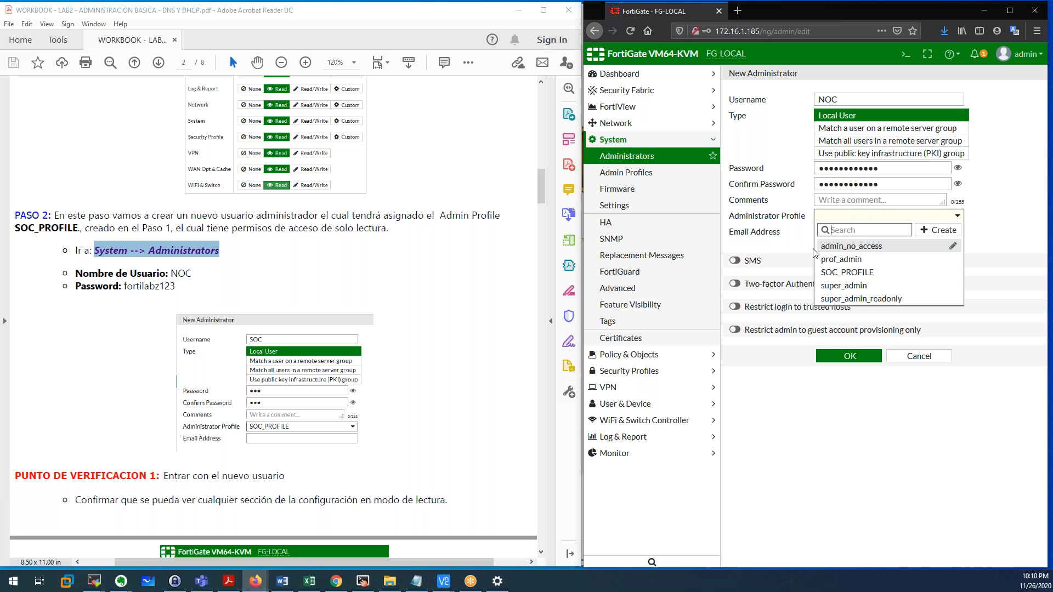
{"action": "left_click", "coordinate": [853, 273]}
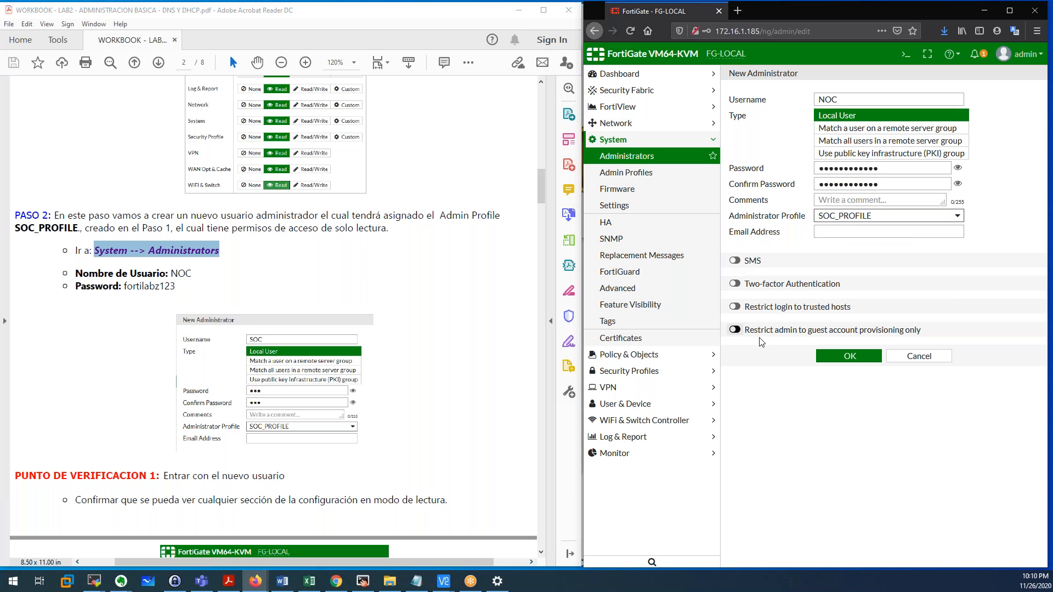
{"action": "left_click", "coordinate": [848, 357]}
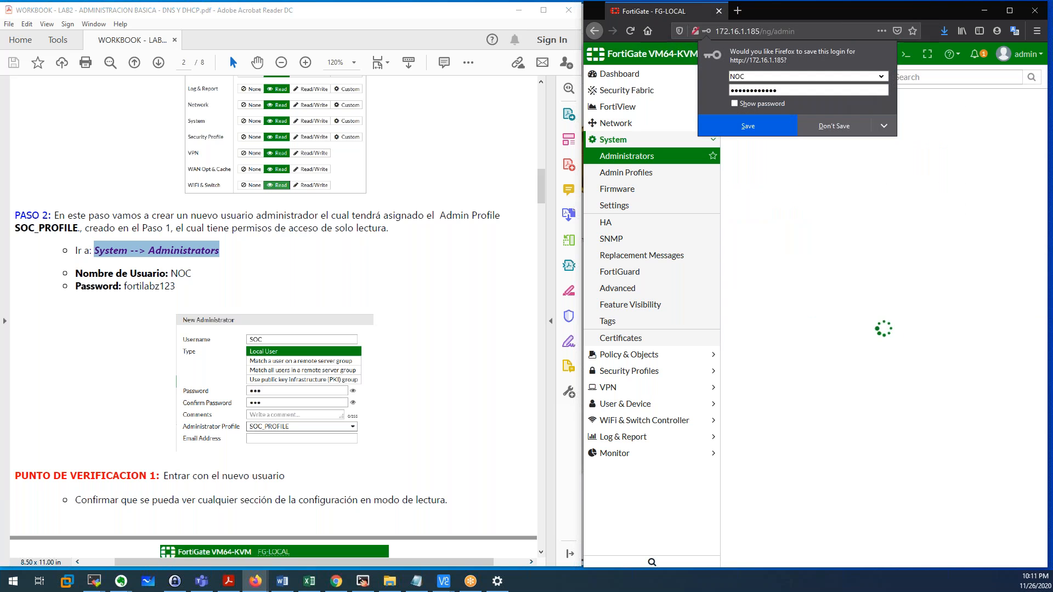
{"action": "left_click", "coordinate": [801, 205]}
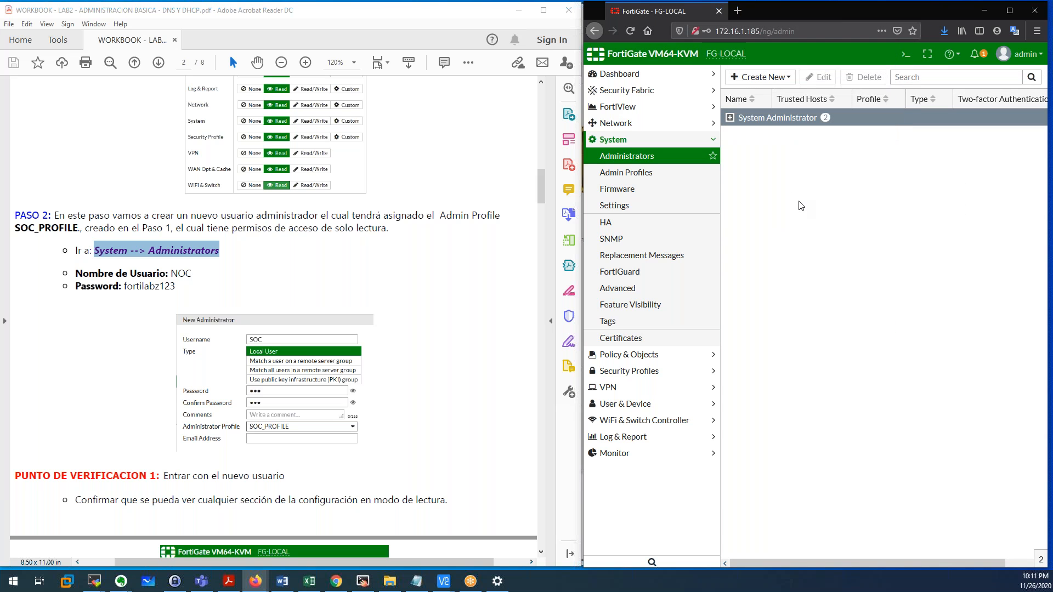
{"action": "left_click", "coordinate": [368, 585]}
Close the old FG-LOCAL console and log into the CLI as admin with an empty password.
{"action": "left_click", "coordinate": [935, 376]}
{"action": "left_click", "coordinate": [534, 331]}
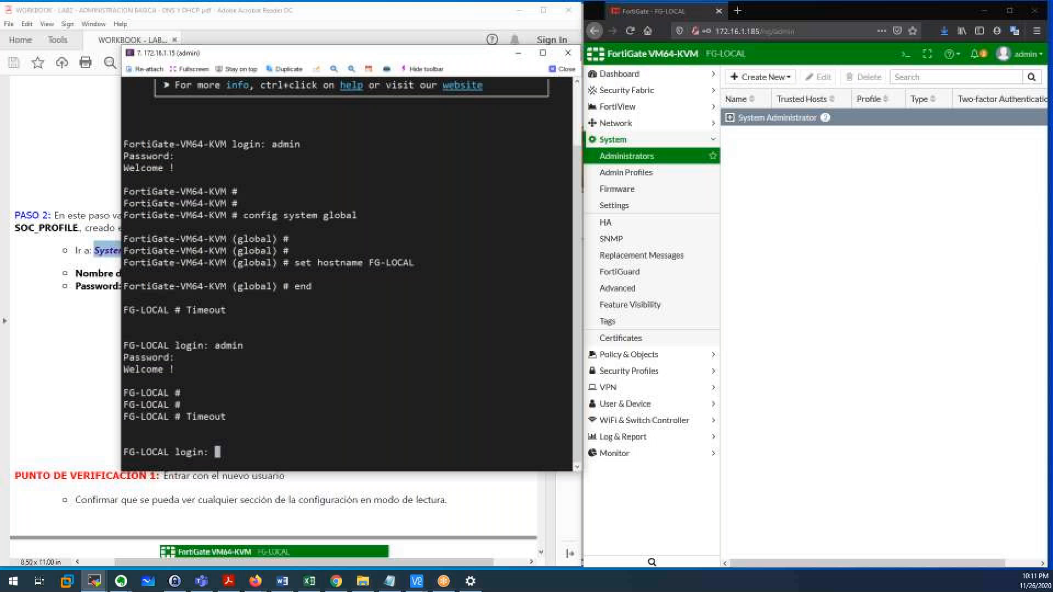
{"action": "left_click_drag", "start_coordinate": [340, 55], "coordinate": [750, 58]}
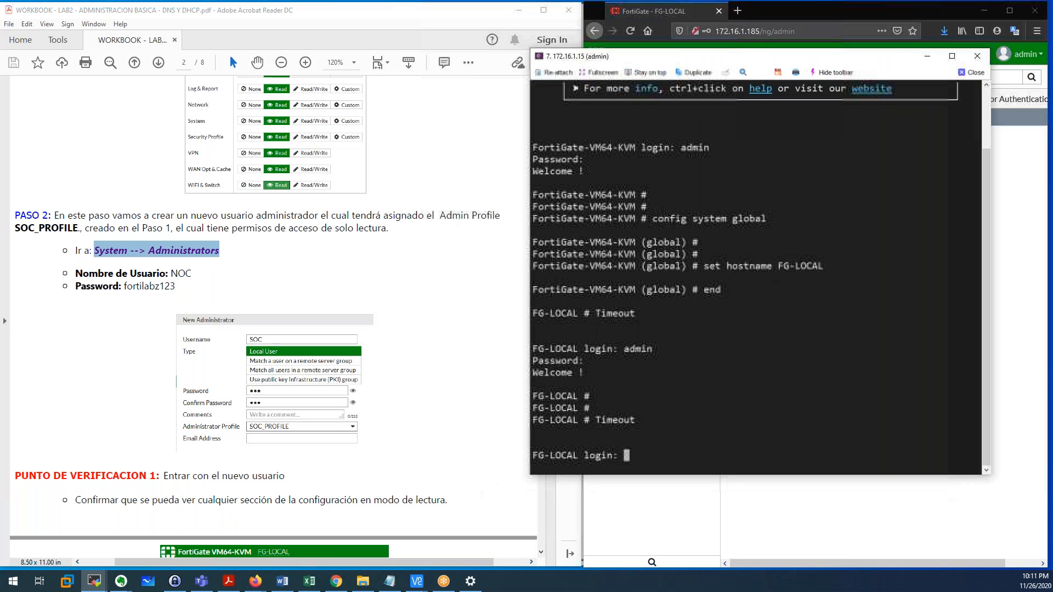
{"action": "type", "text": "admin"}
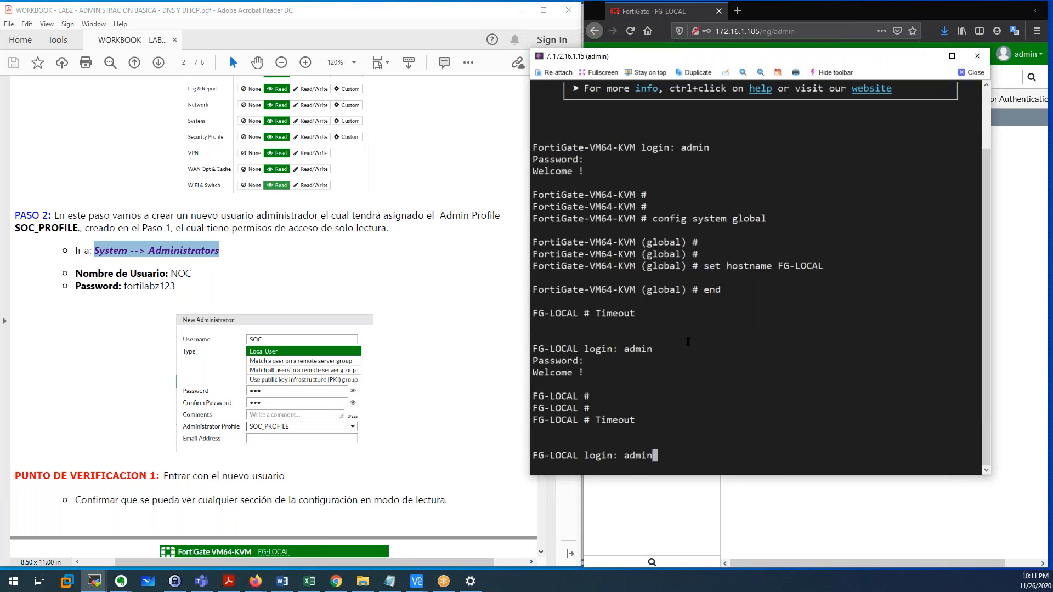
{"action": "key", "text": "Return"}
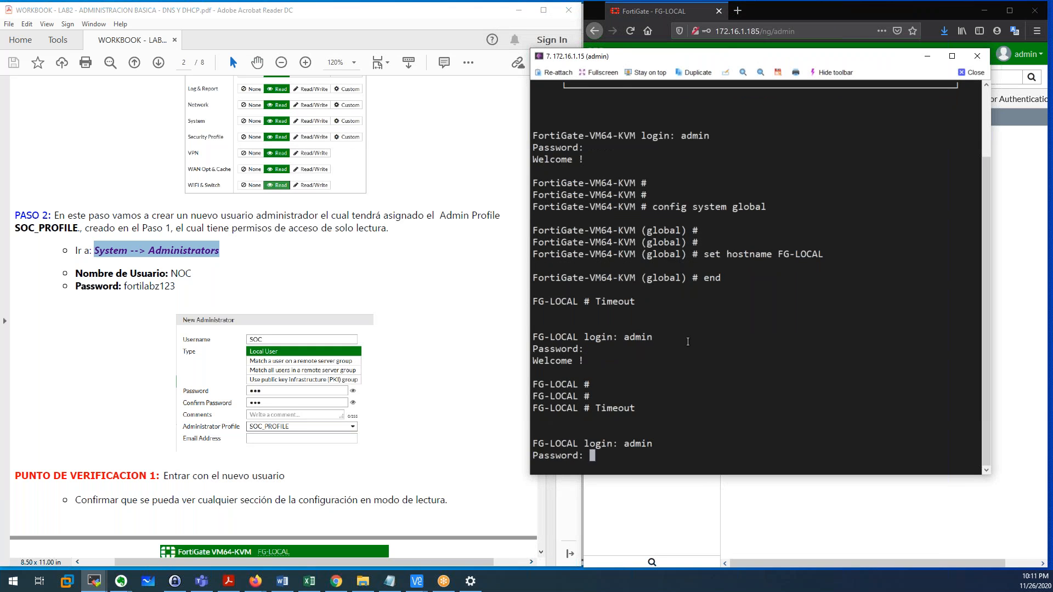
{"action": "key", "text": "Return"}
{"action": "key", "text": "Return"}
{"action": "key", "text": "Return"}
{"action": "key", "text": "Return"}
{"action": "key", "text": "Return"}
{"action": "key", "text": "Return"}
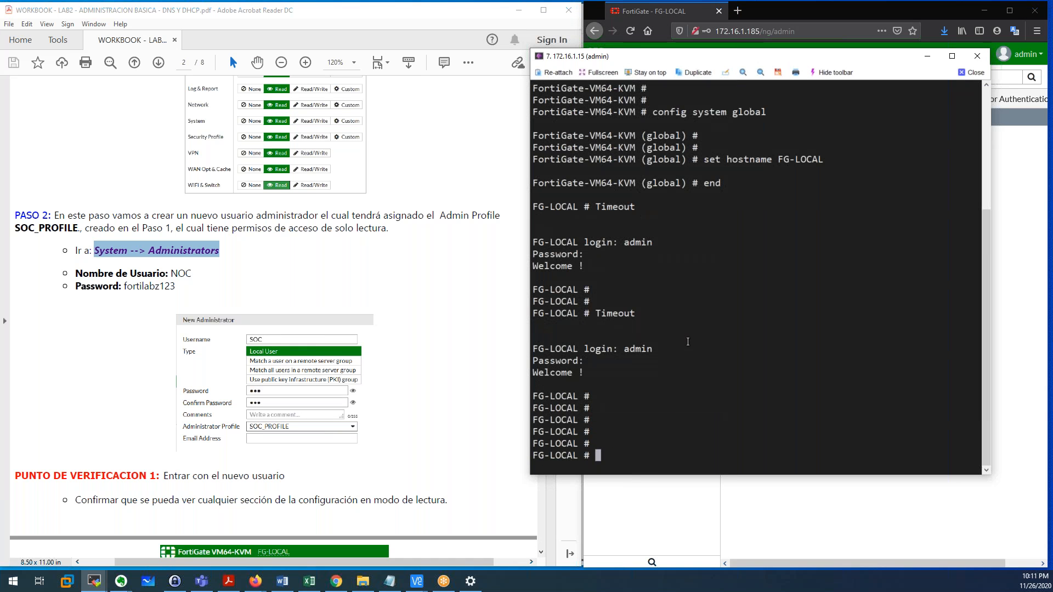
Enter config system accprofile, list the profiles, and edit SOC_PROFILE.
{"action": "scroll", "coordinate": [148, 197], "scroll_direction": "up", "scroll_amount": 10}
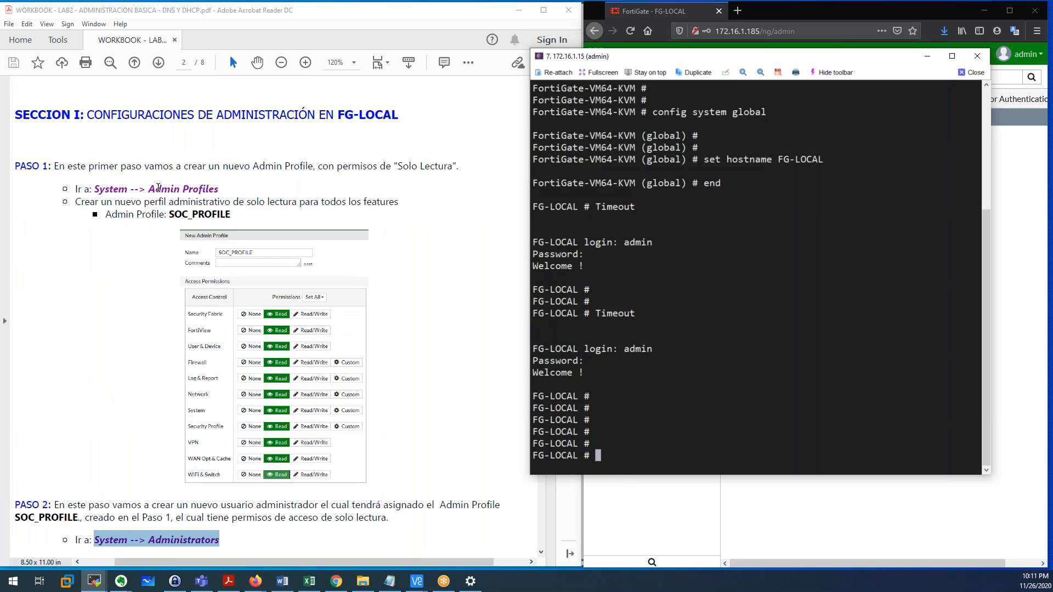
{"action": "type", "text": "config system a"}
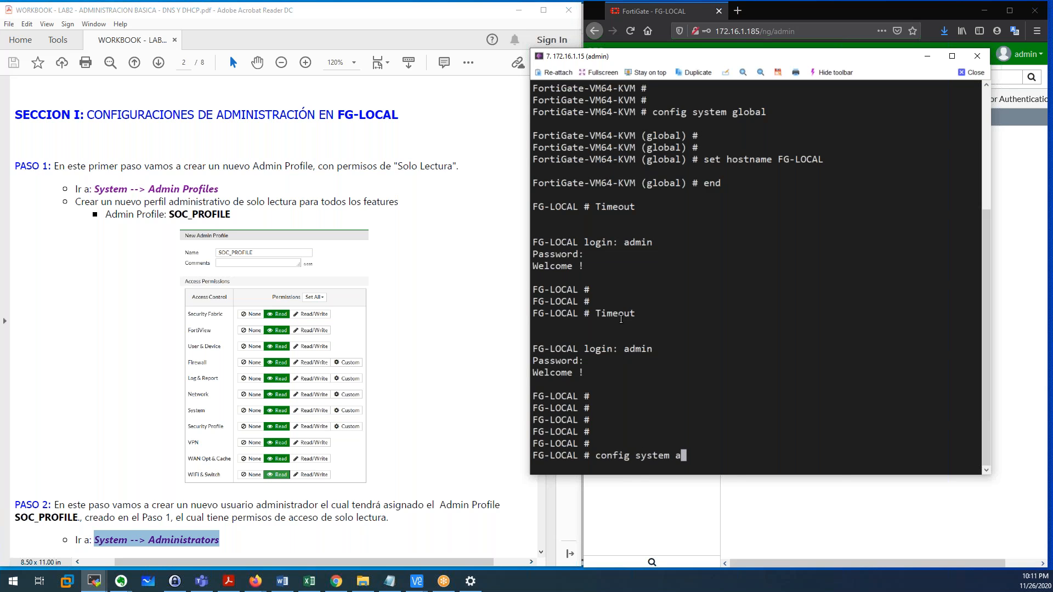
{"action": "type", "text": "c"}
{"action": "key", "text": "Tab"}
{"action": "key", "text": "Return"}
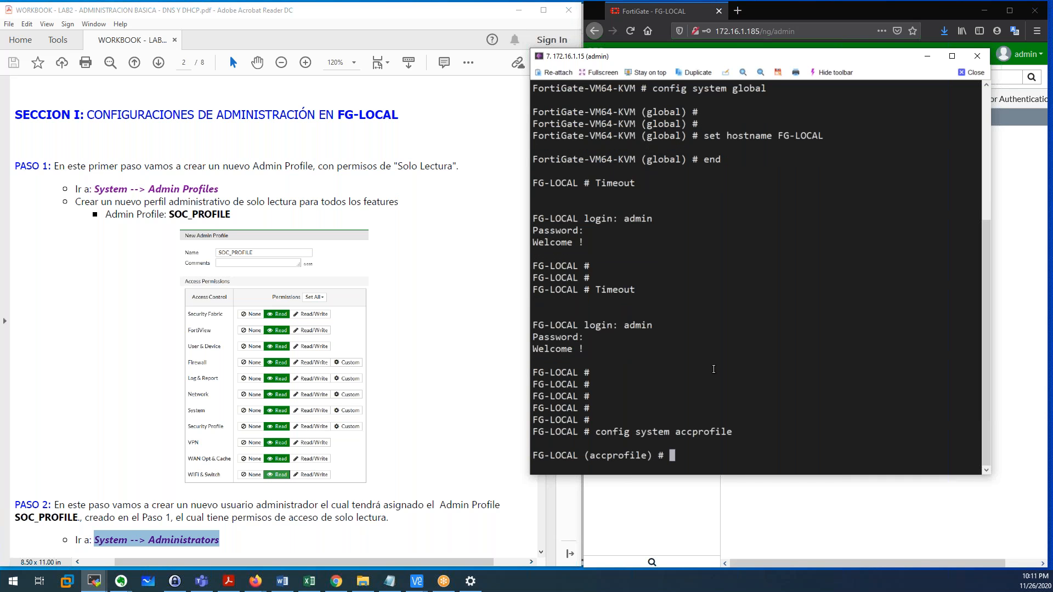
{"action": "type", "text": "edit"}
{"action": "key", "text": "question"}
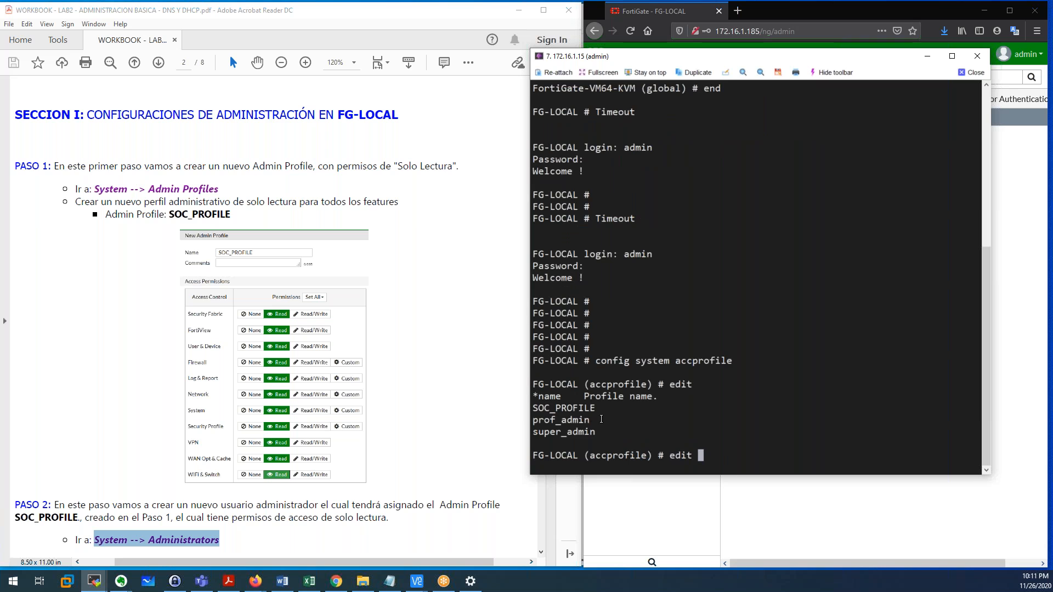
{"action": "left_click_drag", "start_coordinate": [536, 423], "coordinate": [596, 430]}
{"action": "left_click", "coordinate": [551, 415]}
{"action": "left_click_drag", "start_coordinate": [535, 410], "coordinate": [592, 411]}
{"action": "key", "text": "super+c"}
{"action": "left_click", "coordinate": [696, 424]}
{"action": "right_click", "coordinate": [702, 427]}
{"action": "key", "text": "Return"}
Show SOC_PROFILE's settings, confirming read on every group, then end the configuration.
{"action": "type", "text": "show"}
{"action": "key", "text": "Return"}
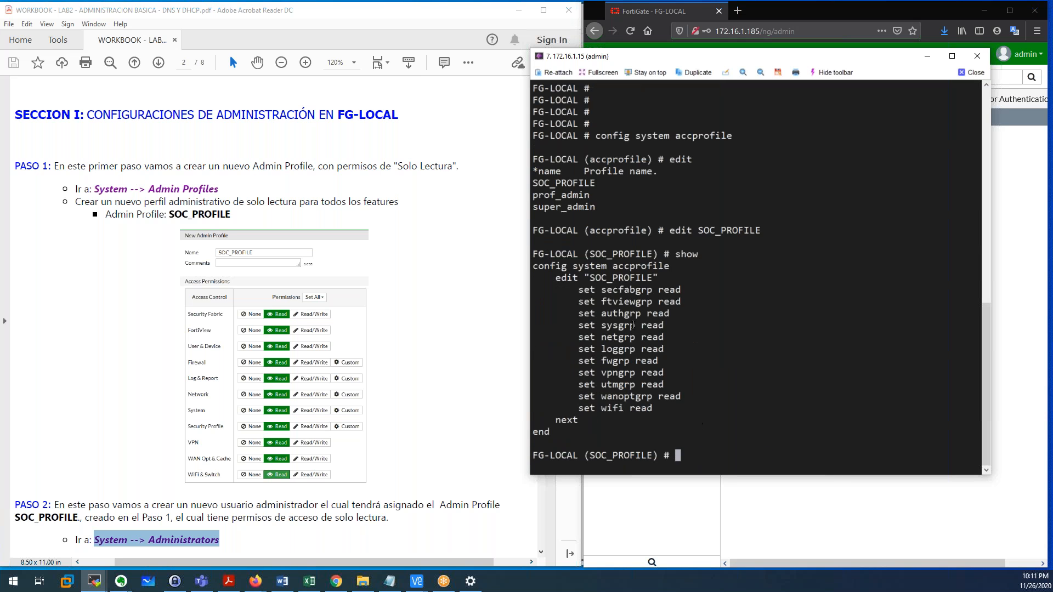
{"action": "left_click_drag", "start_coordinate": [539, 272], "coordinate": [570, 429]}
{"action": "left_click", "coordinate": [682, 358]}
{"action": "type", "text": "end"}
{"action": "key", "text": "Return"}
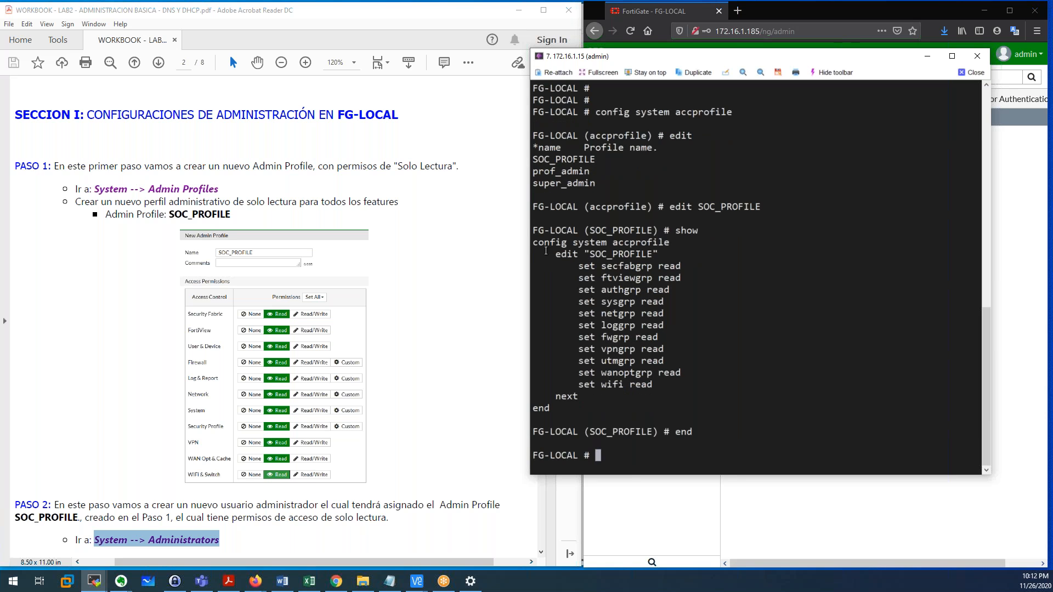
Reenter config system accprofile, edit SOC_PROFILE again, and inspect its secfabgrp read setting.
{"action": "left_click_drag", "start_coordinate": [535, 246], "coordinate": [667, 247]}
{"action": "type", "text": "config firewall"}
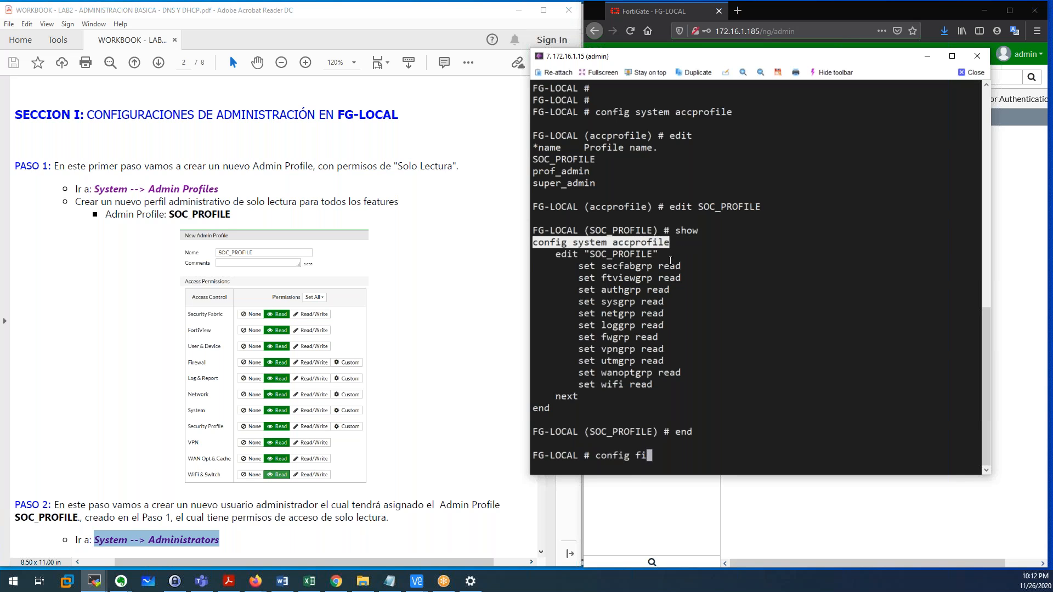
{"action": "key", "text": "BackSpace"}
{"action": "key", "text": "BackSpace"}
{"action": "key", "text": "BackSpace"}
{"action": "key", "text": "BackSpace"}
{"action": "key", "text": "BackSpace"}
{"action": "key", "text": "BackSpace"}
{"action": "key", "text": "BackSpace"}
{"action": "key", "text": "BackSpace"}
{"action": "key", "text": "BackSpace"}
{"action": "type", "text": "system accprofile"}
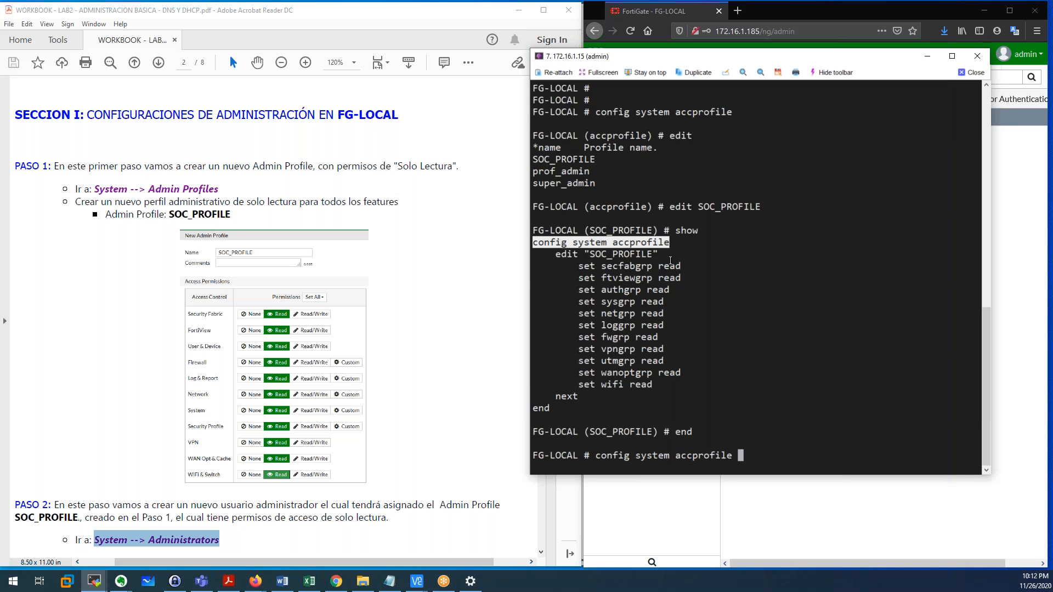
{"action": "key", "text": "Return"}
{"action": "key", "text": "Return"}
{"action": "type", "text": "edit "}
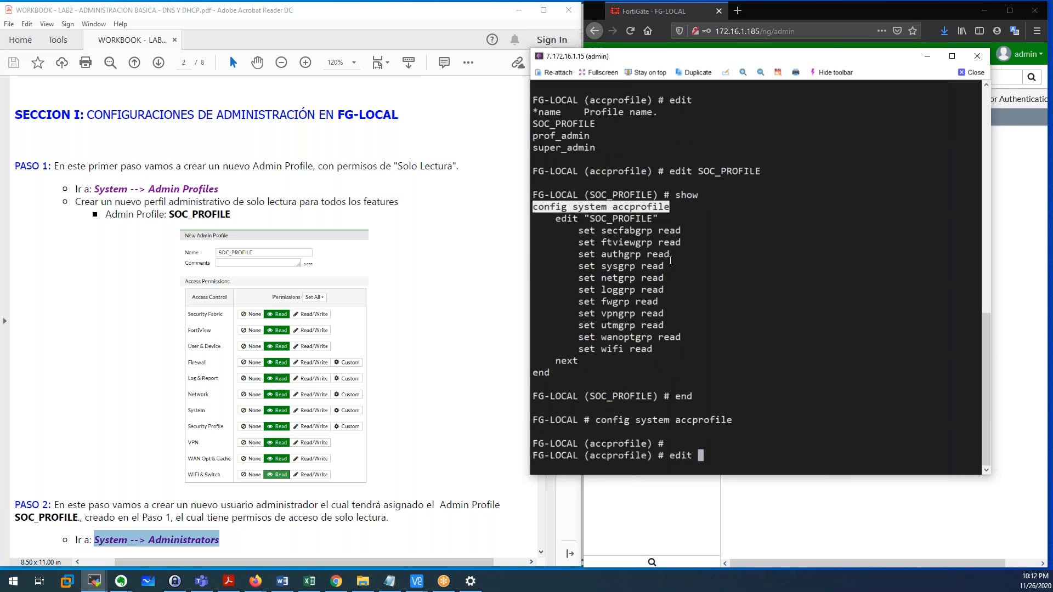
{"action": "type", "text": "SOC_PROFILE"}
{"action": "key", "text": "Return"}
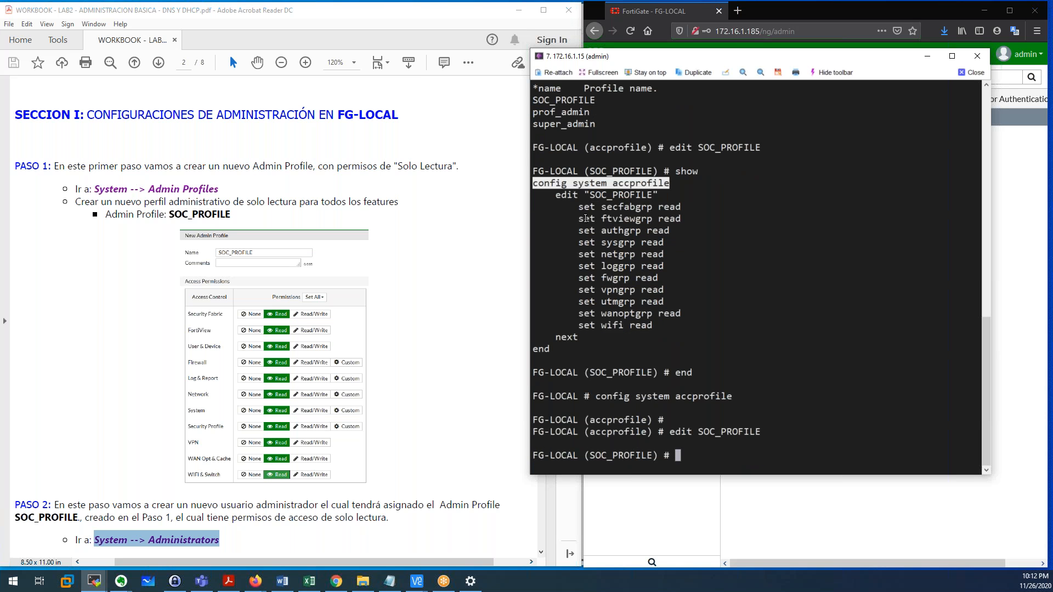
{"action": "left_click_drag", "start_coordinate": [580, 207], "coordinate": [649, 317]}
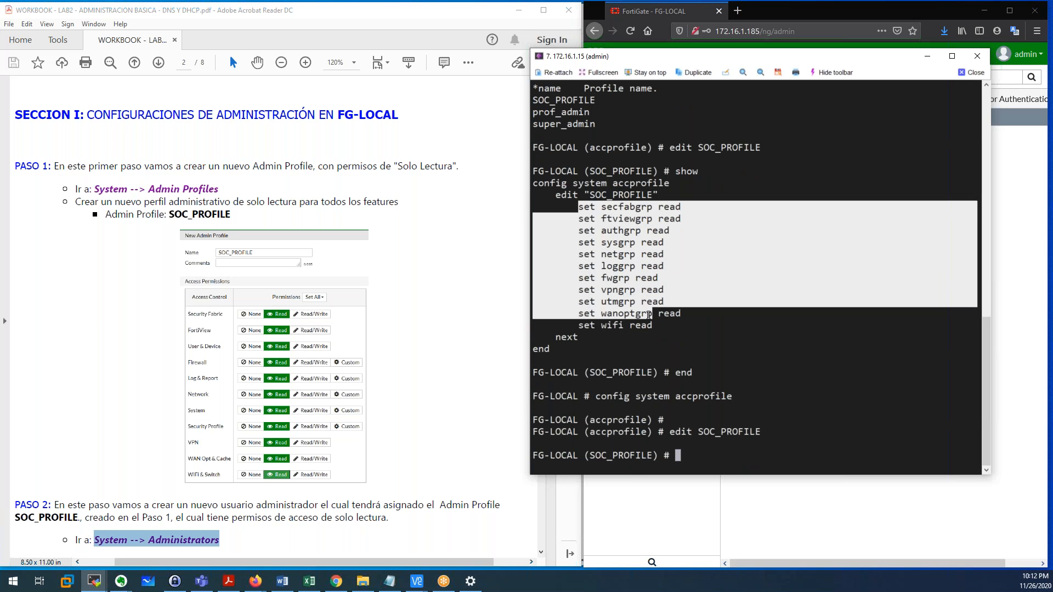
{"action": "left_click", "coordinate": [608, 231]}
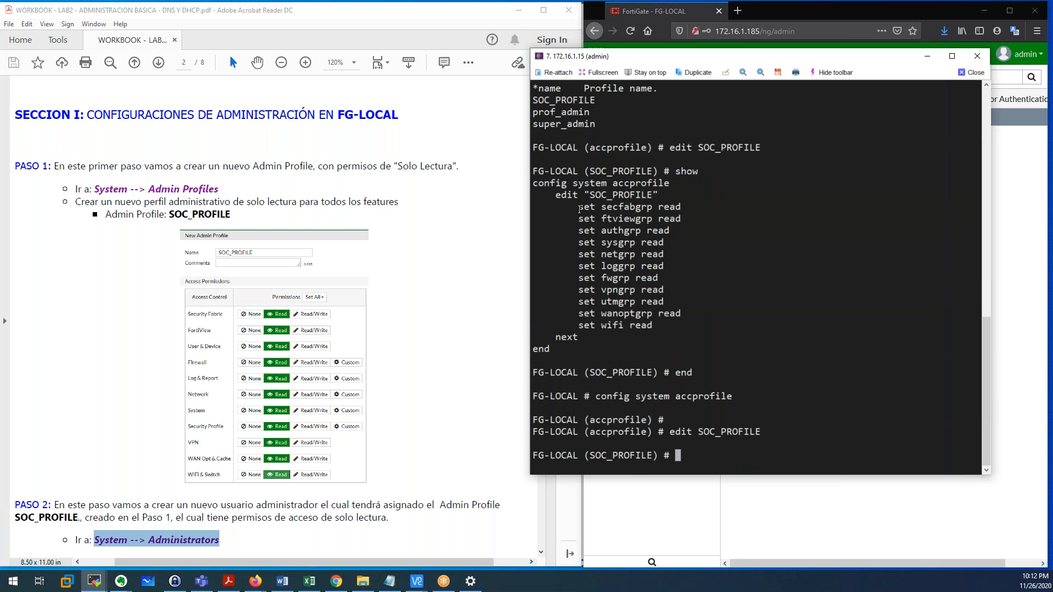
{"action": "left_click_drag", "start_coordinate": [605, 208], "coordinate": [654, 213]}
{"action": "left_click", "coordinate": [672, 210]}
{"action": "double_click", "coordinate": [671, 210]}
{"action": "key", "text": "super+c"}
{"action": "left_click", "coordinate": [635, 290]}
Set SOC_PROFILE's secfabgrp to read using the listed access options.
{"action": "type", "text": "set secfa"}
{"action": "key", "text": "Tab"}
{"action": "key", "text": "question"}
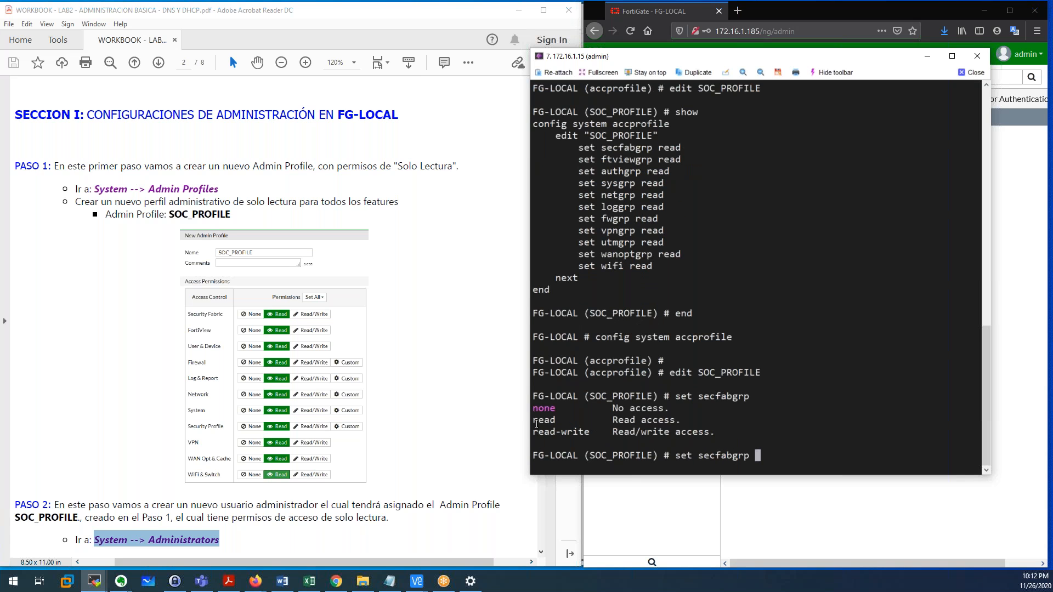
{"action": "left_click_drag", "start_coordinate": [536, 409], "coordinate": [583, 432]}
{"action": "double_click", "coordinate": [545, 422]}
{"action": "right_click", "coordinate": [817, 444]}
{"action": "key", "text": "Return"}
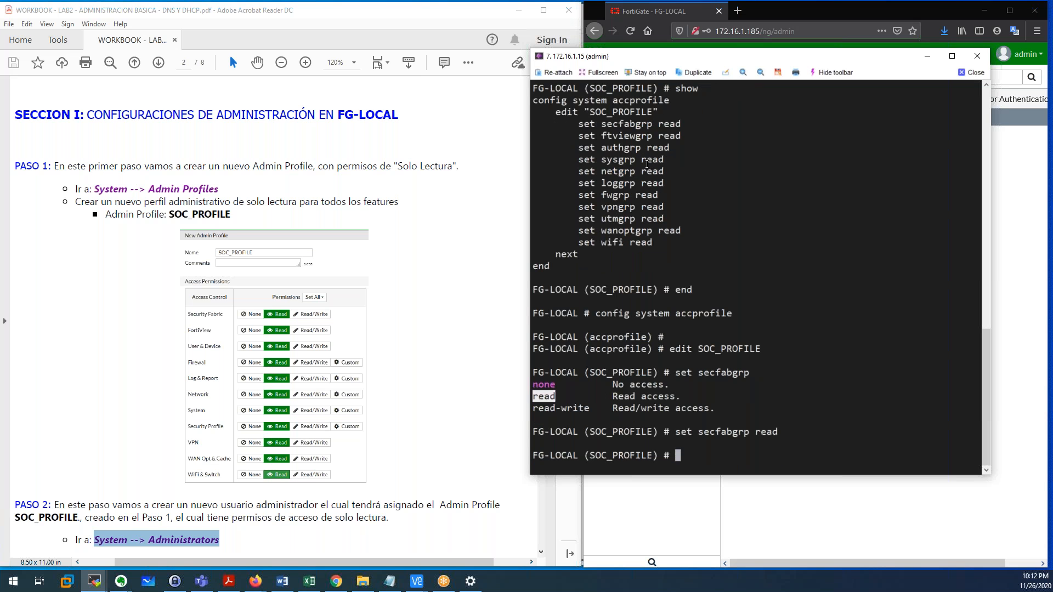
Review the remaining permission lines such as authgrp, then end to save the profile.
{"action": "left_click_drag", "start_coordinate": [582, 136], "coordinate": [614, 245]}
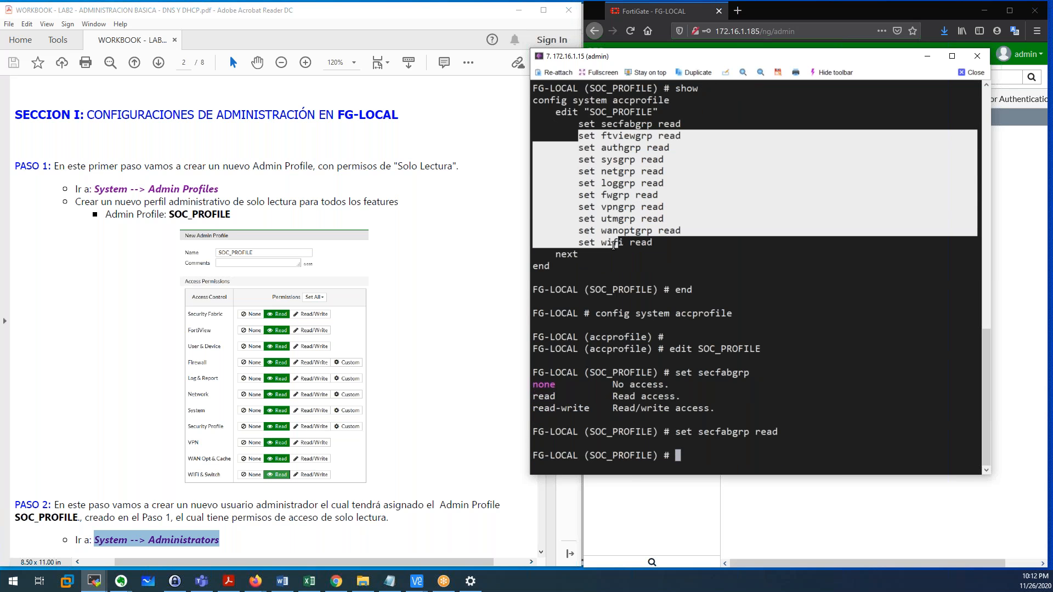
{"action": "left_click", "coordinate": [642, 212]}
{"action": "double_click", "coordinate": [613, 145]}
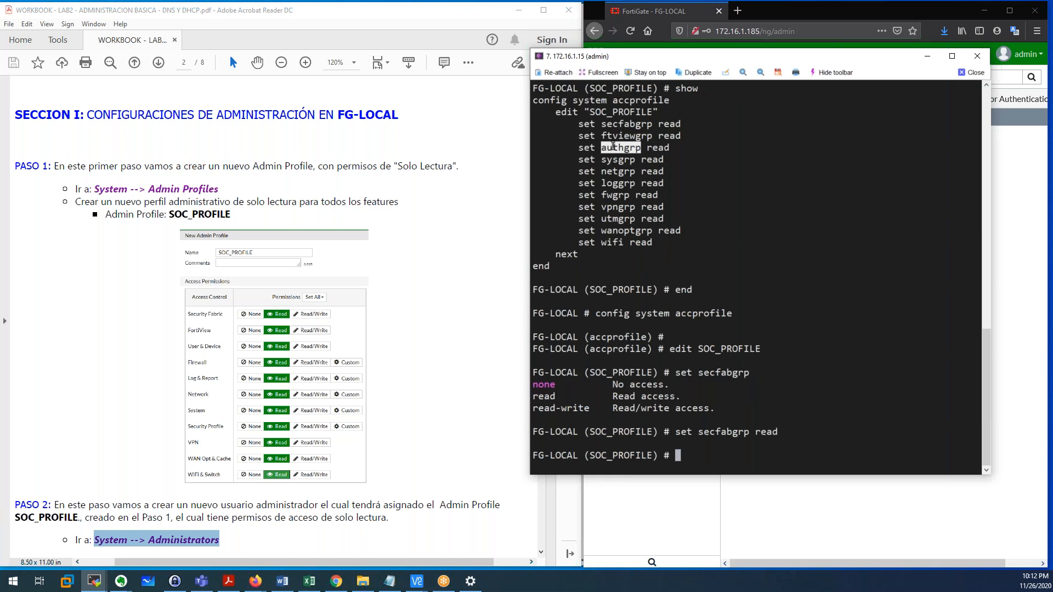
{"action": "left_click", "coordinate": [727, 255]}
{"action": "type", "text": "end"}
{"action": "key", "text": "Return"}
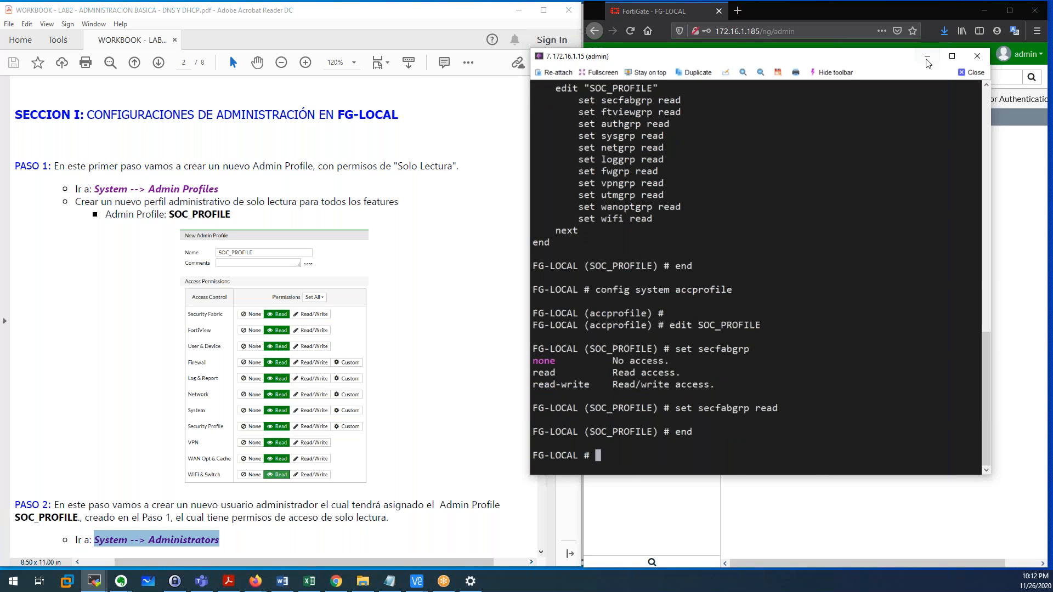
{"action": "scroll", "coordinate": [127, 272], "scroll_direction": "down", "scroll_amount": 8}
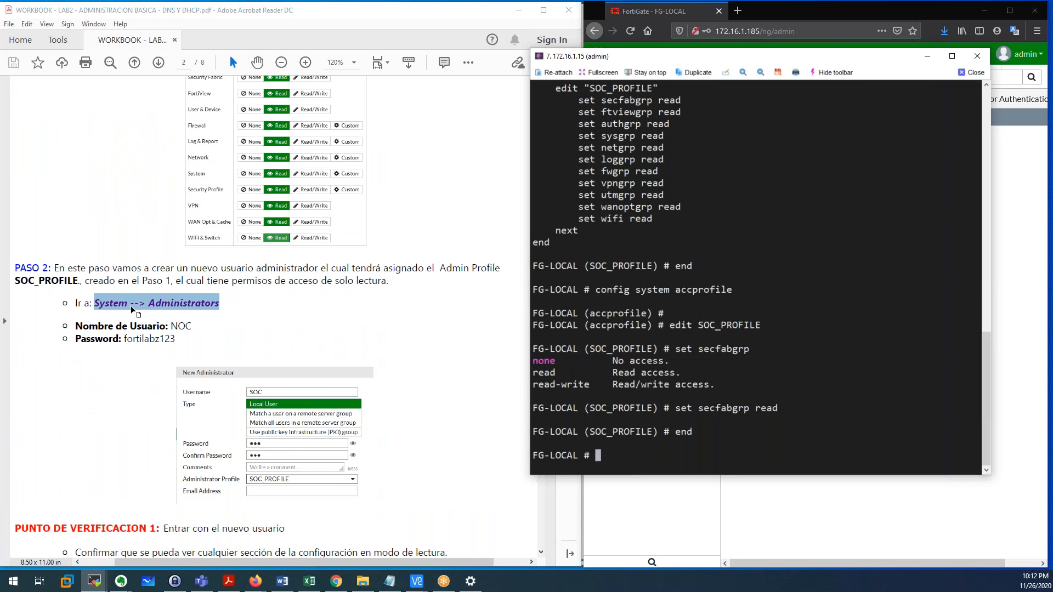
Enter config system admin, edit the NOC administrator, and show its settings.
{"action": "type", "text": "config system admin"}
{"action": "key", "text": "Return"}
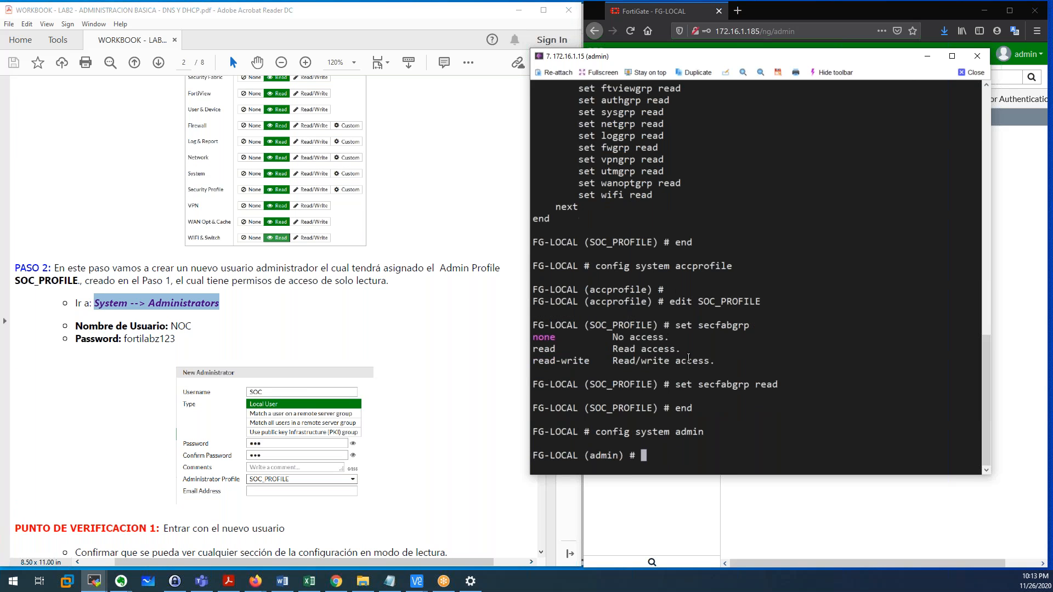
{"action": "type", "text": "edit"}
{"action": "key", "text": "question"}
{"action": "double_click", "coordinate": [542, 421]}
{"action": "type", "text": "NOC"}
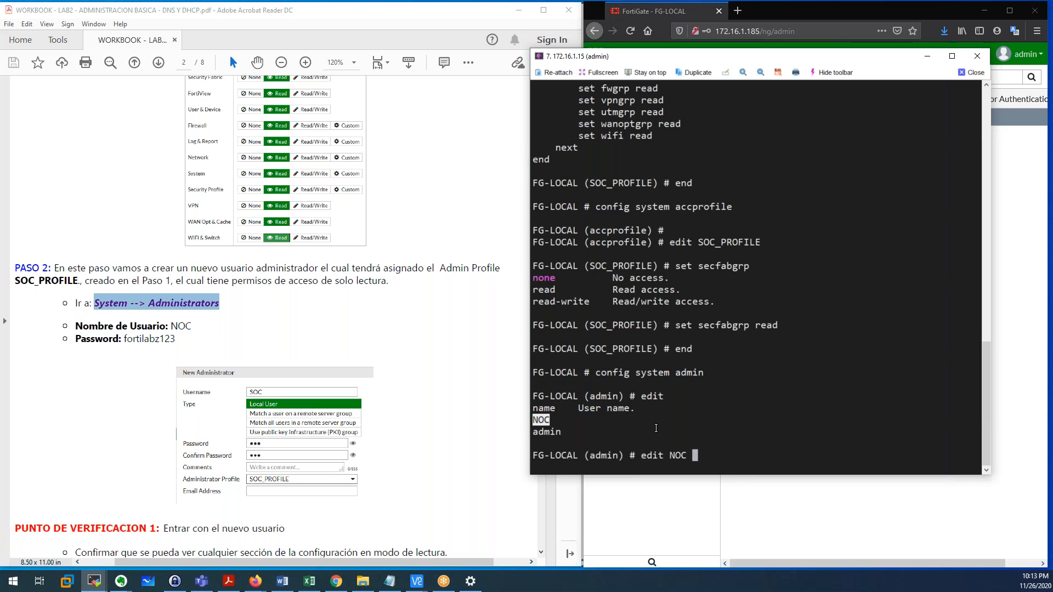
{"action": "key", "text": "Return"}
{"action": "type", "text": "show"}
{"action": "key", "text": "Return"}
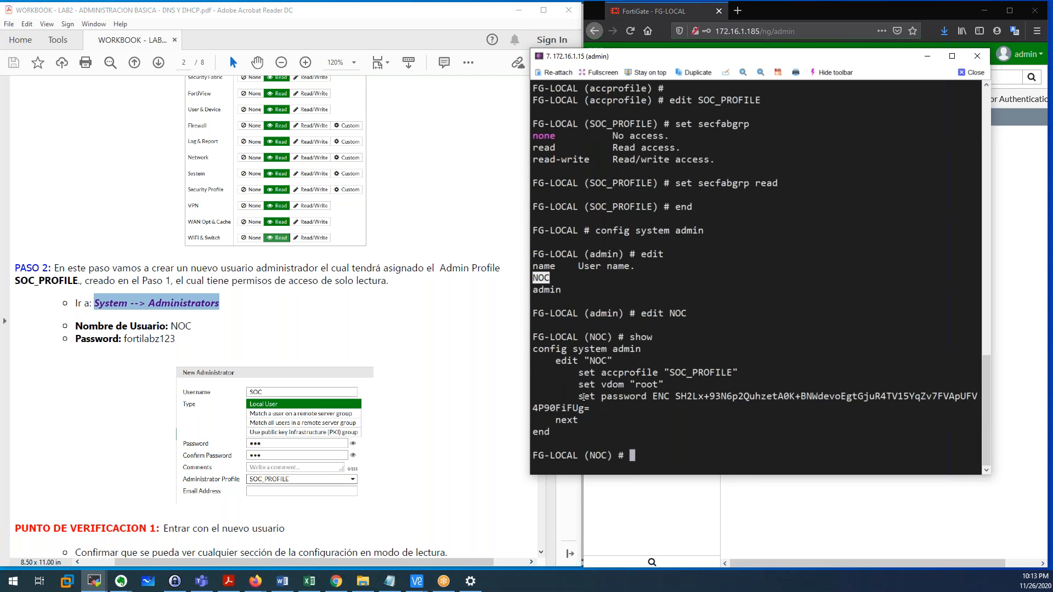
Point out NOC's accprofile SOC_PROFILE and vdom root lines in the show output.
{"action": "left_click_drag", "start_coordinate": [537, 347], "coordinate": [641, 351]}
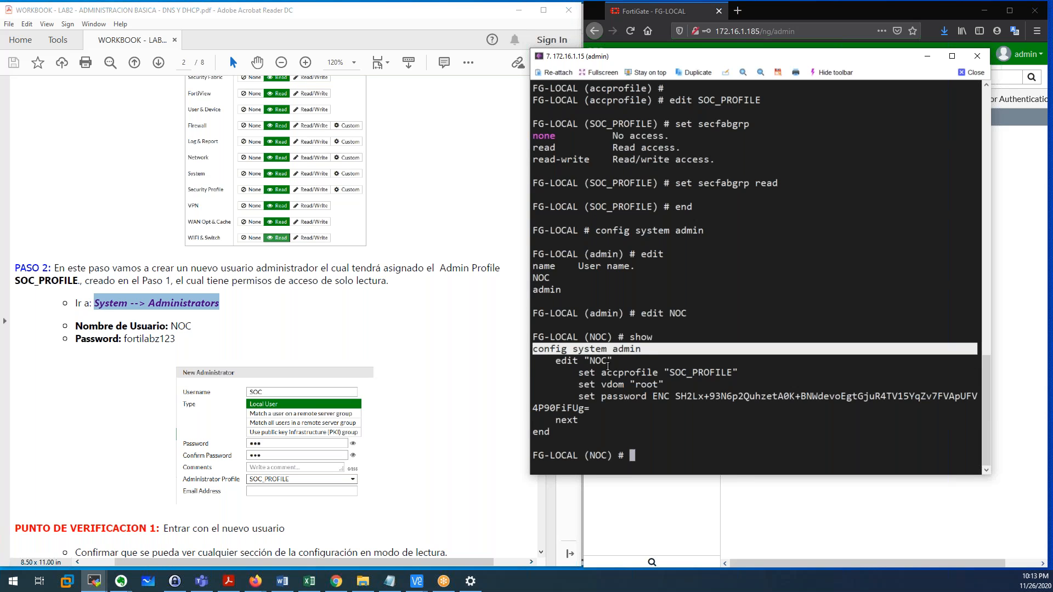
{"action": "left_click", "coordinate": [538, 350]}
{"action": "left_click_drag", "start_coordinate": [535, 350], "coordinate": [637, 354]}
{"action": "left_click_drag", "start_coordinate": [557, 362], "coordinate": [742, 374]}
{"action": "double_click", "coordinate": [604, 362]}
{"action": "left_click", "coordinate": [679, 377]}
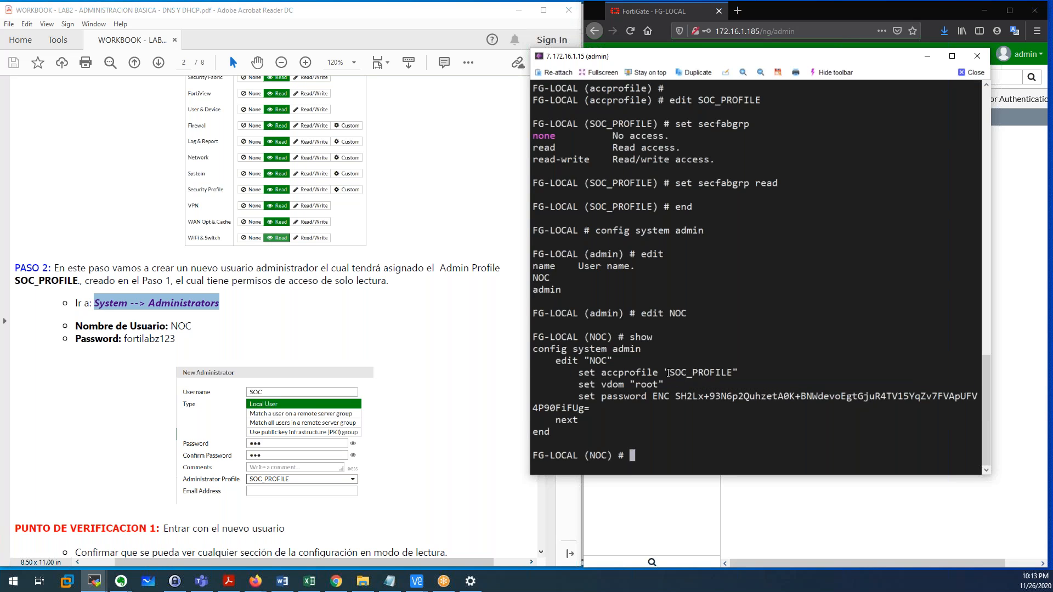
{"action": "left_click_drag", "start_coordinate": [668, 373], "coordinate": [741, 378]}
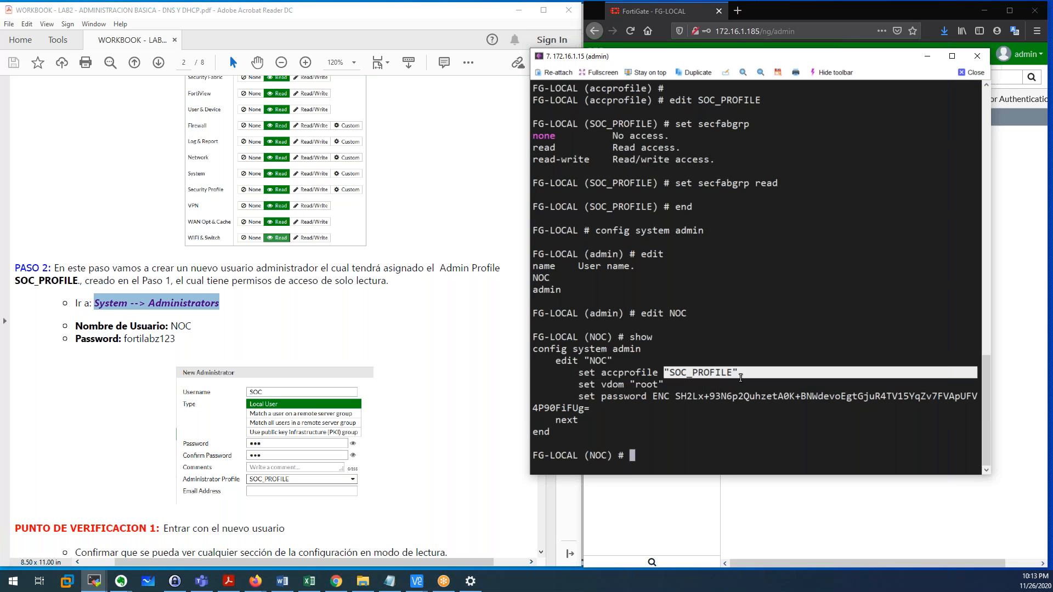
{"action": "left_click", "coordinate": [588, 387]}
{"action": "left_click_drag", "start_coordinate": [581, 385], "coordinate": [659, 387]}
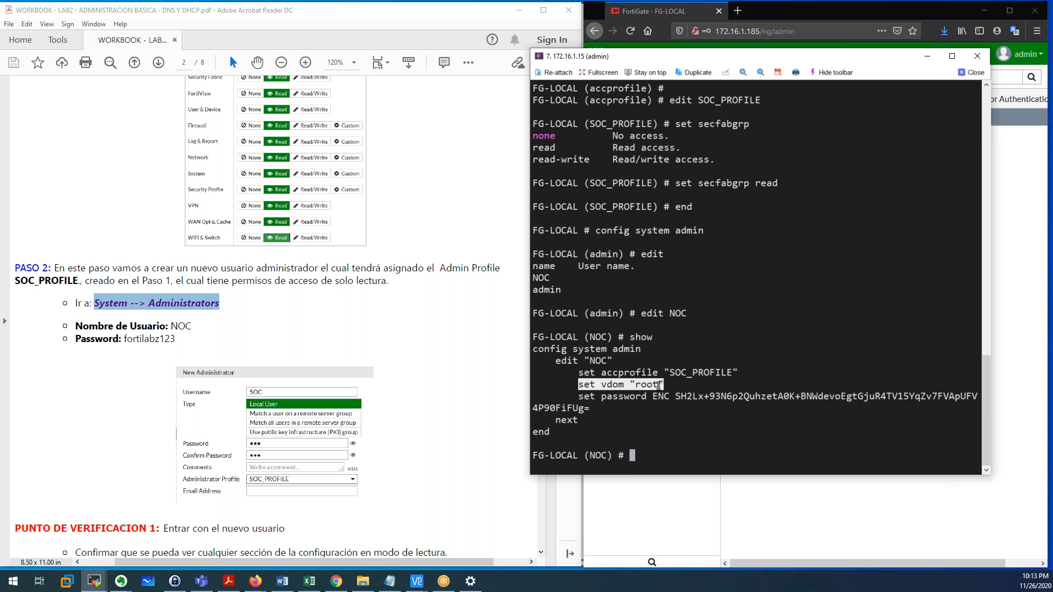
{"action": "left_click", "coordinate": [609, 385]}
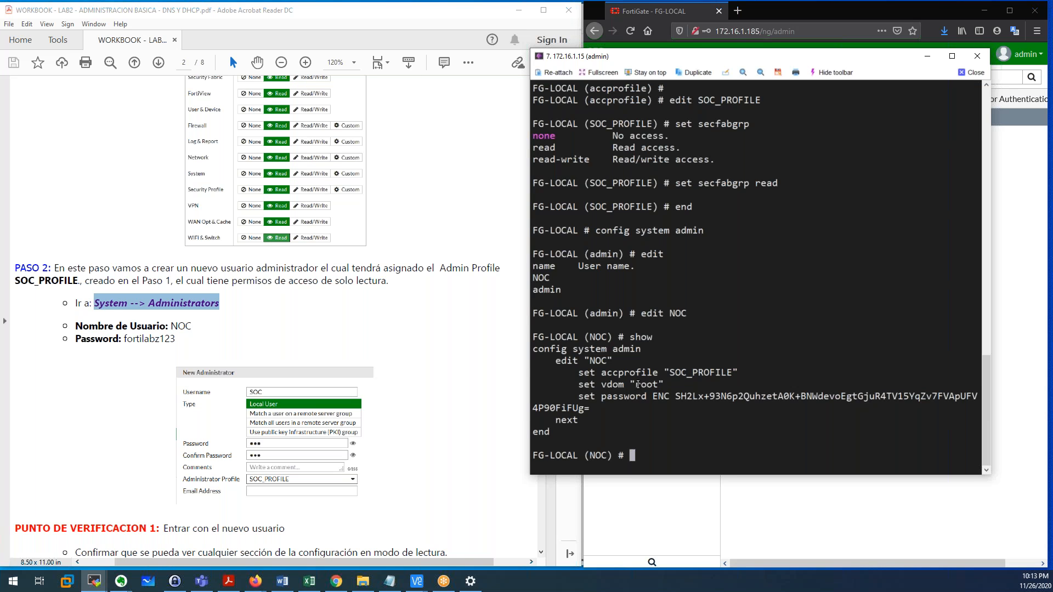
{"action": "left_click_drag", "start_coordinate": [631, 385], "coordinate": [661, 397]}
{"action": "left_click", "coordinate": [624, 385]}
{"action": "left_click_drag", "start_coordinate": [603, 386], "coordinate": [660, 397]}
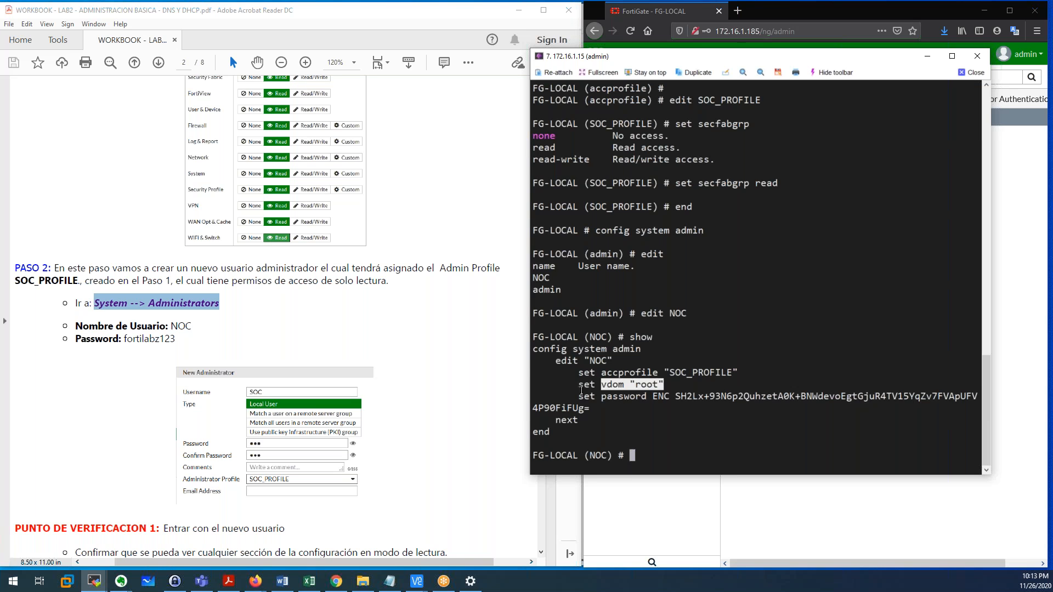
{"action": "left_click", "coordinate": [609, 390]}
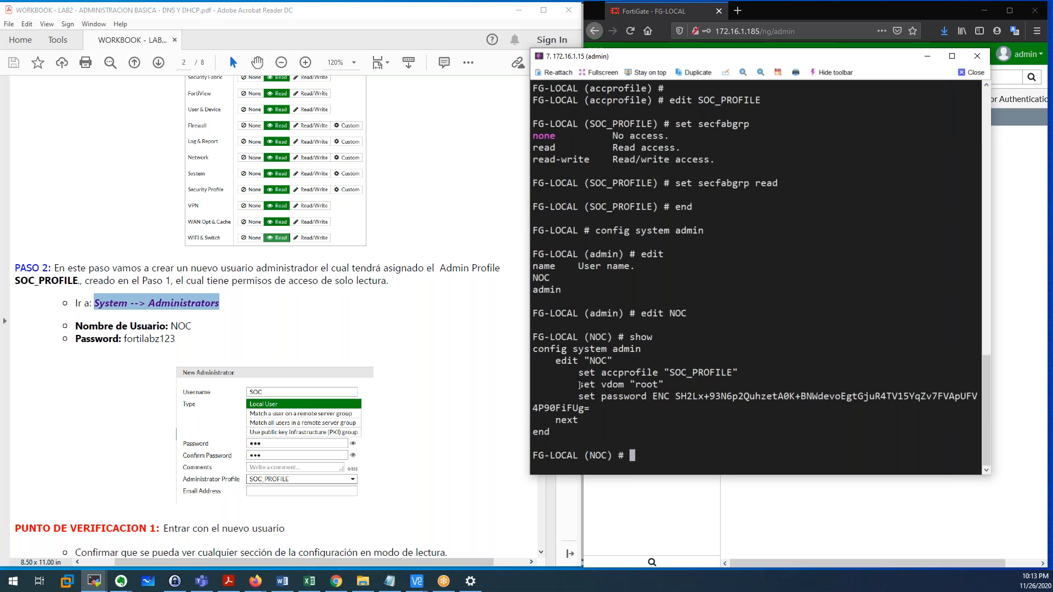
Point out the encrypted password line, then end the admin configuration.
{"action": "left_click_drag", "start_coordinate": [586, 387], "coordinate": [659, 389]}
{"action": "left_click_drag", "start_coordinate": [581, 397], "coordinate": [643, 405]}
{"action": "left_click", "coordinate": [643, 407]}
{"action": "double_click", "coordinate": [643, 420]}
{"action": "left_click", "coordinate": [643, 420]}
{"action": "type", "text": "end"}
{"action": "key", "text": "Return"}
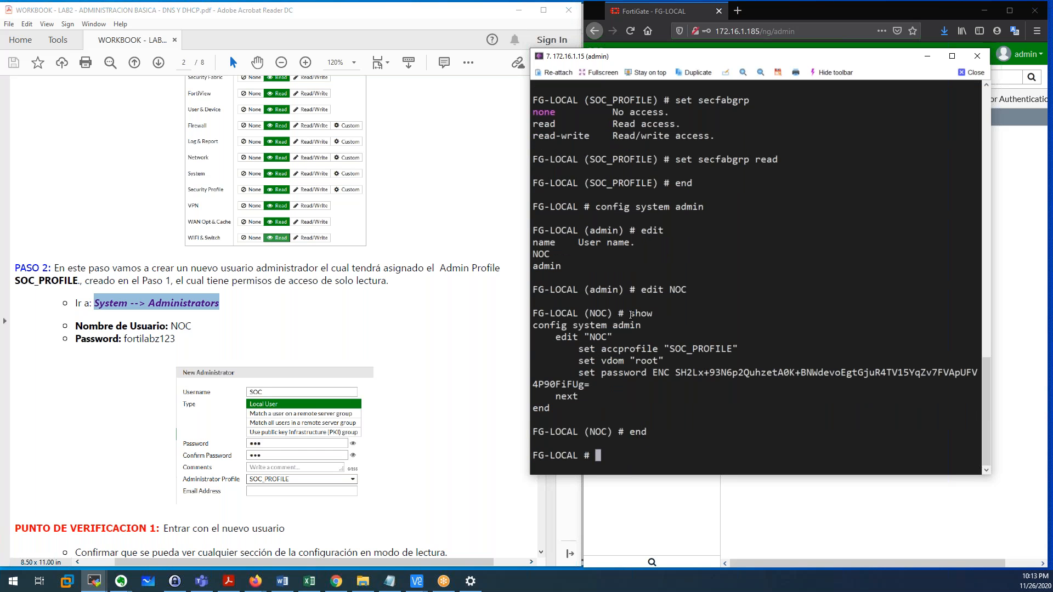
{"action": "scroll", "coordinate": [386, 352], "scroll_direction": "down", "scroll_amount": 3}
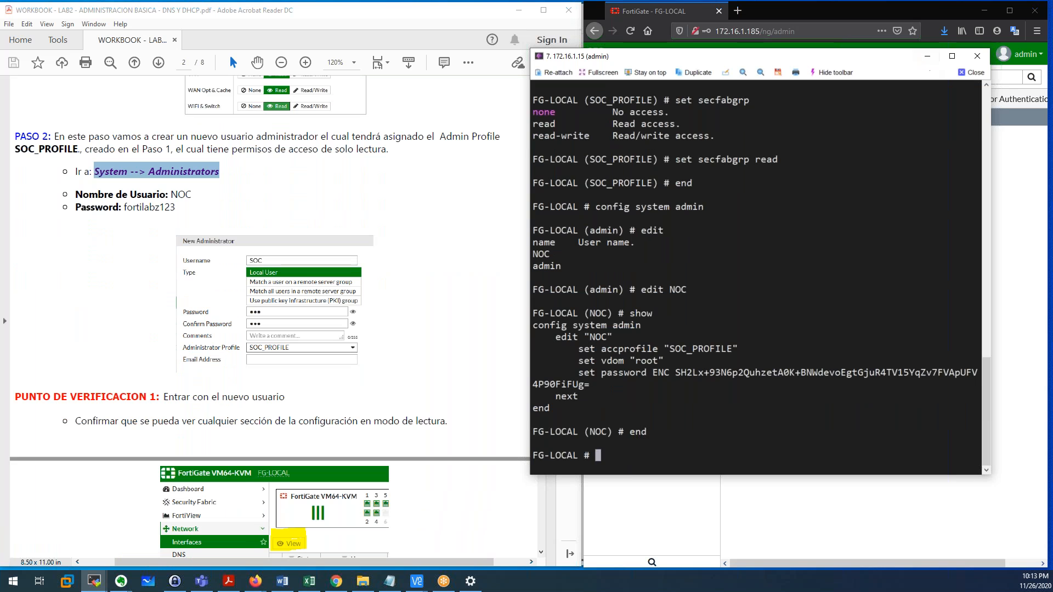
{"action": "key", "text": "Return"}
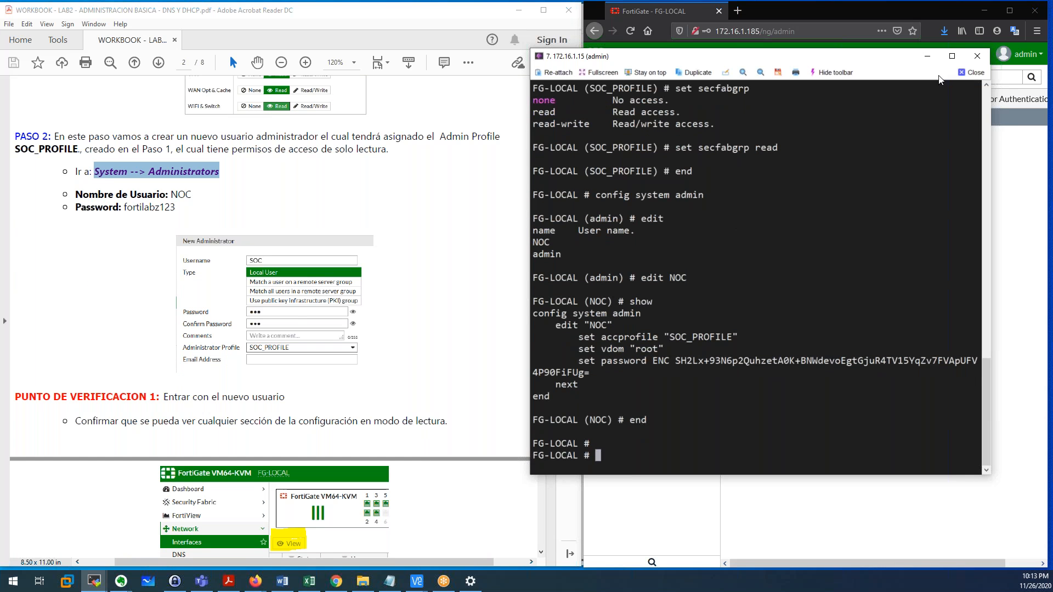
Log out of the admin web session from the account menu.
{"action": "left_click_drag", "start_coordinate": [870, 52], "coordinate": [669, 50]}
{"action": "left_click", "coordinate": [1036, 55]}
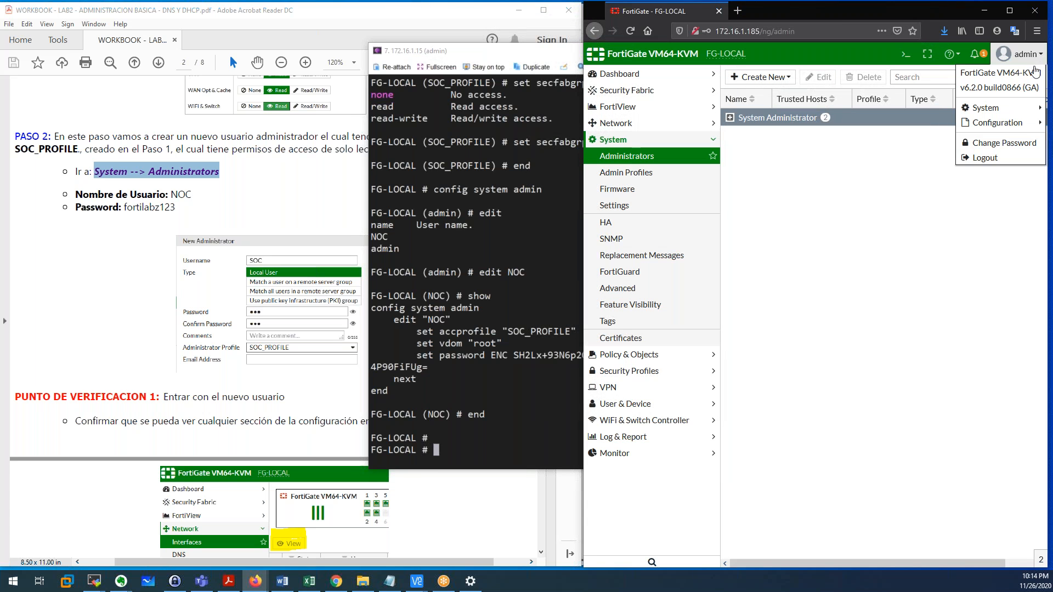
{"action": "left_click", "coordinate": [986, 159]}
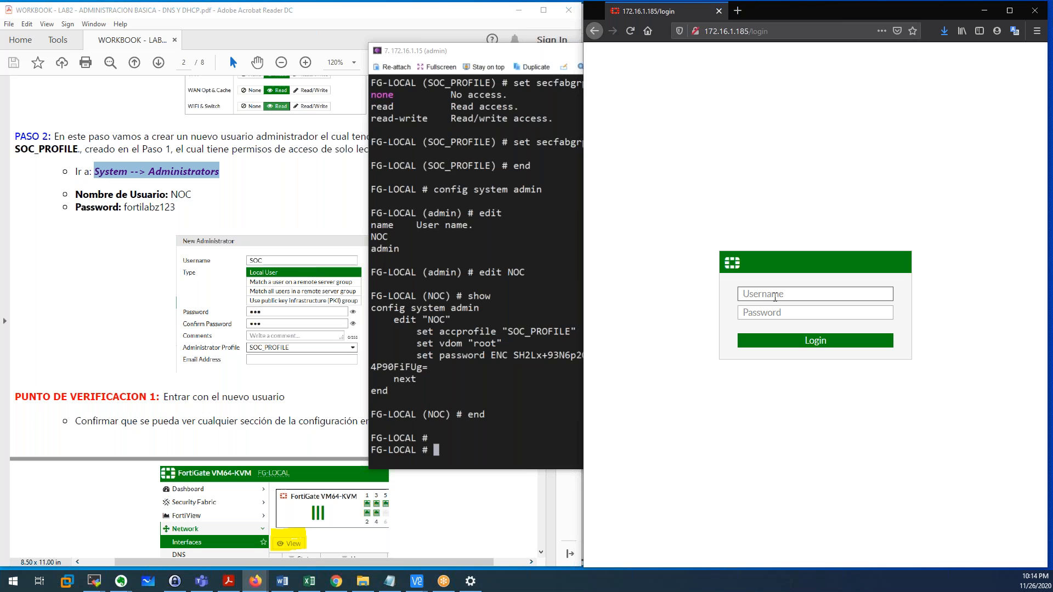
Sign in as NOC with its password, retrying after the authentication failure.
{"action": "type", "text": "NOC"}
{"action": "key", "text": "Tab"}
{"action": "type", "text": "fortilab"}
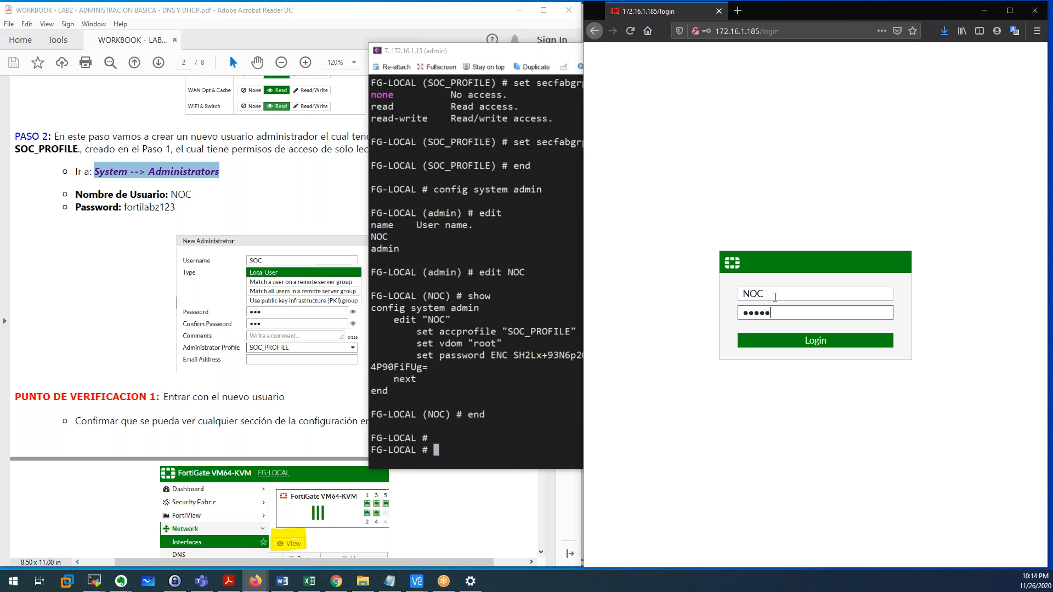
{"action": "type", "text": "z123"}
{"action": "key", "text": "Return"}
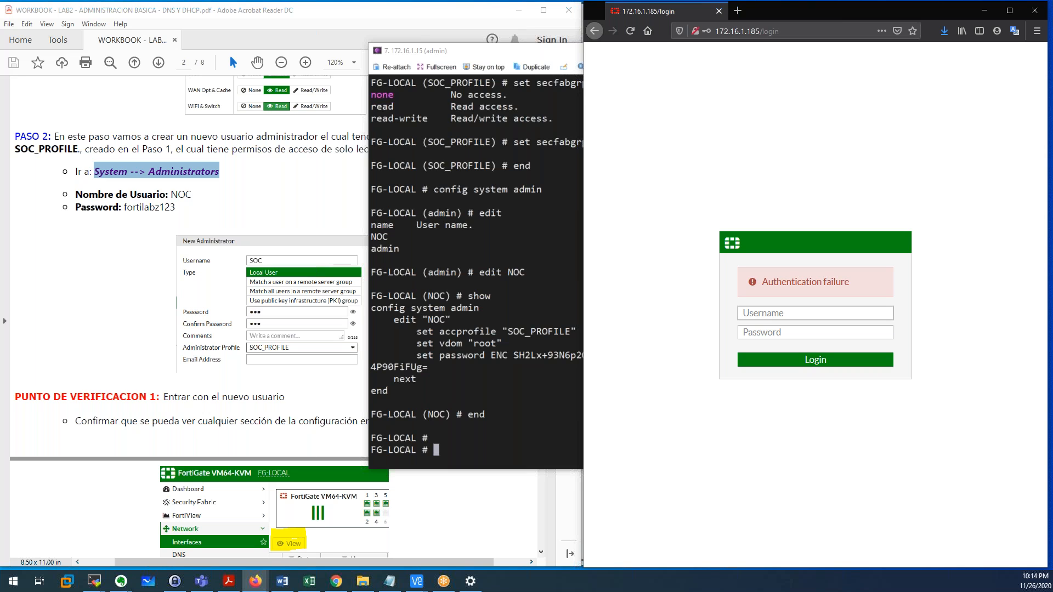
{"action": "type", "text": "NOC"}
{"action": "key", "text": "Tab"}
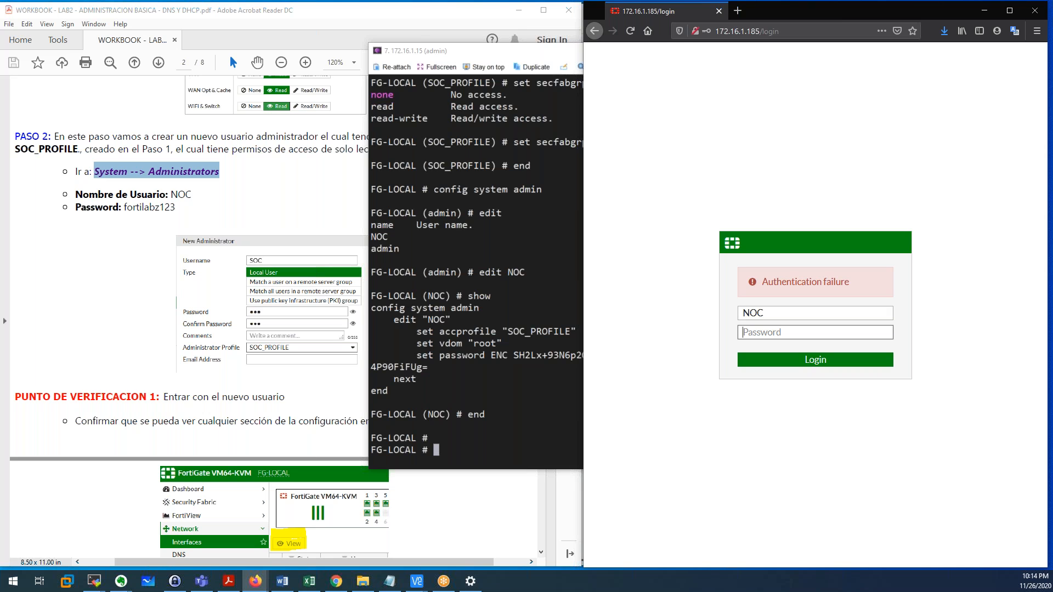
{"action": "type", "text": "fortilabz123"}
{"action": "key", "text": "Return"}
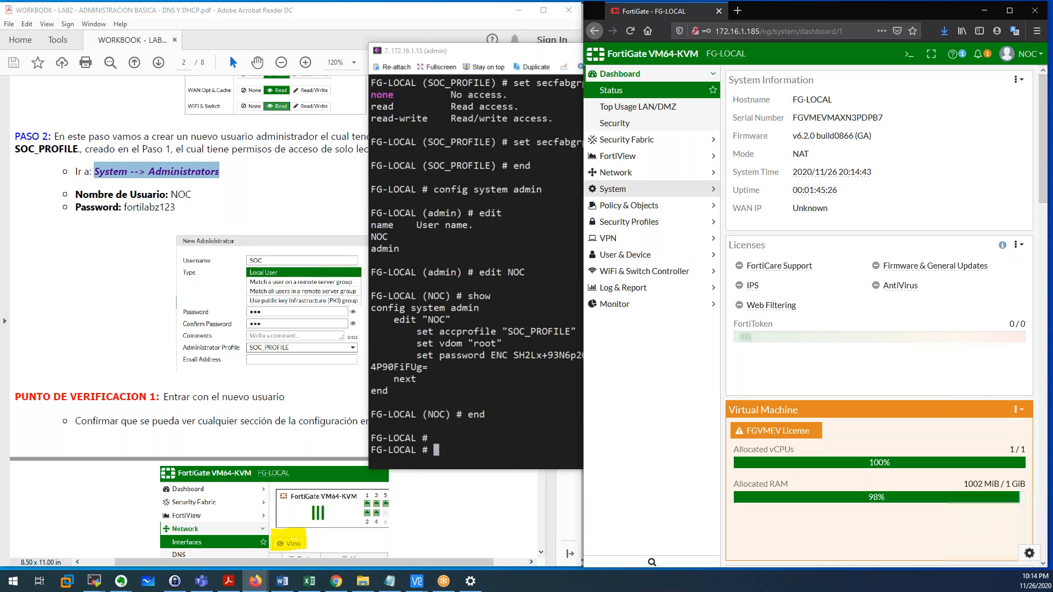
Set port1 to Manual addressing with 192.168.1.1/24, then leave it without saving.
{"action": "left_click", "coordinate": [656, 173]}
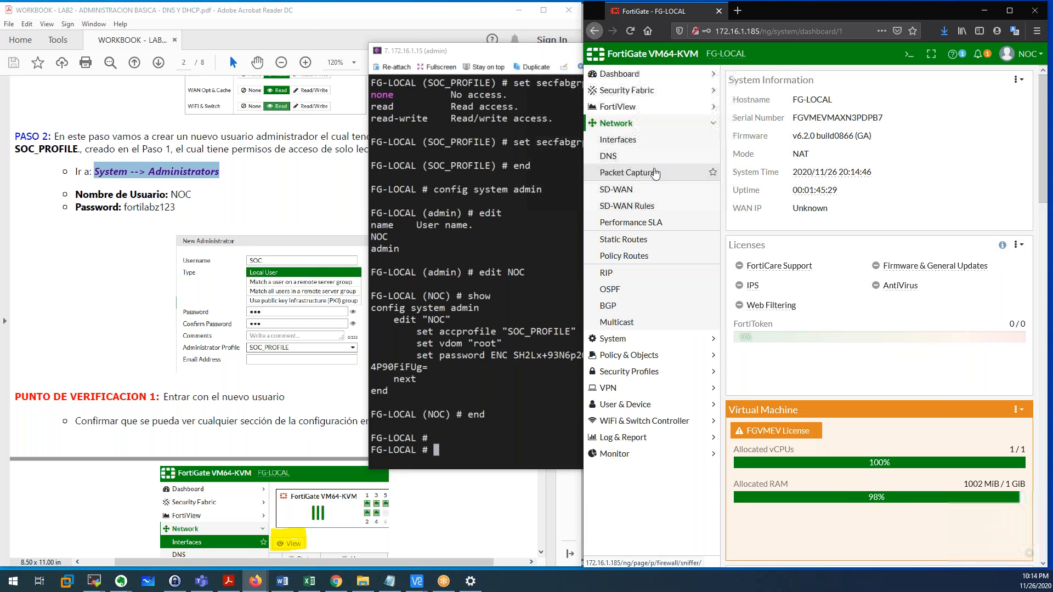
{"action": "left_click", "coordinate": [636, 141]}
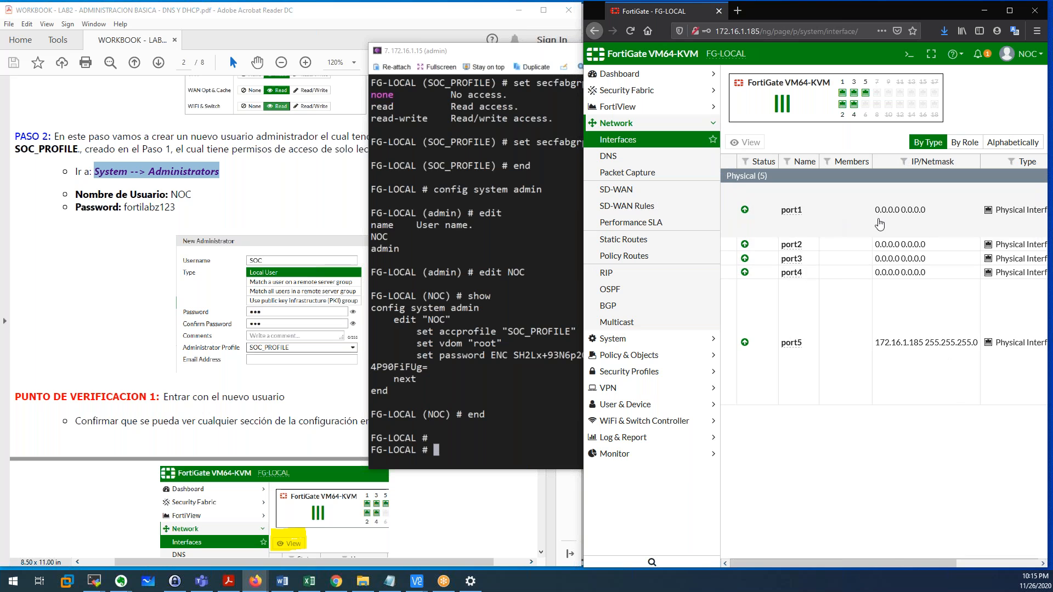
{"action": "double_click", "coordinate": [846, 215]}
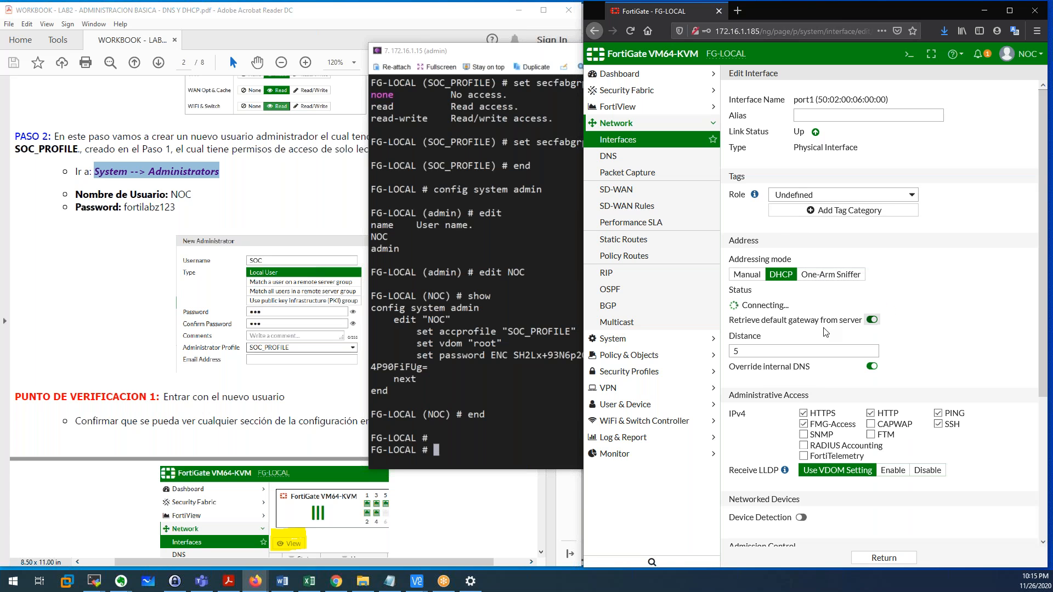
{"action": "scroll", "coordinate": [826, 332], "scroll_direction": "down", "scroll_amount": 2}
{"action": "left_click", "coordinate": [746, 229]}
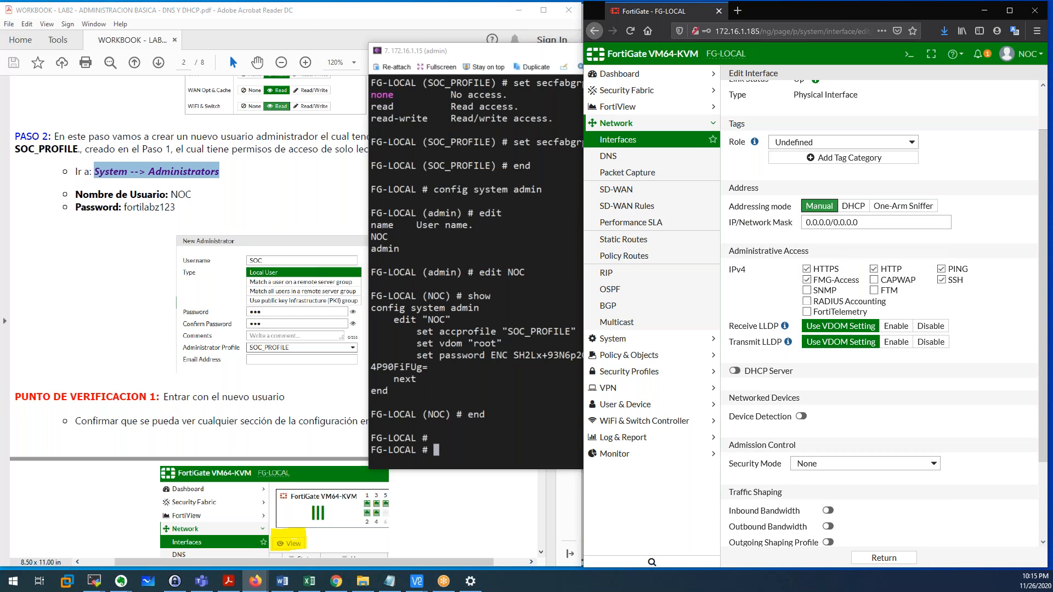
{"action": "scroll", "coordinate": [888, 224], "scroll_direction": "down", "scroll_amount": 2}
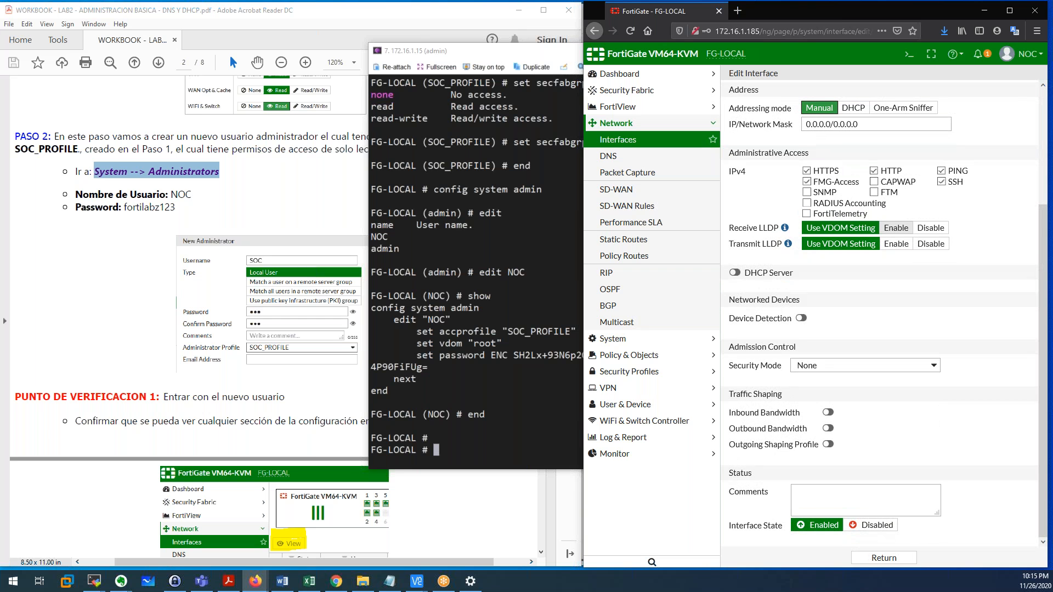
{"action": "scroll", "coordinate": [850, 166], "scroll_direction": "up", "scroll_amount": 2}
{"action": "left_click_drag", "start_coordinate": [861, 200], "coordinate": [760, 197]}
{"action": "type", "text": "192.168.1.1/24"}
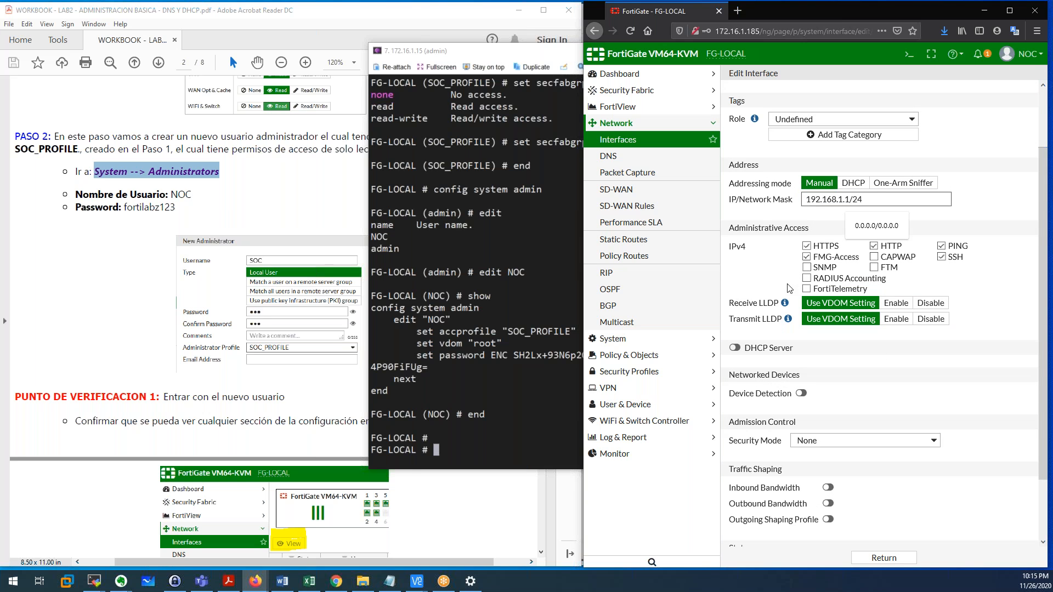
{"action": "triple_click", "coordinate": [892, 361]}
{"action": "scroll", "coordinate": [892, 360], "scroll_direction": "down", "scroll_amount": 2}
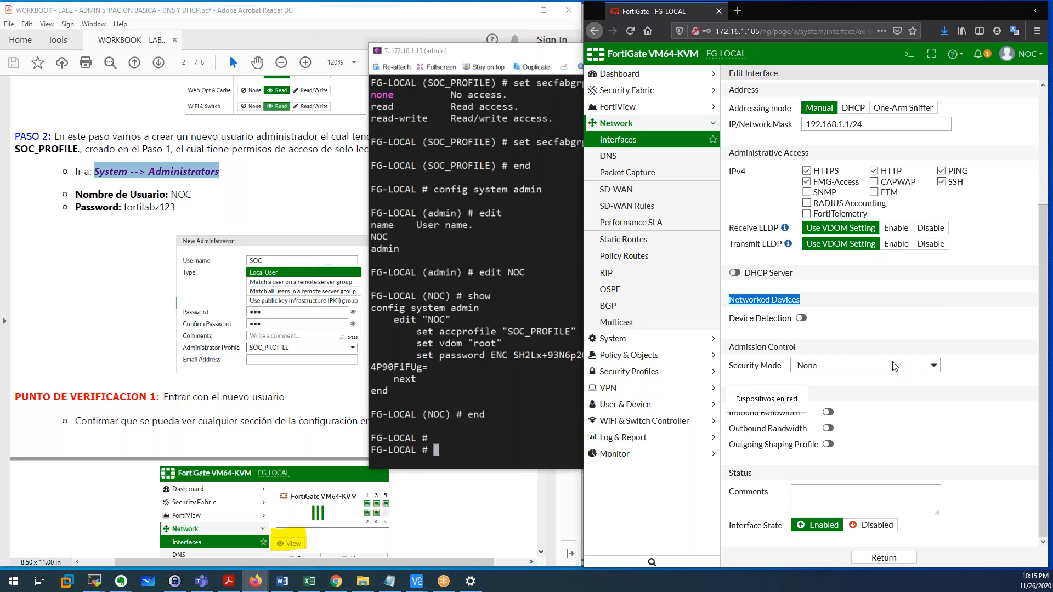
{"action": "left_click", "coordinate": [879, 559]}
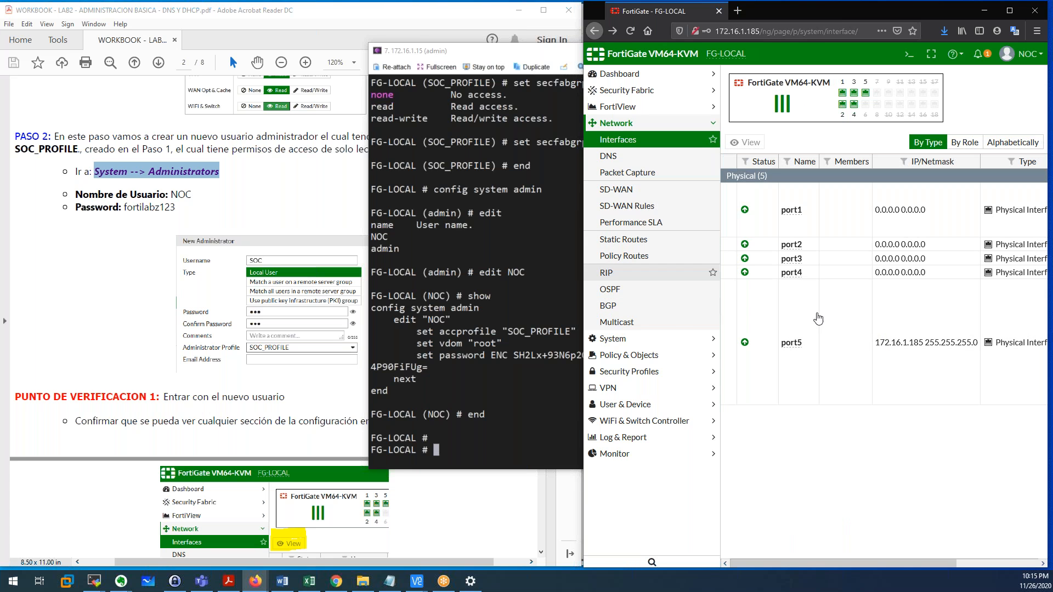
Exit the admin CLI session in the terminal.
{"action": "left_click", "coordinate": [529, 297]}
{"action": "key", "text": "Return"}
{"action": "type", "text": "e"}
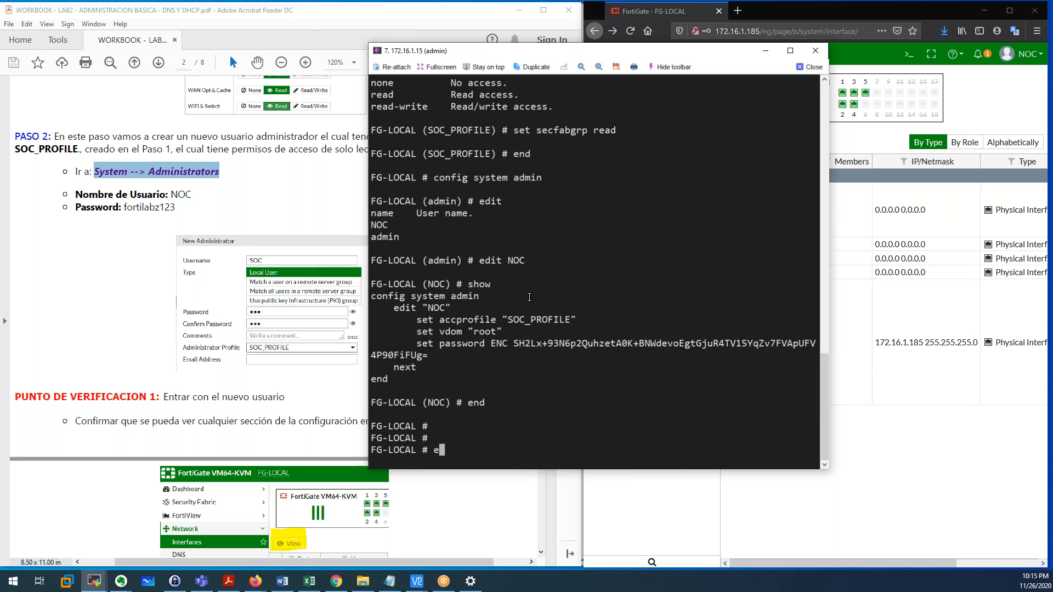
{"action": "type", "text": "xit"}
{"action": "key", "text": "Return"}
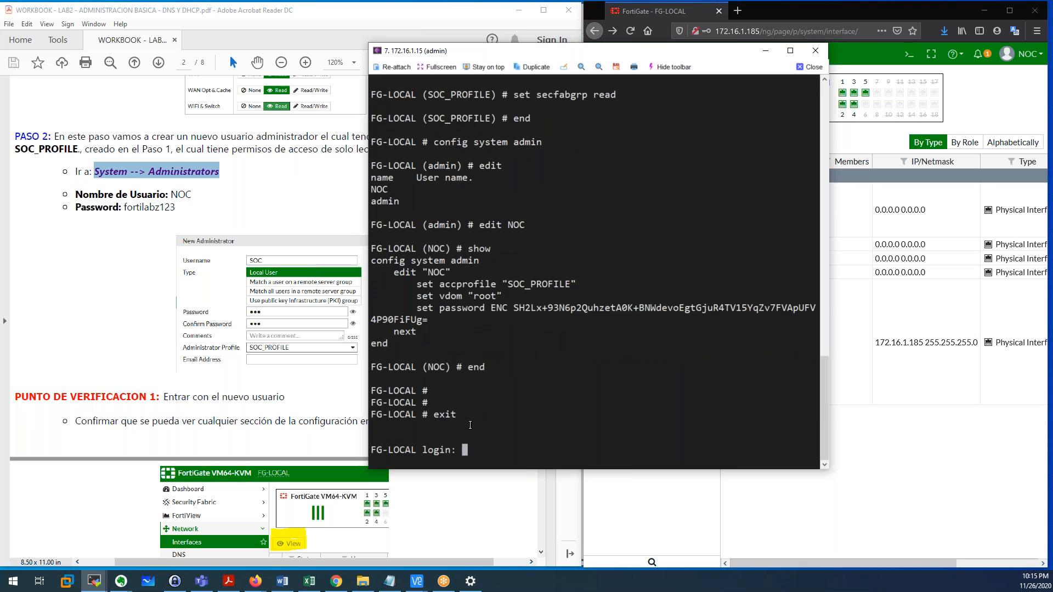
Log in to the FortiGate CLI as the read-only NOC account with its password.
{"action": "type", "text": "NOC"}
{"action": "key", "text": "Return"}
{"action": "type", "text": "fortila"}
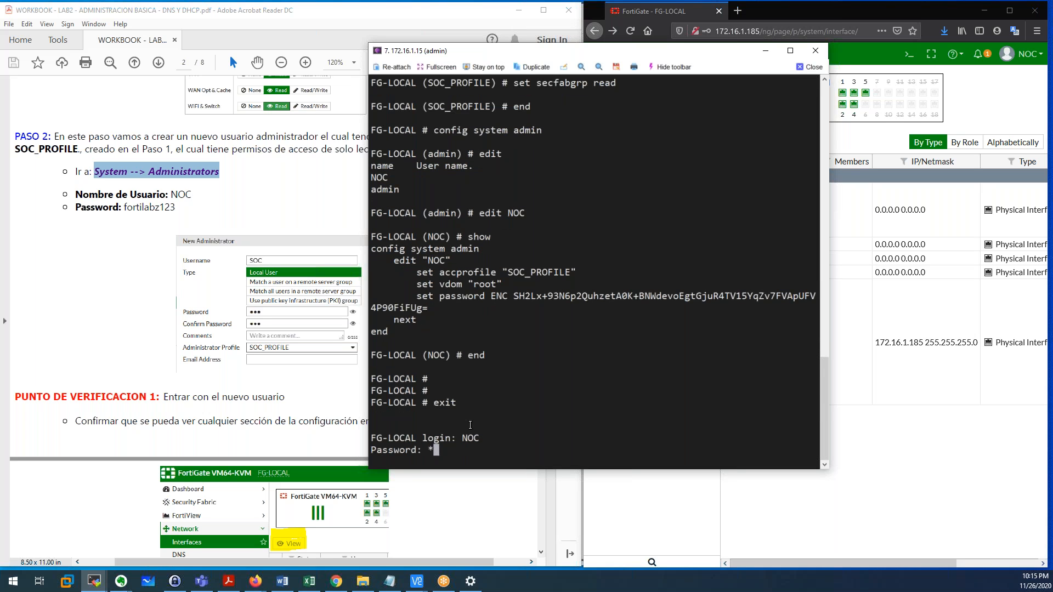
{"action": "type", "text": "bz123"}
{"action": "key", "text": "Return"}
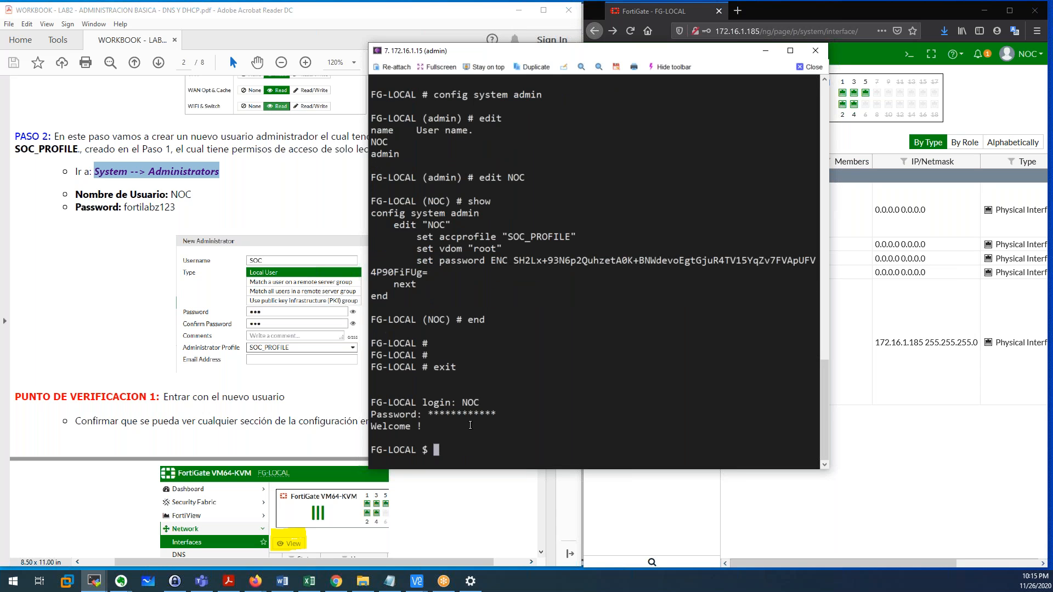
{"action": "key", "text": "Return"}
{"action": "key", "text": "Return"}
{"action": "key", "text": "Return"}
{"action": "key", "text": "Return"}
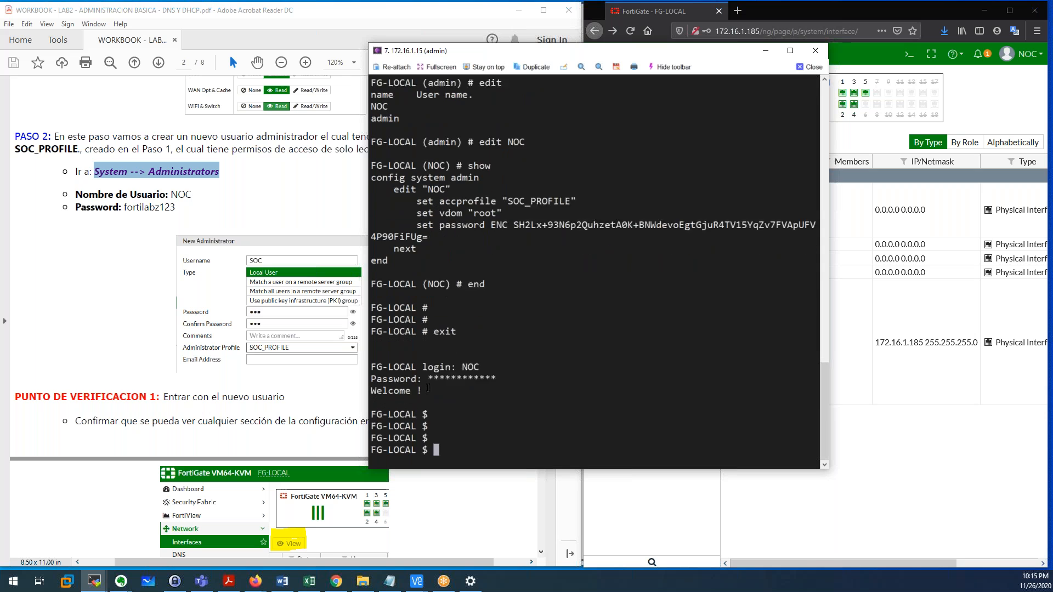
Compare the restricted $ prompt with the earlier # admin prompt.
{"action": "left_click_drag", "start_coordinate": [419, 403], "coordinate": [426, 404]}
{"action": "left_click", "coordinate": [429, 403]}
{"action": "left_click", "coordinate": [425, 403]}
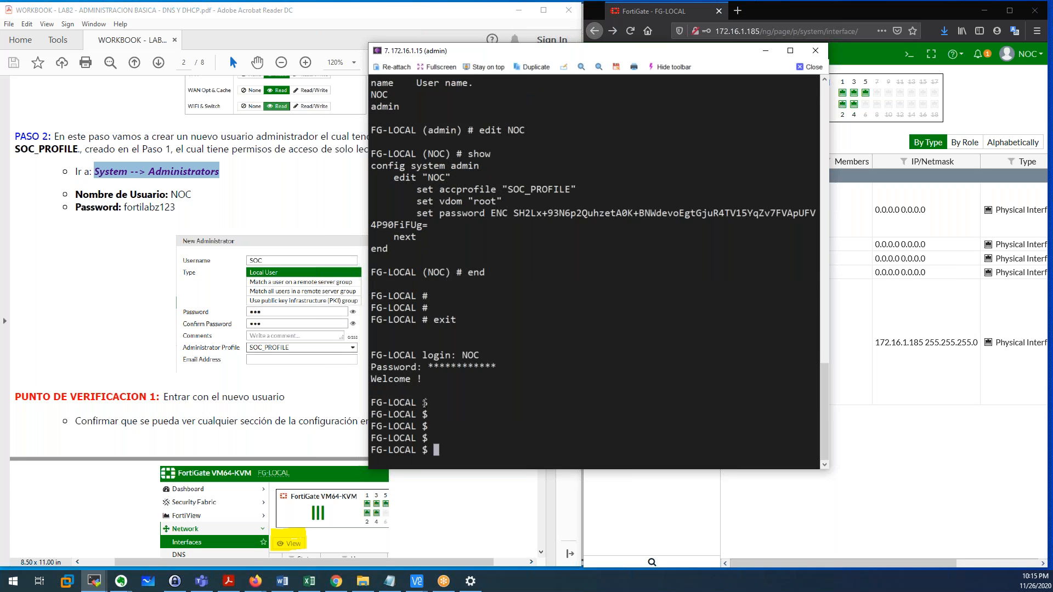
{"action": "left_click", "coordinate": [425, 403]}
{"action": "left_click_drag", "start_coordinate": [424, 297], "coordinate": [430, 297]}
{"action": "left_click", "coordinate": [427, 311]}
{"action": "left_click_drag", "start_coordinate": [426, 298], "coordinate": [427, 305]}
{"action": "left_click", "coordinate": [426, 303]}
Log the NOC user out of the CLI with exit.
{"action": "key", "text": "Return"}
{"action": "key", "text": "Return"}
{"action": "key", "text": "Return"}
{"action": "key", "text": "Return"}
{"action": "key", "text": "Return"}
{"action": "key", "text": "Return"}
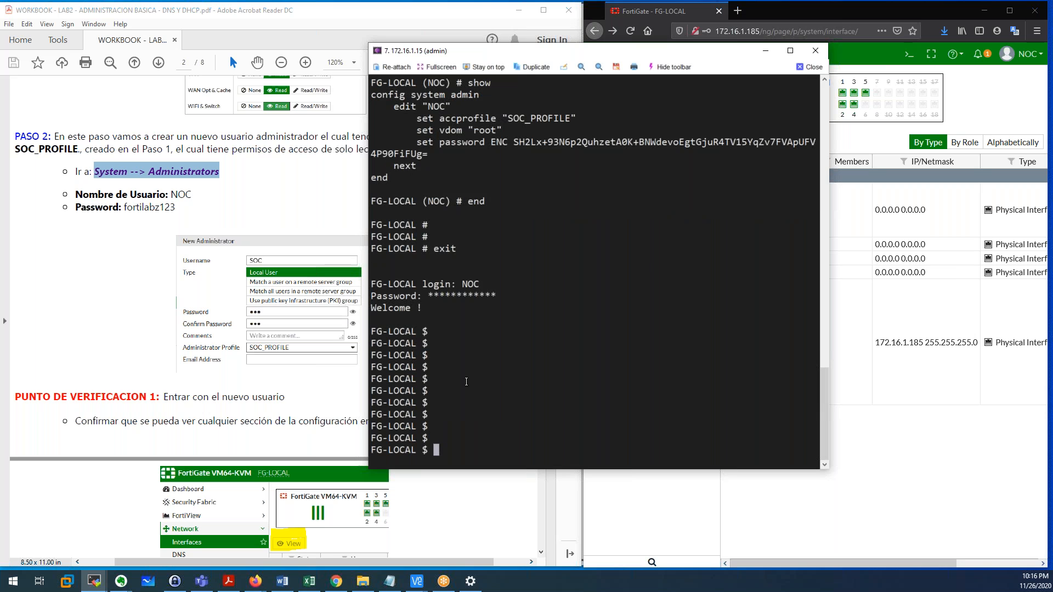
{"action": "type", "text": "exit"}
{"action": "key", "text": "Return"}
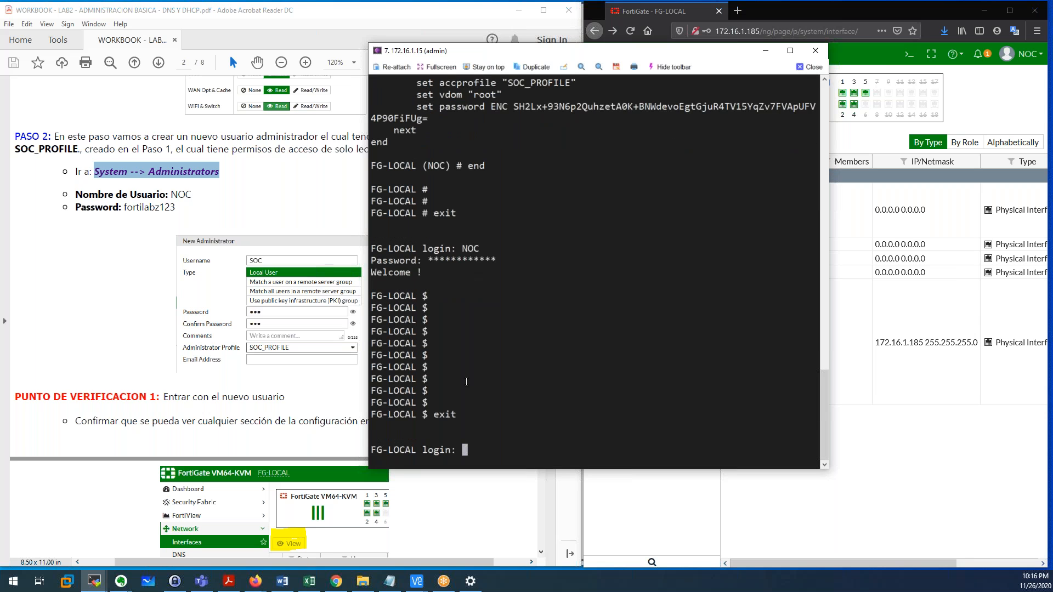
{"action": "left_click", "coordinate": [194, 392]}
Scroll the workbook down toward page 3, marking the View label in a figure.
{"action": "scroll", "coordinate": [174, 237], "scroll_direction": "down", "scroll_amount": 4}
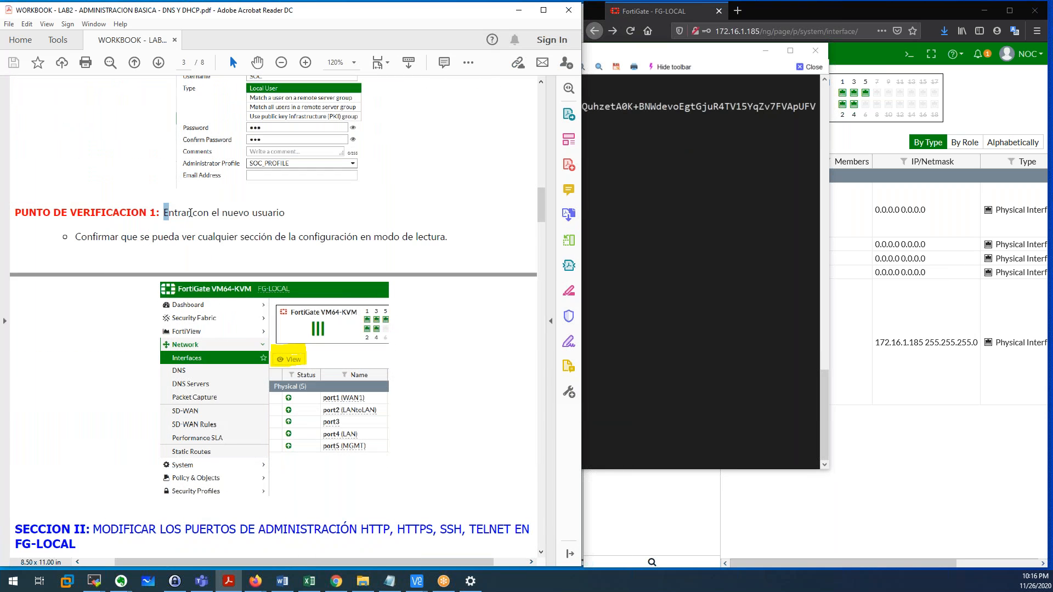
{"action": "left_click_drag", "start_coordinate": [164, 209], "coordinate": [284, 213]}
{"action": "scroll", "coordinate": [207, 284], "scroll_direction": "down", "scroll_amount": 1}
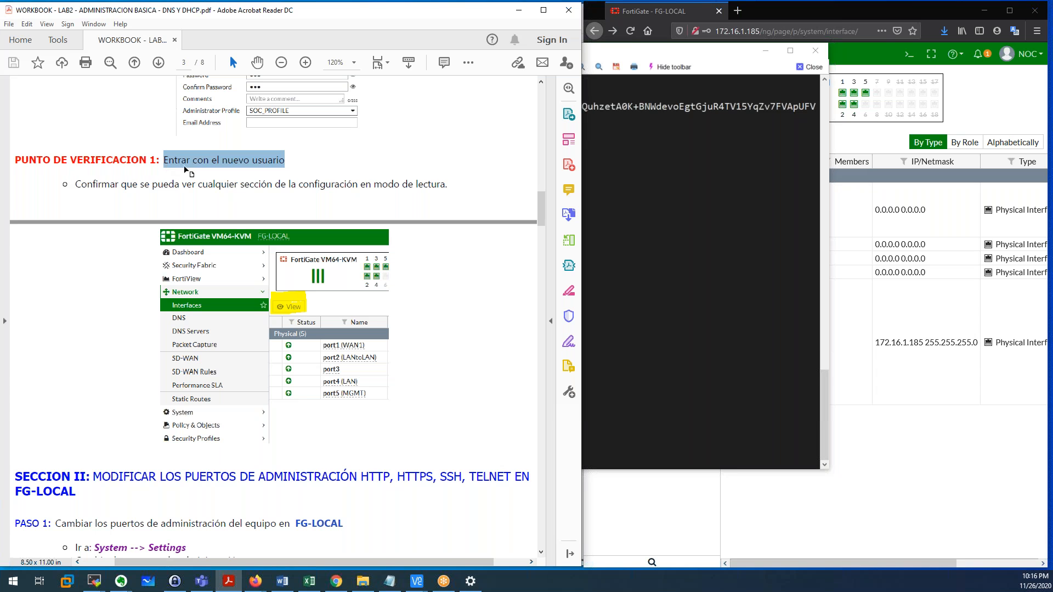
{"action": "left_click", "coordinate": [111, 184]}
{"action": "scroll", "coordinate": [111, 184], "scroll_direction": "down", "scroll_amount": 1}
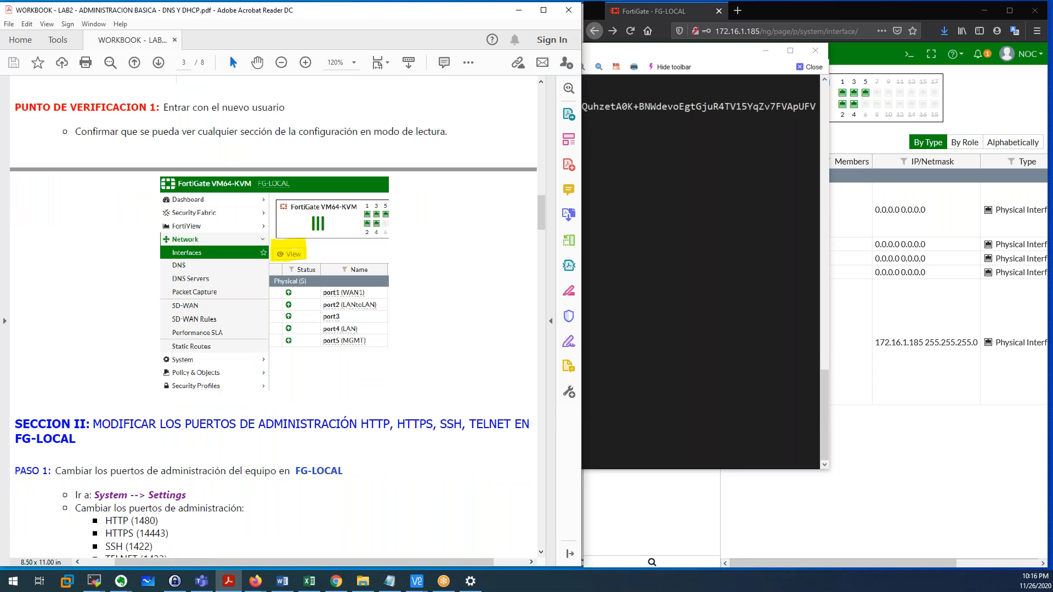
{"action": "scroll", "coordinate": [110, 82], "scroll_direction": "down", "scroll_amount": 1}
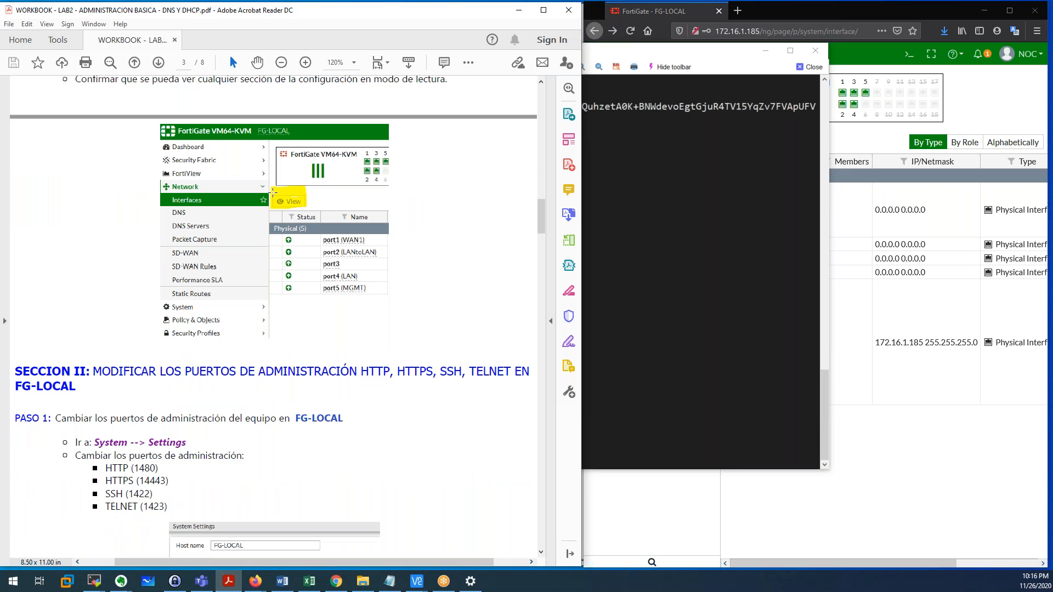
{"action": "left_click_drag", "start_coordinate": [269, 190], "coordinate": [320, 211]}
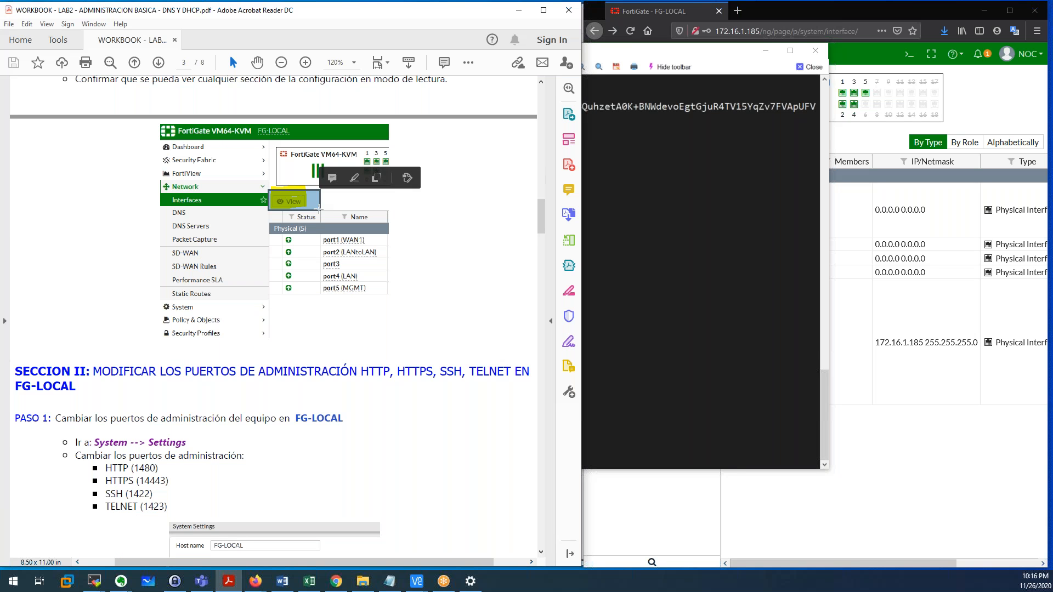
{"action": "scroll", "coordinate": [320, 211], "scroll_direction": "down", "scroll_amount": 4}
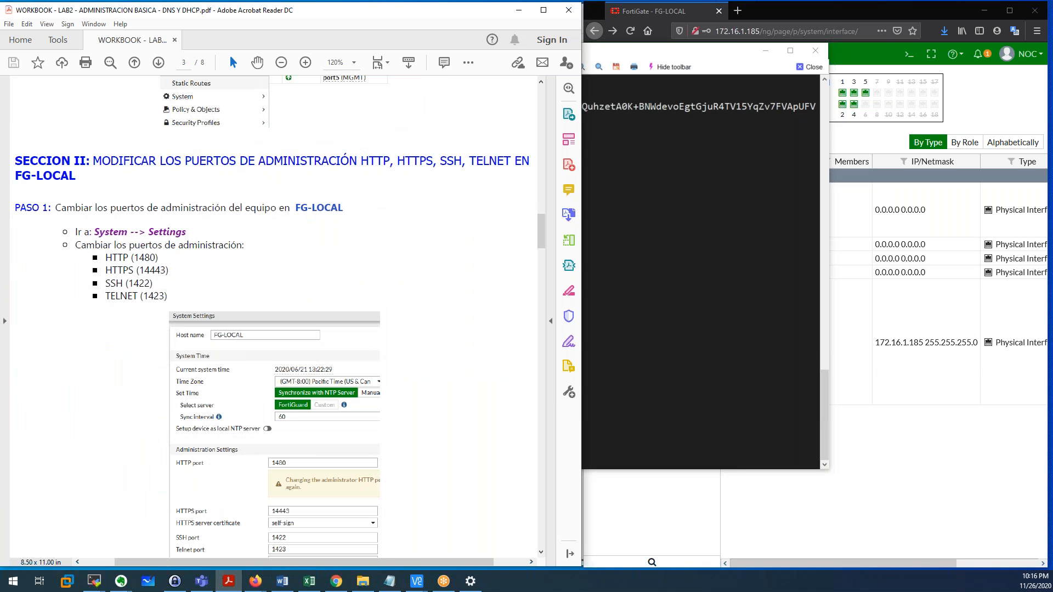
{"action": "scroll", "coordinate": [281, 317], "scroll_direction": "down", "scroll_amount": 1}
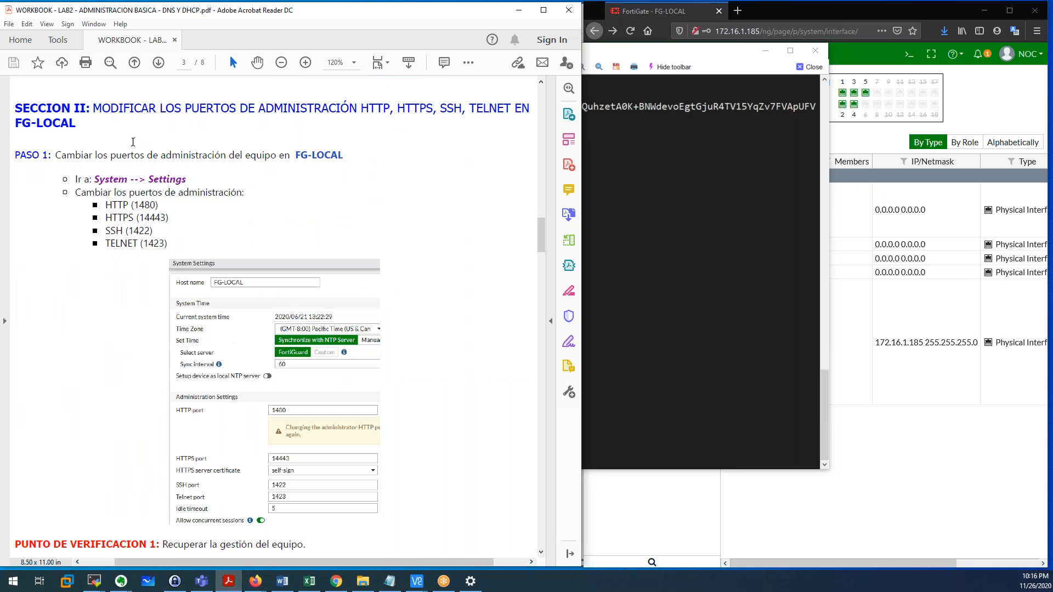
Highlight the Section II heading and its HTTP, HTTPS, SSH and TELNET words.
{"action": "left_click_drag", "start_coordinate": [100, 109], "coordinate": [440, 108]}
{"action": "left_click", "coordinate": [392, 109]}
{"action": "double_click", "coordinate": [372, 108]}
{"action": "double_click", "coordinate": [416, 108]}
{"action": "double_click", "coordinate": [451, 108]}
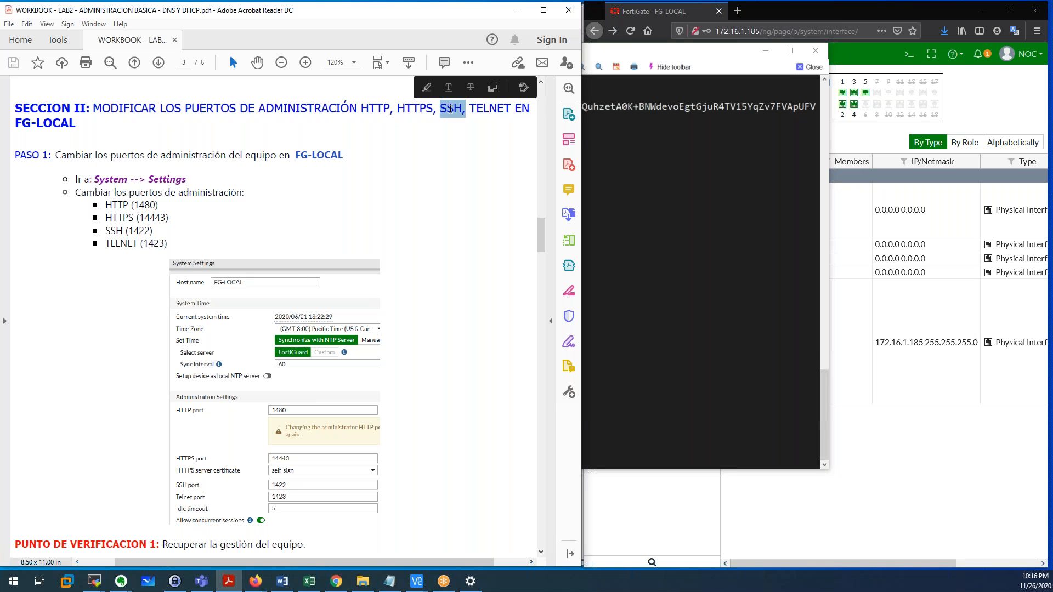
{"action": "double_click", "coordinate": [490, 108]}
{"action": "left_click", "coordinate": [515, 109]}
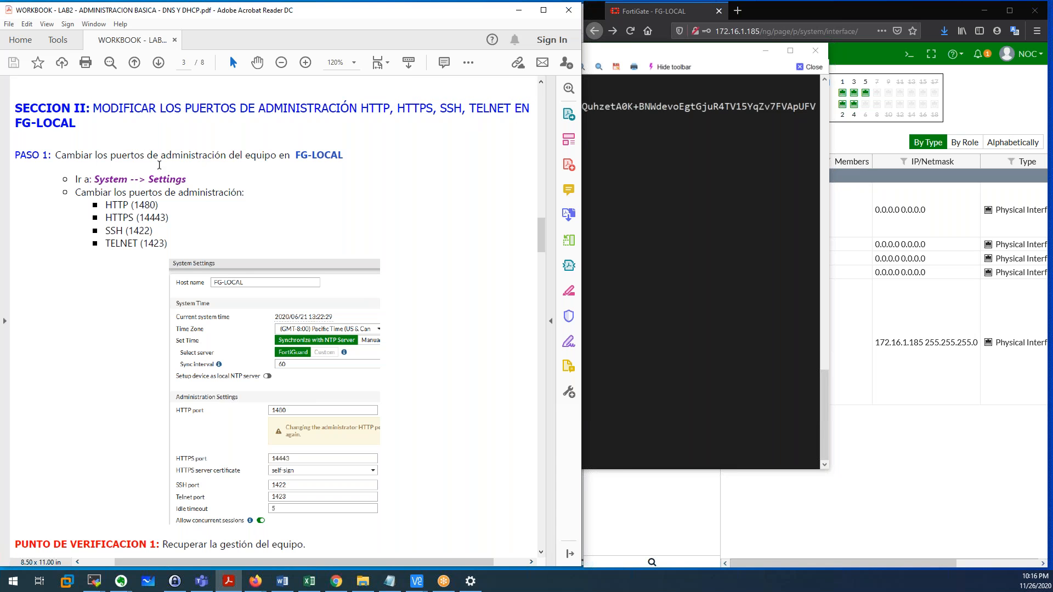
Highlight the instruction to change management ports under System --> Settings.
{"action": "scroll", "coordinate": [106, 140], "scroll_direction": "down", "scroll_amount": 1}
{"action": "left_click_drag", "start_coordinate": [56, 132], "coordinate": [333, 135]}
{"action": "left_click_drag", "start_coordinate": [187, 153], "coordinate": [158, 153]}
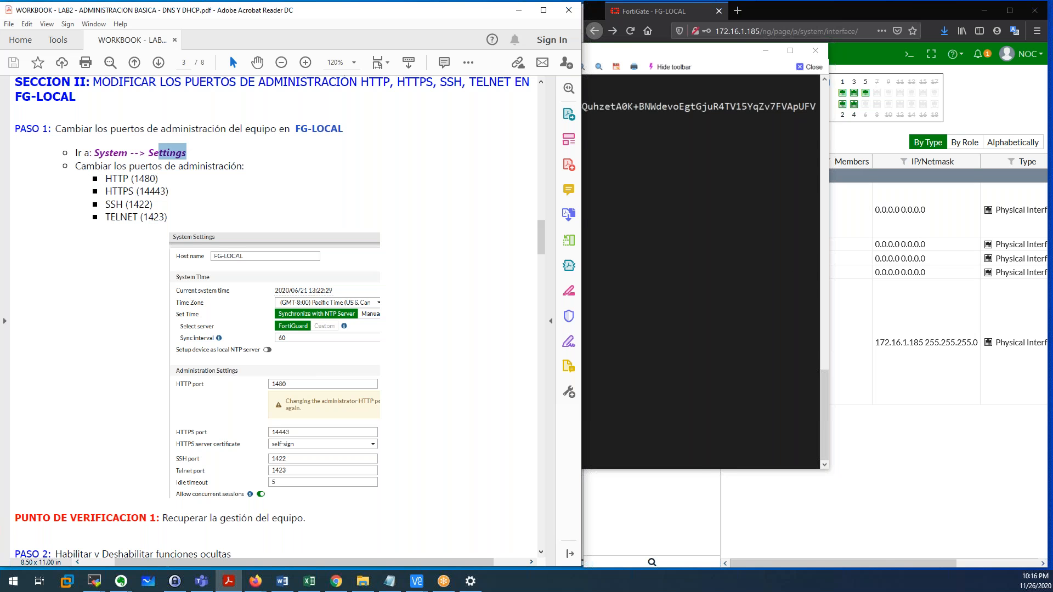
{"action": "left_click", "coordinate": [986, 101]}
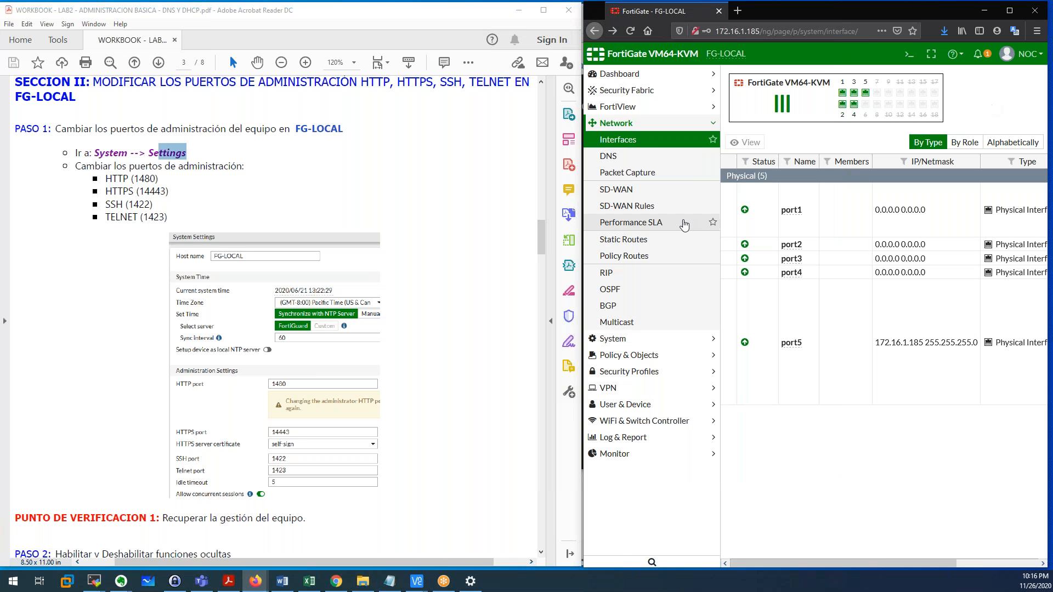
Open System > Settings and review the HTTP and HTTPS port fields.
{"action": "left_click", "coordinate": [633, 345]}
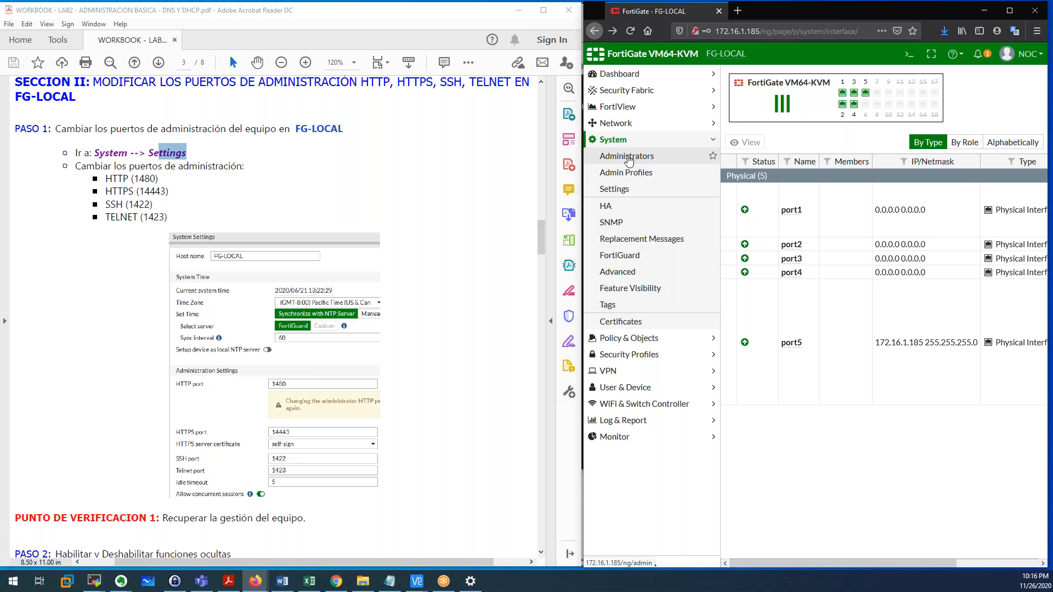
{"action": "left_click", "coordinate": [618, 189]}
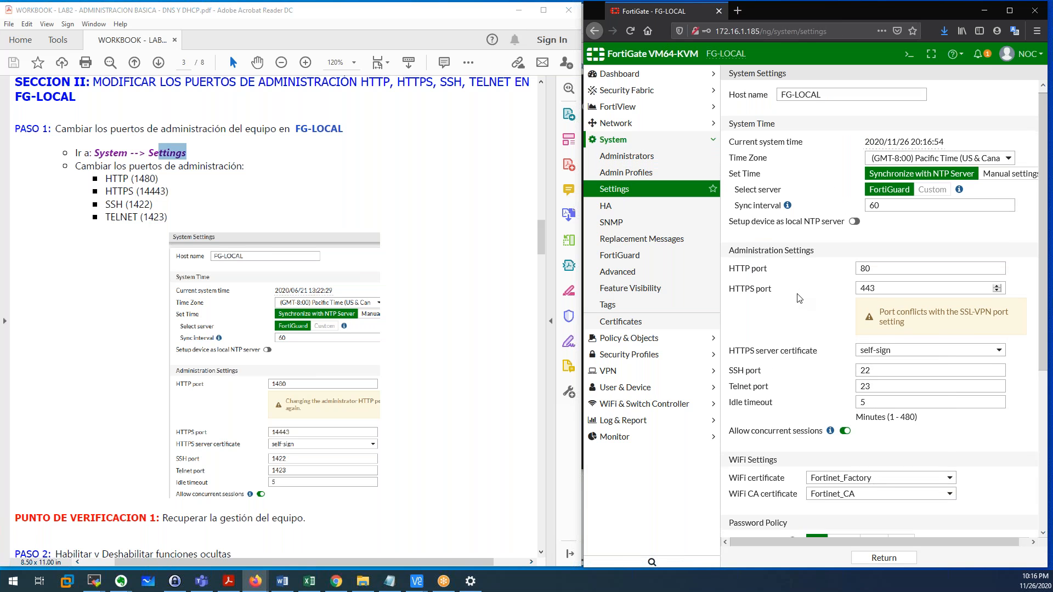
{"action": "left_click_drag", "start_coordinate": [752, 263], "coordinate": [734, 264]}
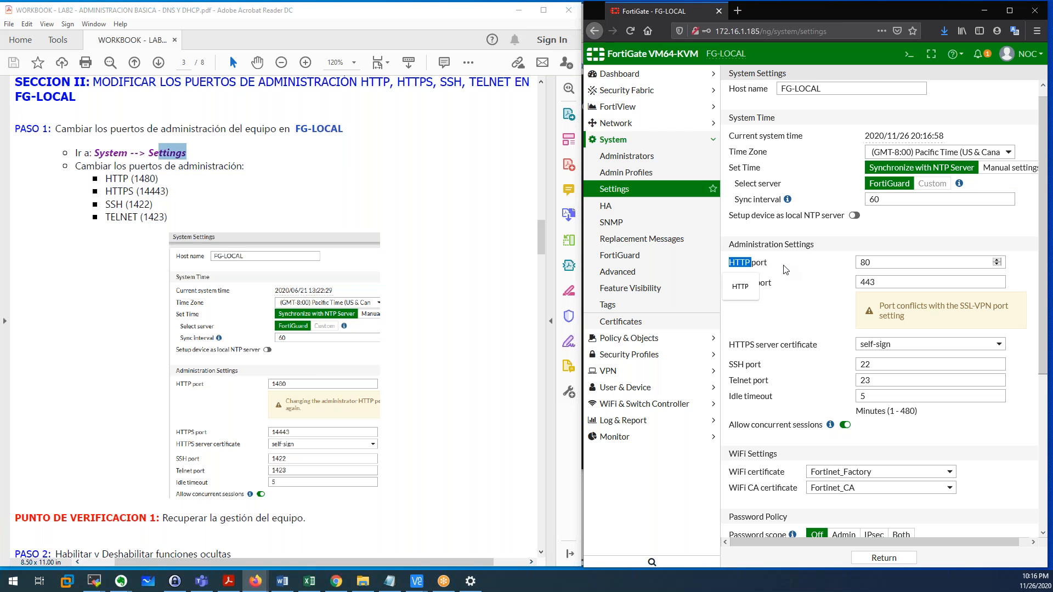
{"action": "key", "text": "Tab"}
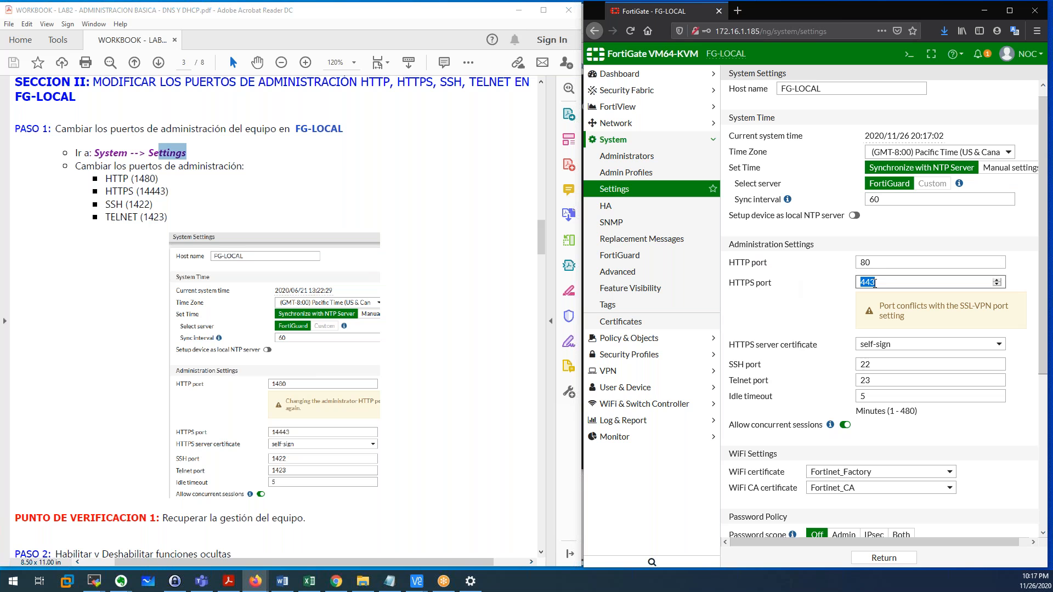
{"action": "scroll", "coordinate": [829, 341], "scroll_direction": "down", "scroll_amount": 2}
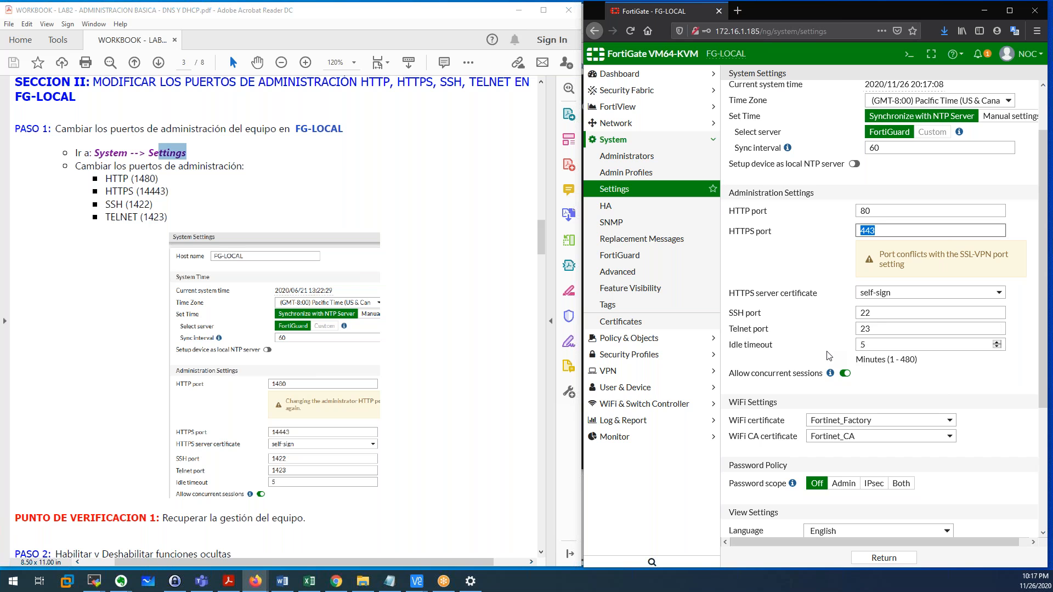
{"action": "scroll", "coordinate": [839, 307], "scroll_direction": "up", "scroll_amount": 1}
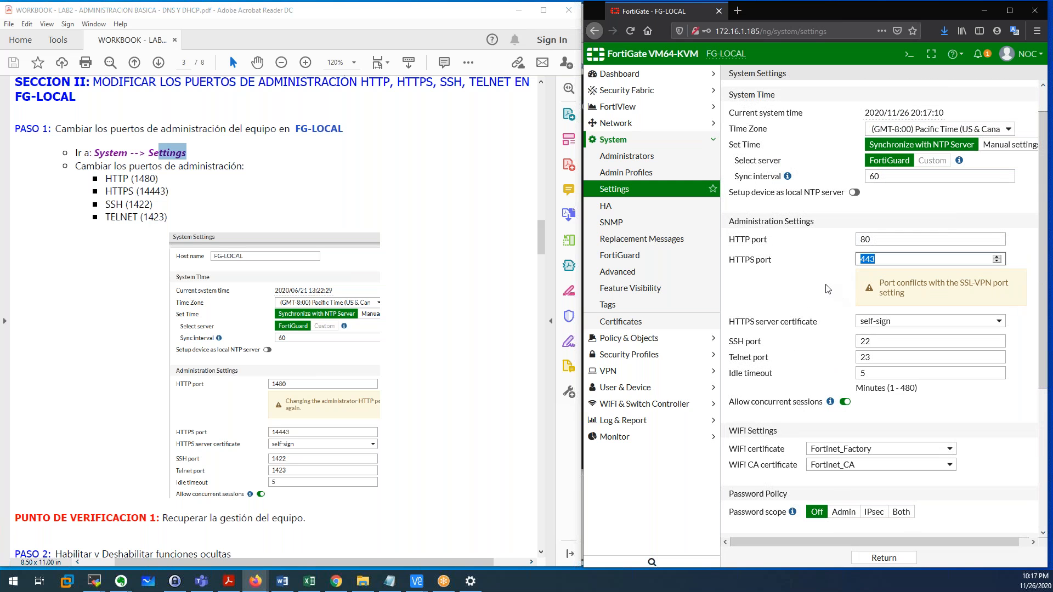
{"action": "left_click", "coordinate": [797, 318]}
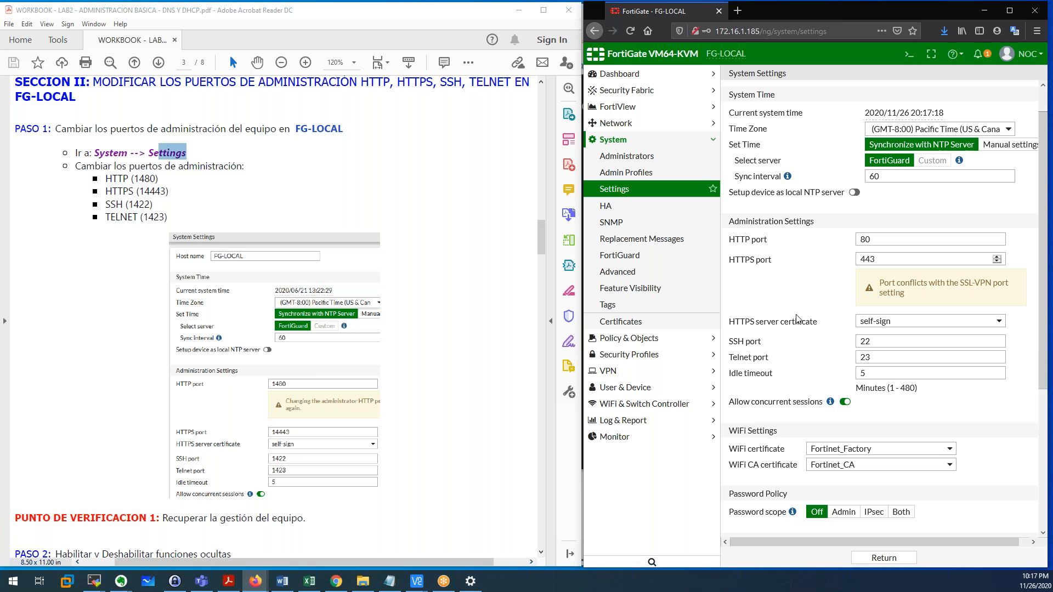
Change the HTTP port to 1480 and the HTTPS port to 14443.
{"action": "left_click", "coordinate": [862, 241]}
{"action": "type", "text": "14"}
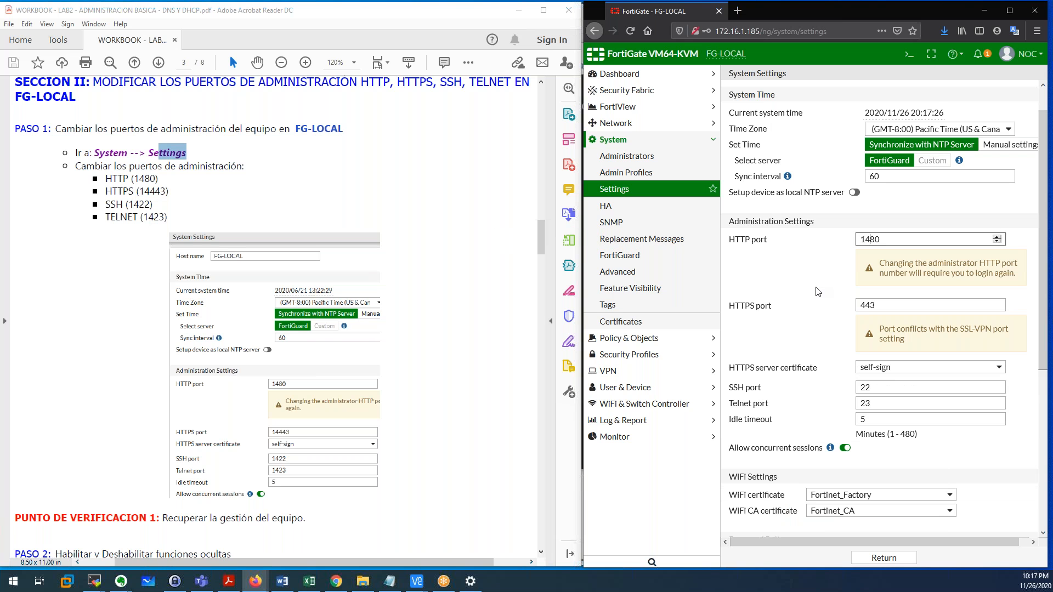
{"action": "key", "text": "ctrl+a"}
{"action": "scroll", "coordinate": [840, 274], "scroll_direction": "down", "scroll_amount": 1}
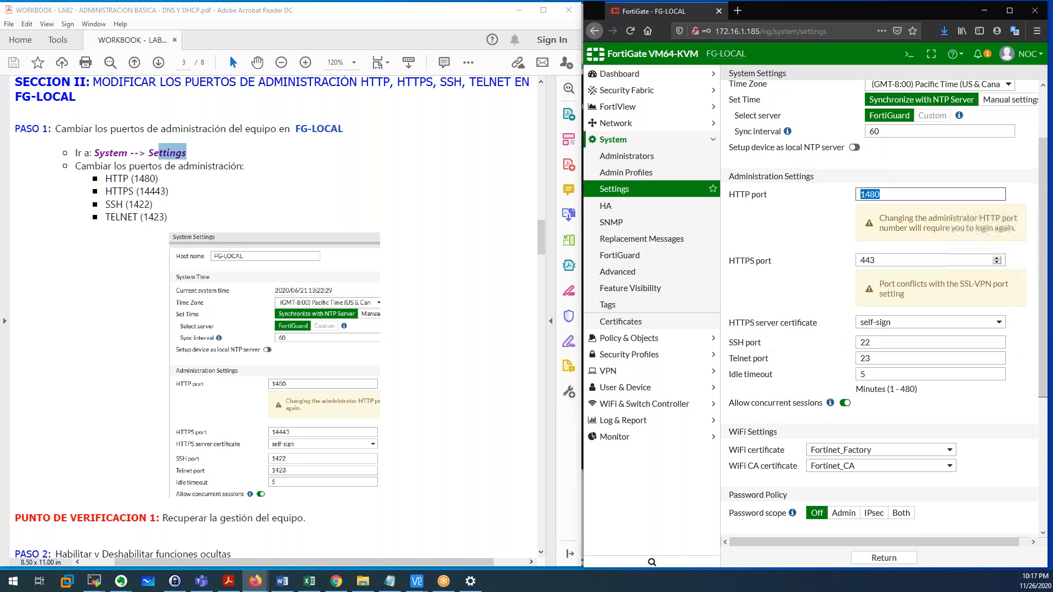
{"action": "left_click", "coordinate": [862, 260]}
{"action": "type", "text": "14"}
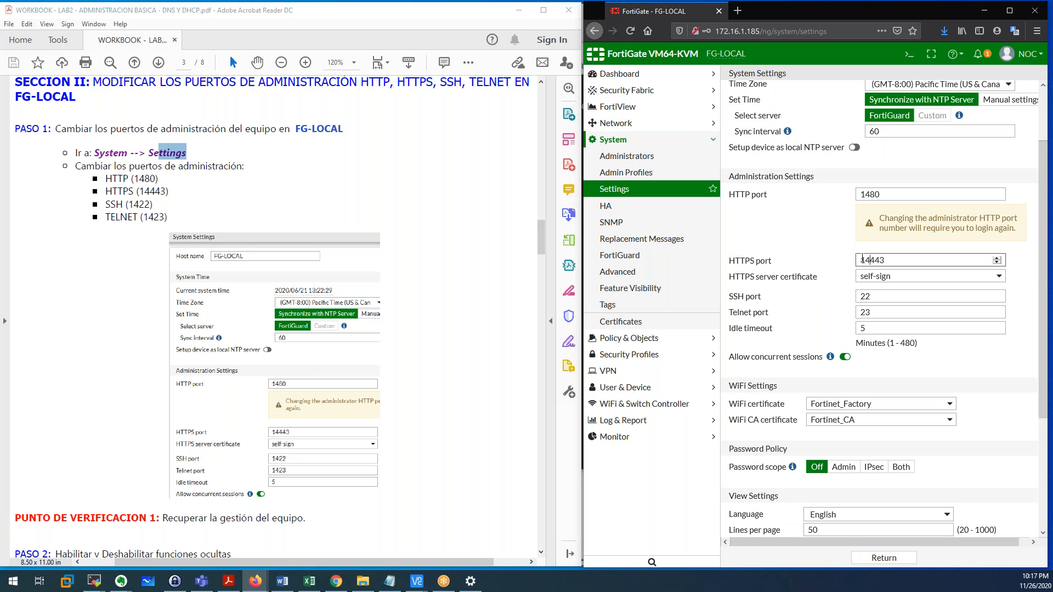
Set SSH to 1422 and Telnet to 1423, then leave the page unsaved.
{"action": "scroll", "coordinate": [862, 258], "scroll_direction": "down", "scroll_amount": 1}
{"action": "left_click", "coordinate": [862, 231]}
{"action": "type", "text": "14"}
{"action": "left_click", "coordinate": [862, 247]}
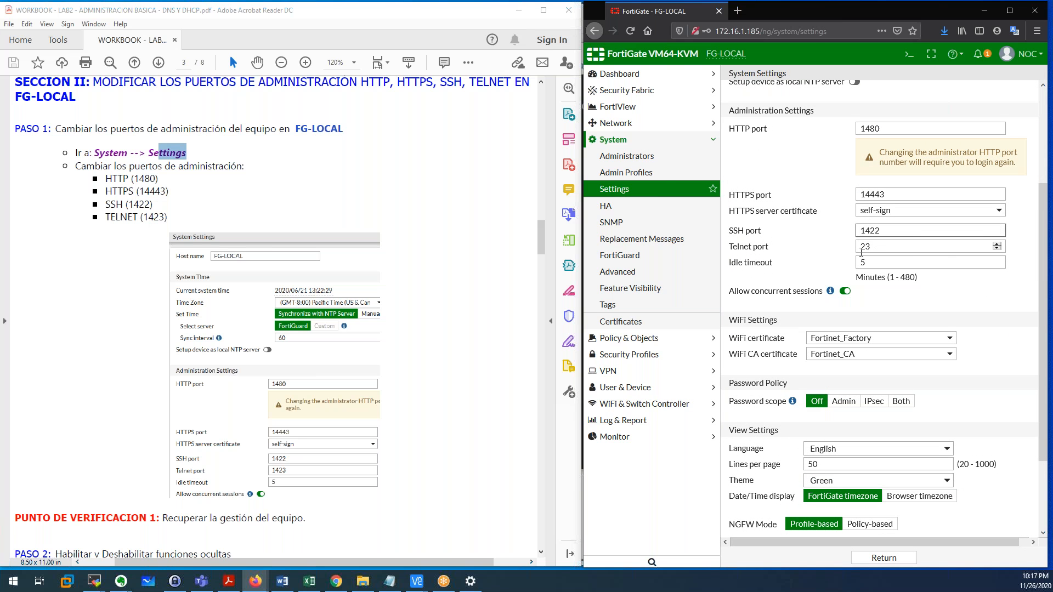
{"action": "type", "text": "14"}
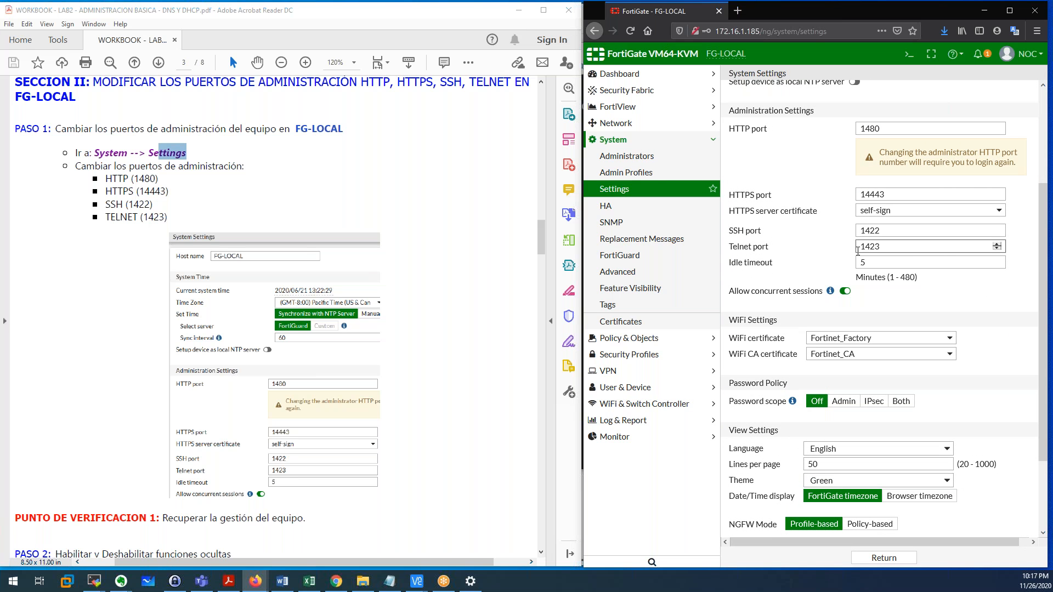
{"action": "scroll", "coordinate": [858, 252], "scroll_direction": "down", "scroll_amount": 1}
{"action": "scroll", "coordinate": [858, 251], "scroll_direction": "down", "scroll_amount": 3}
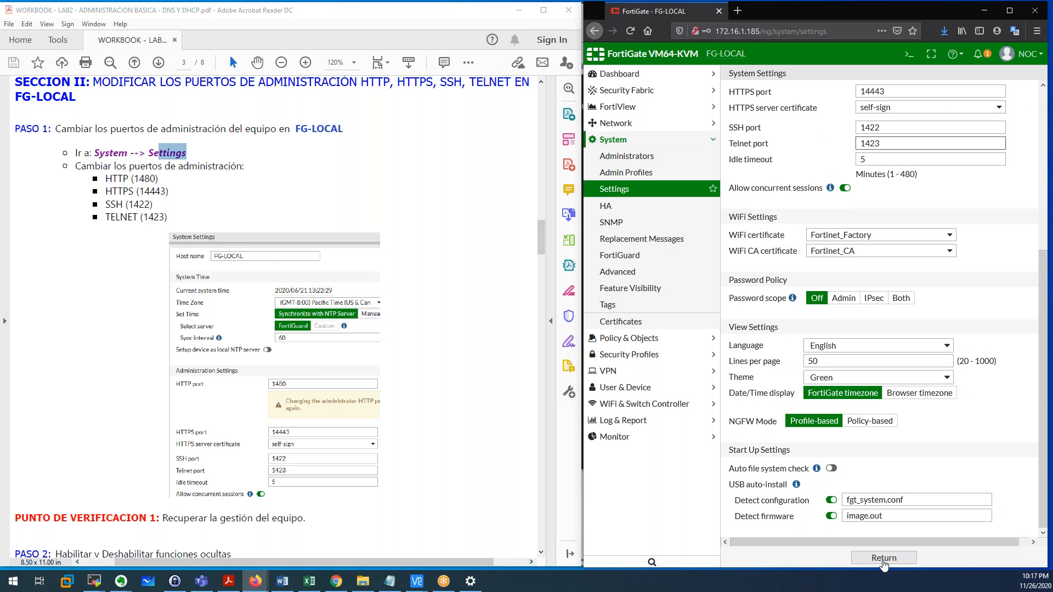
{"action": "left_click", "coordinate": [878, 558]}
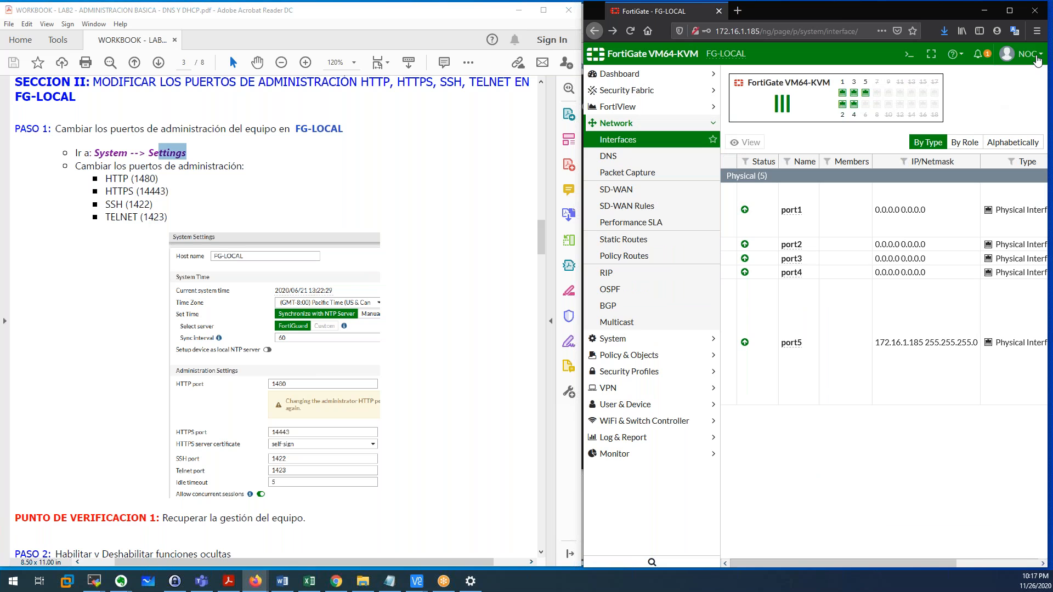
Log out of the read-only account, sign in as admin, and postpone the password change.
{"action": "left_click", "coordinate": [1020, 53]}
{"action": "left_click", "coordinate": [986, 123]}
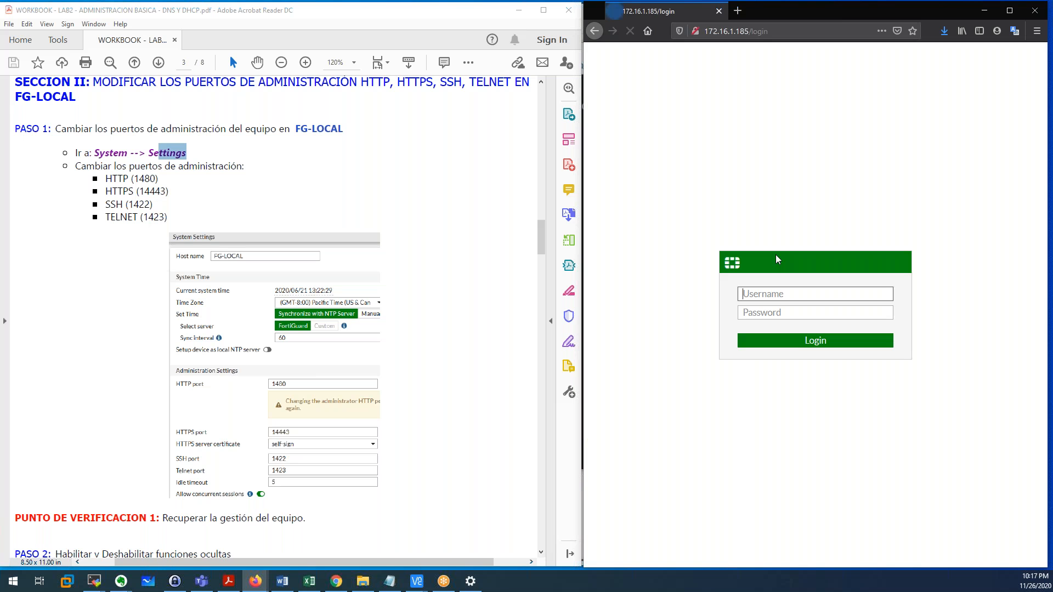
{"action": "left_click", "coordinate": [796, 292]}
{"action": "type", "text": "admin"}
{"action": "key", "text": "Return"}
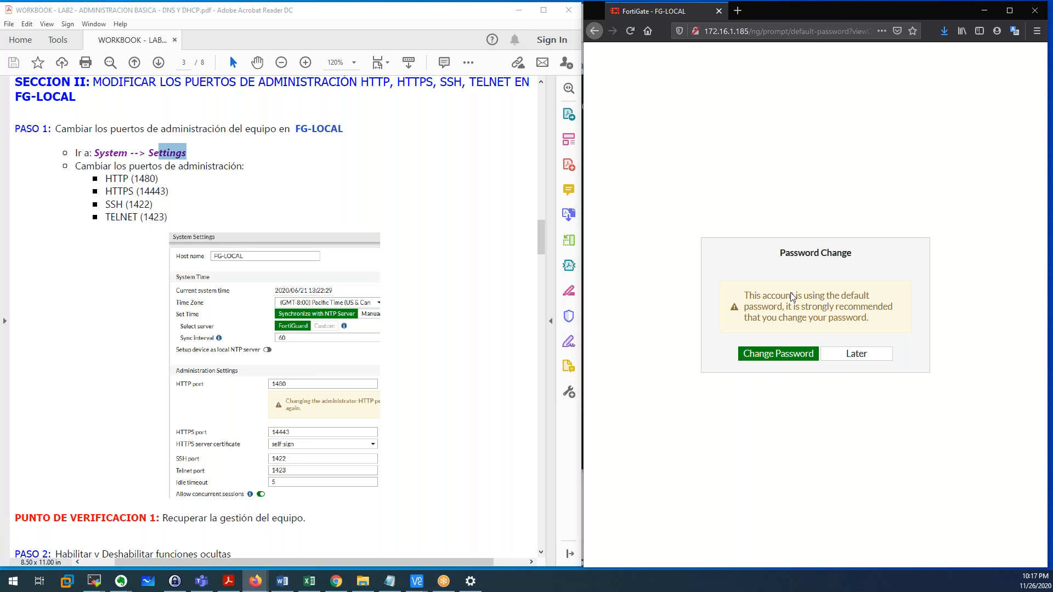
{"action": "left_click", "coordinate": [838, 363]}
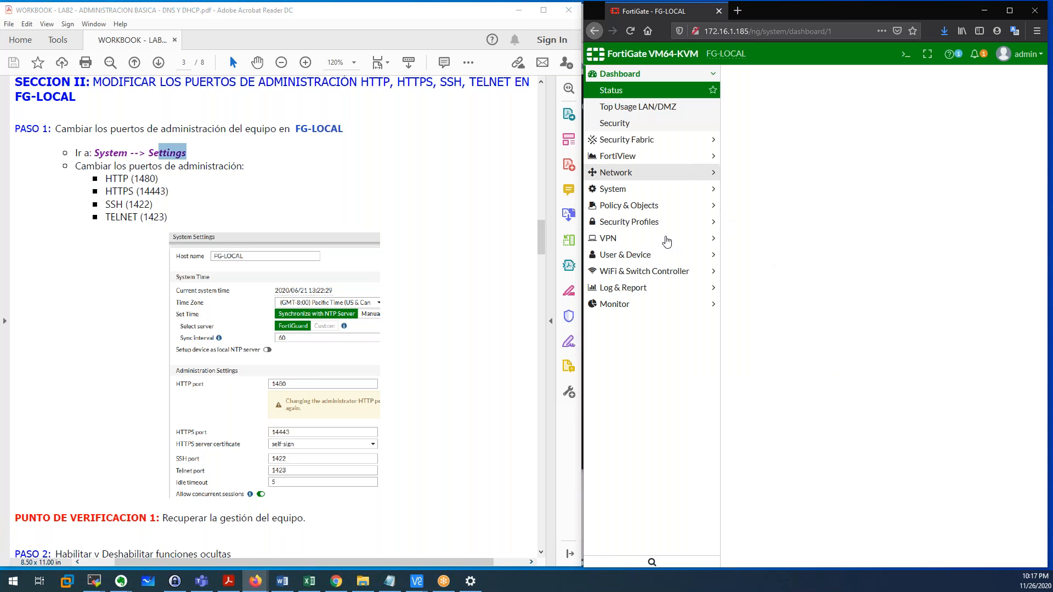
{"action": "left_click", "coordinate": [620, 190]}
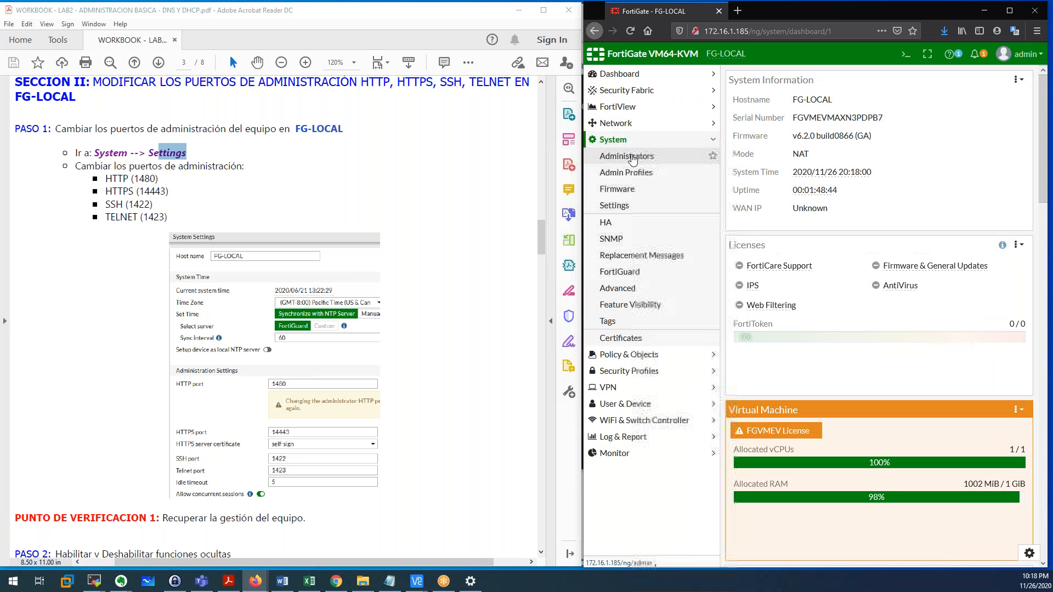
In System Settings as admin, prefix each port with 14 for 1480, 14443, 1422, 1423, and apply.
{"action": "left_click", "coordinate": [628, 210]}
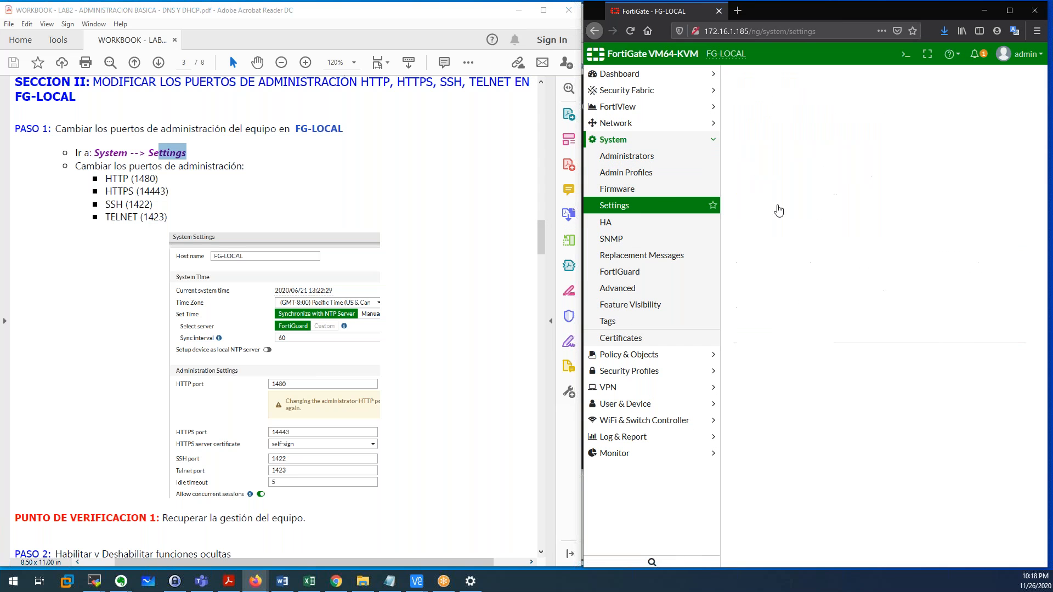
{"action": "left_click", "coordinate": [861, 273]}
{"action": "type", "text": "1480"}
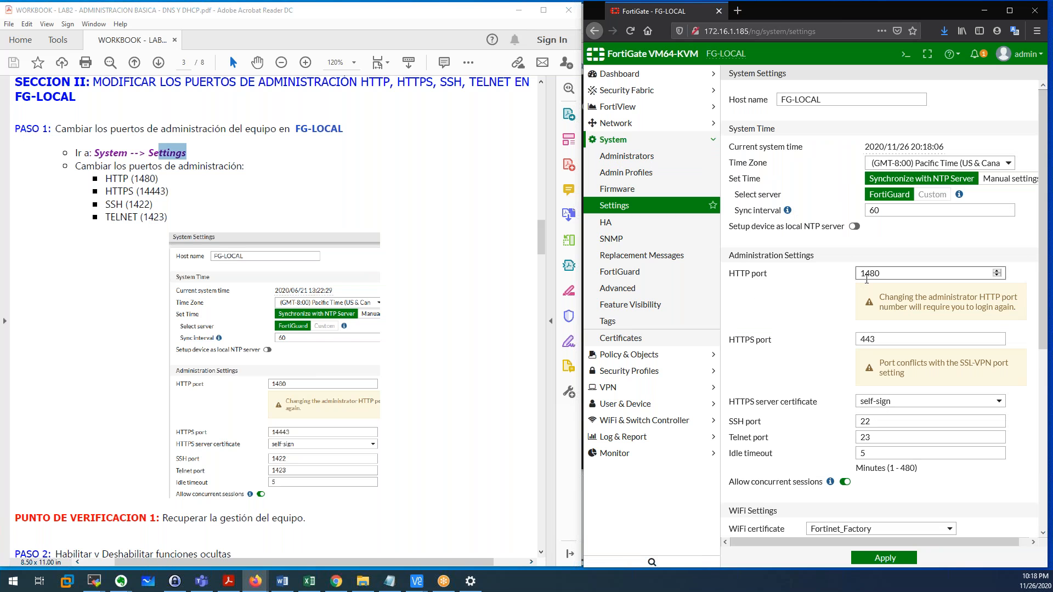
{"action": "double_click", "coordinate": [862, 335]}
{"action": "left_click", "coordinate": [862, 335]}
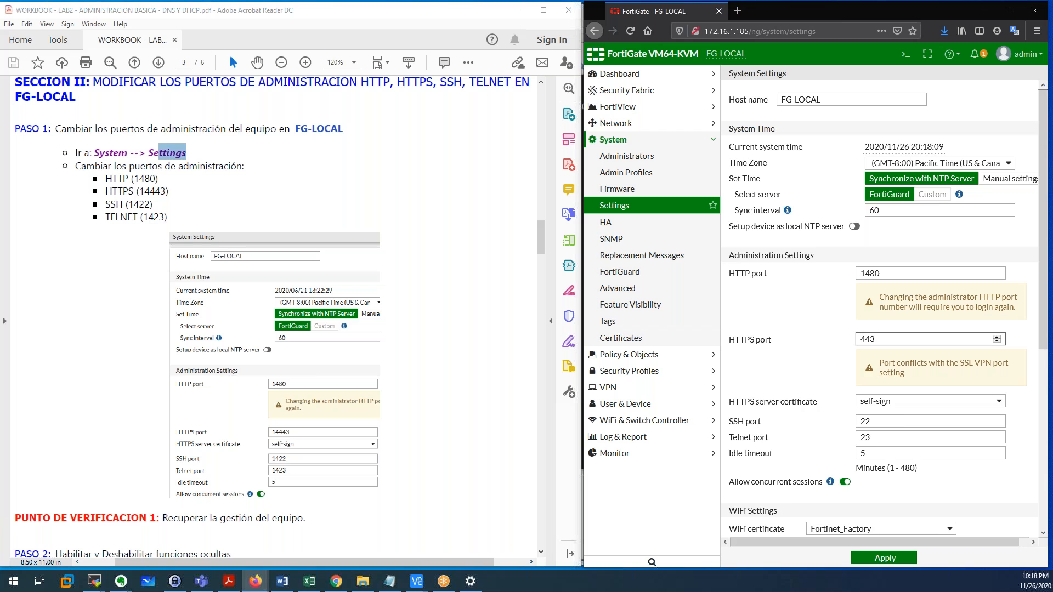
{"action": "type", "text": "14"}
{"action": "left_click", "coordinate": [862, 375]}
{"action": "type", "text": "14"}
{"action": "left_click", "coordinate": [861, 392]}
{"action": "type", "text": "14"}
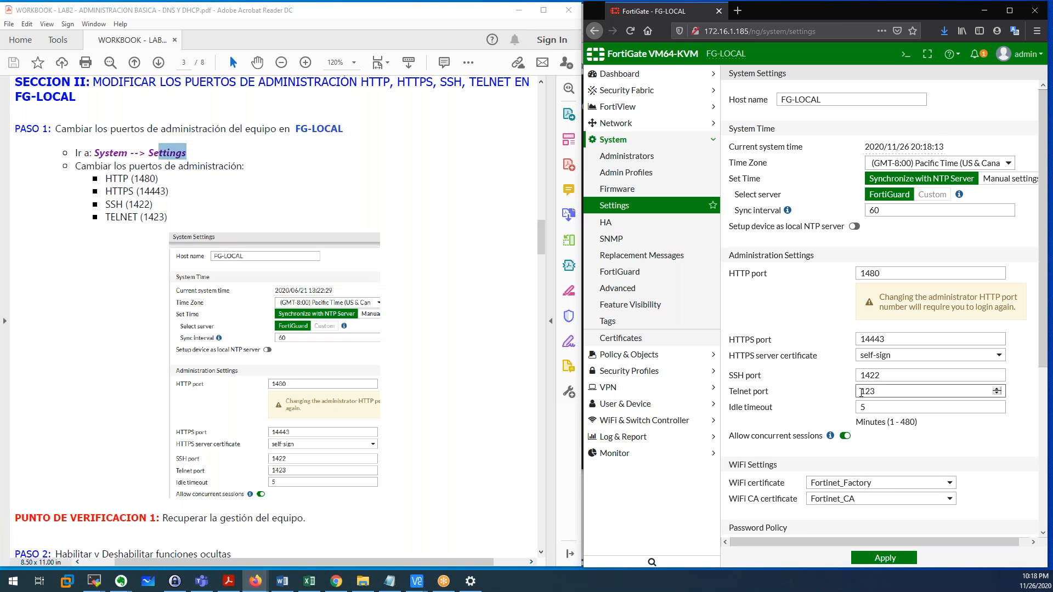
{"action": "scroll", "coordinate": [878, 384], "scroll_direction": "down", "scroll_amount": 3}
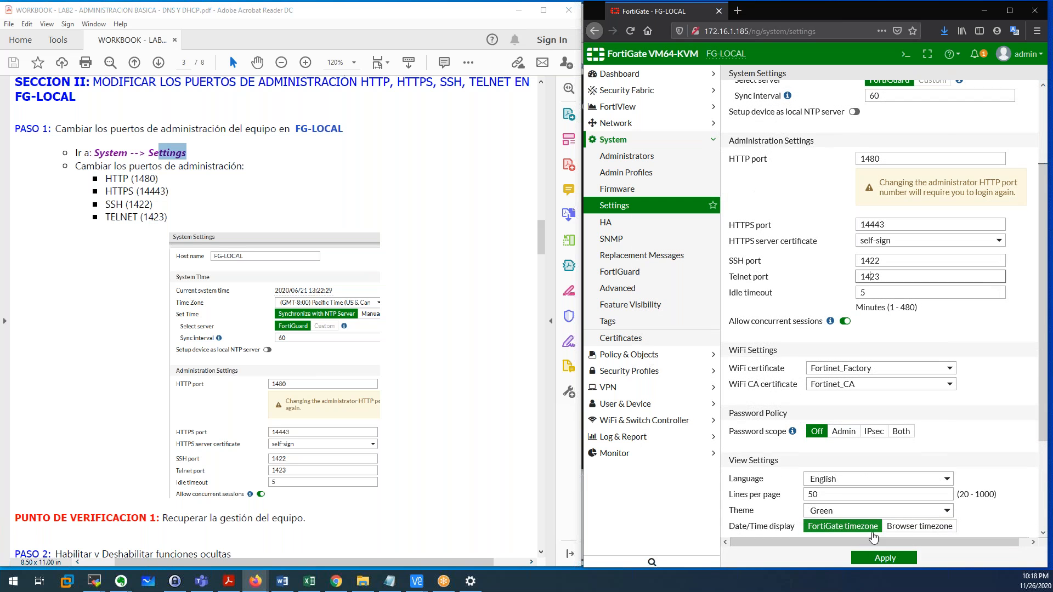
{"action": "left_click", "coordinate": [872, 555]}
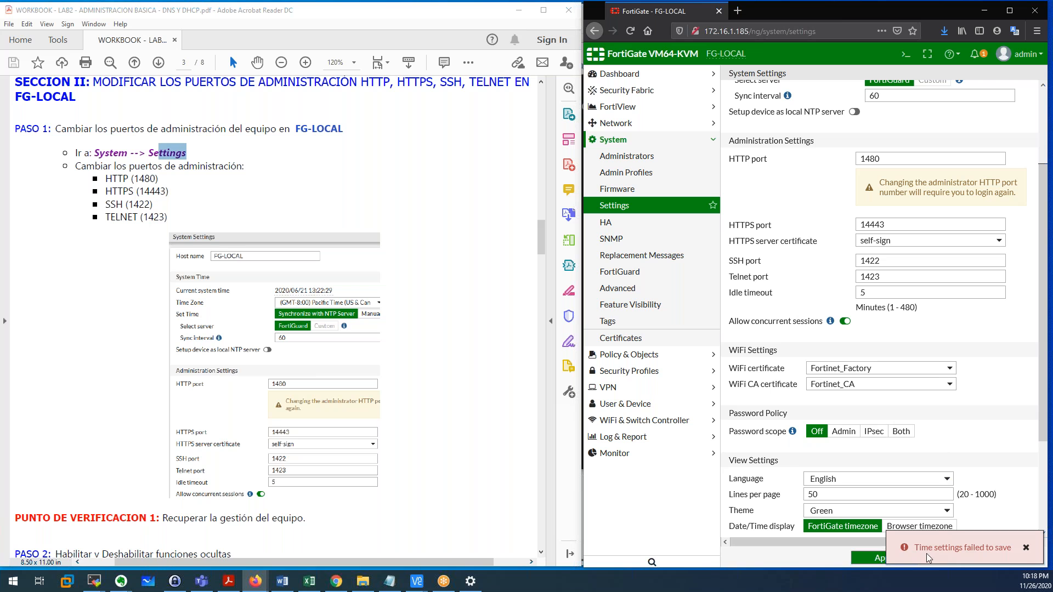
Strip /ng/system/settings from the address bar and load the bare 172.16.1.185.
{"action": "left_click_drag", "start_coordinate": [915, 550], "coordinate": [1021, 553]}
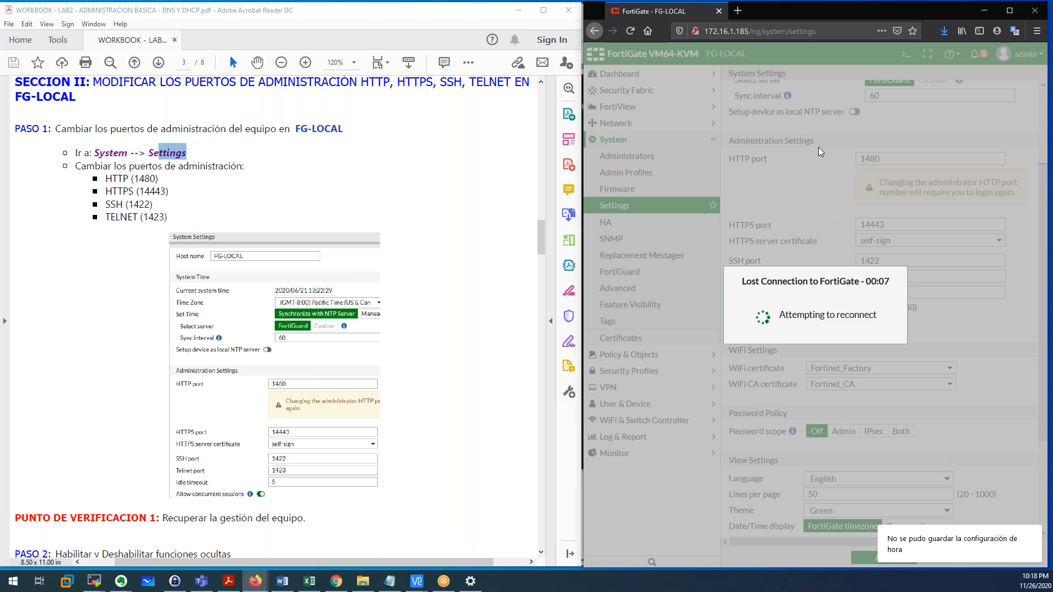
{"action": "left_click_drag", "start_coordinate": [749, 32], "coordinate": [703, 30]}
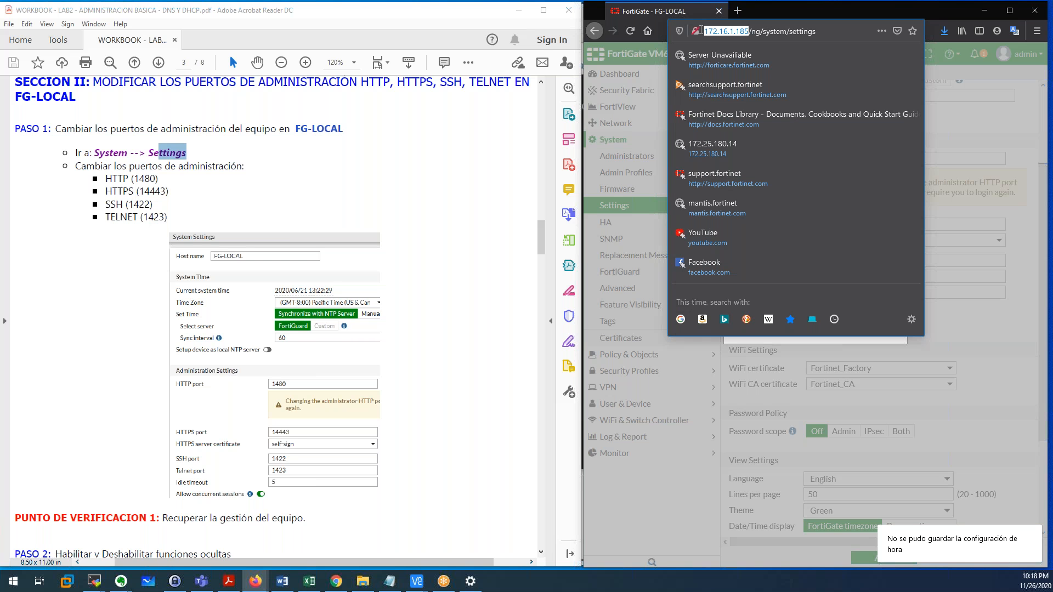
{"action": "left_click_drag", "start_coordinate": [789, 32], "coordinate": [815, 31]}
{"action": "left_click", "coordinate": [831, 32]}
{"action": "left_click", "coordinate": [793, 31], "text": "shift"}
{"action": "left_click", "coordinate": [823, 34]}
{"action": "left_click_drag", "start_coordinate": [816, 31], "coordinate": [748, 35]}
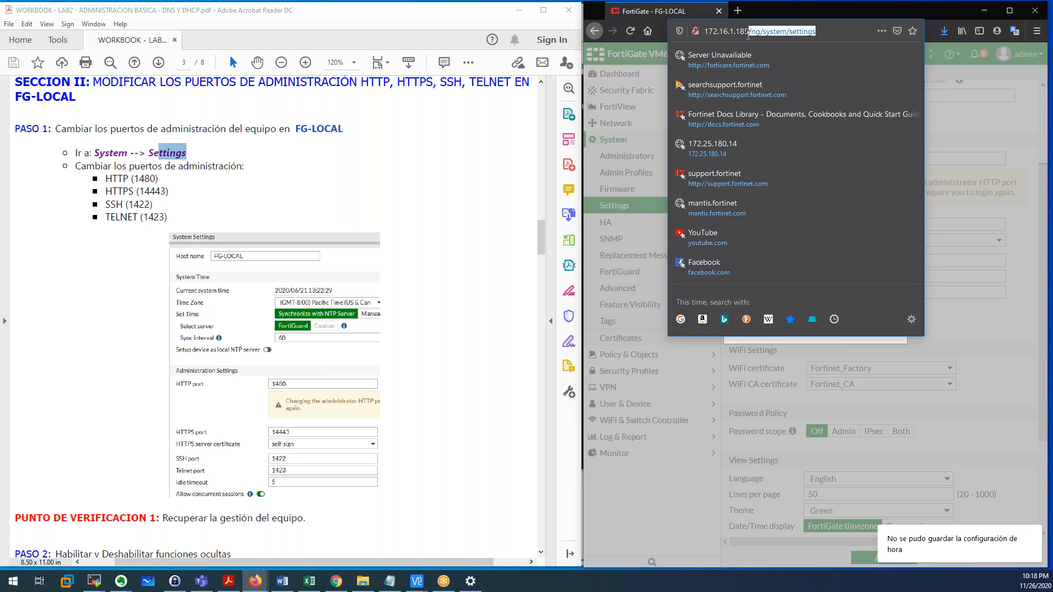
{"action": "key", "text": "BackSpace"}
{"action": "key", "text": "Return"}
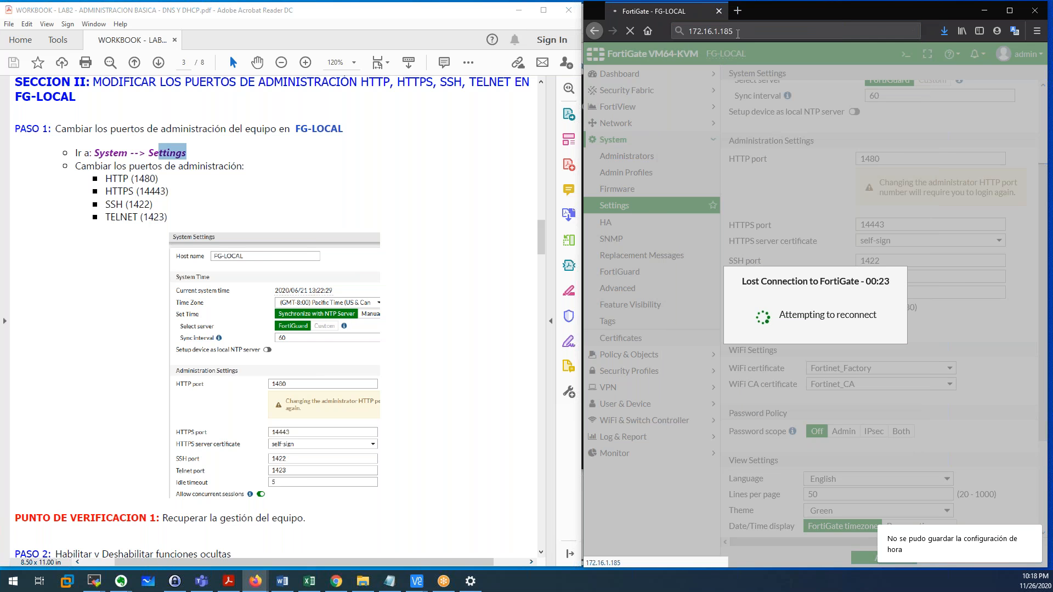
{"action": "left_click", "coordinate": [739, 34]}
Load the device at 172.16.1.185:1480 in the browser.
{"action": "left_click", "coordinate": [756, 34]}
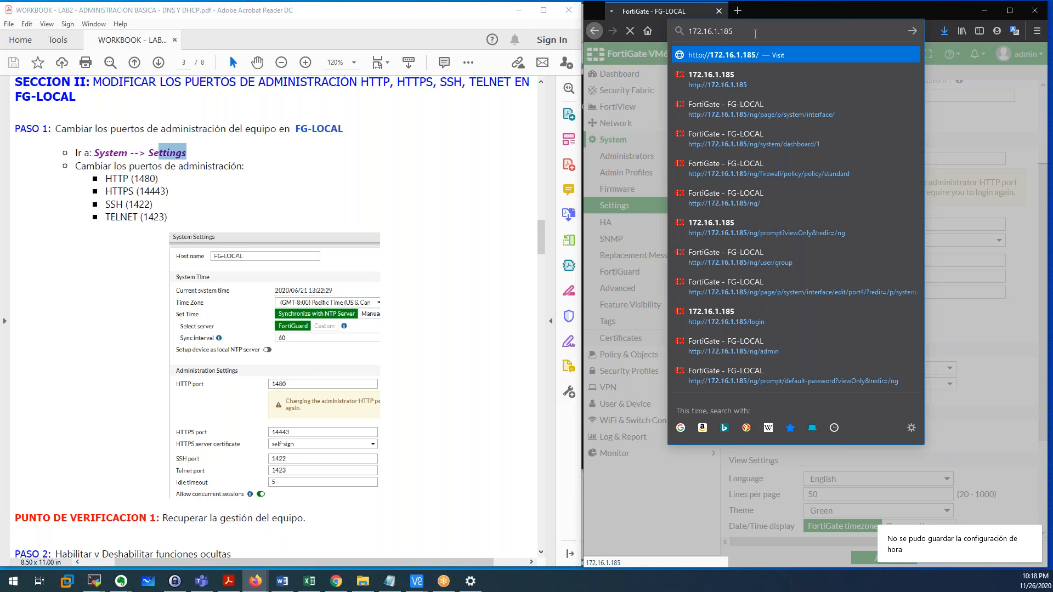
{"action": "type", "text": ":1480"}
{"action": "key", "text": "Return"}
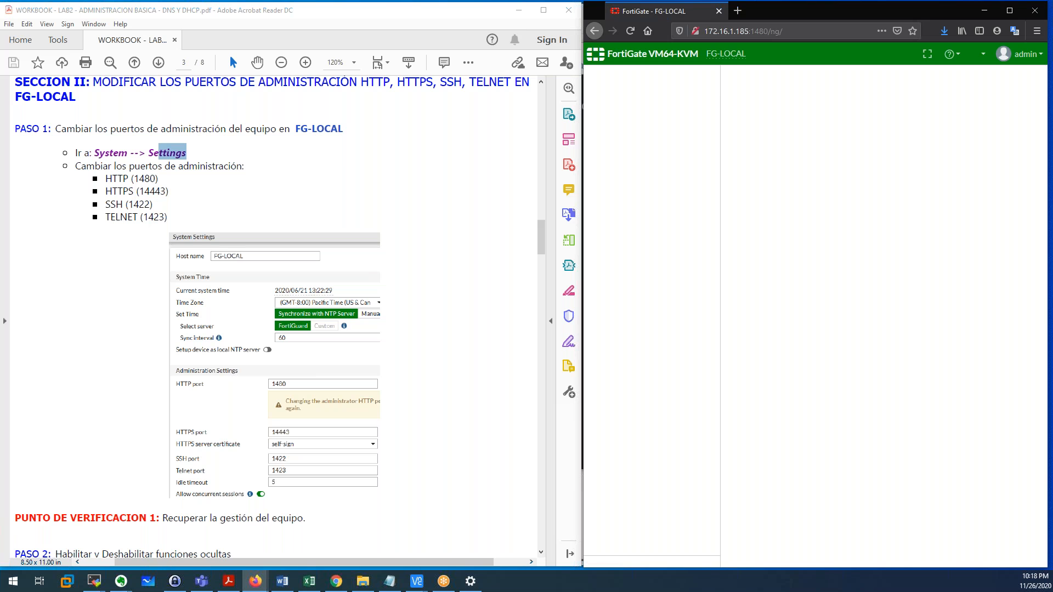
Log into the terminal as admin with an empty password, then minimize it.
{"action": "key", "text": "alt+Tab"}
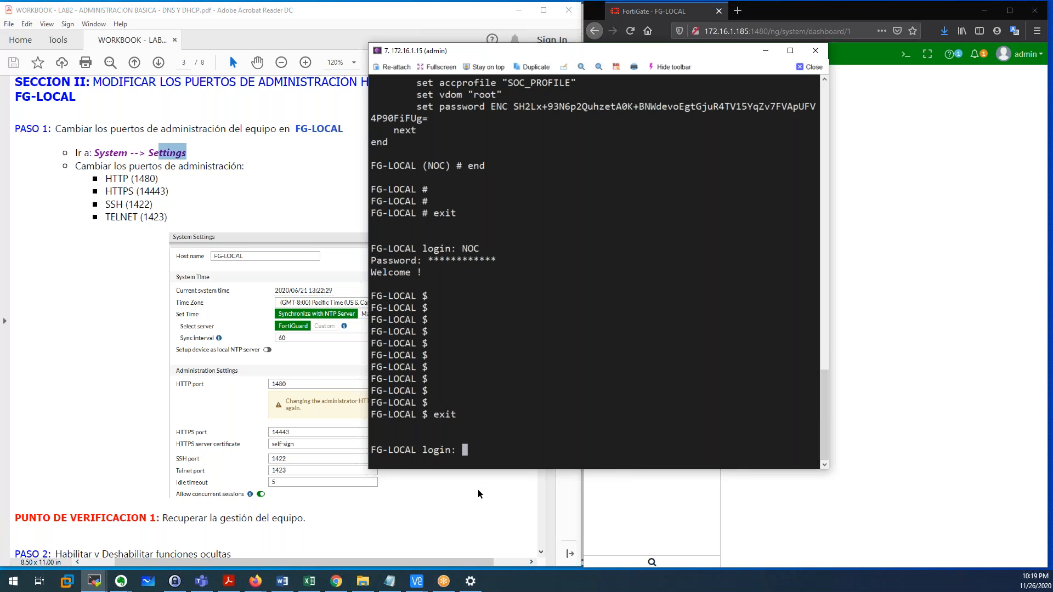
{"action": "type", "text": "admin"}
{"action": "key", "text": "Return"}
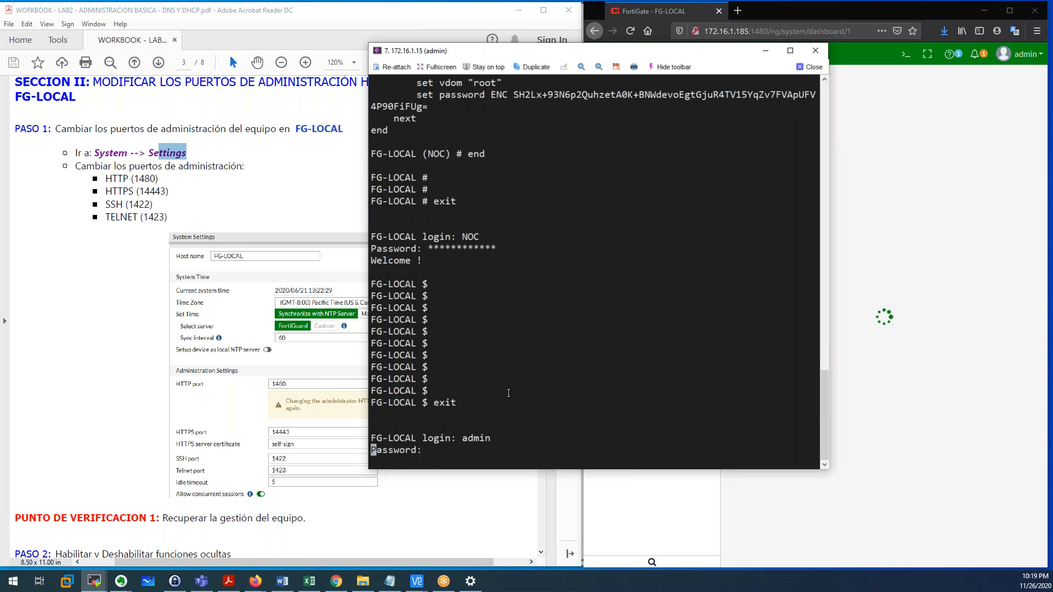
{"action": "key", "text": "Return"}
{"action": "left_click", "coordinate": [776, 53]}
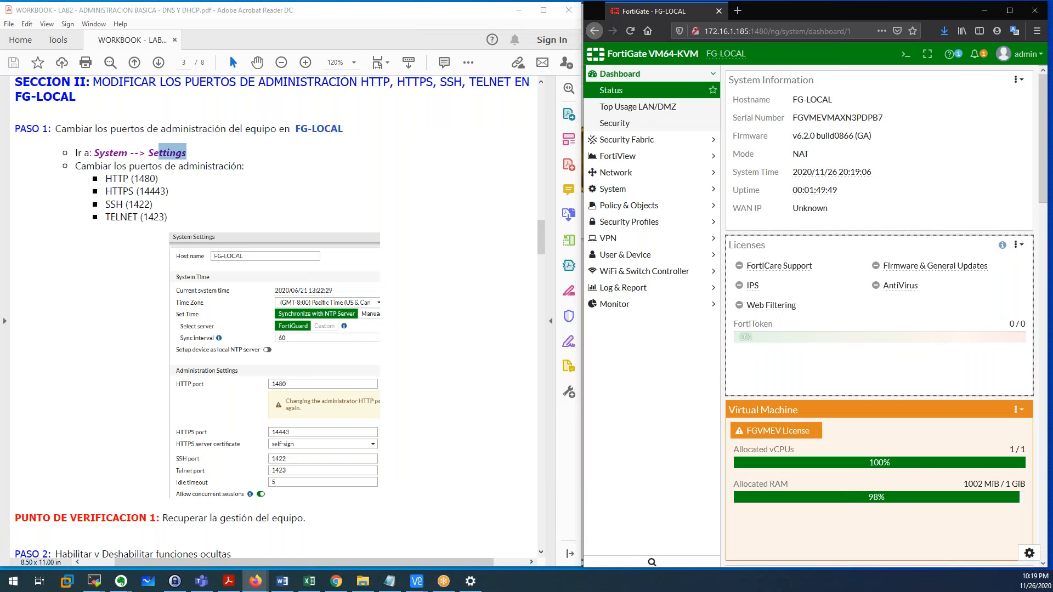
{"action": "scroll", "coordinate": [933, 341], "scroll_direction": "down", "scroll_amount": 1}
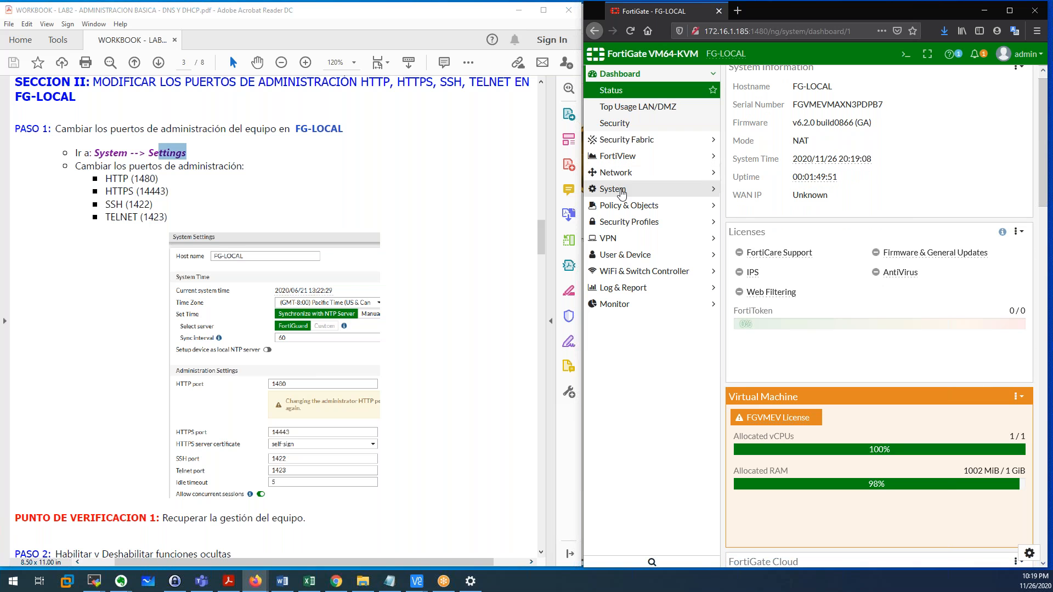
{"action": "left_click", "coordinate": [752, 31]}
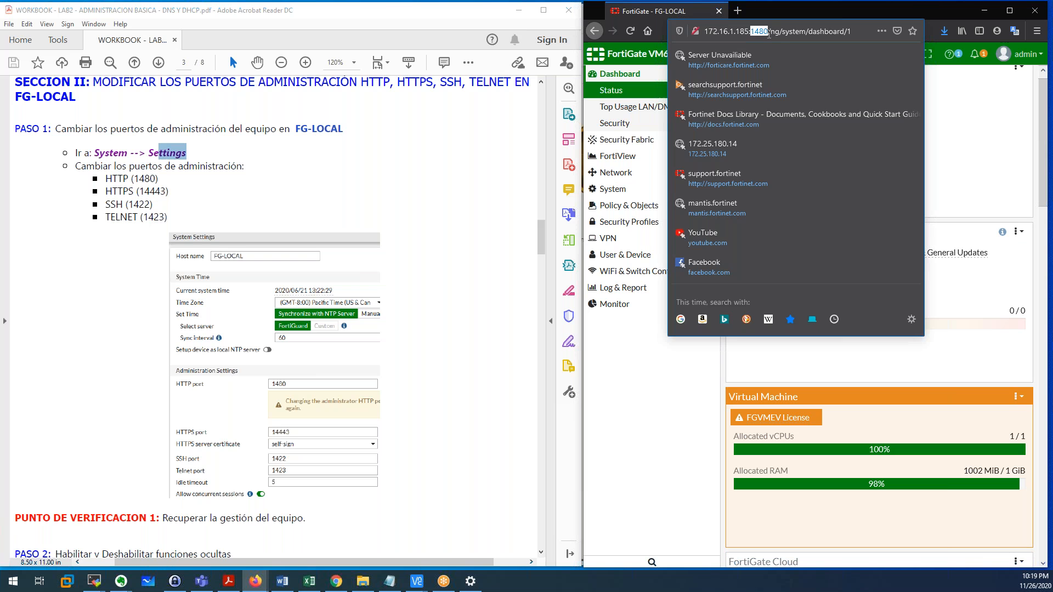
{"action": "left_click", "coordinate": [628, 352]}
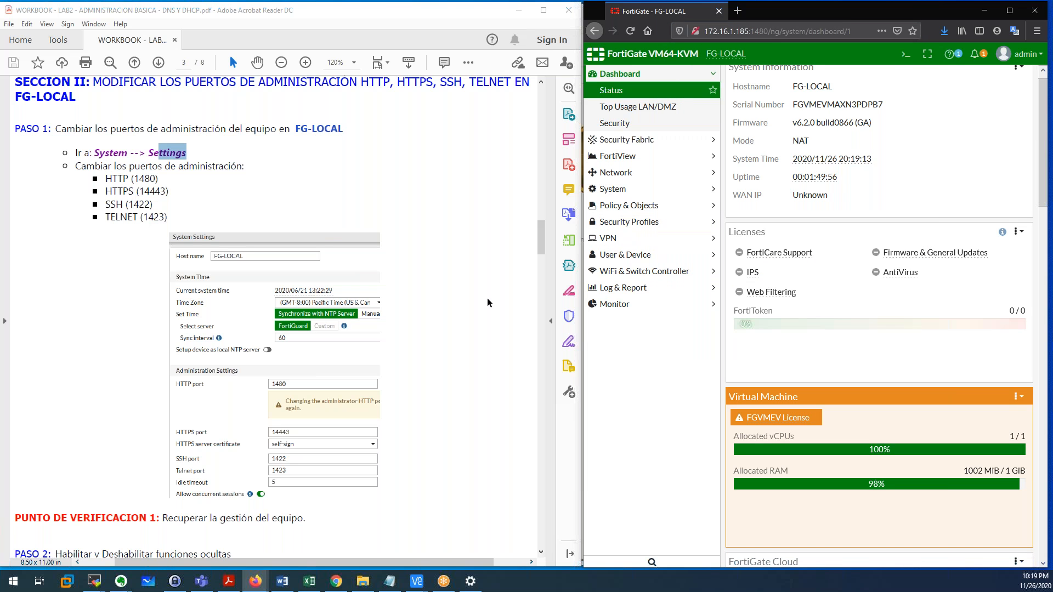
{"action": "left_click", "coordinate": [143, 206]}
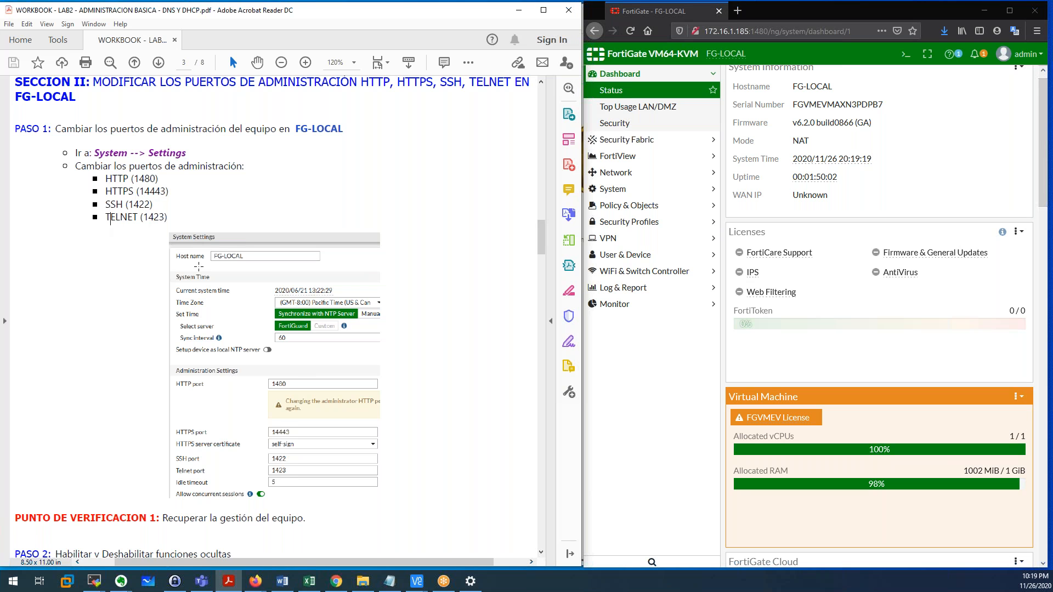
Confirm port 1480 in the address, then highlight the workbook's PUNTO DE VERIFICACION 1 line.
{"action": "scroll", "coordinate": [198, 267], "scroll_direction": "down", "scroll_amount": 6}
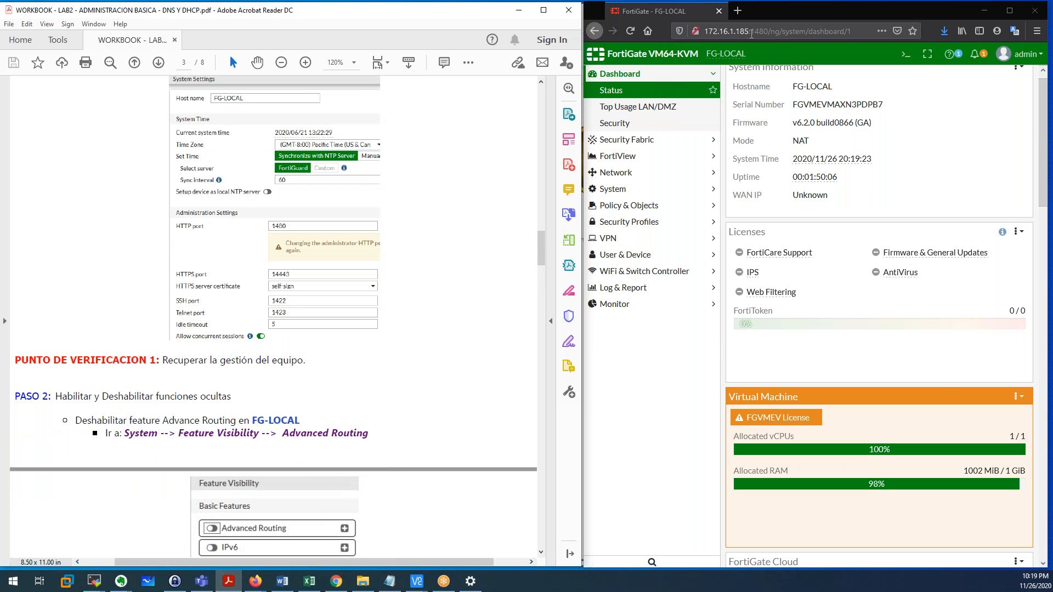
{"action": "left_click_drag", "start_coordinate": [750, 32], "coordinate": [765, 31]}
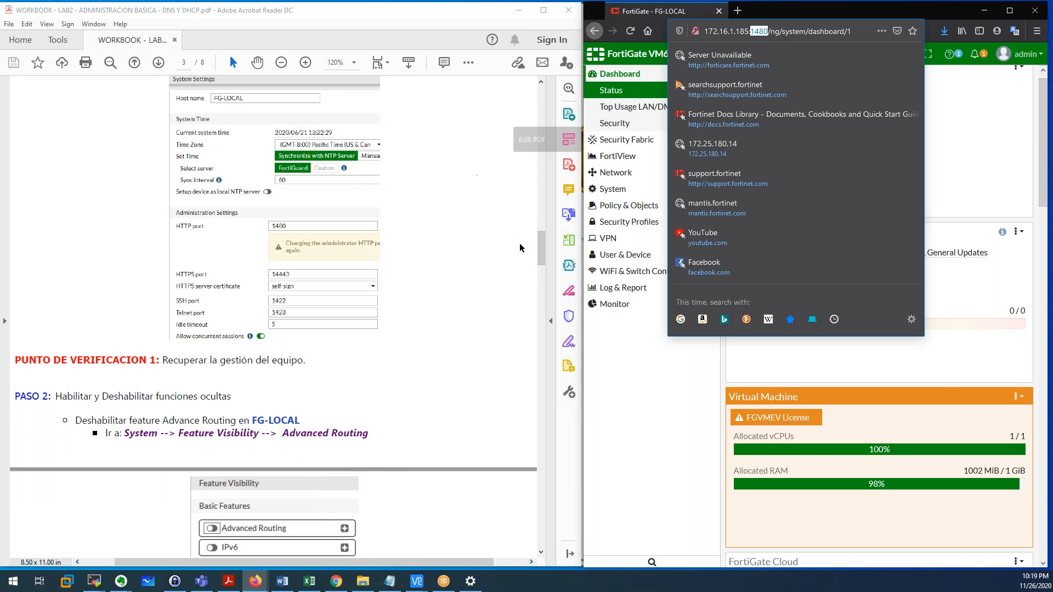
{"action": "left_click", "coordinate": [460, 245]}
{"action": "scroll", "coordinate": [449, 290], "scroll_direction": "down", "scroll_amount": 3}
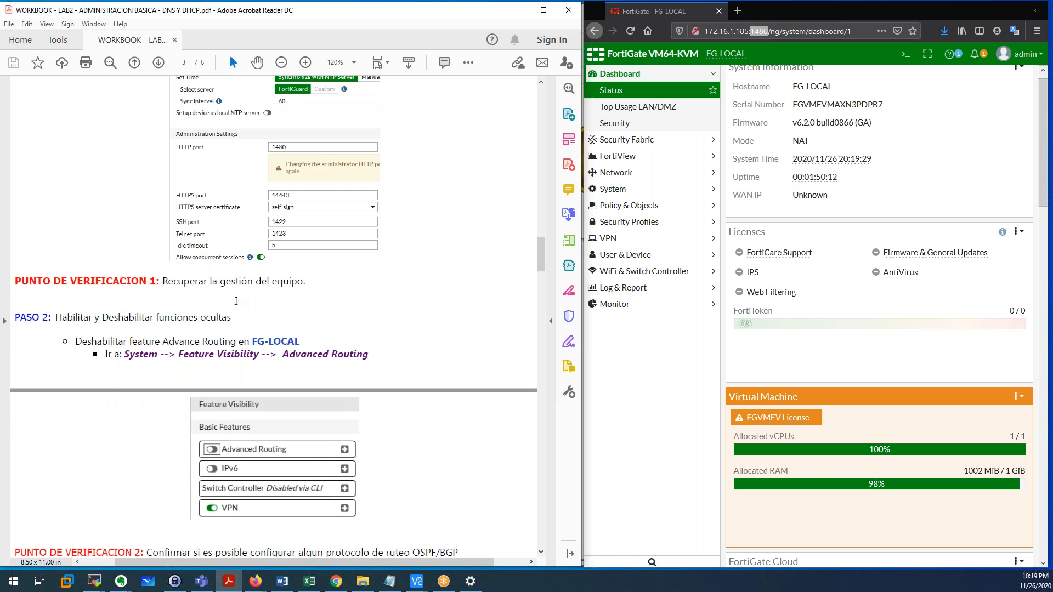
{"action": "left_click_drag", "start_coordinate": [16, 282], "coordinate": [304, 282]}
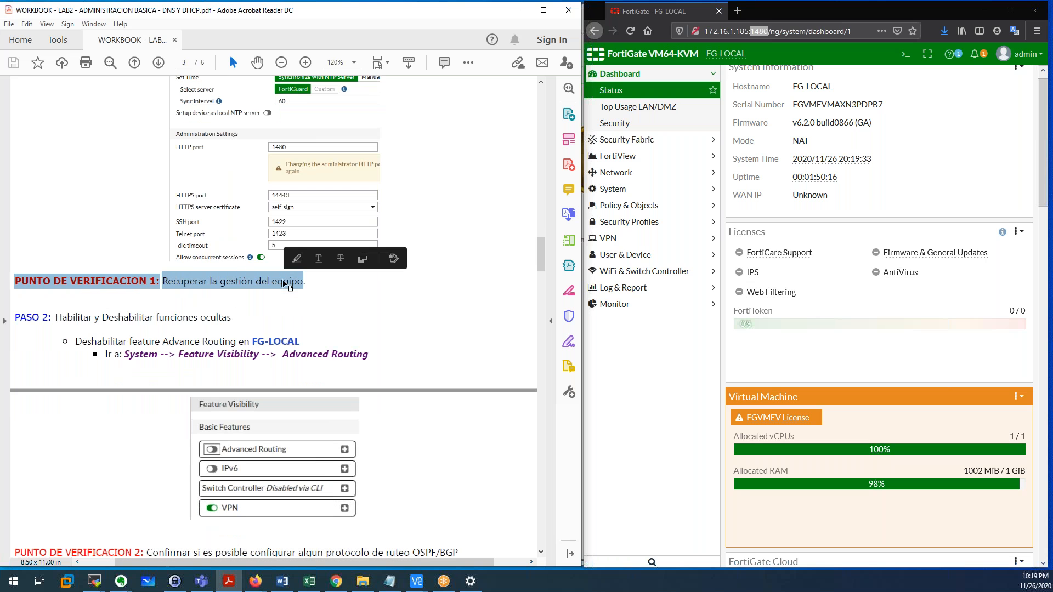
{"action": "left_click", "coordinate": [364, 301]}
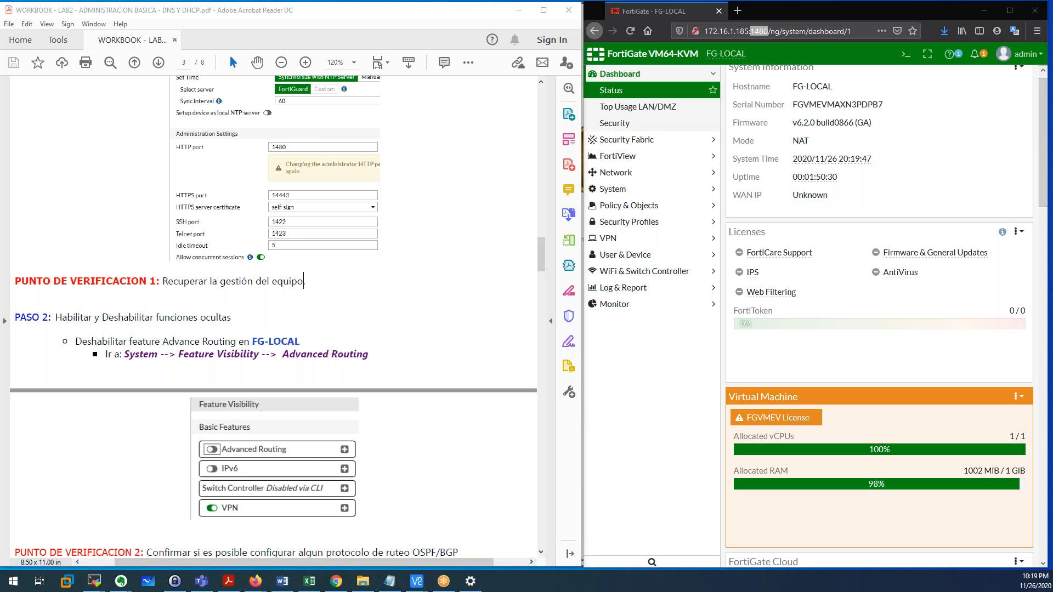
Scroll to PASO 2 and select its 'Deshabilitar funciones ocultas' heading.
{"action": "left_click", "coordinate": [364, 315]}
{"action": "scroll", "coordinate": [365, 314], "scroll_direction": "down", "scroll_amount": 2}
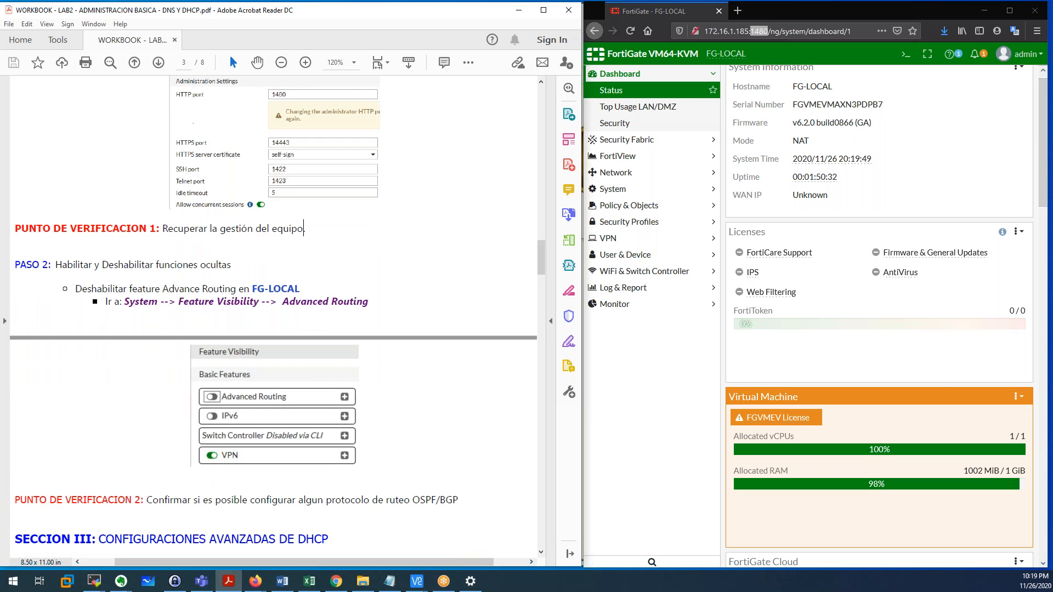
{"action": "scroll", "coordinate": [274, 317], "scroll_direction": "down", "scroll_amount": 4}
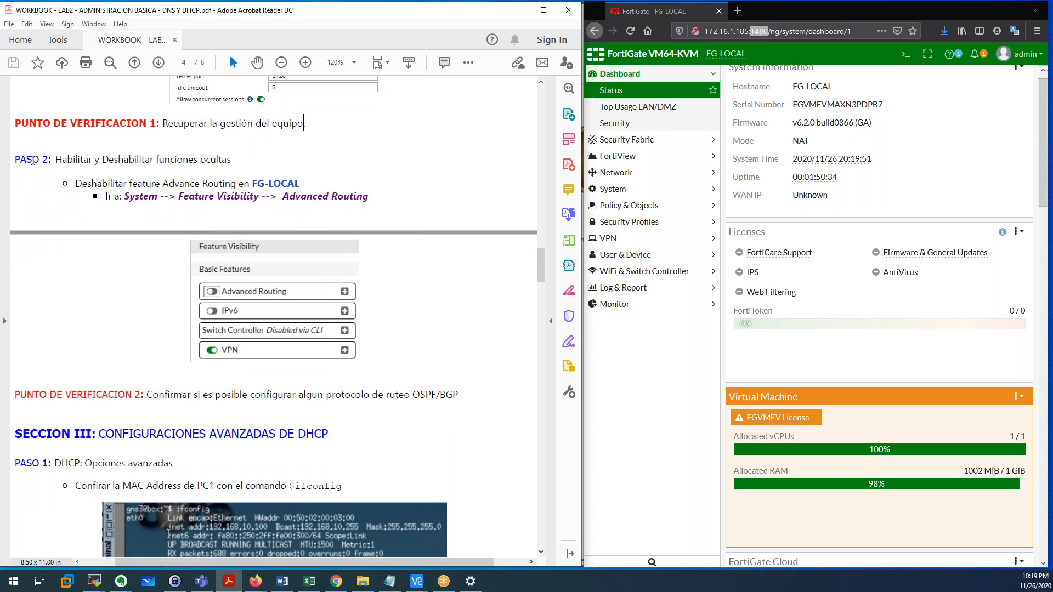
{"action": "left_click_drag", "start_coordinate": [22, 160], "coordinate": [223, 160]}
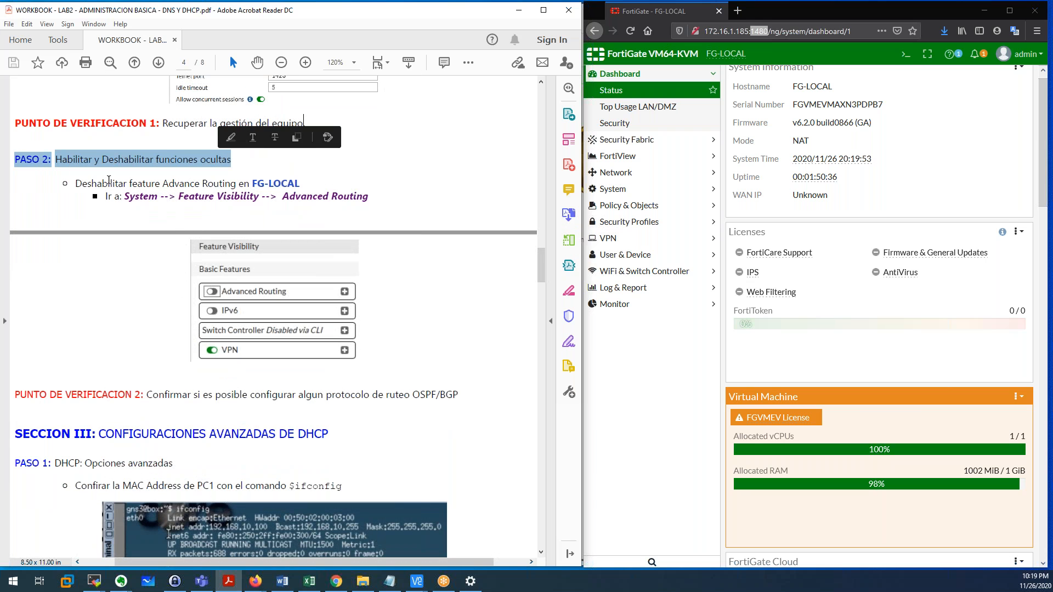
{"action": "left_click", "coordinate": [84, 176]}
{"action": "left_click_drag", "start_coordinate": [56, 160], "coordinate": [231, 159]}
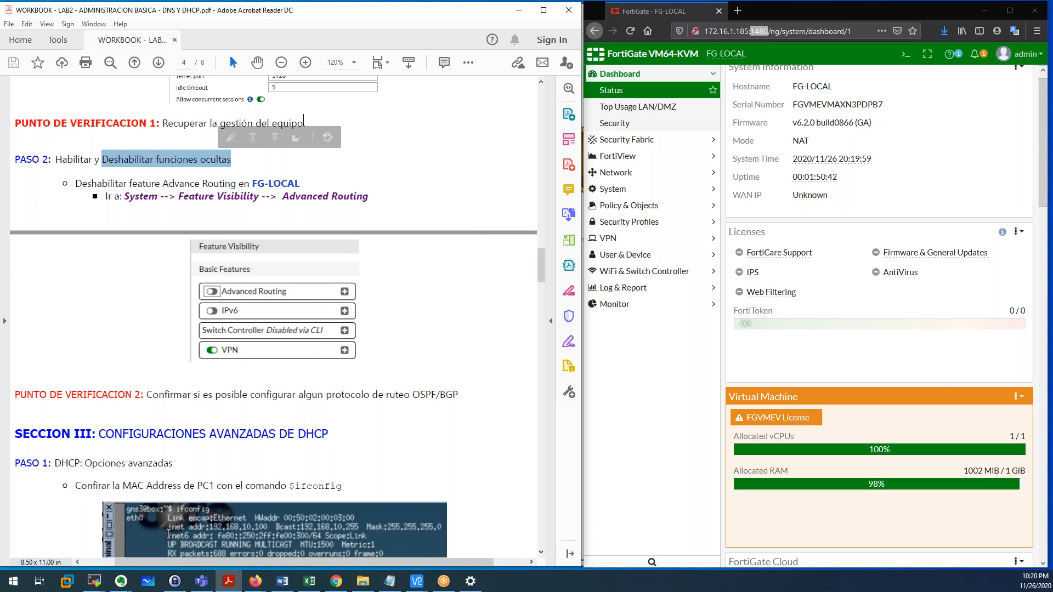
{"action": "left_click", "coordinate": [634, 190]}
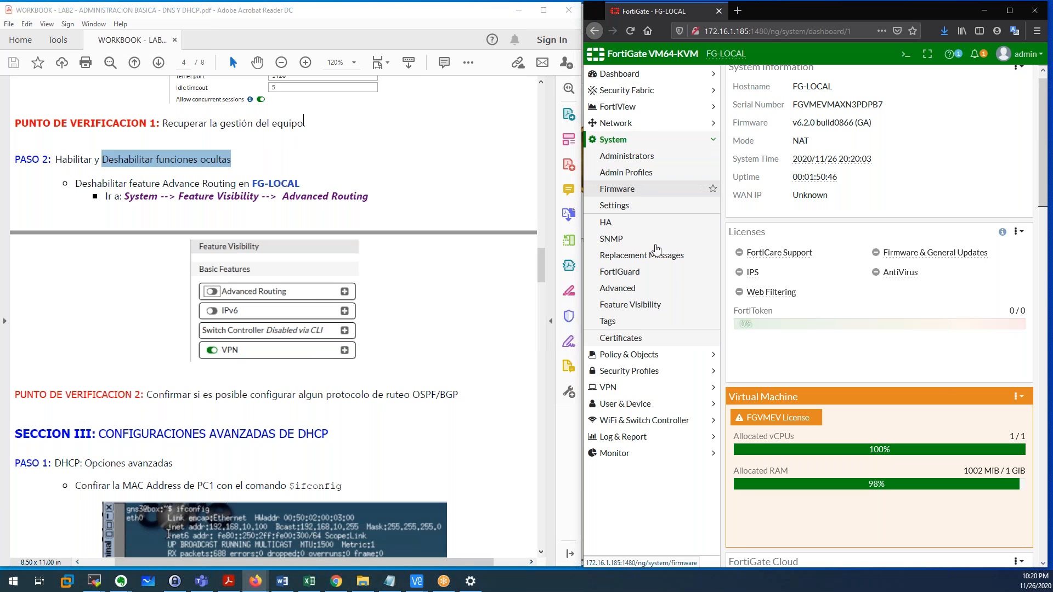
In System > Feature Visibility, toggle Advanced Routing off and apply it.
{"action": "left_click", "coordinate": [666, 306]}
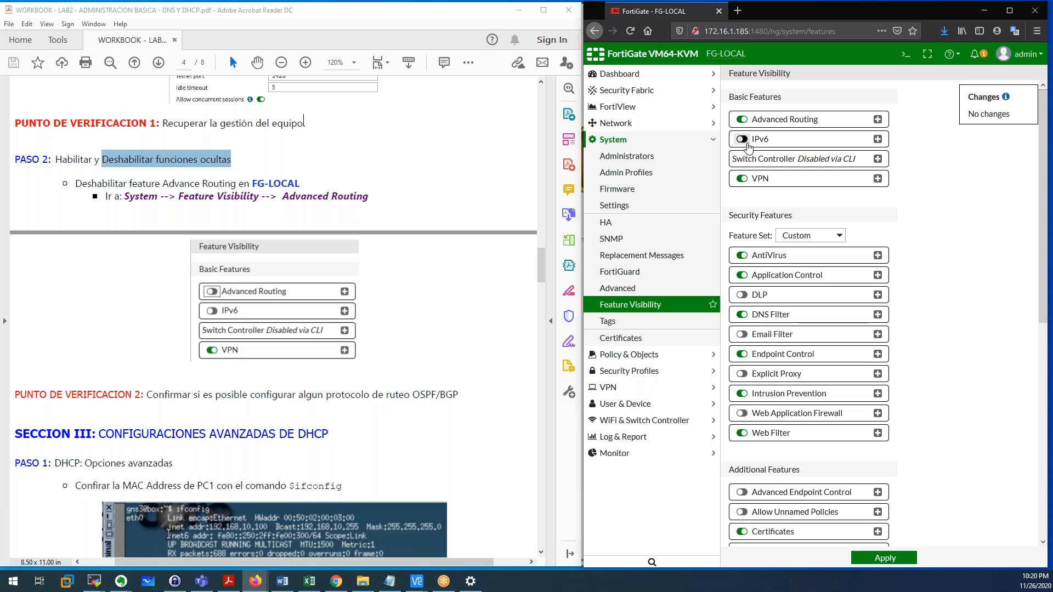
{"action": "scroll", "coordinate": [766, 203], "scroll_direction": "down", "scroll_amount": 1}
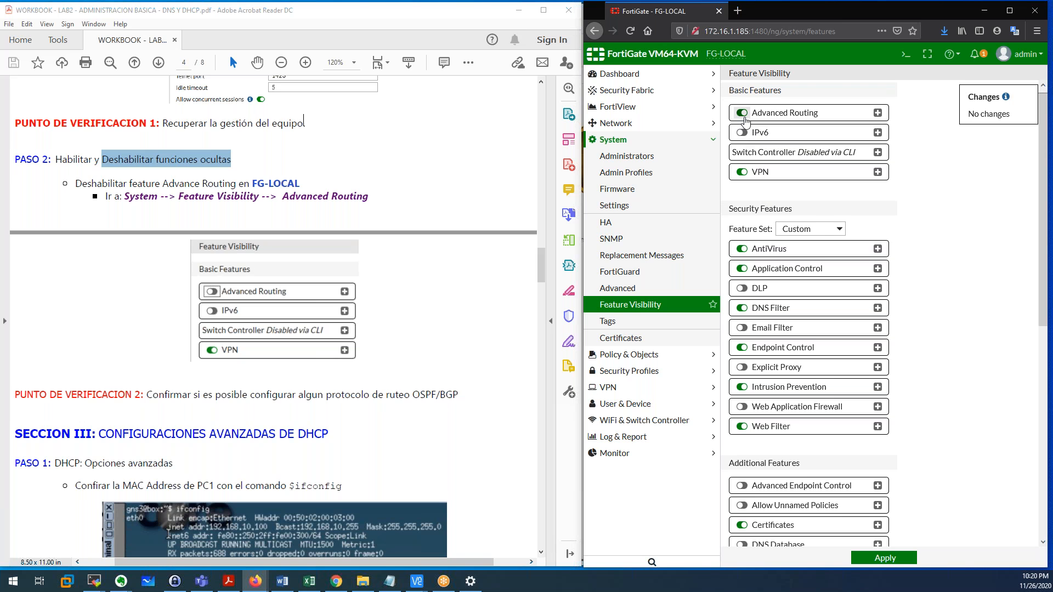
{"action": "left_click_drag", "start_coordinate": [813, 115], "coordinate": [763, 116]}
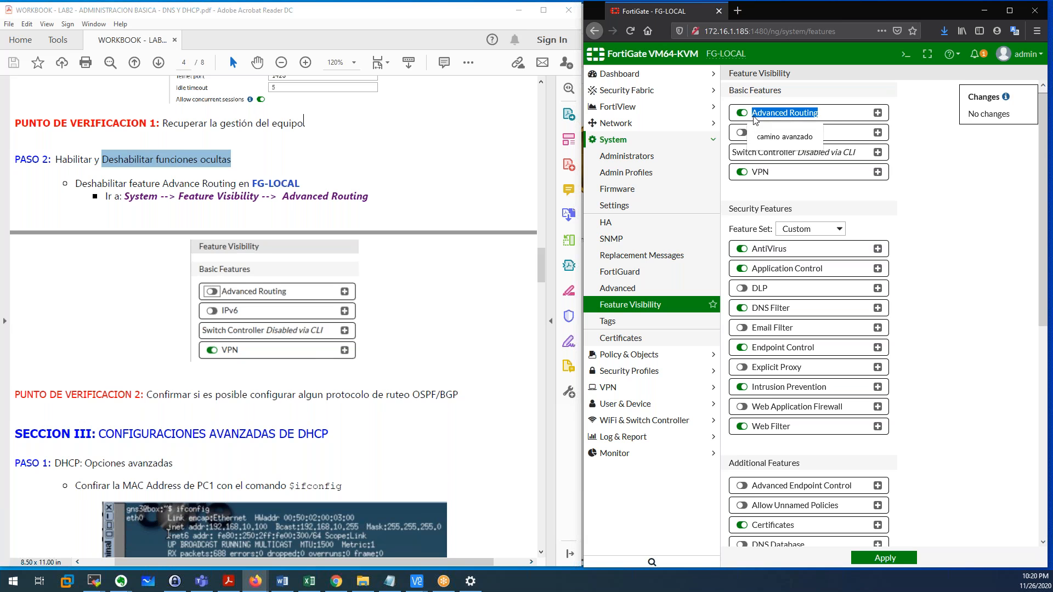
{"action": "left_click_drag", "start_coordinate": [817, 114], "coordinate": [760, 118]}
{"action": "left_click", "coordinate": [742, 114]}
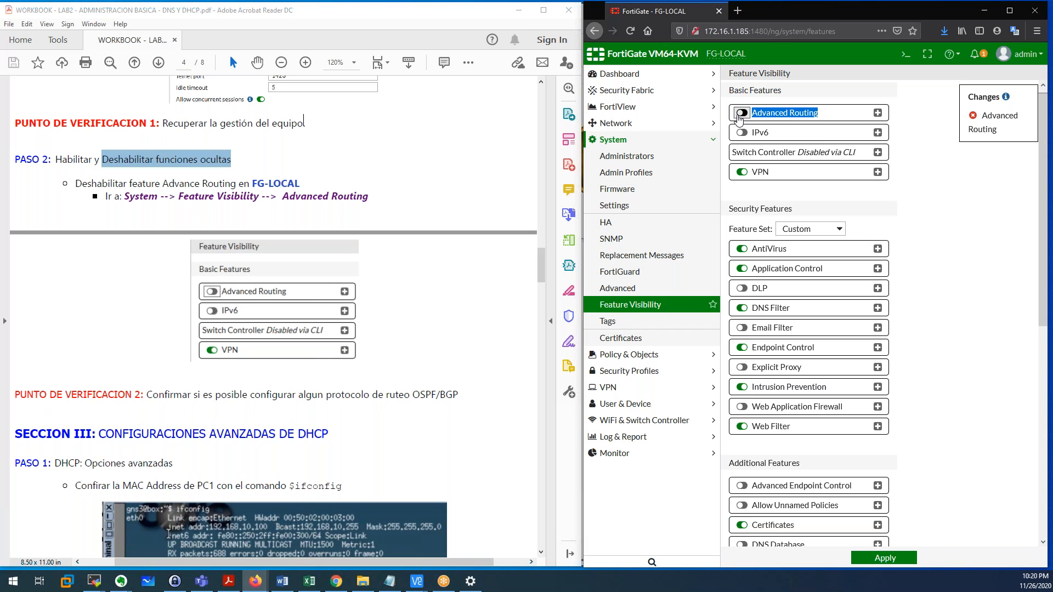
{"action": "left_click", "coordinate": [837, 102]}
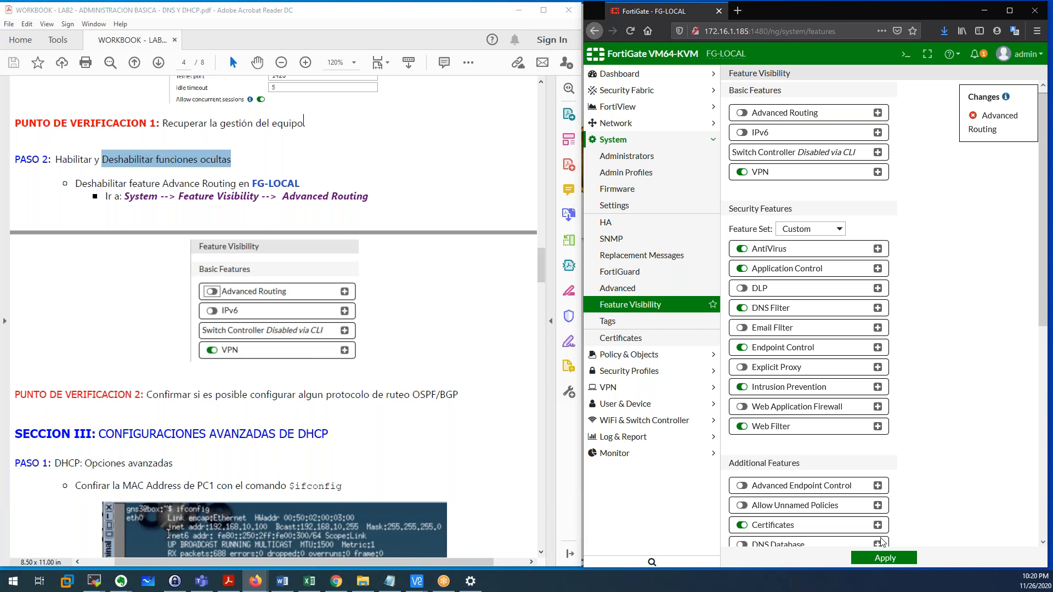
{"action": "left_click", "coordinate": [884, 559]}
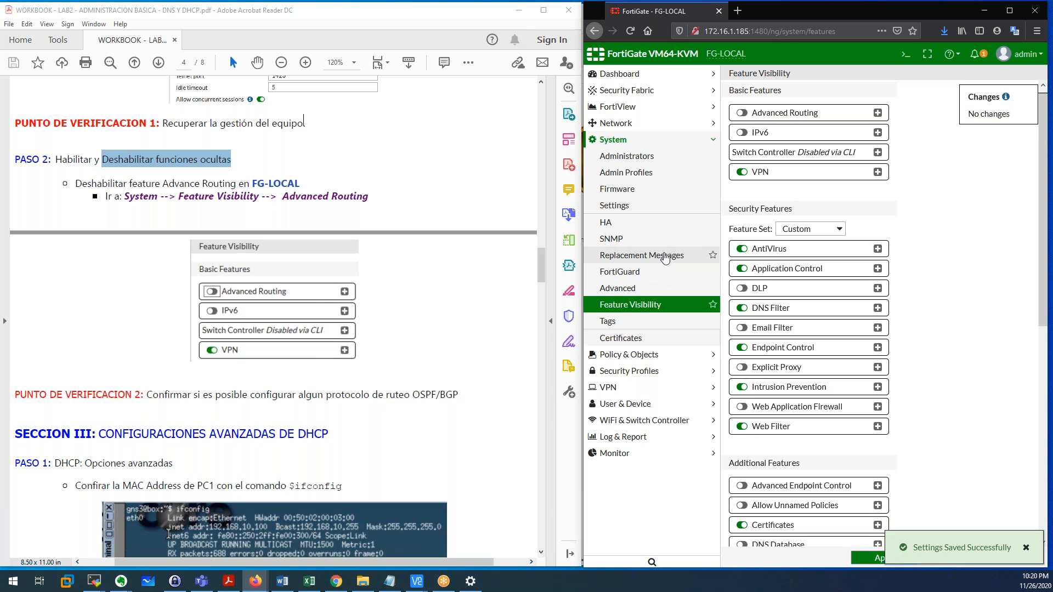
Check Network > Interfaces and the empty Static Routes list, confirming no OSPF or BGP pages exist.
{"action": "left_click", "coordinate": [619, 124]}
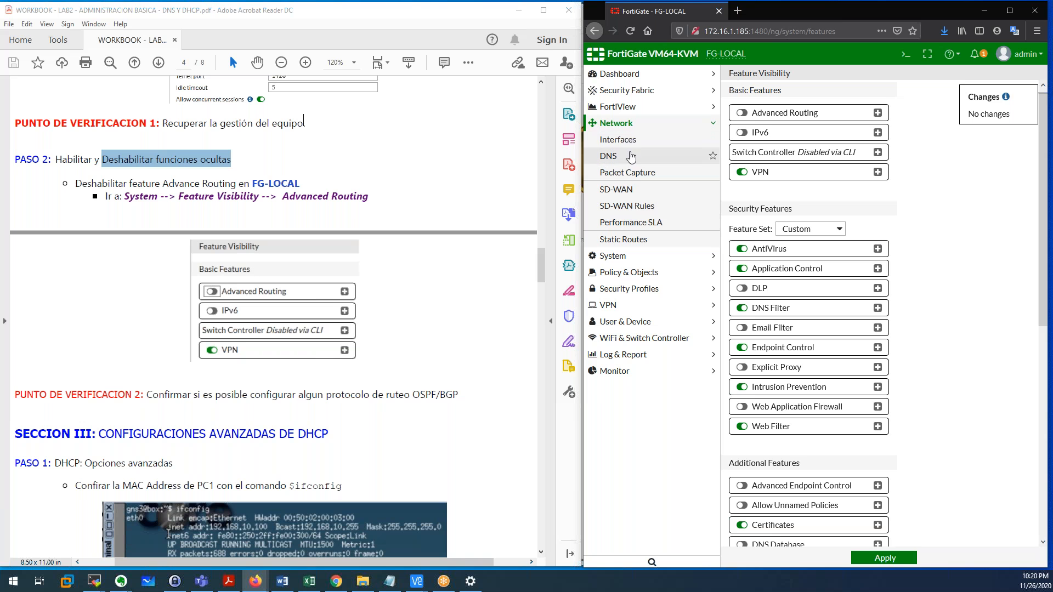
{"action": "left_click", "coordinate": [628, 140]}
{"action": "left_click", "coordinate": [634, 239]}
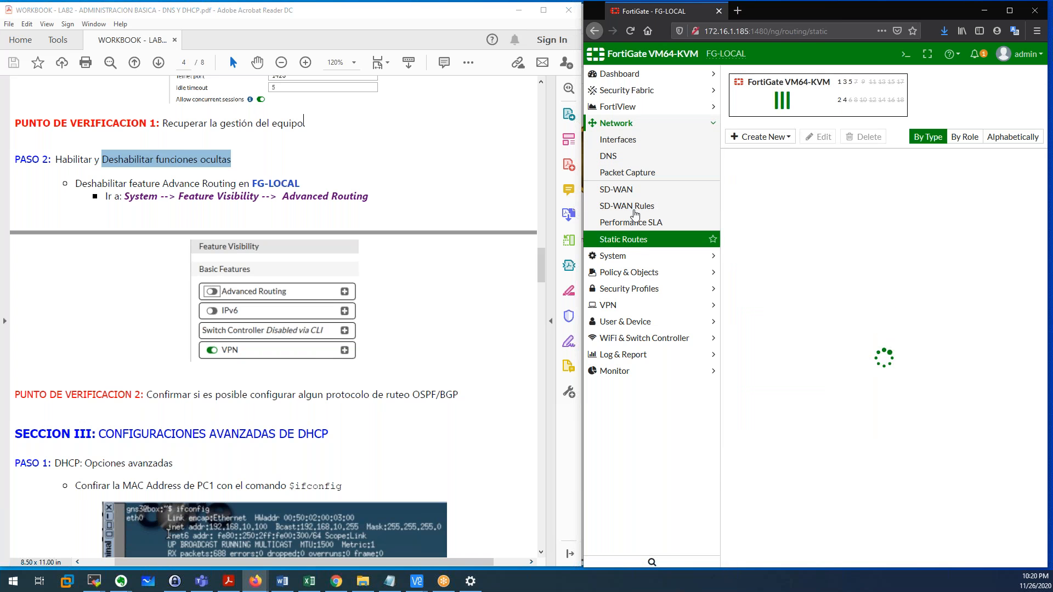
{"action": "left_click", "coordinate": [627, 125]}
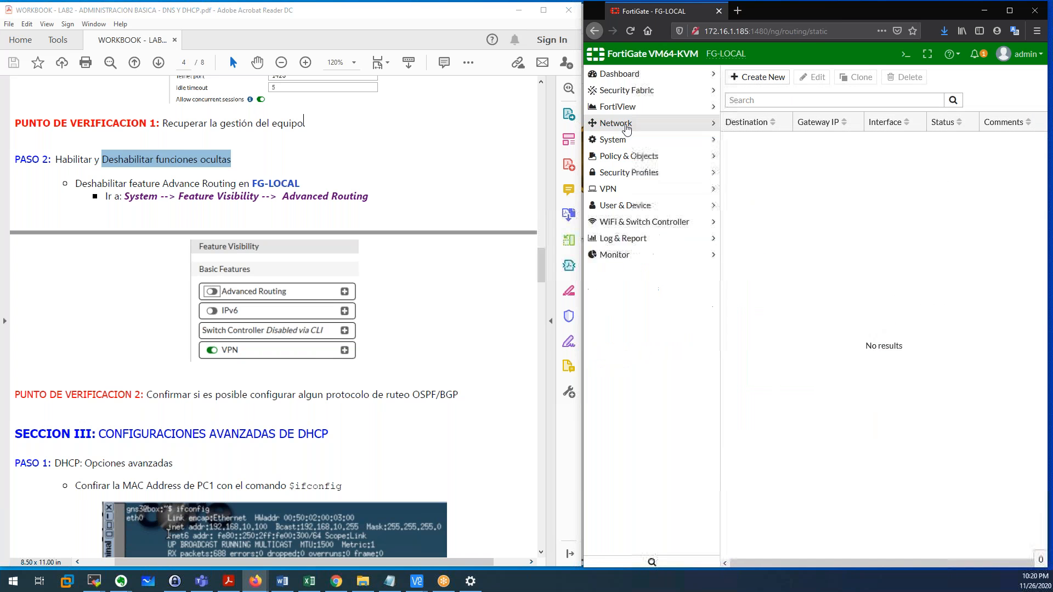
{"action": "left_click", "coordinate": [627, 125]}
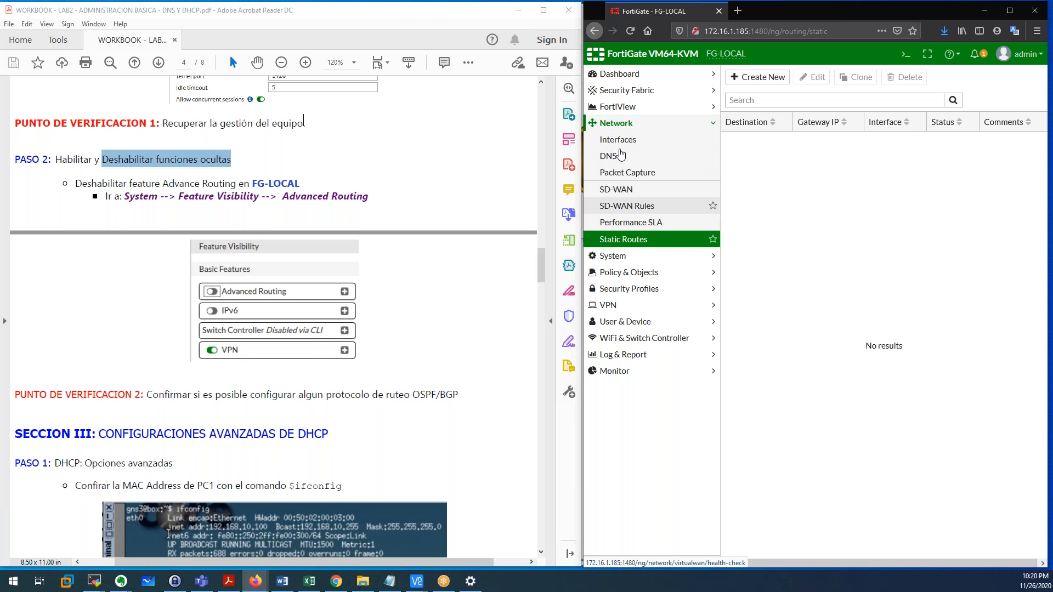
{"action": "left_click", "coordinate": [622, 257]}
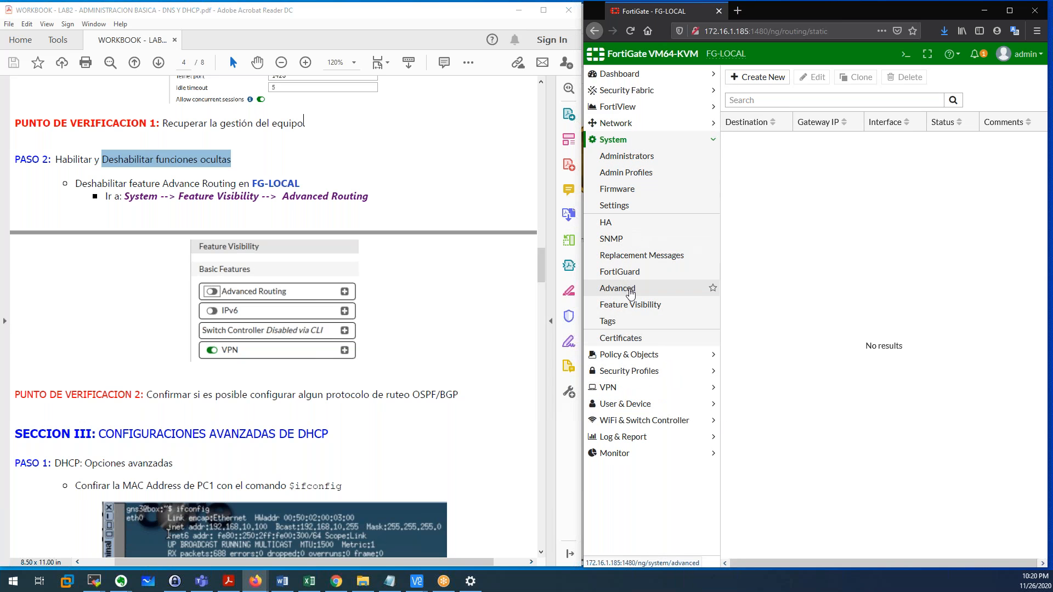
Switch Advanced Routing back on in Feature Visibility and apply it.
{"action": "left_click", "coordinate": [632, 305]}
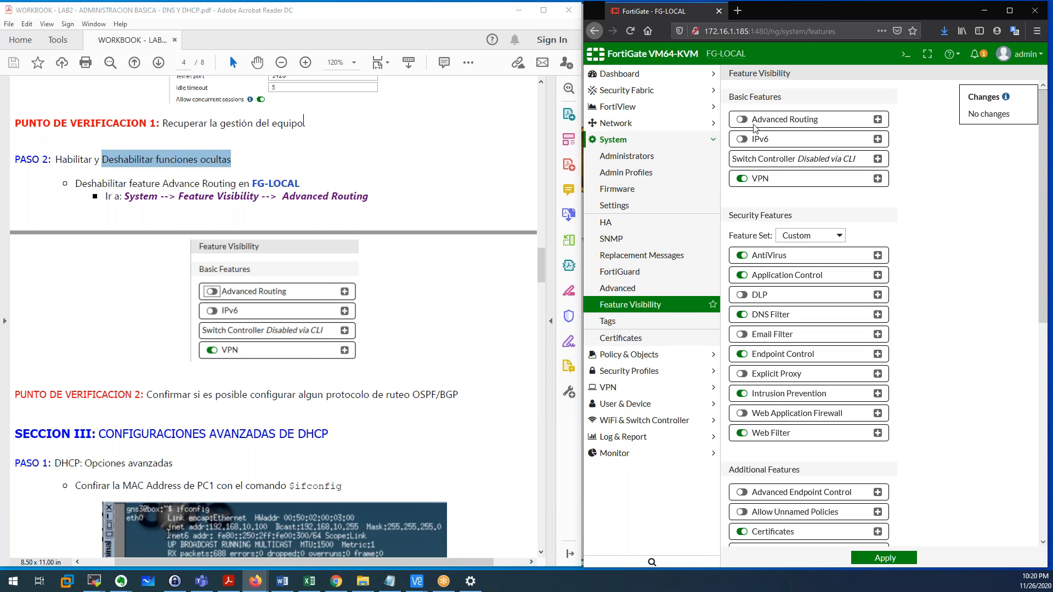
{"action": "left_click", "coordinate": [743, 119]}
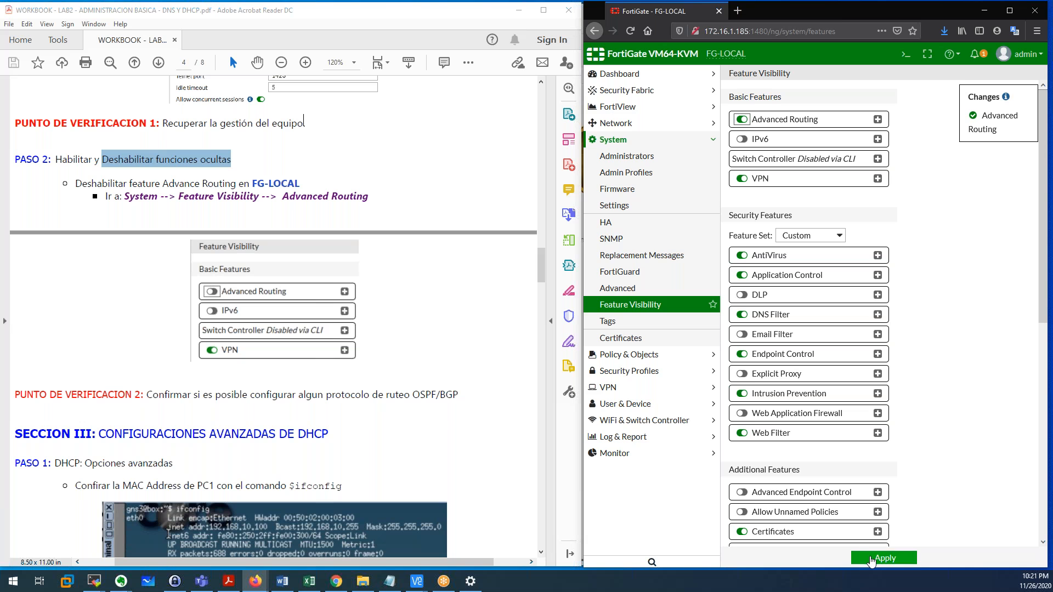
{"action": "left_click", "coordinate": [873, 560]}
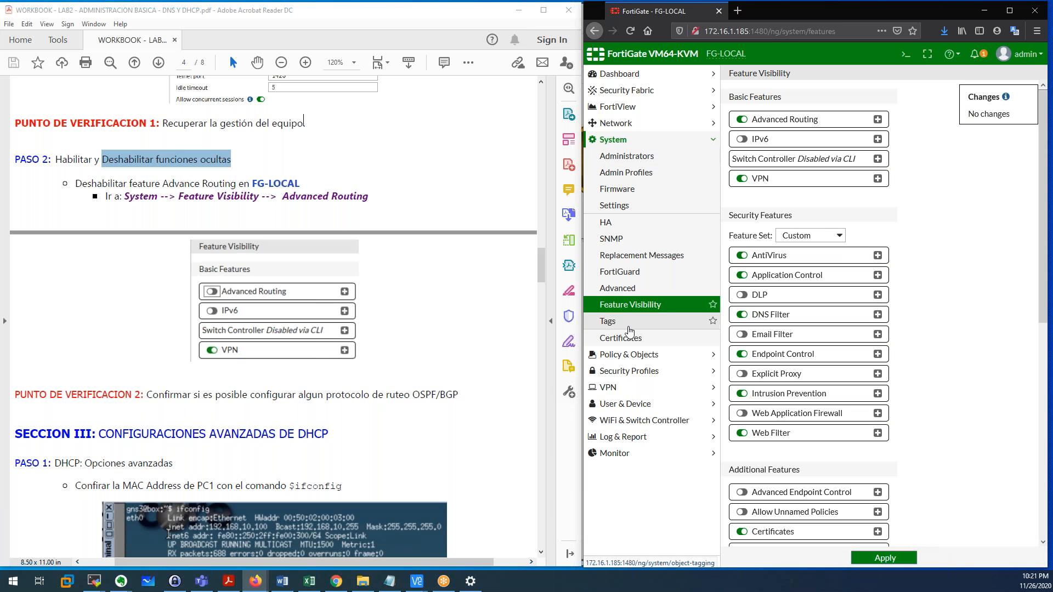
Browse the new Network RIP, OSPF and BGP pages, ending on BGP settings (Local AS 0).
{"action": "left_click", "coordinate": [622, 124]}
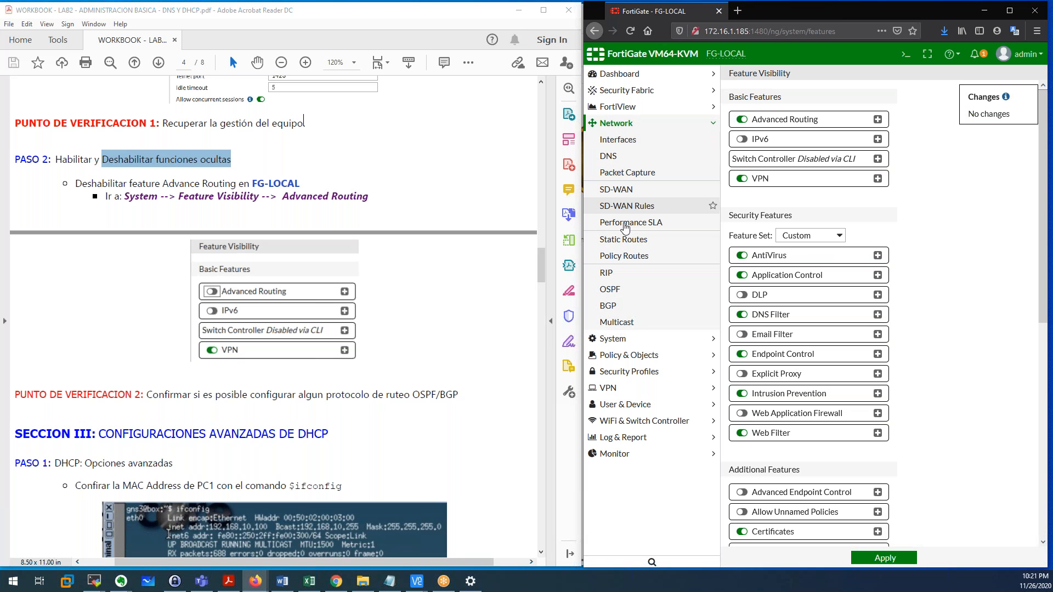
{"action": "left_click", "coordinate": [609, 277]}
{"action": "left_click", "coordinate": [614, 291]}
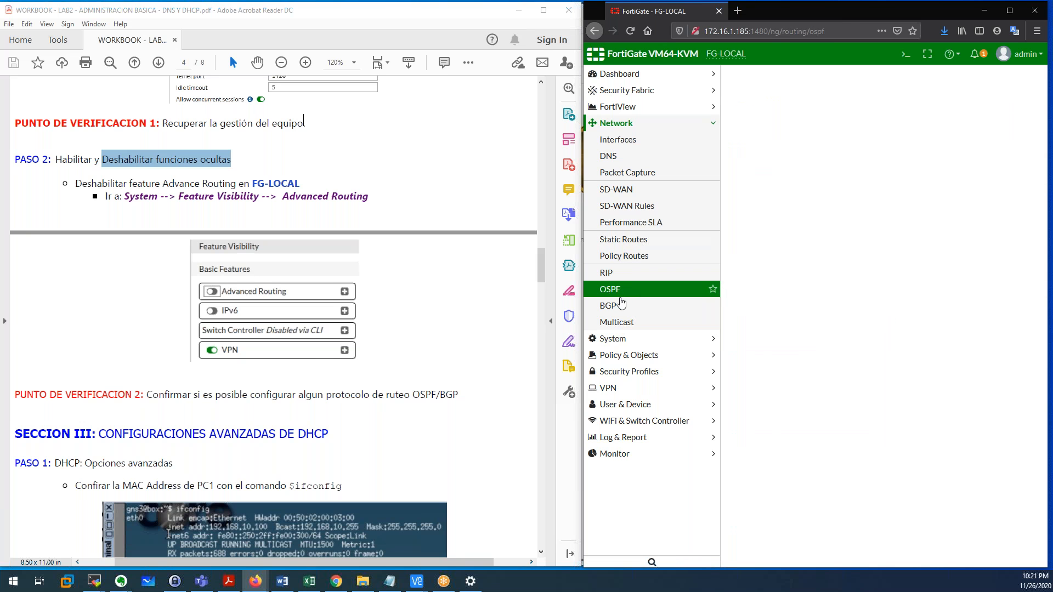
{"action": "left_click", "coordinate": [612, 305]}
{"action": "left_click", "coordinate": [623, 276]}
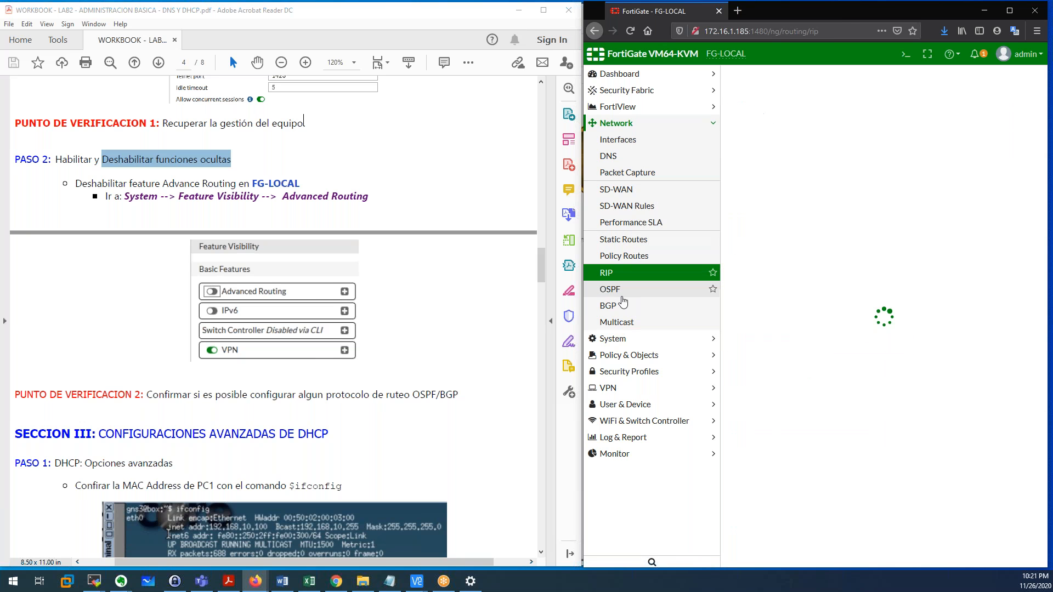
{"action": "left_click", "coordinate": [621, 293]}
{"action": "left_click", "coordinate": [621, 309]}
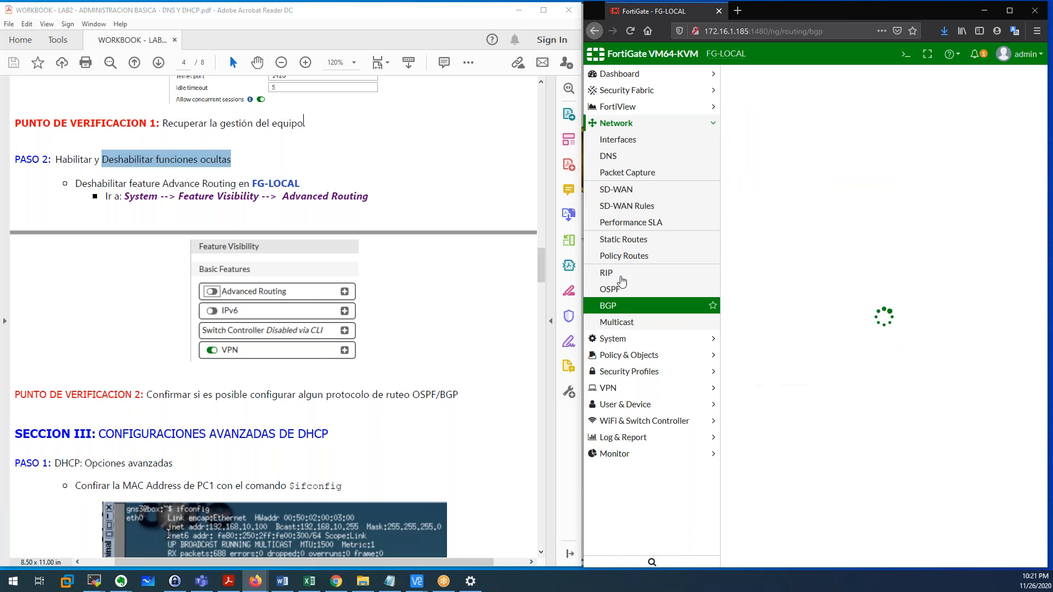
{"action": "left_click", "coordinate": [623, 338]}
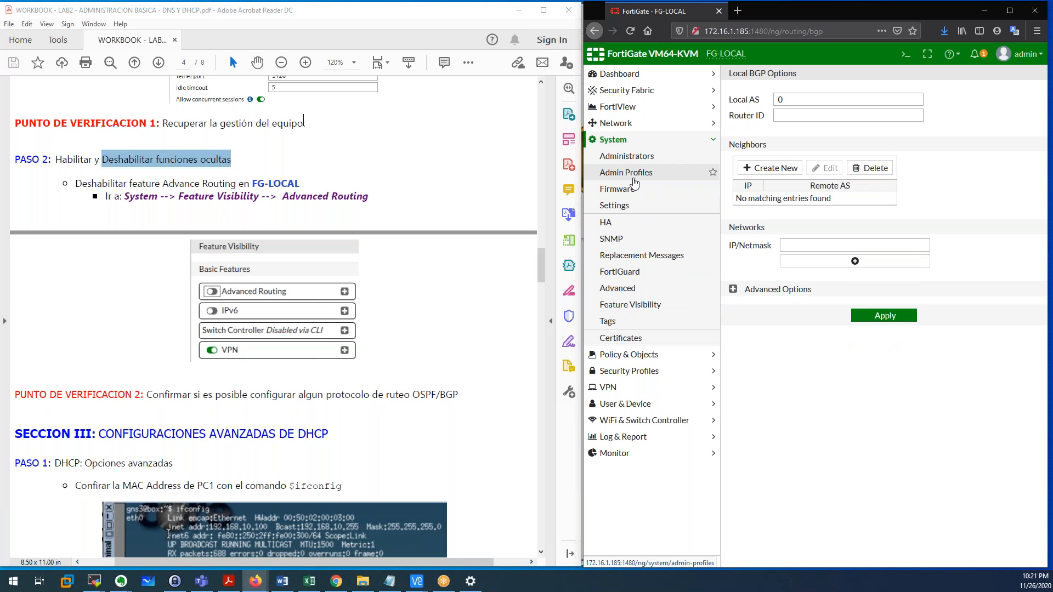
Switch Multiple Security Profiles off under Additional Features, apply, and dismiss the Settings Saved notice.
{"action": "left_click", "coordinate": [635, 310]}
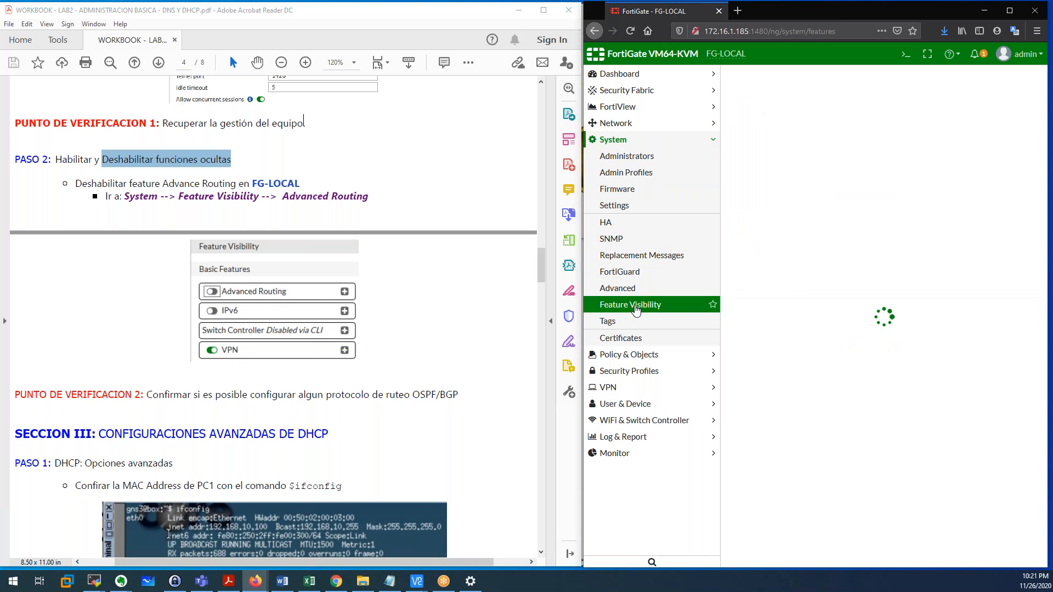
{"action": "scroll", "coordinate": [928, 273], "scroll_direction": "down", "scroll_amount": 5}
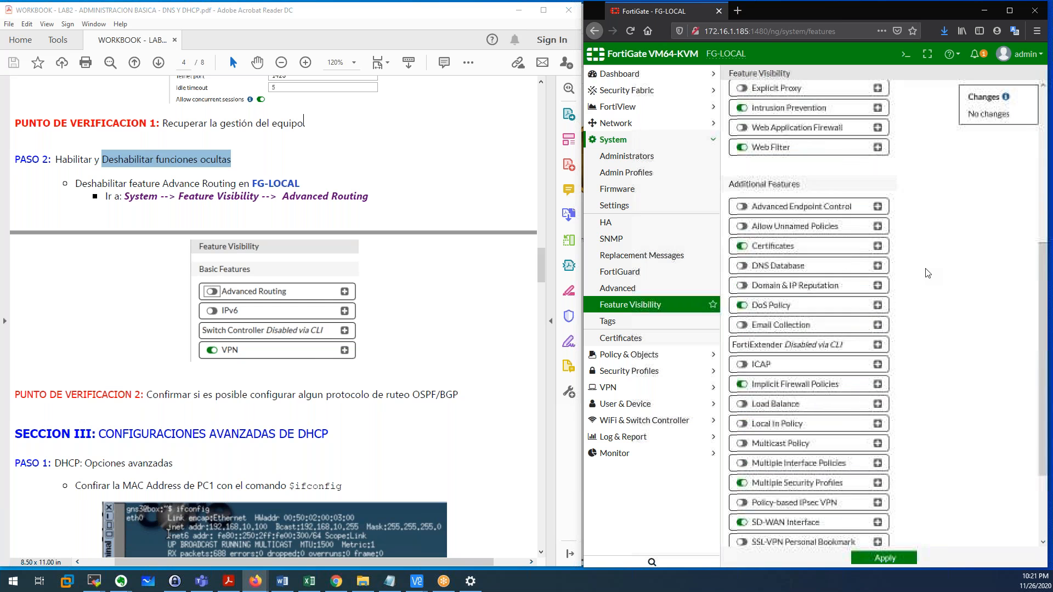
{"action": "scroll", "coordinate": [927, 272], "scroll_direction": "down", "scroll_amount": 2}
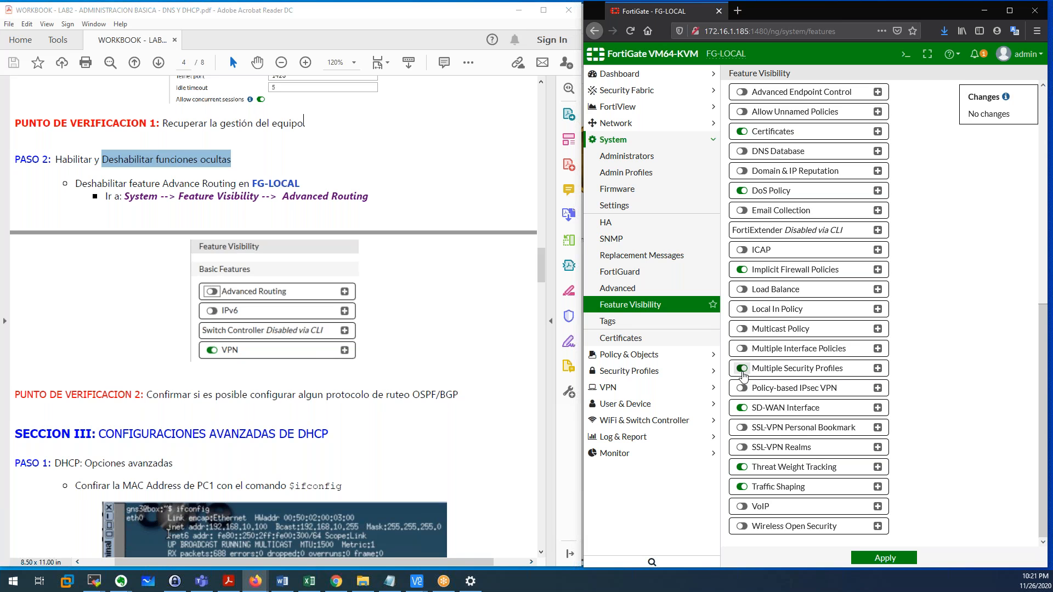
{"action": "left_click", "coordinate": [743, 369]}
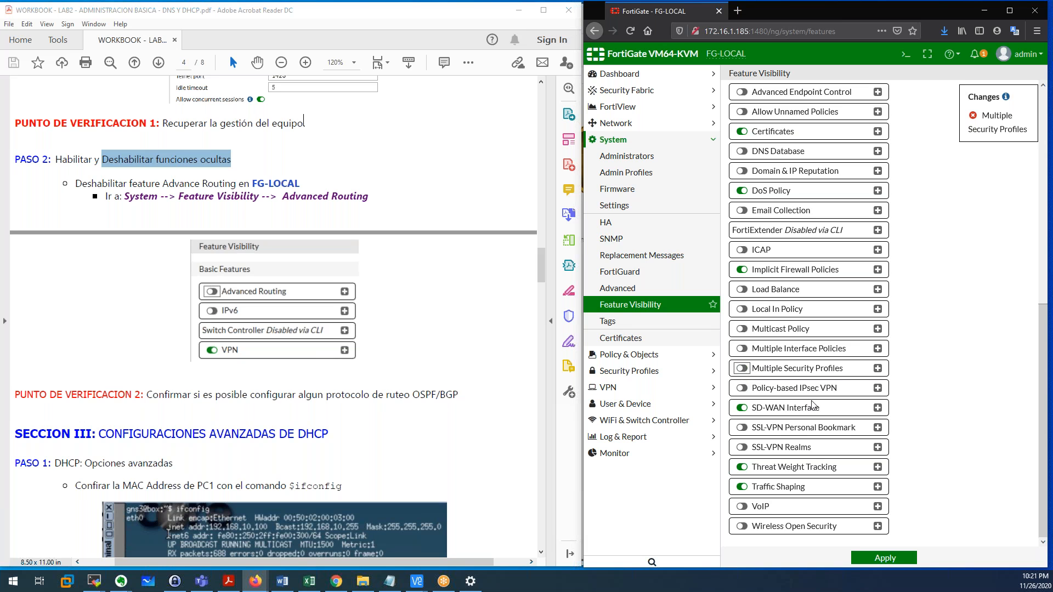
{"action": "left_click", "coordinate": [885, 559]}
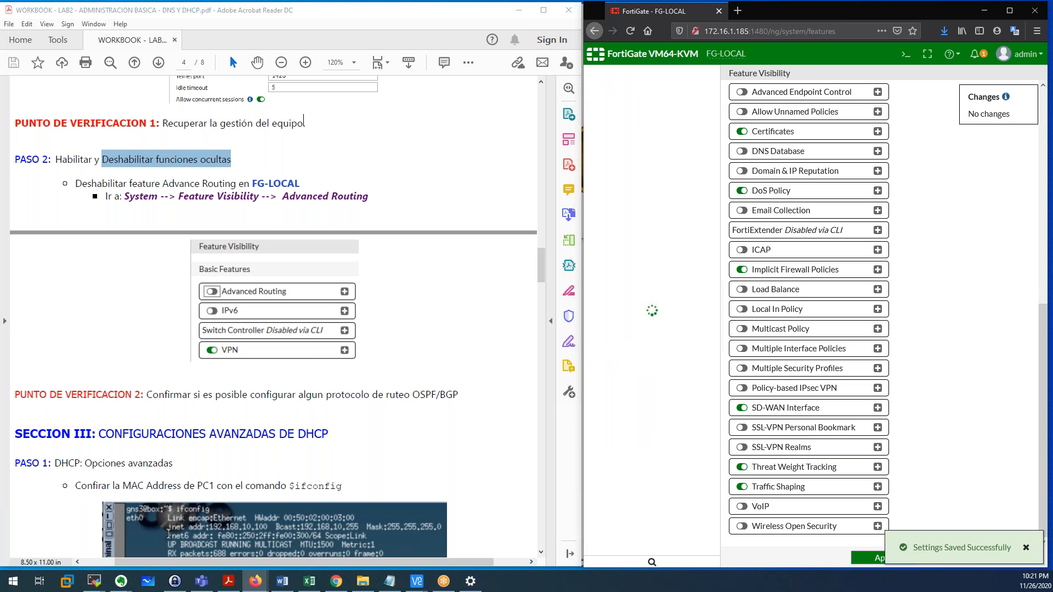
{"action": "left_click", "coordinate": [1026, 548]}
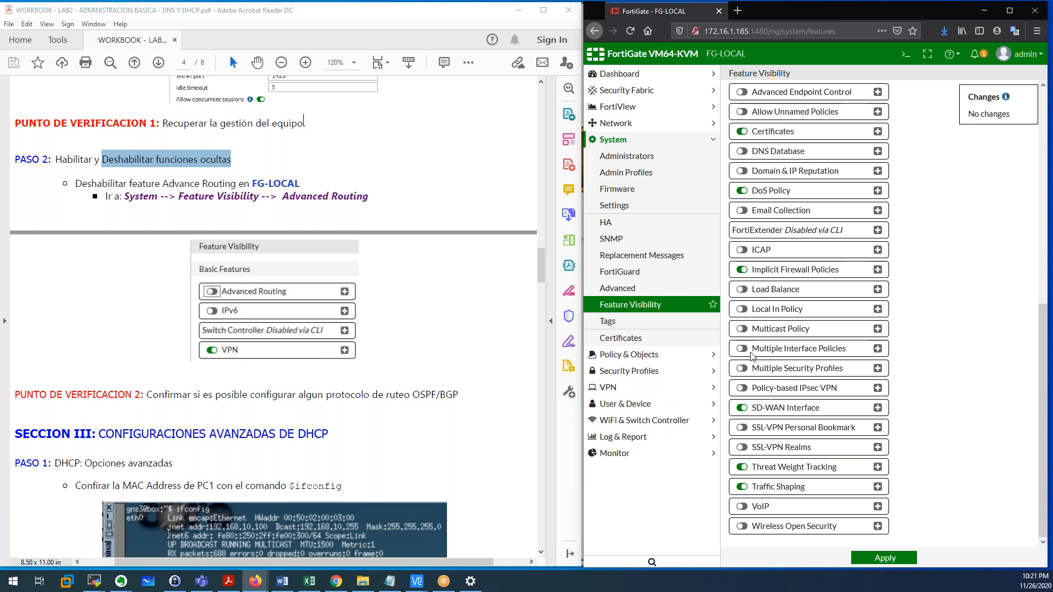
{"action": "left_click", "coordinate": [648, 375]}
Open Application Control, which shows only the default 'Monitor all applications' sensor, and select its Name field.
{"action": "left_click", "coordinate": [636, 241]}
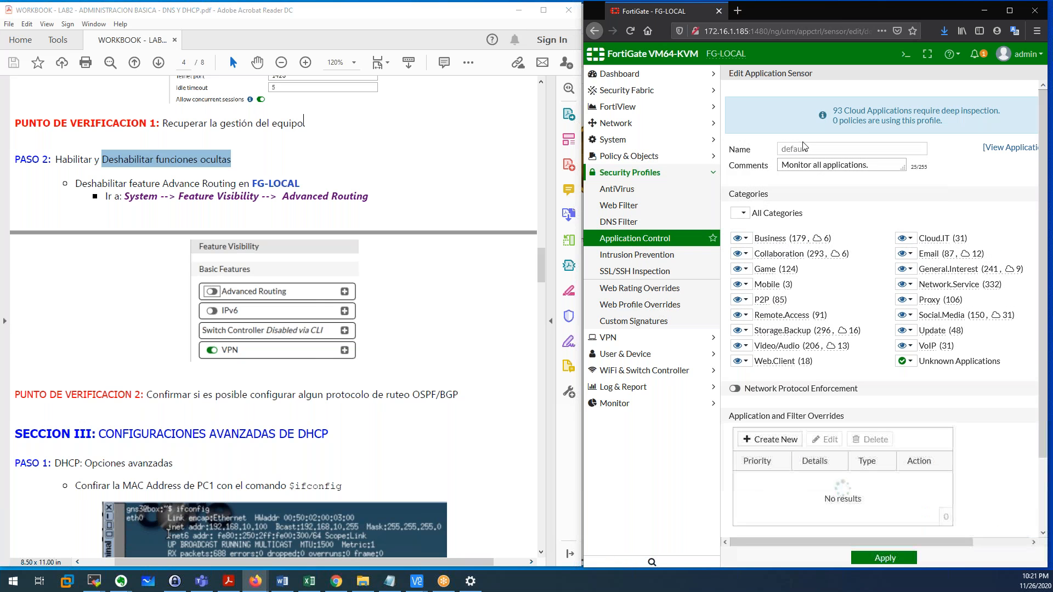
{"action": "scroll", "coordinate": [843, 237], "scroll_direction": "right", "scroll_amount": 2}
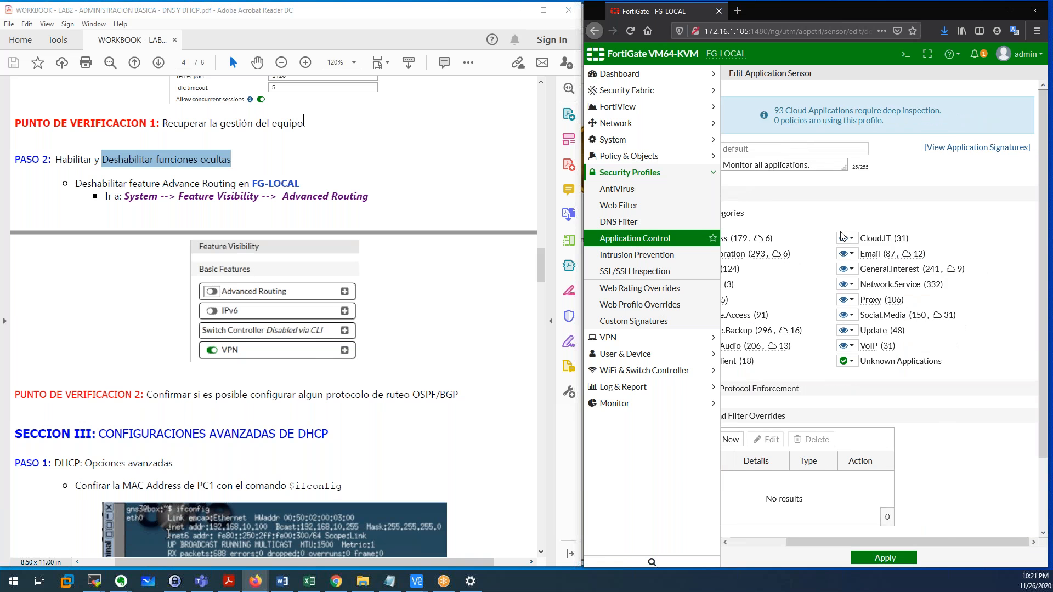
{"action": "scroll", "coordinate": [843, 237], "scroll_direction": "left", "scroll_amount": 2}
{"action": "scroll", "coordinate": [843, 237], "scroll_direction": "down", "scroll_amount": 3}
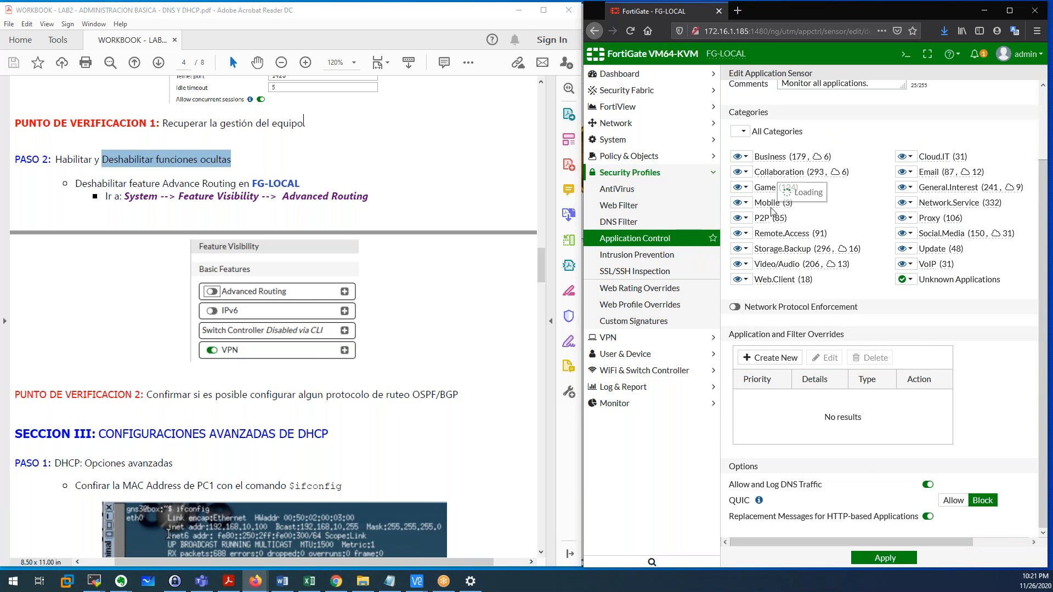
{"action": "scroll", "coordinate": [772, 212], "scroll_direction": "up", "scroll_amount": 3}
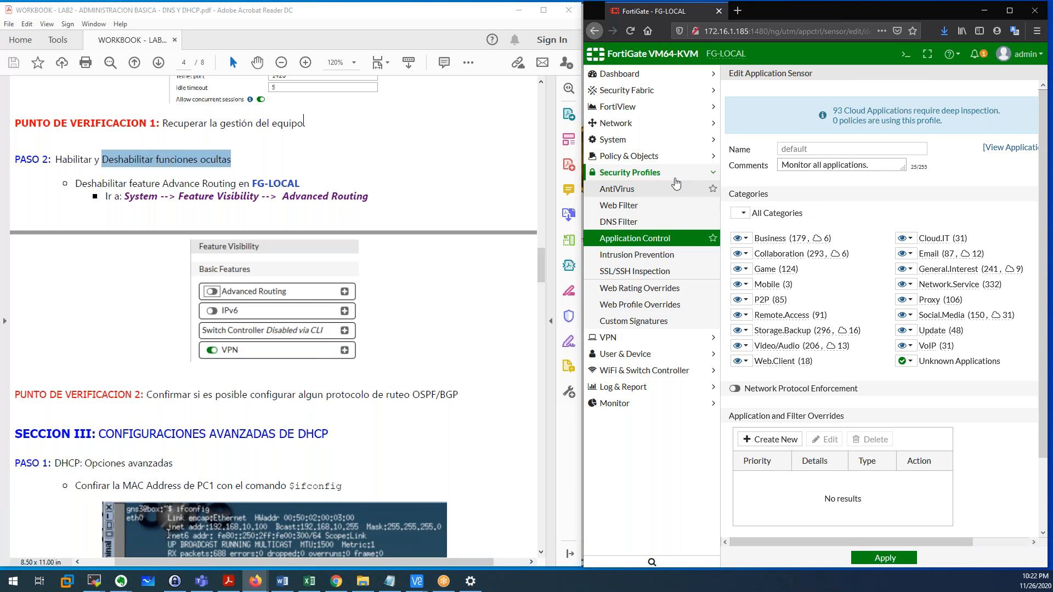
{"action": "double_click", "coordinate": [794, 151]}
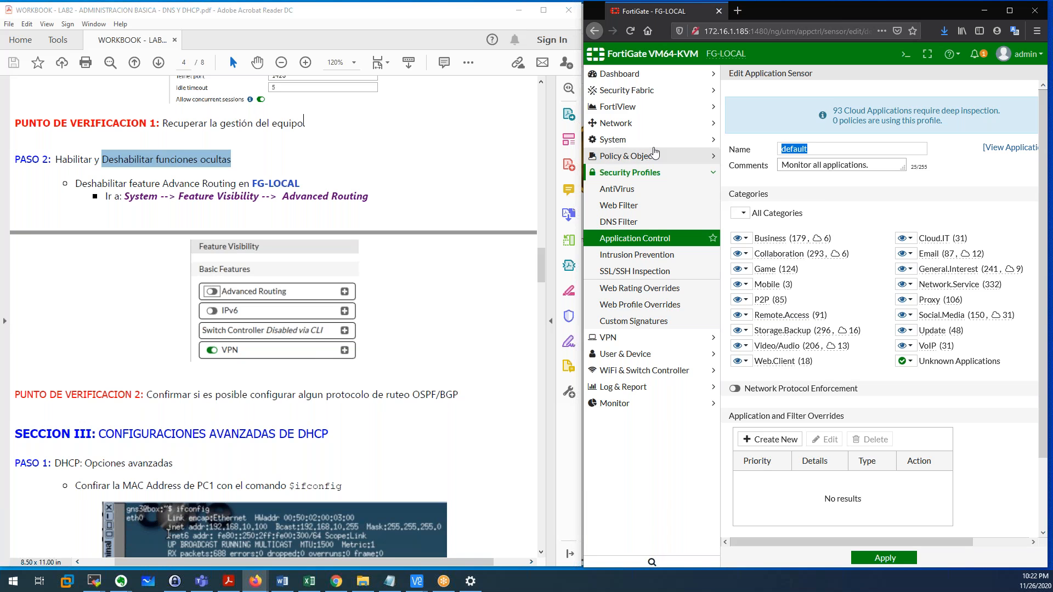
{"action": "left_click", "coordinate": [626, 141]}
Switch Multiple Security Profiles back on under Additional Features and apply the change.
{"action": "left_click", "coordinate": [635, 305]}
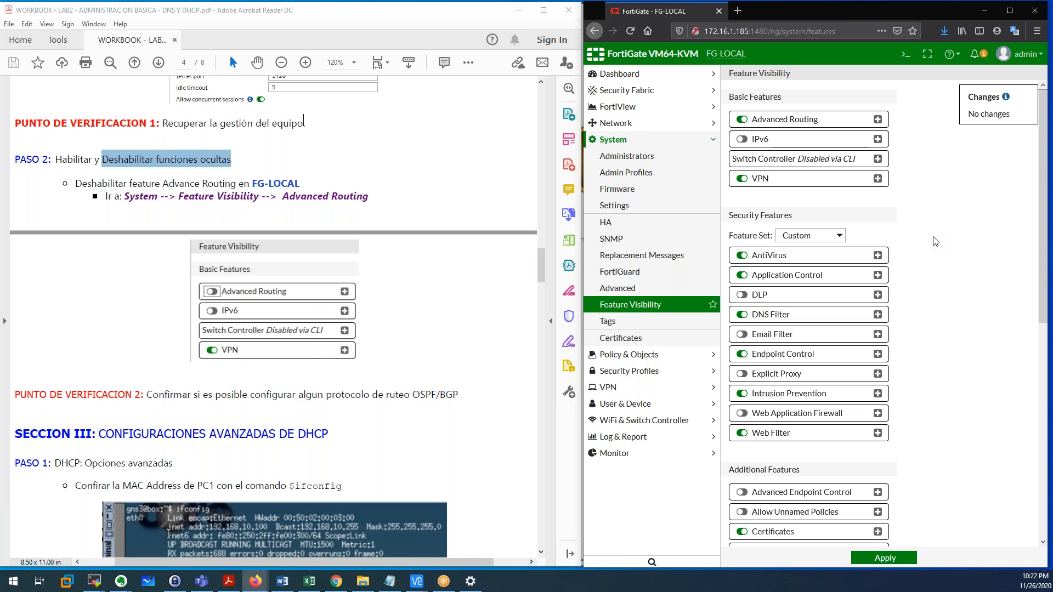
{"action": "scroll", "coordinate": [936, 242], "scroll_direction": "down", "scroll_amount": 4}
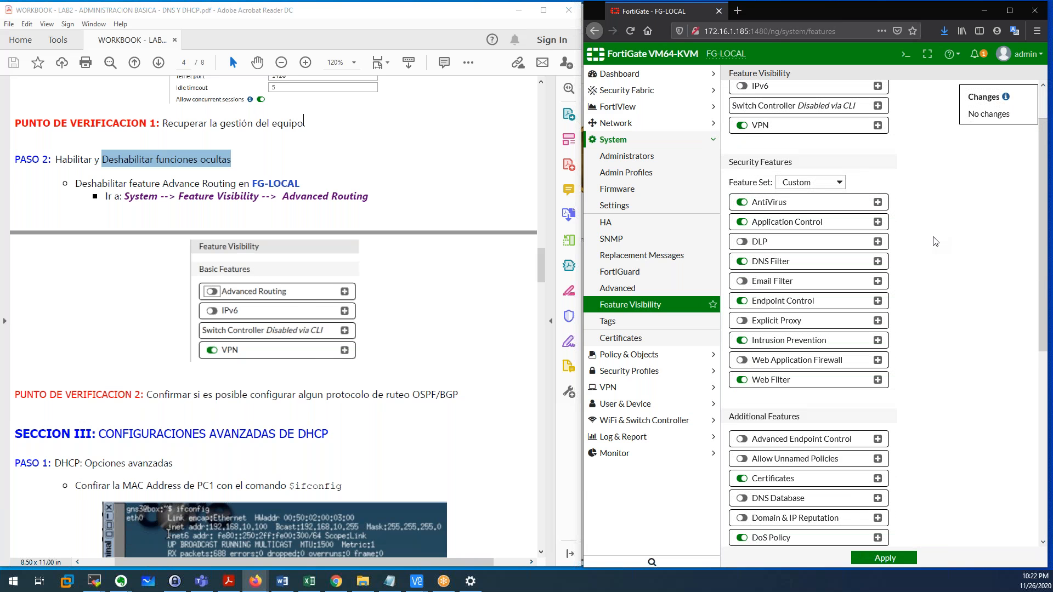
{"action": "scroll", "coordinate": [933, 242], "scroll_direction": "down", "scroll_amount": 4}
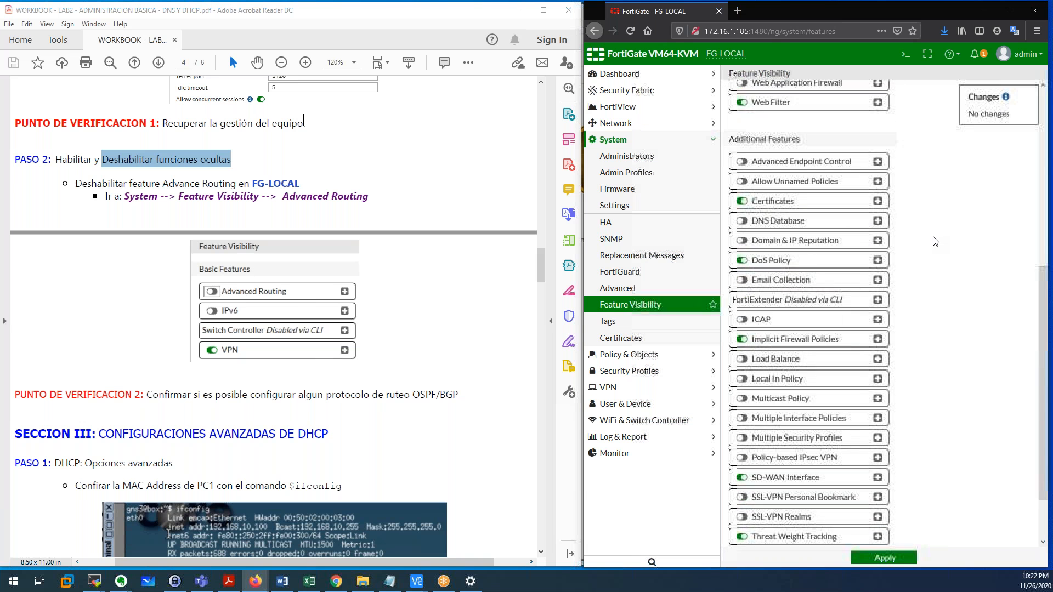
{"action": "left_click", "coordinate": [743, 369]}
{"action": "left_click", "coordinate": [905, 557]}
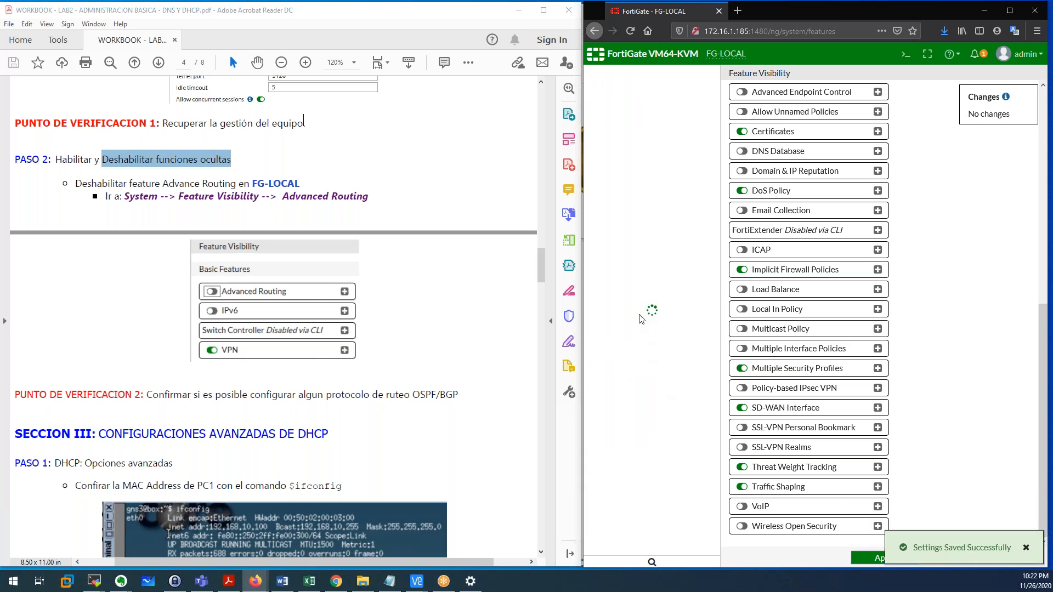
{"action": "left_click", "coordinate": [636, 371]}
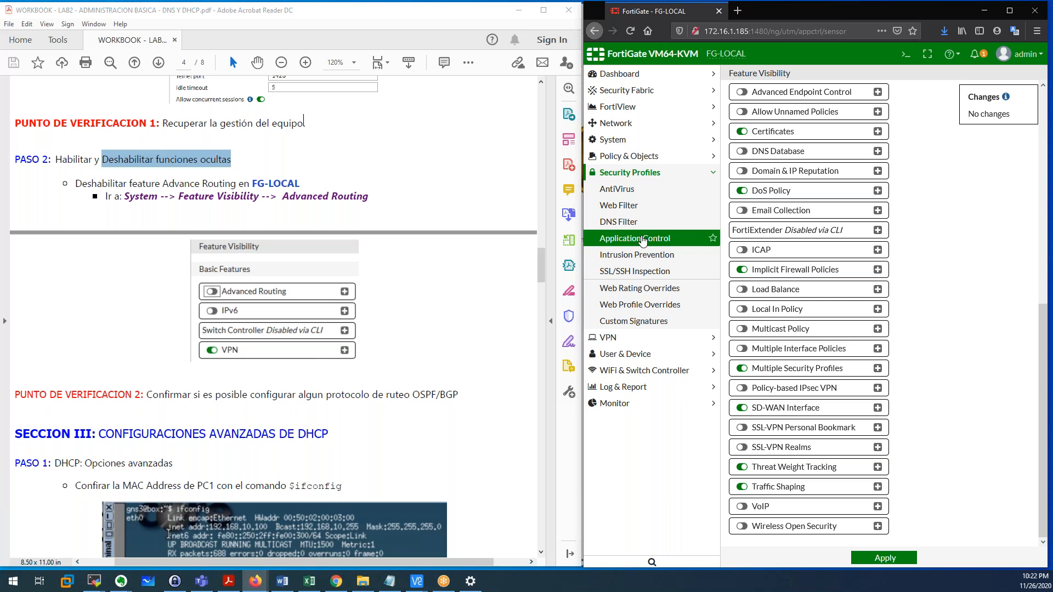
Look over the existing block-high-risk, default and wifi-default application control profiles.
{"action": "left_click", "coordinate": [643, 240]}
{"action": "left_click", "coordinate": [747, 146]}
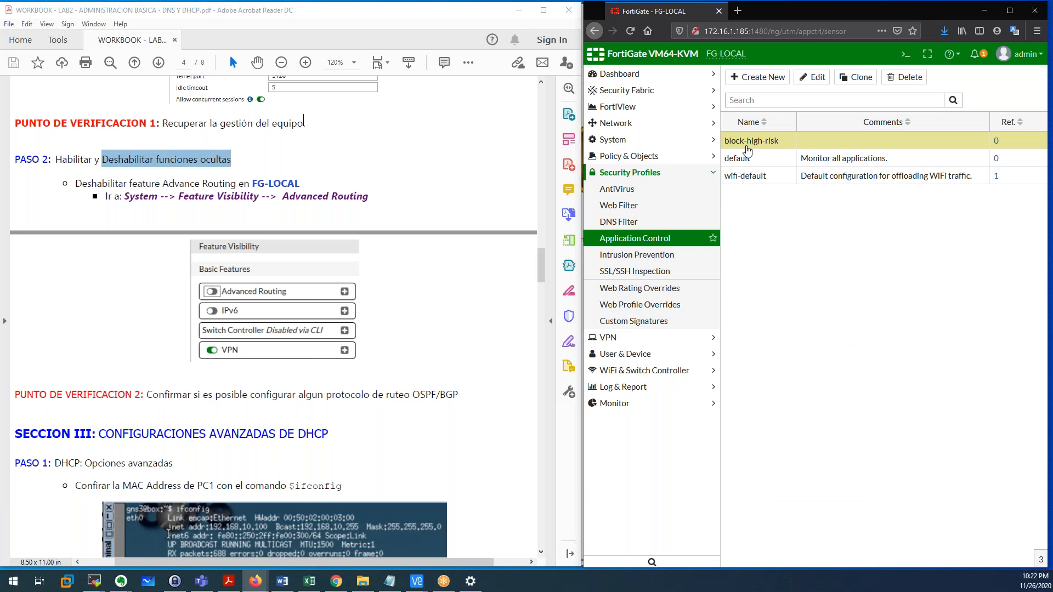
{"action": "left_click", "coordinate": [750, 165]}
{"action": "left_click", "coordinate": [748, 158]}
{"action": "left_click", "coordinate": [748, 142]}
{"action": "left_click", "coordinate": [755, 158]}
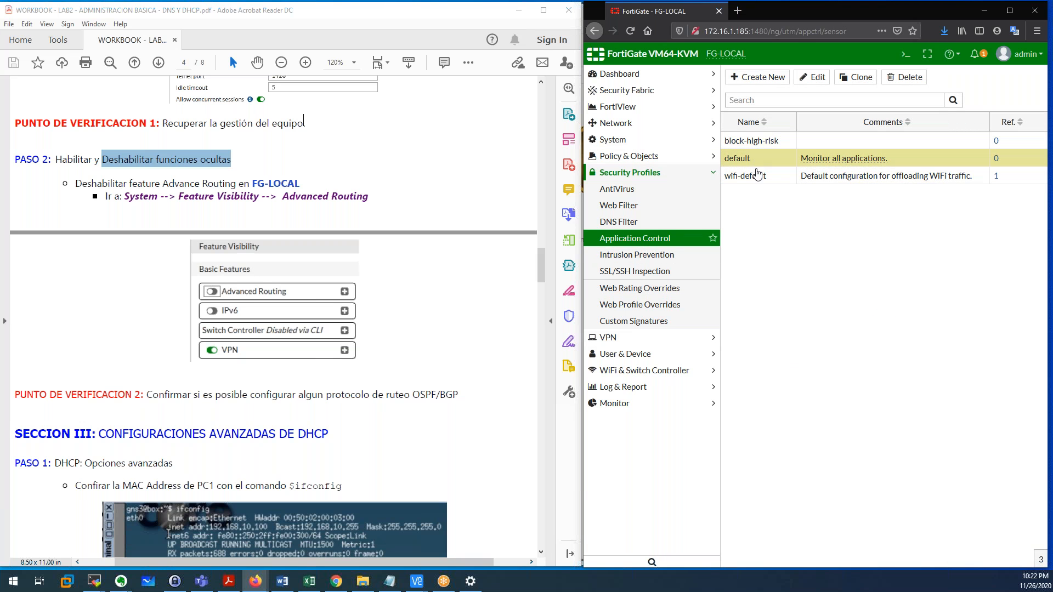
{"action": "left_click", "coordinate": [757, 175]}
Create a new application control profile named MY_APP_CTRL and return to the profile list.
{"action": "left_click", "coordinate": [764, 82]}
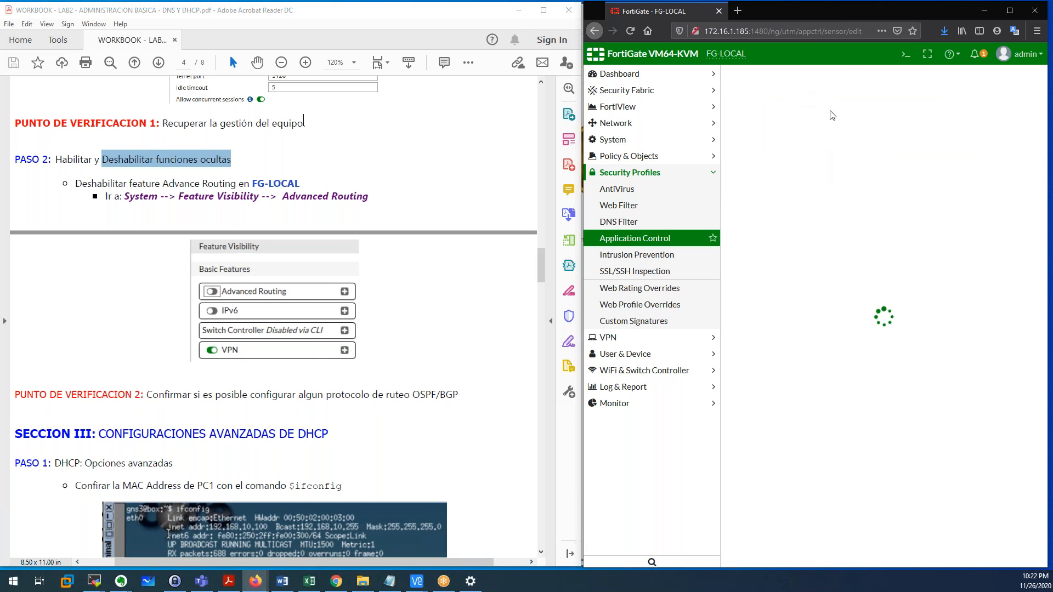
{"action": "left_click", "coordinate": [834, 144]}
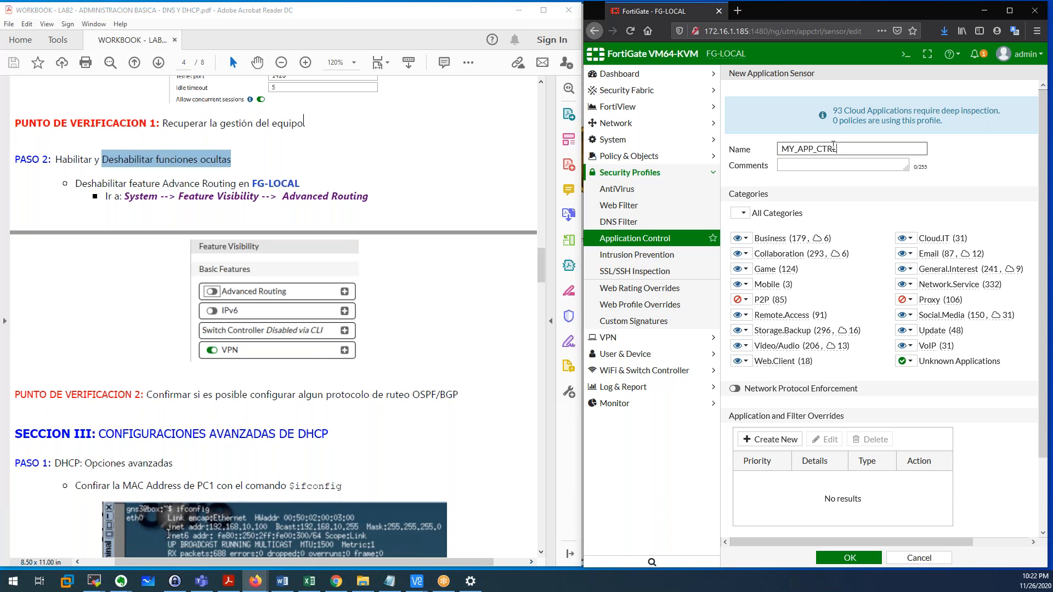
{"action": "left_click", "coordinate": [848, 558]}
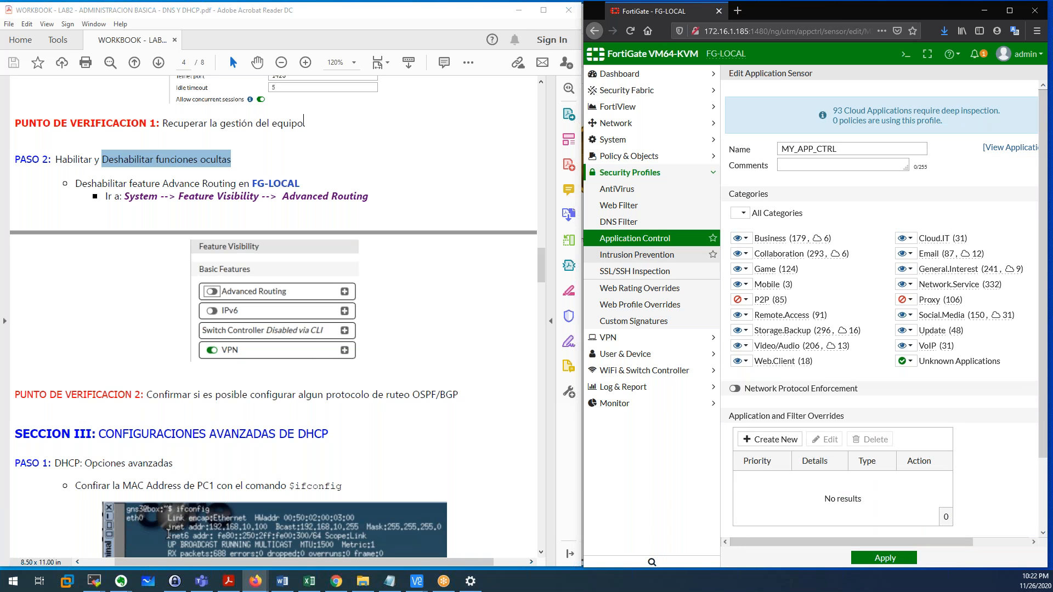
{"action": "left_click", "coordinate": [664, 245]}
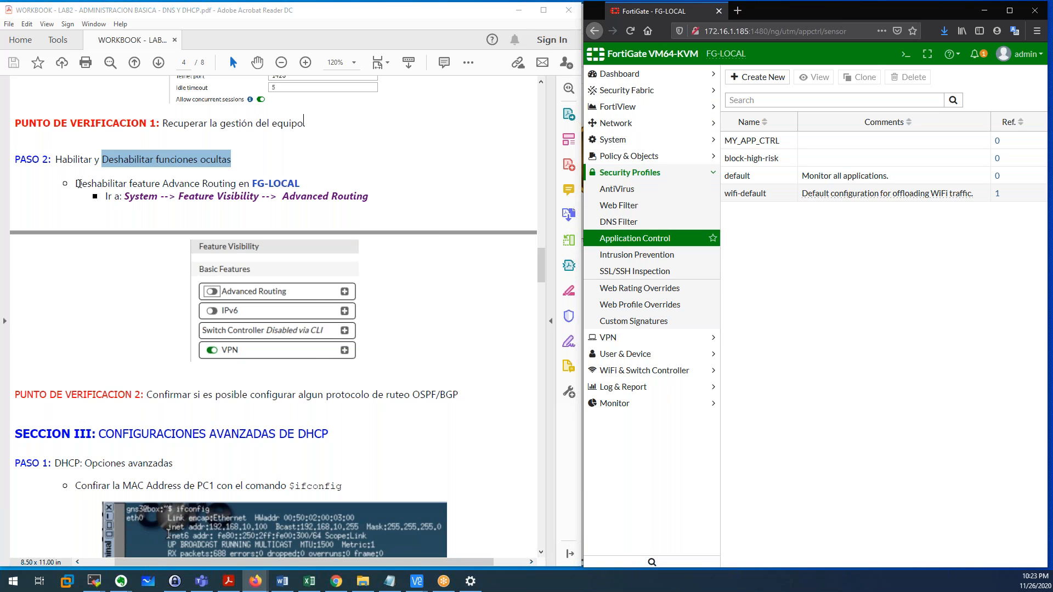
{"action": "left_click_drag", "start_coordinate": [50, 162], "coordinate": [231, 162]}
{"action": "left_click", "coordinate": [158, 192]}
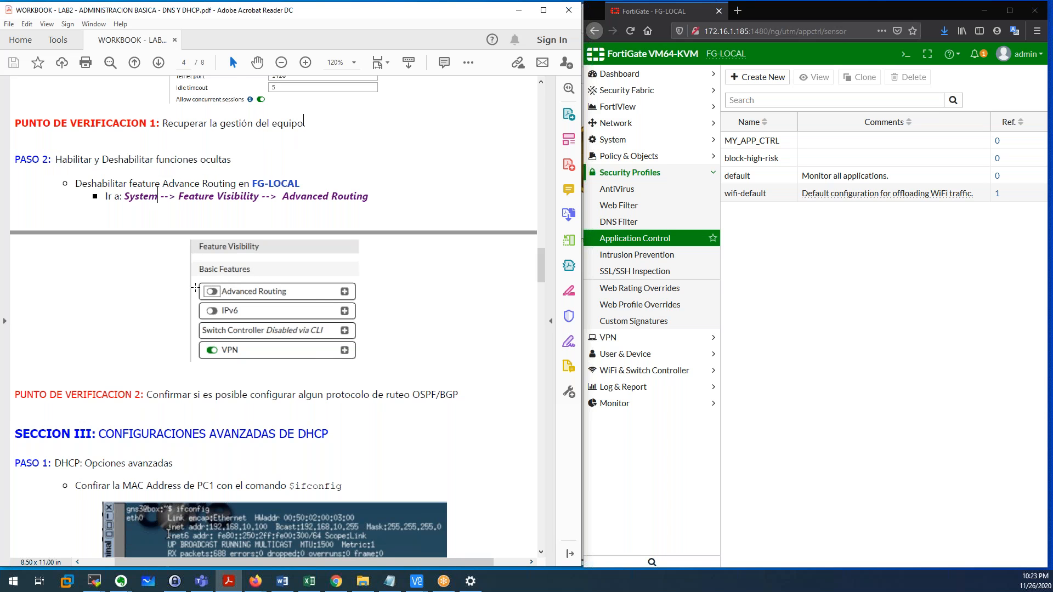
{"action": "scroll", "coordinate": [235, 295], "scroll_direction": "down", "scroll_amount": 2}
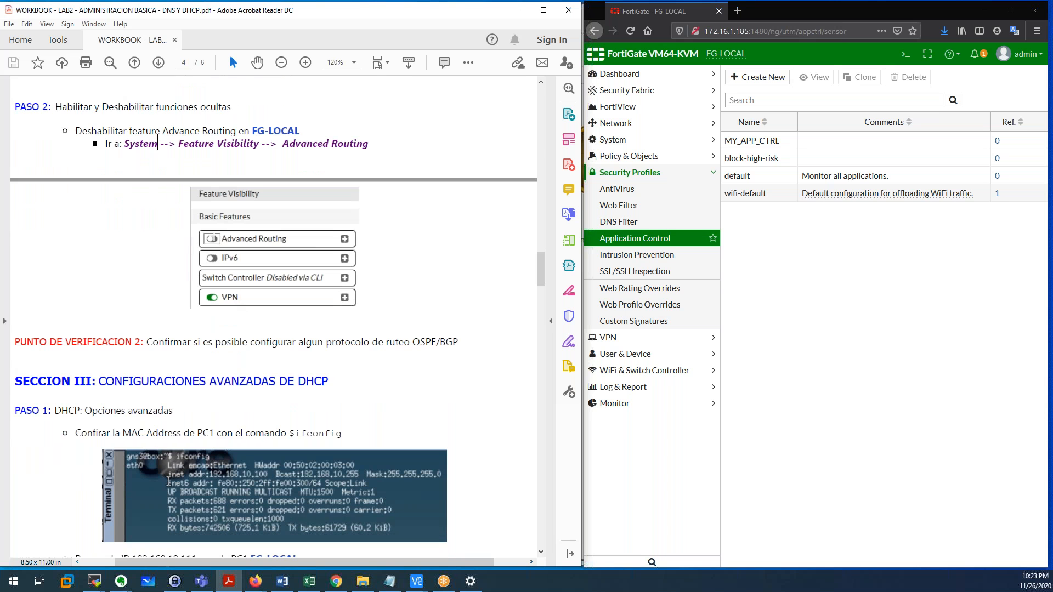
{"action": "left_click_drag", "start_coordinate": [76, 131], "coordinate": [290, 132]}
{"action": "left_click", "coordinate": [164, 146]}
{"action": "left_click_drag", "start_coordinate": [128, 143], "coordinate": [368, 145]}
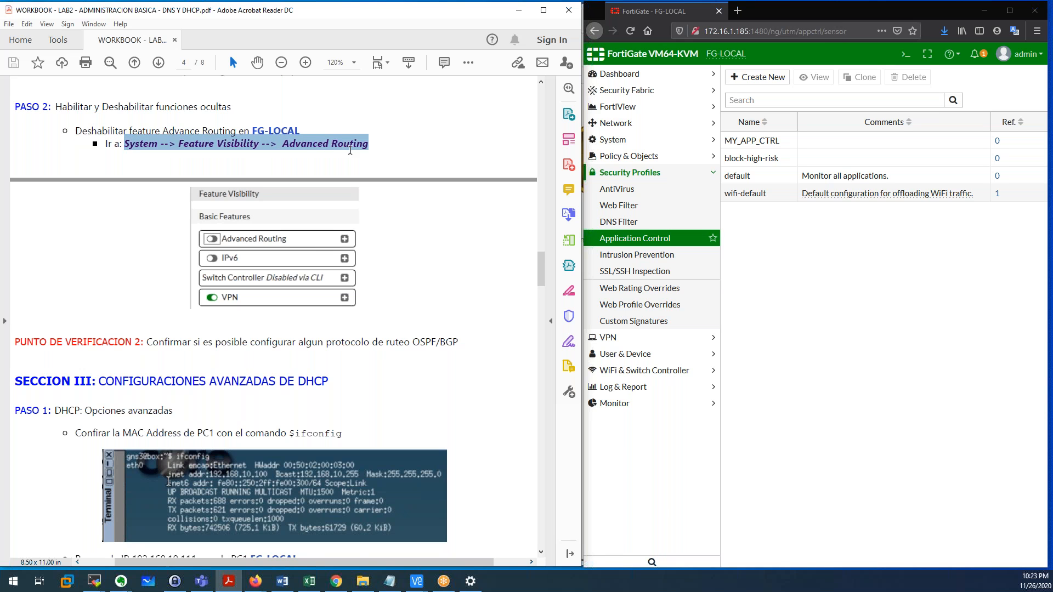
{"action": "scroll", "coordinate": [174, 222], "scroll_direction": "down", "scroll_amount": 4}
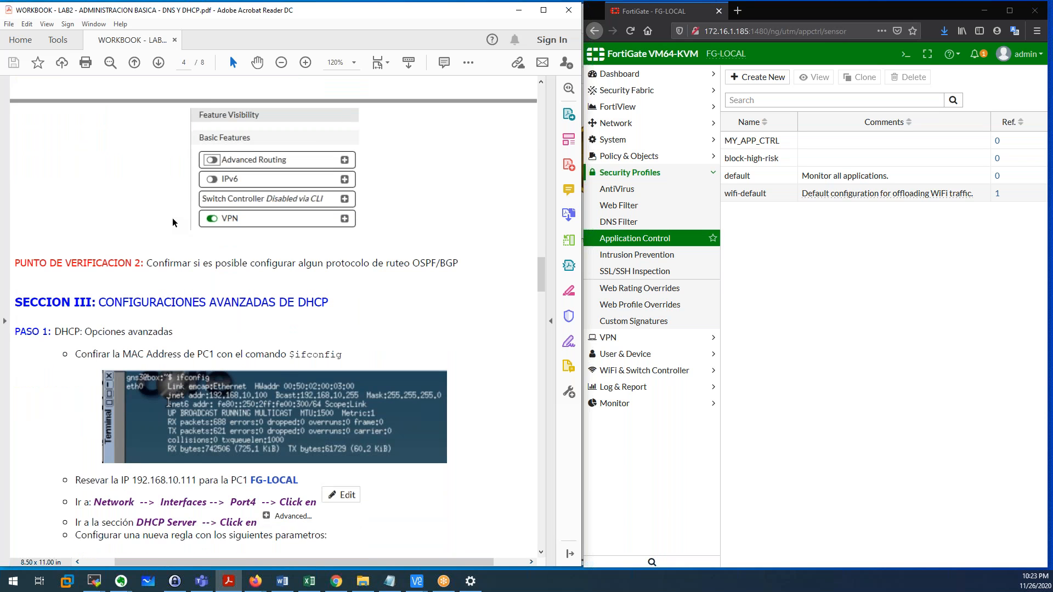
{"action": "left_click_drag", "start_coordinate": [156, 237], "coordinate": [442, 240]}
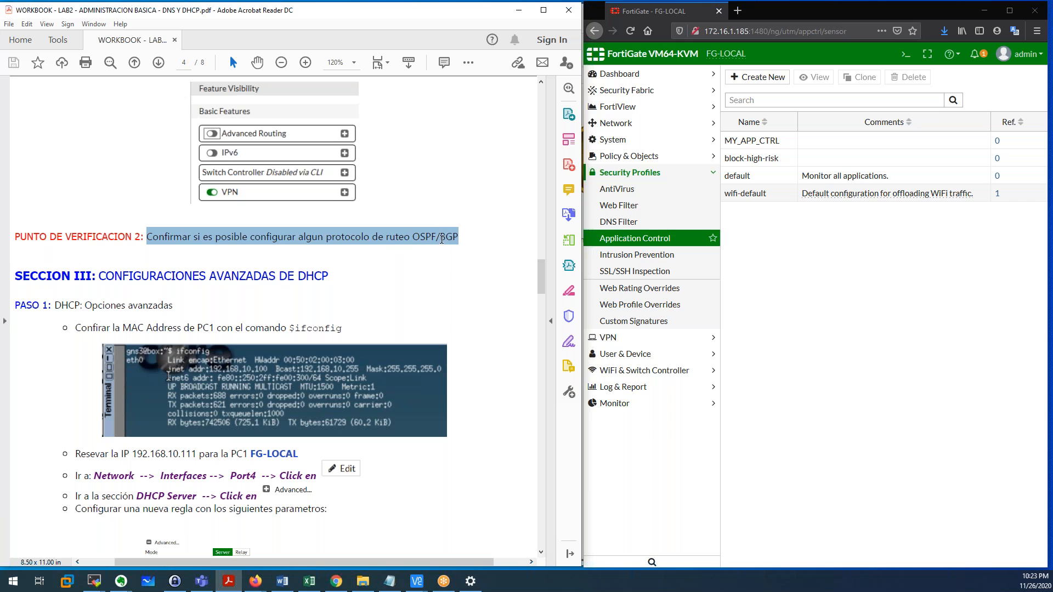
{"action": "left_click", "coordinate": [462, 237]}
{"action": "left_click_drag", "start_coordinate": [420, 237], "coordinate": [462, 235]}
{"action": "left_click", "coordinate": [456, 236]}
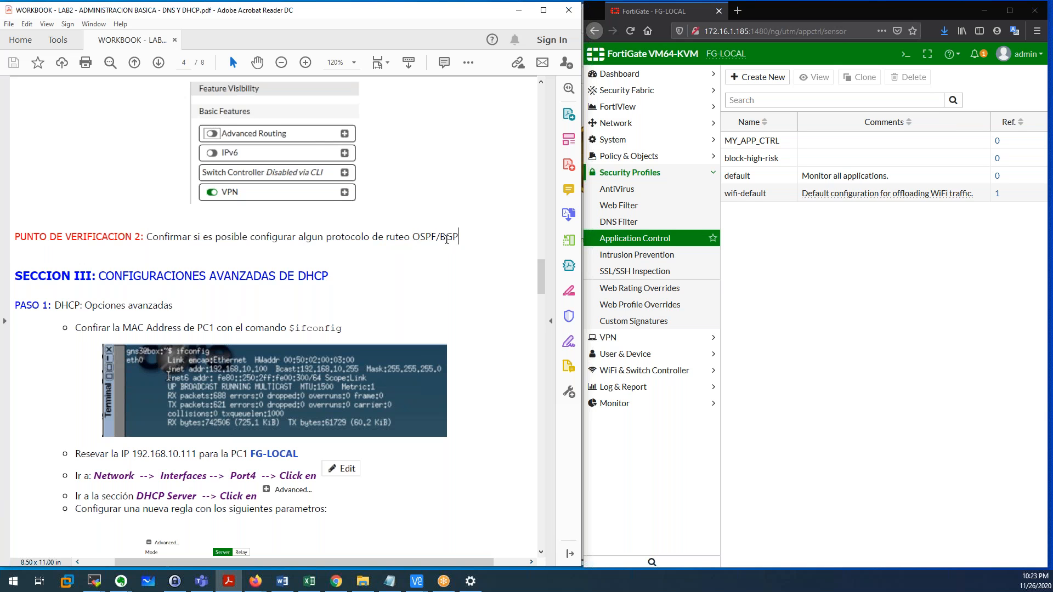
Switch Advanced Routing off in Feature Visibility, apply, and check the Network menu's routing entries.
{"action": "left_click", "coordinate": [640, 161]}
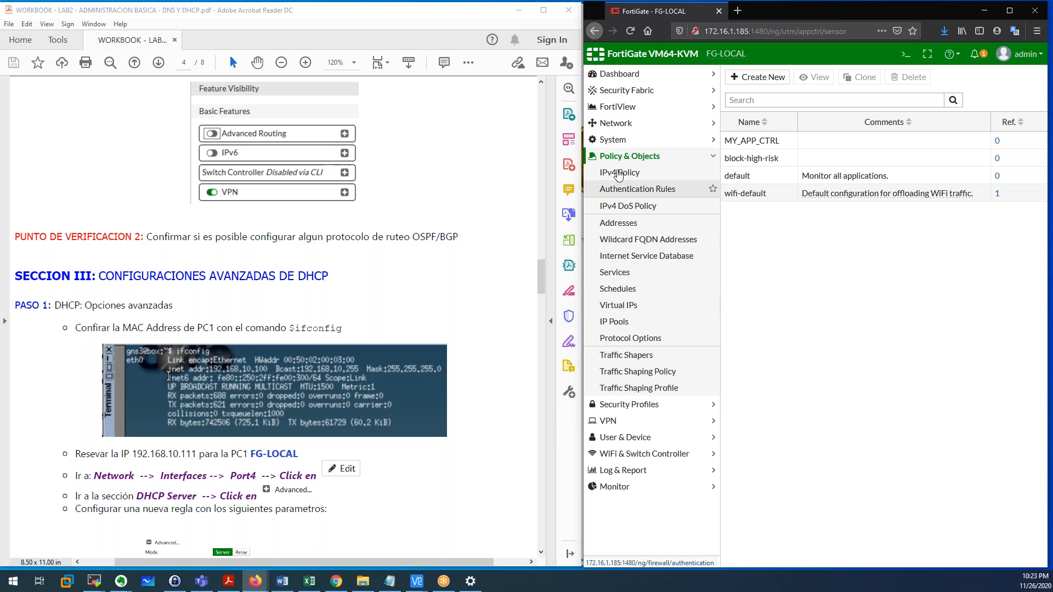
{"action": "left_click", "coordinate": [618, 140]}
{"action": "left_click", "coordinate": [648, 305]}
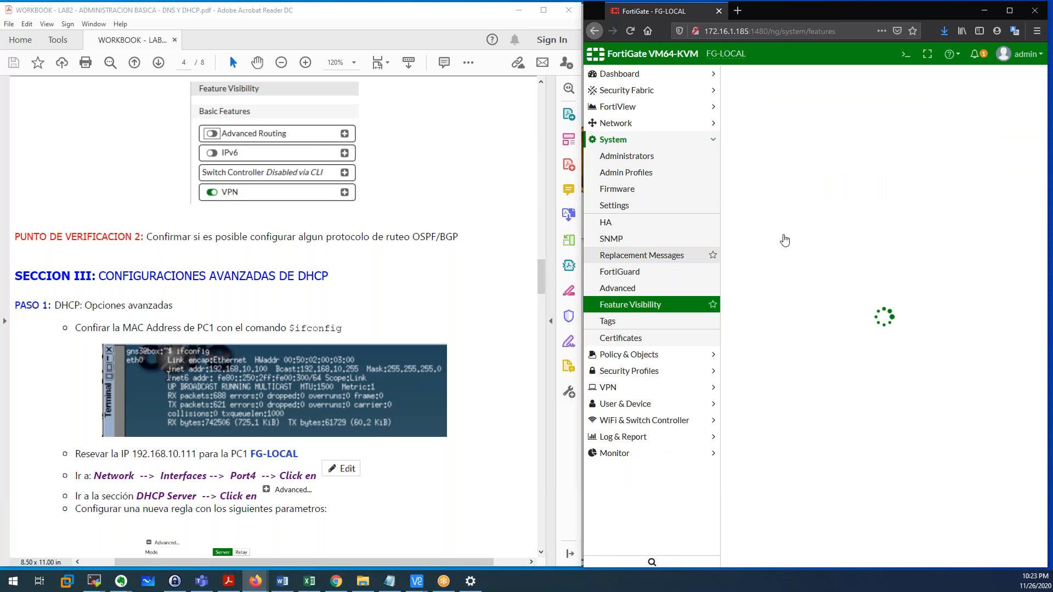
{"action": "left_click", "coordinate": [742, 119]}
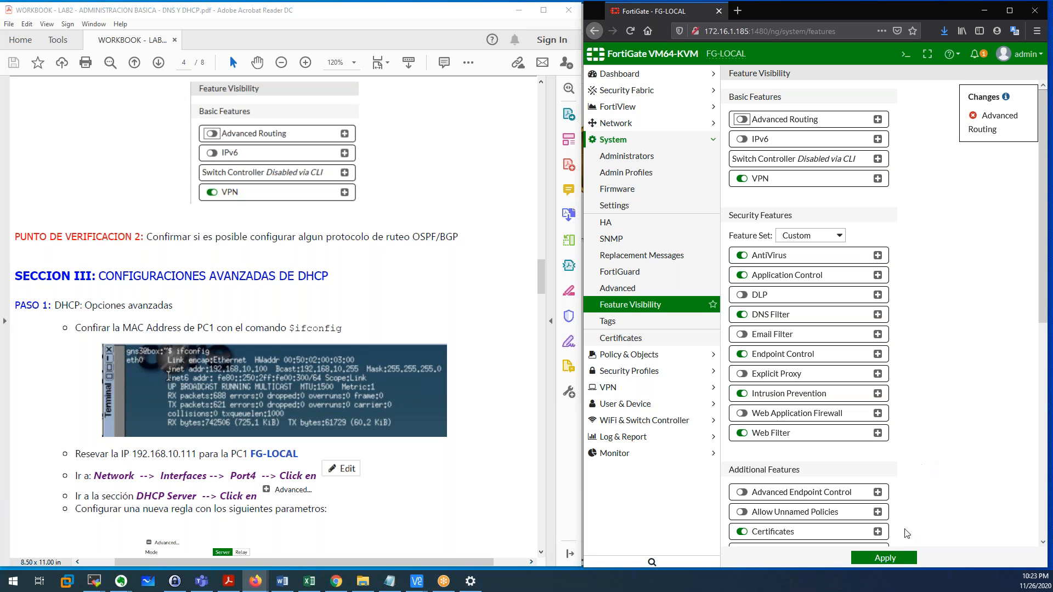
{"action": "left_click", "coordinate": [897, 559]}
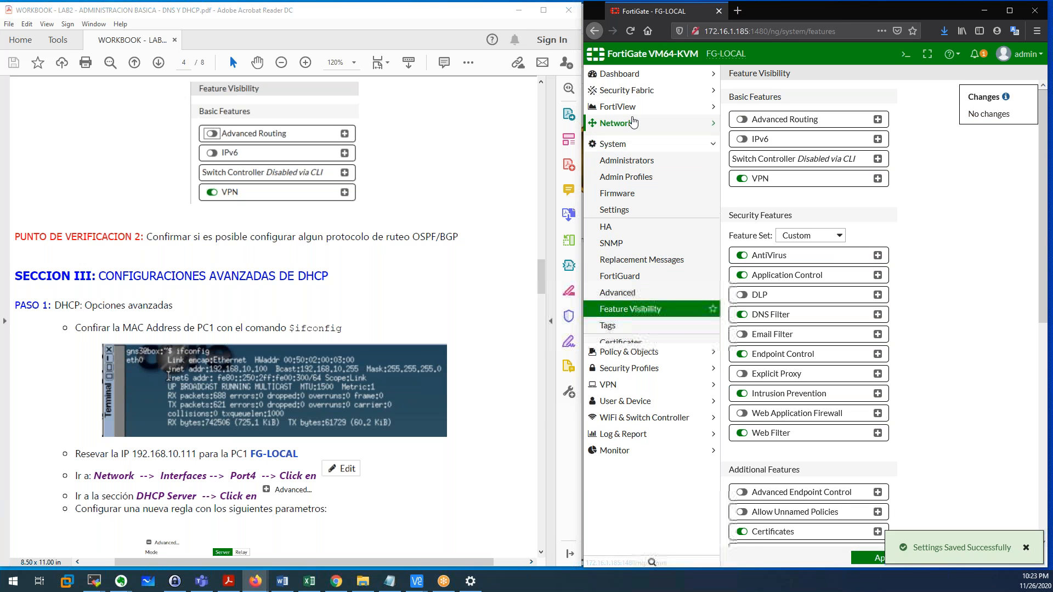
{"action": "left_click", "coordinate": [617, 123]}
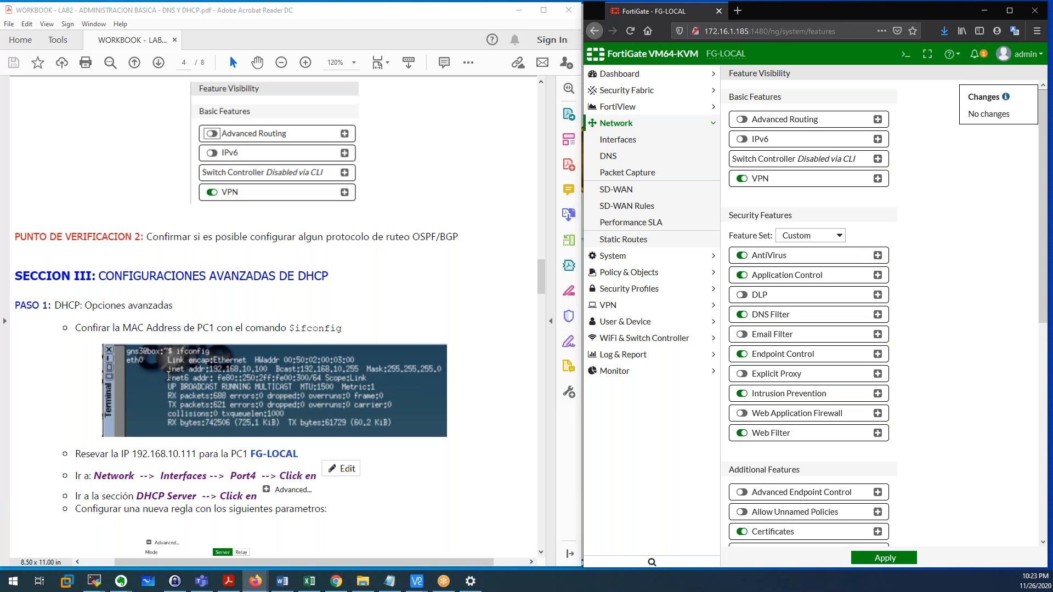
Run 'config router ospf' at the FG-LOCAL # prompt in the CLI session.
{"action": "key", "text": "alt+Tab"}
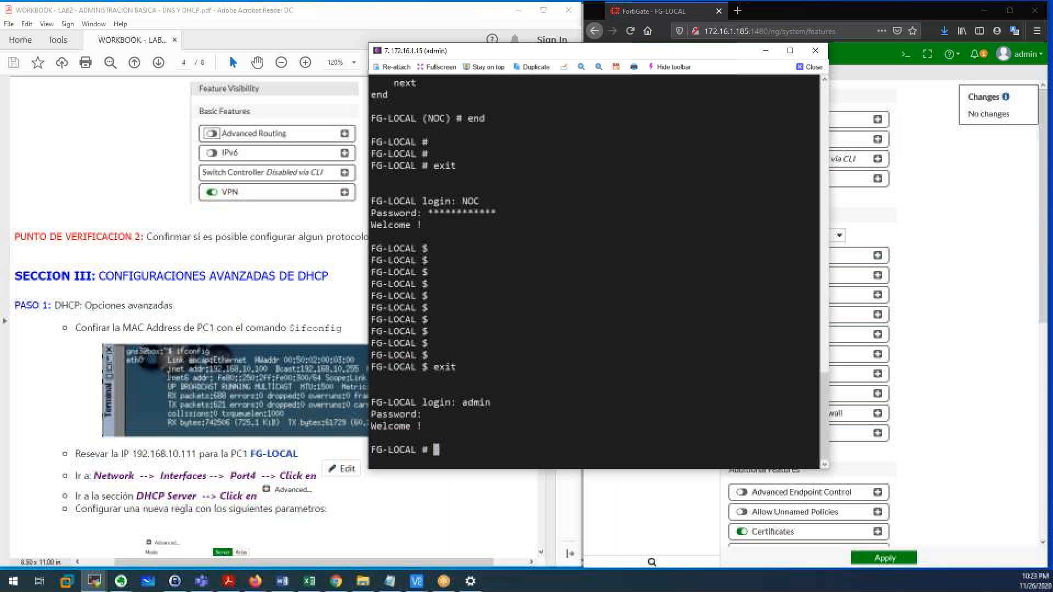
{"action": "key", "text": "Return"}
{"action": "key", "text": "Return"}
{"action": "key", "text": "Return"}
{"action": "key", "text": "Return"}
{"action": "key", "text": "Return"}
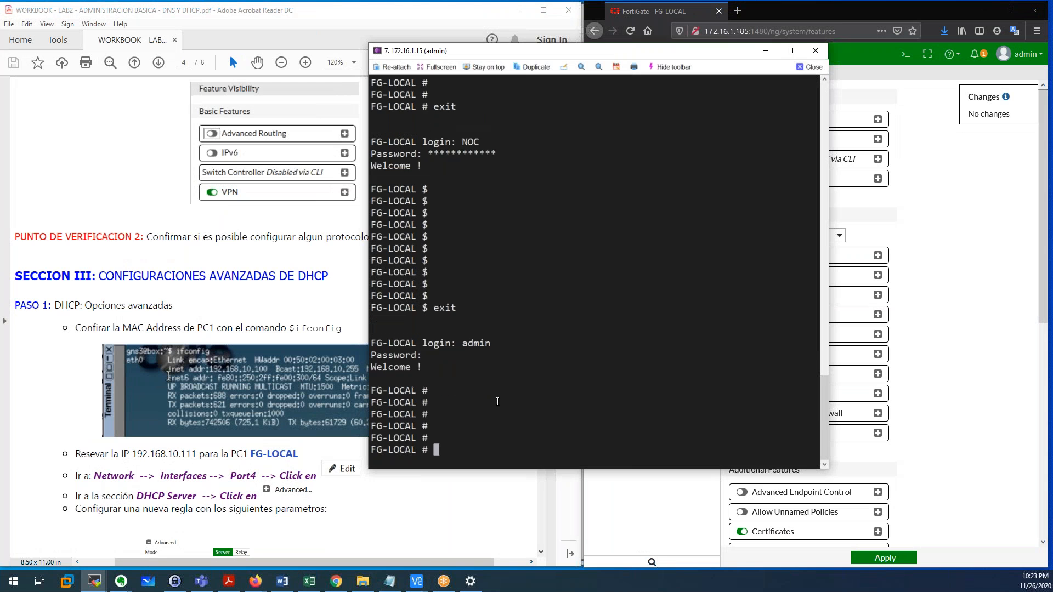
{"action": "type", "text": "config router bgp"}
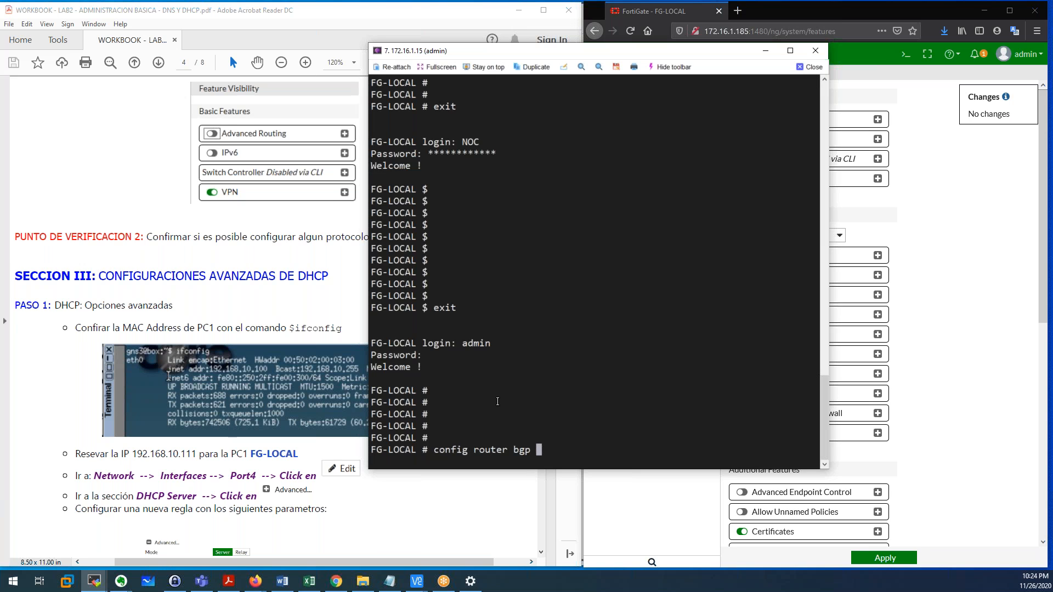
{"action": "key", "text": "BackSpace"}
{"action": "key", "text": "BackSpace"}
{"action": "key", "text": "BackSpace"}
{"action": "type", "text": "ospf"}
{"action": "key", "text": "Return"}
{"action": "key", "text": "Return"}
{"action": "key", "text": "Return"}
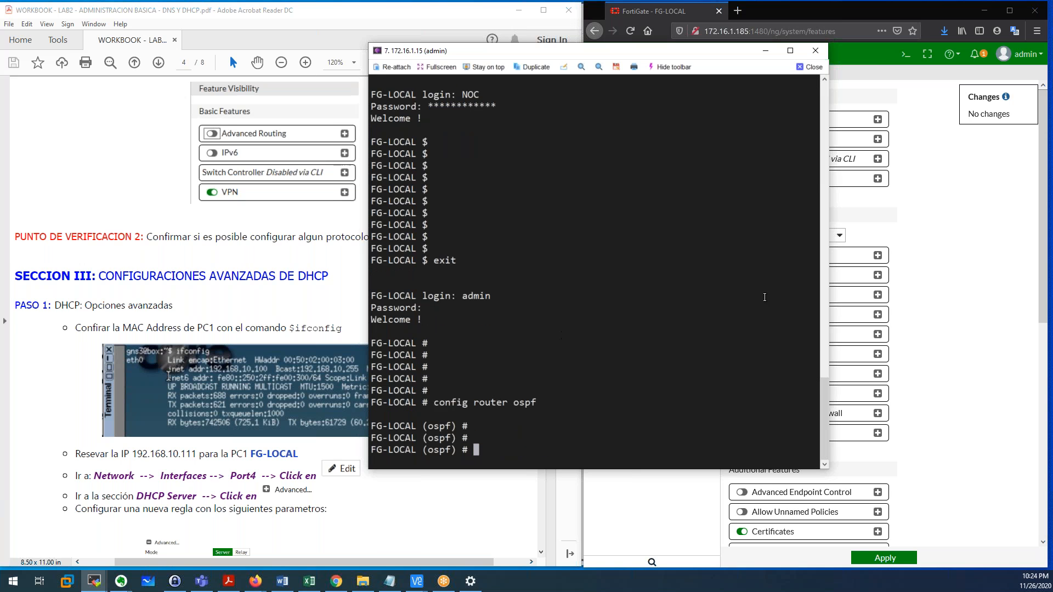
Re-apply the Feature Visibility settings with Advanced Routing still off.
{"action": "left_click", "coordinate": [927, 336]}
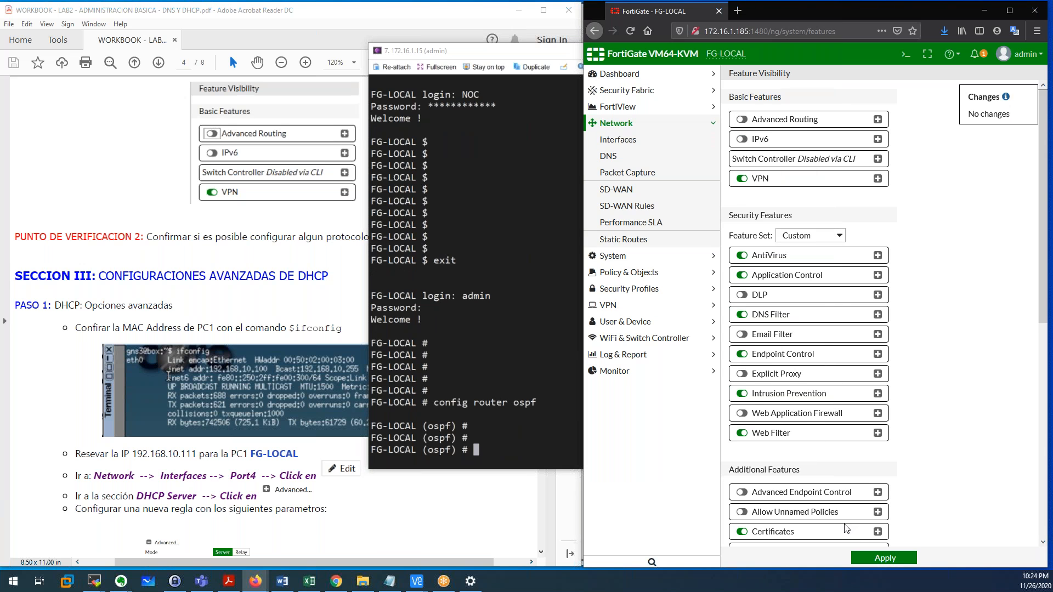
{"action": "left_click", "coordinate": [885, 558]}
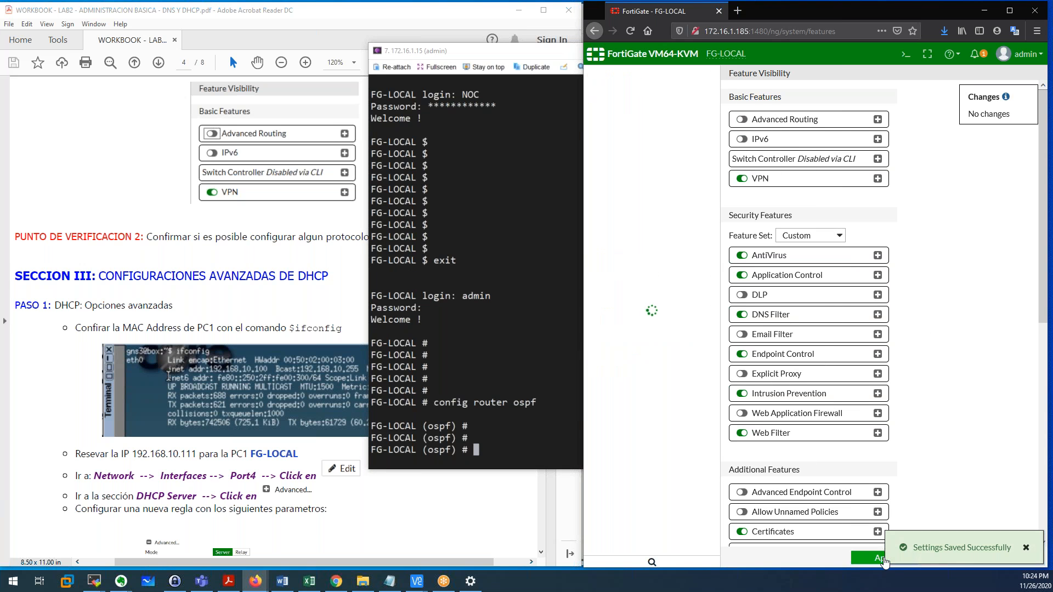
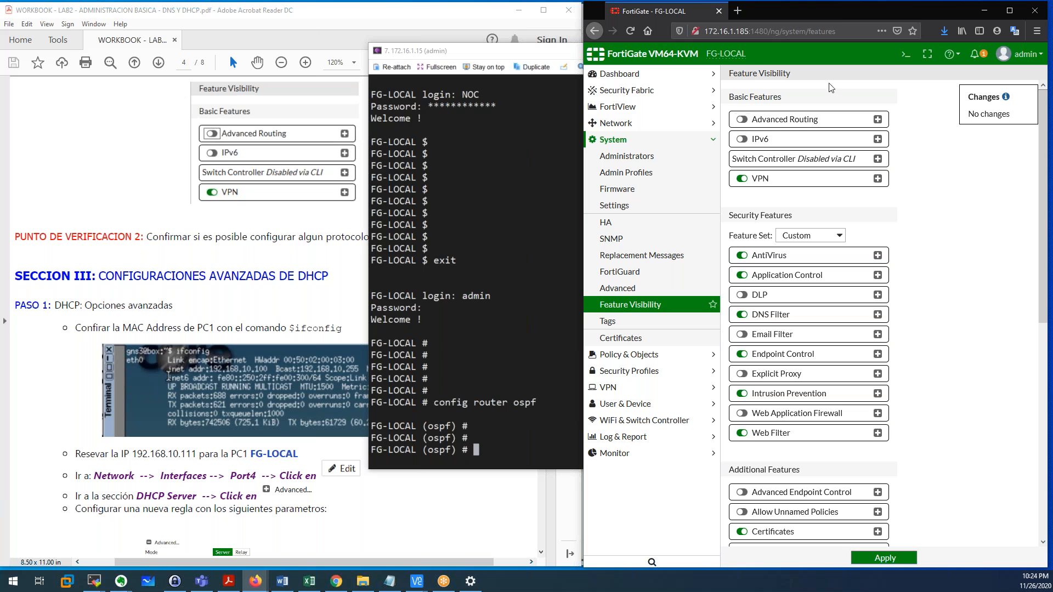
Exit OSPF configuration with 'end' in the CLI, then apply the Feature Visibility settings.
{"action": "left_click_drag", "start_coordinate": [790, 76], "coordinate": [729, 75]}
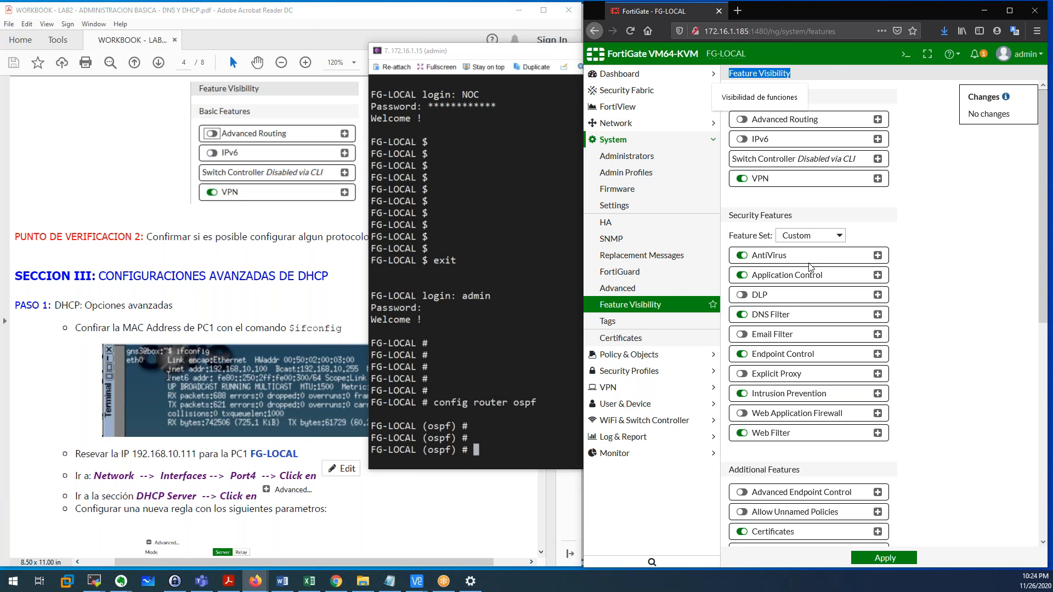
{"action": "left_click", "coordinate": [549, 298]}
{"action": "type", "text": "end"}
{"action": "key", "text": "Return"}
{"action": "left_click", "coordinate": [974, 302]}
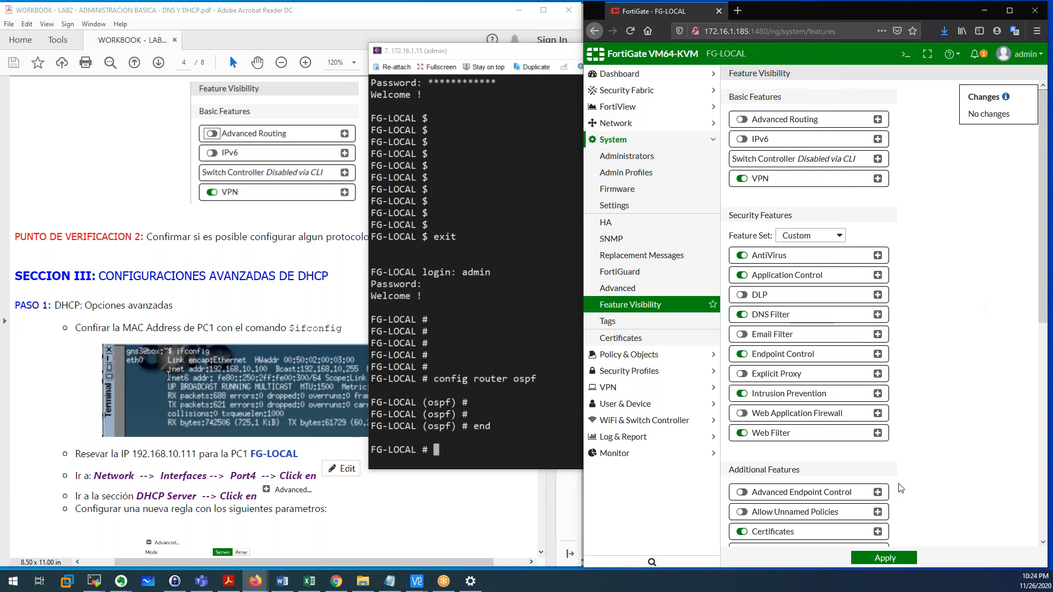
{"action": "left_click", "coordinate": [900, 560]}
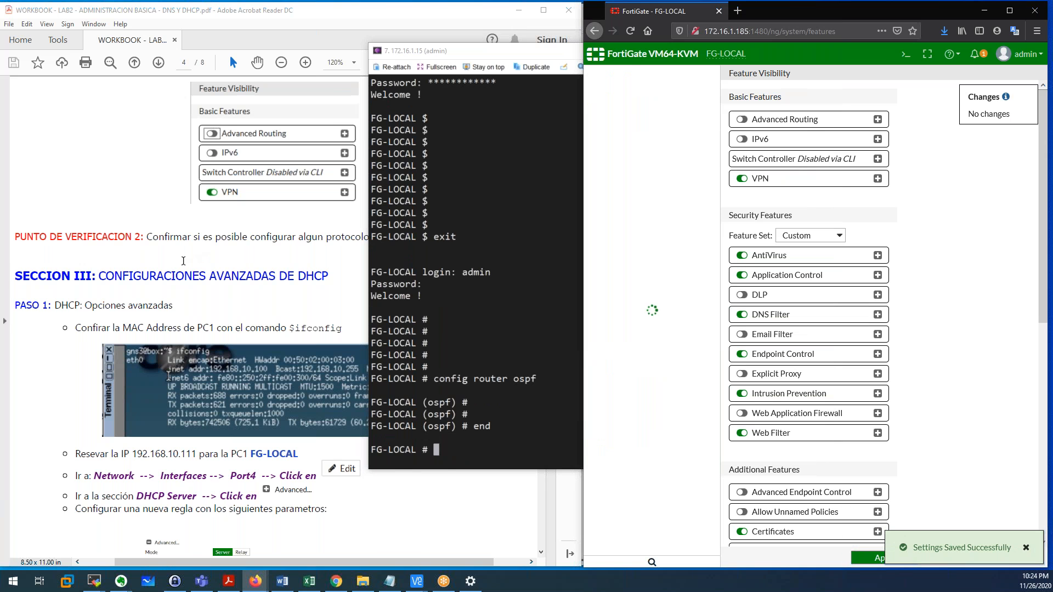
{"action": "left_click", "coordinate": [183, 261]}
Scroll the workbook to Section III's 'DHCP: Opciones avanzadas' step and open Network > Interfaces.
{"action": "scroll", "coordinate": [183, 261], "scroll_direction": "down", "scroll_amount": 1}
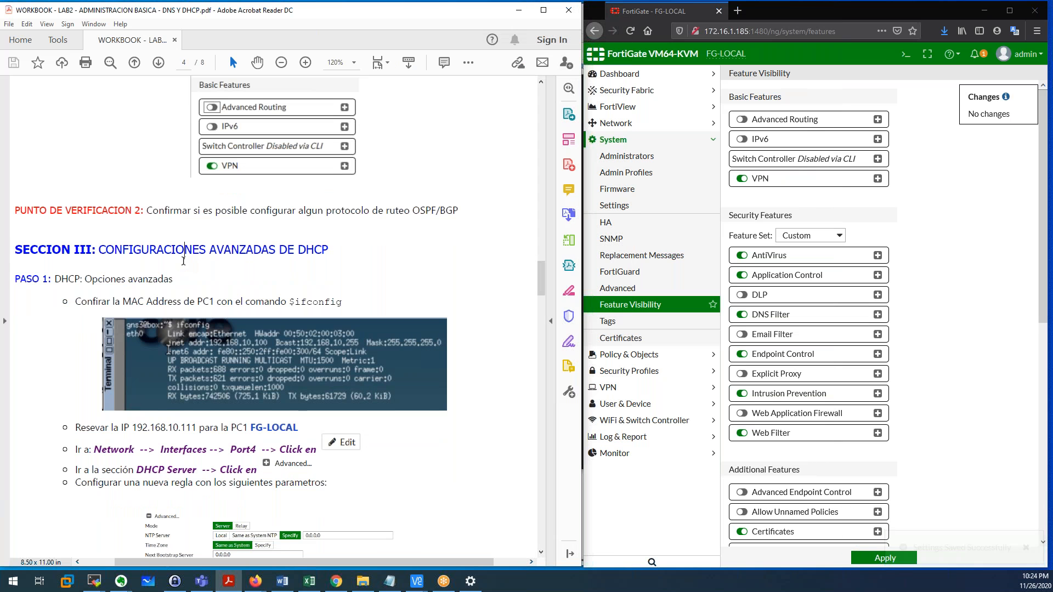
{"action": "scroll", "coordinate": [183, 261], "scroll_direction": "down", "scroll_amount": 3}
{"action": "left_click_drag", "start_coordinate": [18, 172], "coordinate": [244, 177]}
{"action": "left_click", "coordinate": [197, 180]}
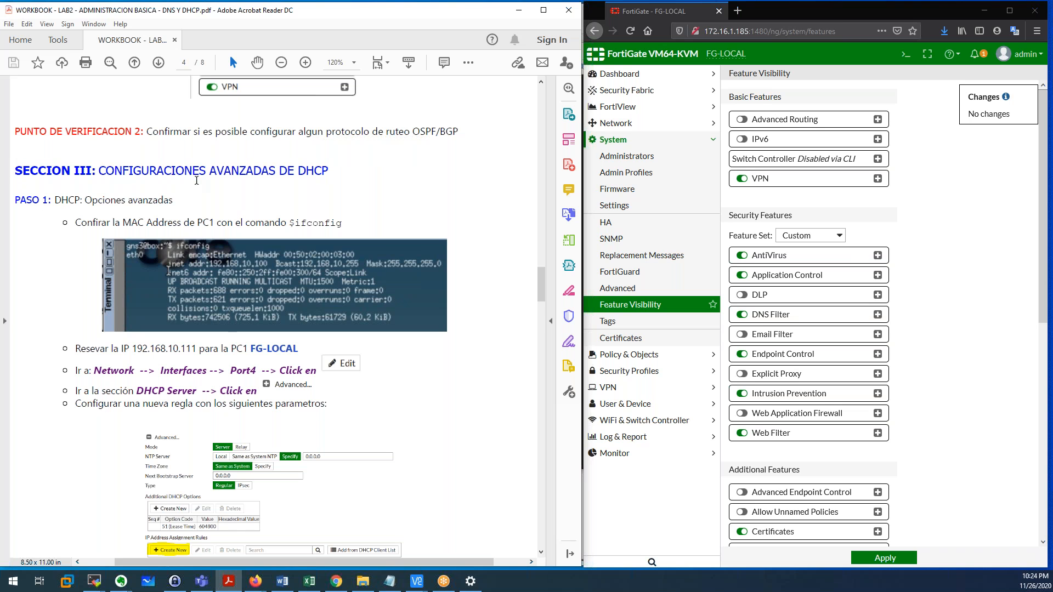
{"action": "left_click_drag", "start_coordinate": [57, 200], "coordinate": [173, 201]}
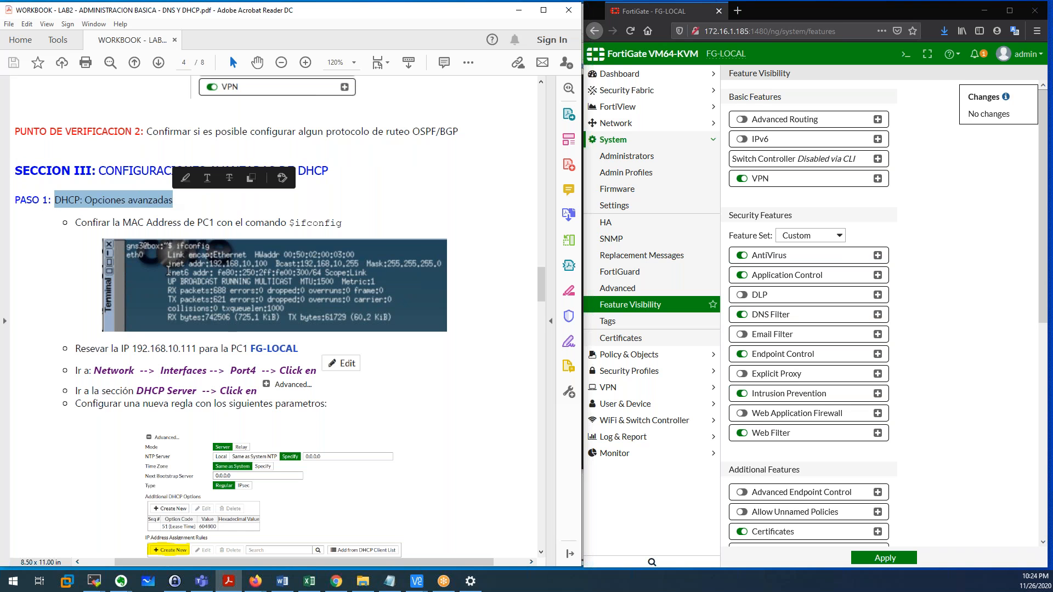
{"action": "left_click", "coordinate": [66, 219]}
{"action": "scroll", "coordinate": [66, 219], "scroll_direction": "down", "scroll_amount": 1}
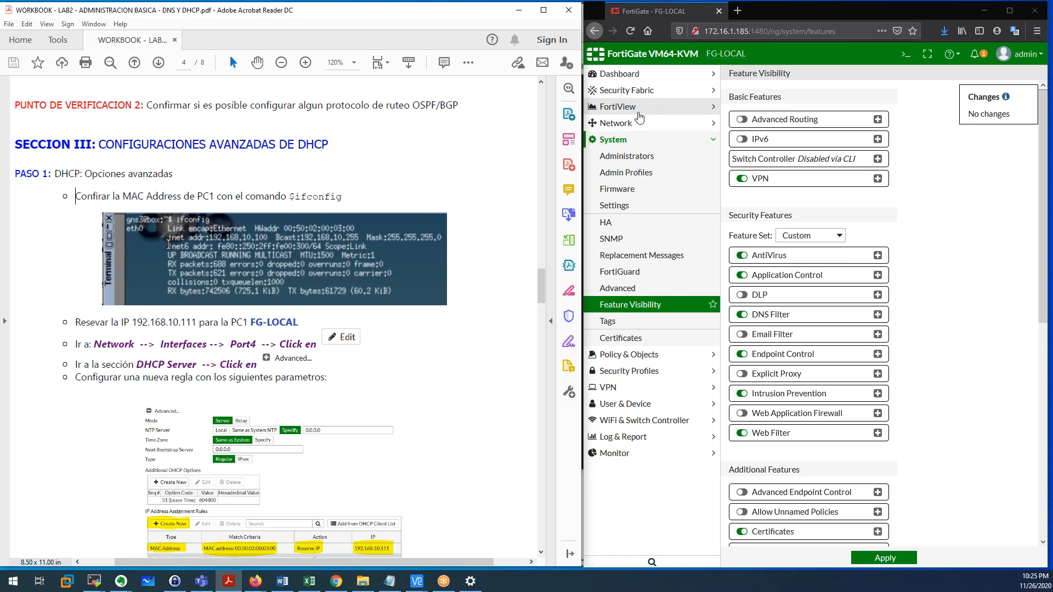
{"action": "left_click", "coordinate": [616, 124]}
{"action": "left_click", "coordinate": [623, 140]}
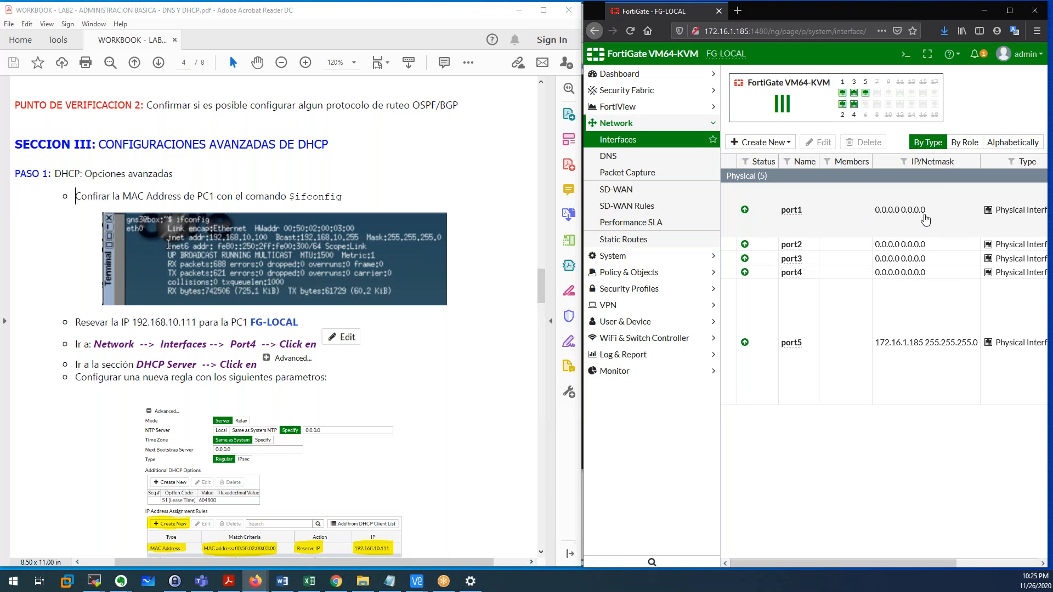
Check port1's IP settings and locate the Port 4 LAN area on the workbook topology.
{"action": "left_click_drag", "start_coordinate": [929, 212], "coordinate": [882, 221]}
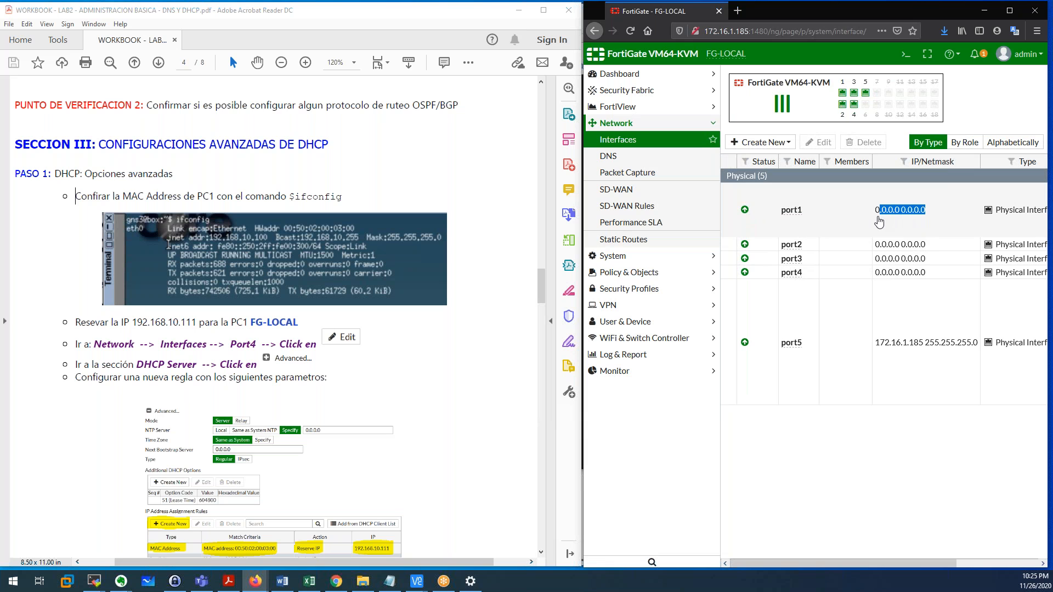
{"action": "double_click", "coordinate": [830, 222]}
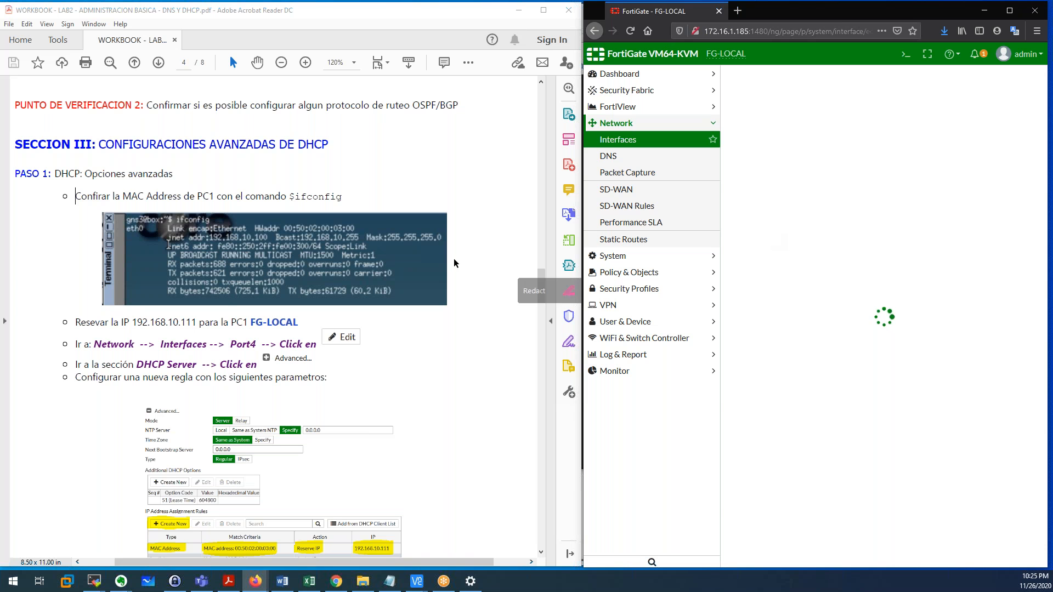
{"action": "scroll", "coordinate": [515, 202], "scroll_direction": "up", "scroll_amount": 5}
{"action": "left_click_drag", "start_coordinate": [539, 277], "coordinate": [547, 128]}
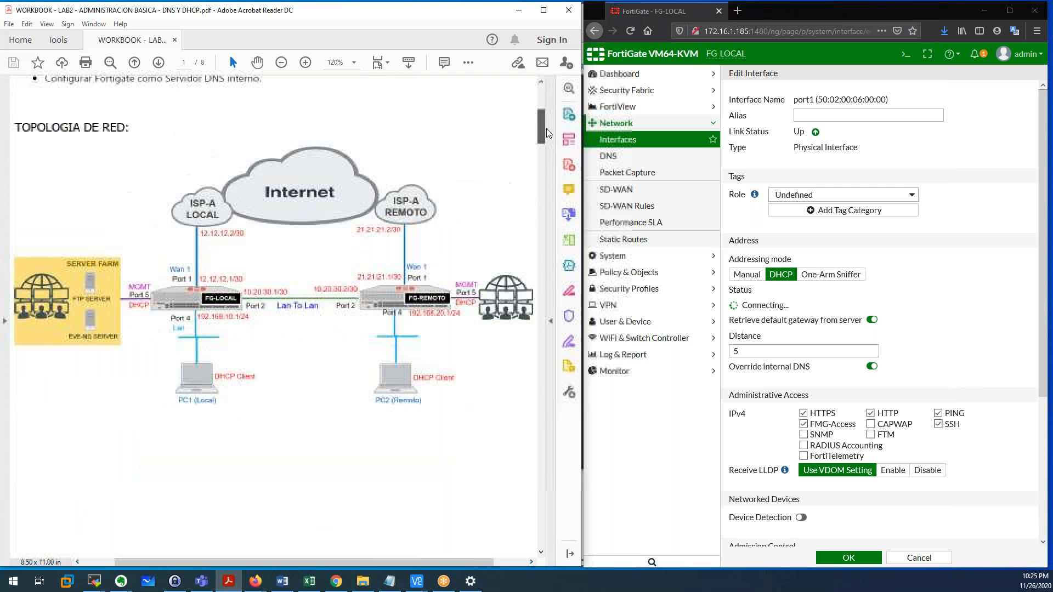
{"action": "left_click_drag", "start_coordinate": [170, 318], "coordinate": [208, 339]}
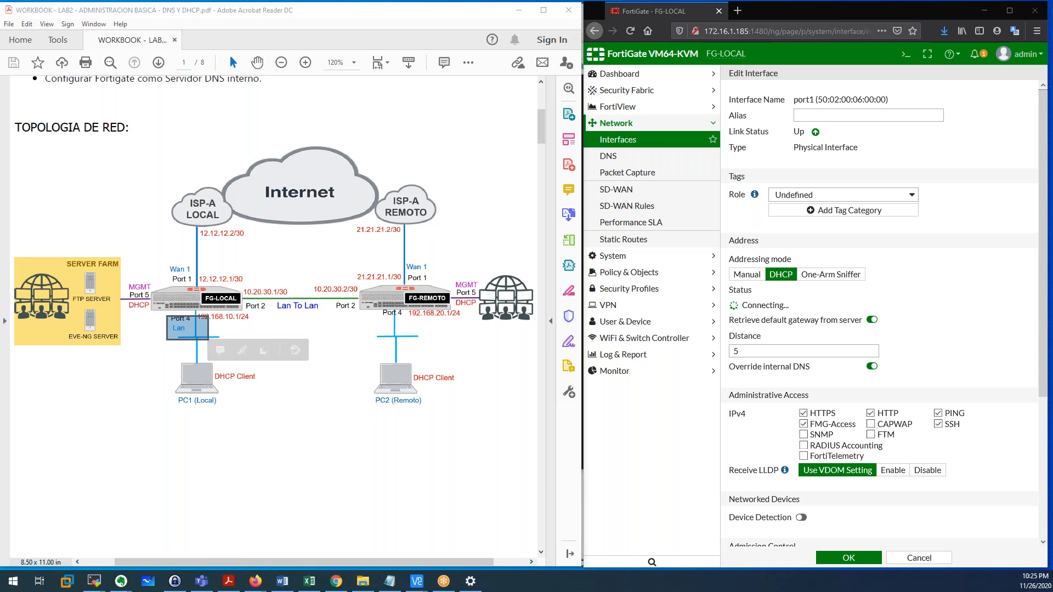
{"action": "key", "text": "super+d"}
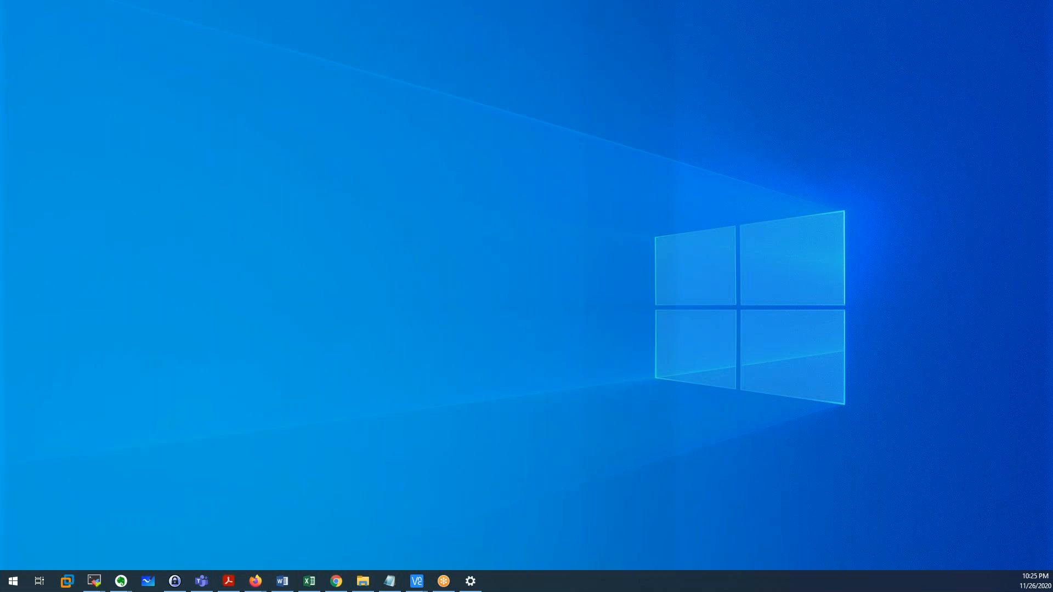
{"action": "key", "text": "super+d"}
{"action": "key", "text": "super+d"}
{"action": "key", "text": "super+d"}
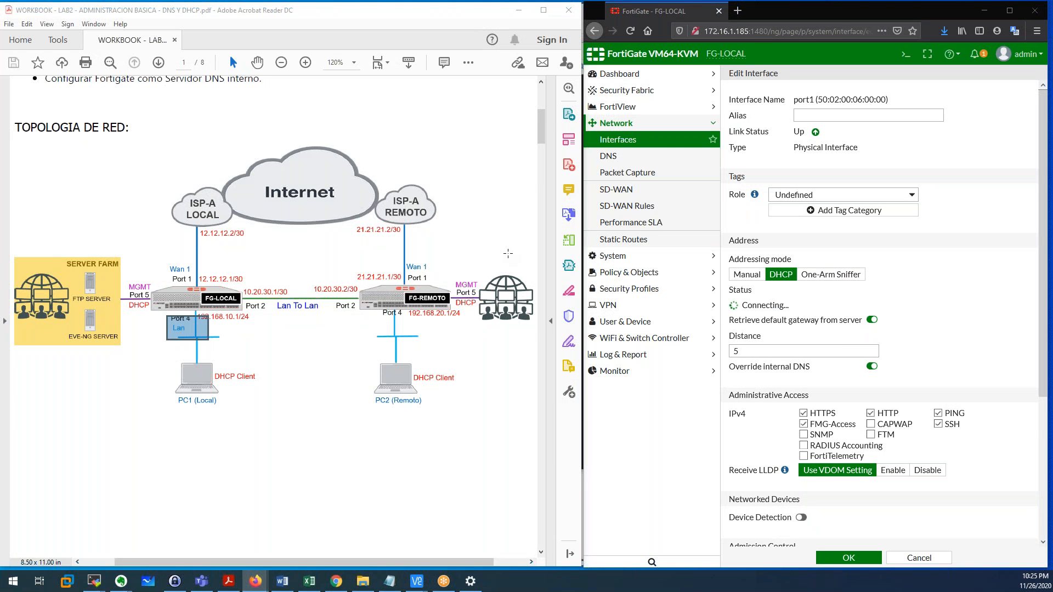
Return to the interface list, note PC1 on the diagram, and select port4.
{"action": "left_click", "coordinate": [653, 141]}
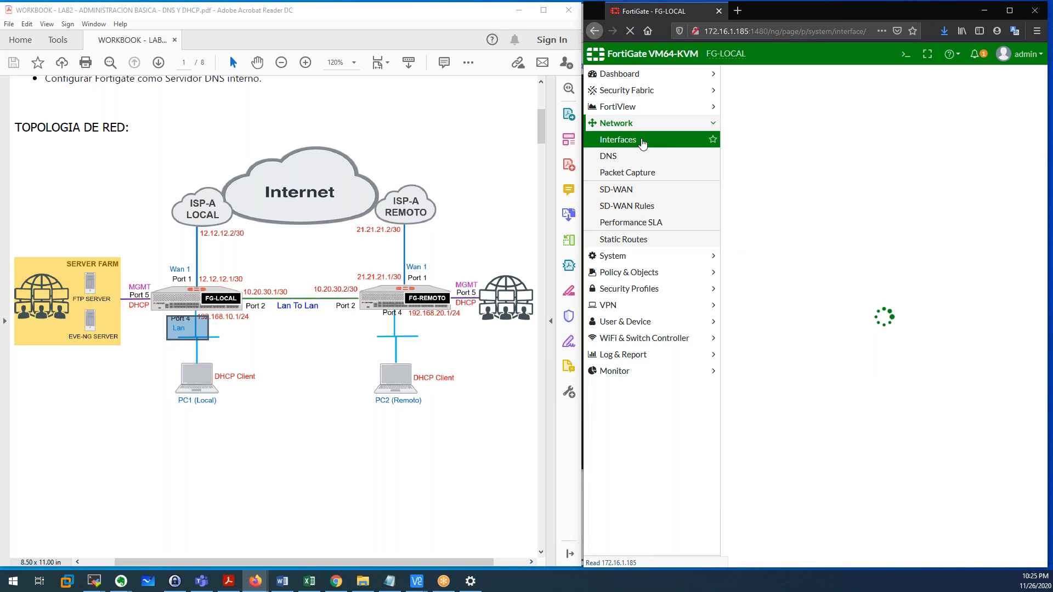
{"action": "left_click", "coordinate": [184, 373]}
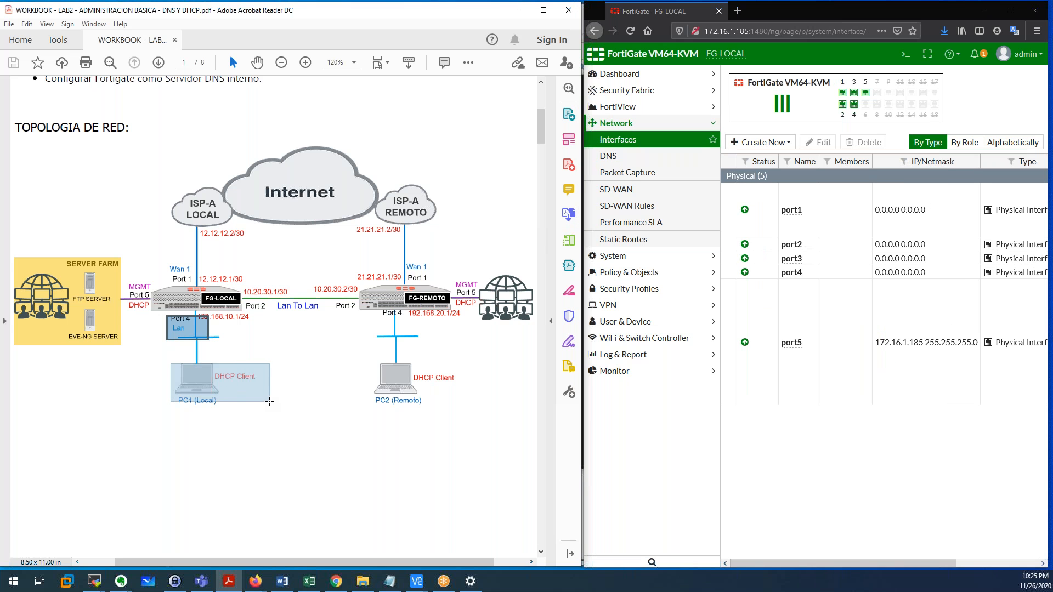
{"action": "scroll", "coordinate": [251, 399], "scroll_direction": "down", "scroll_amount": 20}
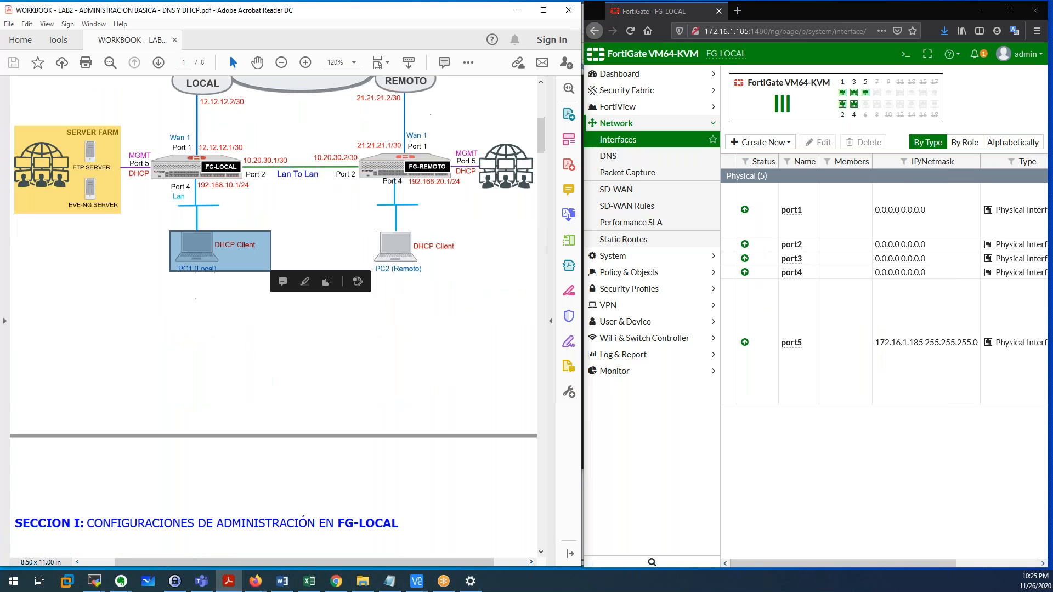
{"action": "scroll", "coordinate": [251, 399], "scroll_direction": "down", "scroll_amount": 15}
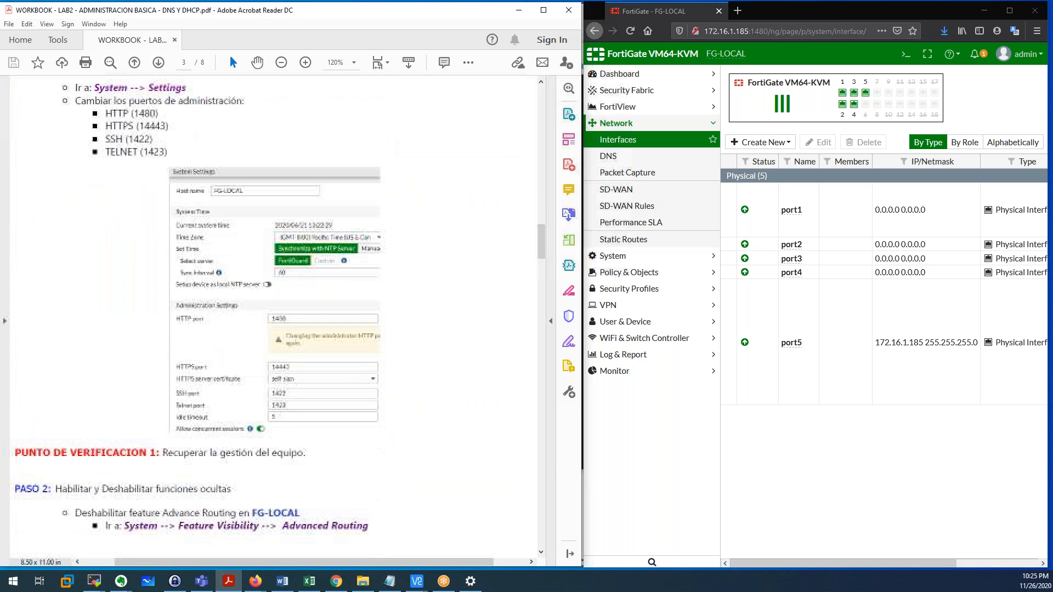
{"action": "scroll", "coordinate": [140, 271], "scroll_direction": "down", "scroll_amount": 5}
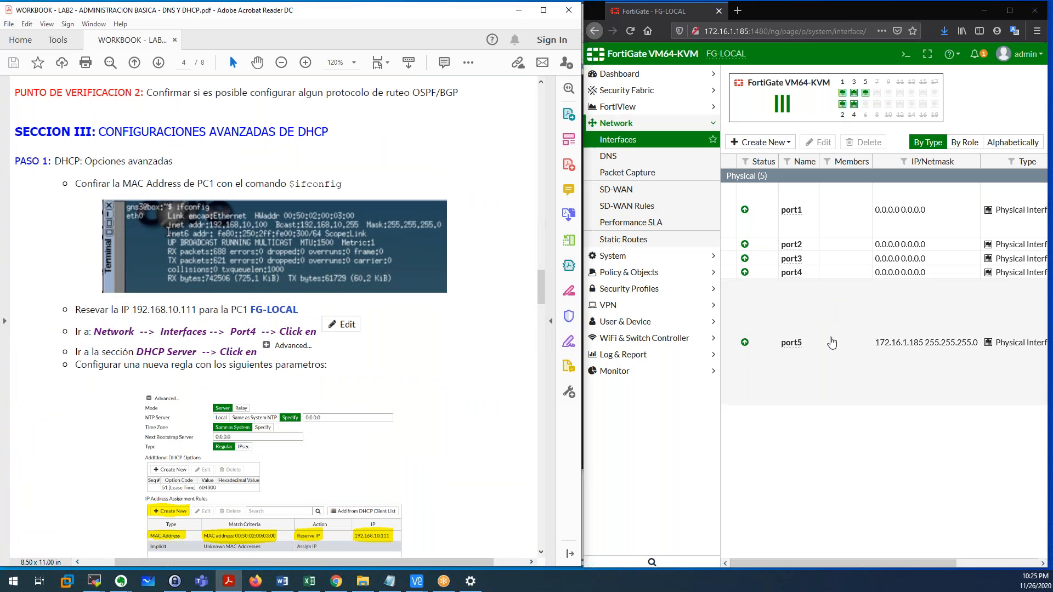
{"action": "left_click", "coordinate": [812, 273]}
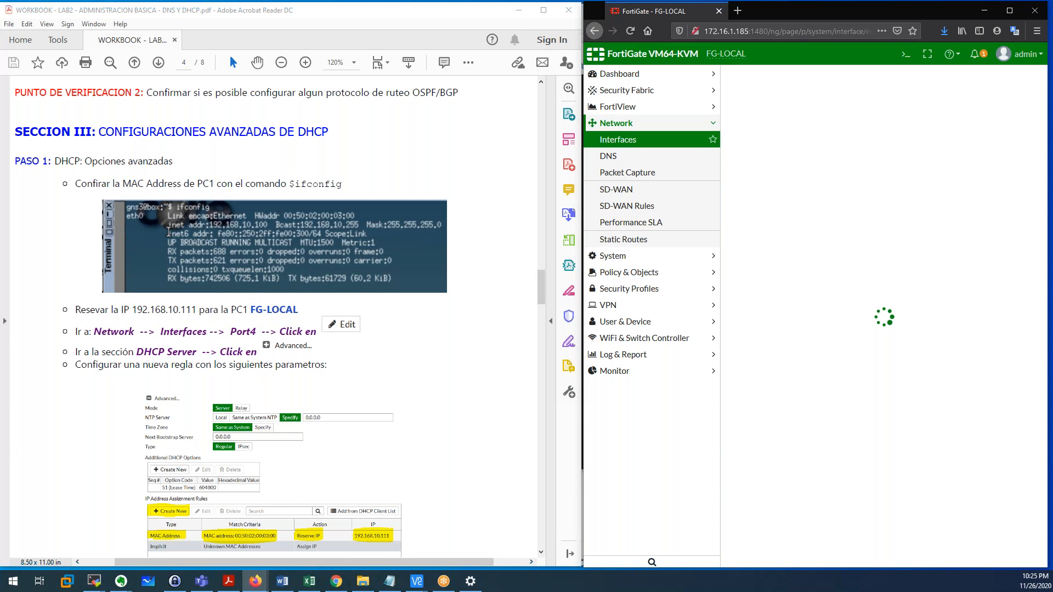
Set port4's IP/Network Mask to 192.168.10.1/24.
{"action": "triple_click", "coordinate": [870, 273]}
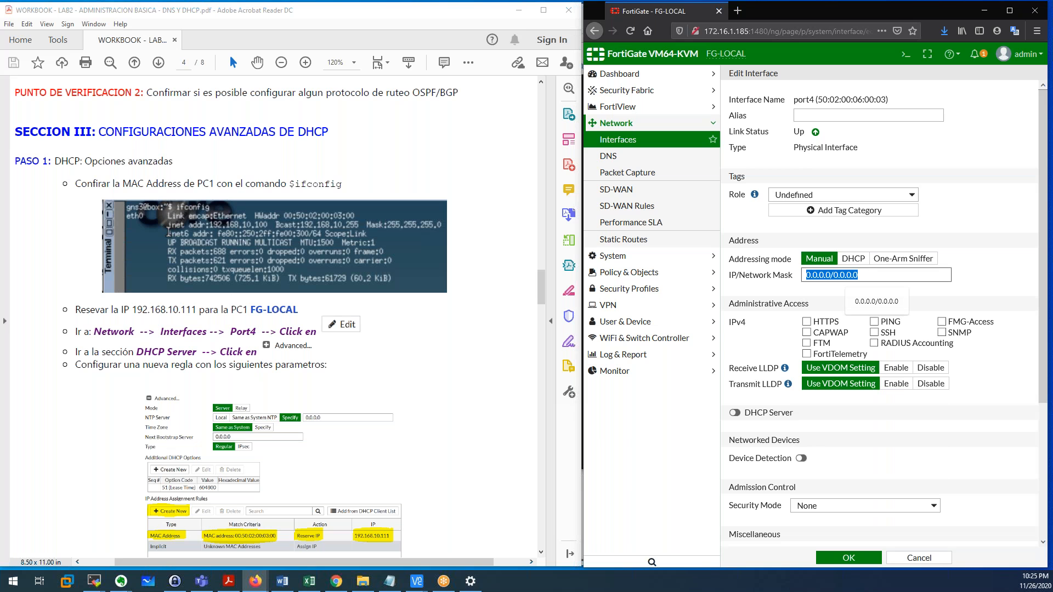
{"action": "type", "text": "19"}
{"action": "type", "text": ".1"}
{"action": "type", "text": "/24"}
{"action": "left_click", "coordinate": [982, 264]}
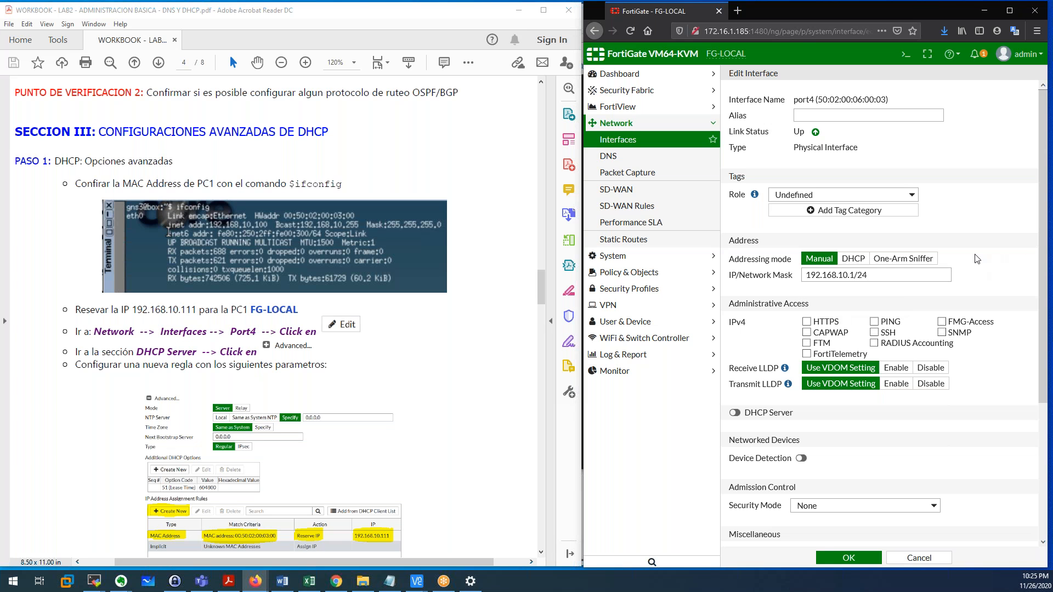
Allow HTTPS, PING and SSH management access on port4 and enable its DHCP server.
{"action": "scroll", "coordinate": [978, 259], "scroll_direction": "down", "scroll_amount": 2}
{"action": "scroll", "coordinate": [978, 259], "scroll_direction": "down", "scroll_amount": 1}
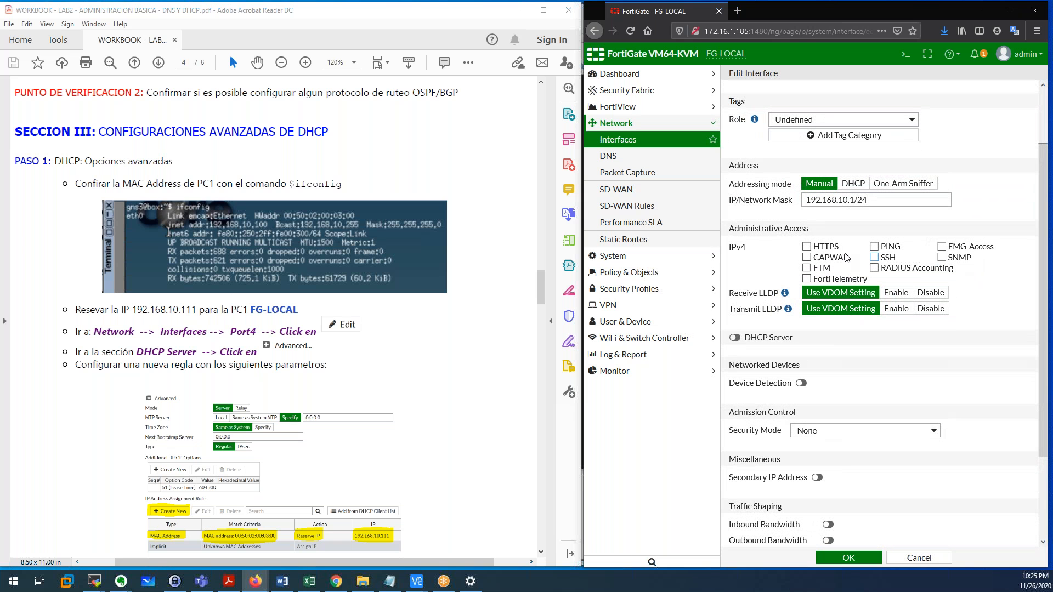
{"action": "left_click", "coordinate": [809, 248]}
{"action": "left_click", "coordinate": [876, 247]}
{"action": "scroll", "coordinate": [958, 365], "scroll_direction": "down", "scroll_amount": 1}
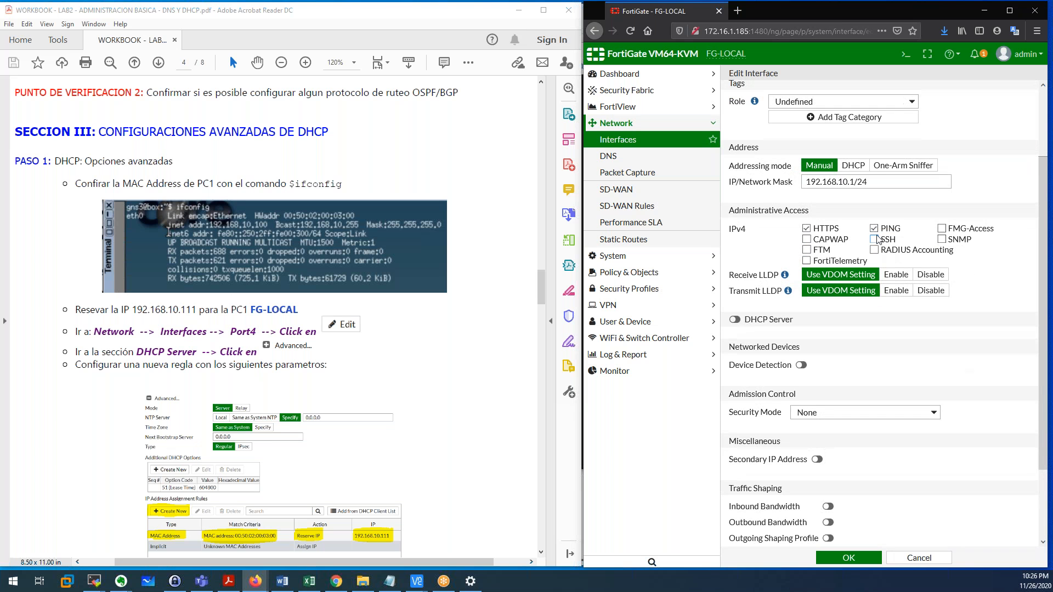
{"action": "left_click", "coordinate": [874, 240]}
{"action": "scroll", "coordinate": [959, 331], "scroll_direction": "down", "scroll_amount": 4}
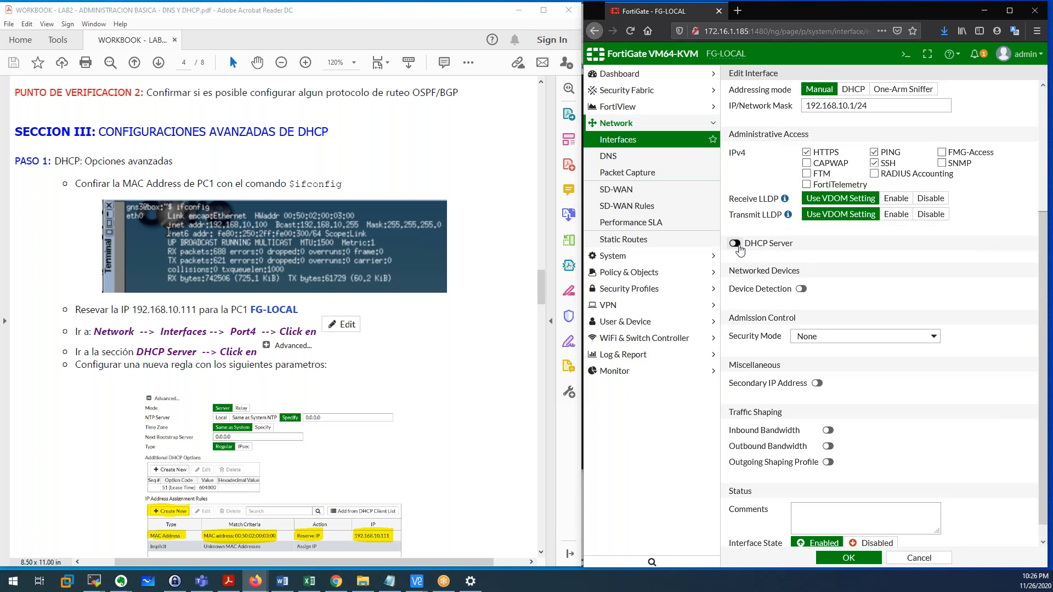
{"action": "left_click", "coordinate": [736, 244]}
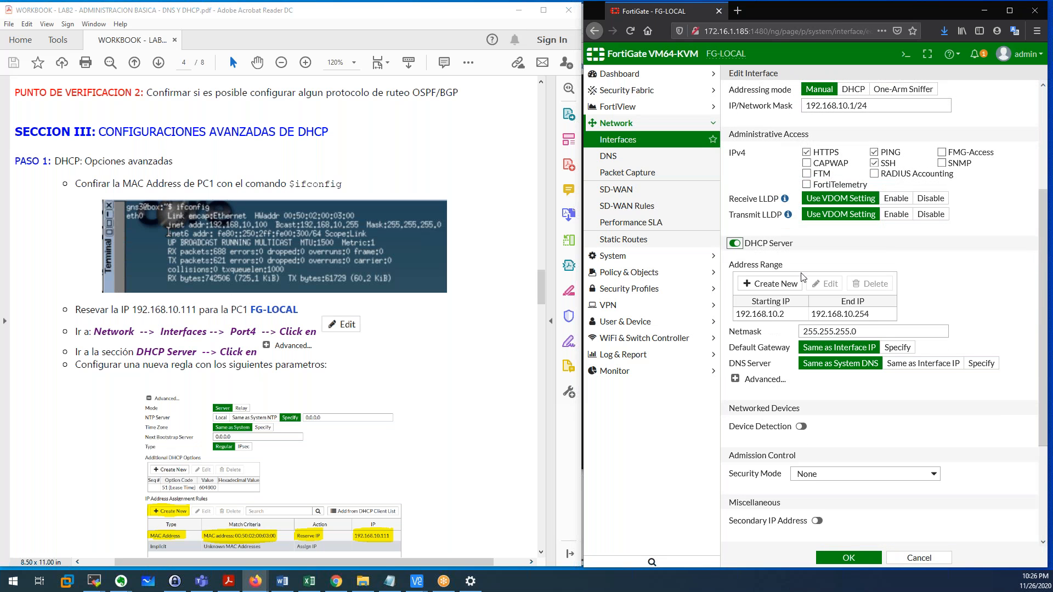
Change port4's DHCP range to 192.168.10.100–192.168.10.200 and save the interface.
{"action": "left_click", "coordinate": [795, 319]}
{"action": "left_click", "coordinate": [817, 317]}
{"action": "key", "text": "BackSpace"}
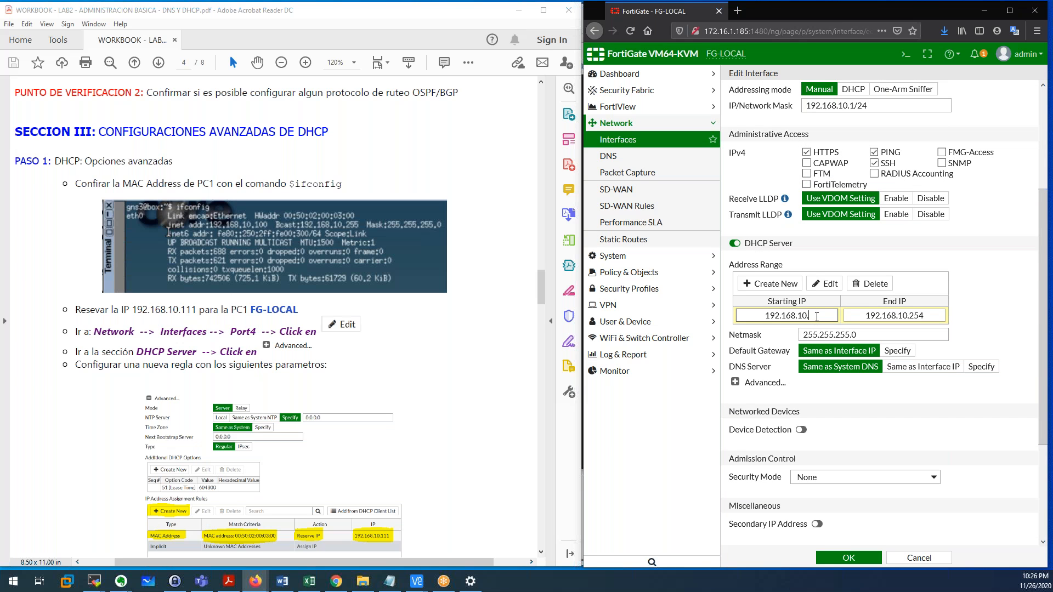
{"action": "type", "text": "100"}
{"action": "left_click", "coordinate": [930, 314]}
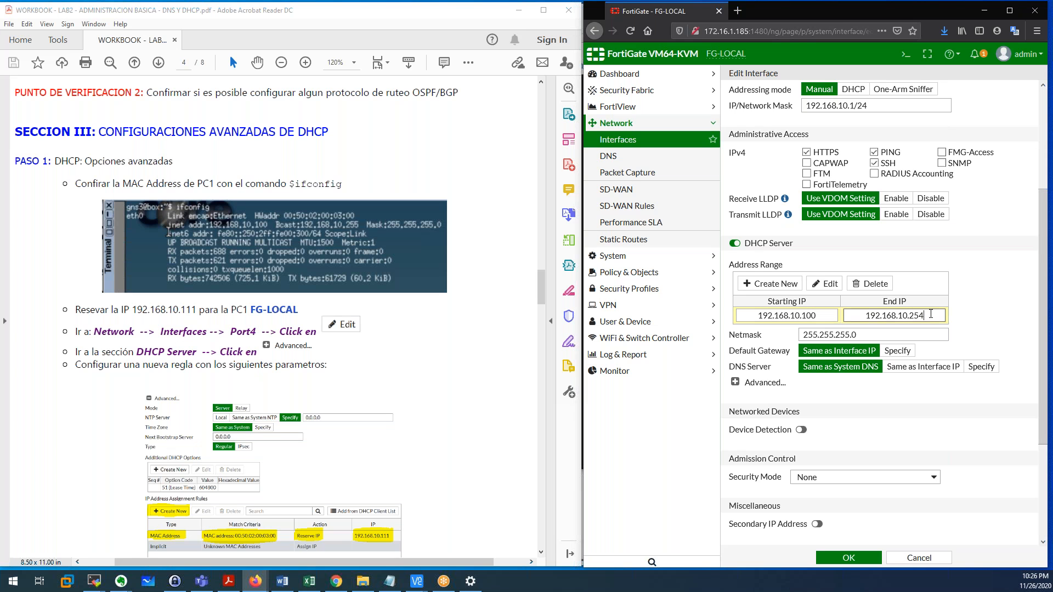
{"action": "key", "text": "BackSpace"}
{"action": "key", "text": "BackSpace"}
{"action": "type", "text": "00"}
{"action": "left_click", "coordinate": [976, 318]}
{"action": "scroll", "coordinate": [949, 340], "scroll_direction": "down", "scroll_amount": 1}
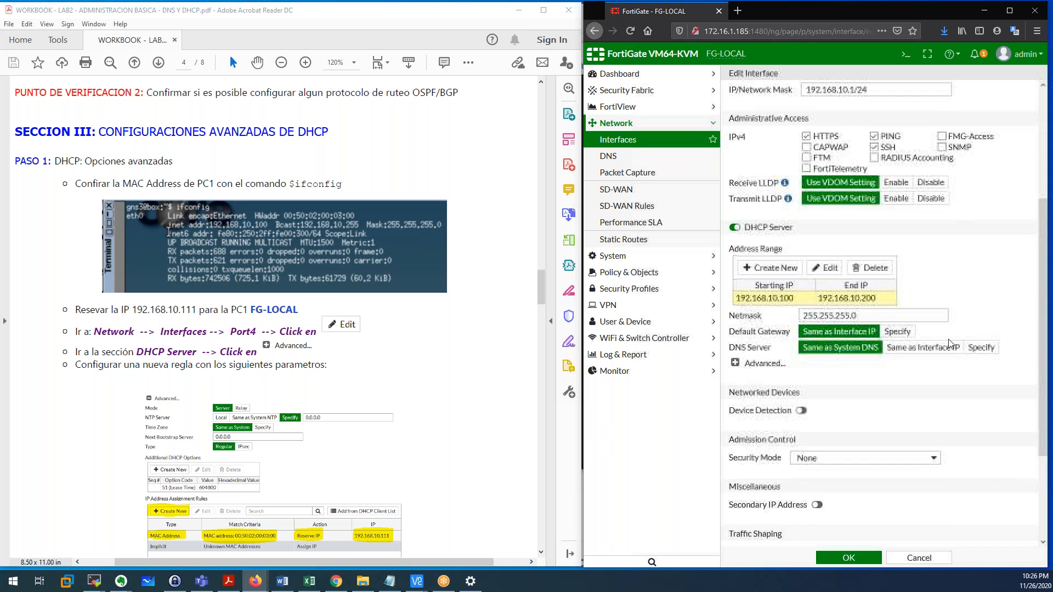
{"action": "scroll", "coordinate": [886, 391], "scroll_direction": "down", "scroll_amount": 1}
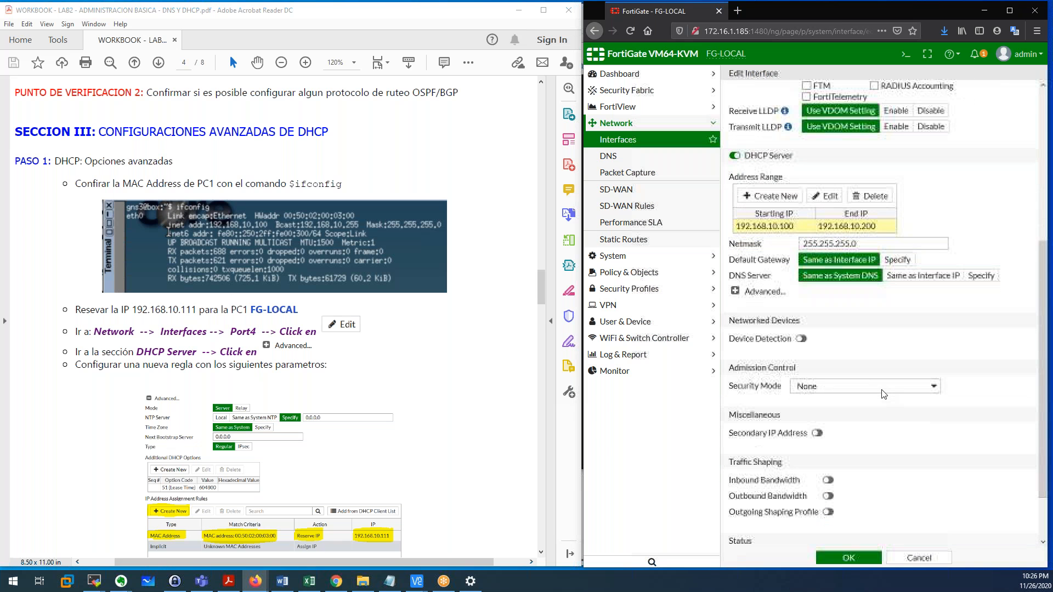
{"action": "left_click", "coordinate": [842, 558]}
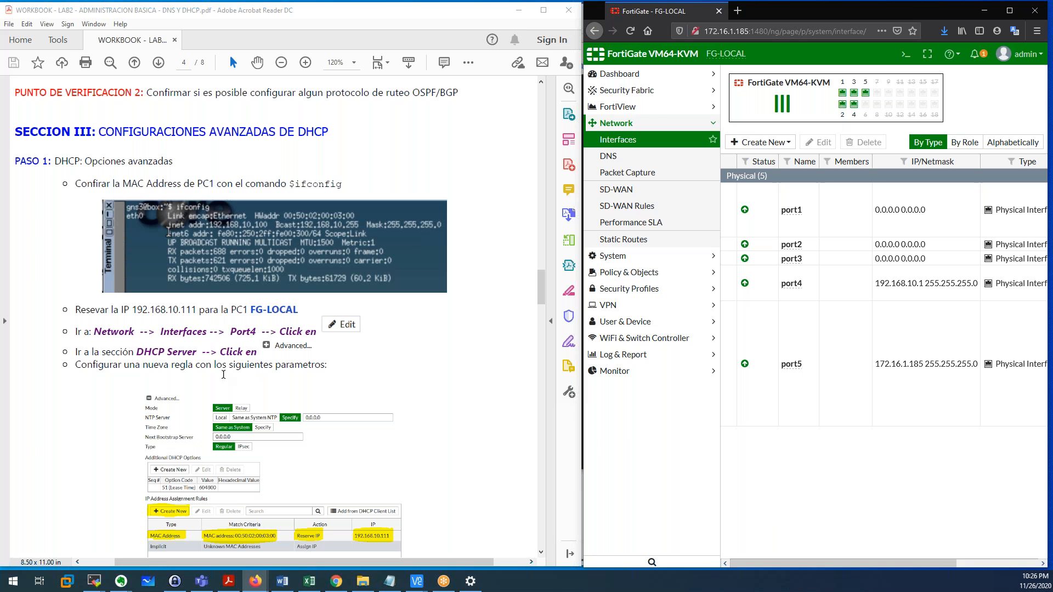
Review the workbook's IP reservation and MAC confirmation steps, then raise PC1's VNC window.
{"action": "left_click_drag", "start_coordinate": [75, 311], "coordinate": [262, 311]}
{"action": "left_click", "coordinate": [125, 319]}
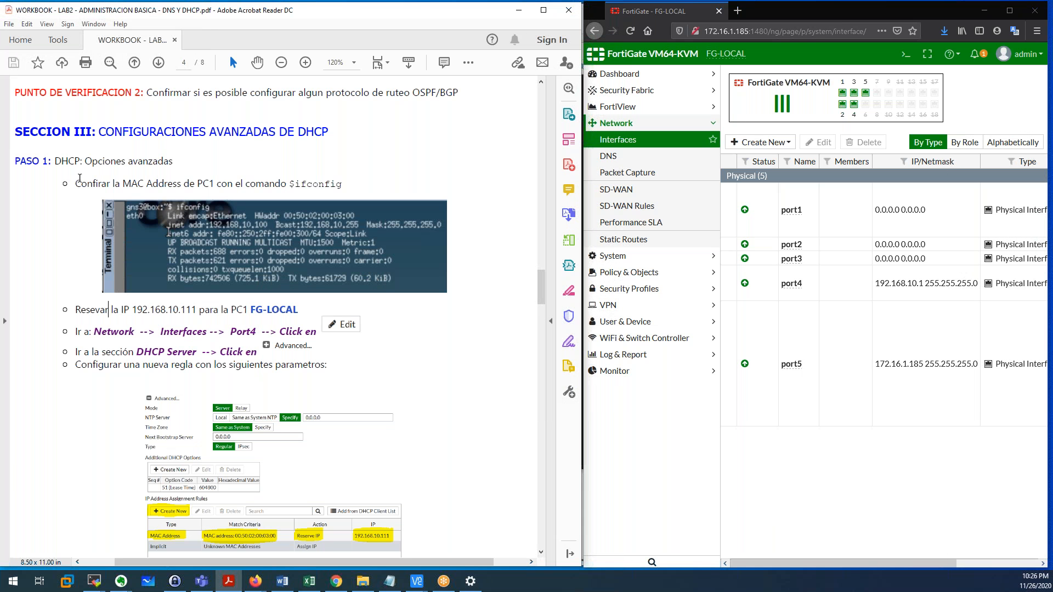
{"action": "left_click_drag", "start_coordinate": [78, 177], "coordinate": [358, 186]}
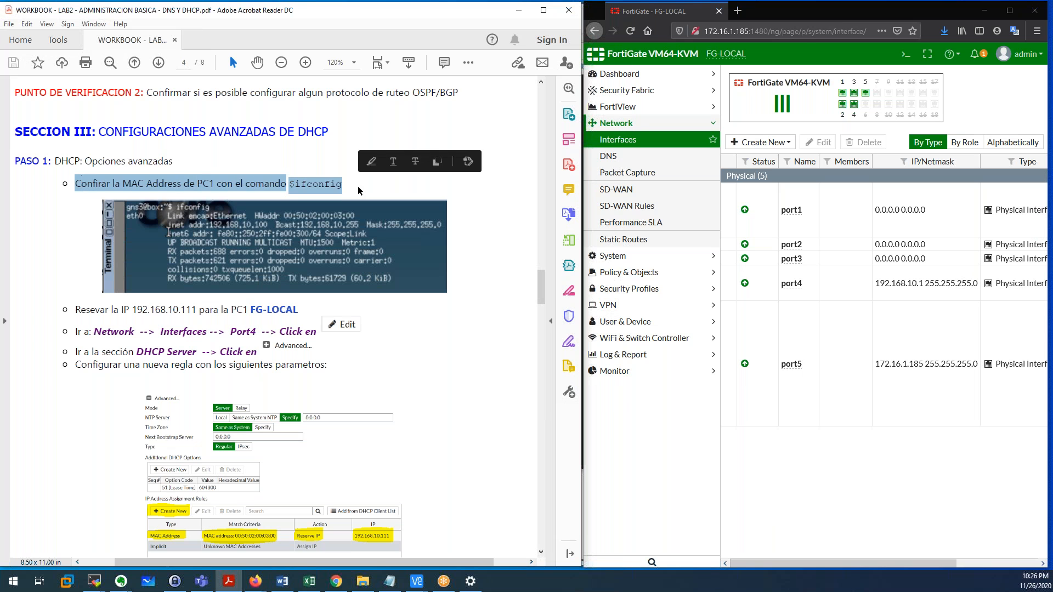
{"action": "left_click", "coordinate": [383, 367]}
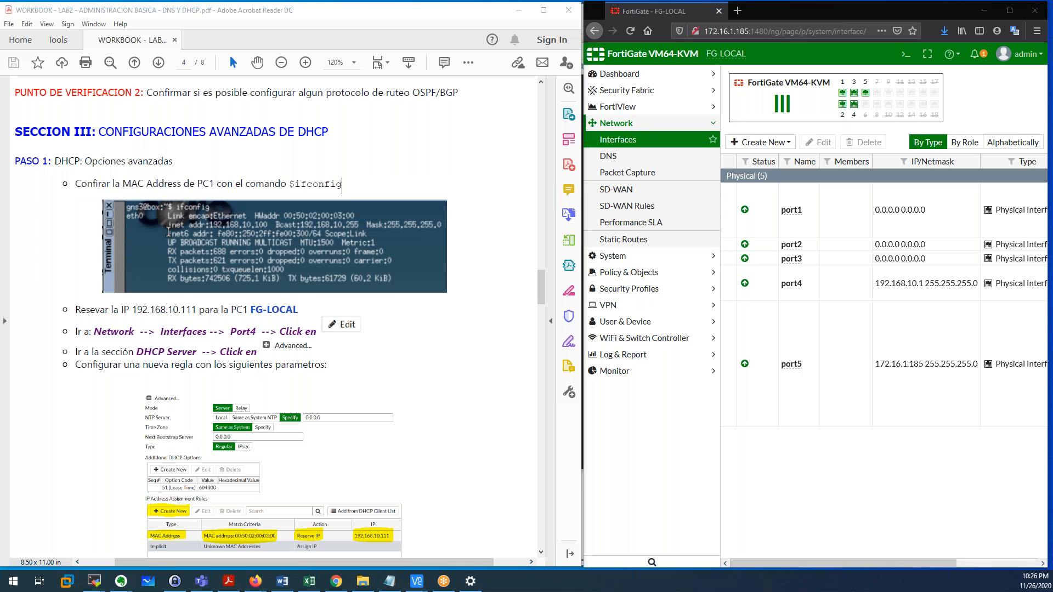
{"action": "left_click", "coordinate": [417, 581]}
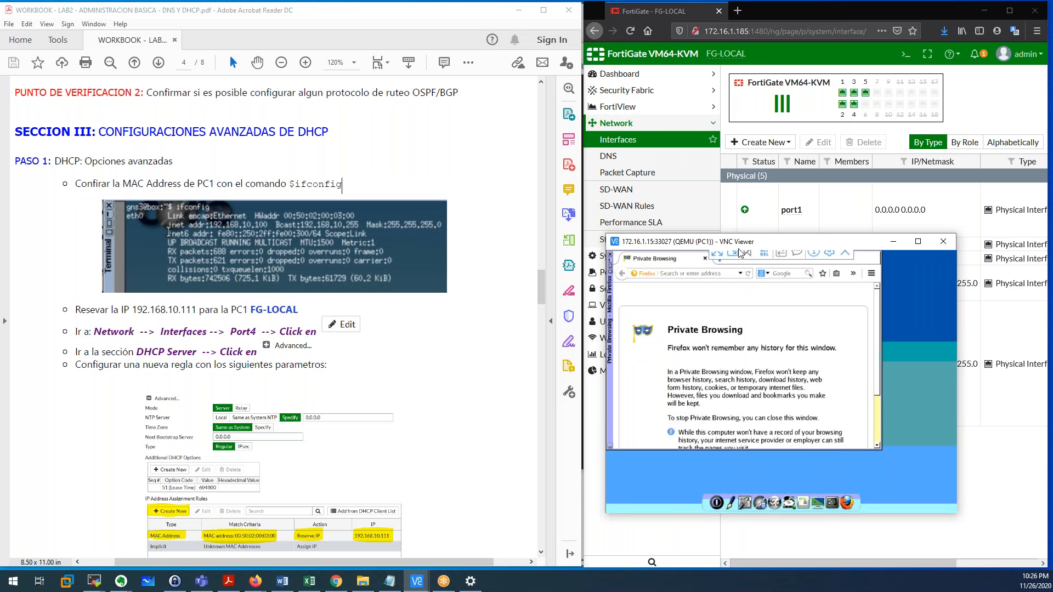
Switch PC1's network to DHCP in ControlPanel > Network and apply it.
{"action": "left_click_drag", "start_coordinate": [740, 249], "coordinate": [627, 209]}
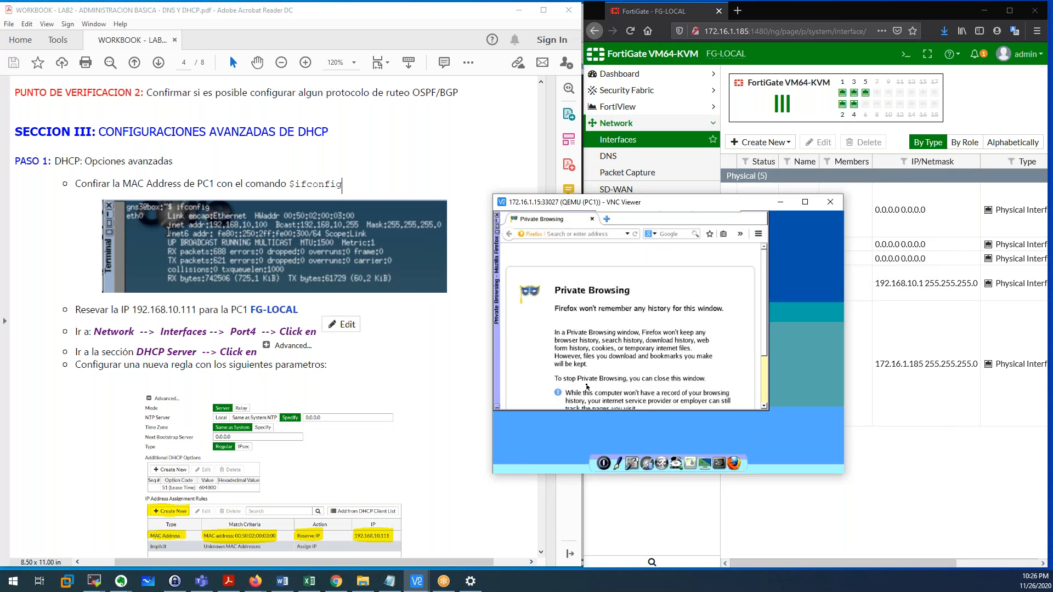
{"action": "left_click", "coordinate": [642, 465]}
{"action": "left_click", "coordinate": [658, 445]}
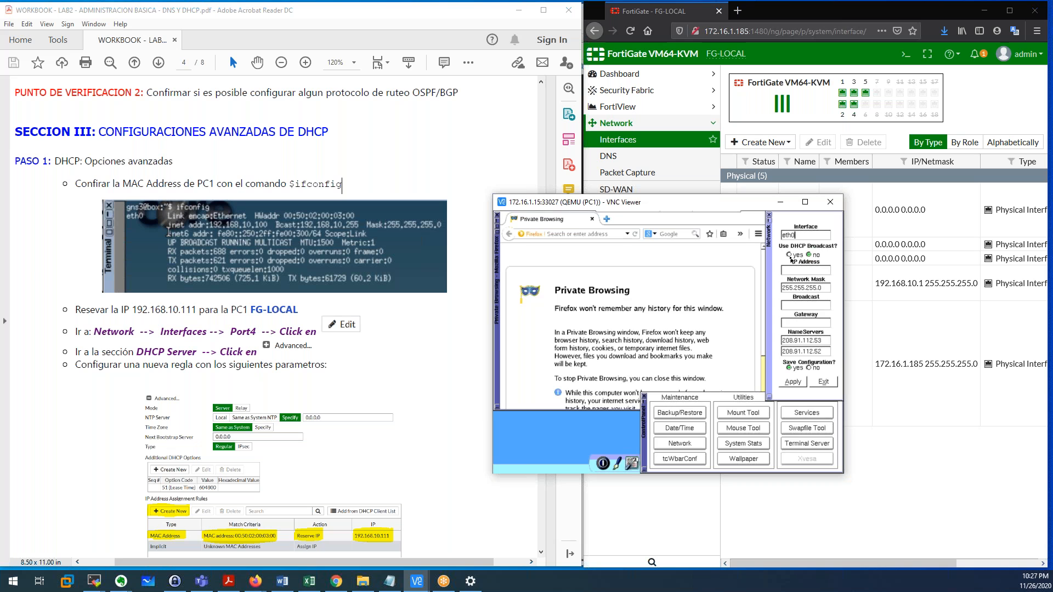
{"action": "left_click", "coordinate": [789, 255]}
{"action": "left_click", "coordinate": [799, 384]}
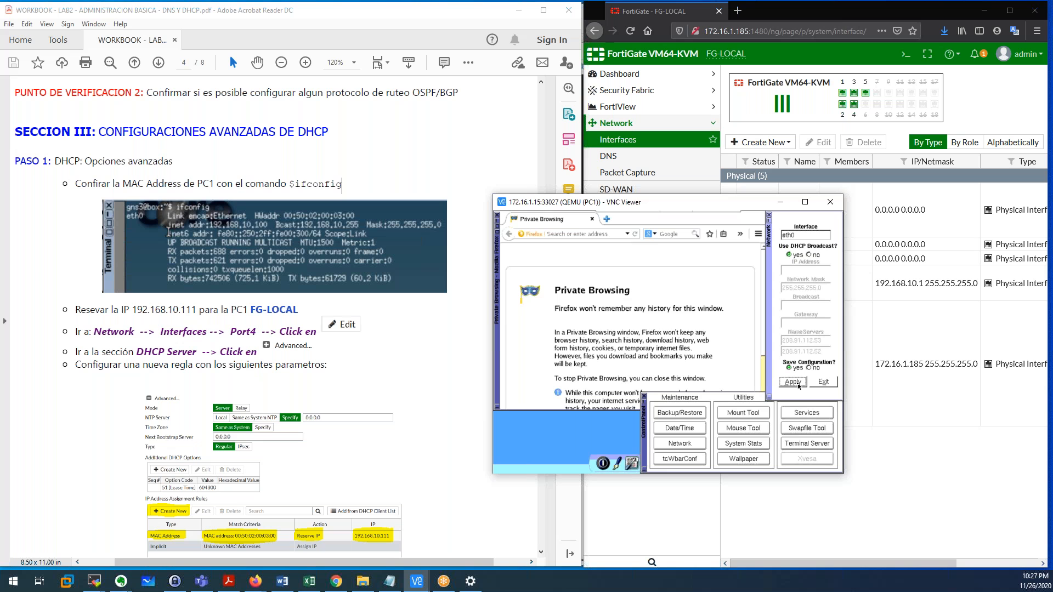
Run ifconfig in a PC1 terminal and check the newly leased IP address.
{"action": "right_click", "coordinate": [588, 430]}
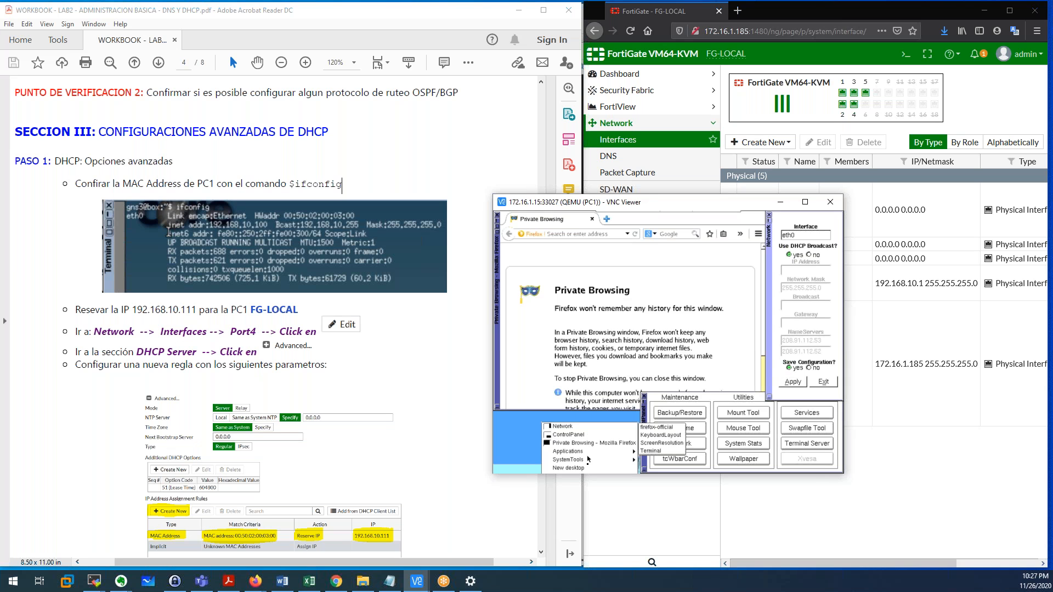
{"action": "mouse_move", "coordinate": [588, 458]}
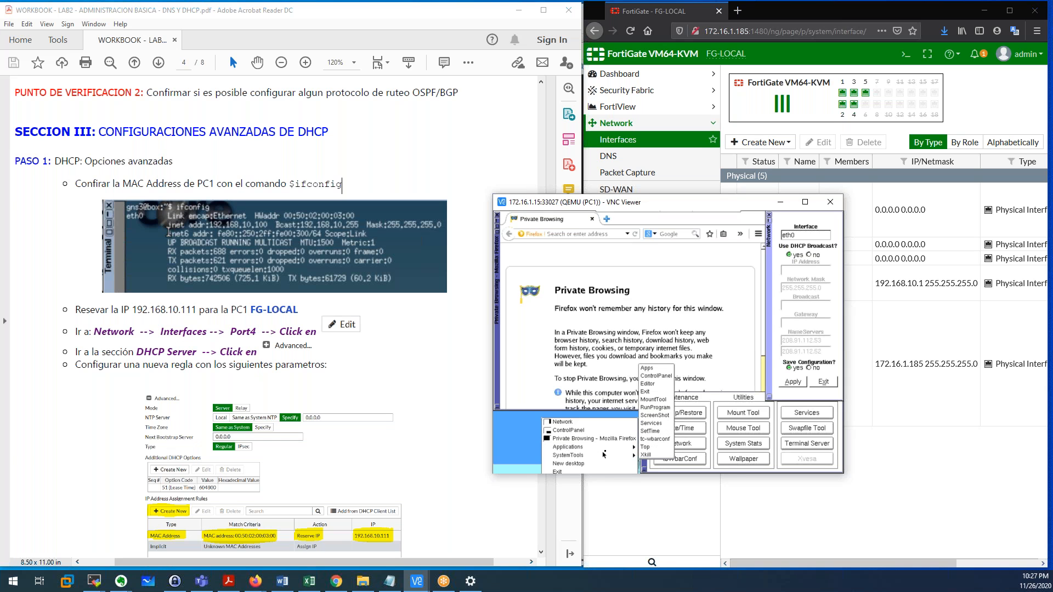
{"action": "mouse_move", "coordinate": [617, 450]}
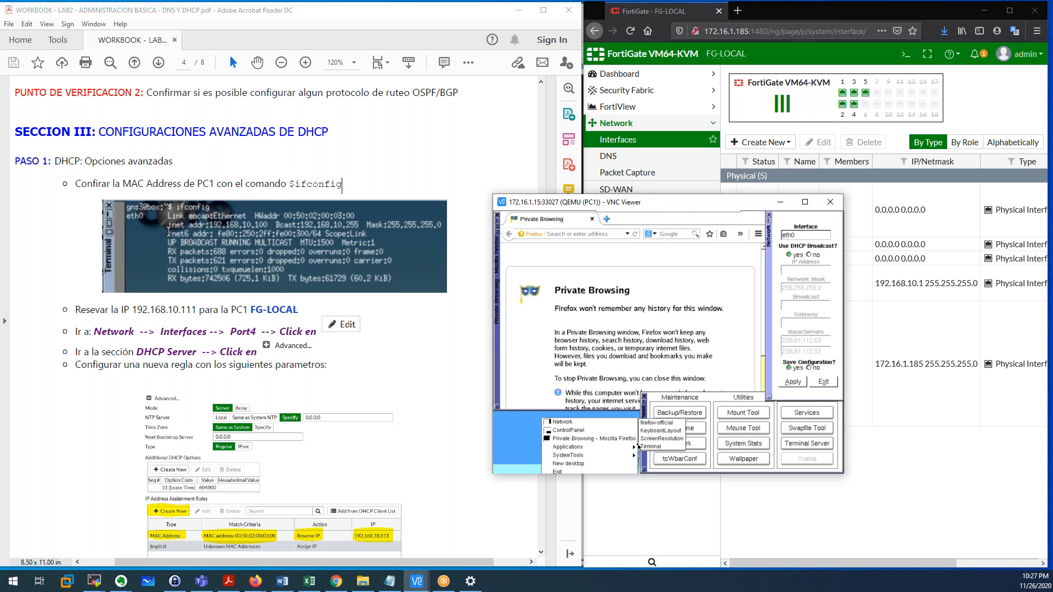
{"action": "left_click", "coordinate": [654, 447]}
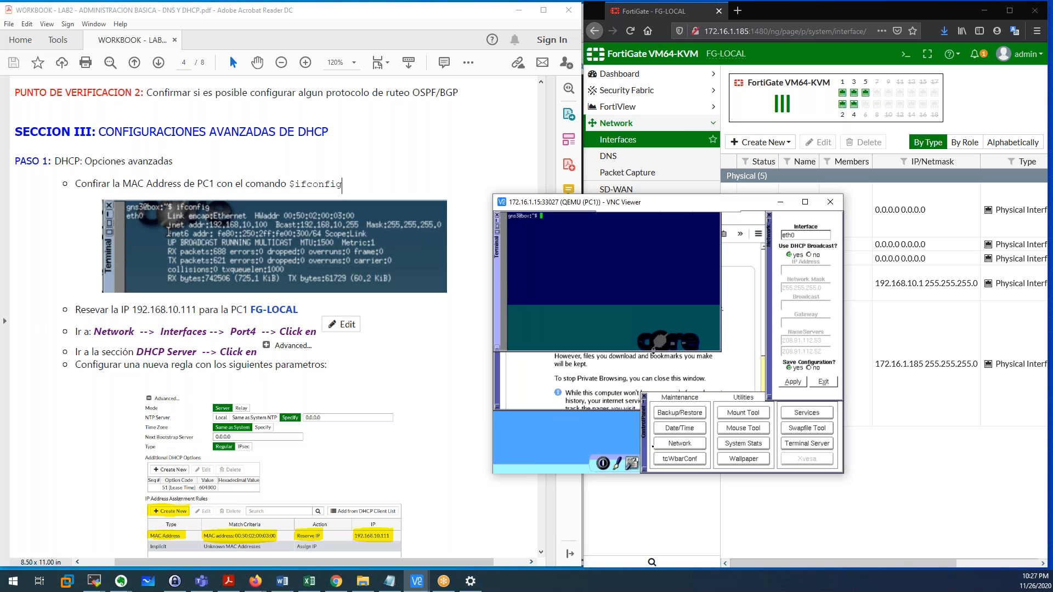
{"action": "key", "text": "Return"}
{"action": "key", "text": "Return"}
{"action": "key", "text": "Return"}
{"action": "type", "text": "ifconfig"}
{"action": "key", "text": "Return"}
{"action": "left_click_drag", "start_coordinate": [561, 246], "coordinate": [597, 245]}
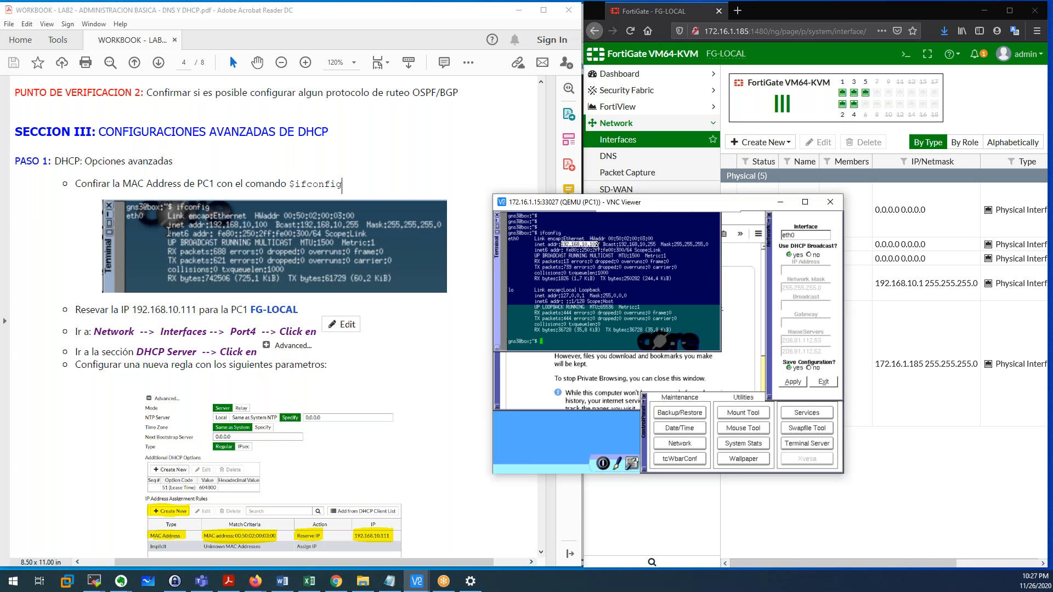
{"action": "left_click_drag", "start_coordinate": [578, 250], "coordinate": [598, 250]}
Recheck port4's DHCP start address in FortiGate, close it unsaved, and hide PC1's desktop.
{"action": "left_click", "coordinate": [597, 245]}
{"action": "left_click", "coordinate": [596, 190]}
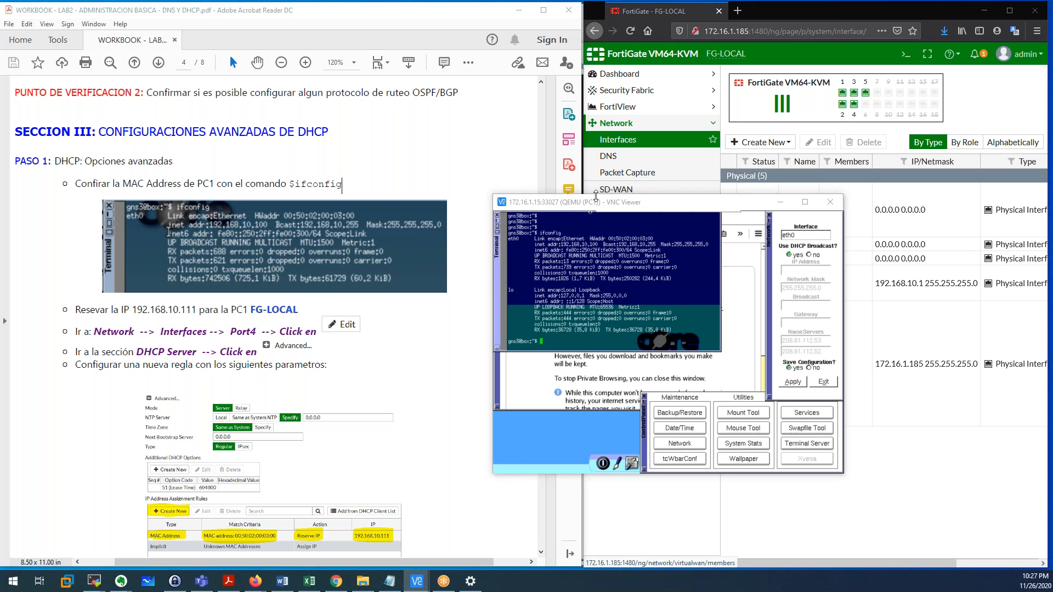
{"action": "left_click_drag", "start_coordinate": [584, 196], "coordinate": [492, 114]}
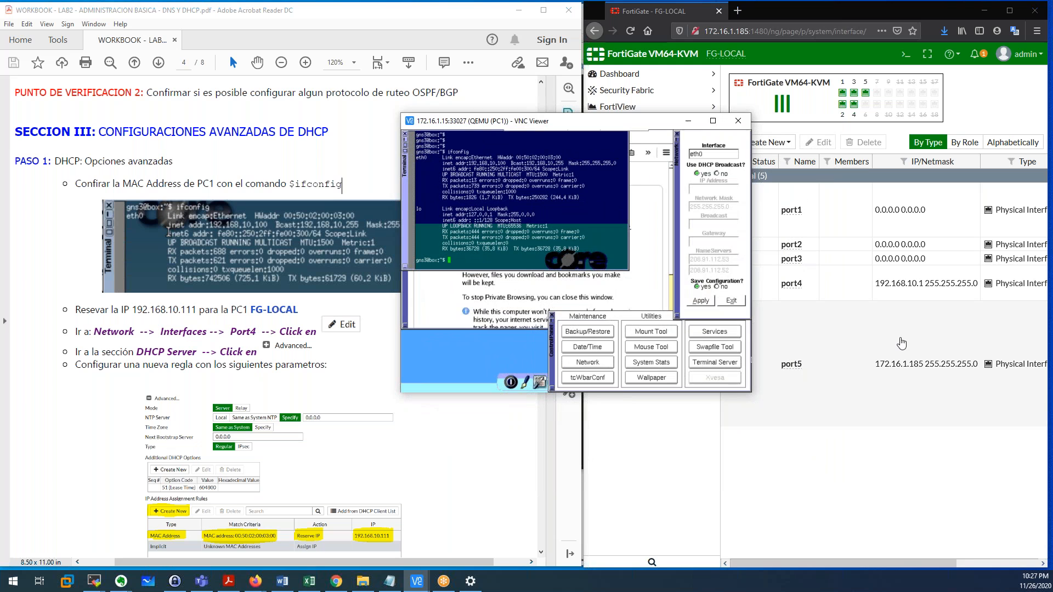
{"action": "left_click", "coordinate": [864, 326]}
{"action": "double_click", "coordinate": [848, 295]}
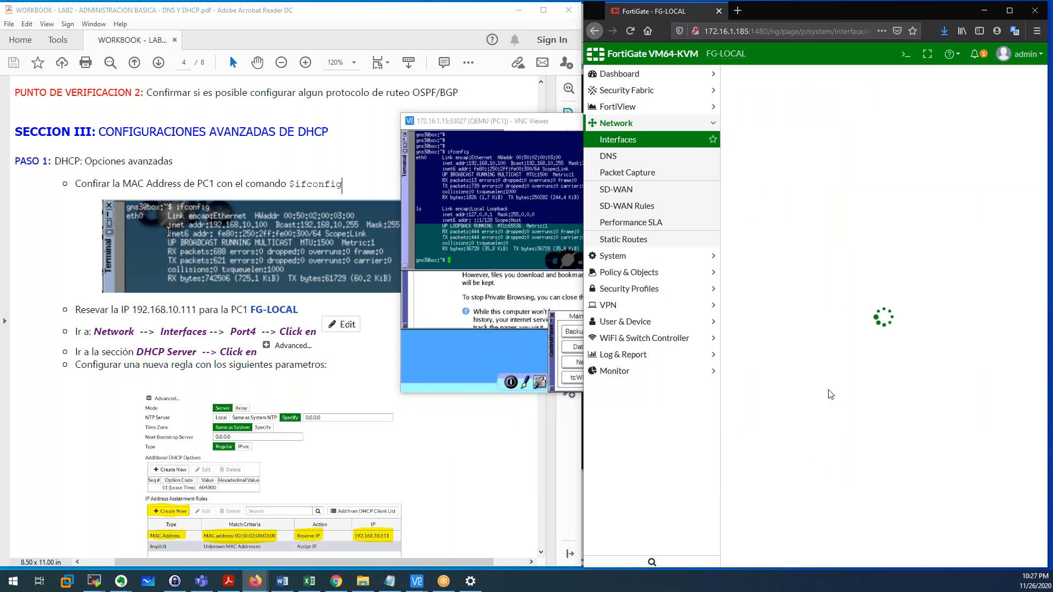
{"action": "left_click", "coordinate": [459, 131]}
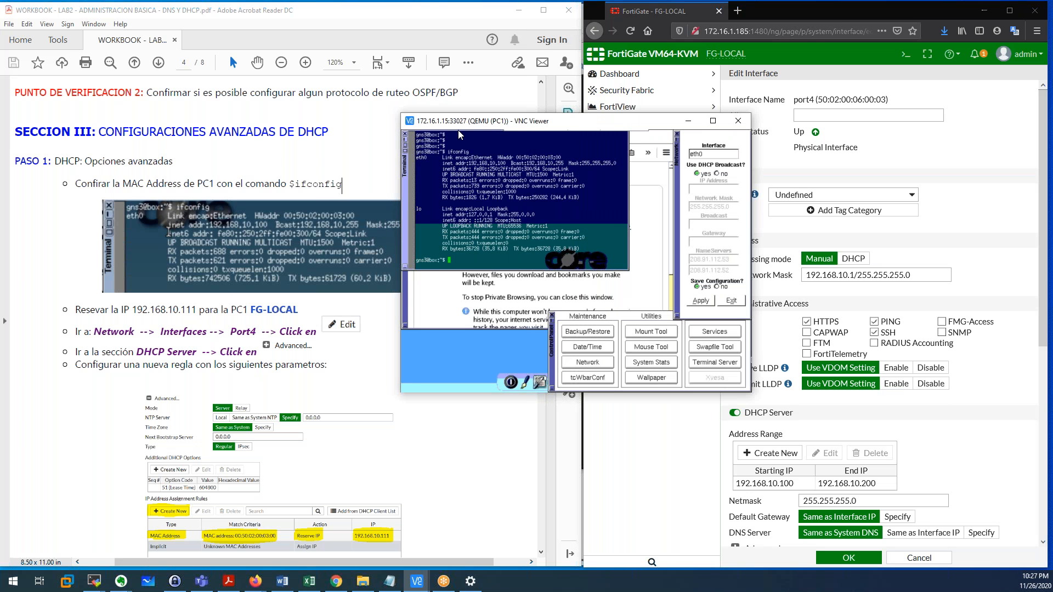
{"action": "left_click_drag", "start_coordinate": [459, 131], "coordinate": [364, 138]}
{"action": "scroll", "coordinate": [835, 399], "scroll_direction": "down", "scroll_amount": 3}
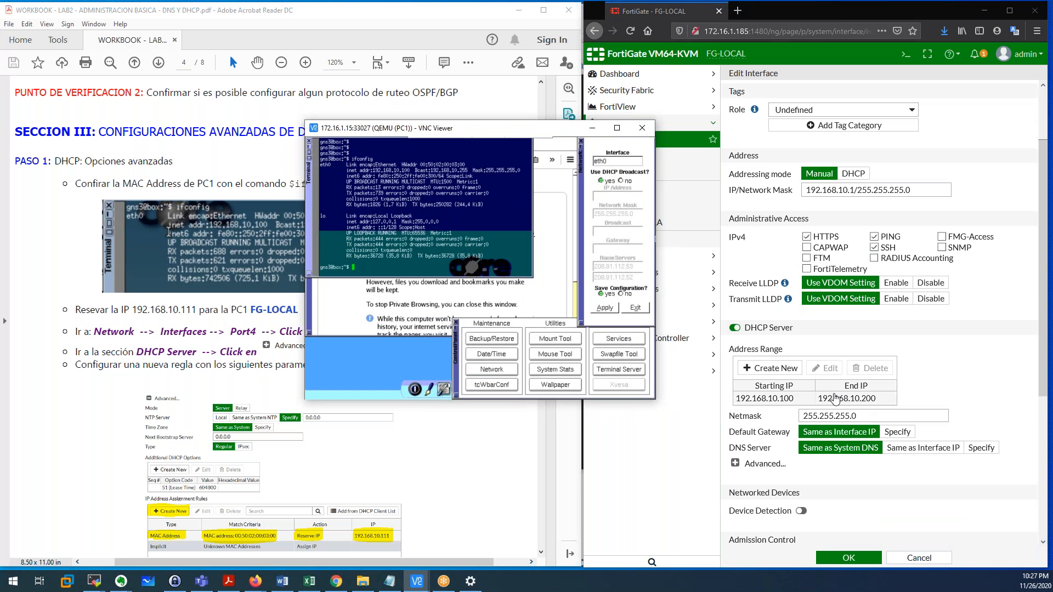
{"action": "left_click", "coordinate": [802, 405]}
{"action": "double_click", "coordinate": [783, 405]}
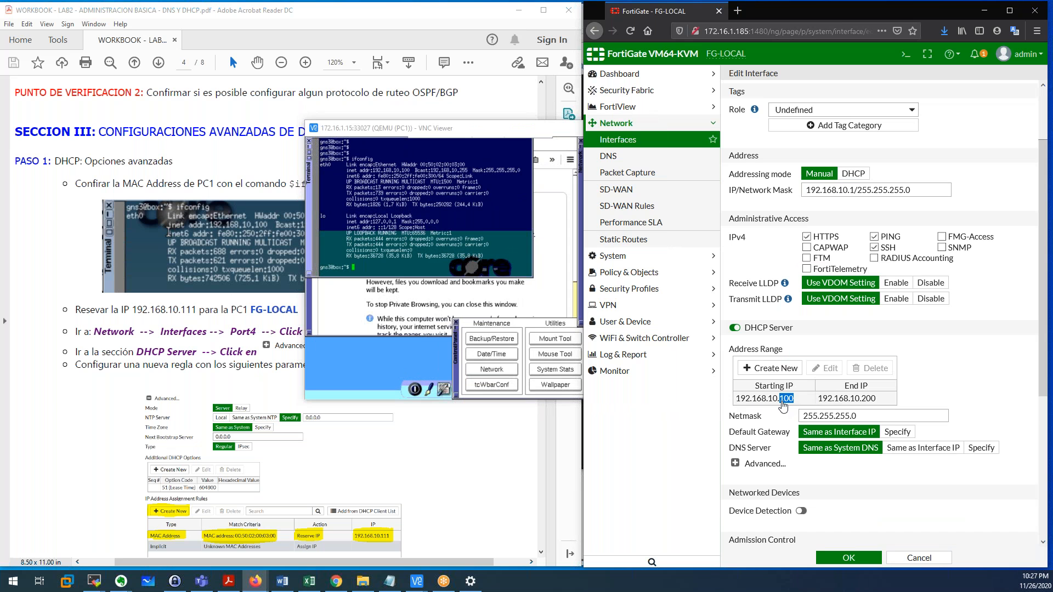
{"action": "scroll", "coordinate": [889, 521], "scroll_direction": "down", "scroll_amount": 3}
{"action": "left_click", "coordinate": [910, 568]}
{"action": "left_click", "coordinate": [520, 132]}
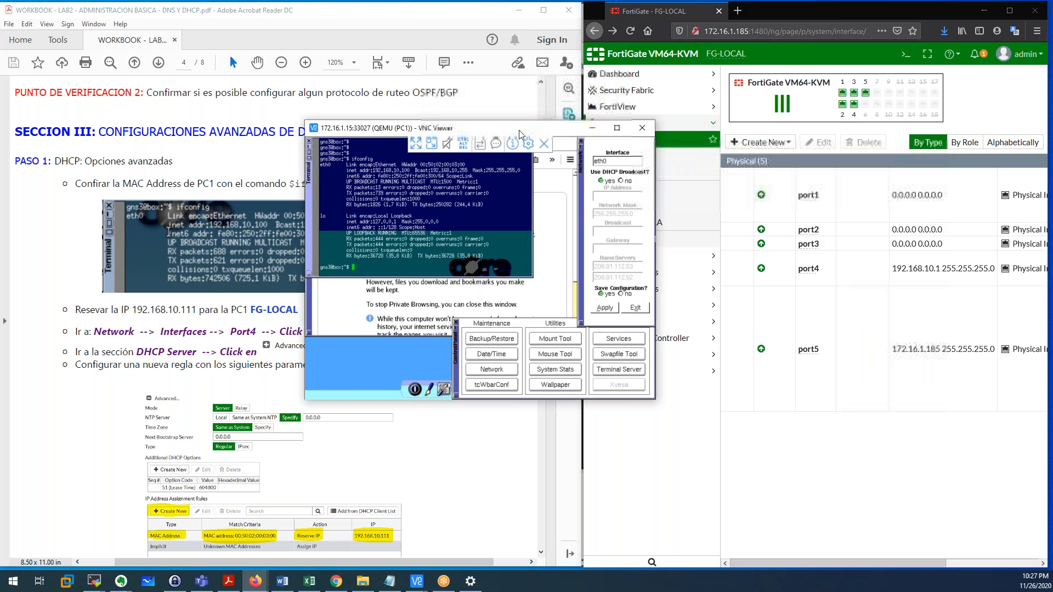
{"action": "left_click", "coordinate": [592, 128]}
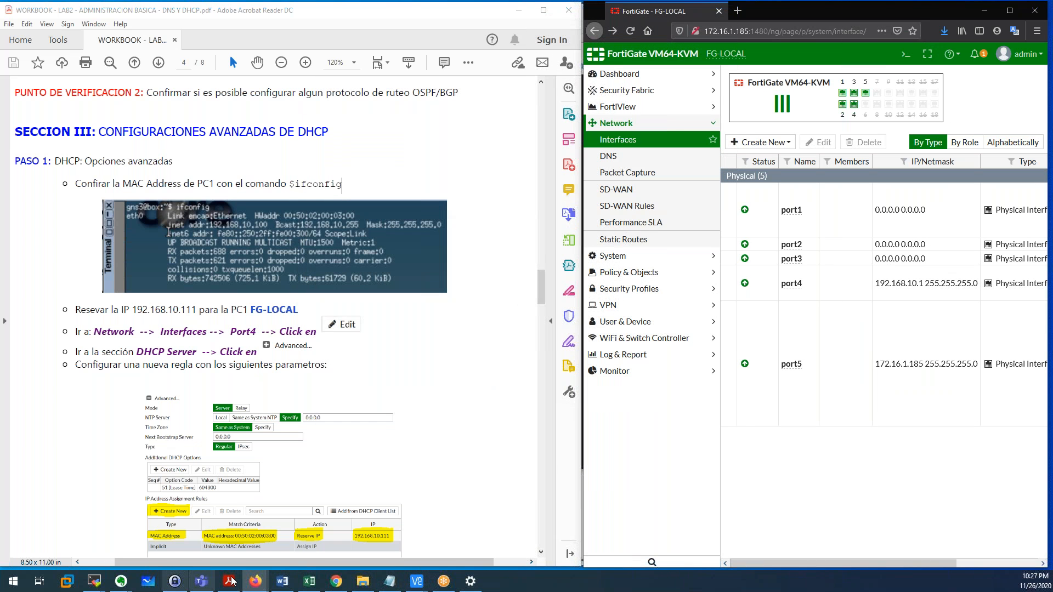
Show port4's CLI configuration via 'config system interface', 'edit port4' and 'show'.
{"action": "mouse_move", "coordinate": [94, 582]}
{"action": "left_click", "coordinate": [117, 561]}
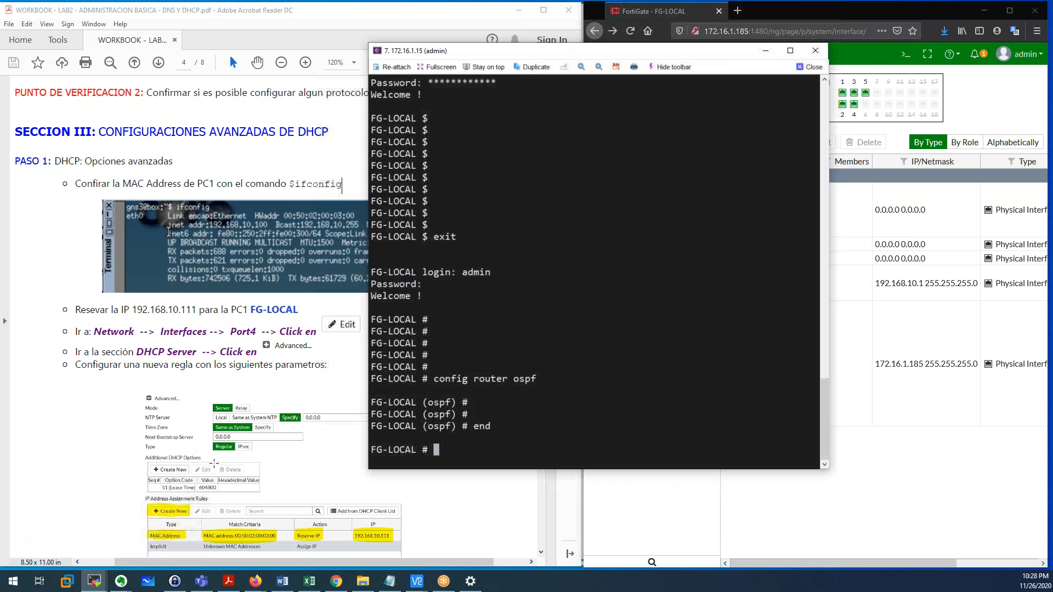
{"action": "key", "text": "Return"}
{"action": "key", "text": "Return"}
{"action": "key", "text": "Return"}
{"action": "key", "text": "Return"}
{"action": "key", "text": "Return"}
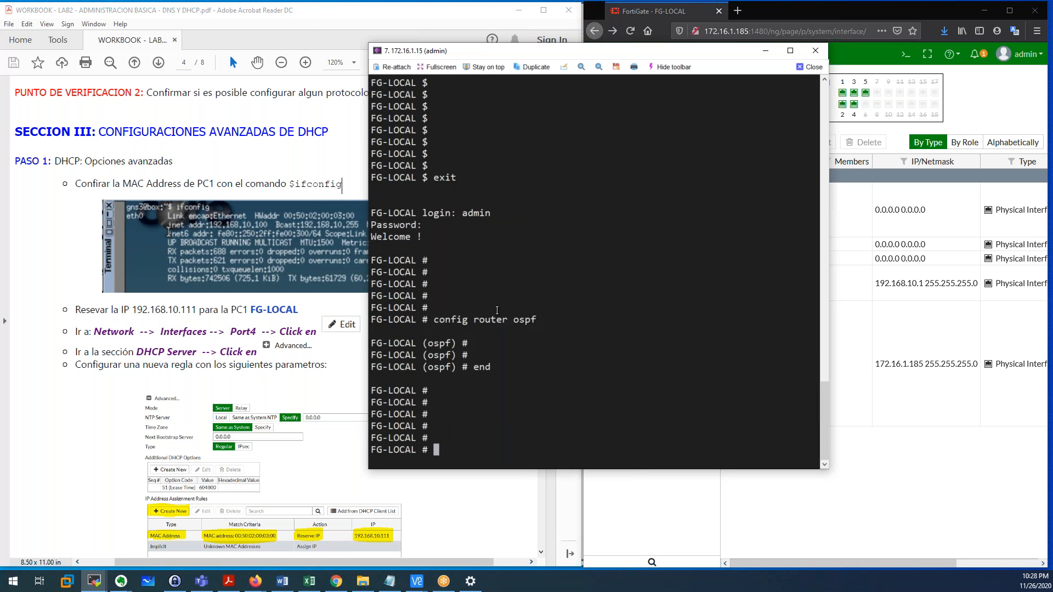
{"action": "type", "text": "config system interface"}
{"action": "key", "text": "Return"}
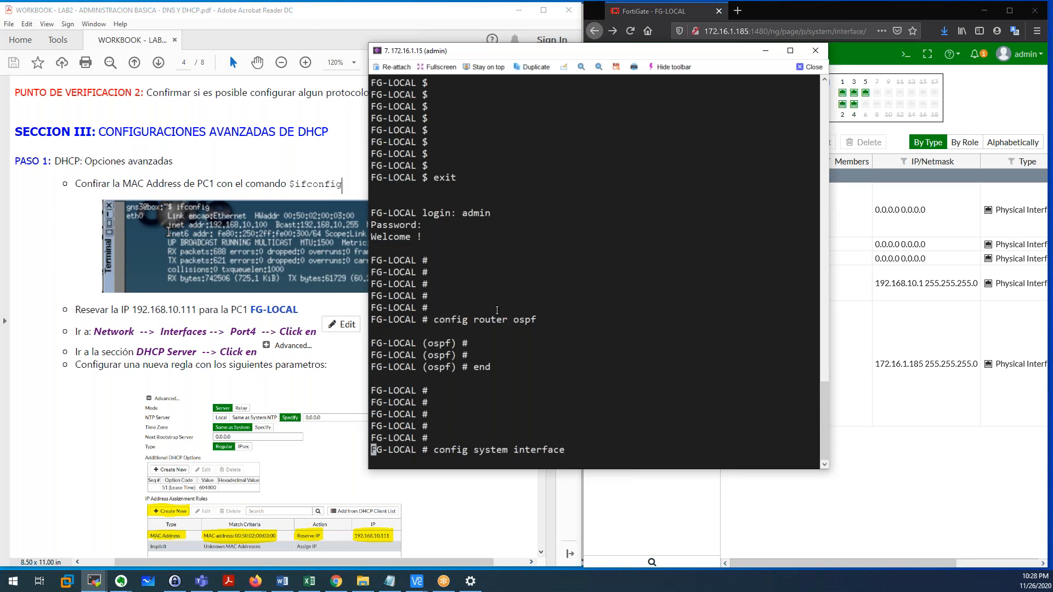
{"action": "type", "text": "edit port4"}
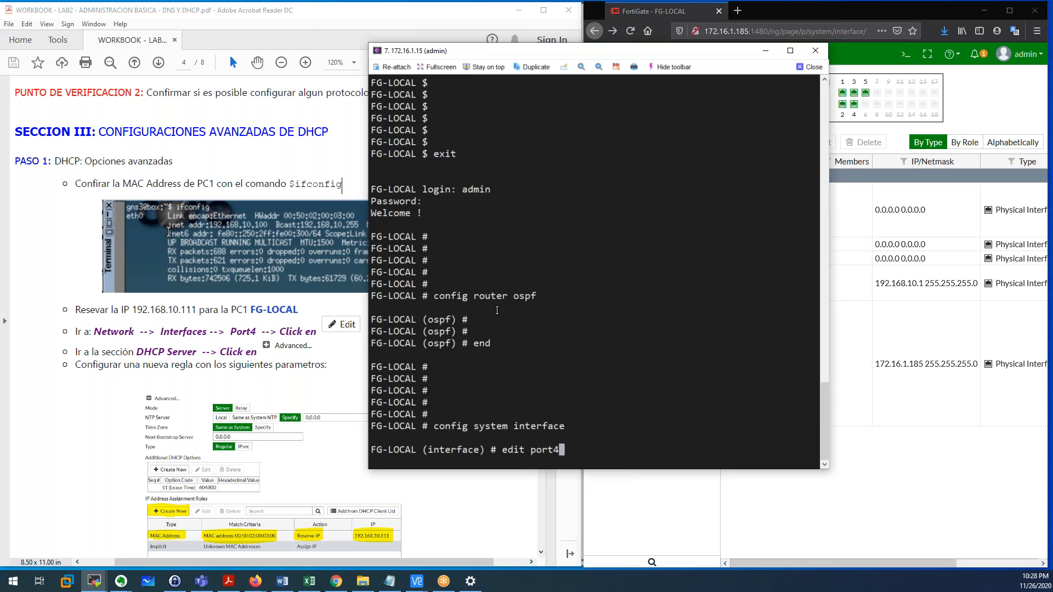
{"action": "key", "text": "Return"}
{"action": "type", "text": "show"}
{"action": "key", "text": "Return"}
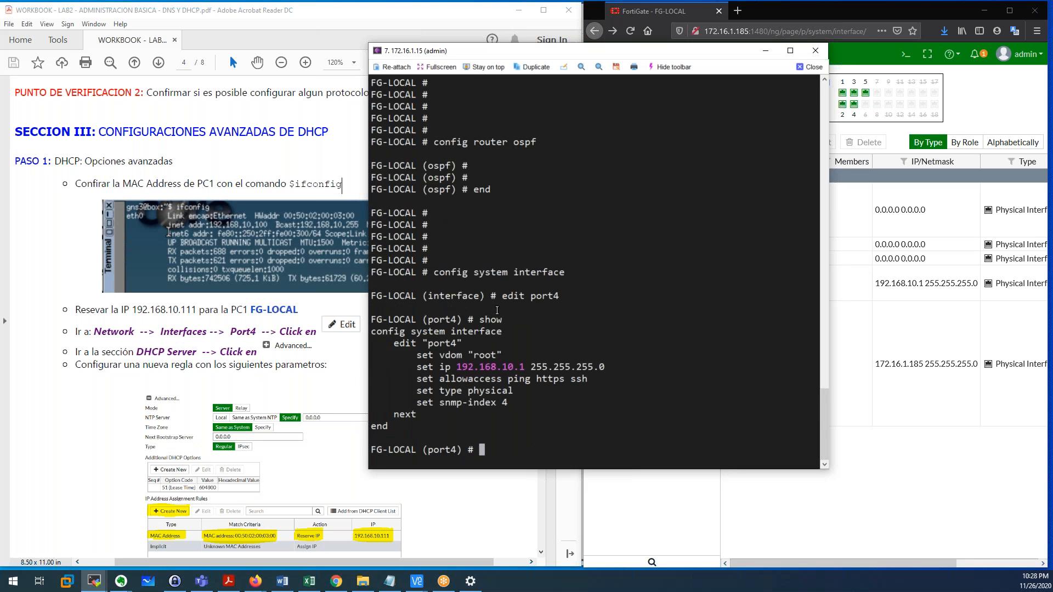
Review port4's 192.168.10.1 255.255.255.0 address and ping/https/ssh access, then 'end'.
{"action": "left_click_drag", "start_coordinate": [418, 372], "coordinate": [605, 370]}
{"action": "left_click_drag", "start_coordinate": [421, 379], "coordinate": [565, 379]}
{"action": "double_click", "coordinate": [519, 379]}
{"action": "double_click", "coordinate": [583, 379]}
{"action": "left_click", "coordinate": [557, 400]}
{"action": "left_click_drag", "start_coordinate": [400, 355], "coordinate": [423, 412]}
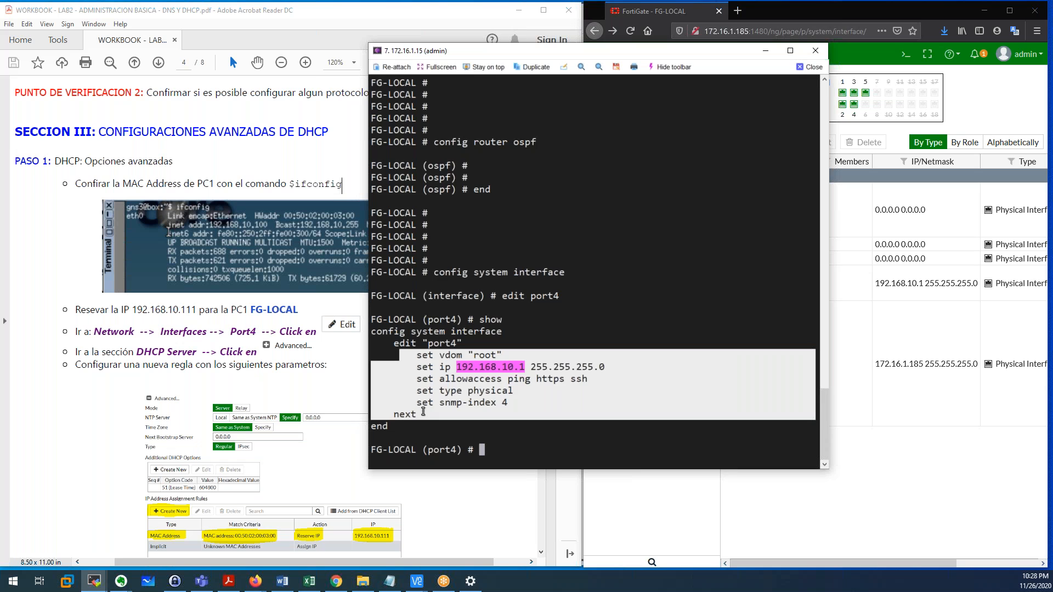
{"action": "left_click", "coordinate": [425, 412]}
{"action": "left_click_drag", "start_coordinate": [394, 367], "coordinate": [527, 400]}
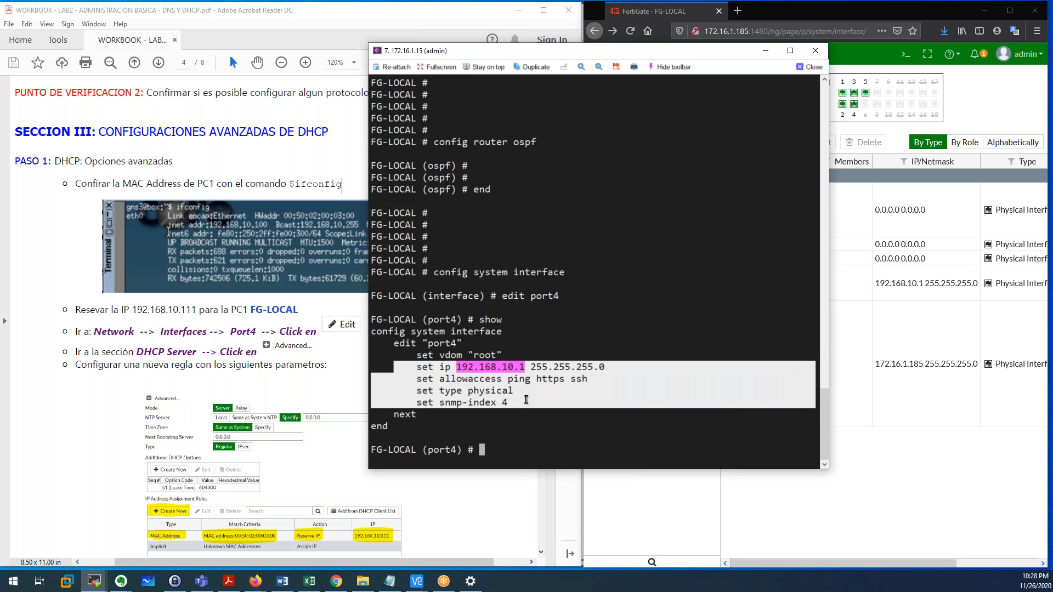
{"action": "left_click", "coordinate": [522, 434]}
{"action": "type", "text": "end"}
{"action": "key", "text": "Return"}
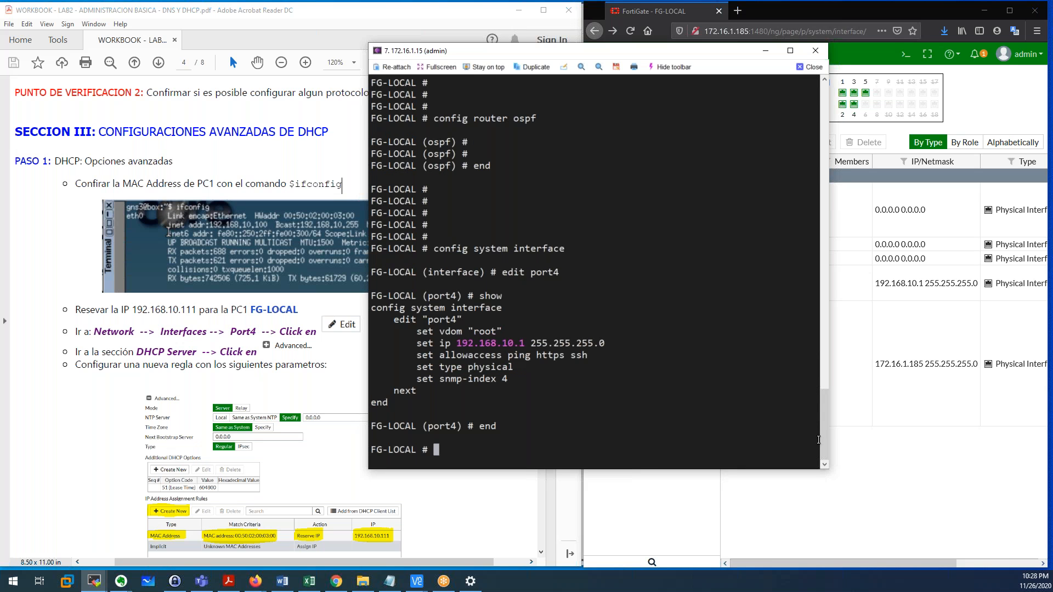
Reopen port4's GUI settings, cancel without saving, and begin a new config command in the CLI.
{"action": "left_click", "coordinate": [863, 444]}
{"action": "double_click", "coordinate": [847, 290]}
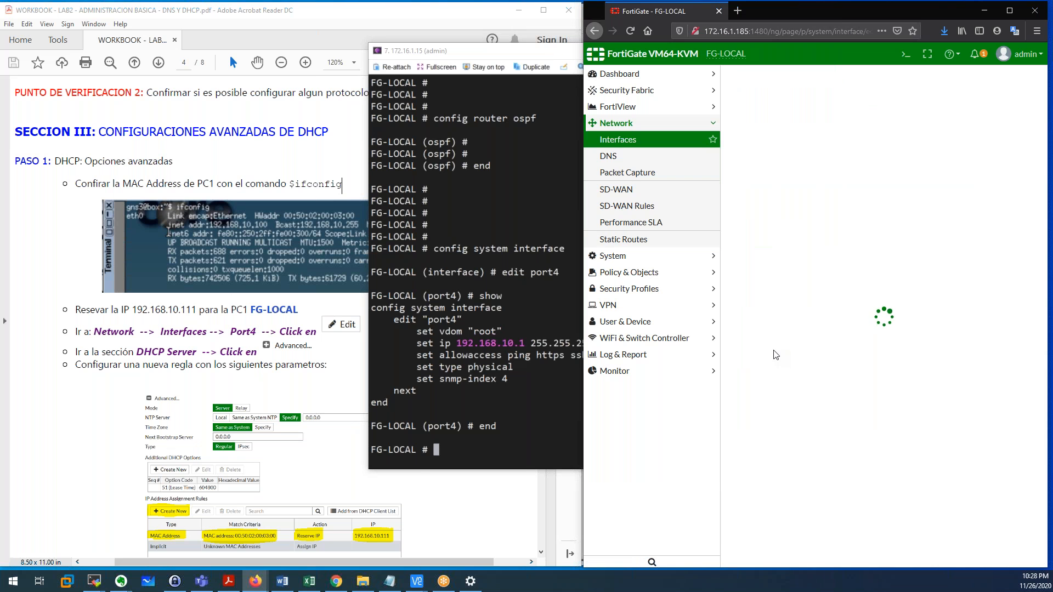
{"action": "scroll", "coordinate": [776, 355], "scroll_direction": "down", "scroll_amount": 6}
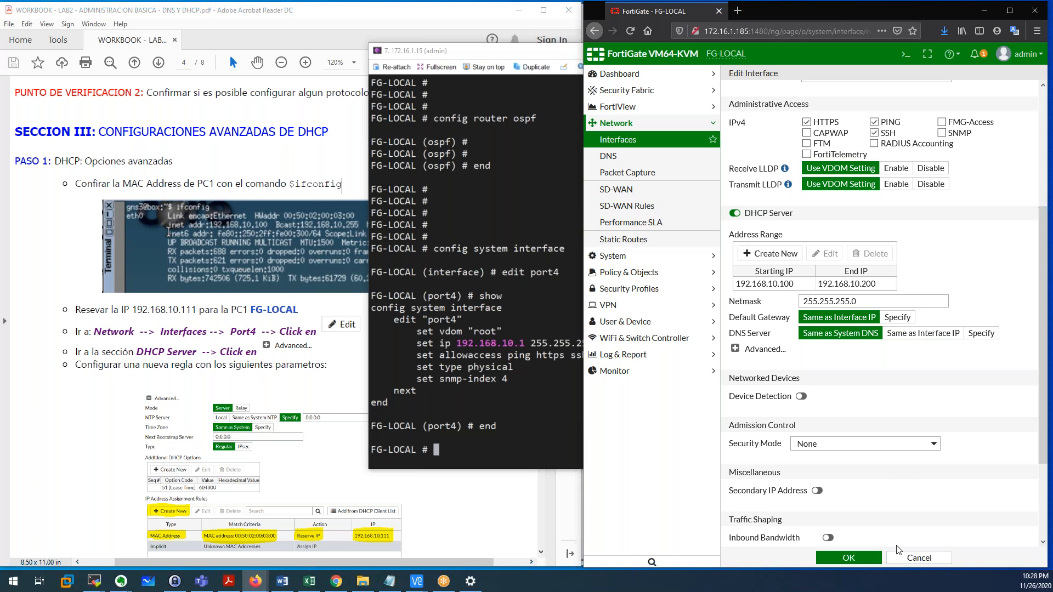
{"action": "left_click", "coordinate": [911, 558]}
{"action": "left_click", "coordinate": [478, 398]}
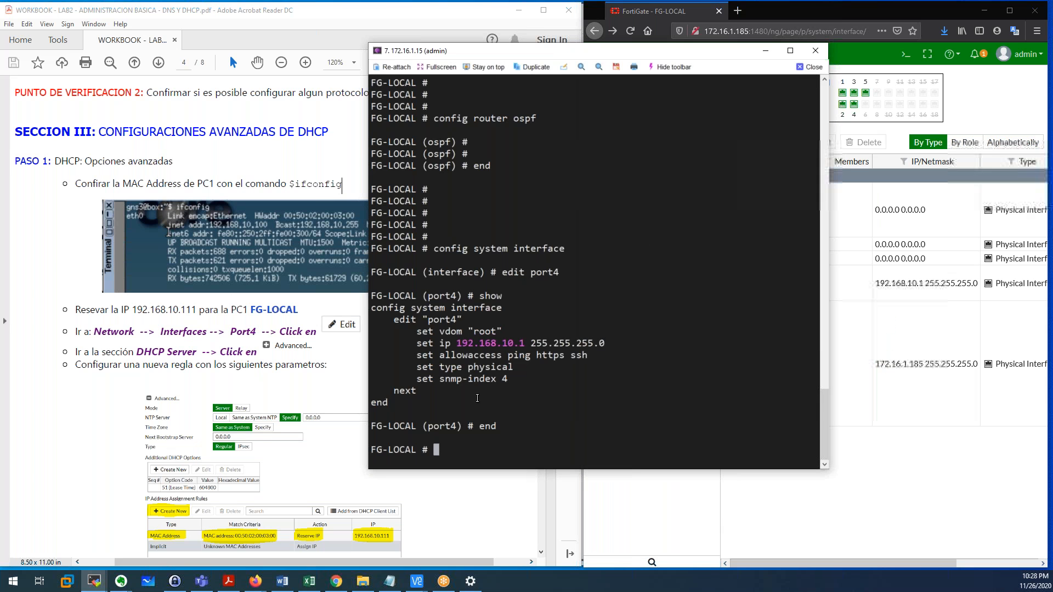
{"action": "key", "text": "Return"}
{"action": "key", "text": "Return"}
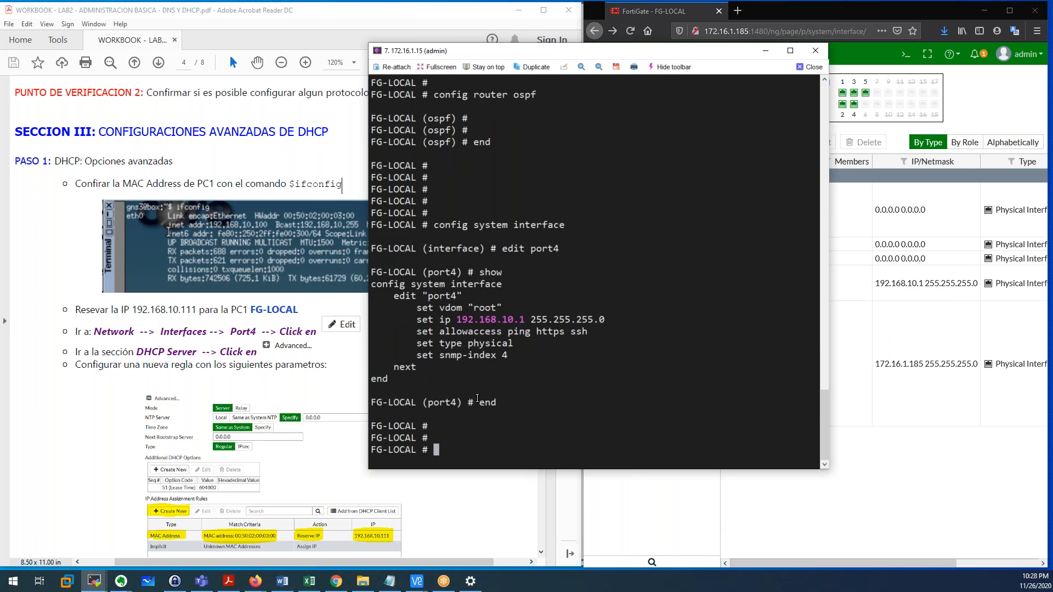
{"action": "key", "text": "Return"}
{"action": "key", "text": "Return"}
{"action": "type", "text": "config"}
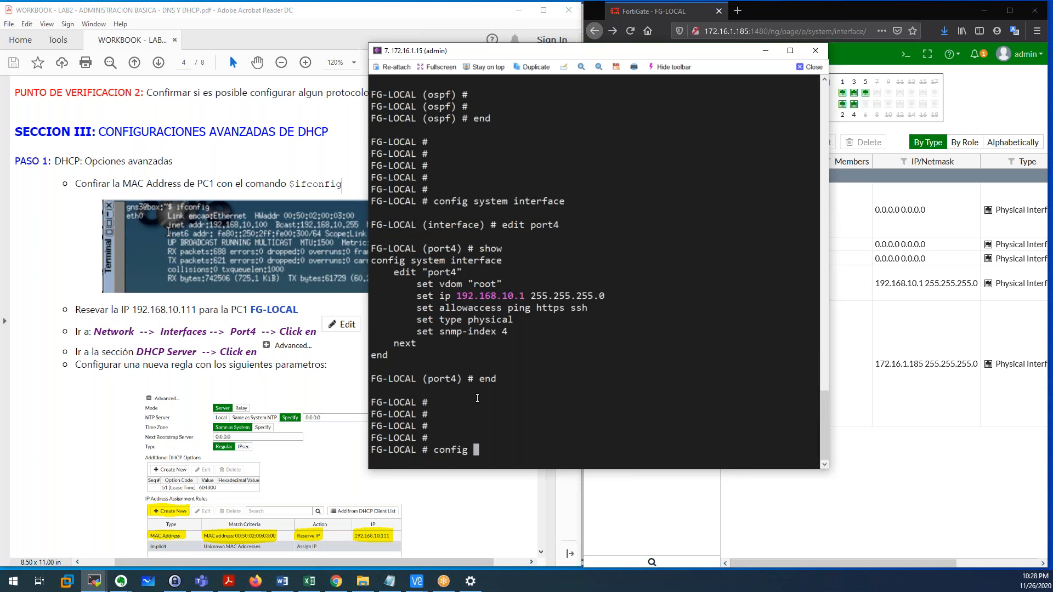
Enter 'config system dhcp server' and show the settings, marking the edit 1 entry.
{"action": "type", "text": "system dhcp server"}
{"action": "key", "text": "Return"}
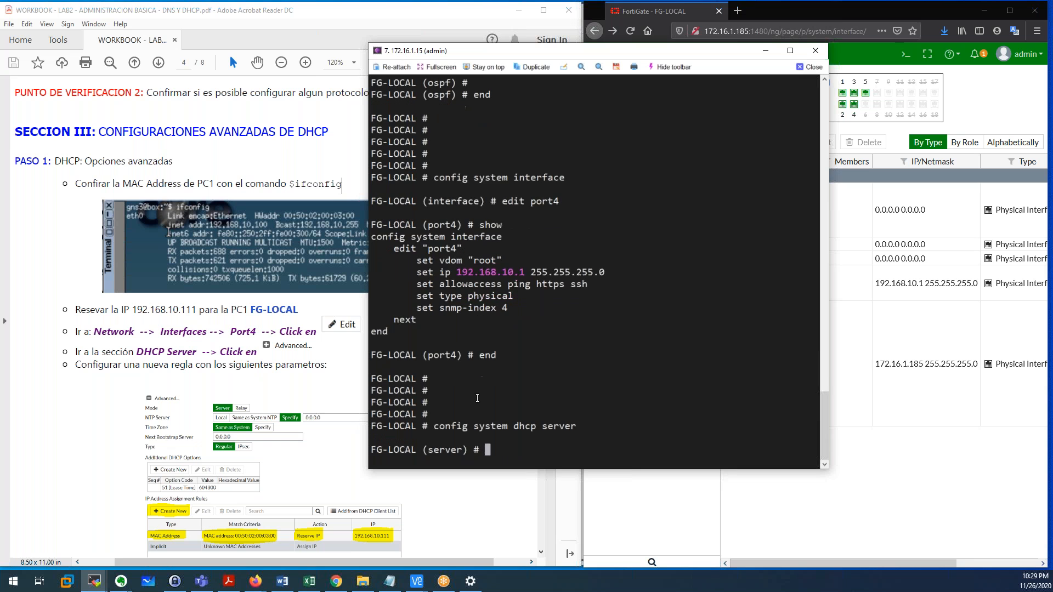
{"action": "type", "text": "show"}
{"action": "key", "text": "Return"}
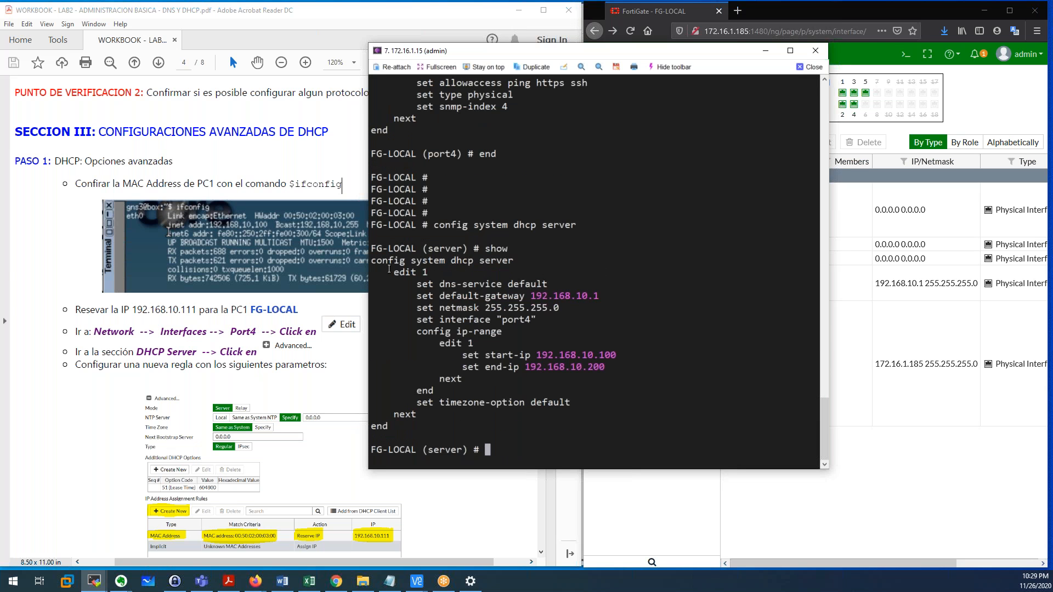
{"action": "left_click_drag", "start_coordinate": [388, 273], "coordinate": [425, 273]}
{"action": "left_click", "coordinate": [409, 273]}
{"action": "left_click_drag", "start_coordinate": [427, 273], "coordinate": [424, 274]}
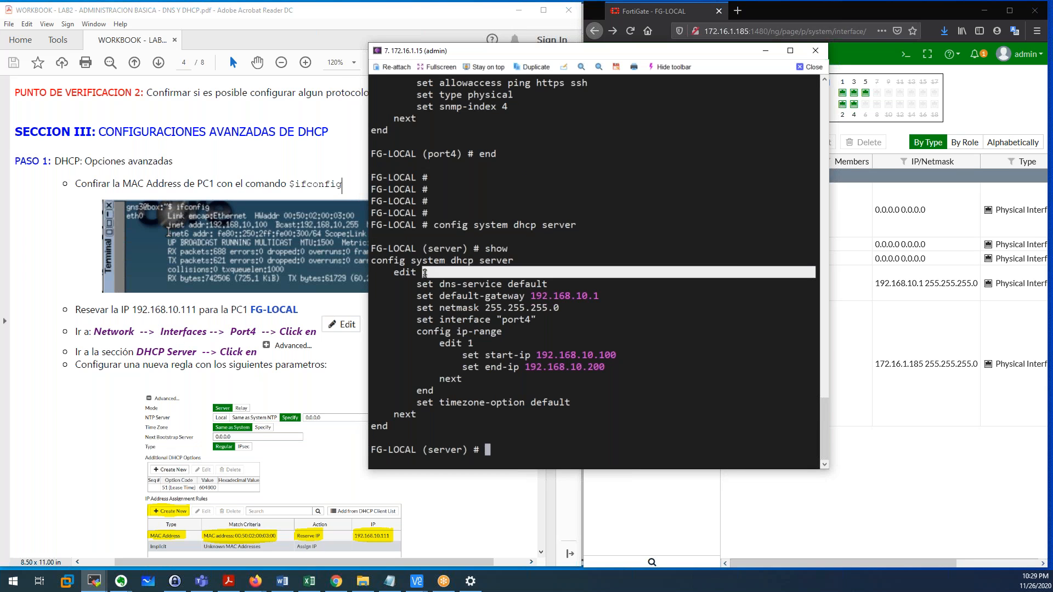
{"action": "left_click", "coordinate": [425, 272]}
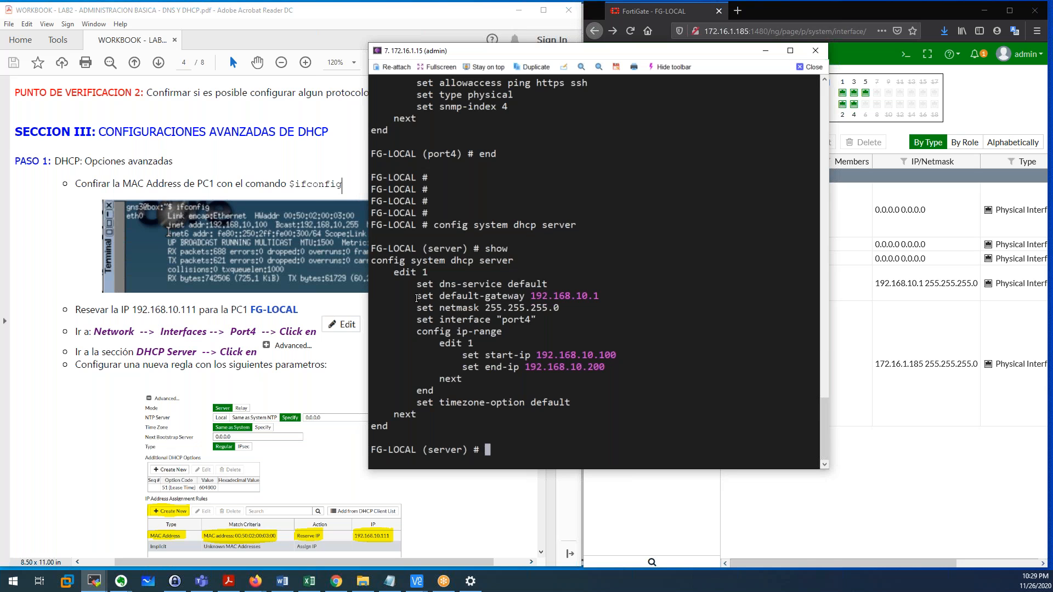
Review gateway 192.168.10.1, the netmask, interface port4 and the range starting 192.168.10.100.
{"action": "left_click_drag", "start_coordinate": [418, 286], "coordinate": [428, 427]}
{"action": "left_click", "coordinate": [460, 333]}
{"action": "left_click_drag", "start_coordinate": [418, 296], "coordinate": [600, 295]}
{"action": "left_click", "coordinate": [541, 299]}
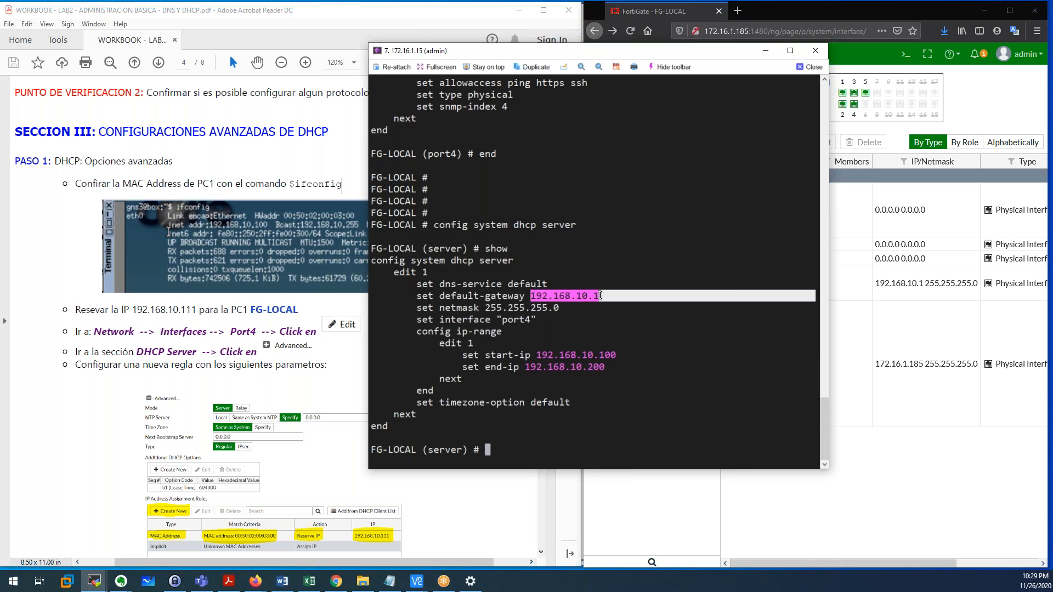
{"action": "left_click_drag", "start_coordinate": [419, 320], "coordinate": [533, 318]}
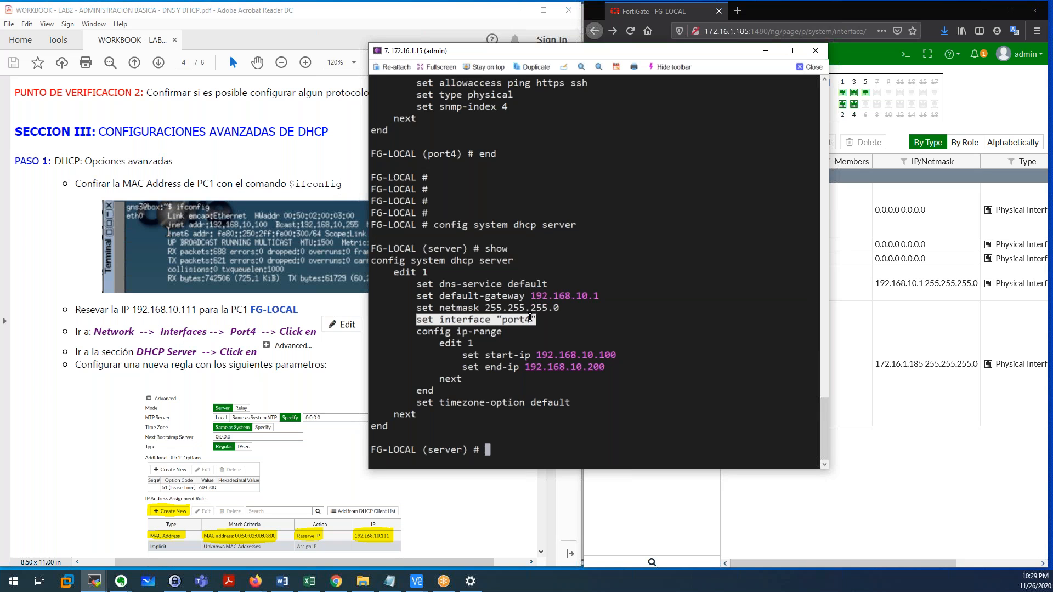
{"action": "left_click", "coordinate": [530, 317]}
{"action": "left_click_drag", "start_coordinate": [498, 319], "coordinate": [536, 320]}
{"action": "left_click_drag", "start_coordinate": [438, 309], "coordinate": [548, 308]}
{"action": "left_click", "coordinate": [498, 365]}
{"action": "left_click_drag", "start_coordinate": [426, 335], "coordinate": [588, 379]}
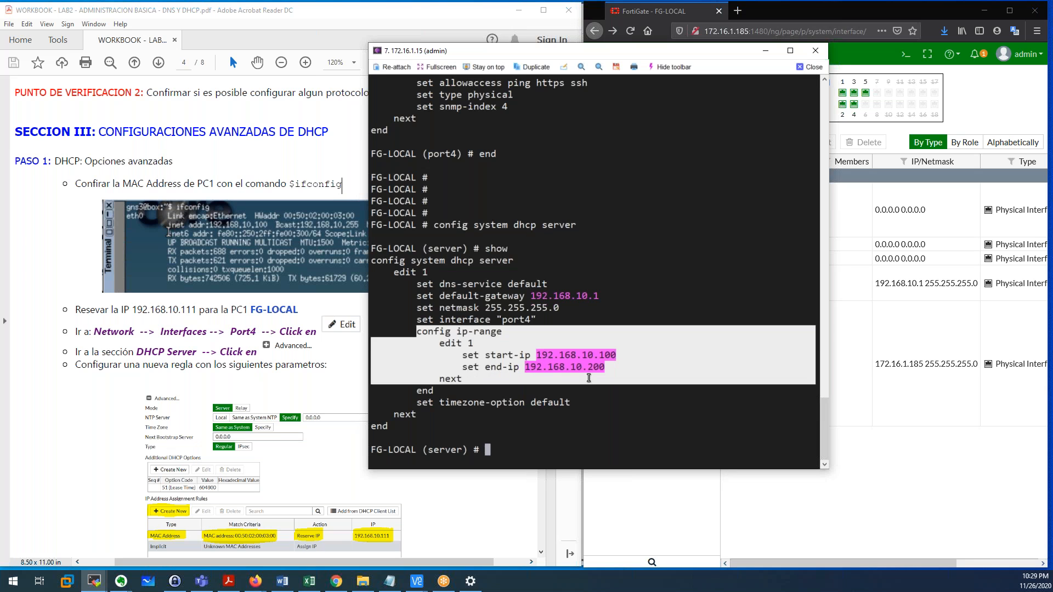
{"action": "left_click", "coordinate": [579, 366]}
{"action": "left_click_drag", "start_coordinate": [538, 355], "coordinate": [614, 354]}
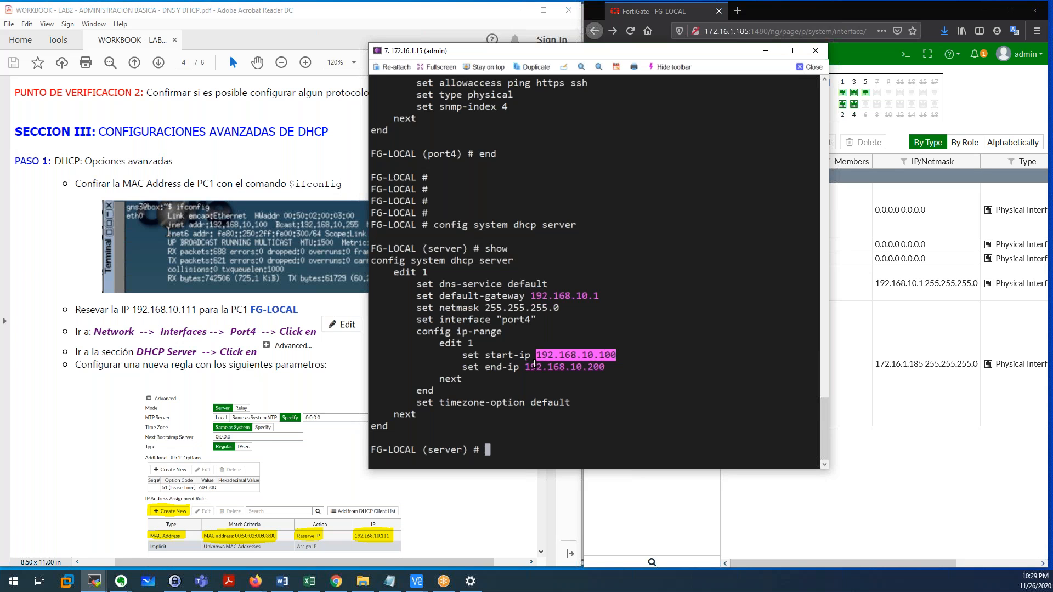
{"action": "left_click", "coordinate": [519, 424]}
Leave the DHCP server section with 'end' and minimise the terminal.
{"action": "type", "text": "end"}
{"action": "key", "text": "Return"}
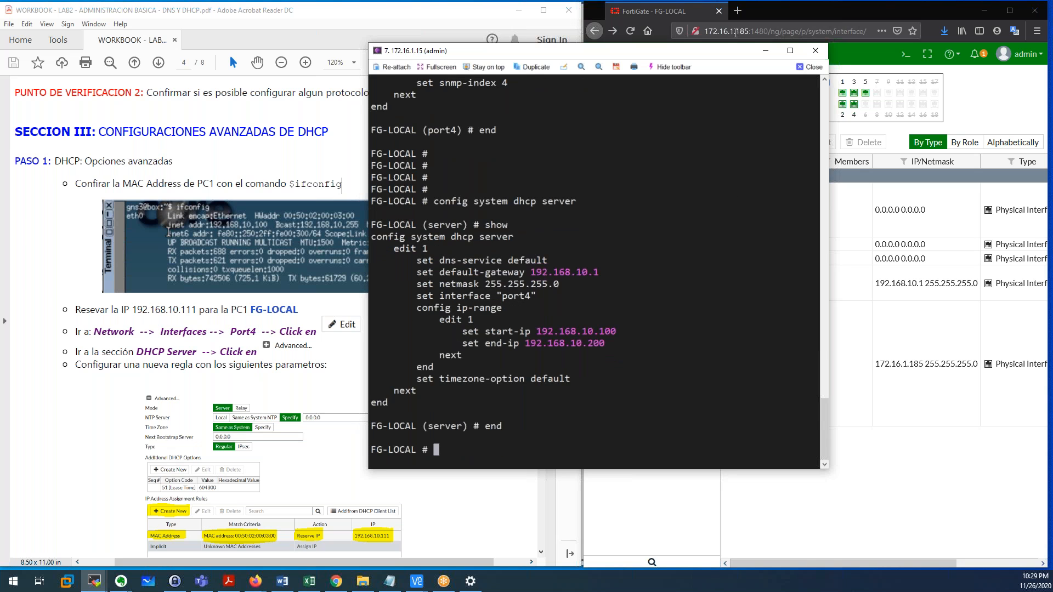
{"action": "left_click", "coordinate": [767, 54]}
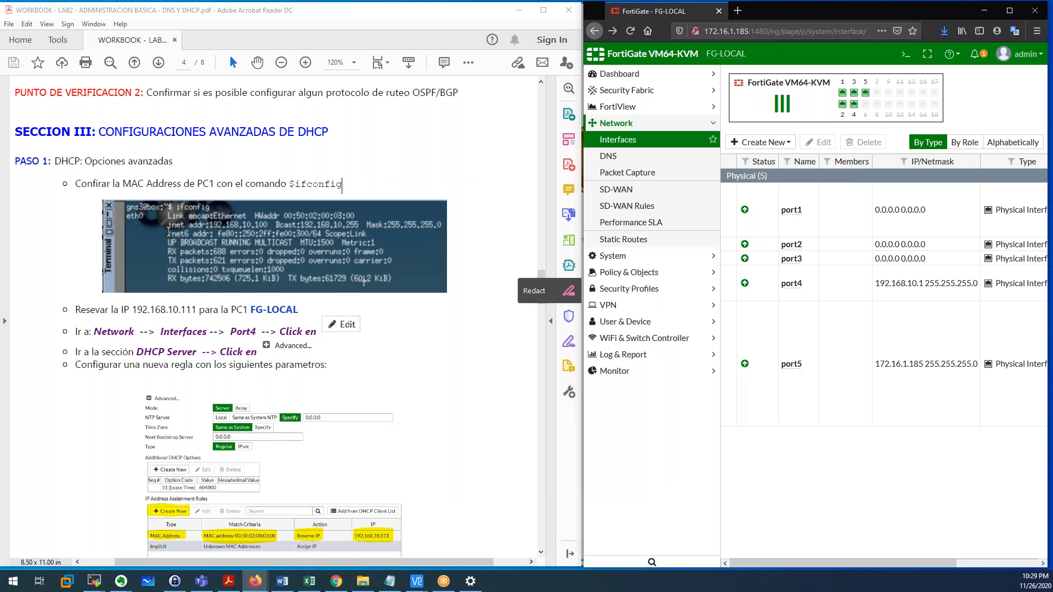
{"action": "left_click_drag", "start_coordinate": [75, 182], "coordinate": [283, 178]}
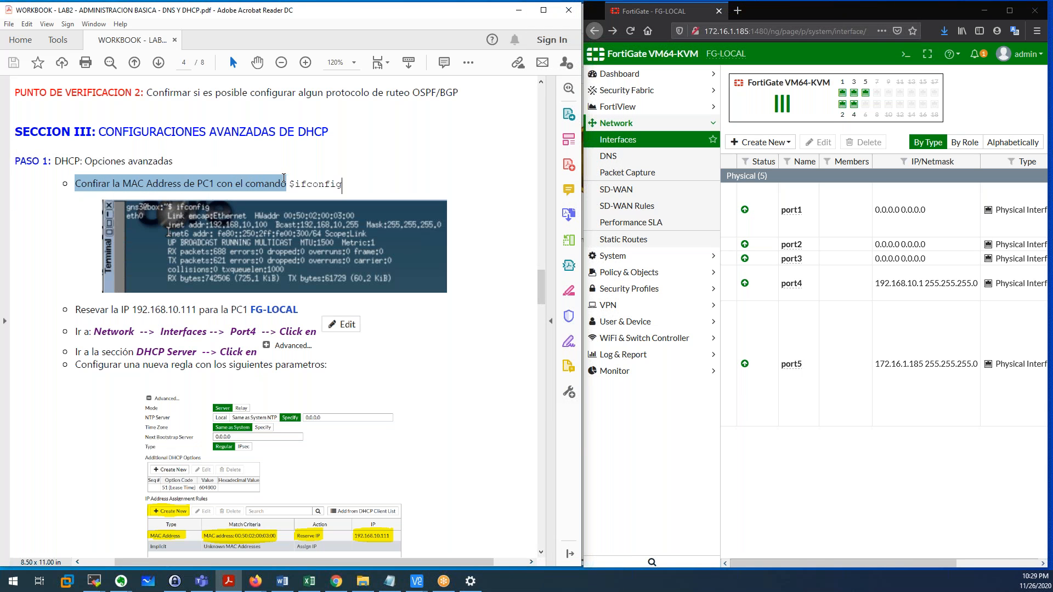
{"action": "left_click", "coordinate": [209, 184]}
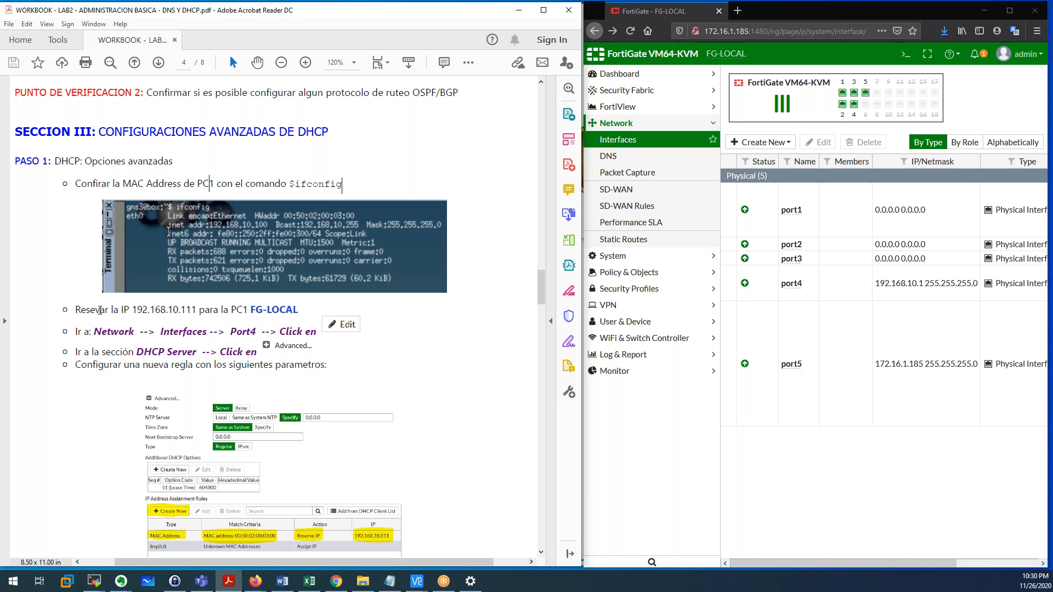
{"action": "left_click_drag", "start_coordinate": [138, 310], "coordinate": [195, 311]}
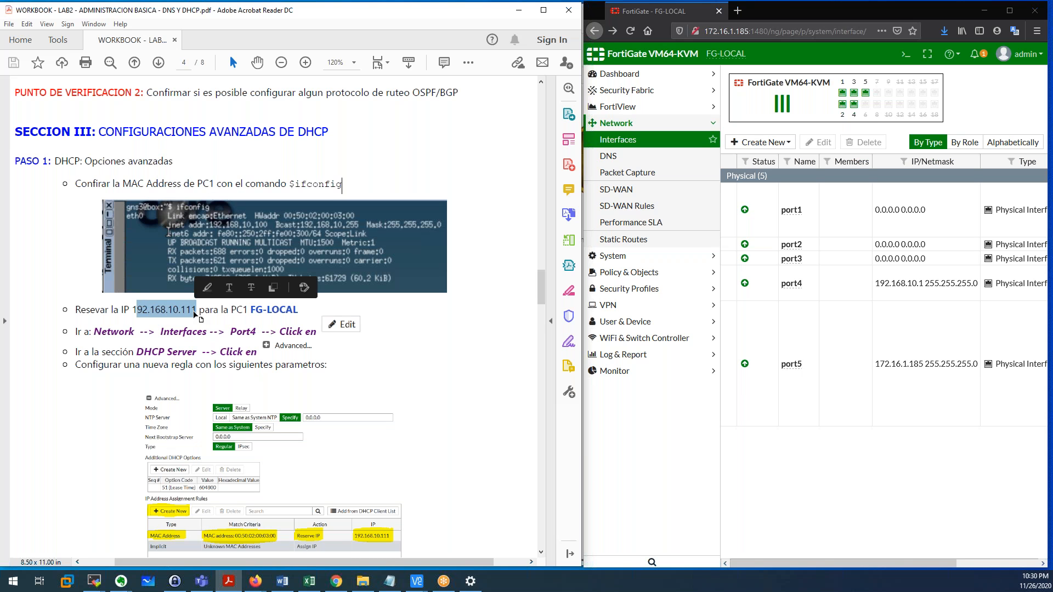
{"action": "left_click", "coordinate": [207, 312]}
{"action": "left_click_drag", "start_coordinate": [229, 310], "coordinate": [245, 310]}
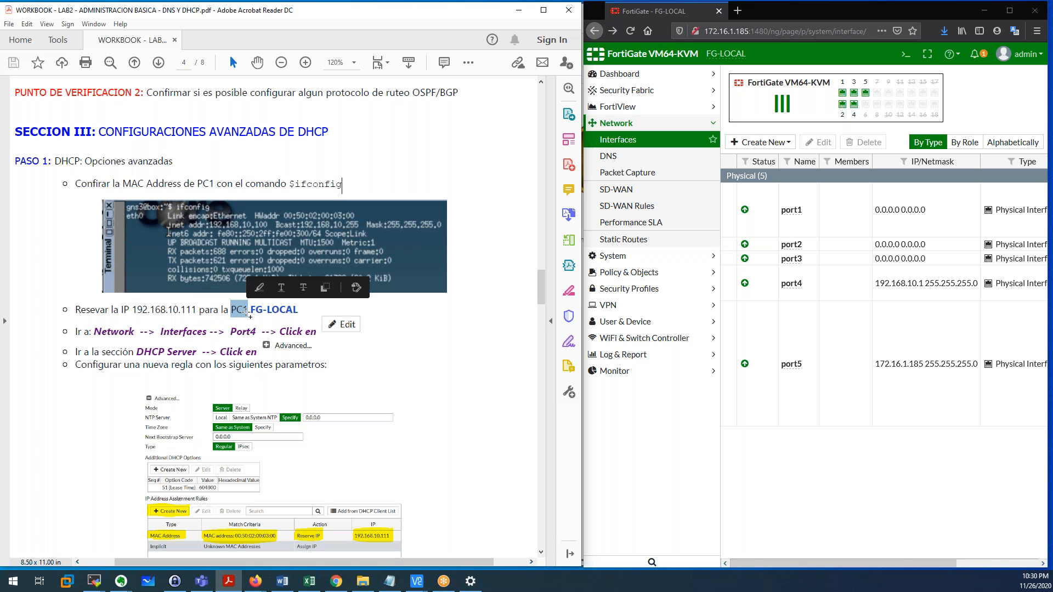
{"action": "left_click_drag", "start_coordinate": [251, 310], "coordinate": [298, 310]}
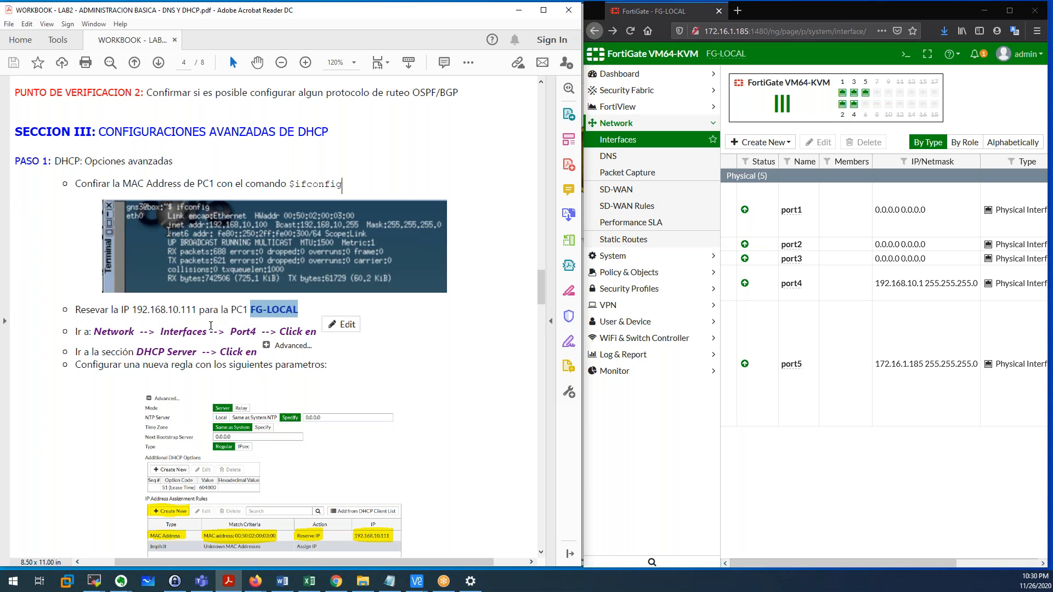
{"action": "left_click", "coordinate": [195, 317]}
{"action": "left_click_drag", "start_coordinate": [196, 311], "coordinate": [135, 311]}
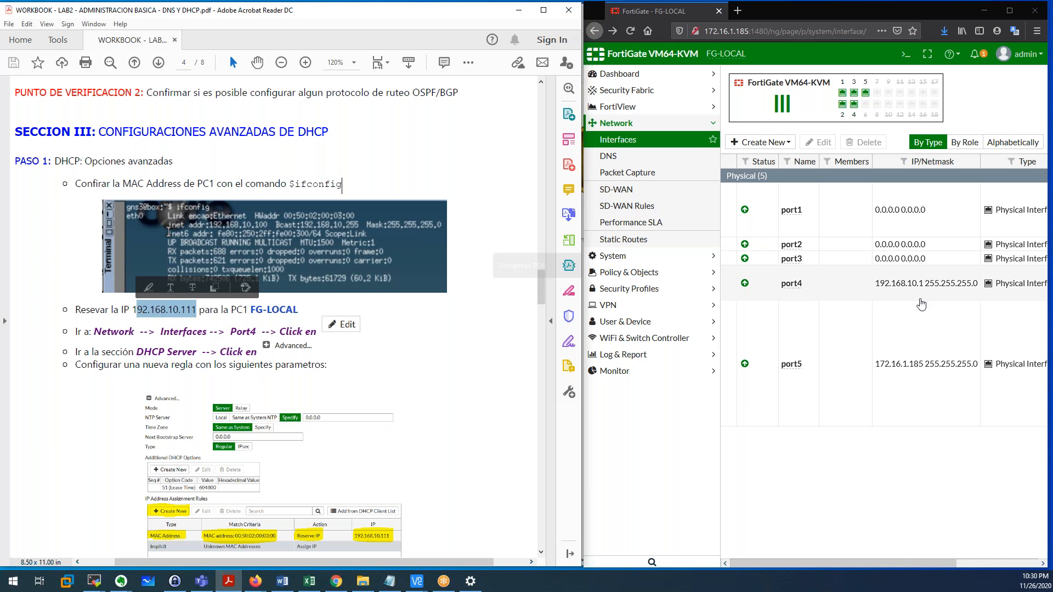
Open port4's interface settings and expand the advanced DHCP server options.
{"action": "left_click", "coordinate": [840, 295]}
{"action": "double_click", "coordinate": [840, 295]}
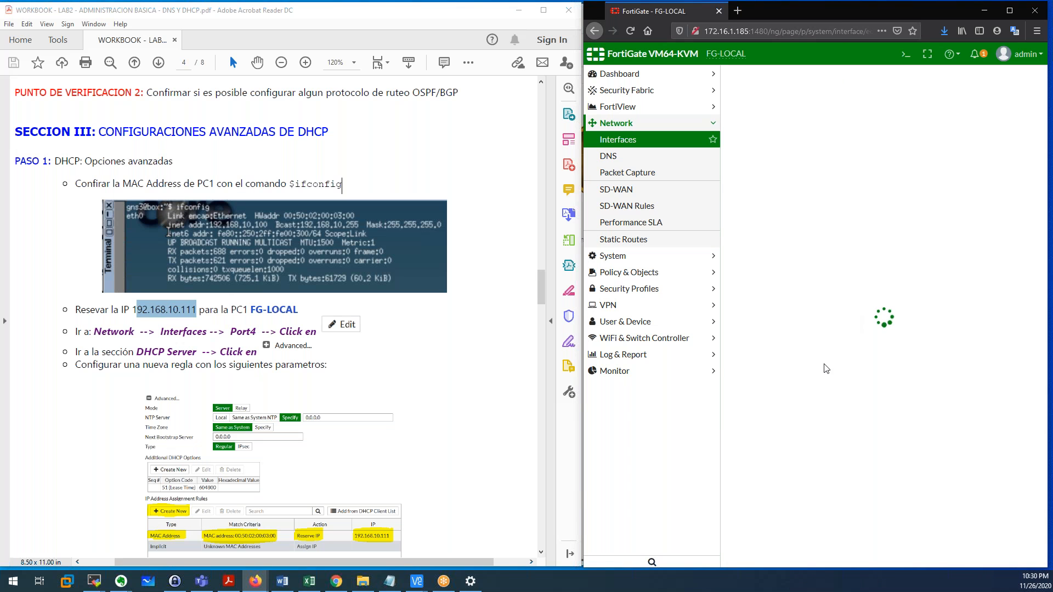
{"action": "scroll", "coordinate": [821, 366], "scroll_direction": "down", "scroll_amount": 5}
{"action": "scroll", "coordinate": [746, 362], "scroll_direction": "down", "scroll_amount": 2}
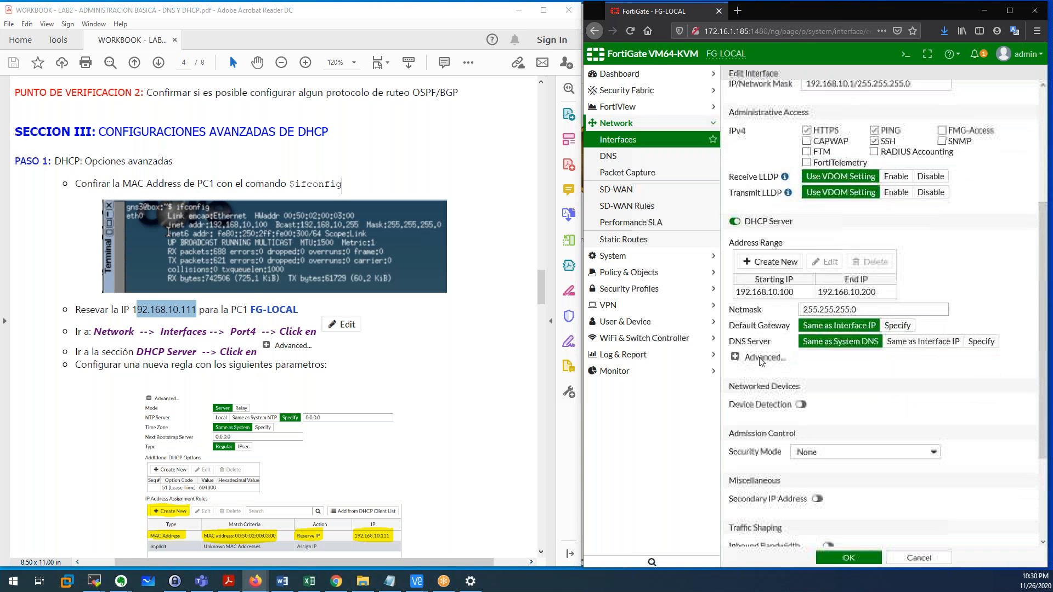
{"action": "left_click", "coordinate": [737, 357]}
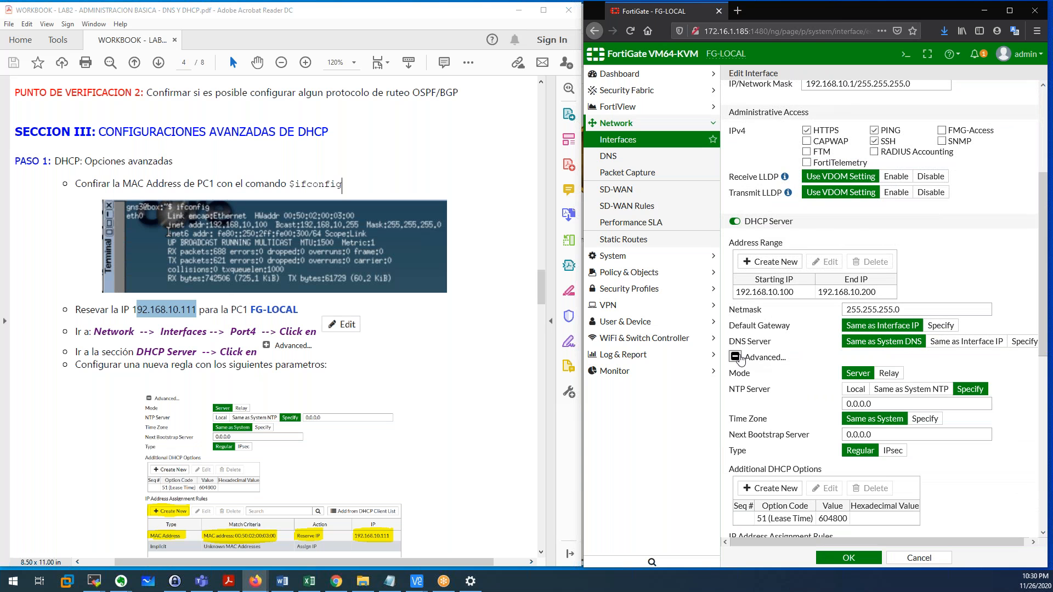
Scroll down to IP Address Assignment Rules and start a new rule.
{"action": "scroll", "coordinate": [797, 368], "scroll_direction": "down", "scroll_amount": 2}
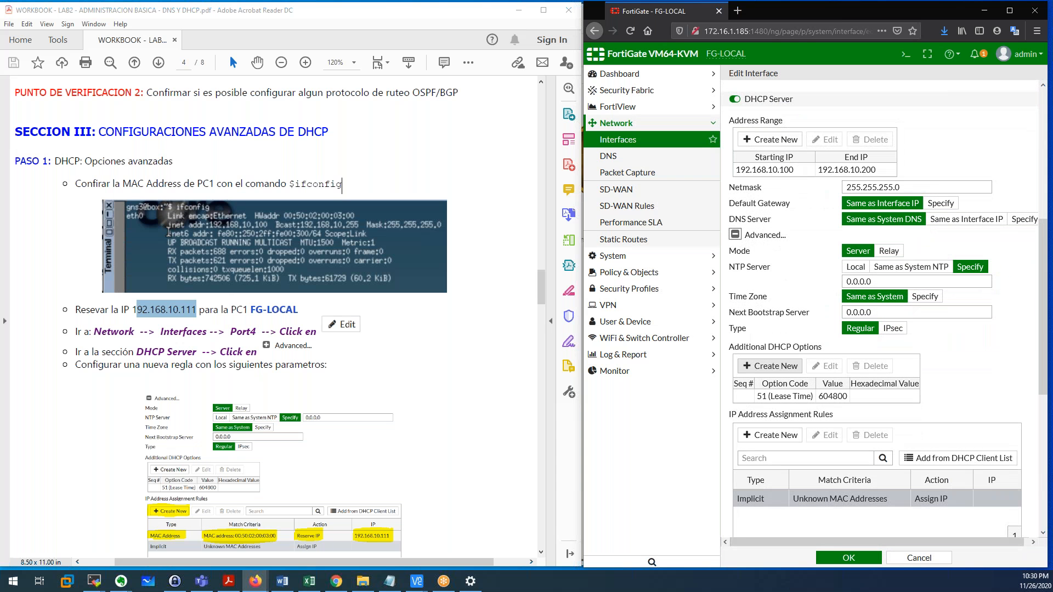
{"action": "scroll", "coordinate": [794, 330], "scroll_direction": "down", "scroll_amount": 1}
{"action": "scroll", "coordinate": [794, 330], "scroll_direction": "down", "scroll_amount": 2}
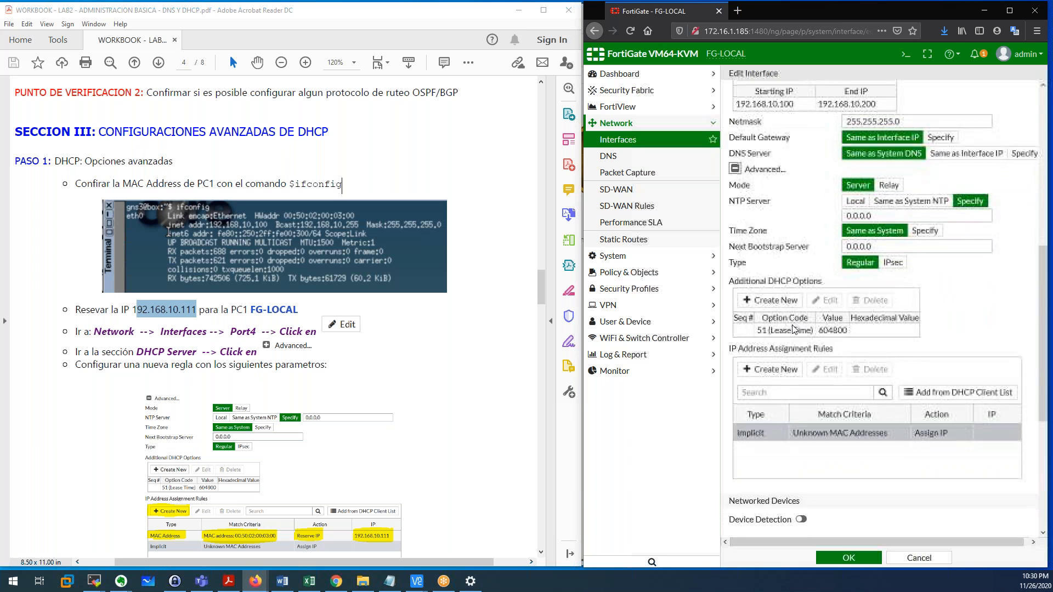
{"action": "scroll", "coordinate": [878, 307], "scroll_direction": "down", "scroll_amount": 3}
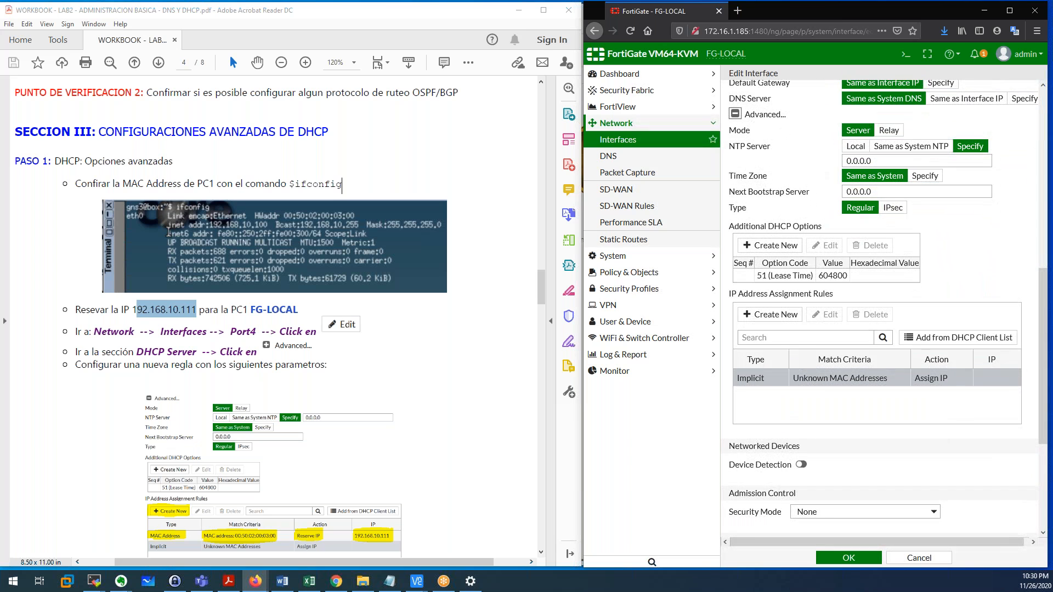
{"action": "scroll", "coordinate": [782, 282], "scroll_direction": "down", "scroll_amount": 1}
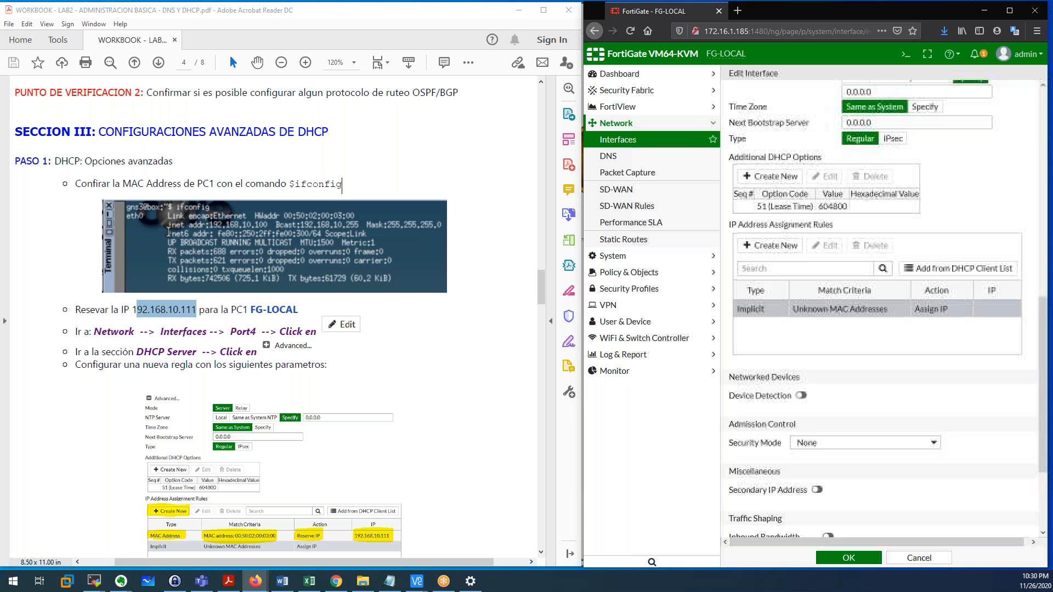
{"action": "left_click_drag", "start_coordinate": [730, 216], "coordinate": [834, 218]}
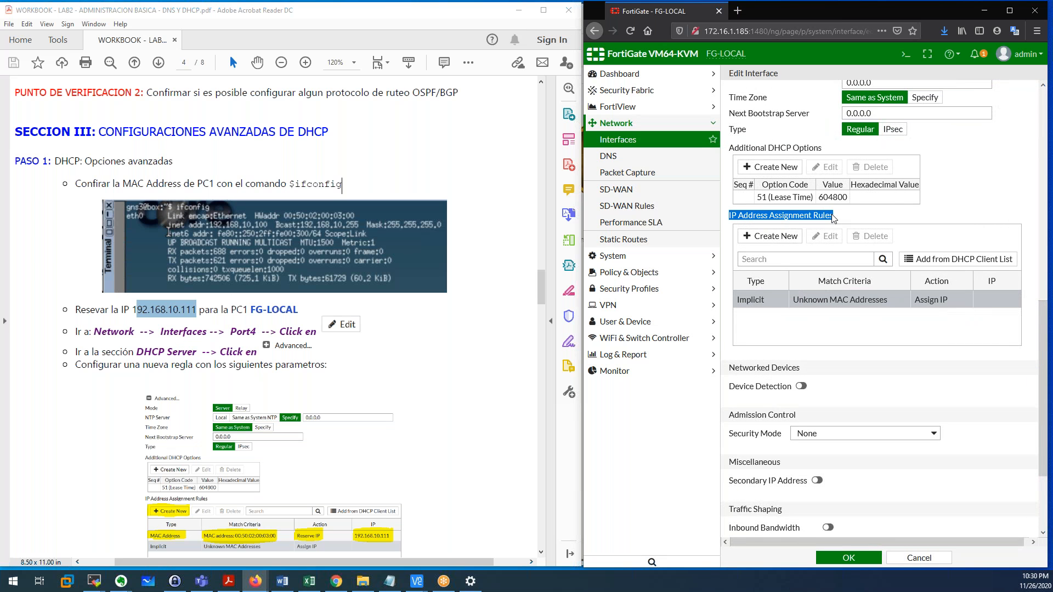
{"action": "left_click", "coordinate": [896, 210]}
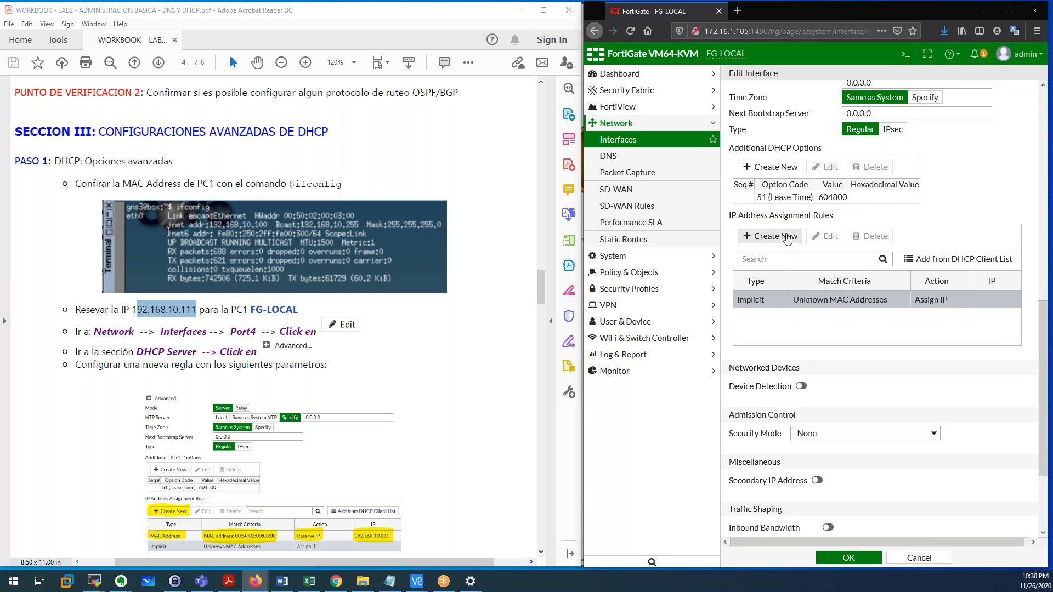
{"action": "left_click", "coordinate": [787, 237]}
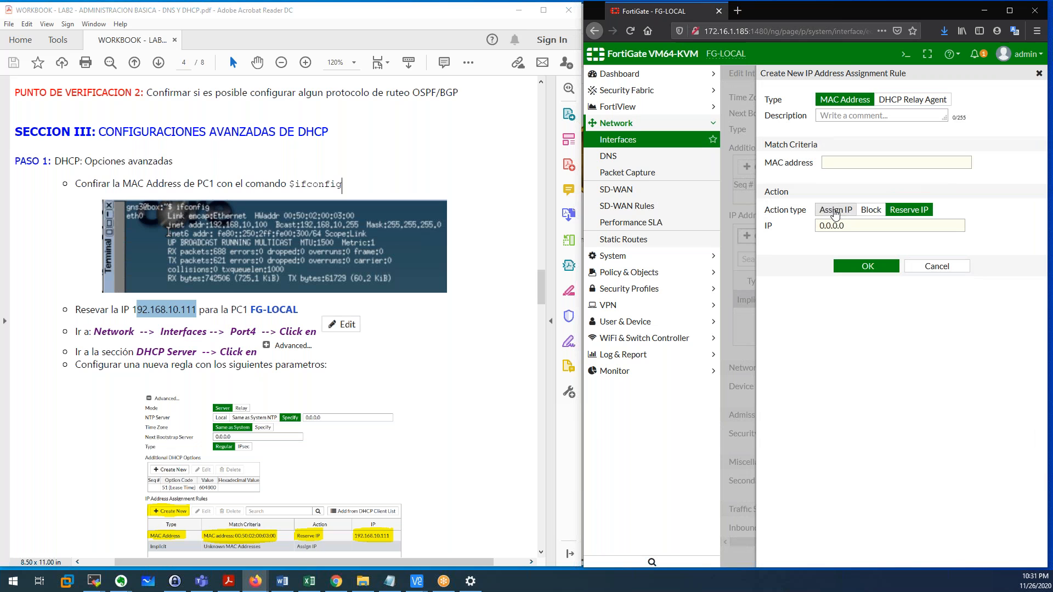
Set the rule action to Reserve IP with the address 192.168.10.111.
{"action": "left_click", "coordinate": [834, 164]}
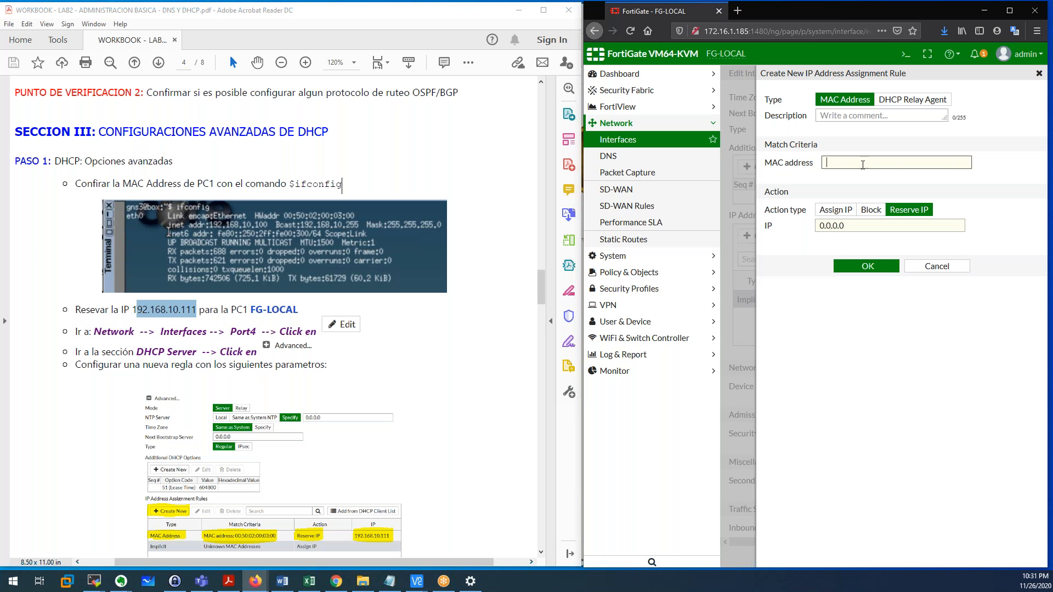
{"action": "left_click", "coordinate": [843, 214]}
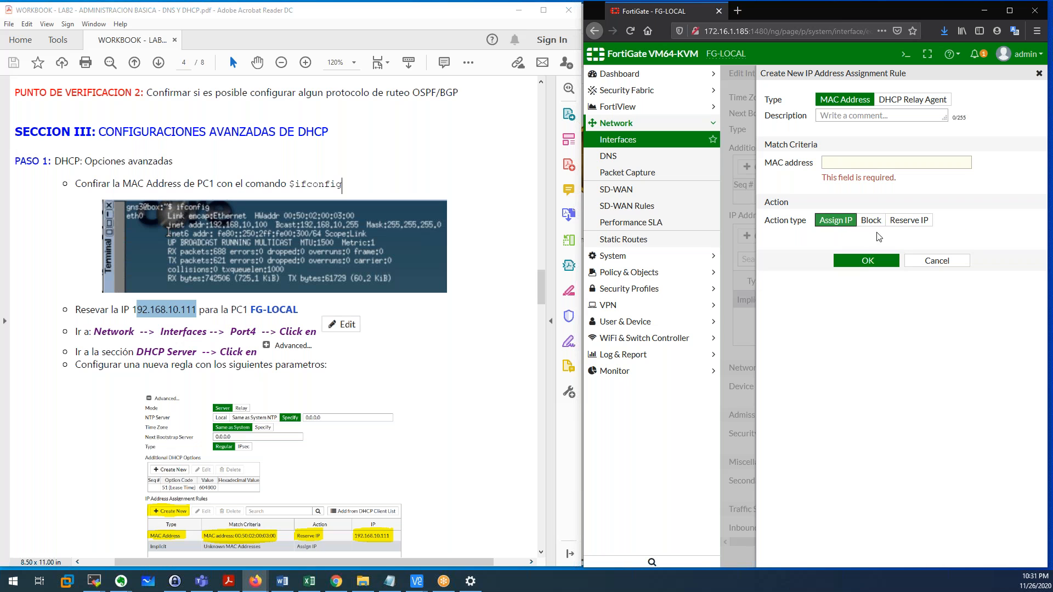
{"action": "left_click", "coordinate": [909, 220]}
{"action": "double_click", "coordinate": [866, 232]}
{"action": "left_click_drag", "start_coordinate": [858, 238], "coordinate": [809, 240]}
{"action": "type", "text": "192."}
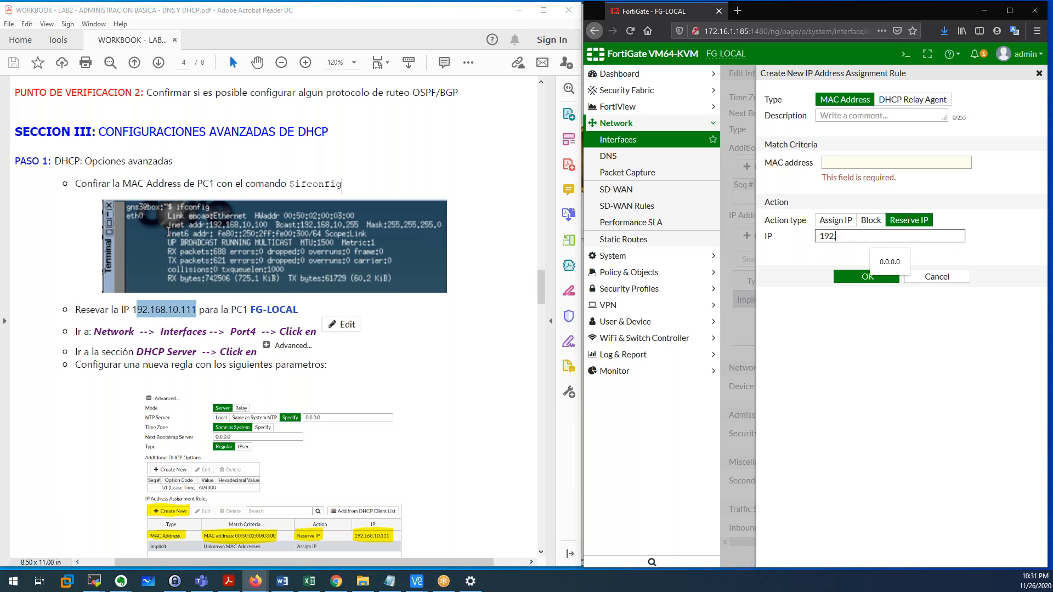
{"action": "type", "text": "168.10.111"}
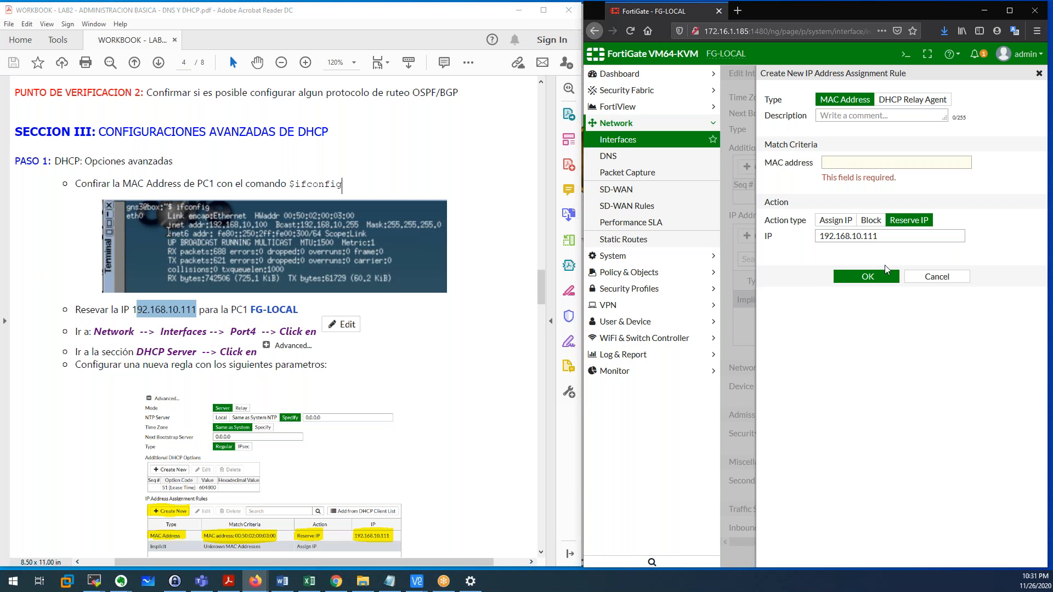
{"action": "left_click_drag", "start_coordinate": [882, 238], "coordinate": [820, 240]}
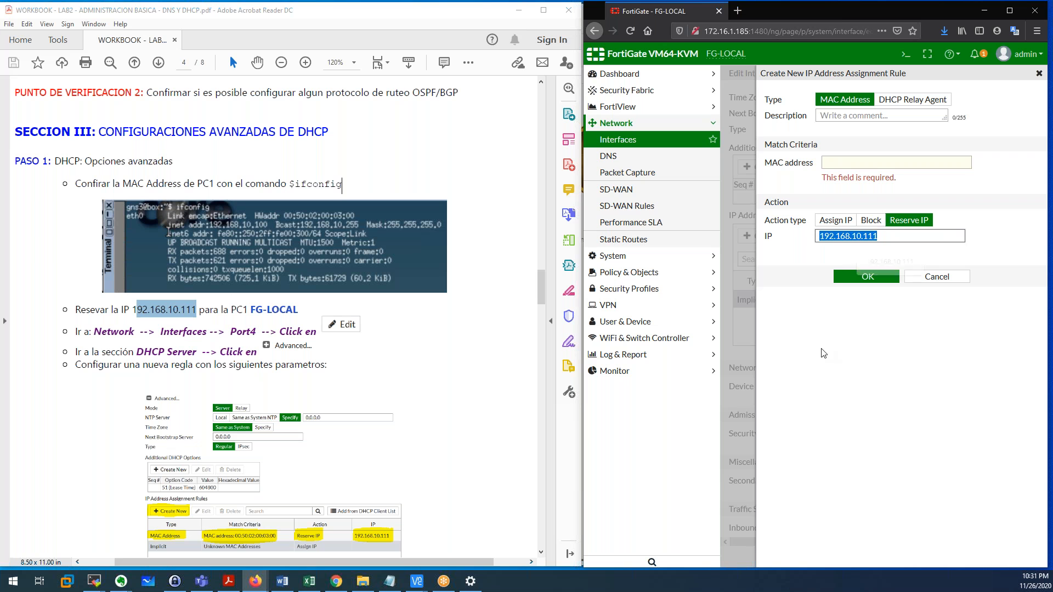
{"action": "left_click", "coordinate": [824, 352]}
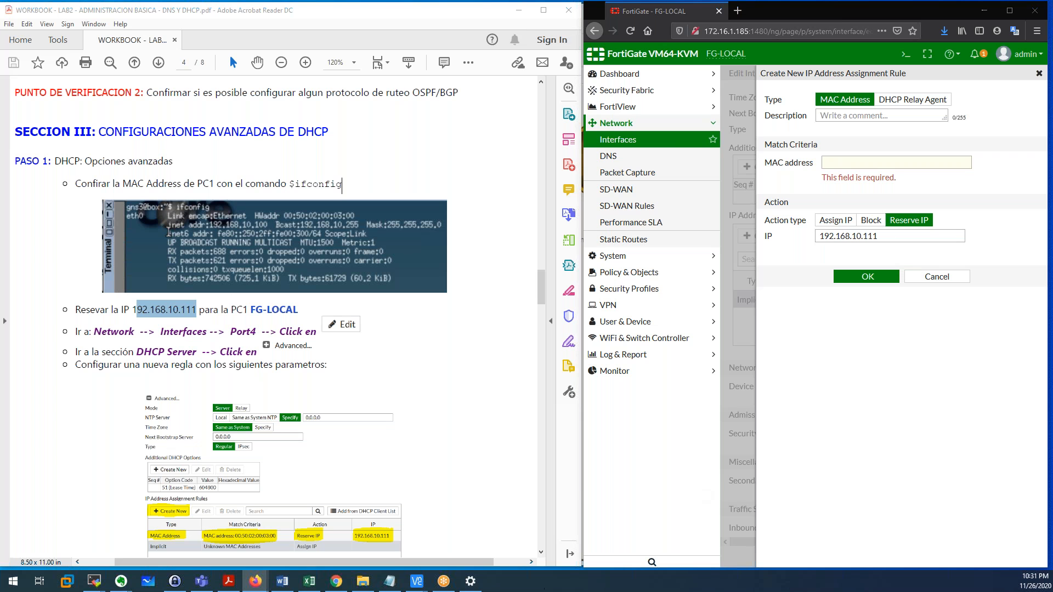
Enter PC1's MAC address 00:50:02:00:03:00, read from its ifconfig output, and save the rule.
{"action": "left_click", "coordinate": [417, 581]}
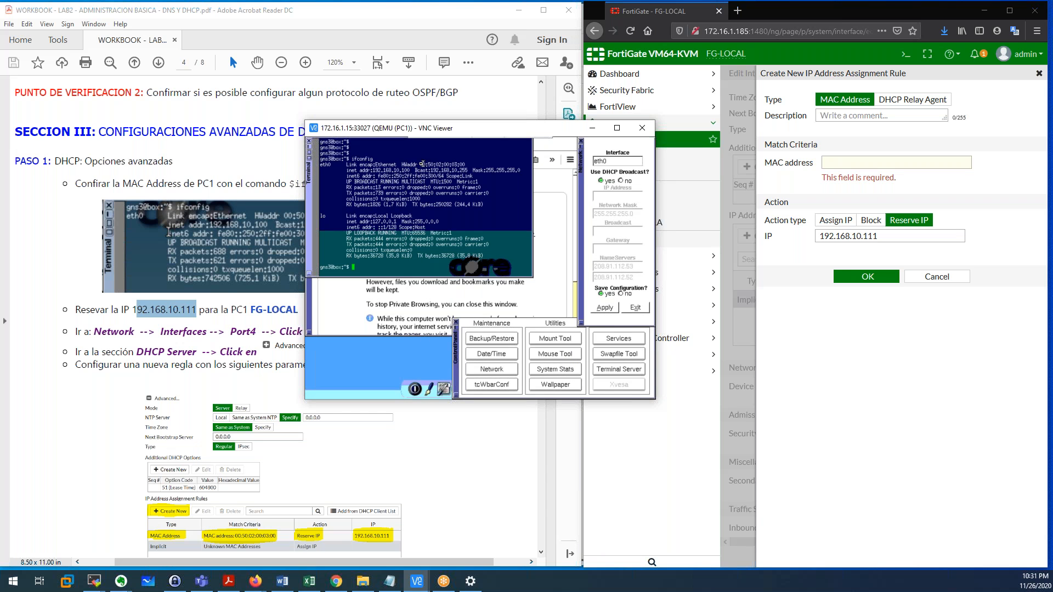
{"action": "left_click_drag", "start_coordinate": [423, 164], "coordinate": [467, 164]}
{"action": "left_click", "coordinate": [848, 164]}
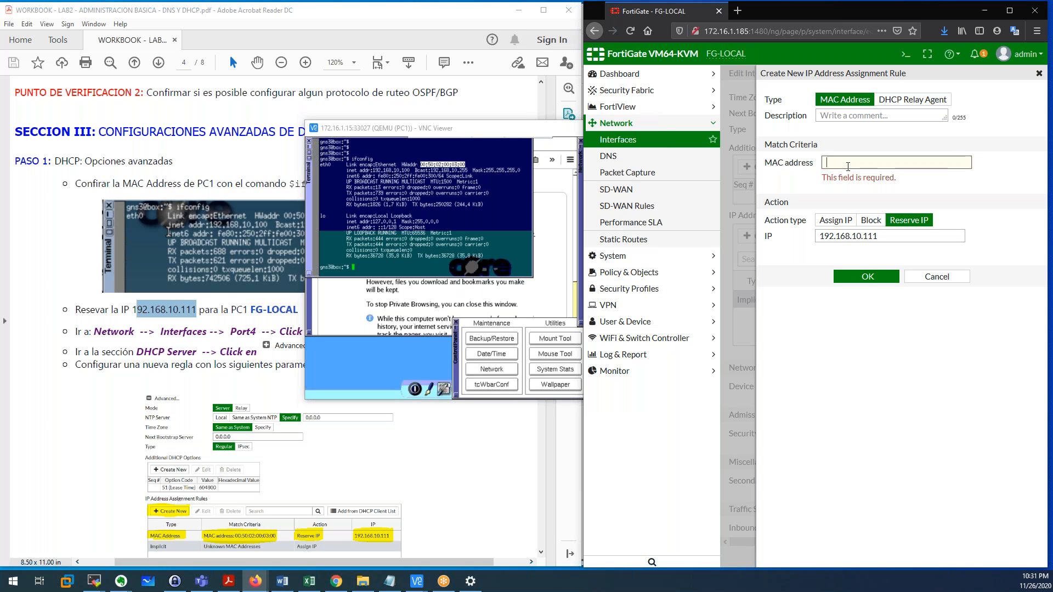
{"action": "type", "text": "00"}
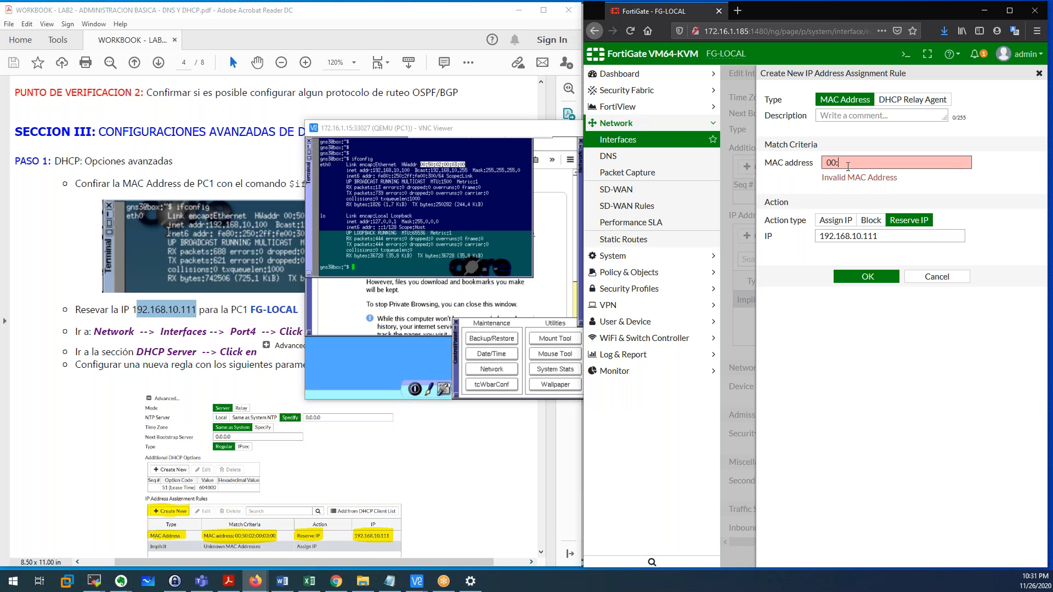
{"action": "type", "text": ":50:02:00:03:00"}
{"action": "left_click_drag", "start_coordinate": [896, 163], "coordinate": [829, 164]}
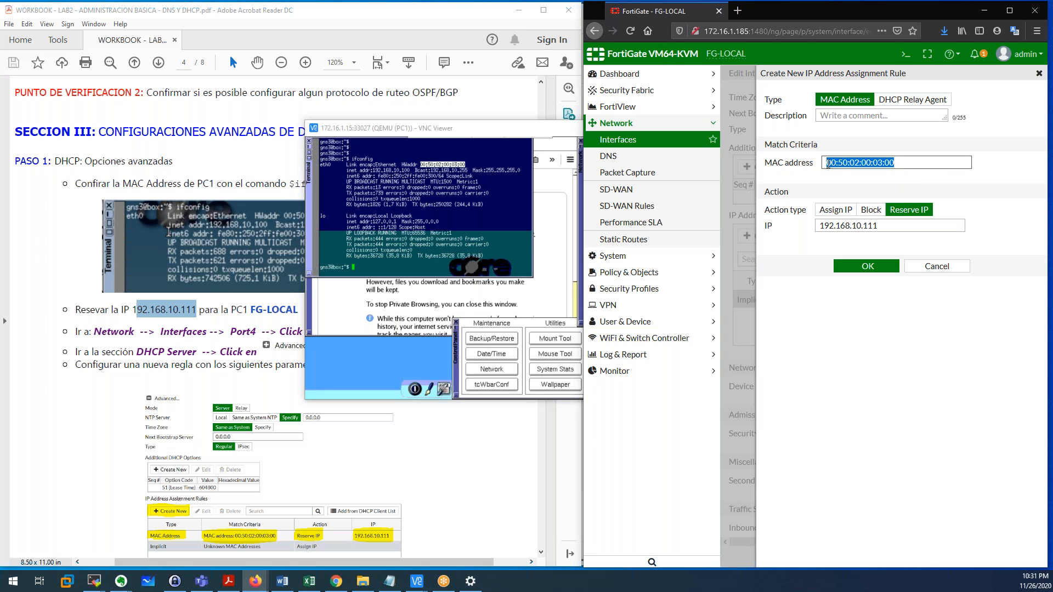
{"action": "left_click", "coordinate": [829, 184]}
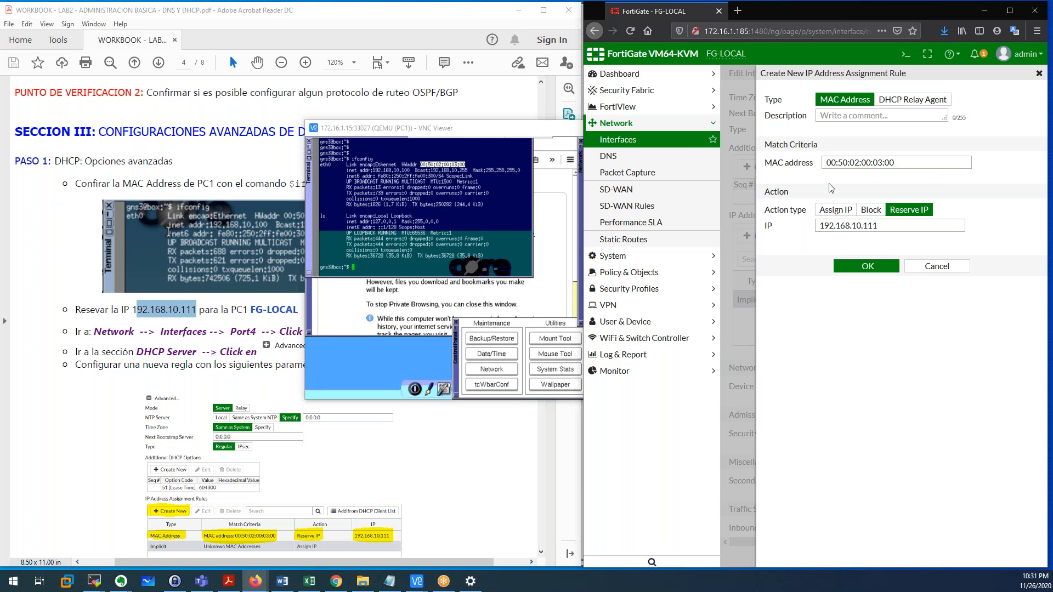
{"action": "left_click", "coordinate": [849, 267]}
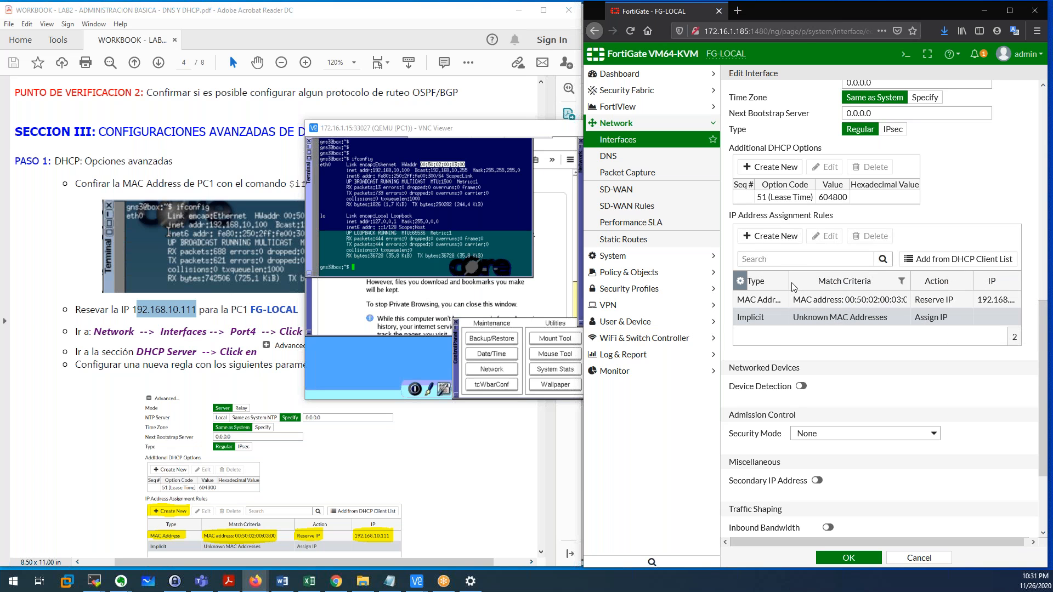
Verify the new MAC rule reserving 192.168.10.111, then save port4's interface settings.
{"action": "left_click_drag", "start_coordinate": [786, 282], "coordinate": [835, 282]}
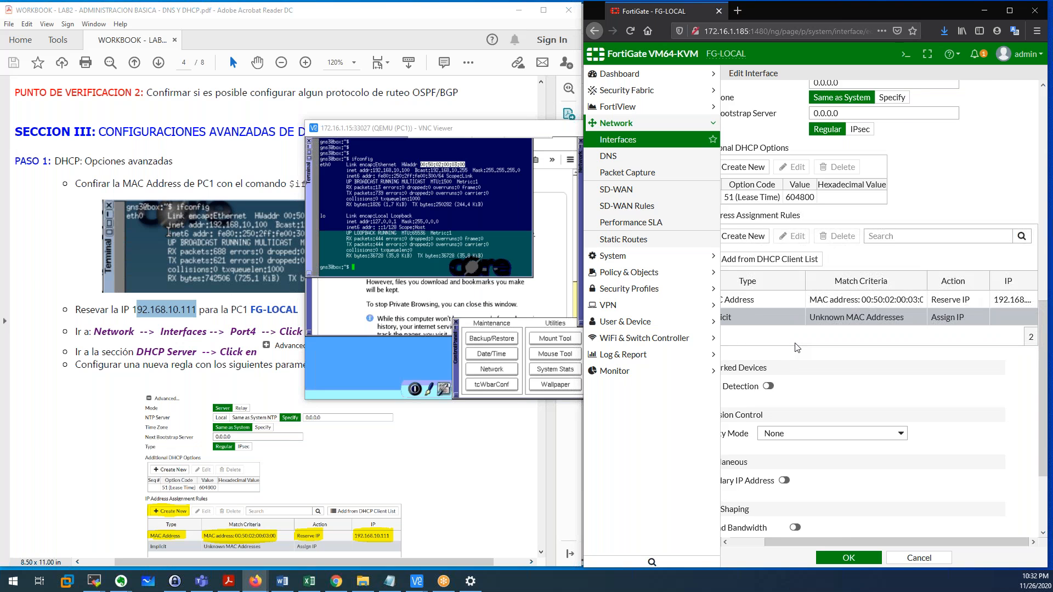
{"action": "left_click", "coordinate": [782, 306]}
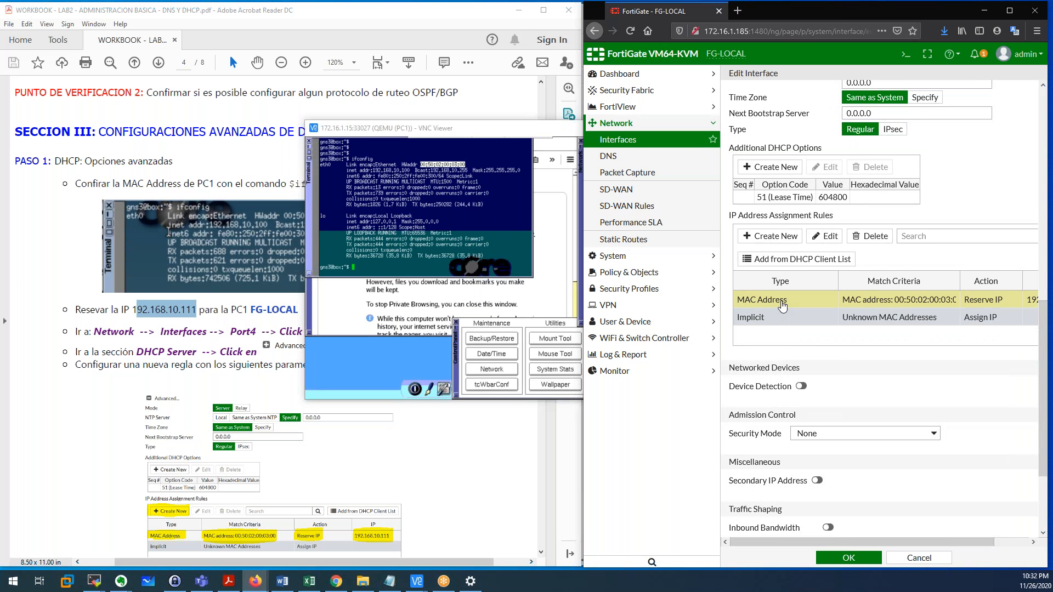
{"action": "left_click_drag", "start_coordinate": [895, 305], "coordinate": [975, 310]}
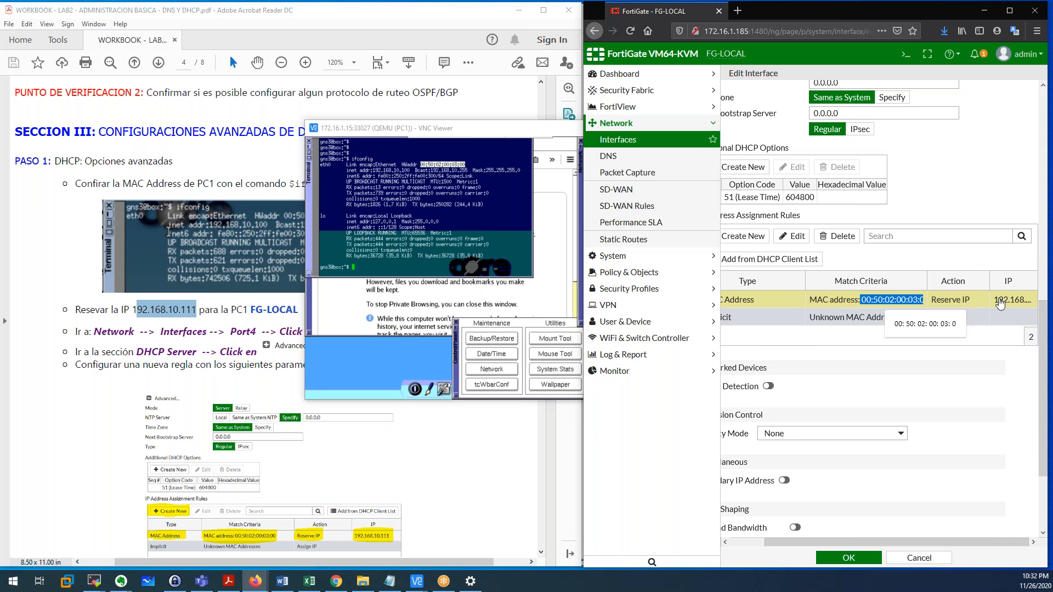
{"action": "left_click_drag", "start_coordinate": [991, 305], "coordinate": [1020, 305]}
{"action": "left_click", "coordinate": [893, 263]}
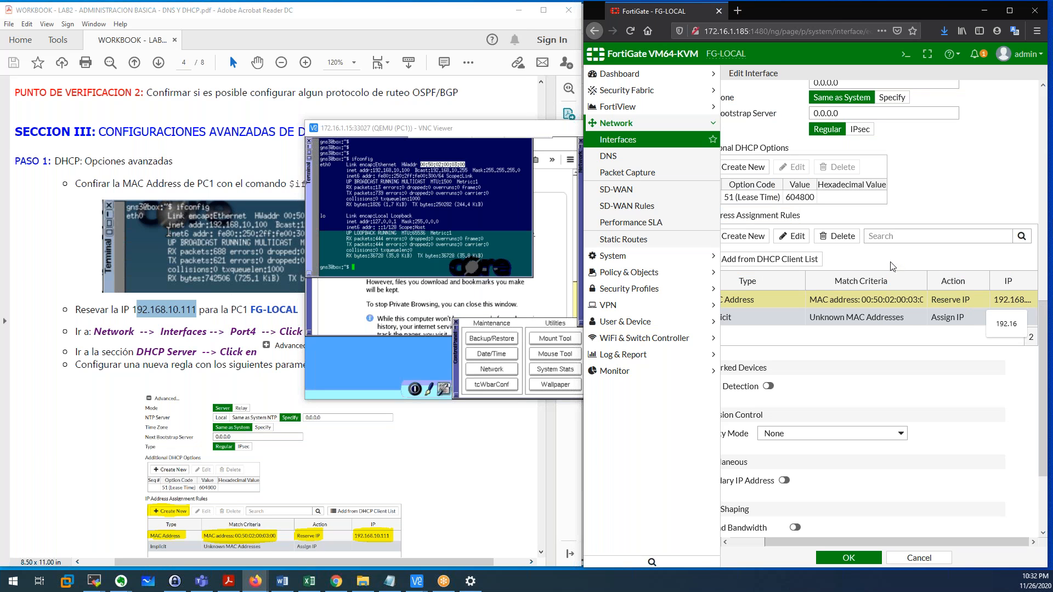
{"action": "left_click", "coordinate": [865, 561]}
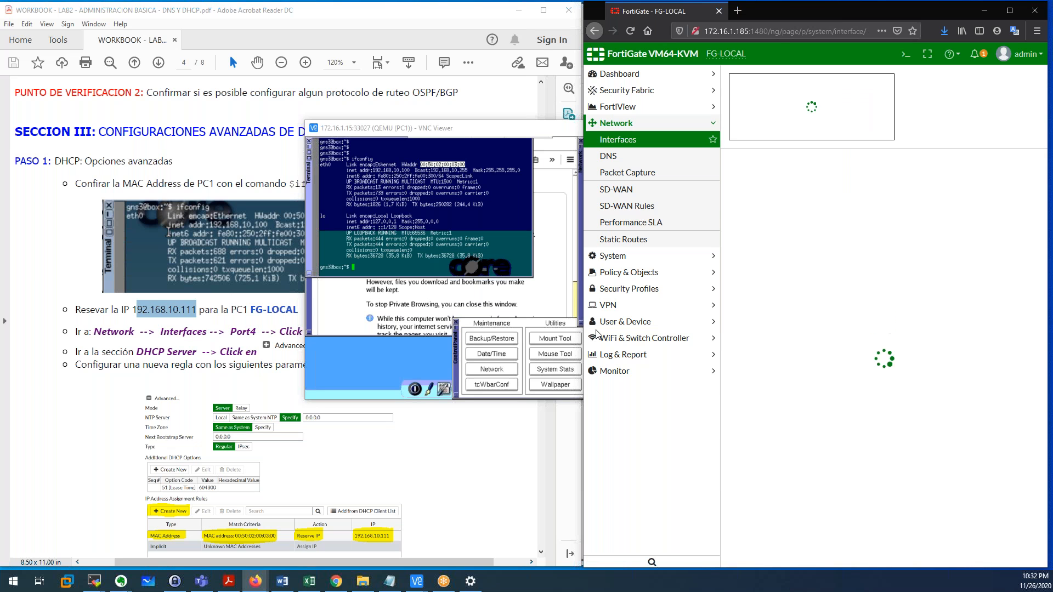
Toggle Use DHCP Broadcast on PC1's network panel and apply the settings to renew the lease.
{"action": "left_click", "coordinate": [397, 225]}
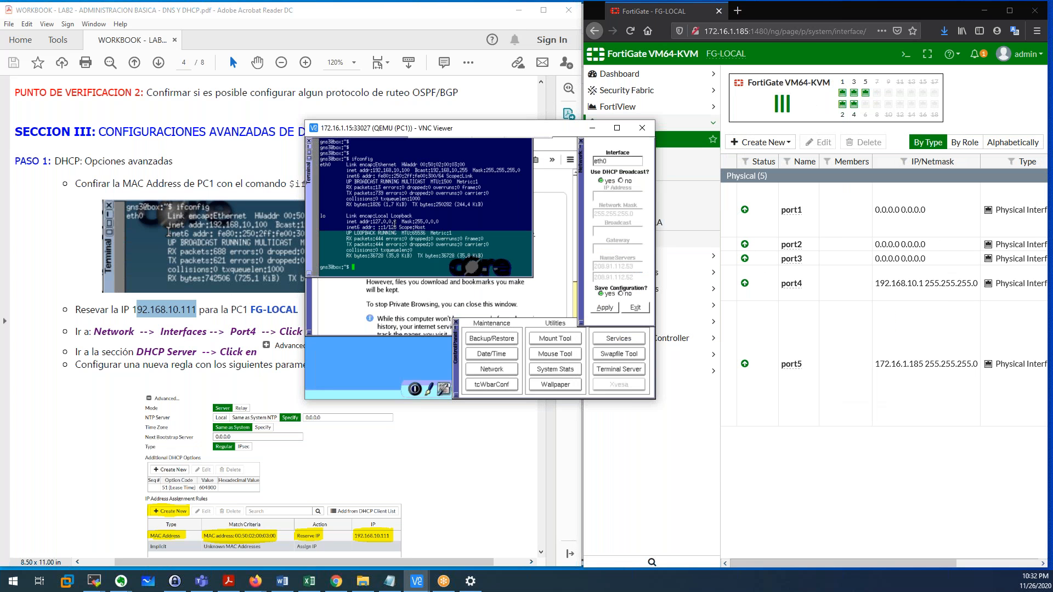
{"action": "left_click", "coordinate": [621, 181]}
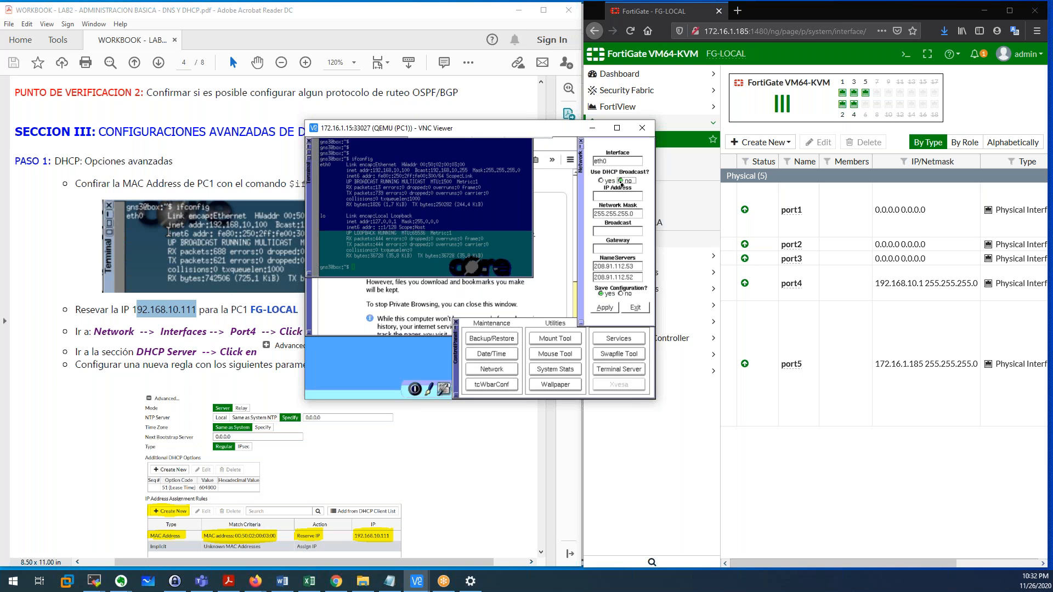
{"action": "left_click", "coordinate": [606, 308]}
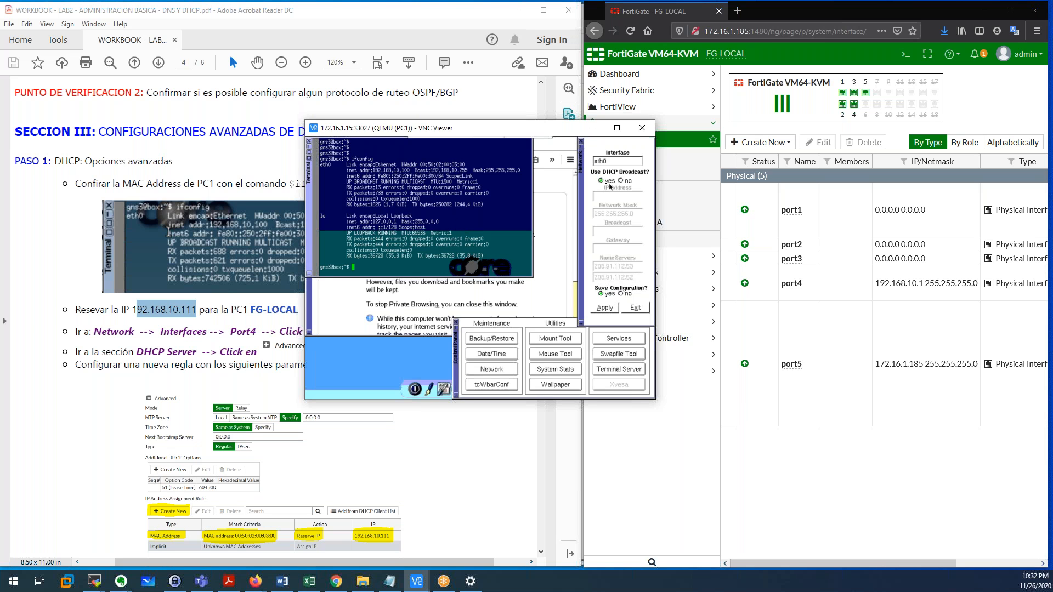
{"action": "left_click", "coordinate": [606, 310]}
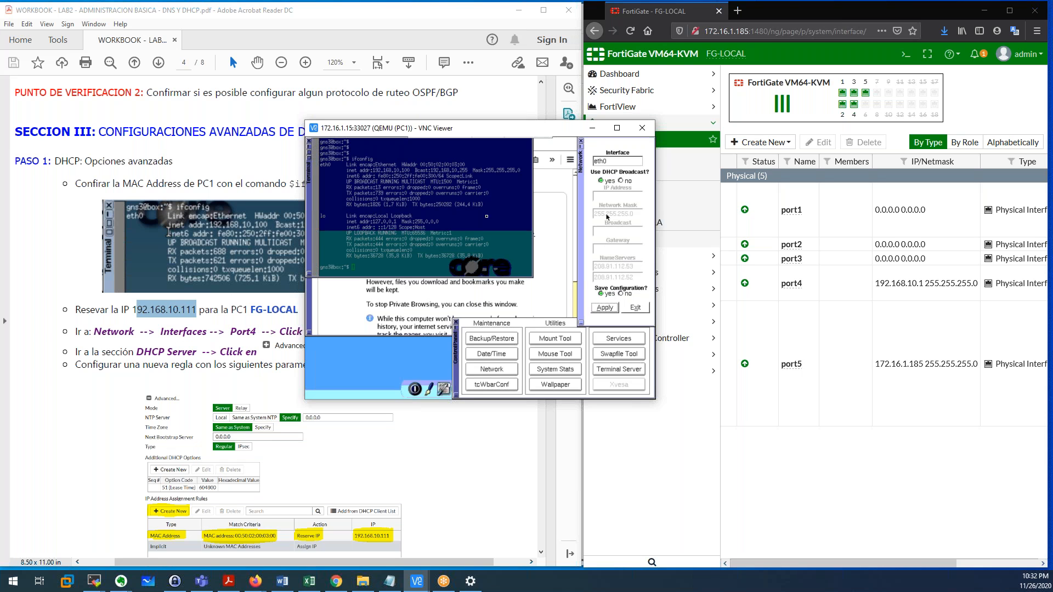
Run ifconfig on PC1 and confirm its inet addr is 192.168.10.111.
{"action": "left_click", "coordinate": [413, 217]}
{"action": "key", "text": "Return"}
{"action": "key", "text": "Return"}
{"action": "key", "text": "Return"}
{"action": "type", "text": "ifconfig"}
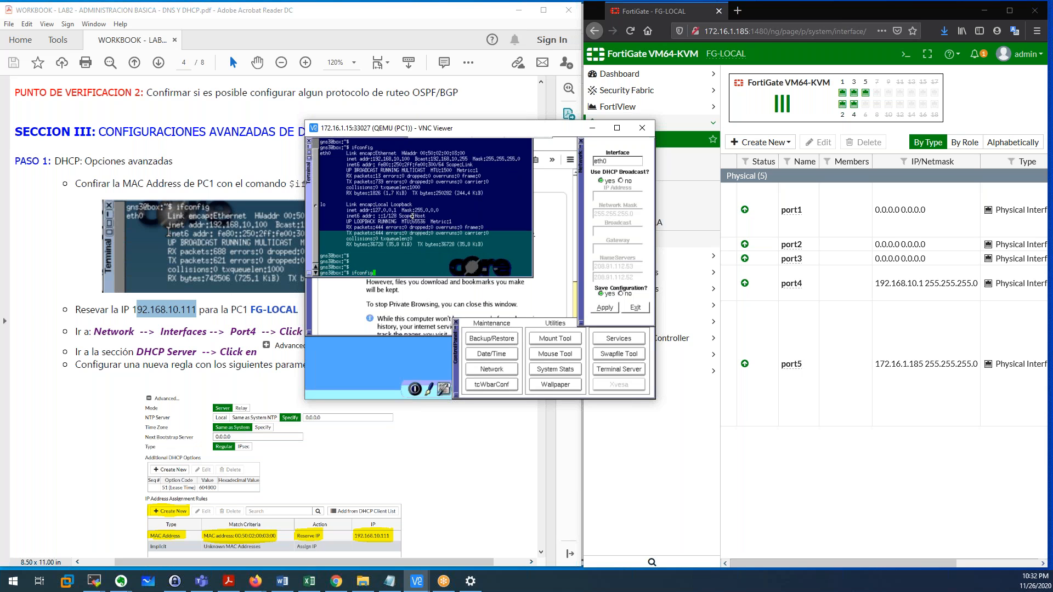
{"action": "key", "text": "Return"}
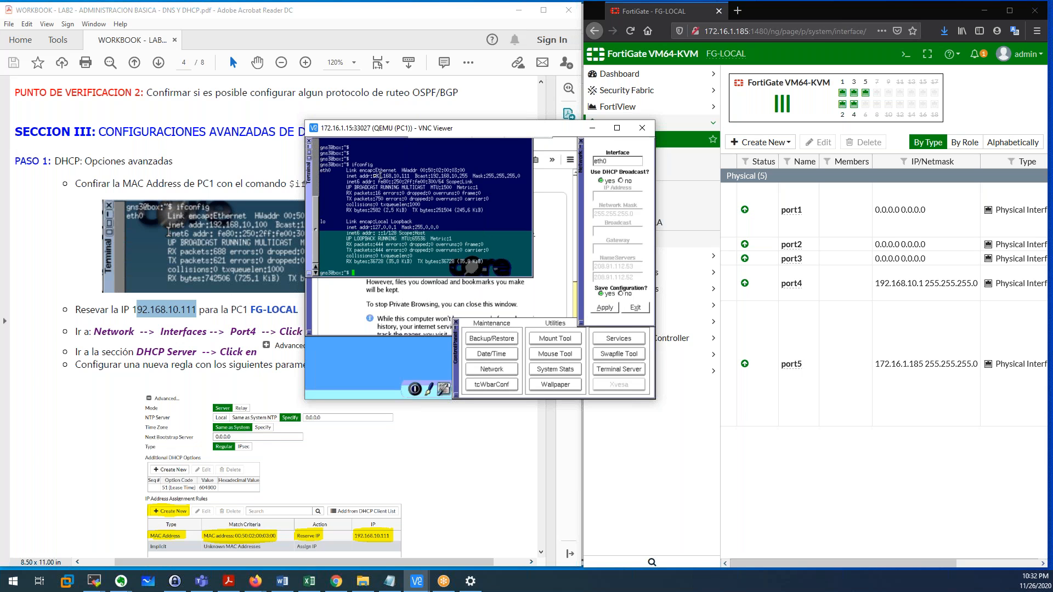
{"action": "left_click_drag", "start_coordinate": [367, 176], "coordinate": [410, 176]}
{"action": "left_click", "coordinate": [406, 218]}
{"action": "left_click", "coordinate": [157, 325]}
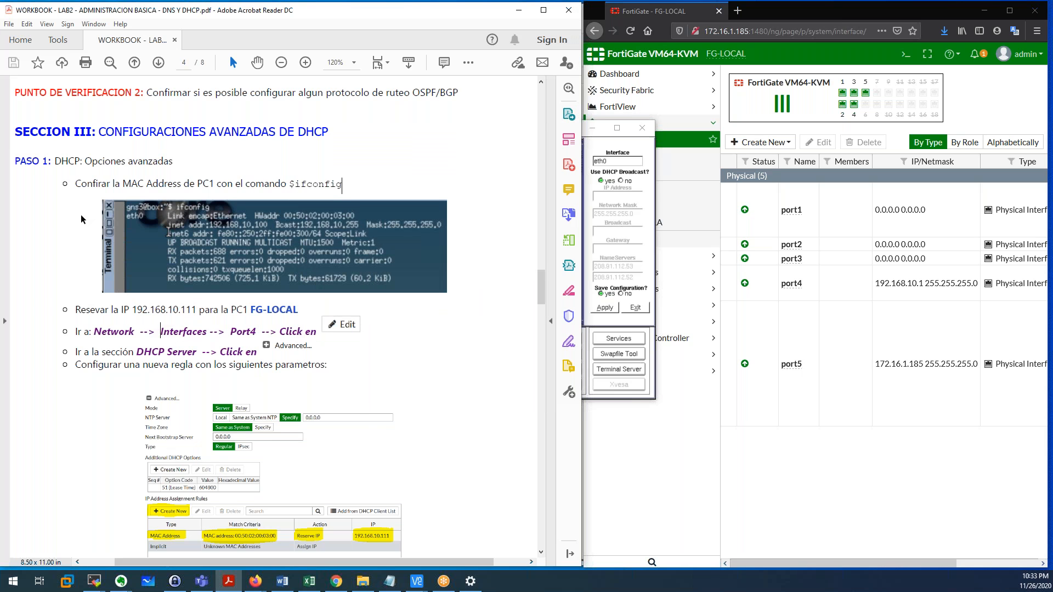
Review the workbook's DHCP reservation steps, marking the reserved IP 192.168.10.111.
{"action": "left_click_drag", "start_coordinate": [55, 160], "coordinate": [166, 167]}
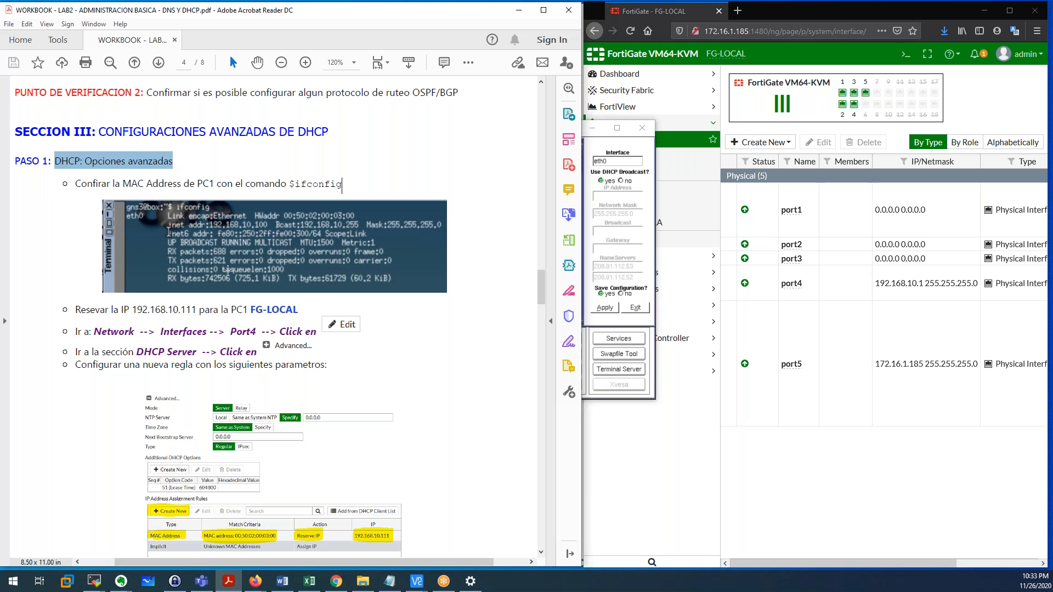
{"action": "left_click_drag", "start_coordinate": [75, 310], "coordinate": [196, 310]}
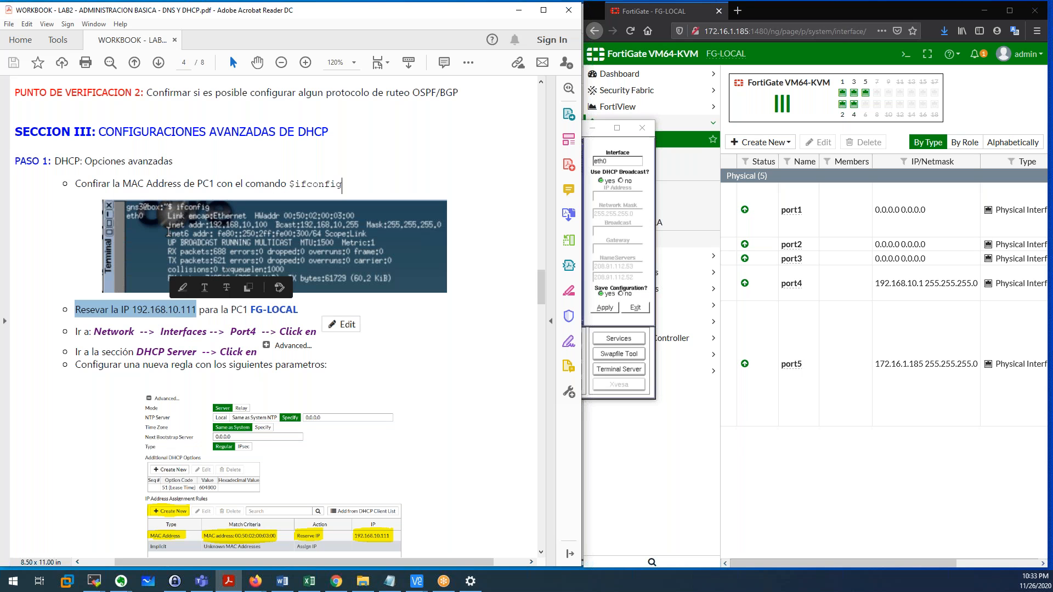
{"action": "scroll", "coordinate": [196, 310], "scroll_direction": "down", "scroll_amount": 3}
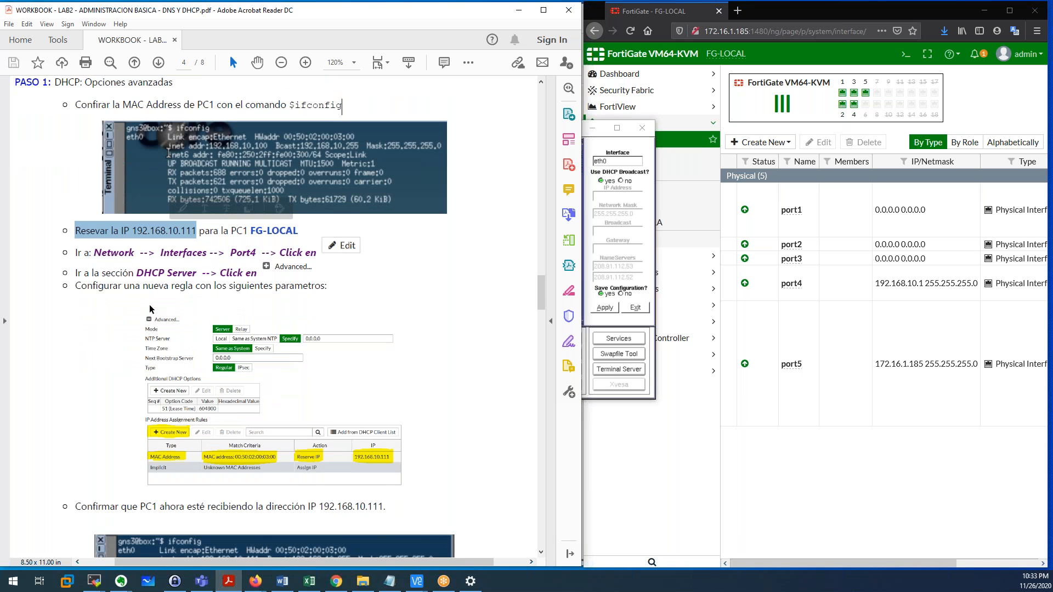
{"action": "scroll", "coordinate": [152, 310], "scroll_direction": "down", "scroll_amount": 2}
{"action": "left_click_drag", "start_coordinate": [75, 220], "coordinate": [257, 220]}
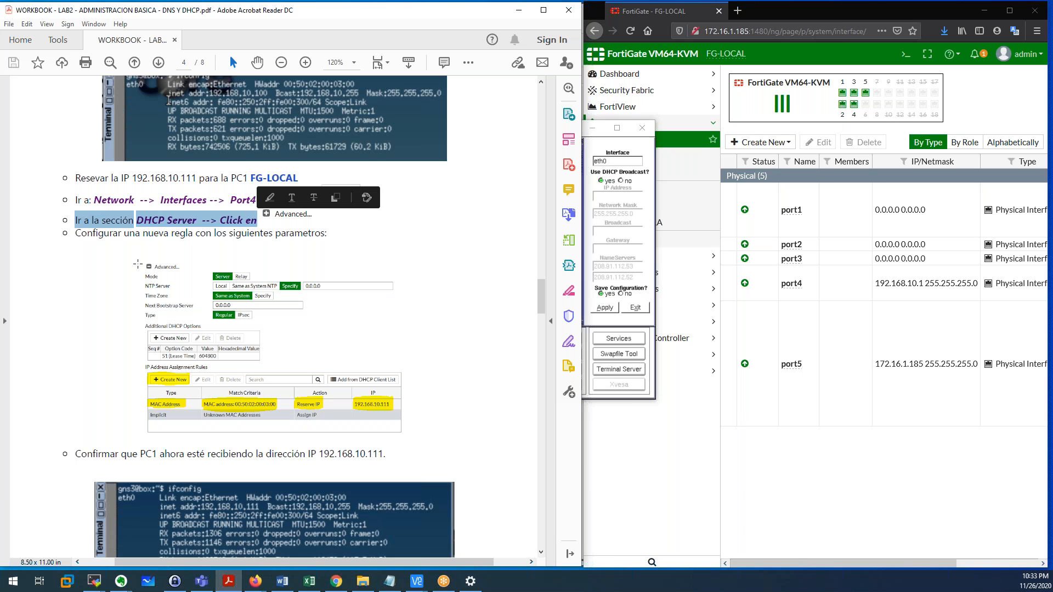
{"action": "scroll", "coordinate": [117, 204], "scroll_direction": "down", "scroll_amount": 2}
{"action": "left_click_drag", "start_coordinate": [76, 181], "coordinate": [212, 181]}
{"action": "scroll", "coordinate": [198, 291], "scroll_direction": "down", "scroll_amount": 2}
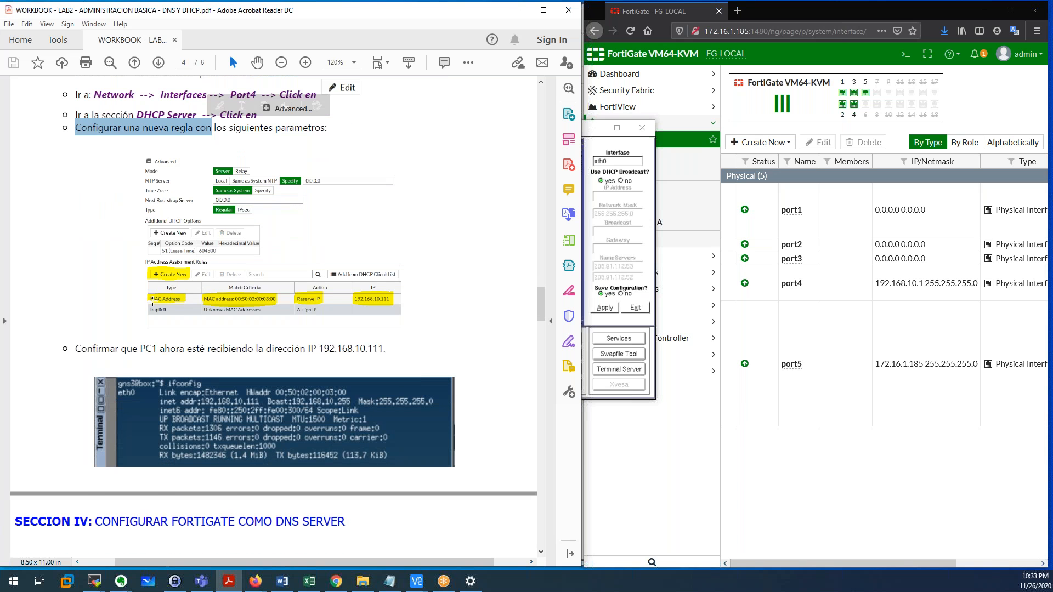
{"action": "scroll", "coordinate": [291, 293], "scroll_direction": "down", "scroll_amount": 3}
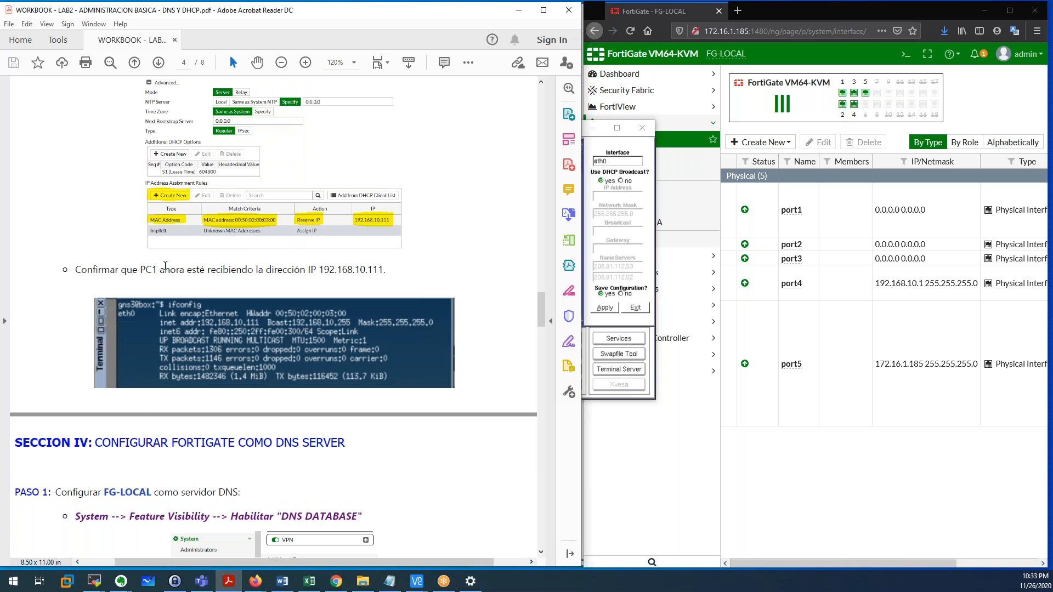
{"action": "left_click_drag", "start_coordinate": [141, 269], "coordinate": [385, 270]}
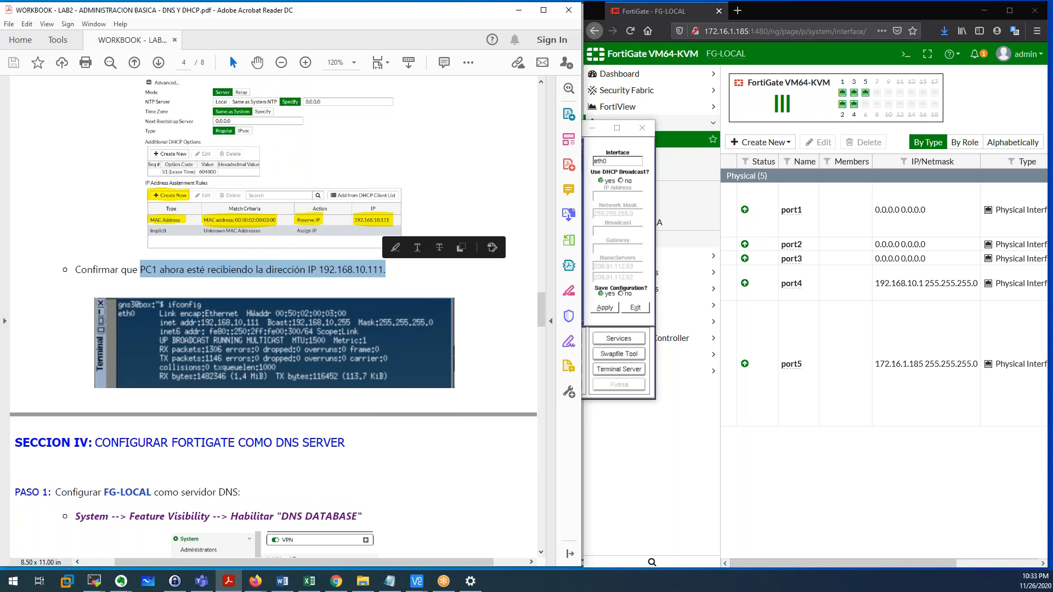
{"action": "left_click", "coordinate": [195, 274]}
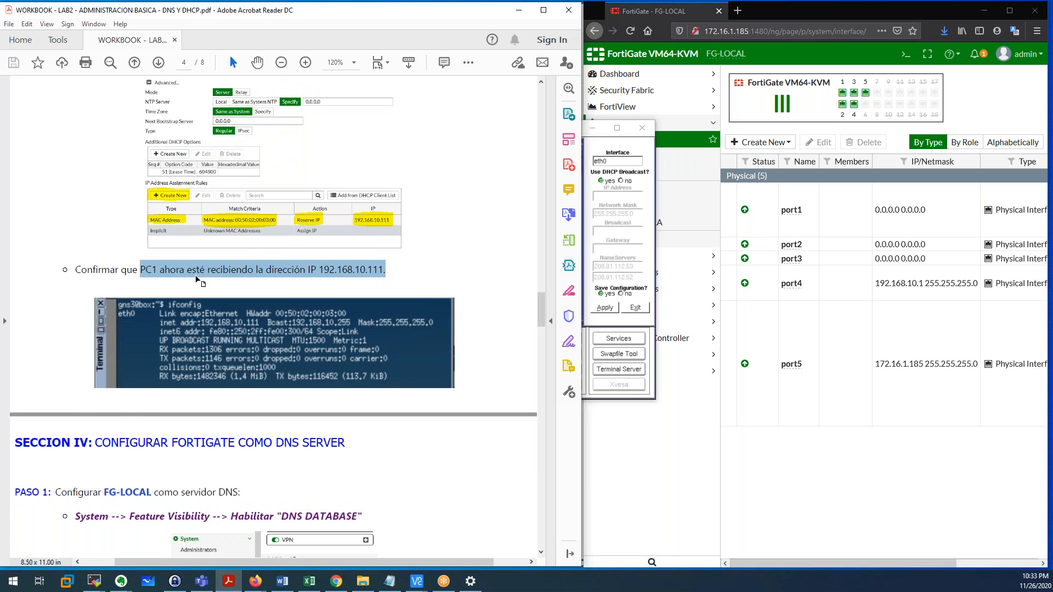
{"action": "left_click_drag", "start_coordinate": [324, 271], "coordinate": [387, 275]}
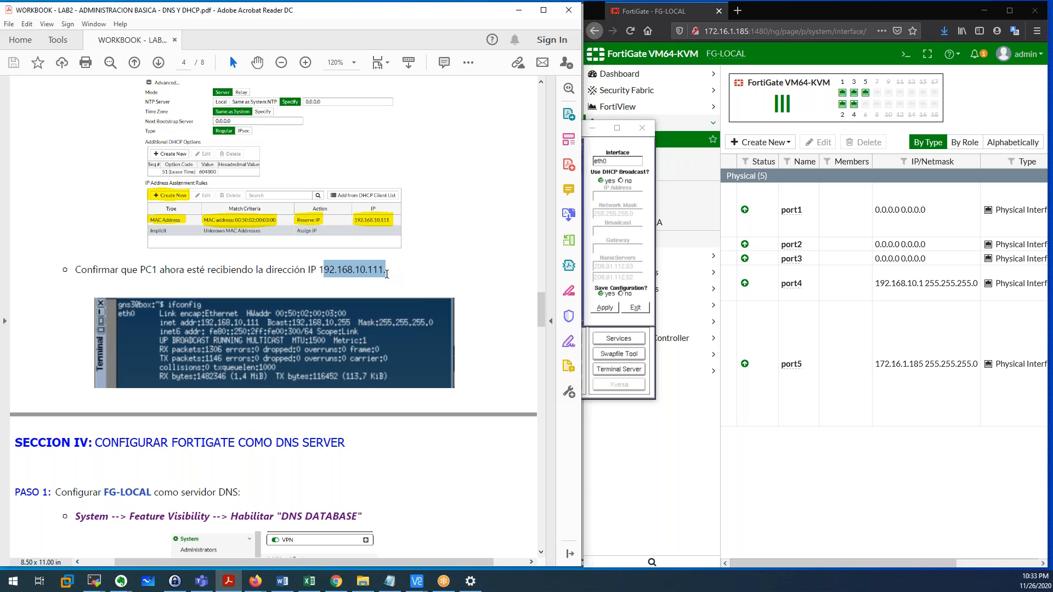
Advance the workbook to Section IV on page 5 and bring up the FortiGate CLI.
{"action": "scroll", "coordinate": [387, 275], "scroll_direction": "down", "scroll_amount": 6}
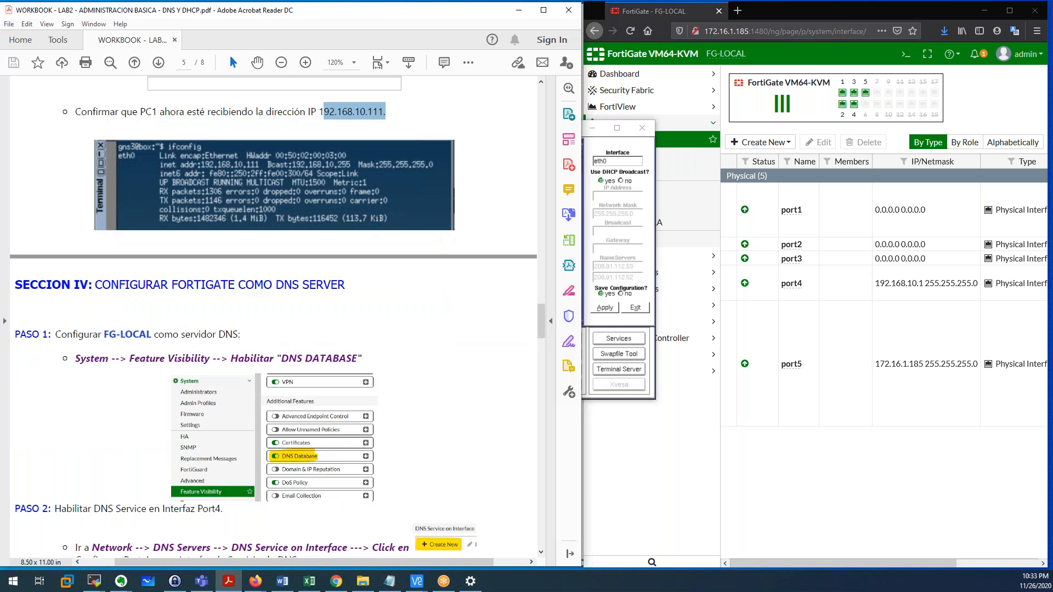
{"action": "scroll", "coordinate": [392, 323], "scroll_direction": "down", "scroll_amount": 1}
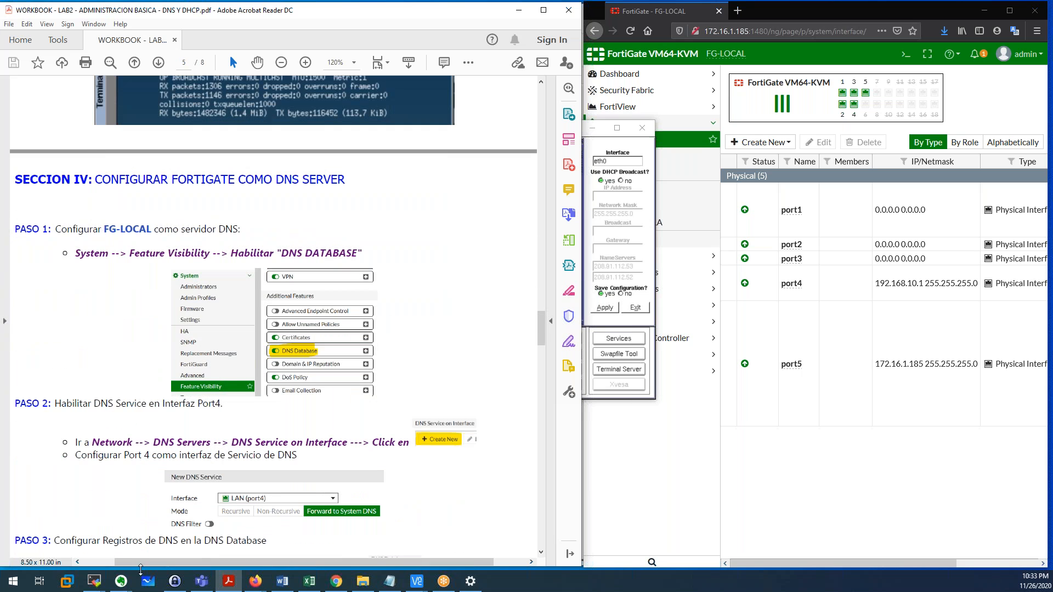
{"action": "mouse_move", "coordinate": [97, 587]}
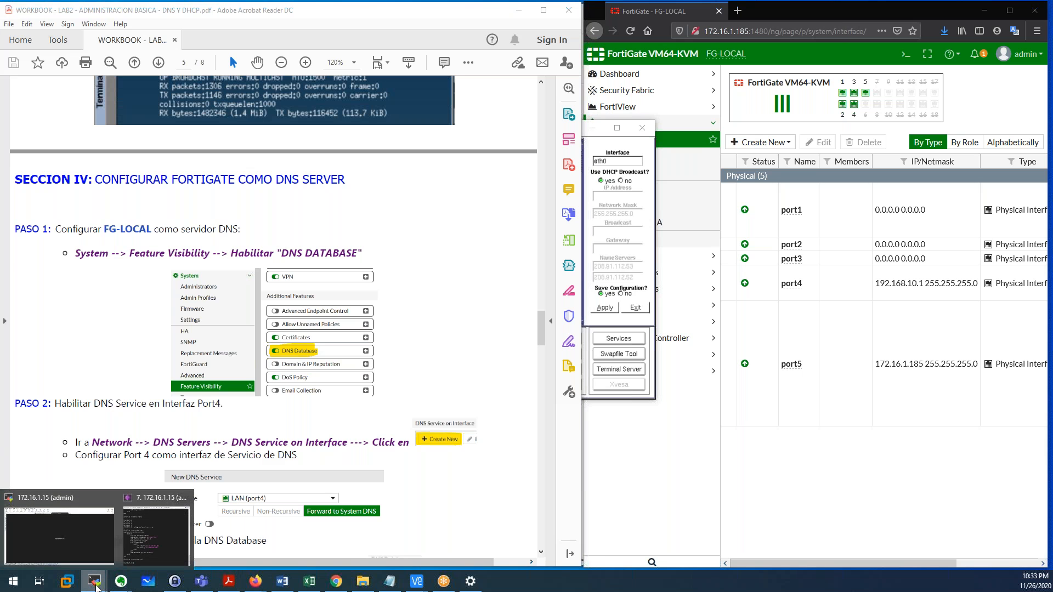
{"action": "left_click", "coordinate": [136, 546]}
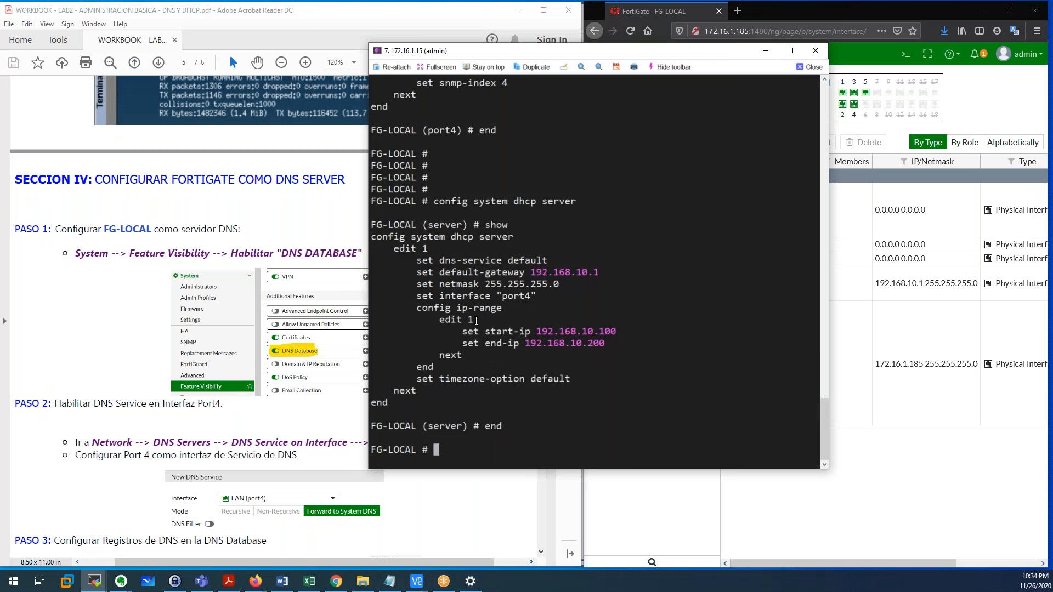
Enter 'config system dhcp server' and run 'show' to list the DHCP server settings.
{"action": "key", "text": "Return"}
{"action": "key", "text": "Return"}
{"action": "key", "text": "Return"}
{"action": "key", "text": "Return"}
{"action": "key", "text": "Return"}
{"action": "key", "text": "Return"}
{"action": "key", "text": "Return"}
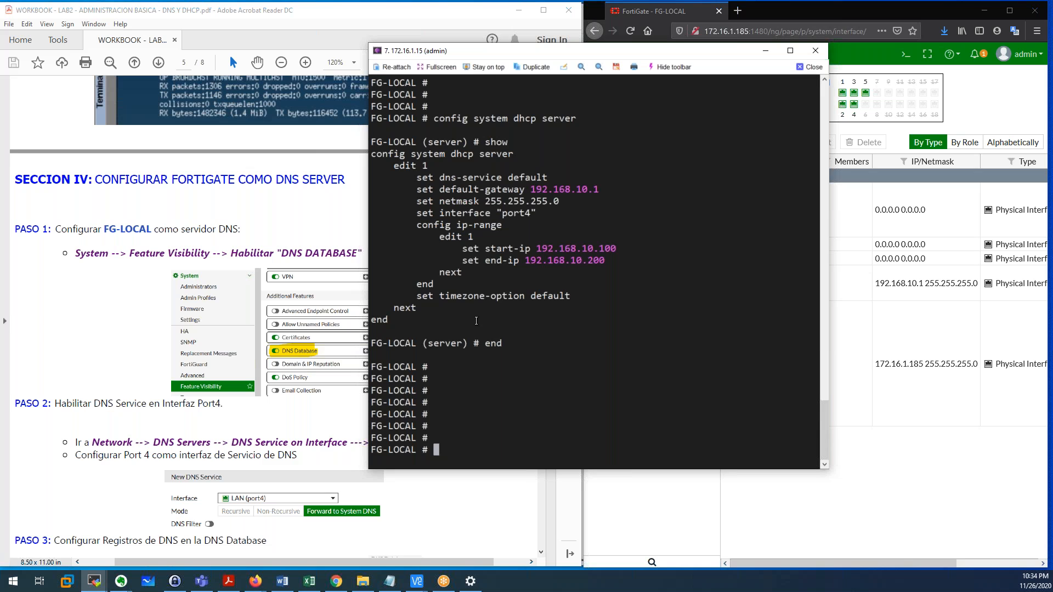
{"action": "type", "text": "show"}
{"action": "key", "text": "BackSpace"}
{"action": "key", "text": "BackSpace"}
{"action": "key", "text": "BackSpace"}
{"action": "key", "text": "BackSpace"}
{"action": "key", "text": "BackSpace"}
{"action": "type", "text": "config system dh"}
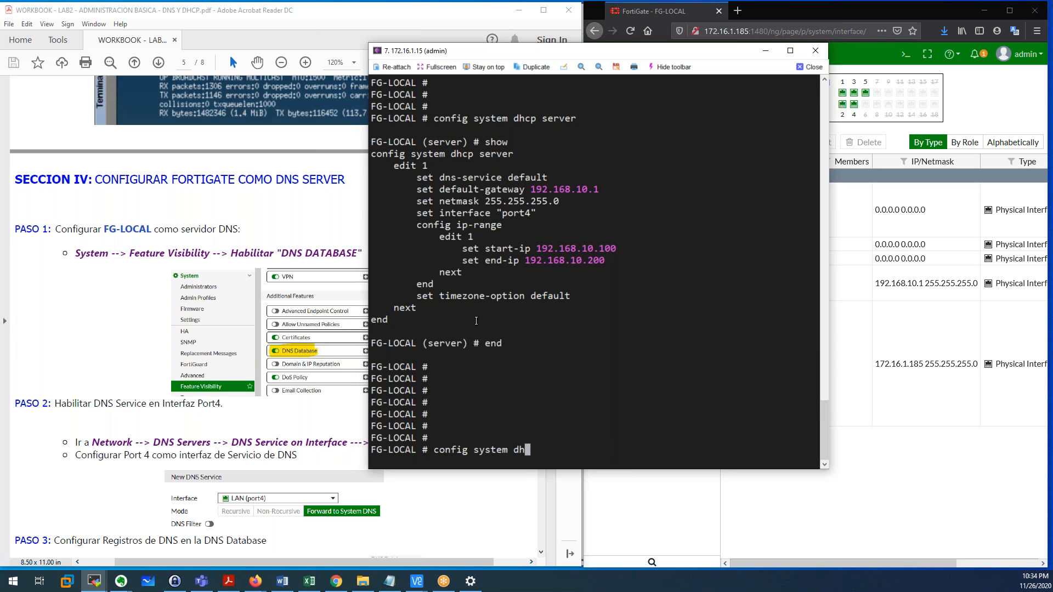
{"action": "type", "text": "cp server"}
{"action": "key", "text": "Return"}
{"action": "type", "text": "show"}
{"action": "key", "text": "Return"}
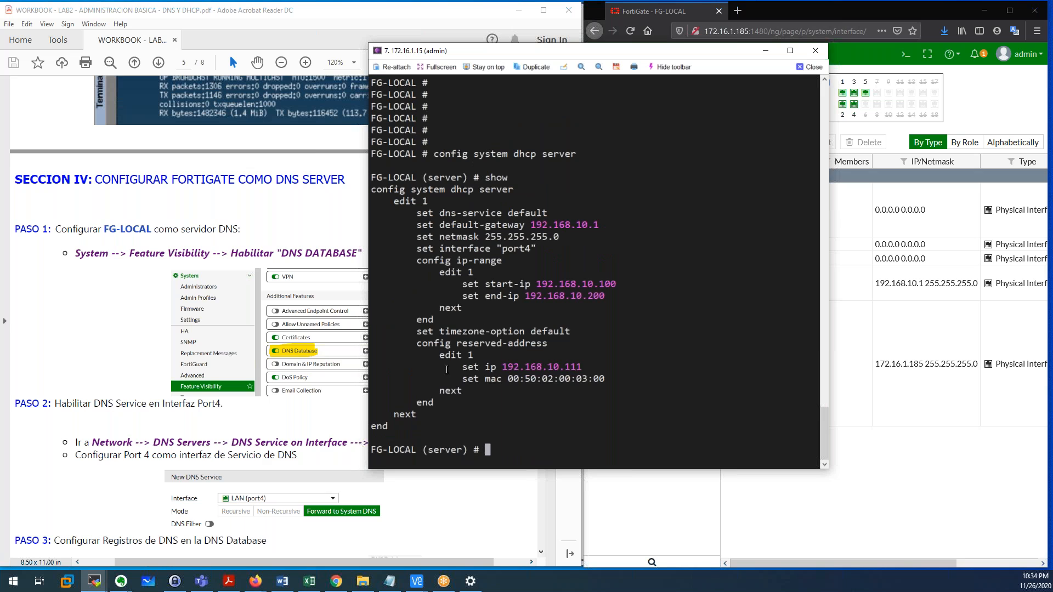
Highlight the reserved-address entry 192.168.10.111 for MAC 00:50:02:00:03:00, then exit with 'end'.
{"action": "left_click_drag", "start_coordinate": [394, 201], "coordinate": [435, 203]}
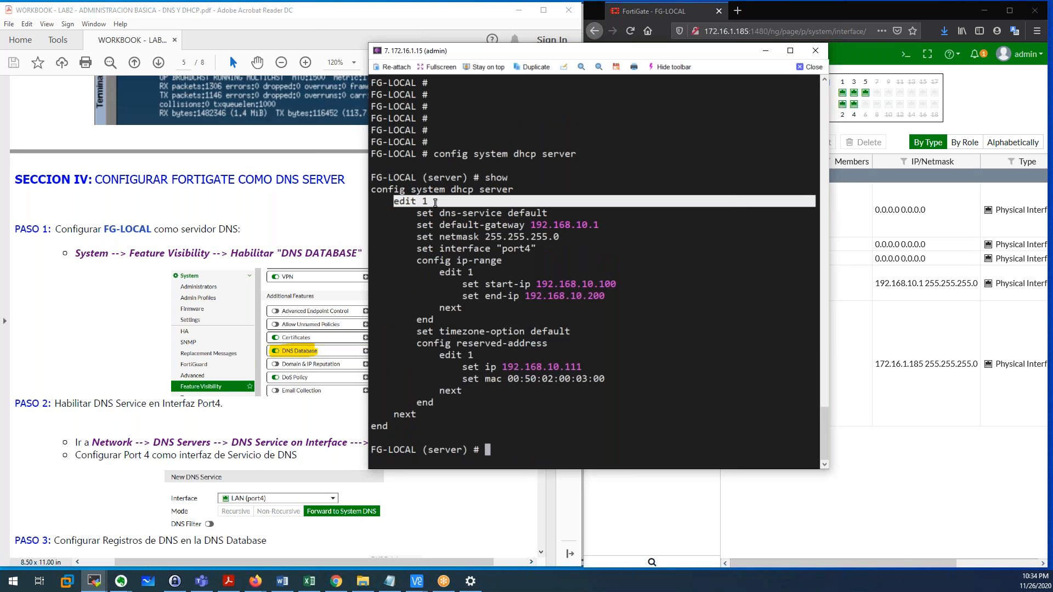
{"action": "left_click", "coordinate": [439, 240]}
{"action": "left_click_drag", "start_coordinate": [394, 202], "coordinate": [422, 205]}
{"action": "left_click_drag", "start_coordinate": [412, 345], "coordinate": [547, 346]}
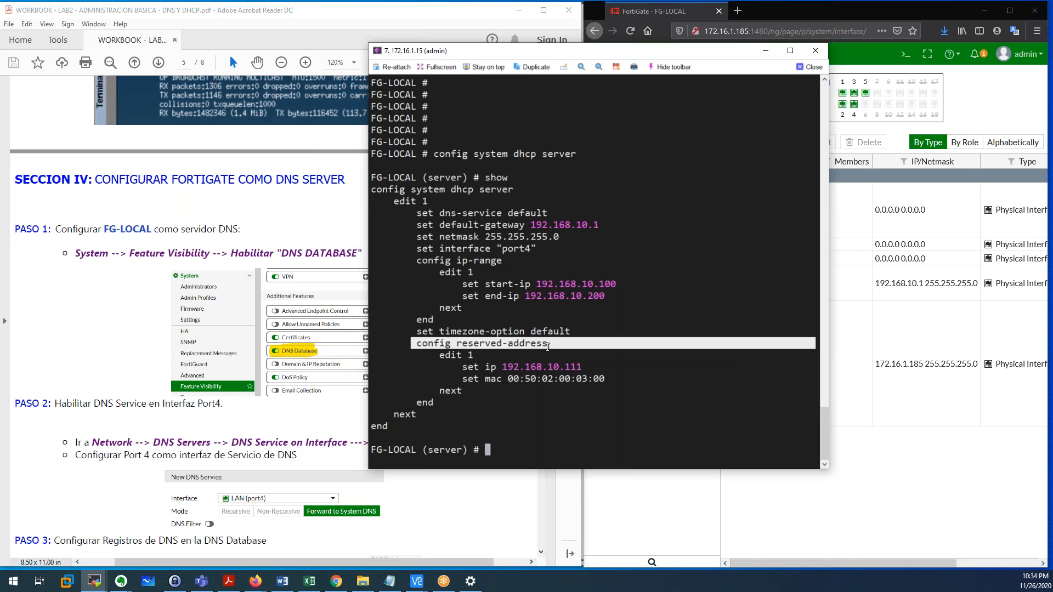
{"action": "left_click", "coordinate": [505, 347]}
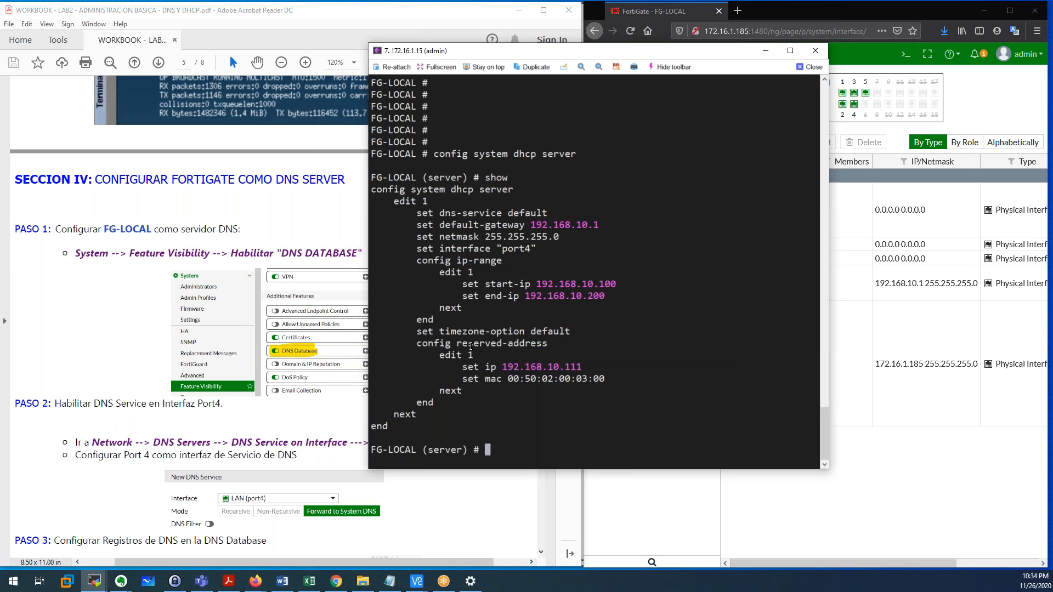
{"action": "left_click_drag", "start_coordinate": [438, 358], "coordinate": [586, 367]}
{"action": "left_click_drag", "start_coordinate": [512, 380], "coordinate": [587, 388]}
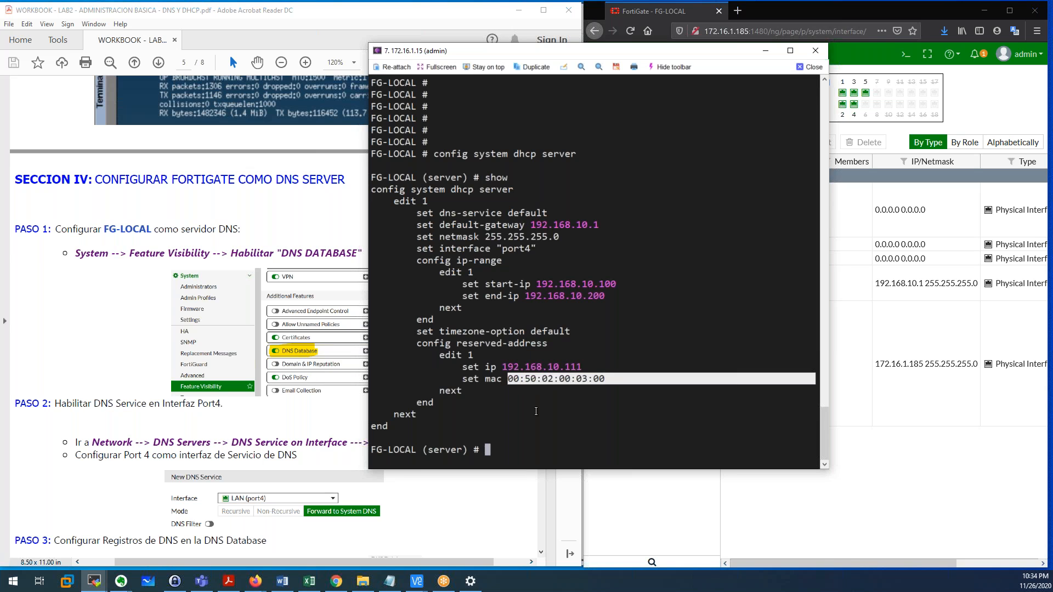
{"action": "left_click", "coordinate": [535, 412]}
{"action": "type", "text": "end"}
{"action": "key", "text": "Return"}
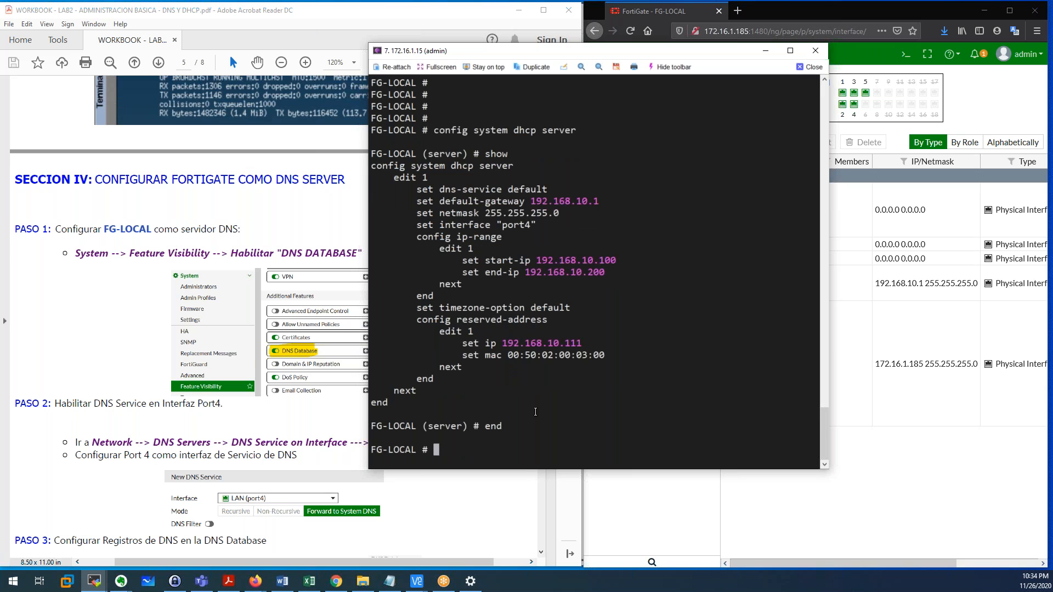
Minimize MobaXterm and scroll the workbook to Section IV Step 1, 'Habilitar DNS DATABASE'.
{"action": "left_click", "coordinate": [765, 51]}
{"action": "scroll", "coordinate": [314, 271], "scroll_direction": "down", "scroll_amount": 2}
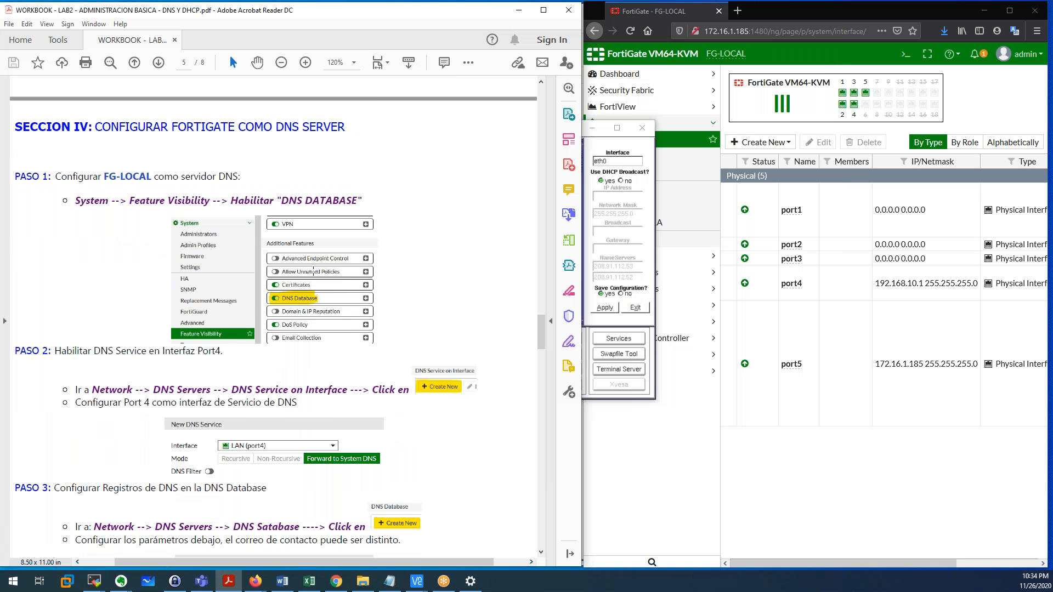
{"action": "scroll", "coordinate": [313, 272], "scroll_direction": "down", "scroll_amount": 1}
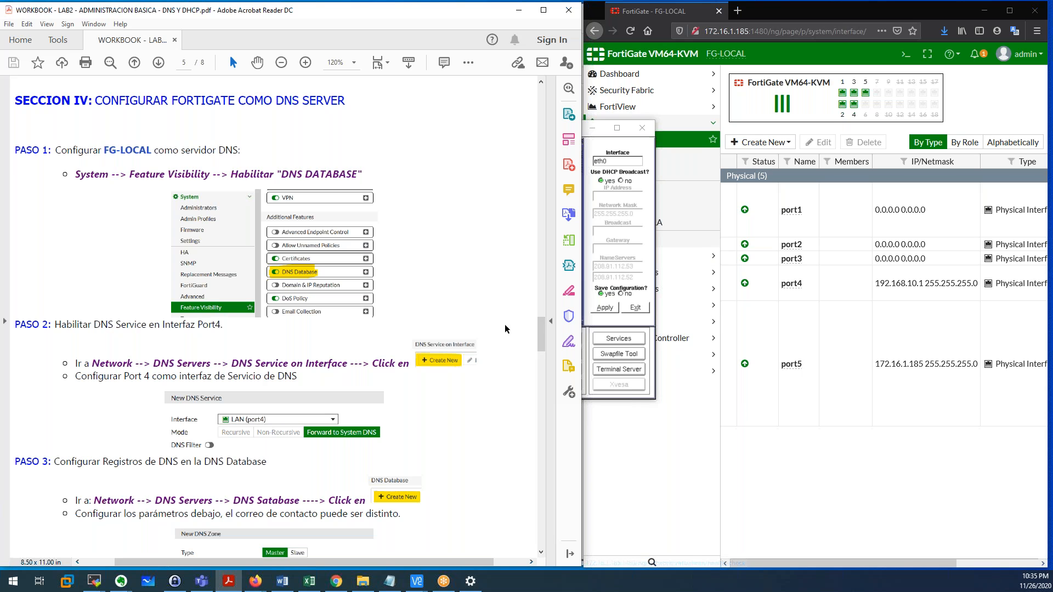
{"action": "left_click_drag", "start_coordinate": [77, 174], "coordinate": [362, 174]}
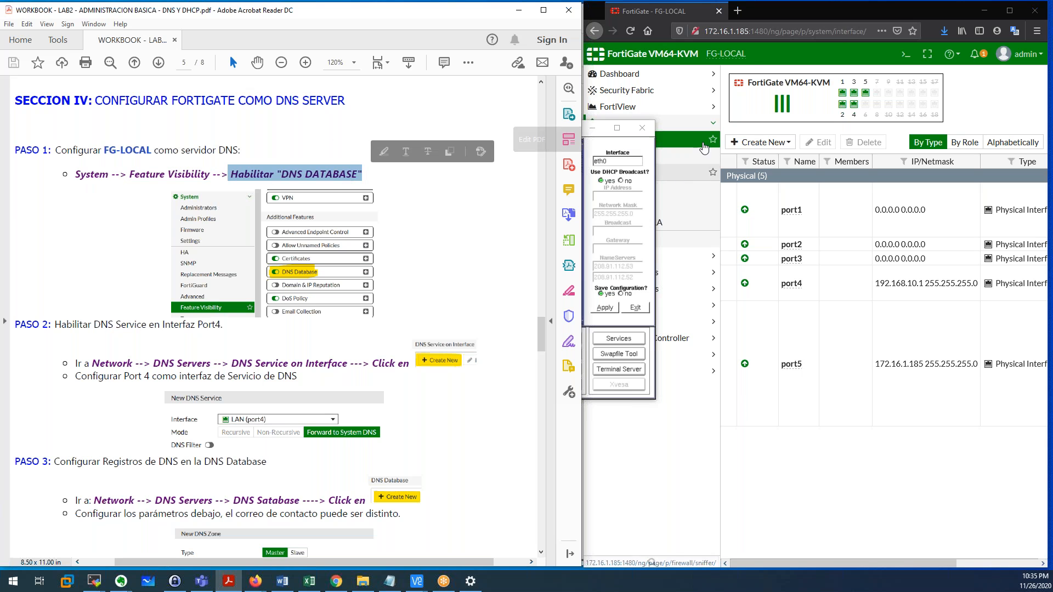
Turn on DNS Database under System > Feature Visibility and apply the change.
{"action": "left_click", "coordinate": [722, 112]}
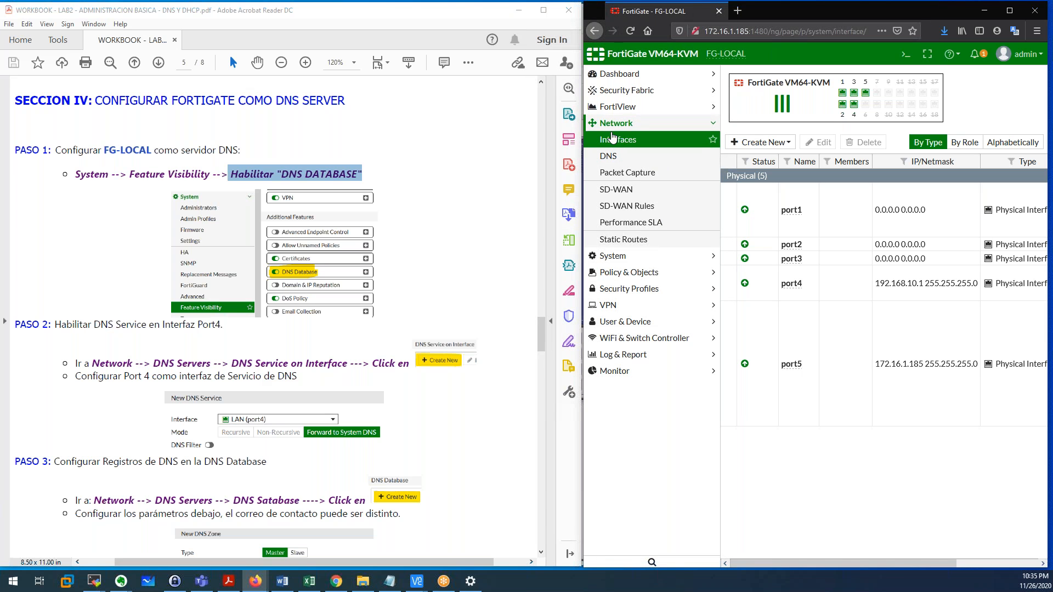
{"action": "left_click", "coordinate": [623, 258]}
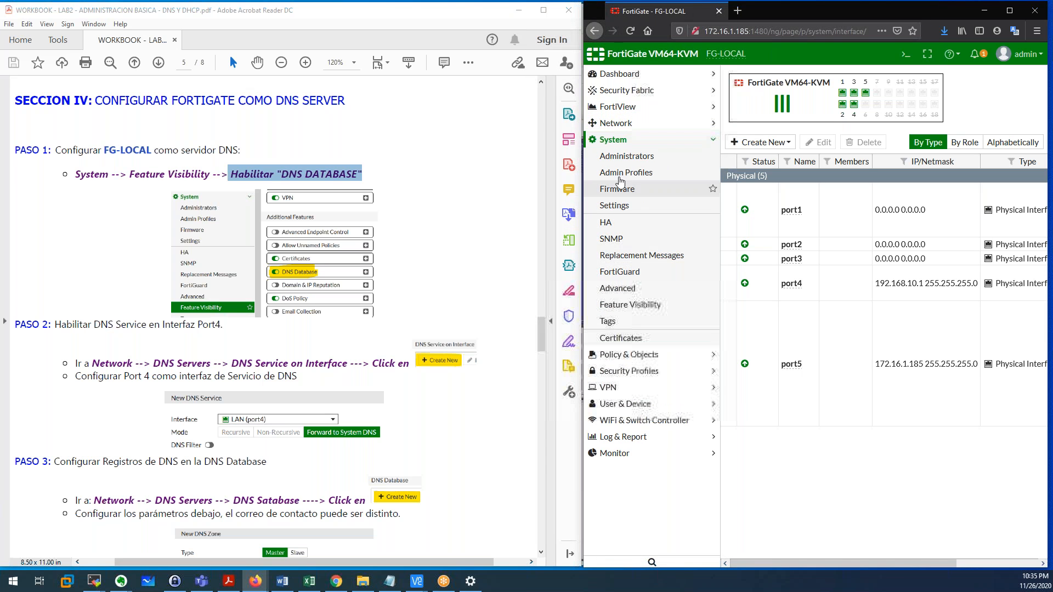
{"action": "left_click", "coordinate": [629, 304]}
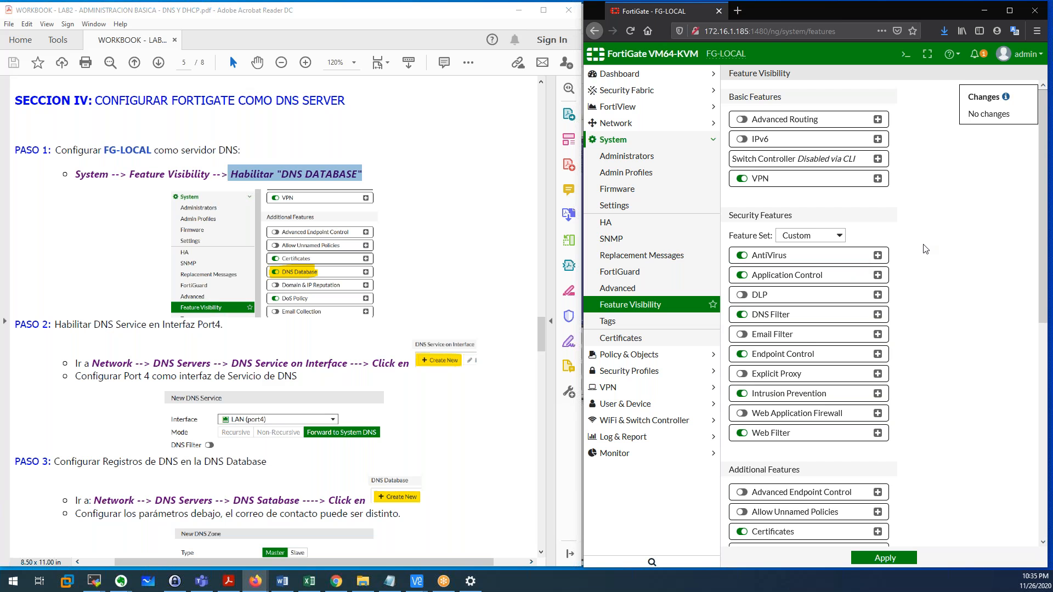
{"action": "scroll", "coordinate": [926, 250], "scroll_direction": "down", "scroll_amount": 5}
{"action": "left_click", "coordinate": [743, 293]}
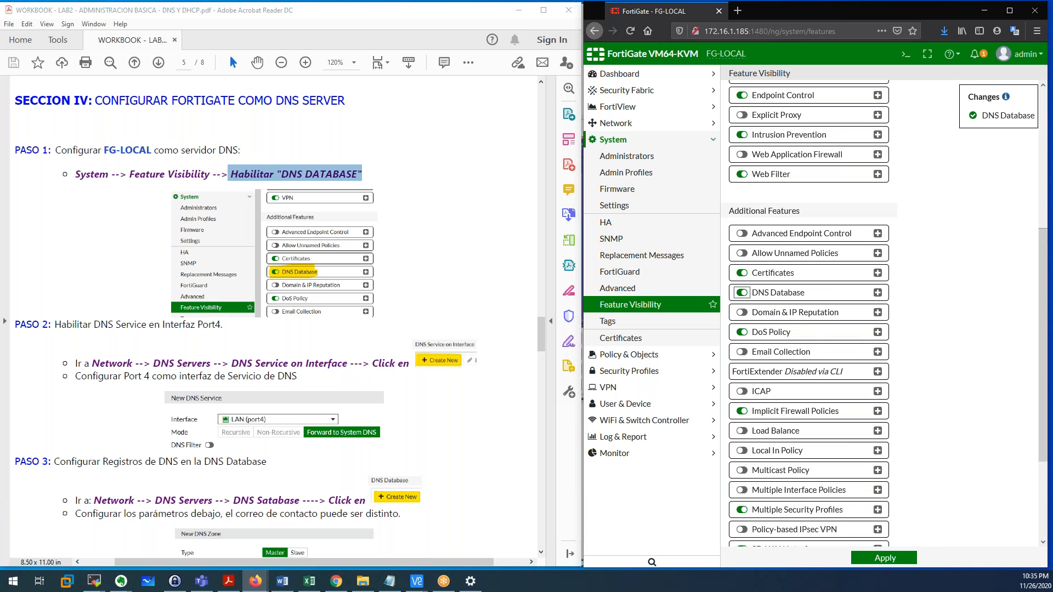
{"action": "left_click", "coordinate": [884, 559]}
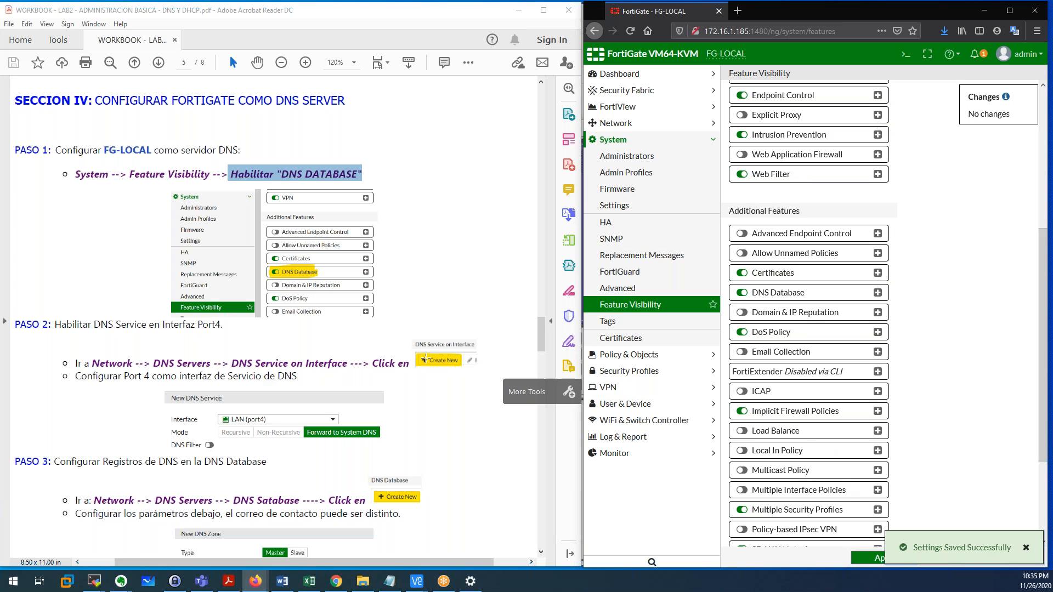
{"action": "left_click", "coordinate": [234, 328]}
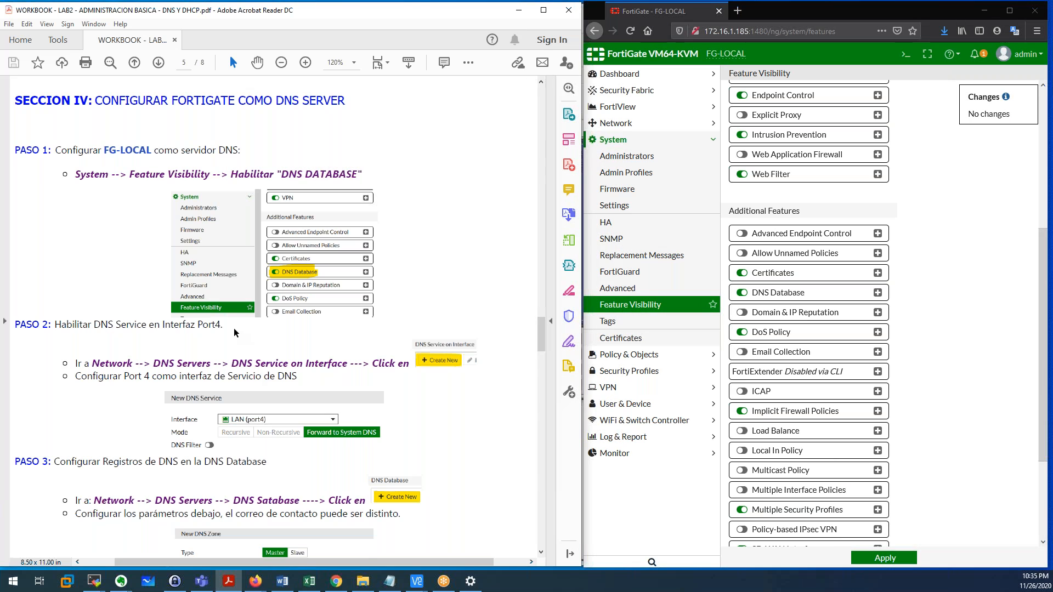
{"action": "scroll", "coordinate": [234, 328], "scroll_direction": "down", "scroll_amount": 2}
{"action": "left_click", "coordinate": [631, 124]}
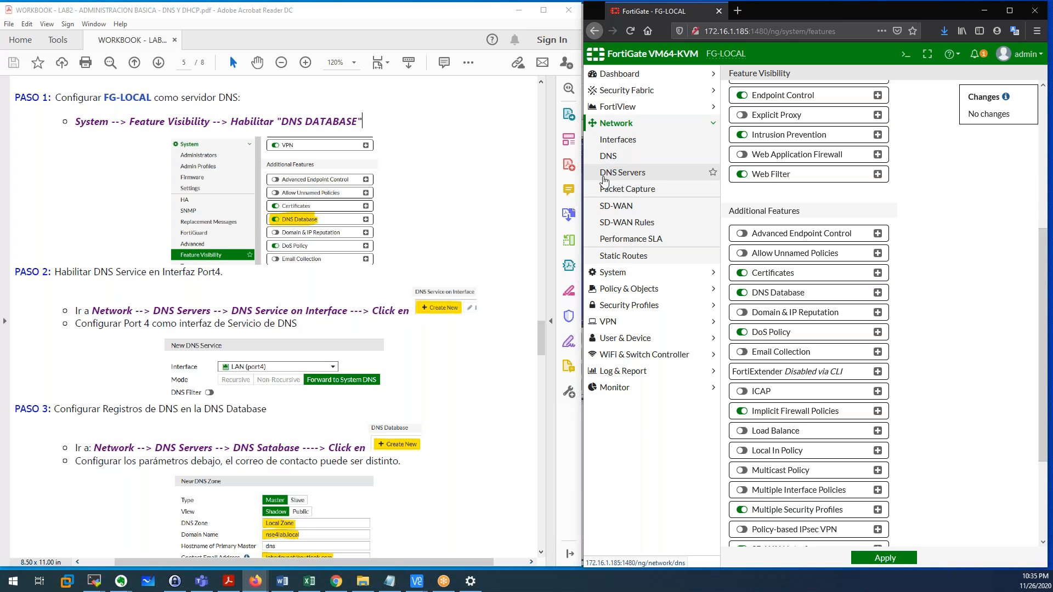
Open the DNS Servers page and review the workbook's Step 2 instructions.
{"action": "left_click", "coordinate": [643, 177]}
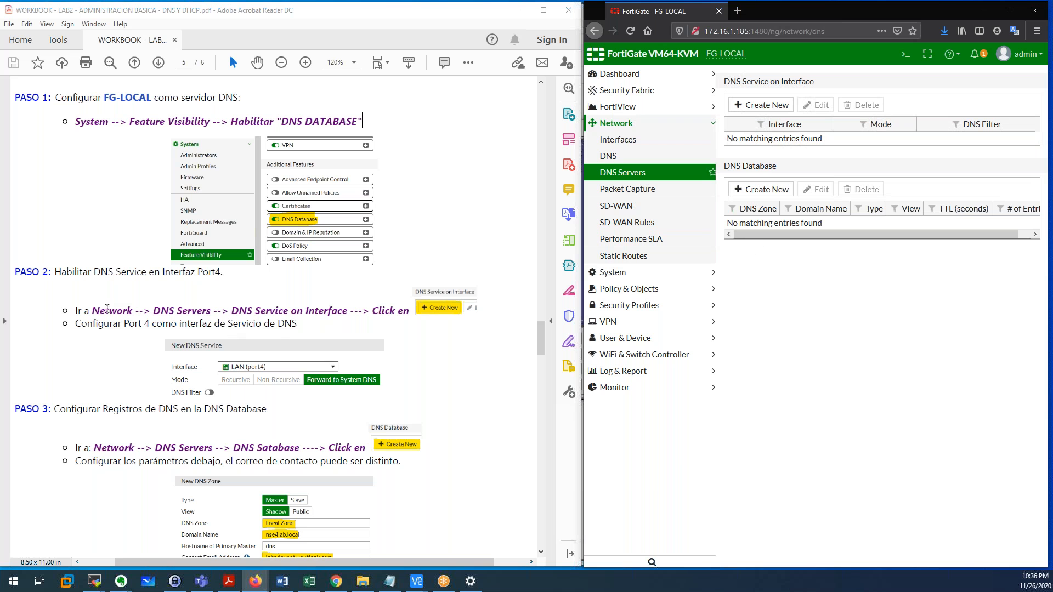
{"action": "left_click_drag", "start_coordinate": [89, 310], "coordinate": [326, 312]}
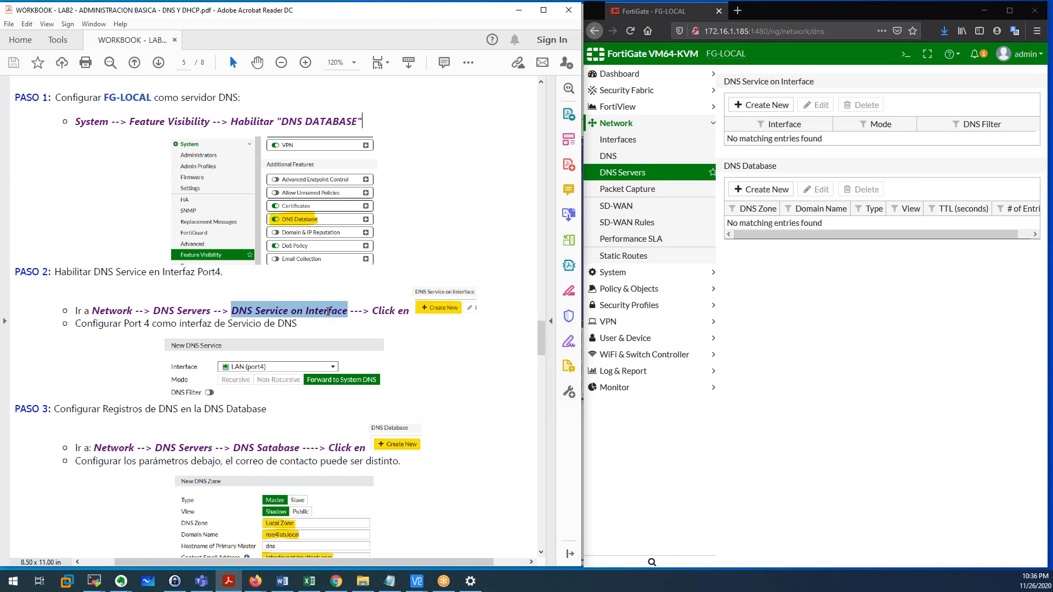
{"action": "left_click_drag", "start_coordinate": [372, 311], "coordinate": [411, 313]}
{"action": "left_click", "coordinate": [439, 312]}
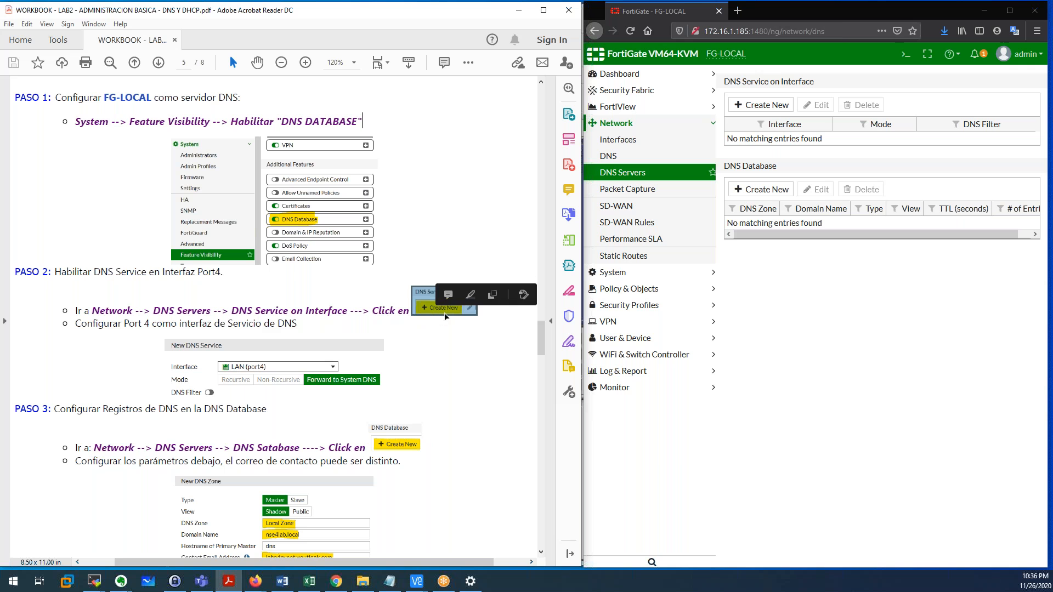
{"action": "left_click", "coordinate": [767, 309]}
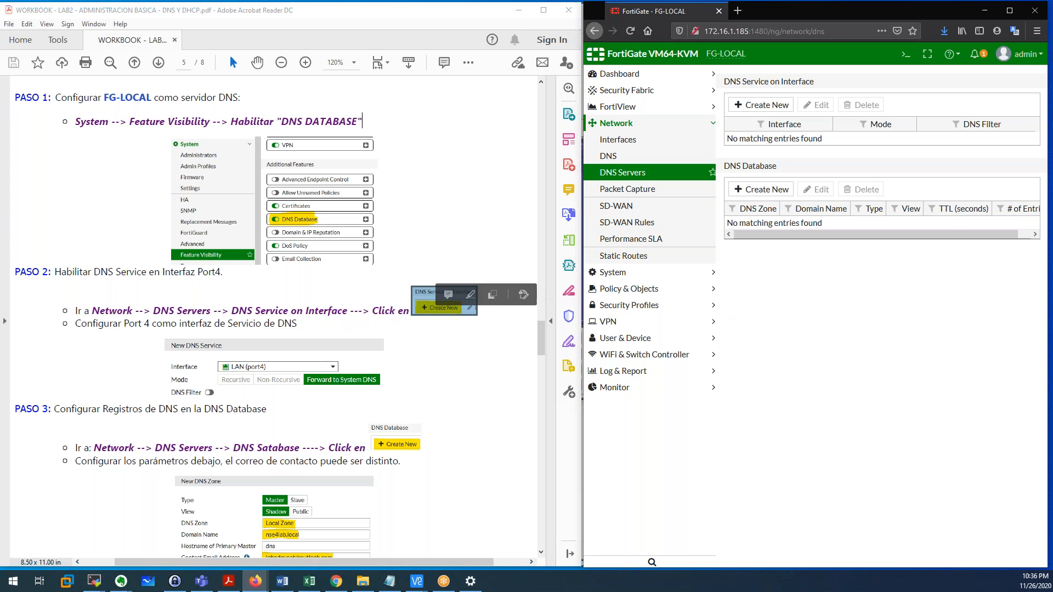
Add a DNS service on interface port4, keeping Forward to System DNS mode.
{"action": "left_click", "coordinate": [762, 105]}
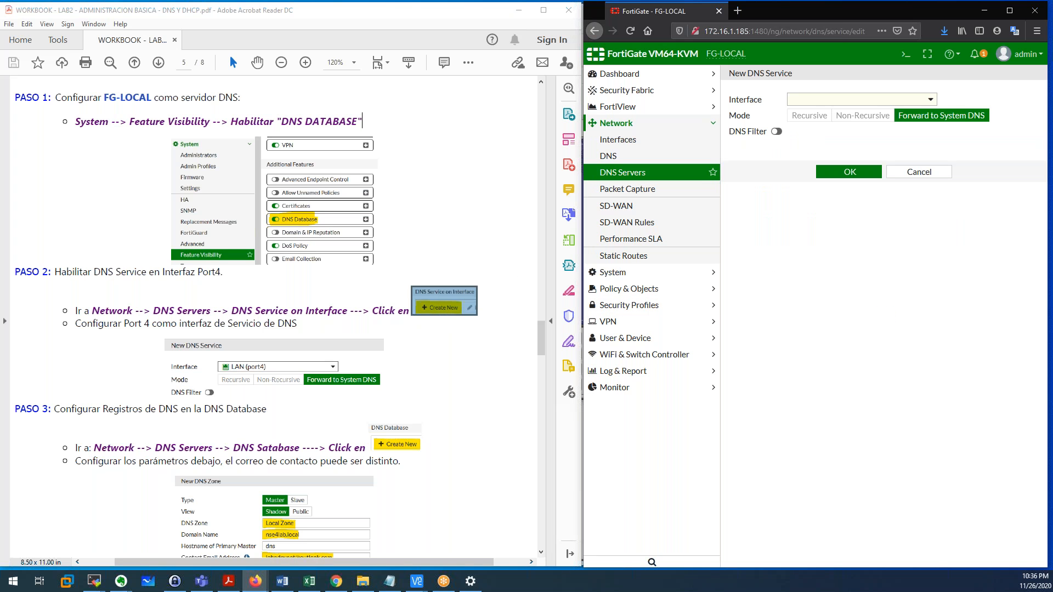
{"action": "left_click", "coordinate": [812, 102]}
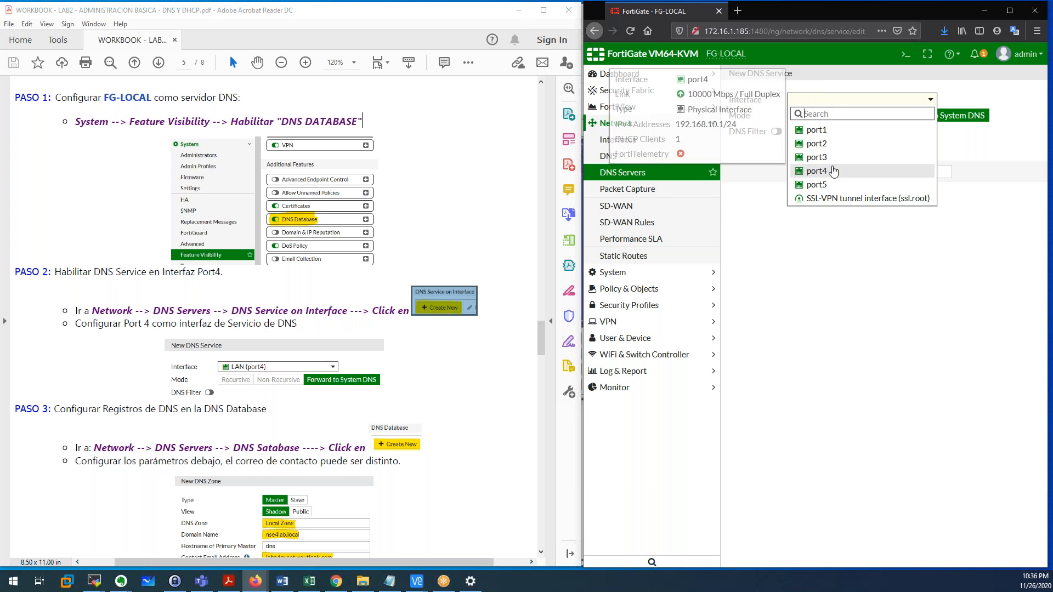
{"action": "left_click", "coordinate": [817, 171]}
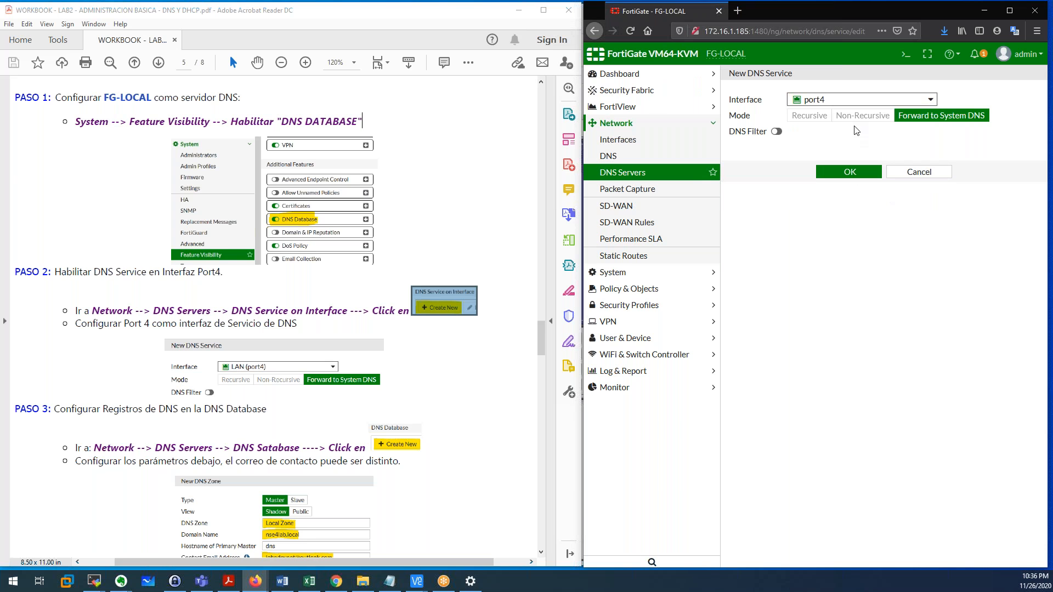
{"action": "left_click", "coordinate": [853, 178]}
{"action": "left_click", "coordinate": [854, 178]}
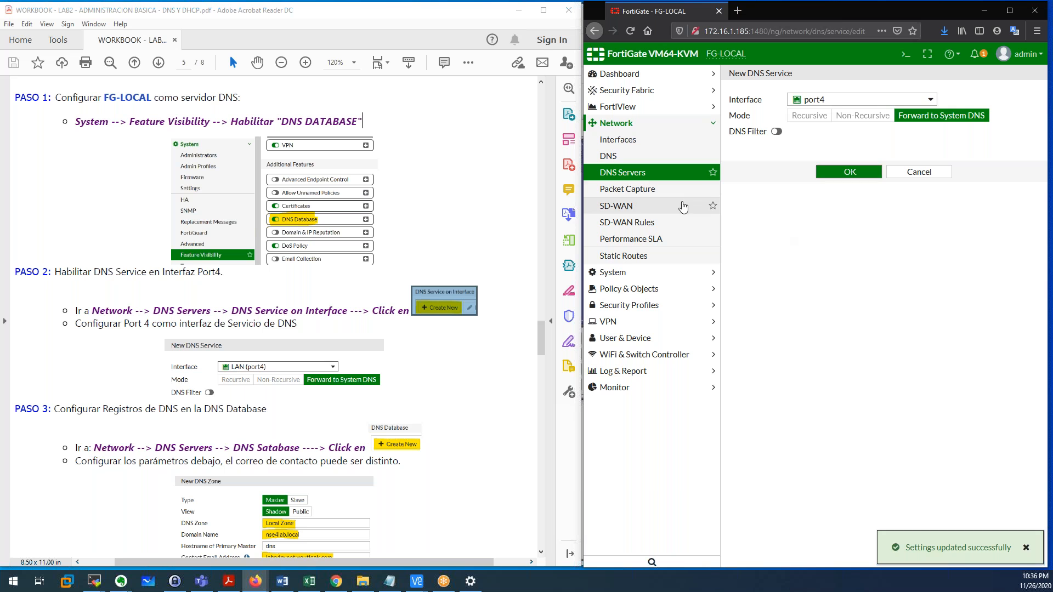
{"action": "left_click", "coordinate": [630, 179]}
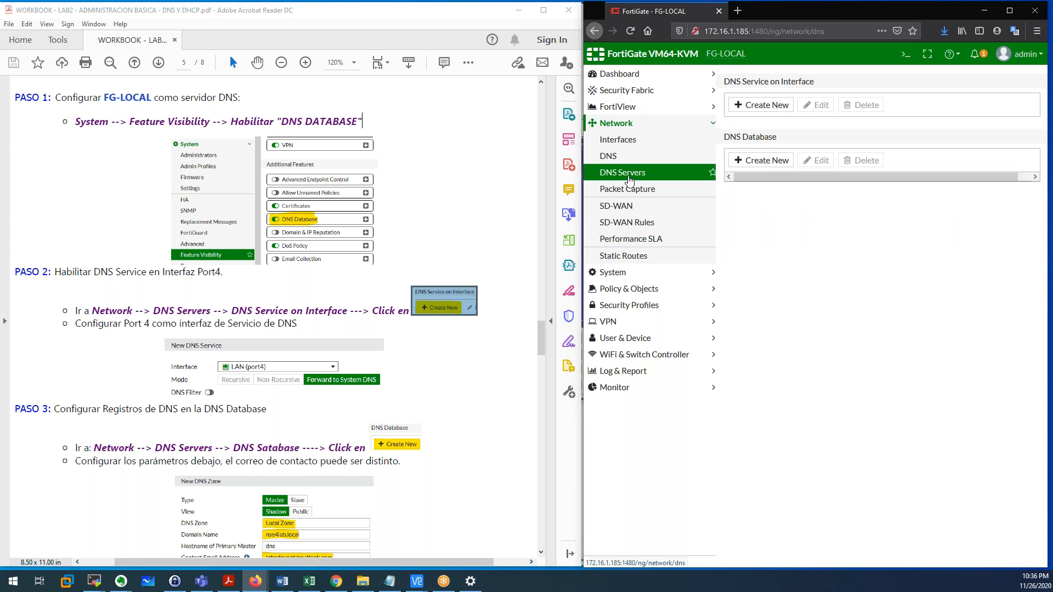
{"action": "left_click", "coordinate": [854, 142]}
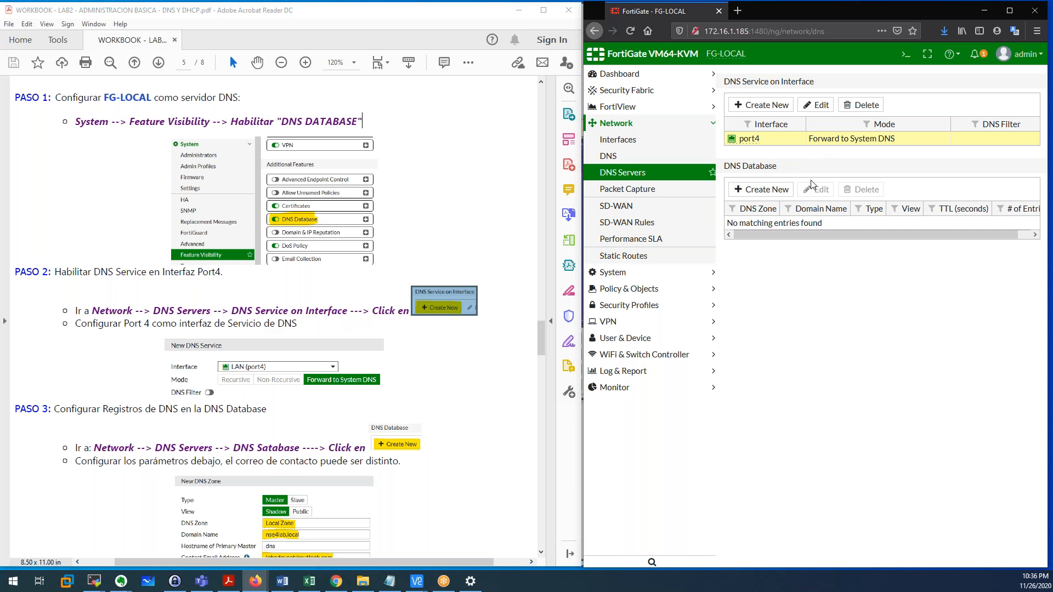
{"action": "double_click", "coordinate": [769, 142]}
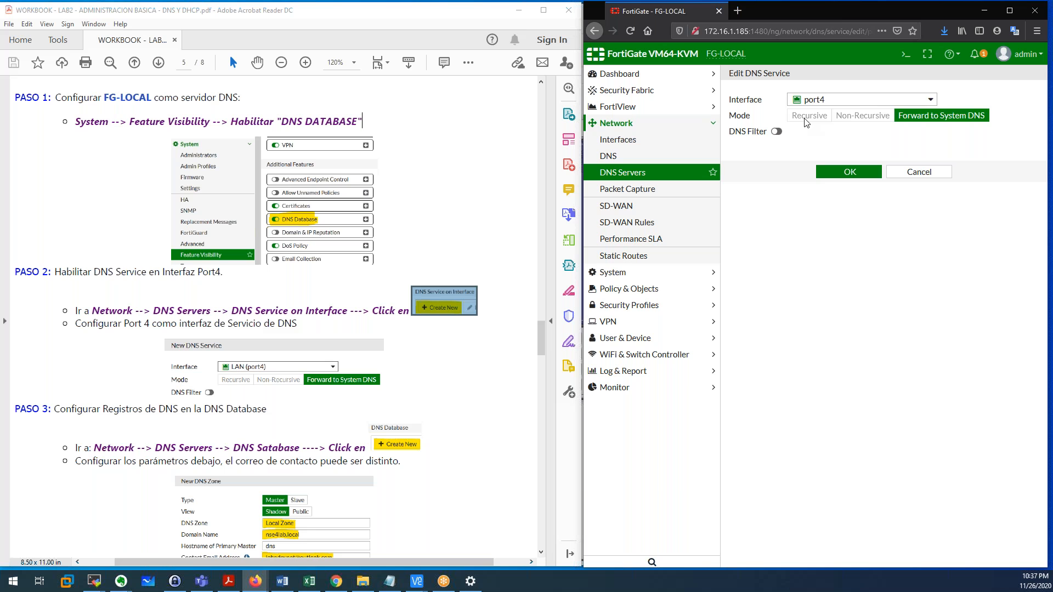
{"action": "left_click", "coordinate": [840, 175]}
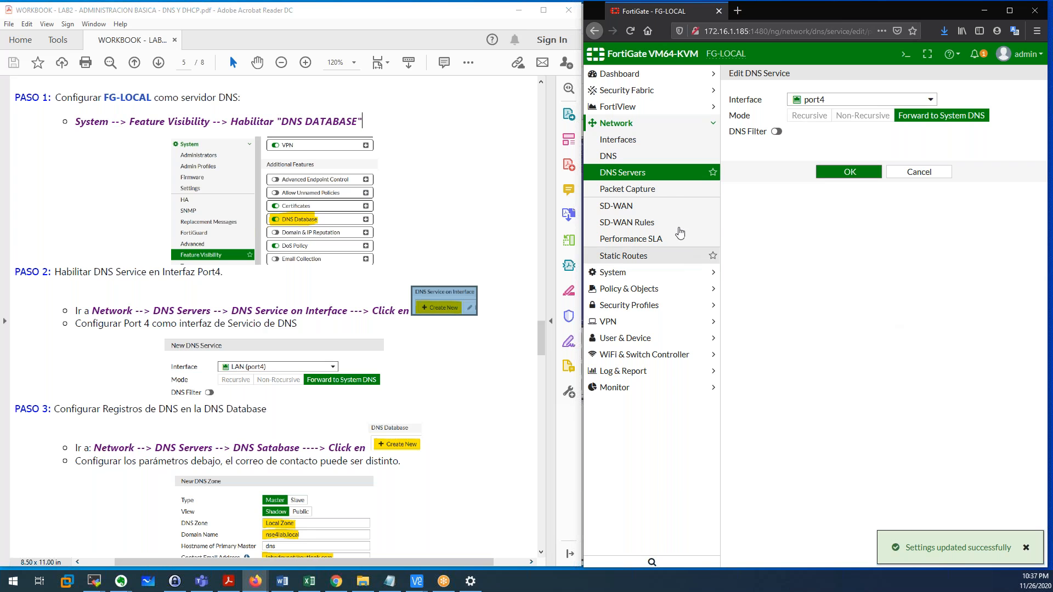
{"action": "left_click", "coordinate": [638, 175]}
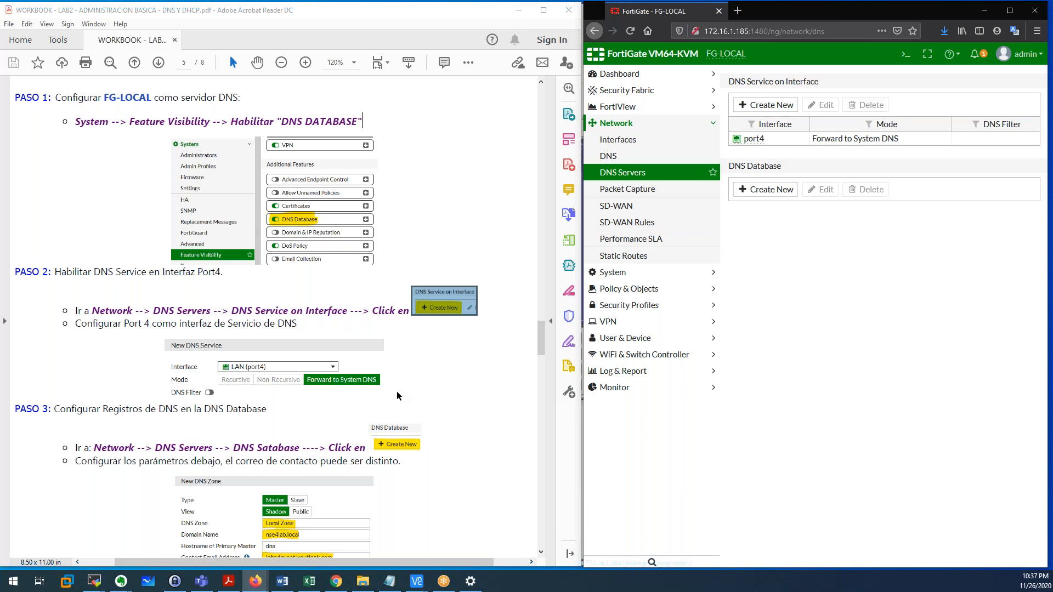
Fill in a new DNS zone 'Local Zone' with domain nse4lab.local, leaving the contact email unchanged.
{"action": "scroll", "coordinate": [396, 391], "scroll_direction": "down", "scroll_amount": 7}
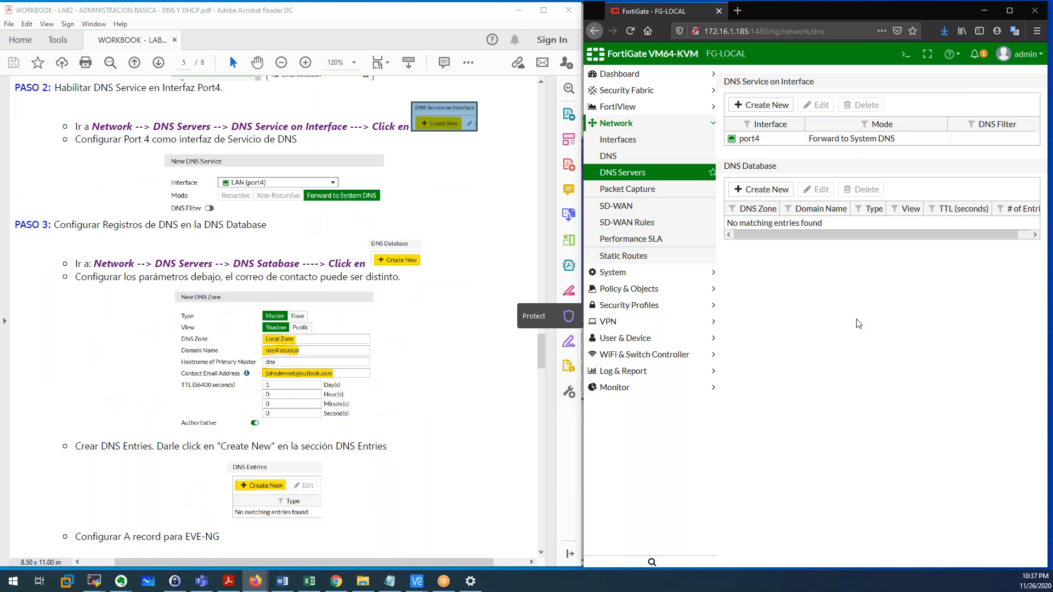
{"action": "left_click", "coordinate": [755, 195]}
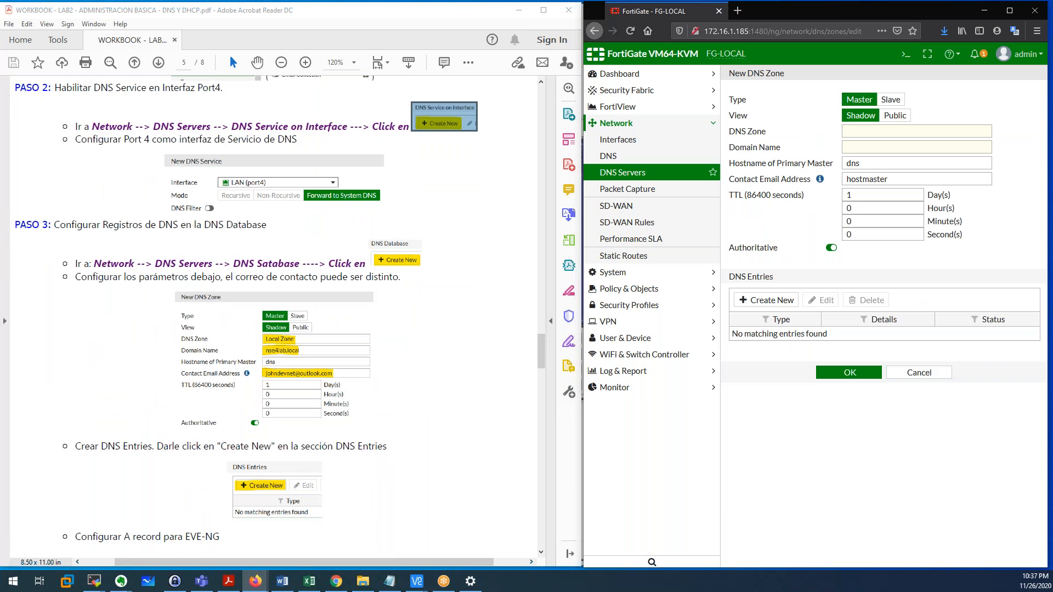
{"action": "left_click", "coordinate": [855, 132]}
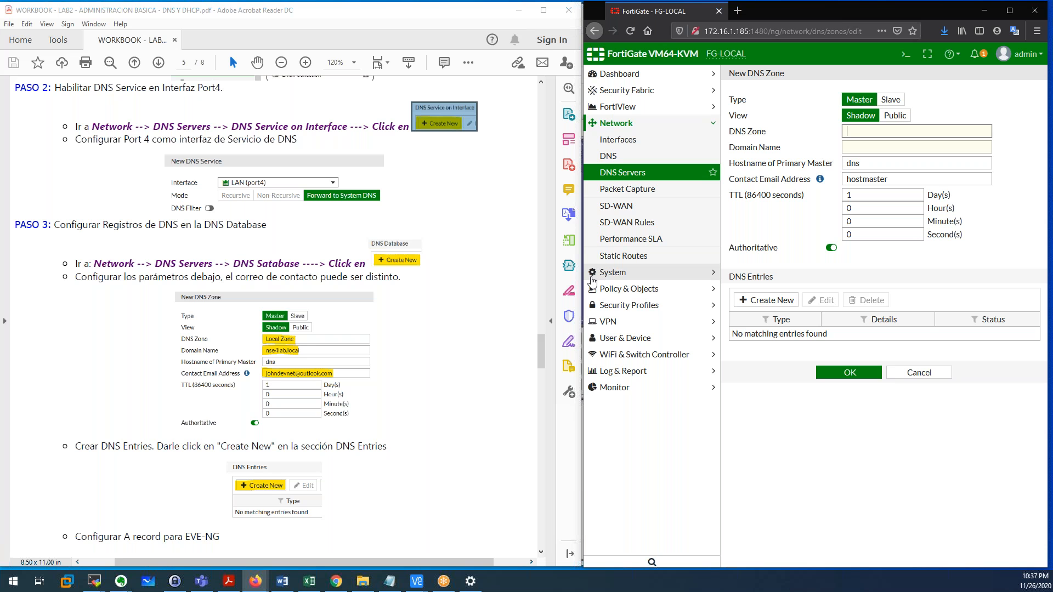
{"action": "scroll", "coordinate": [401, 354], "scroll_direction": "down", "scroll_amount": 3}
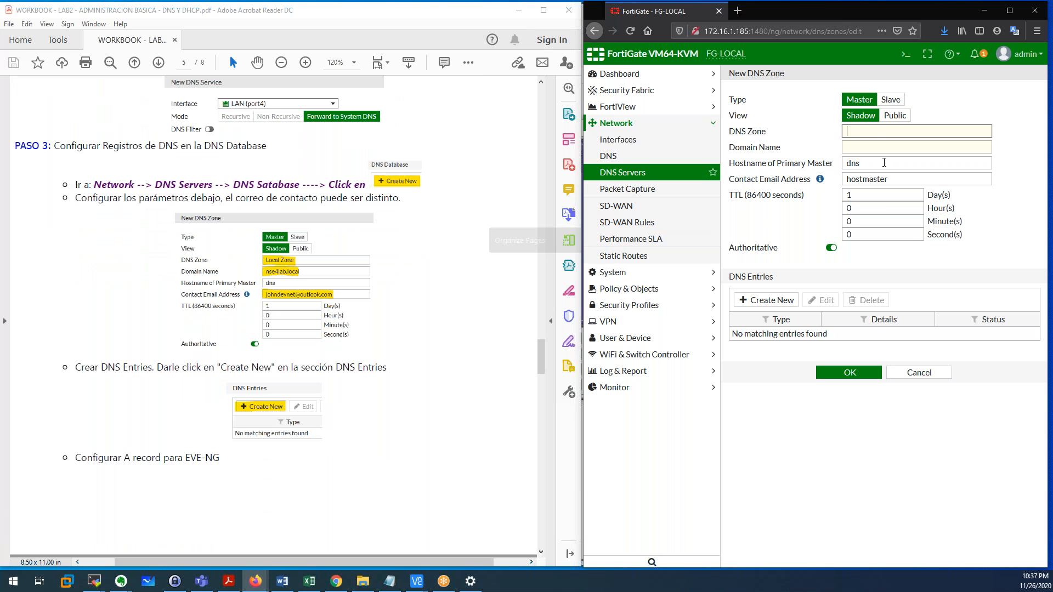
{"action": "type", "text": "Local Zone"}
{"action": "left_click", "coordinate": [869, 147]}
{"action": "type", "text": "nse4lab.local"}
{"action": "left_click", "coordinate": [866, 163]}
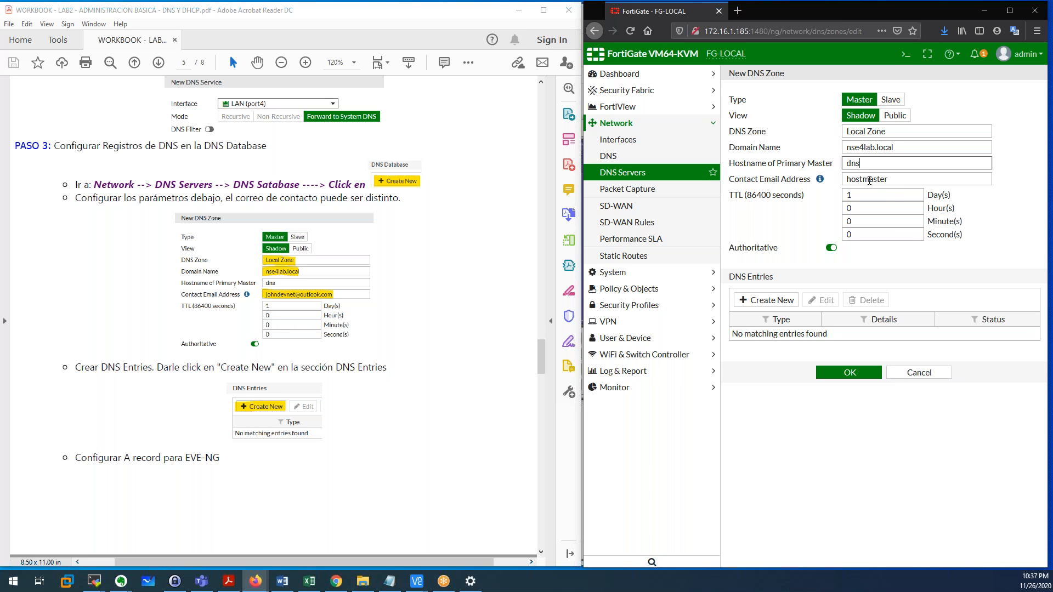
{"action": "left_click_drag", "start_coordinate": [893, 179], "coordinate": [848, 182]}
{"action": "left_click", "coordinate": [893, 177]}
{"action": "left_click", "coordinate": [980, 208]}
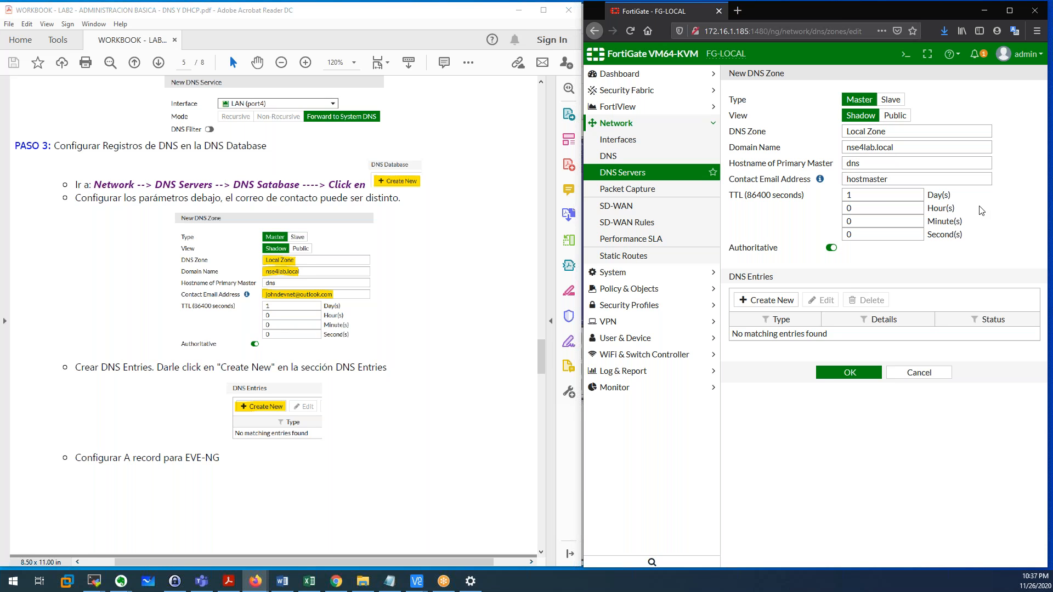
Add an Address (A) DNS entry with hostname eve-ng and IP 192.168.1.15.
{"action": "left_click", "coordinate": [760, 309]}
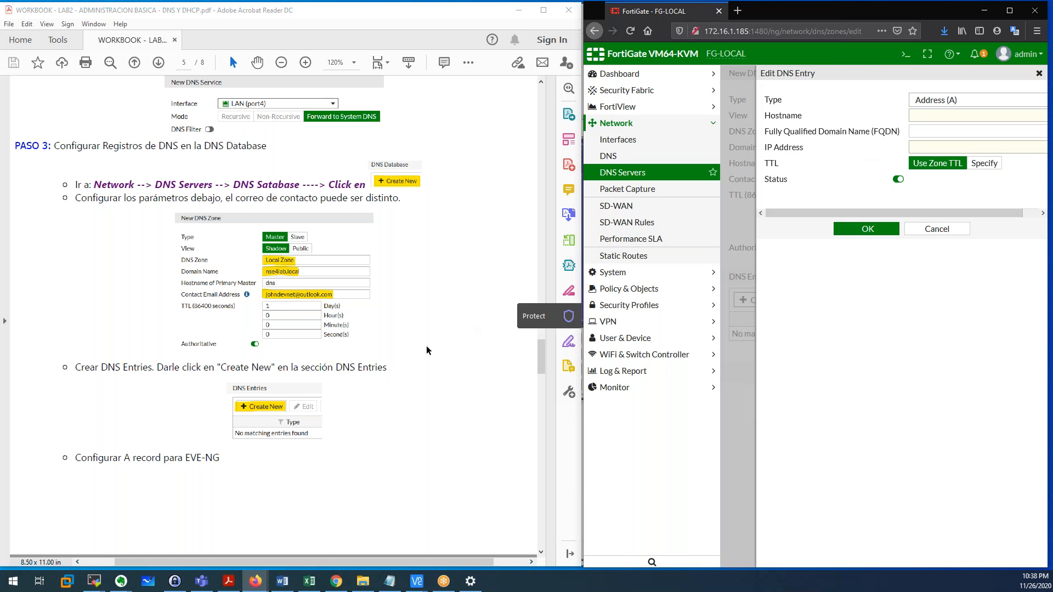
{"action": "scroll", "coordinate": [543, 319], "scroll_direction": "down", "scroll_amount": 5}
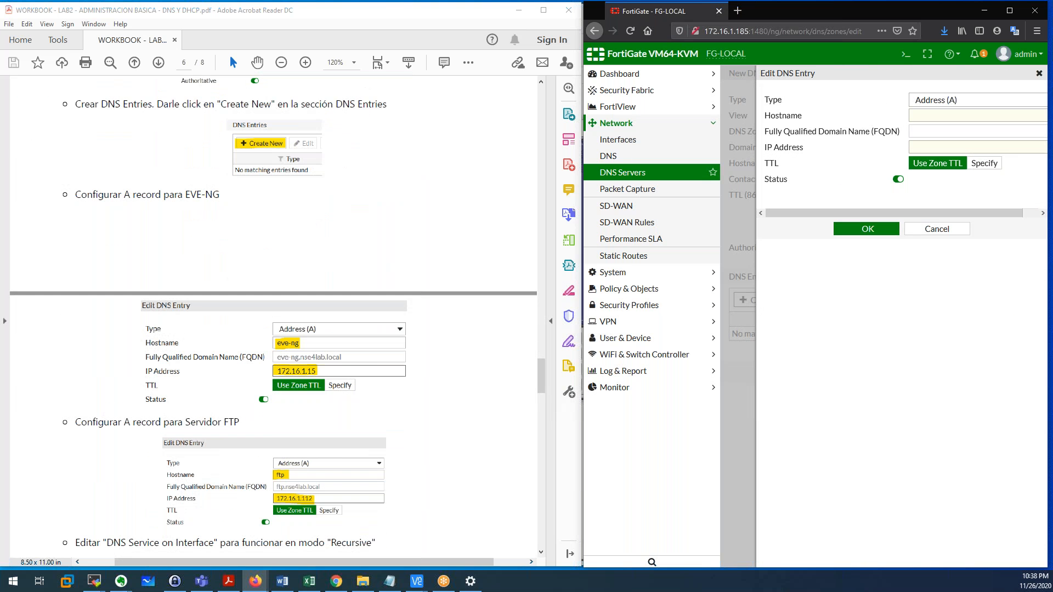
{"action": "scroll", "coordinate": [107, 162], "scroll_direction": "down", "scroll_amount": 2}
{"action": "left_click_drag", "start_coordinate": [76, 142], "coordinate": [161, 142]}
{"action": "left_click", "coordinate": [969, 104]}
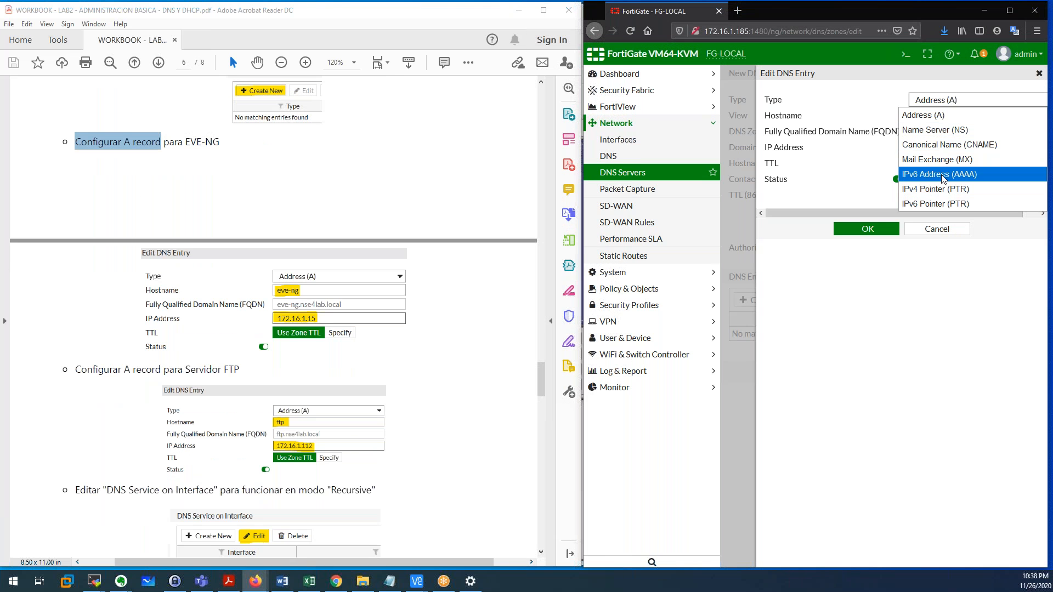
{"action": "left_click", "coordinate": [924, 117]}
{"action": "left_click", "coordinate": [925, 116]}
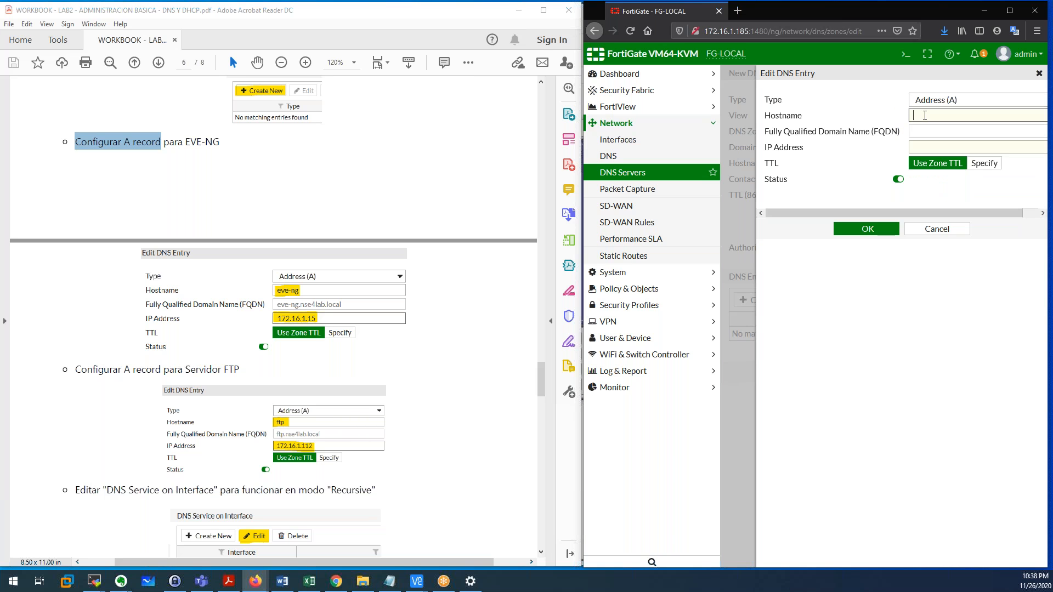
{"action": "type", "text": "eve-ng"}
{"action": "left_click", "coordinate": [928, 147]}
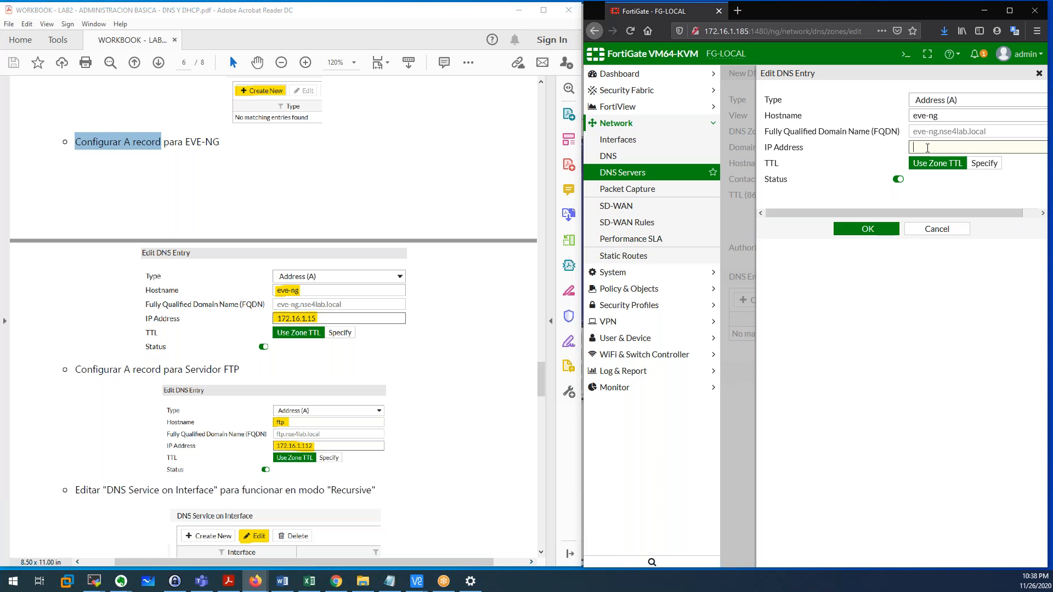
{"action": "type", "text": "192.1"}
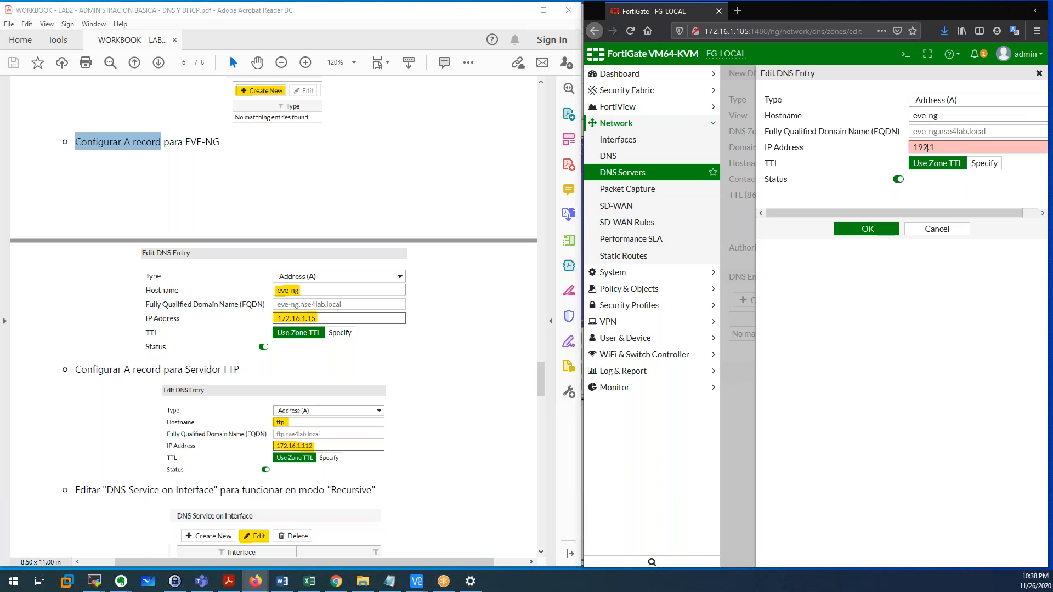
{"action": "type", "text": "68.1.15"}
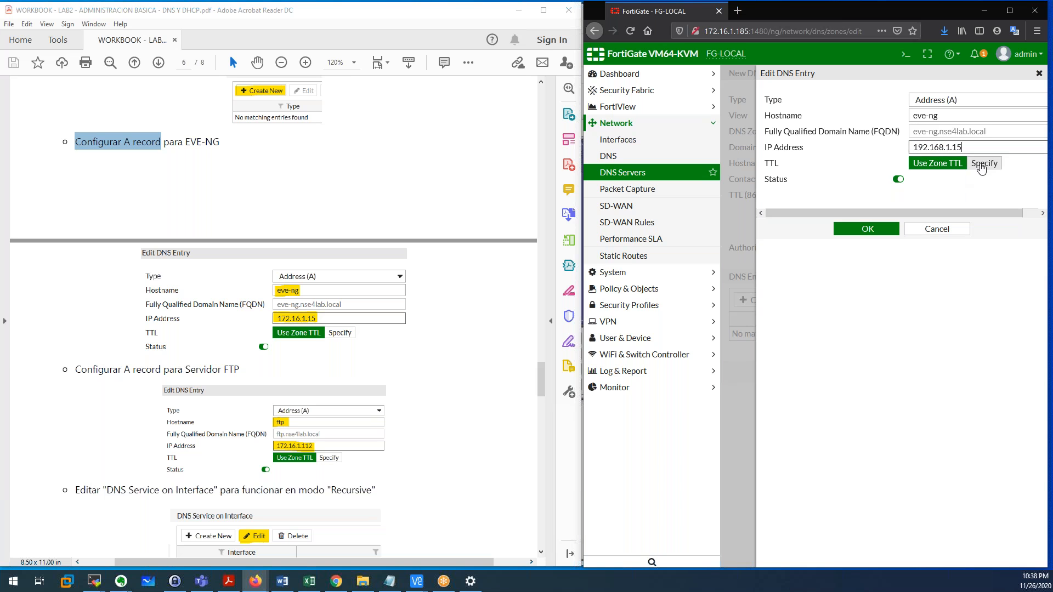
{"action": "left_click", "coordinate": [881, 229]}
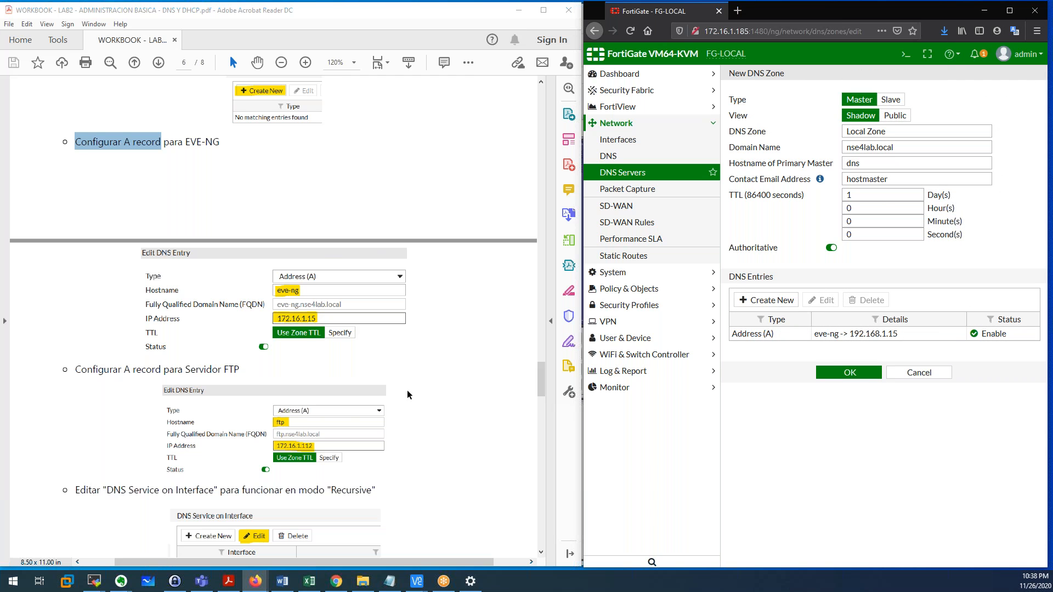
{"action": "scroll", "coordinate": [255, 360], "scroll_direction": "down", "scroll_amount": 5}
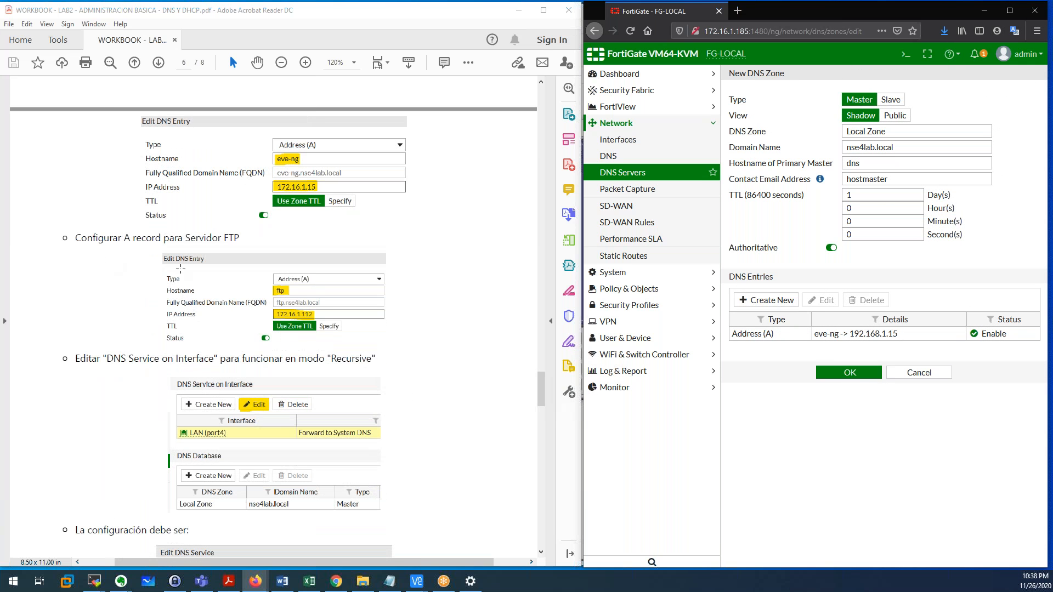
Add an A entry with hostname ftp and IP address 172.16.1.112 to the zone.
{"action": "left_click_drag", "start_coordinate": [80, 238], "coordinate": [239, 238]}
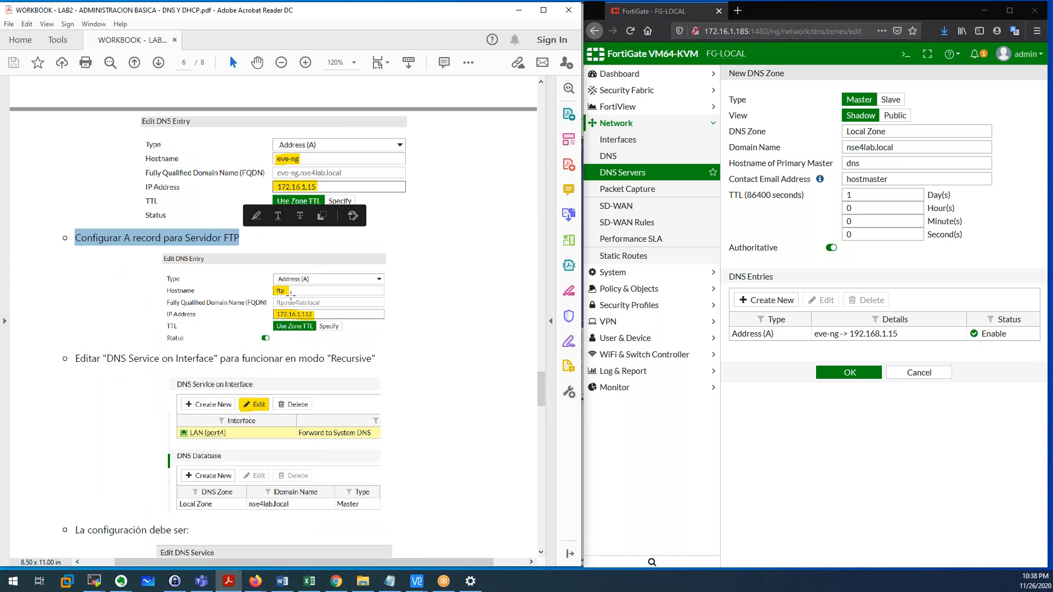
{"action": "left_click_drag", "start_coordinate": [290, 291], "coordinate": [269, 291]}
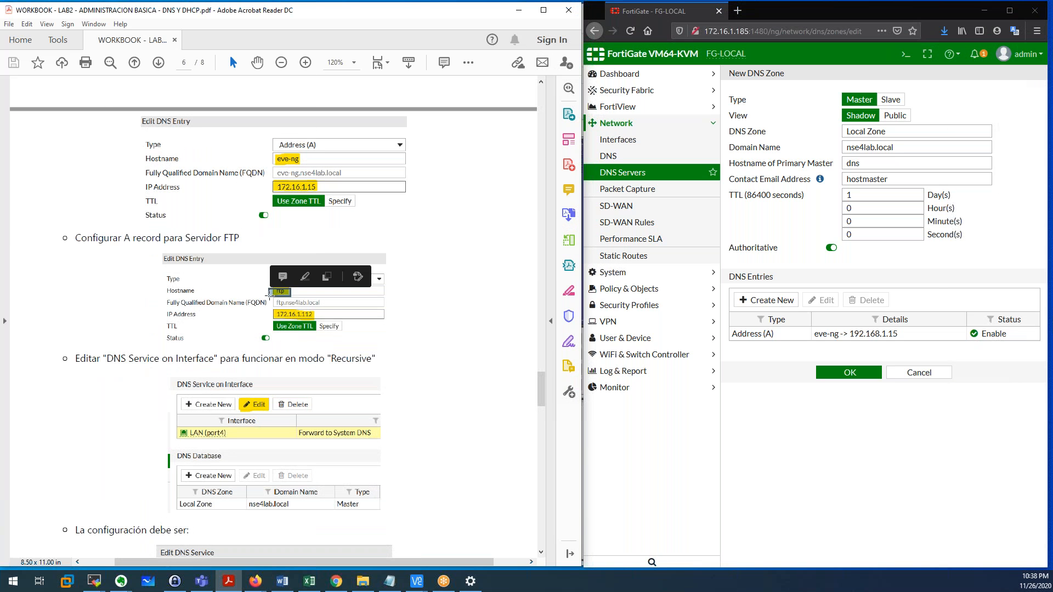
{"action": "left_click", "coordinate": [783, 303]}
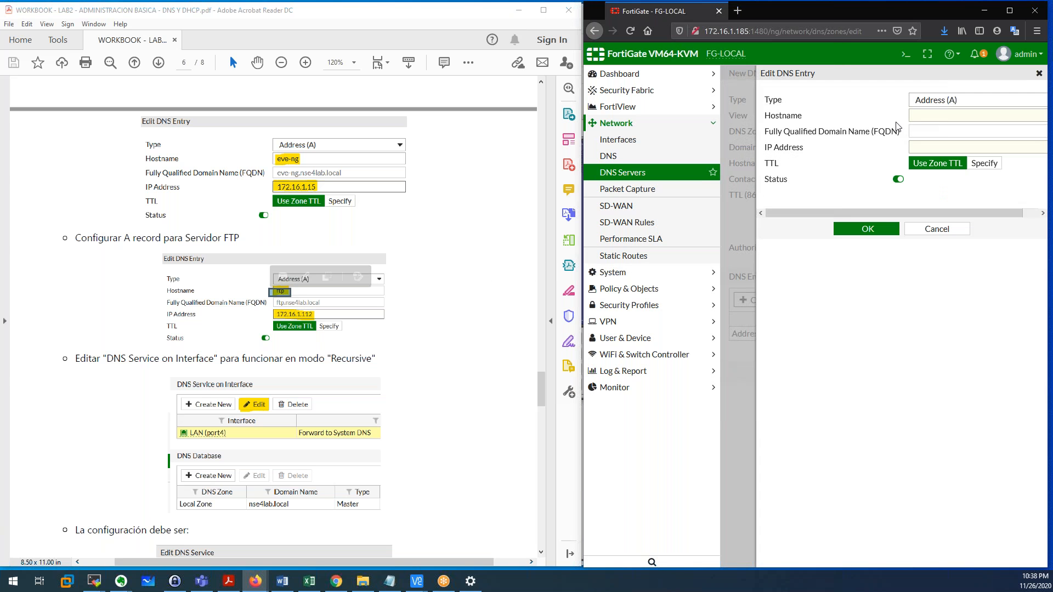
{"action": "type", "text": "ftp"}
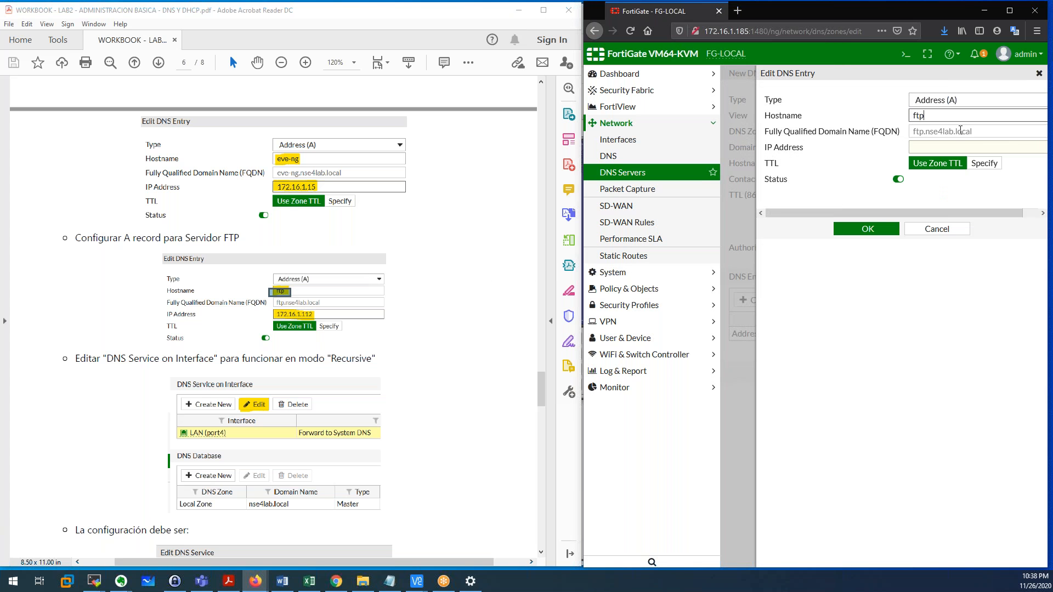
{"action": "left_click_drag", "start_coordinate": [978, 131], "coordinate": [912, 133]}
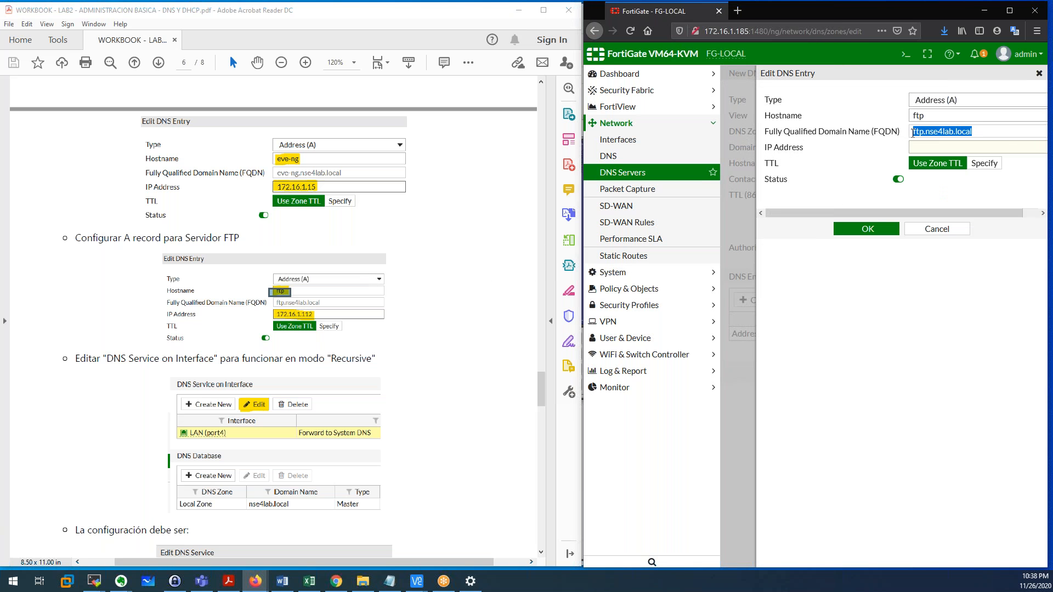
{"action": "left_click_drag", "start_coordinate": [976, 132], "coordinate": [911, 137]}
{"action": "left_click", "coordinate": [946, 147]}
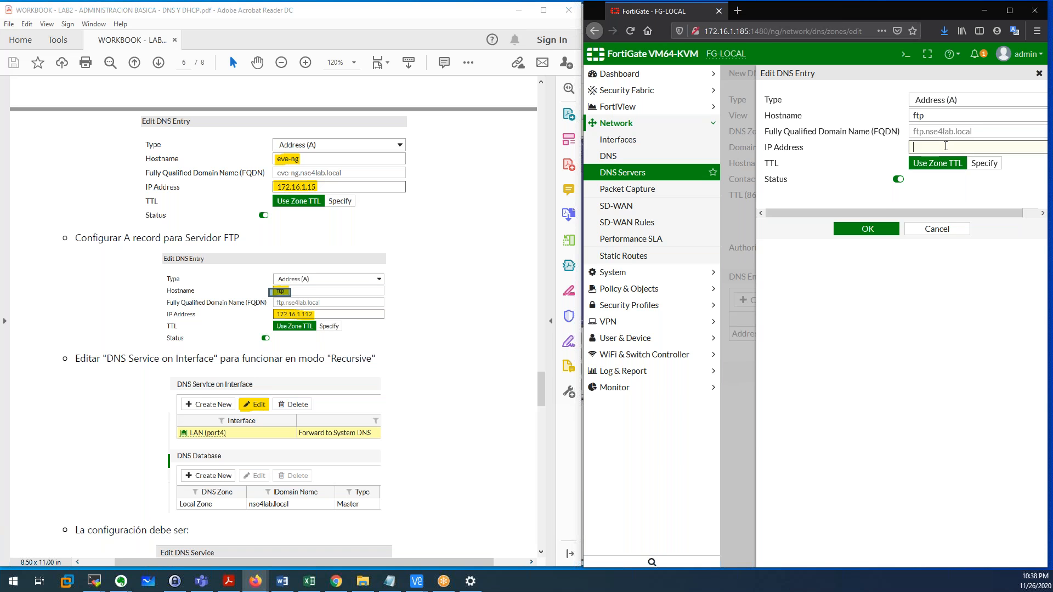
{"action": "type", "text": "192.16"}
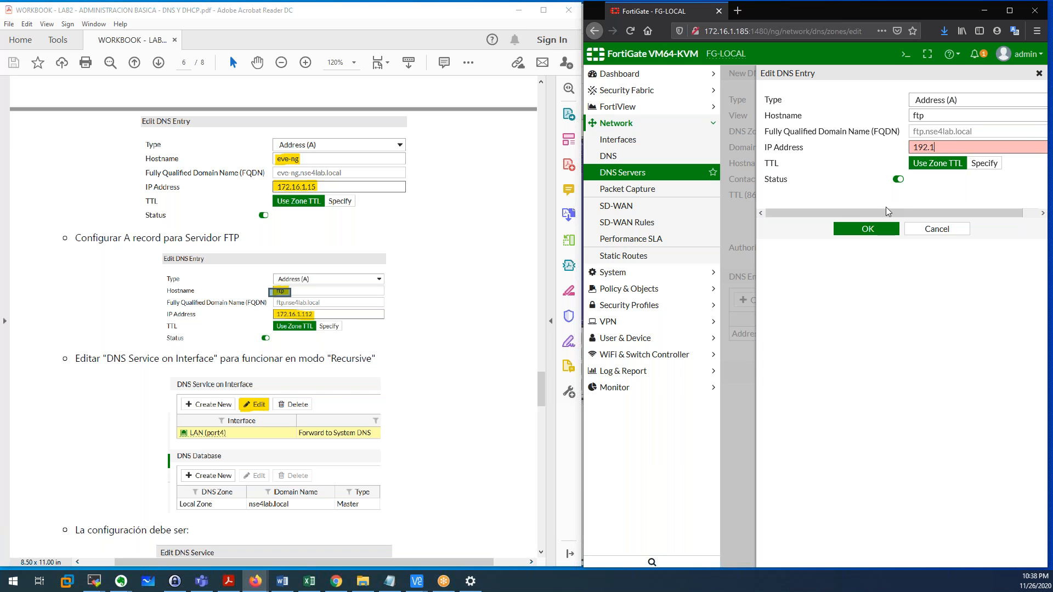
{"action": "key", "text": "BackSpace"}
{"action": "key", "text": "BackSpace"}
{"action": "key", "text": "BackSpace"}
{"action": "key", "text": "BackSpace"}
{"action": "key", "text": "BackSpace"}
{"action": "type", "text": "72.16.1.112"}
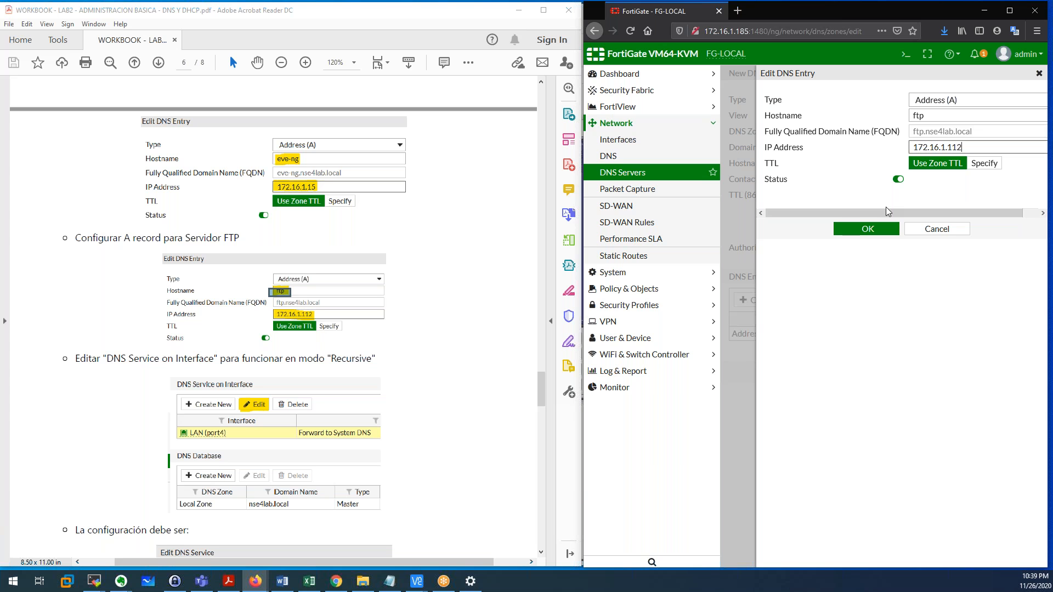
{"action": "left_click", "coordinate": [871, 229]}
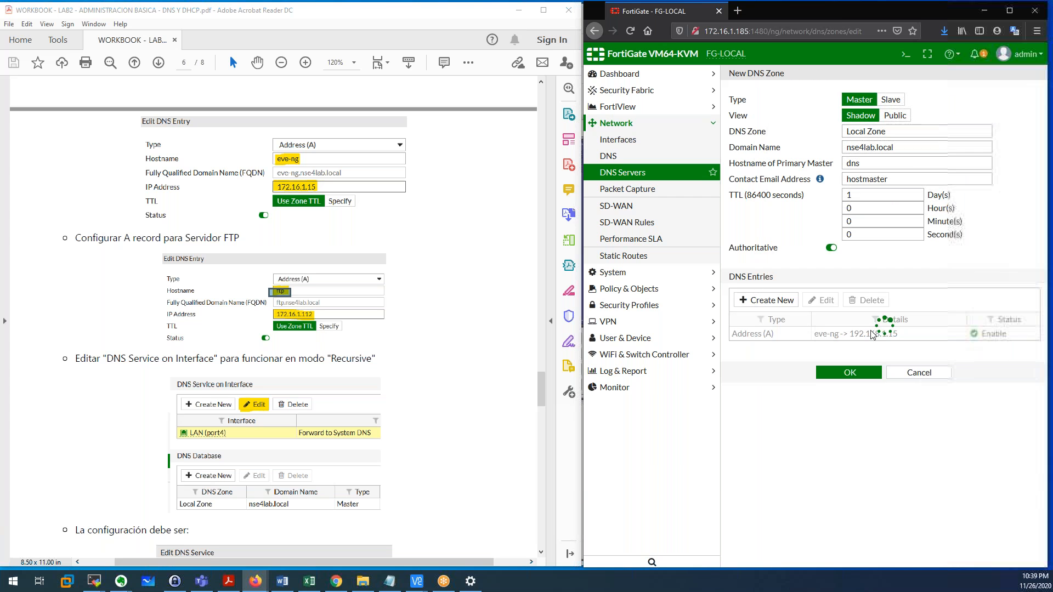
Change the eve-ng entry's IP to 172.16.1.15, then save the nse4lab.local zone.
{"action": "double_click", "coordinate": [879, 340]}
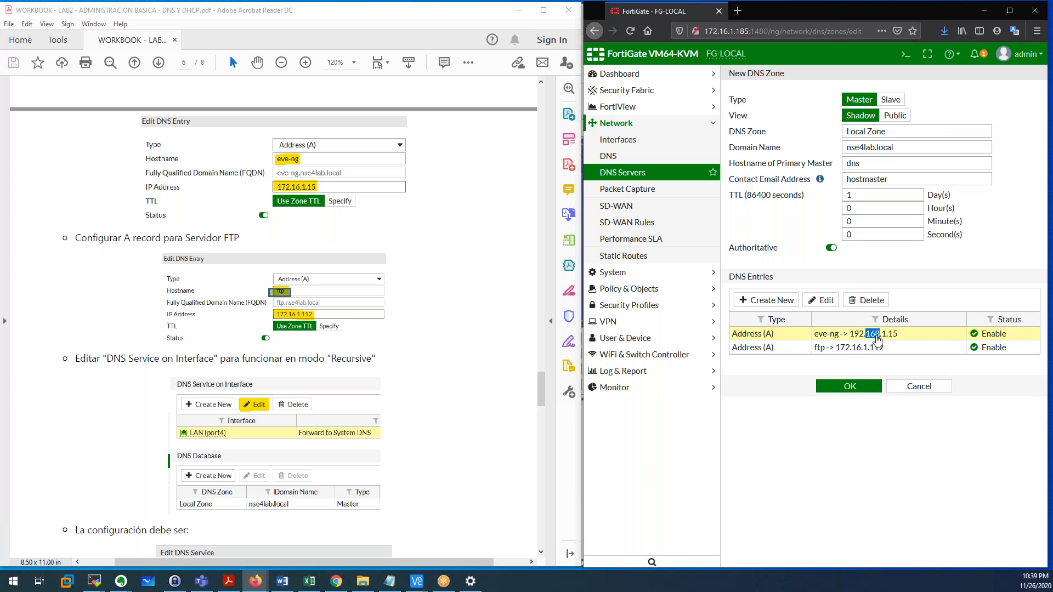
{"action": "triple_click", "coordinate": [971, 147]}
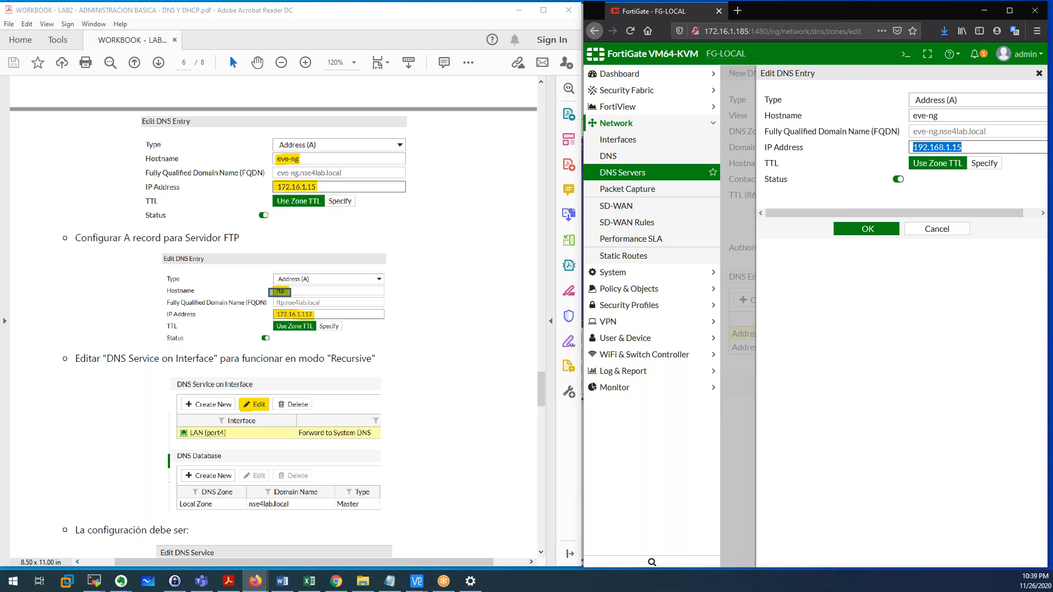
{"action": "type", "text": "172.16.1.15"}
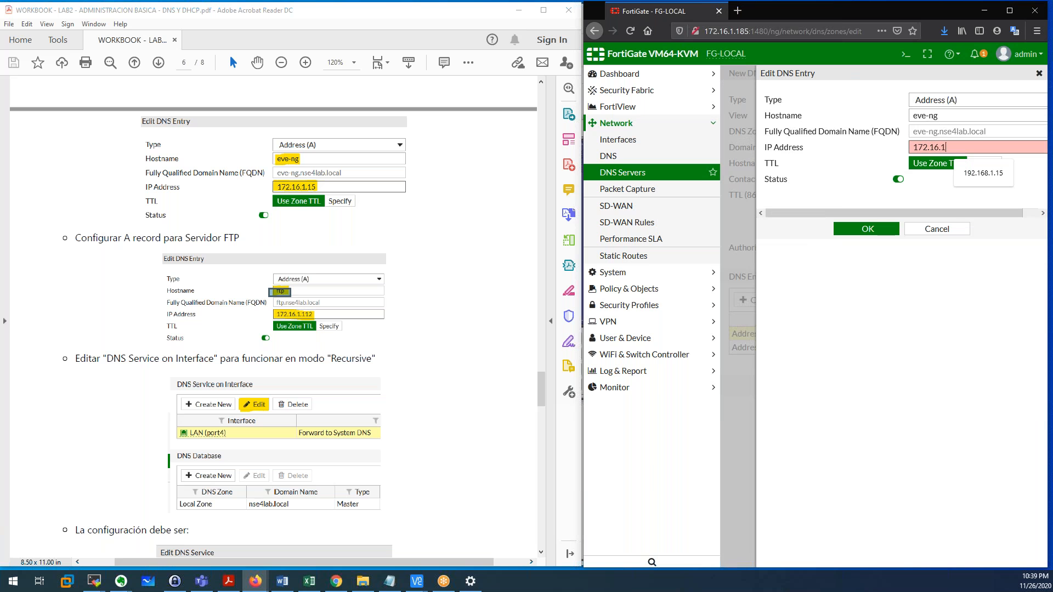
{"action": "left_click", "coordinate": [866, 228]}
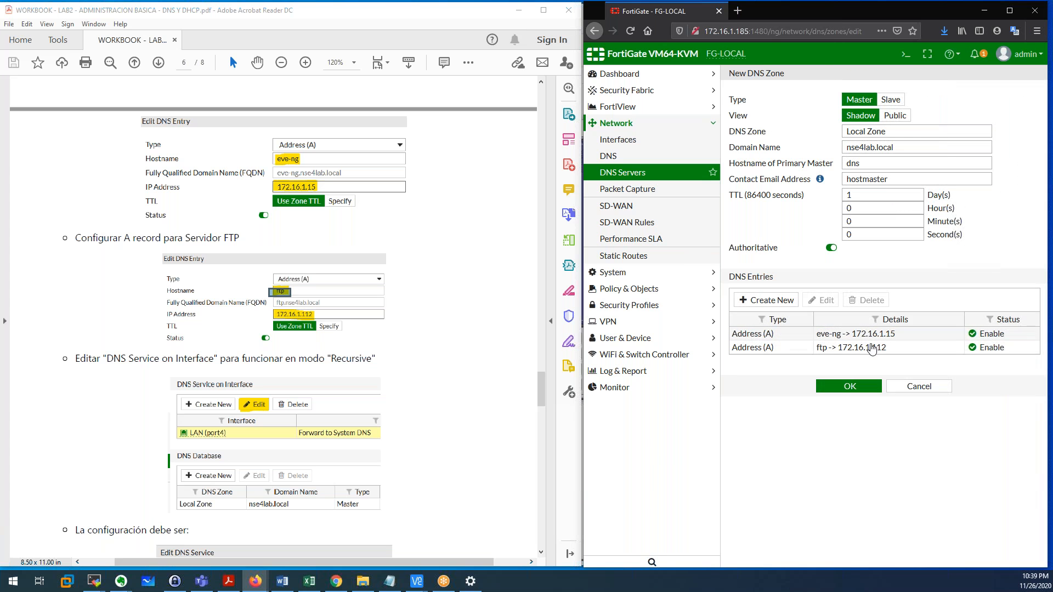
{"action": "left_click", "coordinate": [850, 386]}
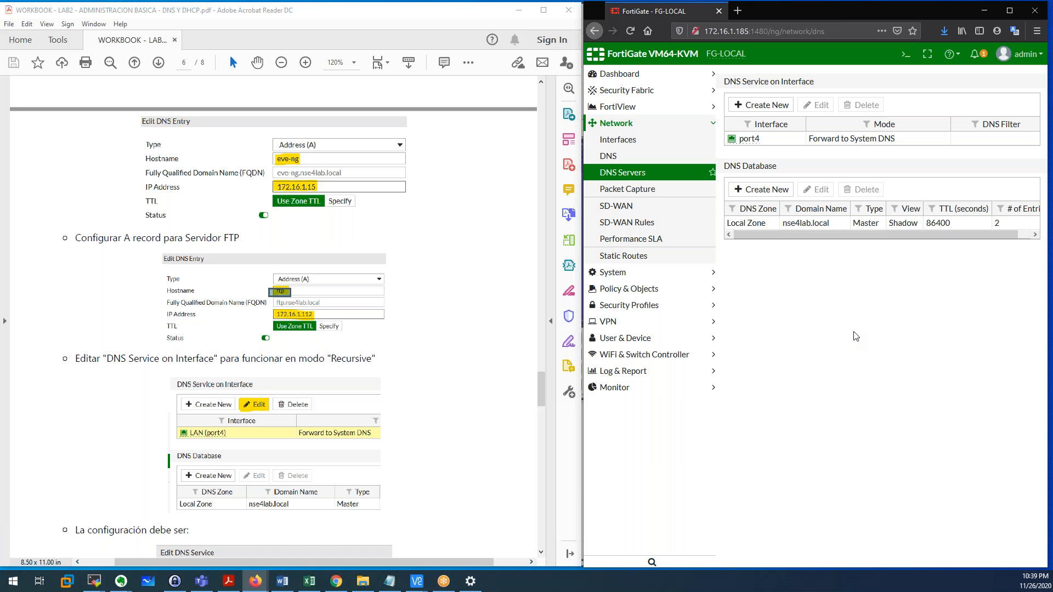
Set the port4 DNS Service on Interface mode to Recursive, following the workbook.
{"action": "scroll", "coordinate": [211, 410], "scroll_direction": "down", "scroll_amount": 1}
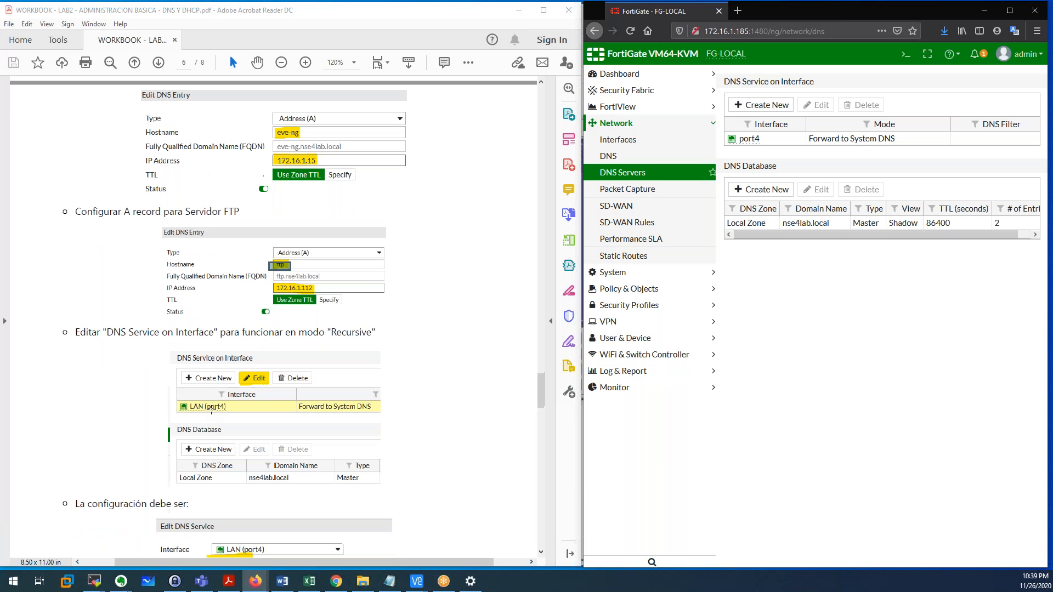
{"action": "scroll", "coordinate": [100, 337], "scroll_direction": "down", "scroll_amount": 2}
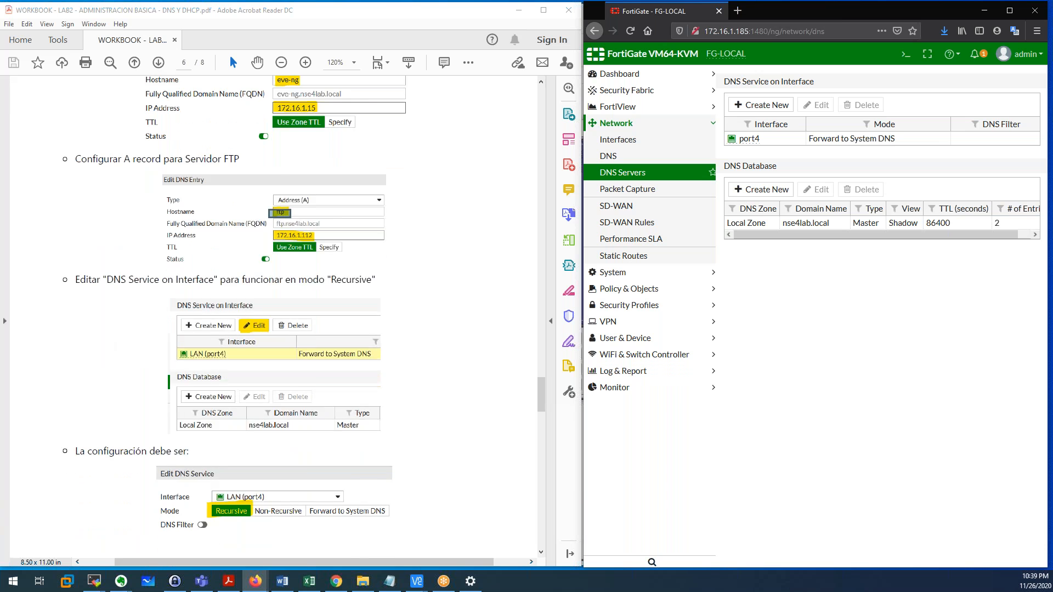
{"action": "scroll", "coordinate": [101, 283], "scroll_direction": "down", "scroll_amount": 2}
{"action": "left_click_drag", "start_coordinate": [77, 227], "coordinate": [211, 225]}
{"action": "left_click", "coordinate": [237, 231]}
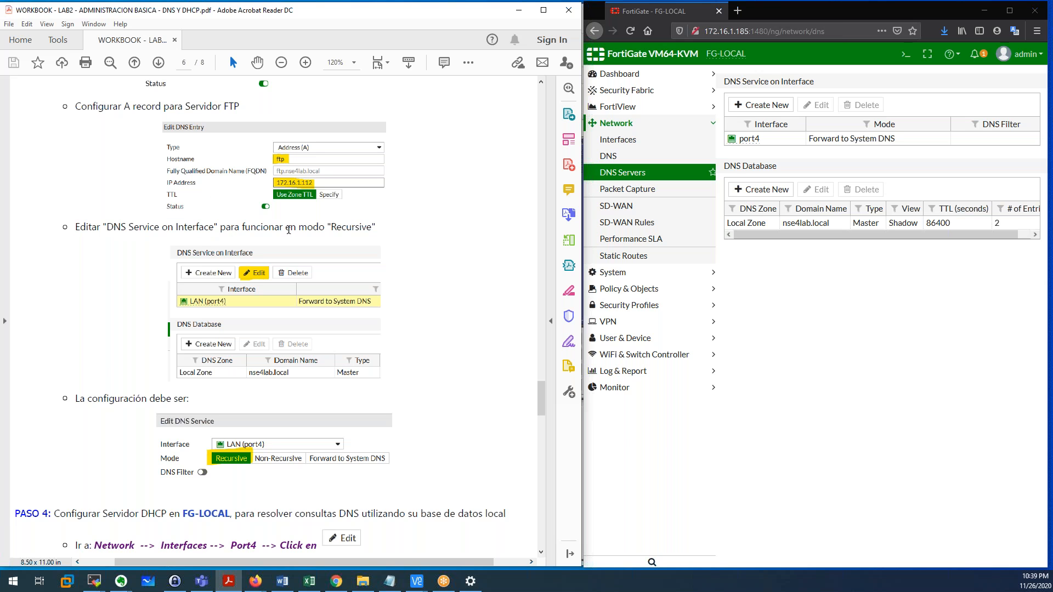
{"action": "double_click", "coordinate": [334, 226]}
{"action": "double_click", "coordinate": [786, 141]}
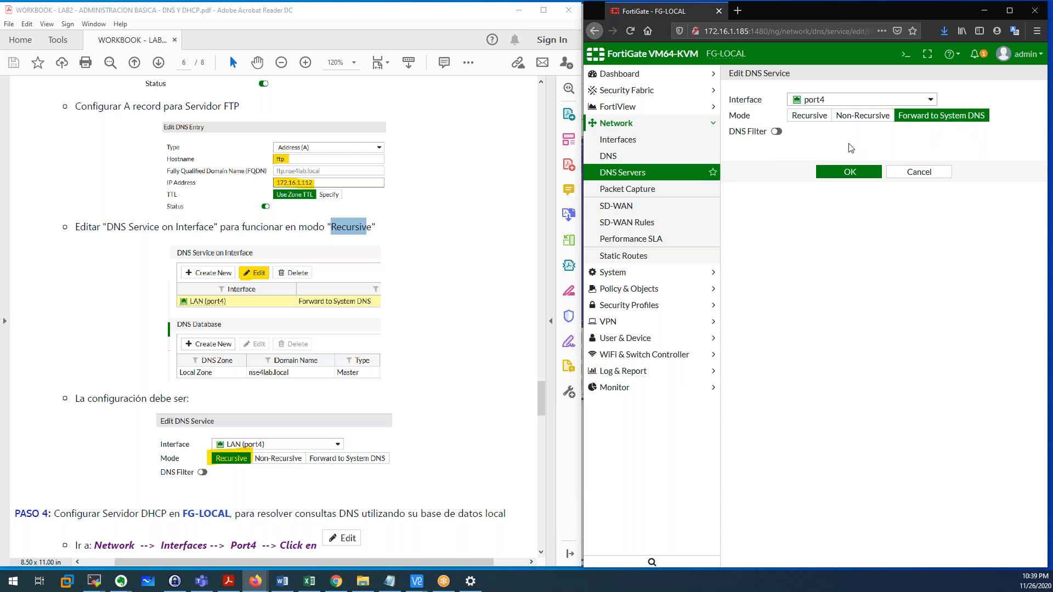
{"action": "left_click", "coordinate": [817, 120]}
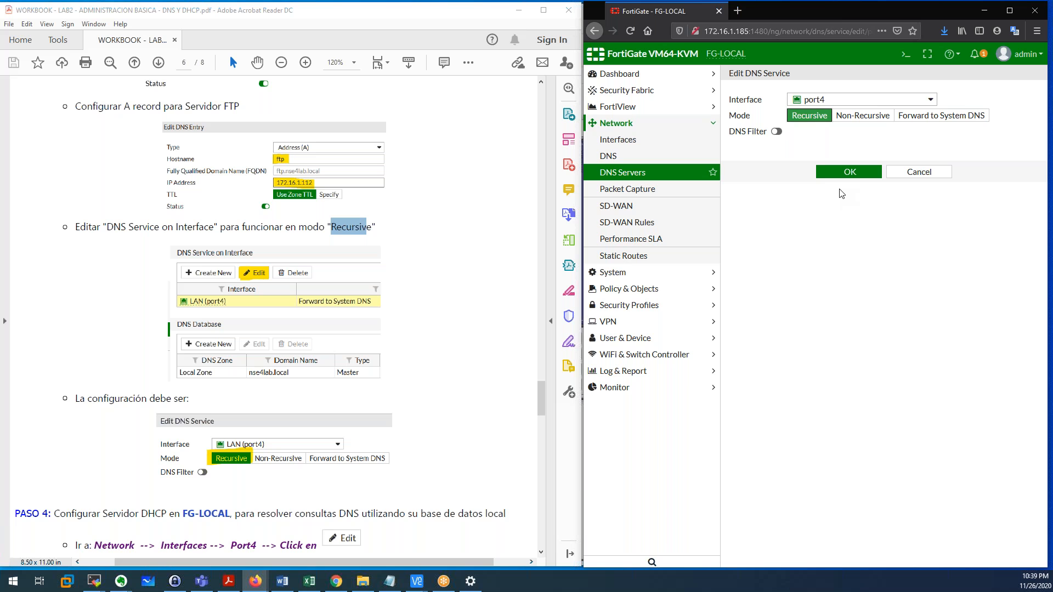
{"action": "left_click", "coordinate": [853, 173]}
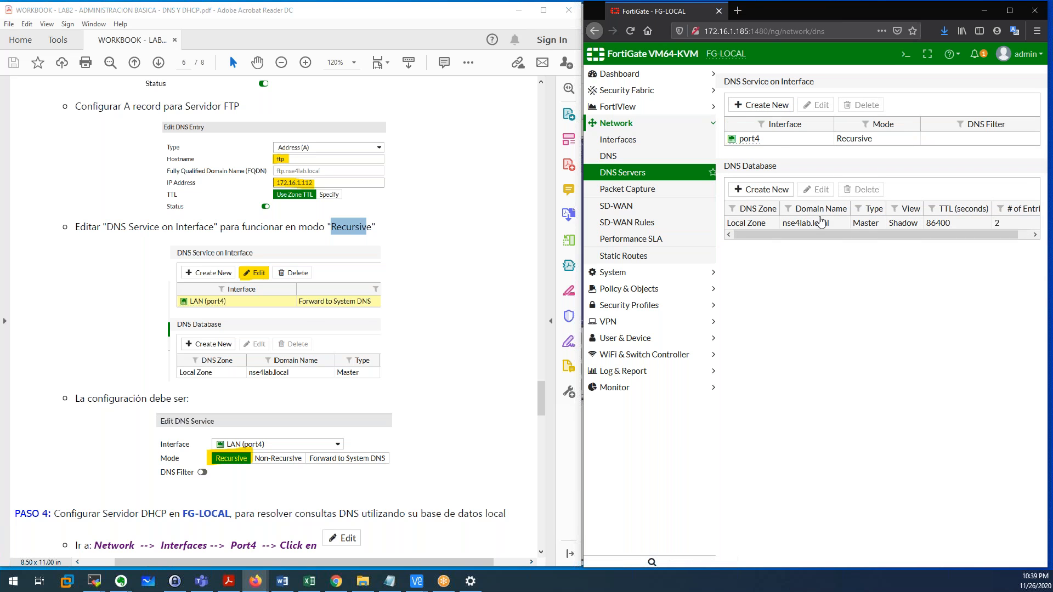
Read the workbook through to the PASO 4 DHCP server section, then return to PC1's viewer.
{"action": "scroll", "coordinate": [300, 337], "scroll_direction": "down", "scroll_amount": 5}
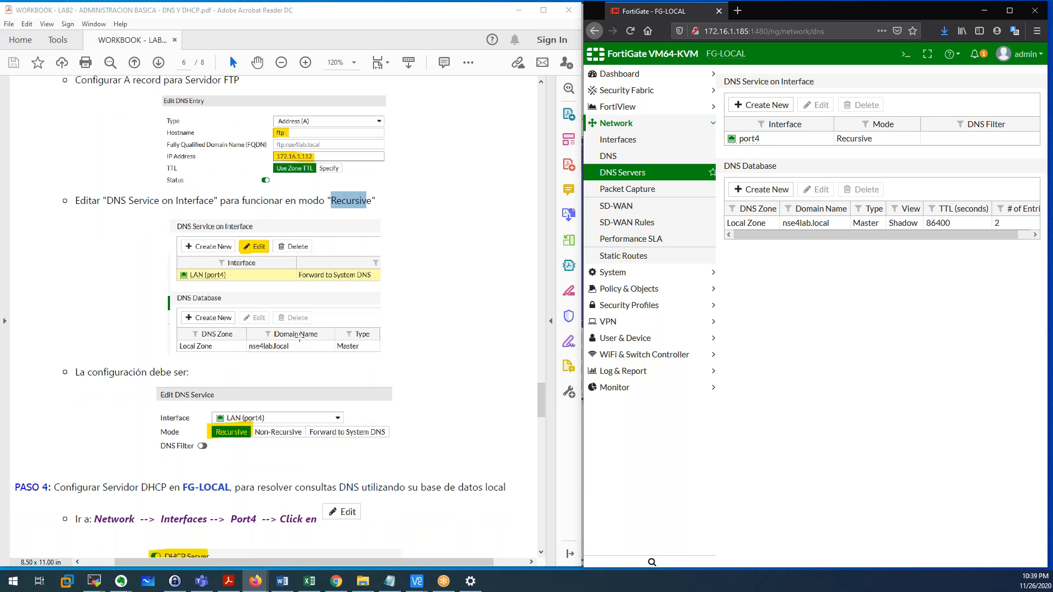
{"action": "left_click_drag", "start_coordinate": [76, 269], "coordinate": [188, 267]}
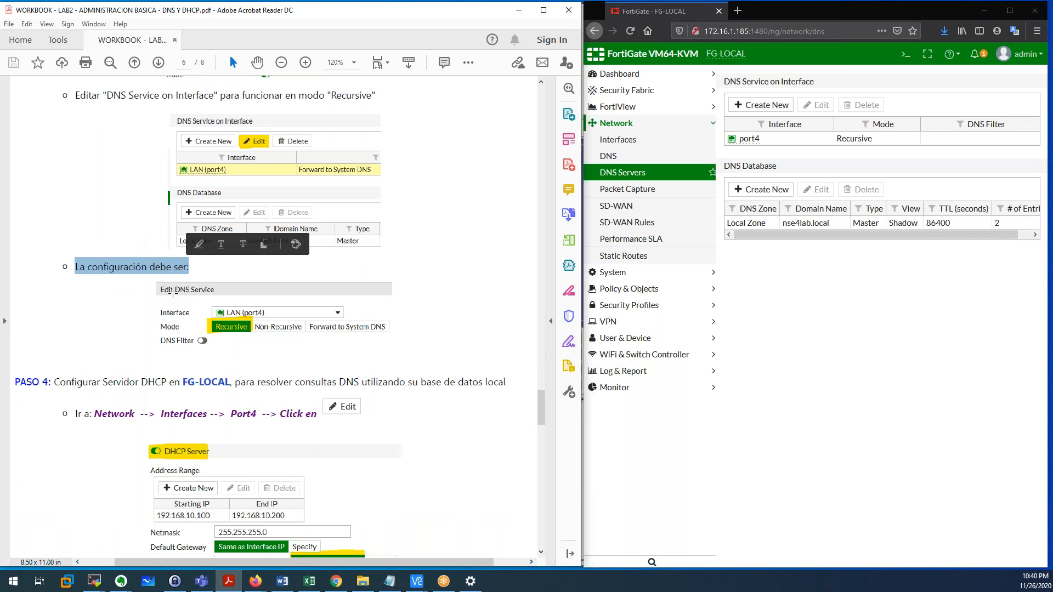
{"action": "left_click_drag", "start_coordinate": [200, 309], "coordinate": [392, 343]}
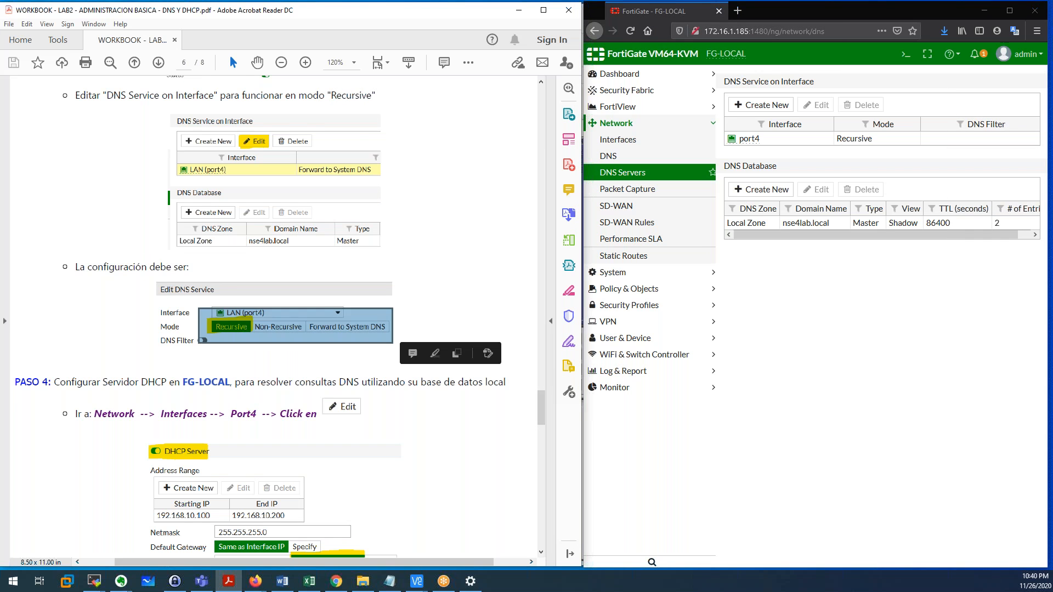
{"action": "scroll", "coordinate": [231, 364], "scroll_direction": "down", "scroll_amount": 5}
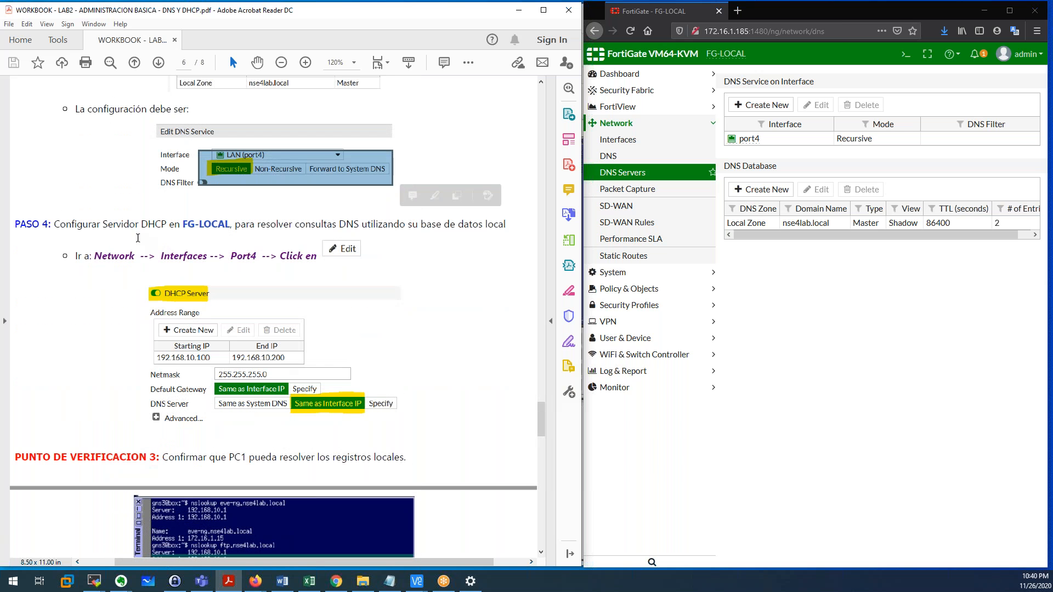
{"action": "left_click", "coordinate": [137, 237]}
{"action": "scroll", "coordinate": [138, 237], "scroll_direction": "down", "scroll_amount": 1}
{"action": "left_click_drag", "start_coordinate": [18, 198], "coordinate": [201, 196]}
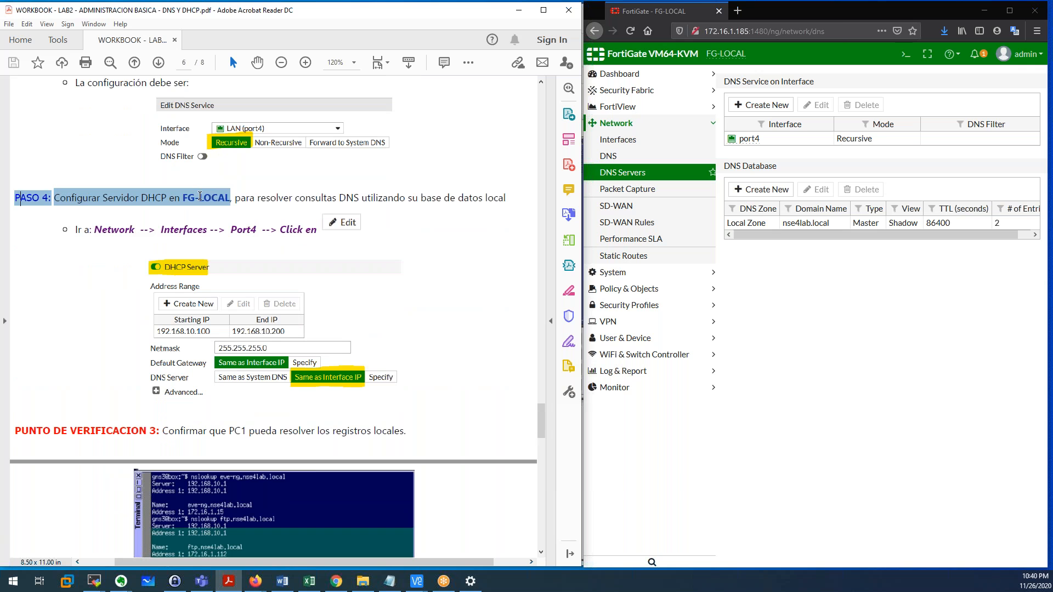
{"action": "left_click", "coordinate": [354, 215]}
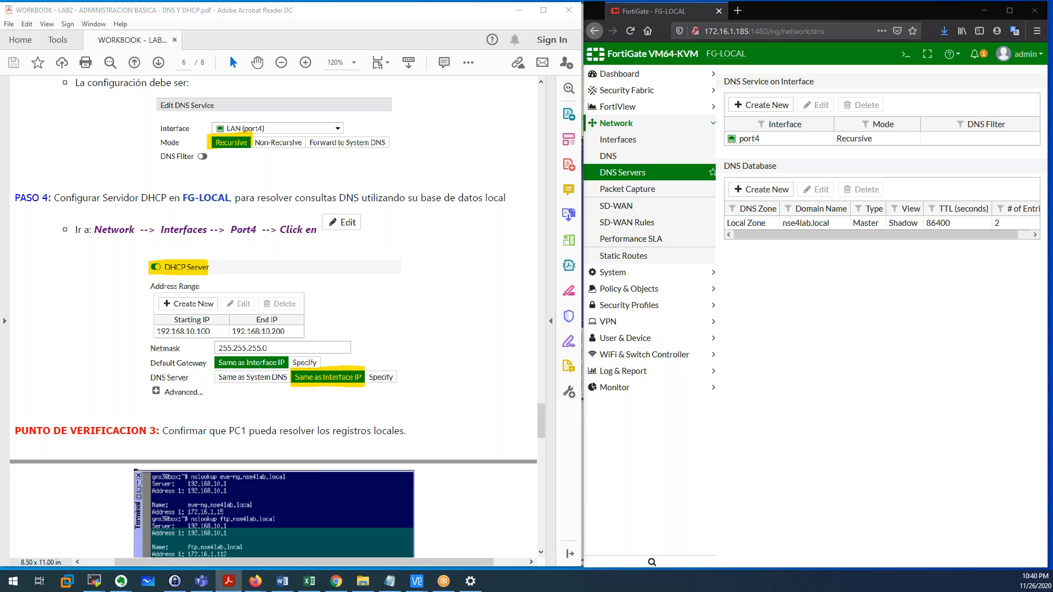
{"action": "key", "text": "alt+Tab"}
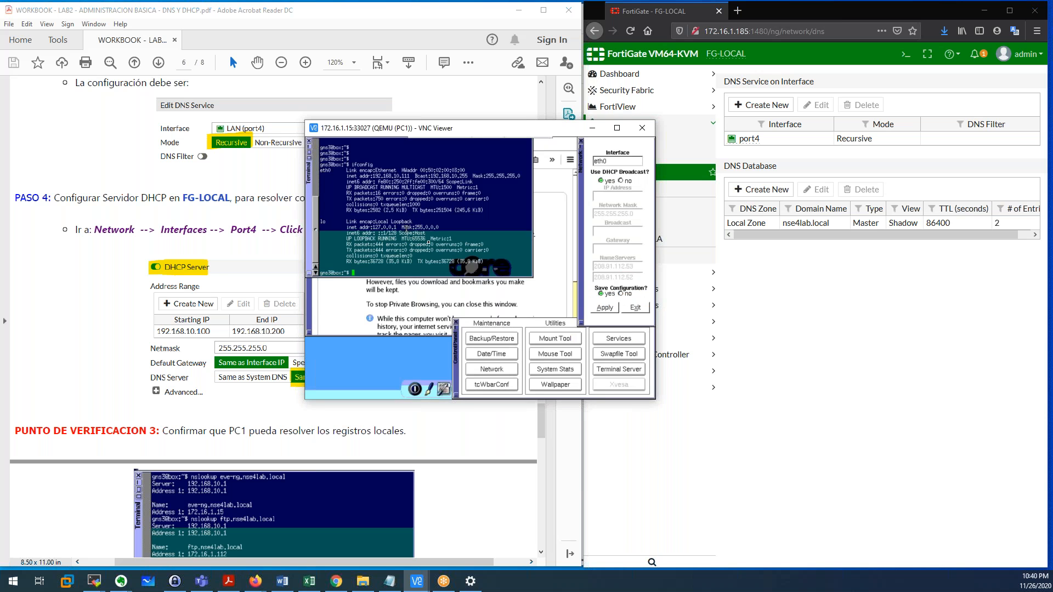
Check PC1's network name servers, move its viewer aside, and go to FortiGate's Network > DNS page.
{"action": "left_click", "coordinate": [620, 271]}
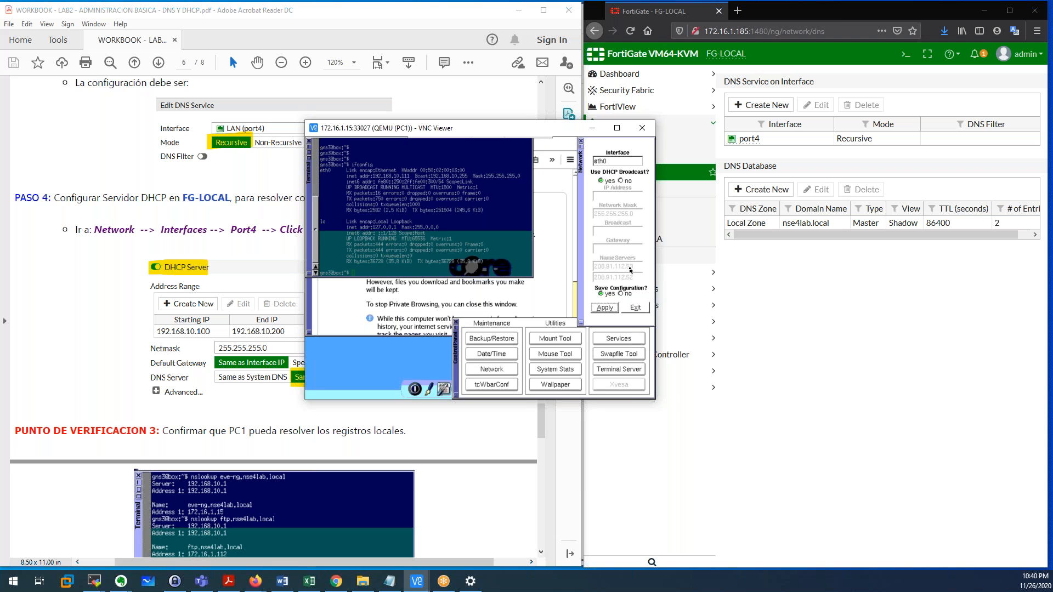
{"action": "mouse_move", "coordinate": [523, 135]}
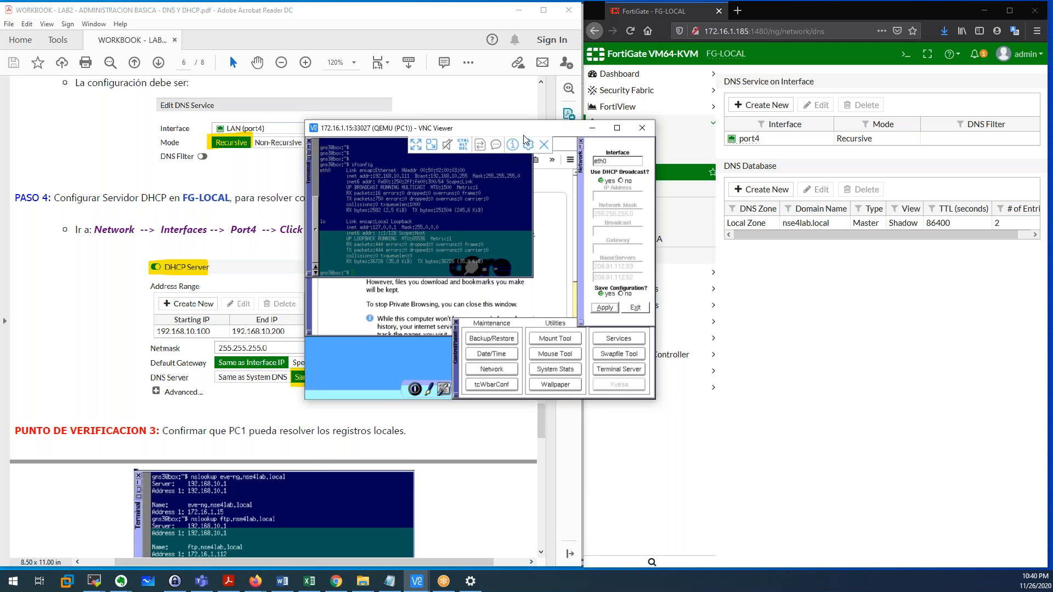
{"action": "left_click_drag", "start_coordinate": [522, 131], "coordinate": [419, 104]}
{"action": "left_click", "coordinate": [608, 156]}
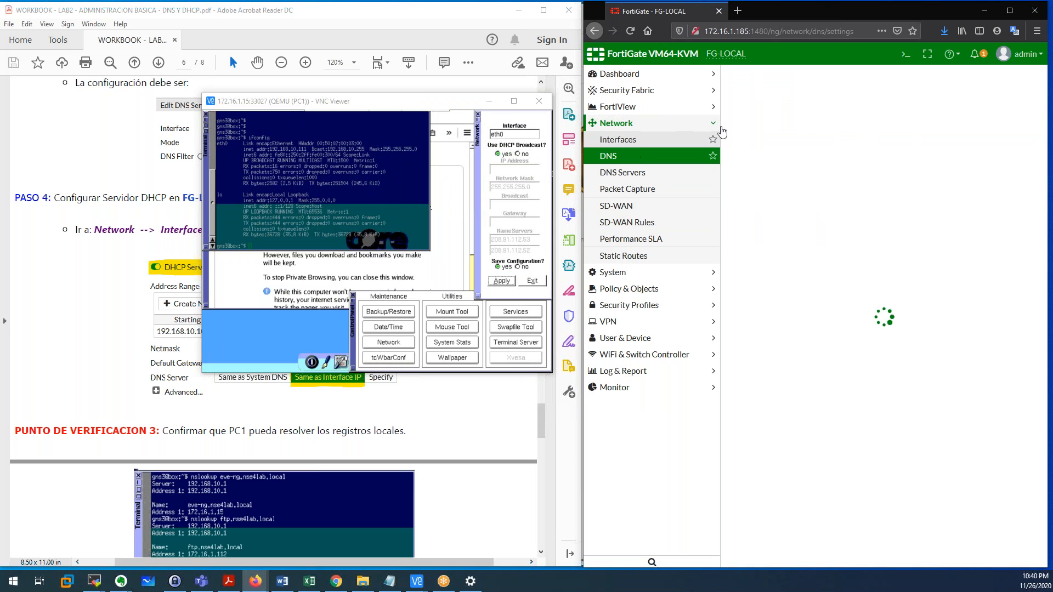
Check the primary DNS server 208.91.112.53 and secondary 208.91.112.52, then go to Network > Interfaces.
{"action": "left_click_drag", "start_coordinate": [884, 115], "coordinate": [816, 116]}
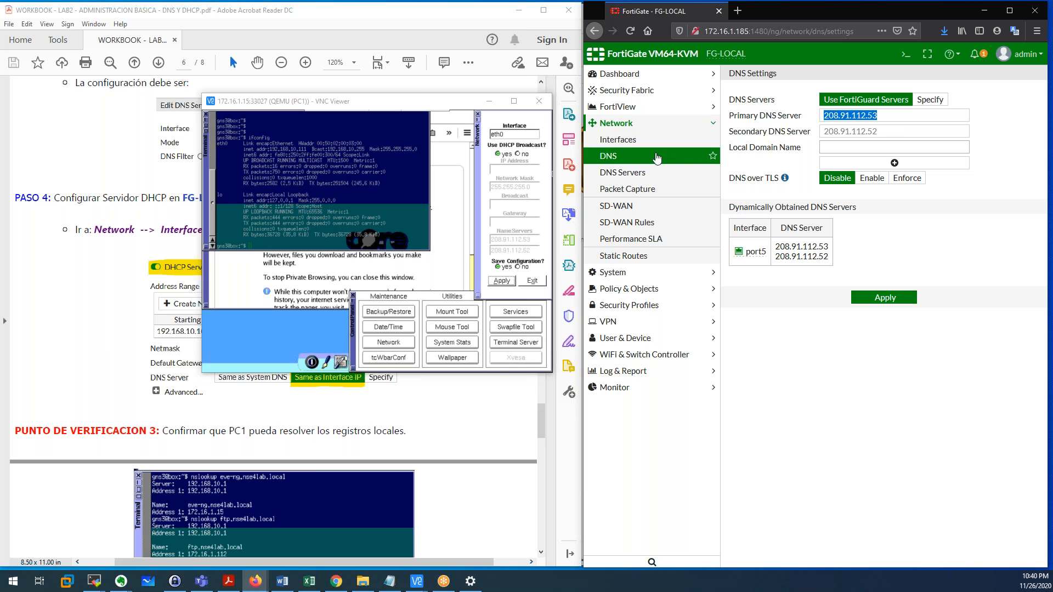
{"action": "left_click_drag", "start_coordinate": [893, 116], "coordinate": [820, 120]}
{"action": "left_click", "coordinate": [884, 118]}
{"action": "left_click_drag", "start_coordinate": [872, 120], "coordinate": [825, 120]}
{"action": "left_click_drag", "start_coordinate": [890, 113], "coordinate": [825, 122]}
{"action": "left_click", "coordinate": [626, 143]}
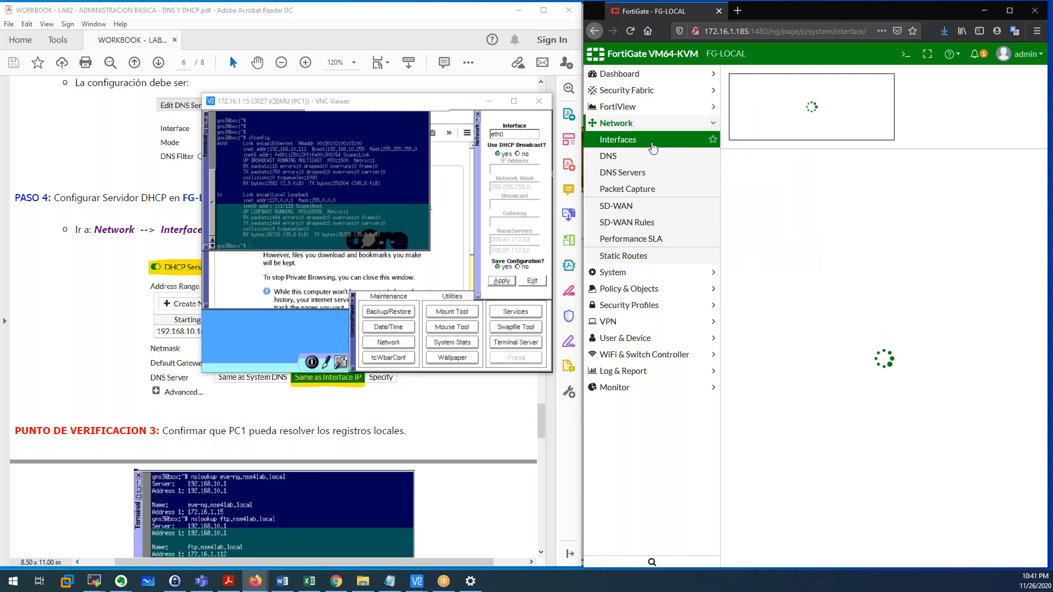
Open the LAN interface 192.168.10.1 and scroll to its DHCP Server section, then switch to the CLI.
{"action": "double_click", "coordinate": [804, 295]}
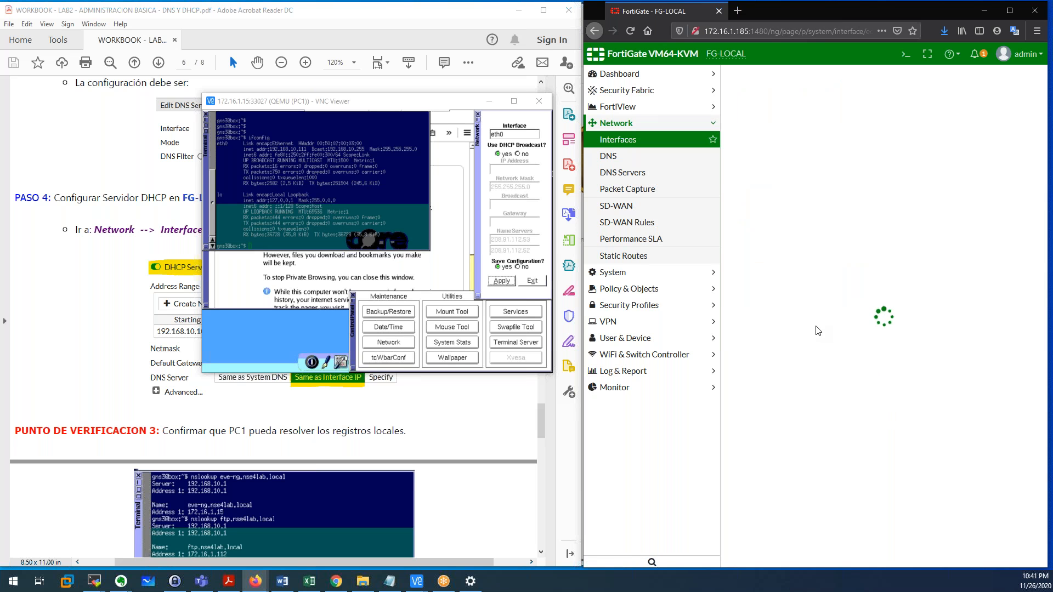
{"action": "scroll", "coordinate": [818, 330], "scroll_direction": "down", "scroll_amount": 5}
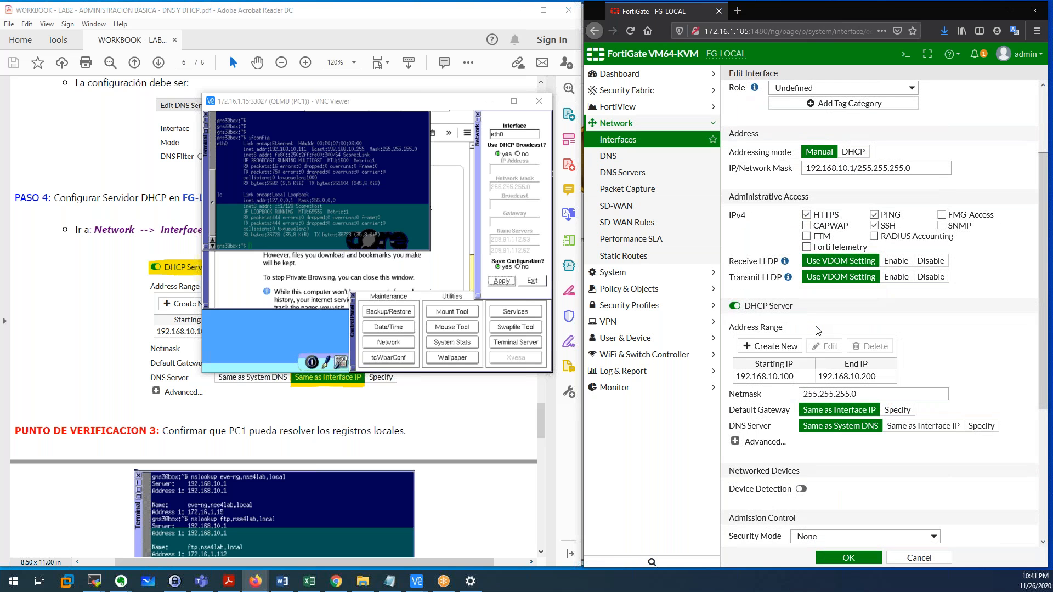
{"action": "scroll", "coordinate": [818, 331], "scroll_direction": "down", "scroll_amount": 4}
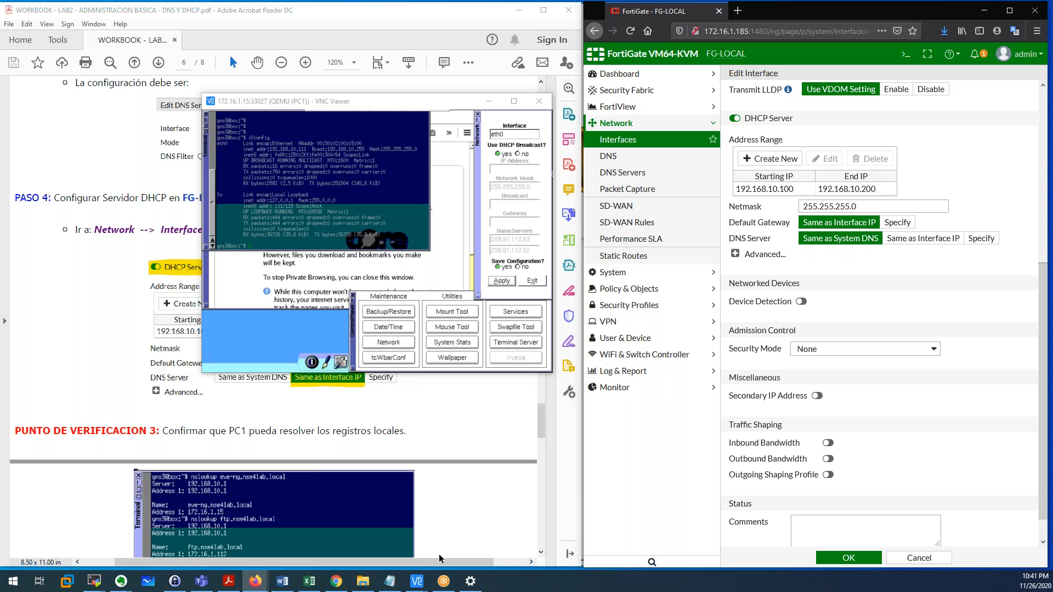
{"action": "left_click", "coordinate": [94, 581]}
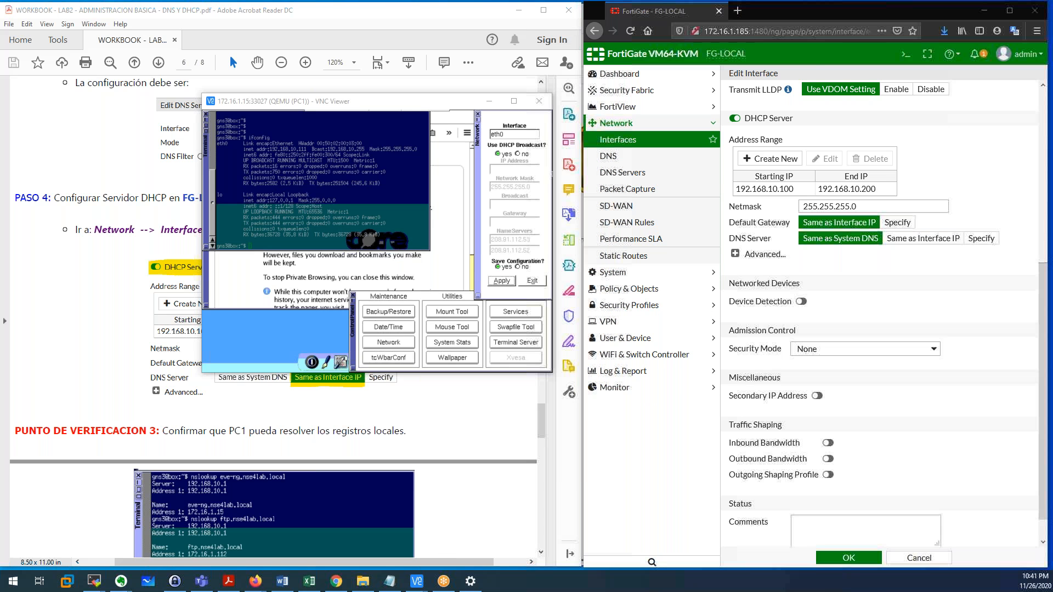
Log in to the CLI as admin and run 'config system dns' with 'show'.
{"action": "type", "text": "admin"}
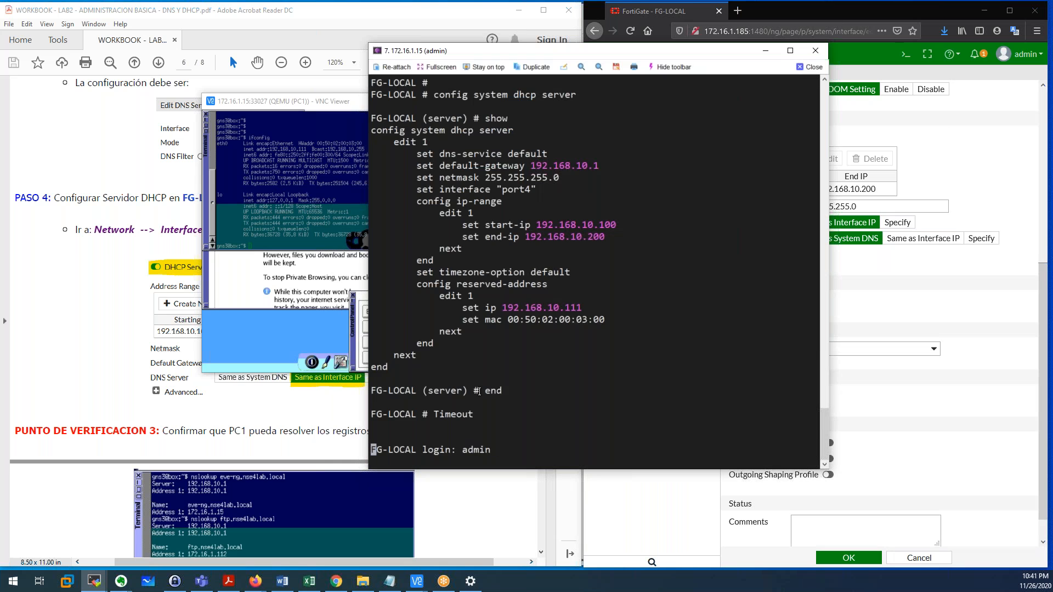
{"action": "key", "text": "Return"}
{"action": "key", "text": "Return"}
{"action": "key", "text": "Return"}
{"action": "key", "text": "Return"}
{"action": "type", "text": "sho"}
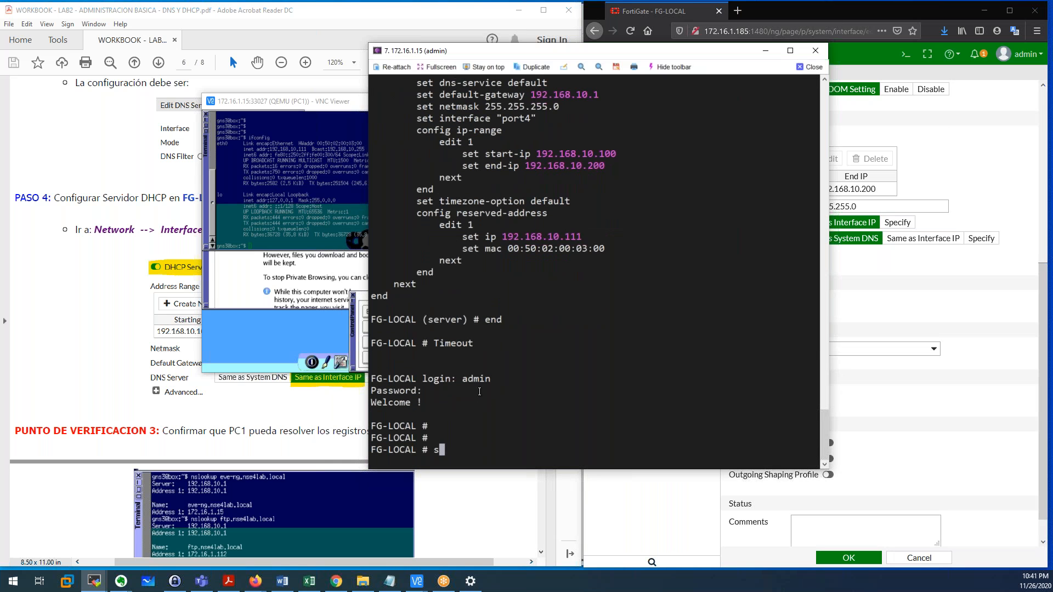
{"action": "key", "text": "BackSpace"}
{"action": "key", "text": "BackSpace"}
{"action": "key", "text": "BackSpace"}
{"action": "type", "text": "config system dhcp"}
{"action": "key", "text": "BackSpace"}
{"action": "key", "text": "BackSpace"}
{"action": "key", "text": "BackSpace"}
{"action": "key", "text": "BackSpace"}
{"action": "type", "text": "dns"}
{"action": "key", "text": "Return"}
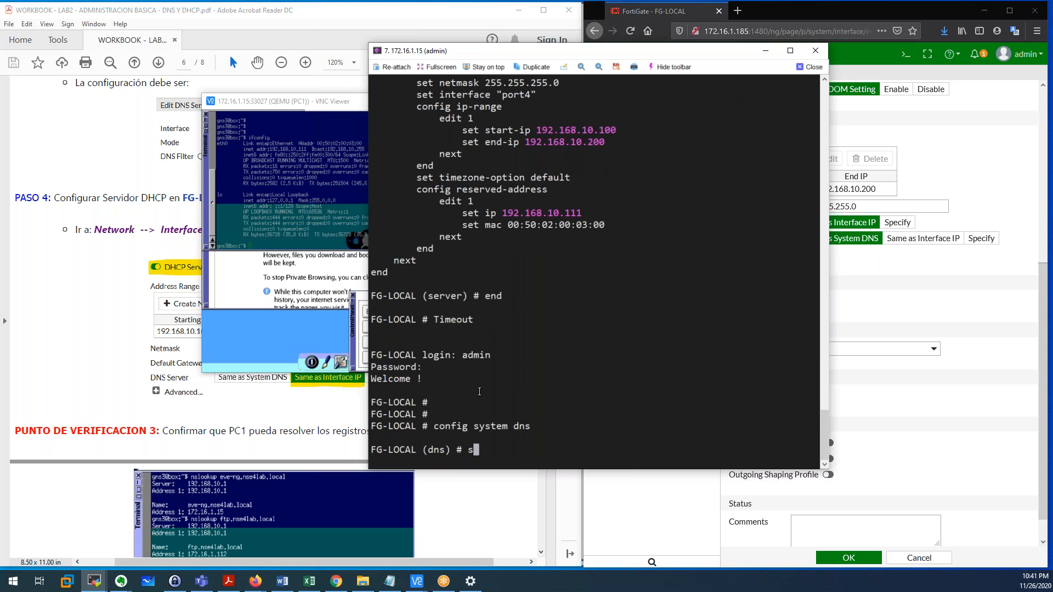
{"action": "type", "text": "show"}
{"action": "key", "text": "Return"}
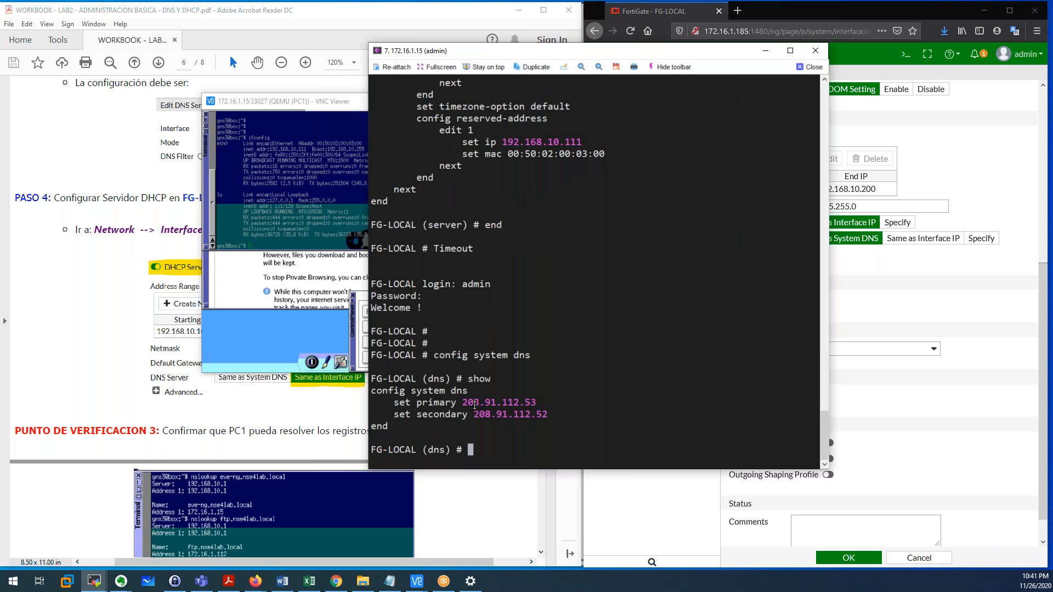
Note primary DNS 208.91.112.53 in the output, rearrange windows, and exit with 'end'.
{"action": "left_click_drag", "start_coordinate": [467, 404], "coordinate": [542, 404]}
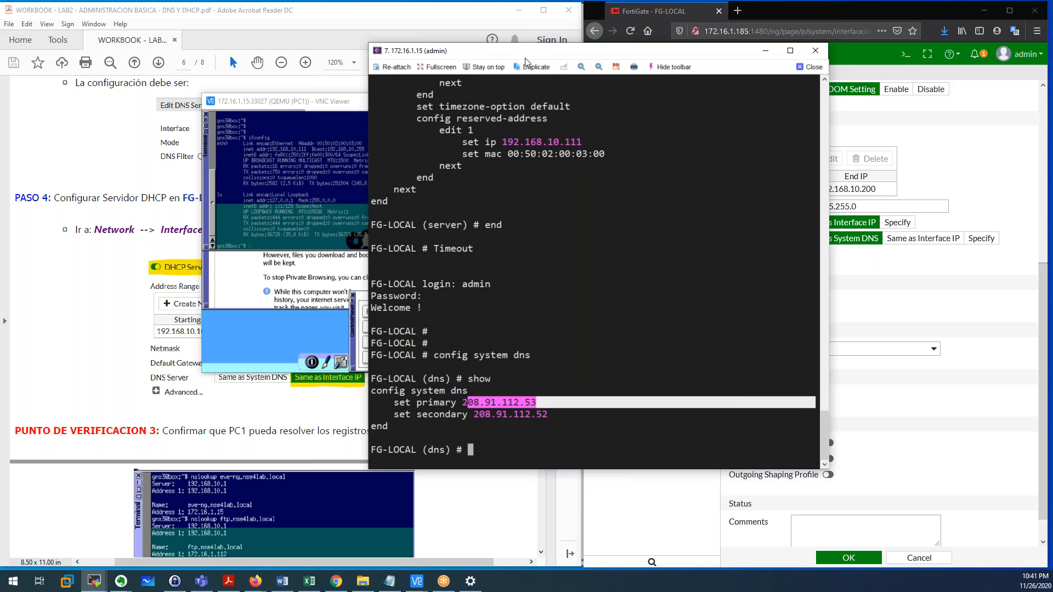
{"action": "left_click_drag", "start_coordinate": [527, 52], "coordinate": [675, 60]}
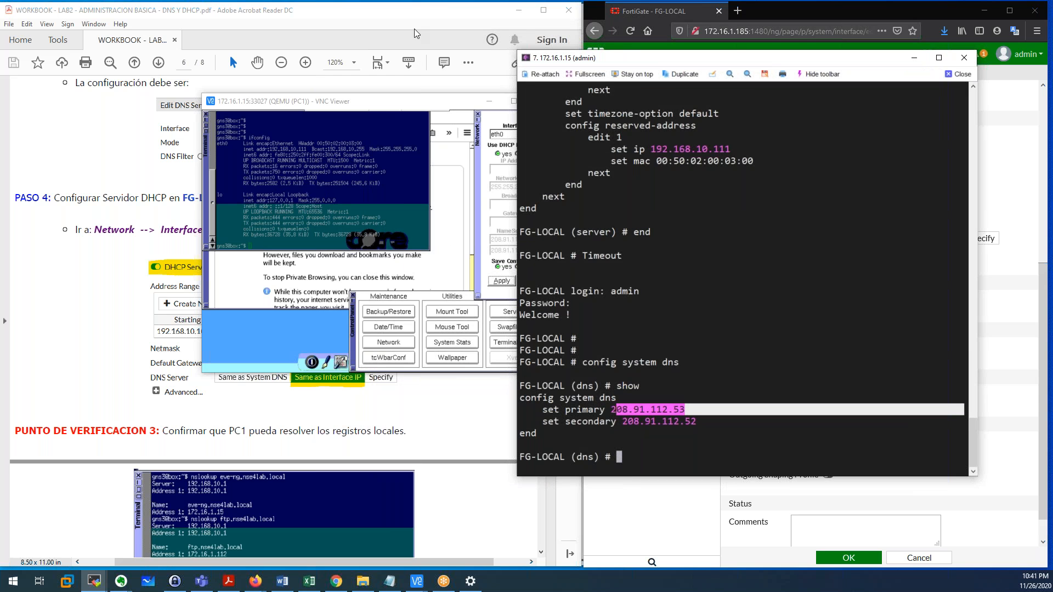
{"action": "left_click_drag", "start_coordinate": [373, 103], "coordinate": [284, 116]}
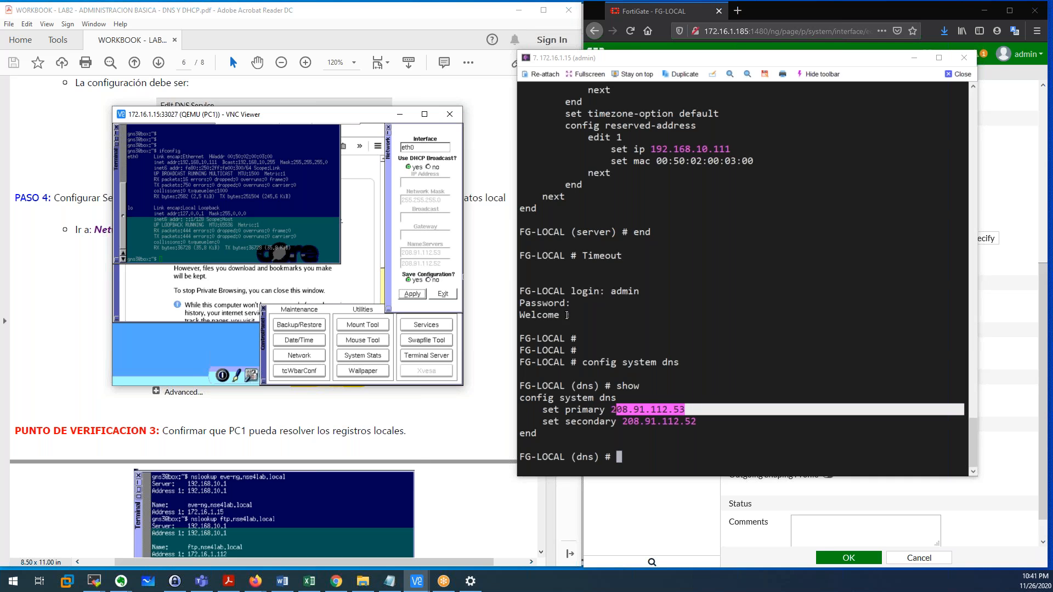
{"action": "left_click", "coordinate": [651, 406]}
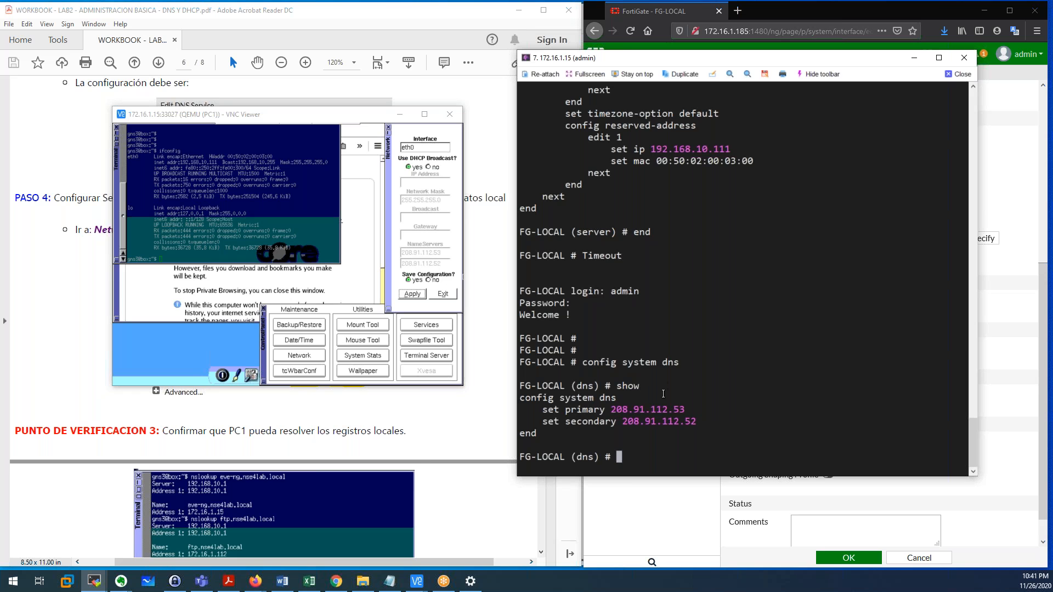
{"action": "type", "text": "end"}
{"action": "key", "text": "Return"}
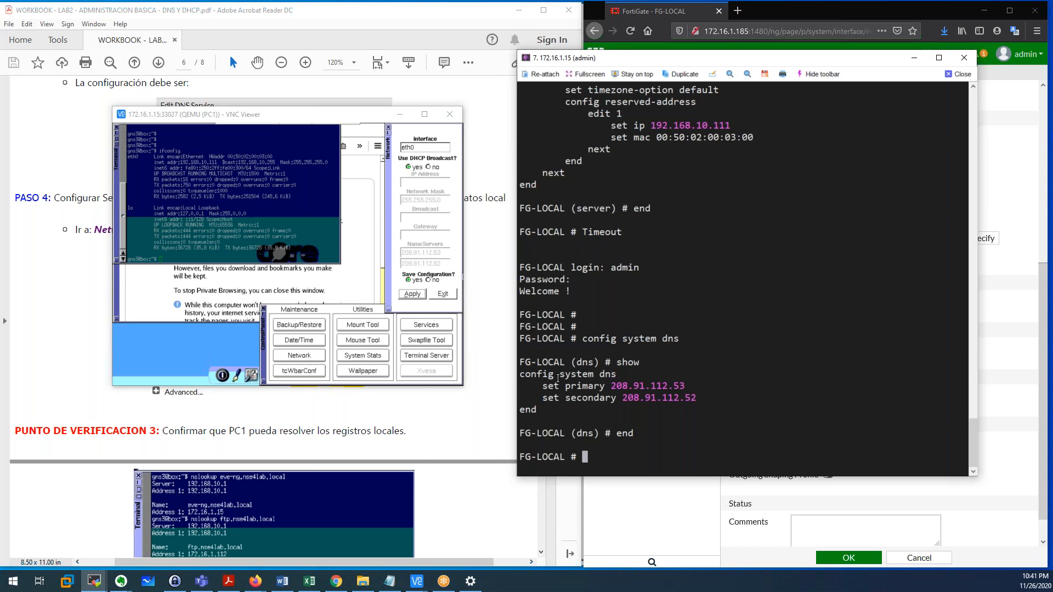
{"action": "left_click_drag", "start_coordinate": [529, 378], "coordinate": [614, 376]}
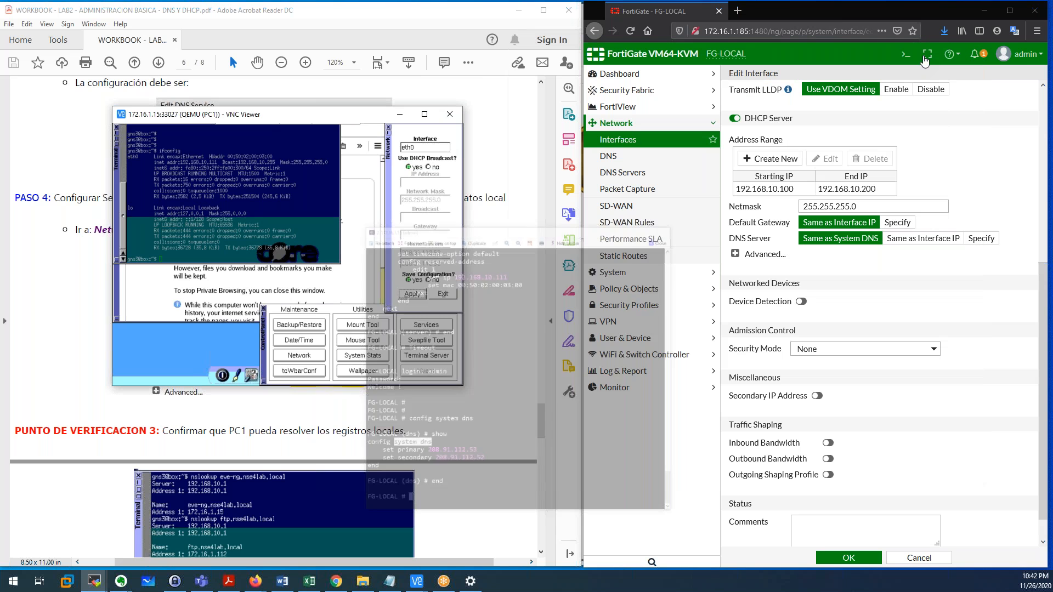
Minimize the CLI and move PC1's viewer to uncover the workbook text.
{"action": "left_click", "coordinate": [914, 58]}
{"action": "left_click", "coordinate": [881, 243]}
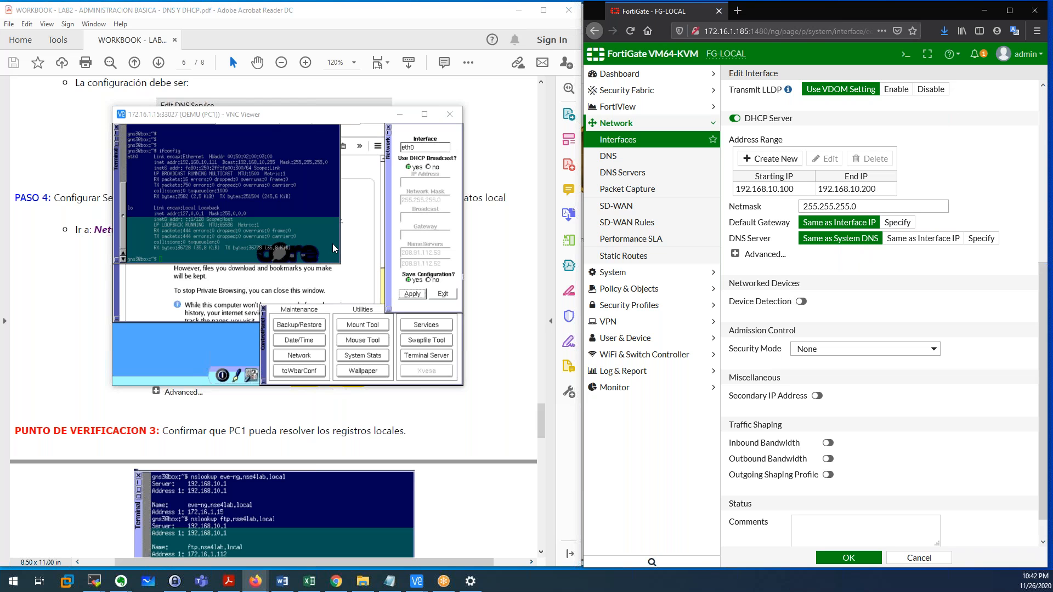
{"action": "left_click", "coordinate": [319, 119]}
{"action": "left_click_drag", "start_coordinate": [319, 120], "coordinate": [424, 128]}
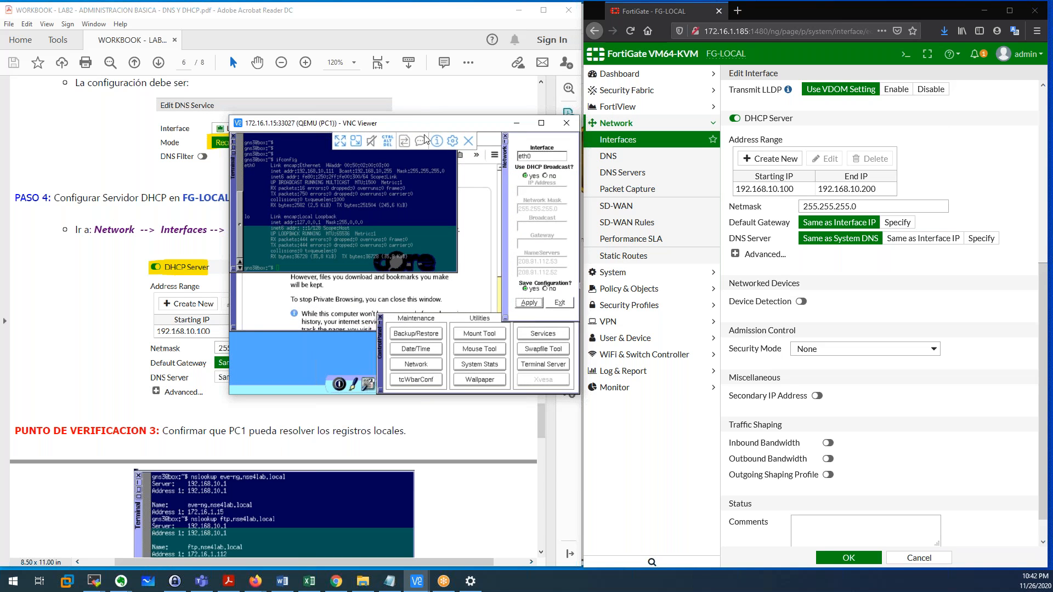
Run 'nslookup ftp.nse4lab.local' on PC1, note server 208.91.112.53, then cancel with Ctrl+C.
{"action": "left_click", "coordinate": [313, 240]}
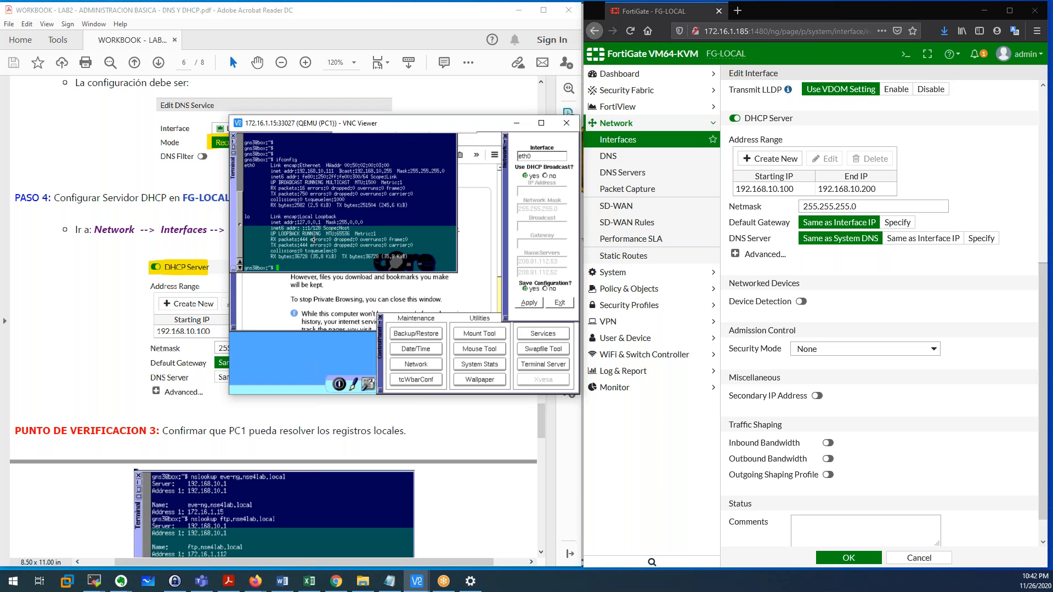
{"action": "type", "text": "nslookup ftp.nse4lab.local"}
{"action": "key", "text": "Return"}
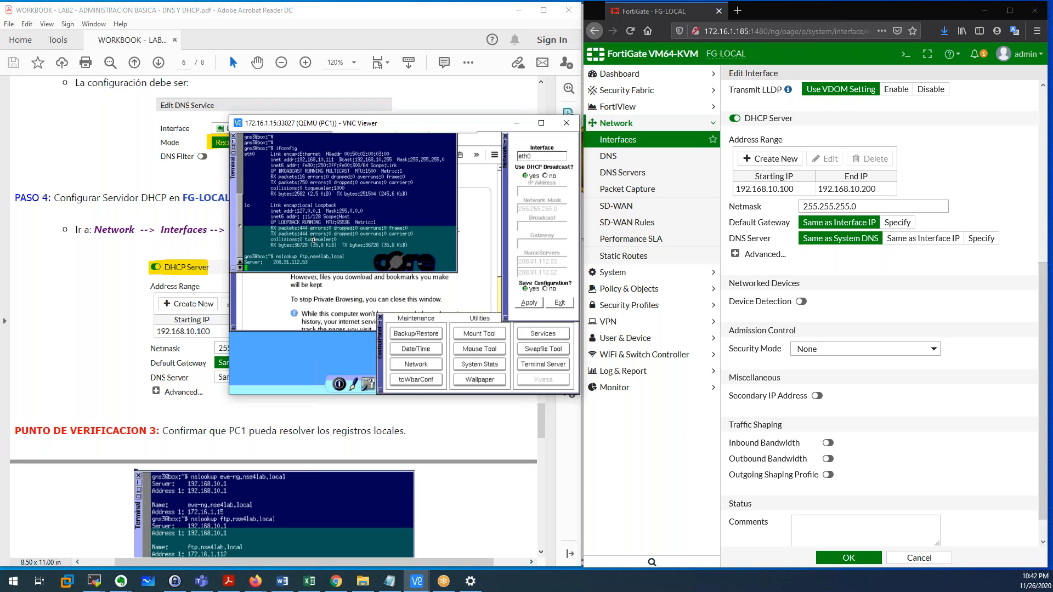
{"action": "left_click_drag", "start_coordinate": [246, 263], "coordinate": [314, 263]}
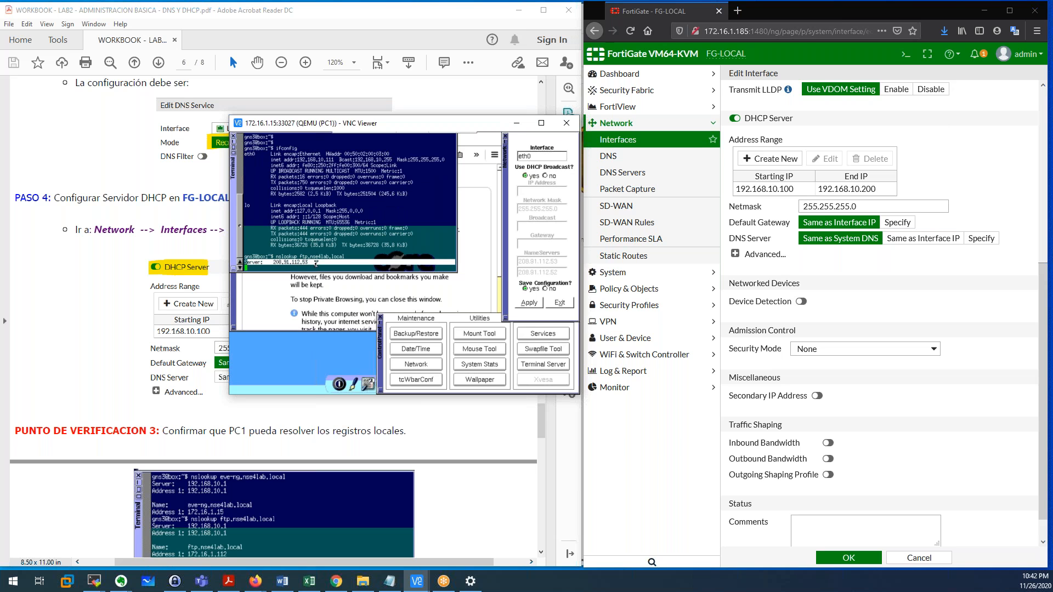
{"action": "left_click_drag", "start_coordinate": [272, 262], "coordinate": [312, 263]}
{"action": "left_click_drag", "start_coordinate": [292, 256], "coordinate": [345, 256]}
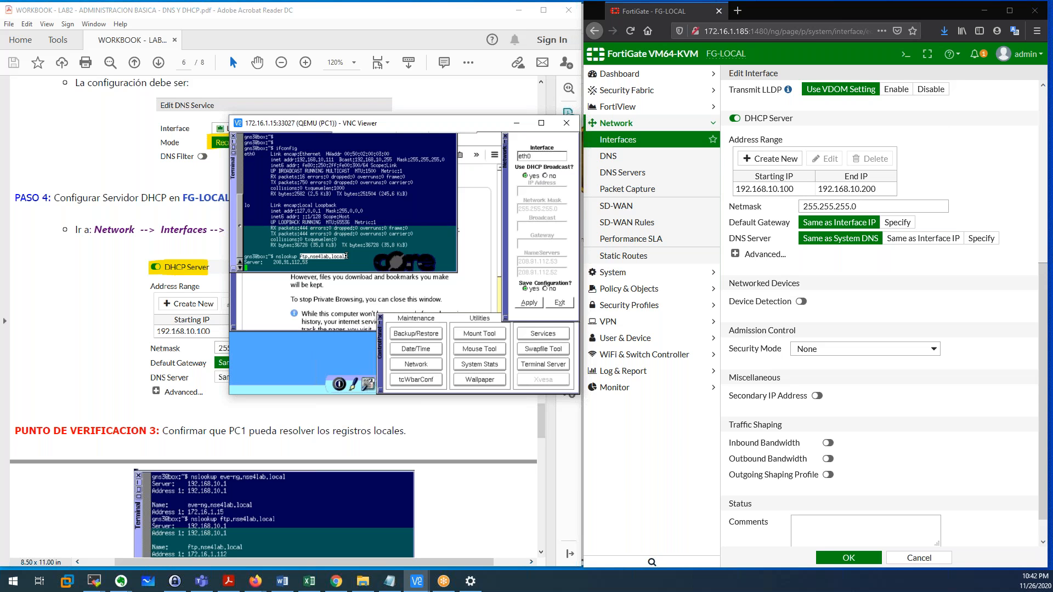
{"action": "left_click", "coordinate": [315, 262]}
{"action": "key", "text": "ctrl+c"}
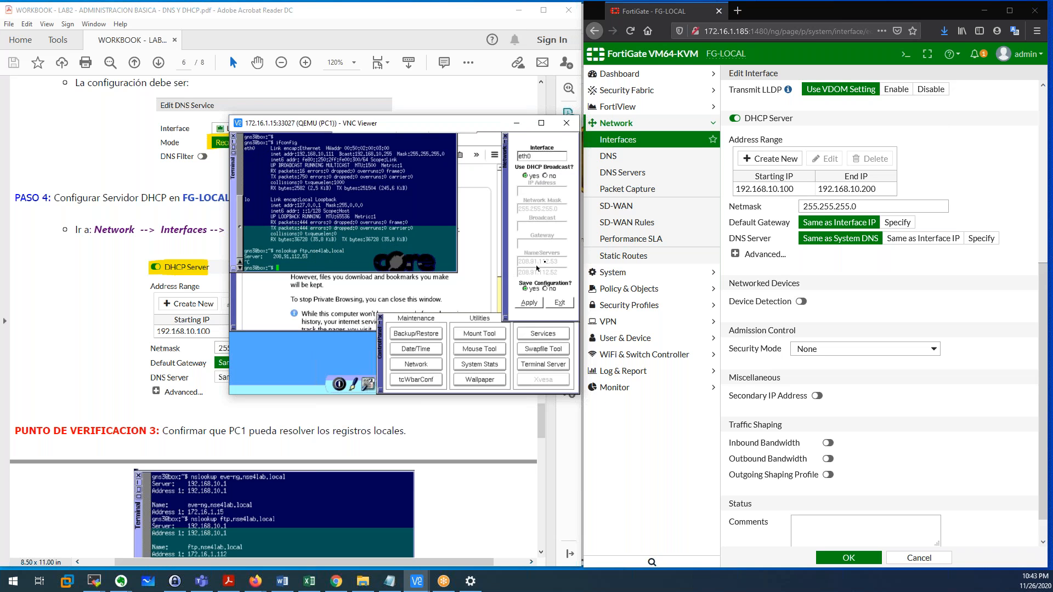
Set port4's DHCP DNS Server to 'Same as Interface IP' and save the interface.
{"action": "left_click", "coordinate": [906, 257]}
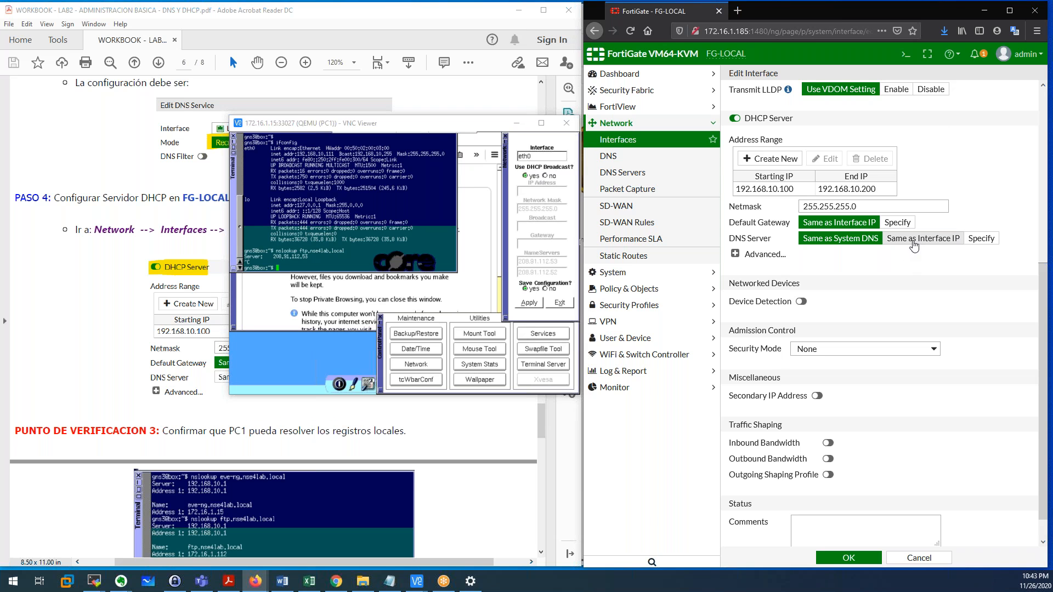
{"action": "scroll", "coordinate": [729, 154], "scroll_direction": "up", "scroll_amount": 2}
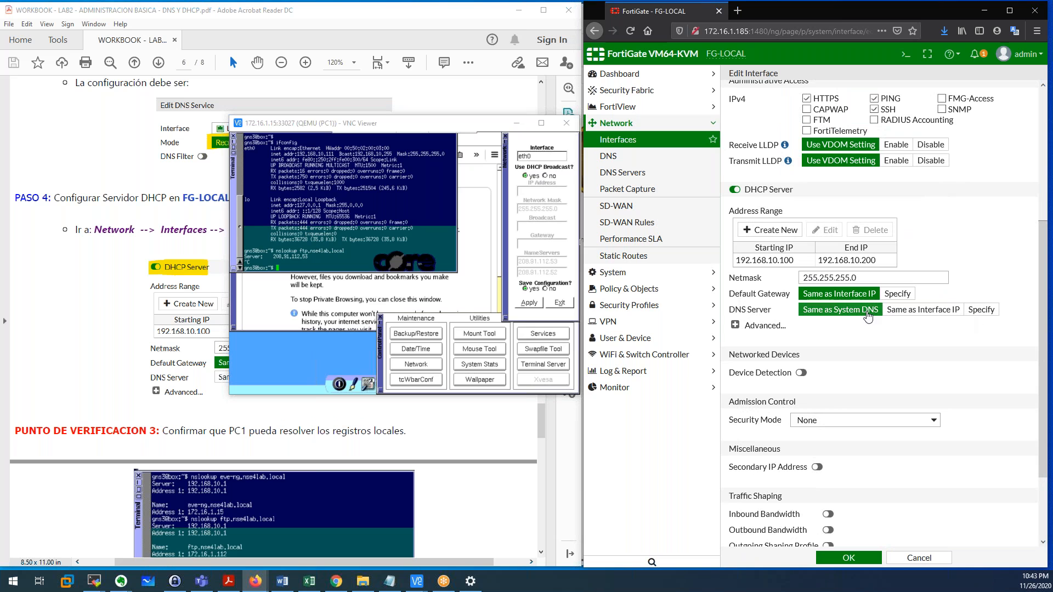
{"action": "left_click", "coordinate": [921, 311]}
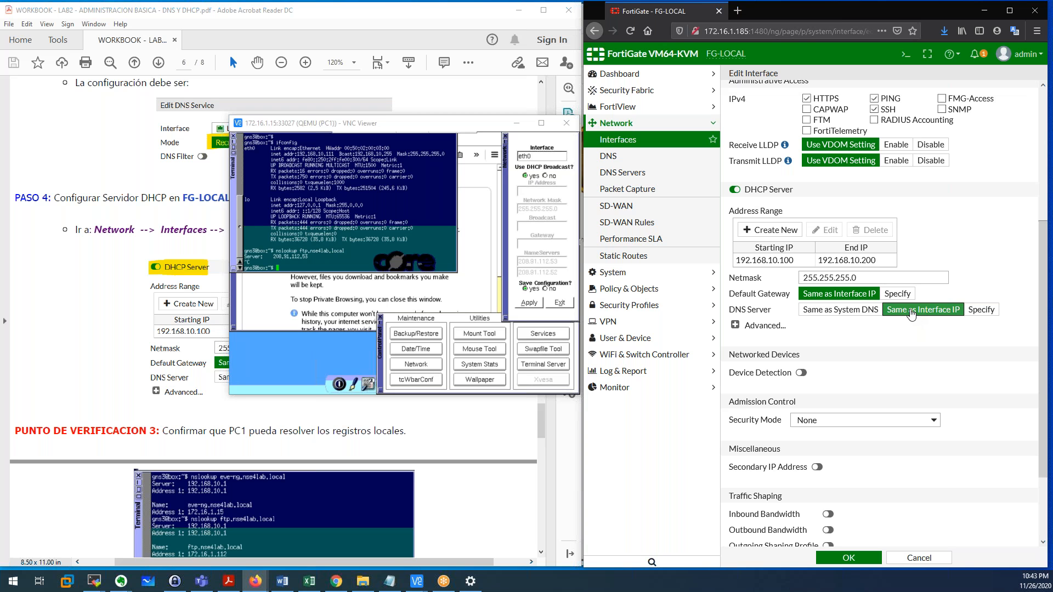
{"action": "scroll", "coordinate": [911, 314], "scroll_direction": "up", "scroll_amount": 5}
{"action": "scroll", "coordinate": [894, 334], "scroll_direction": "down", "scroll_amount": 3}
{"action": "scroll", "coordinate": [896, 335], "scroll_direction": "down", "scroll_amount": 2}
{"action": "left_click", "coordinate": [849, 557]}
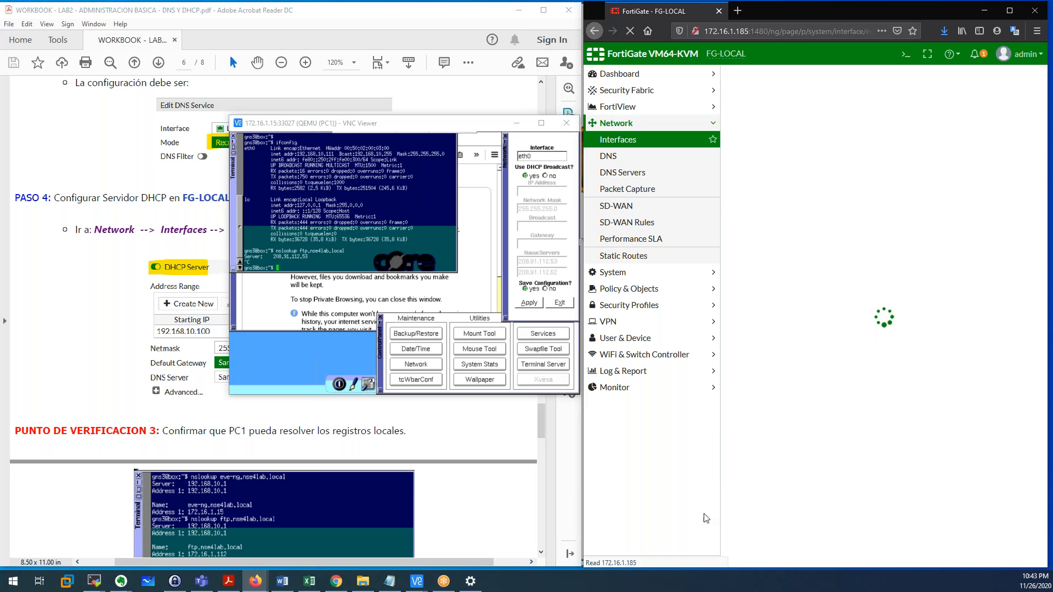
Turn off DHCP broadcast in PC1's network settings and apply the change.
{"action": "left_click", "coordinate": [354, 222]}
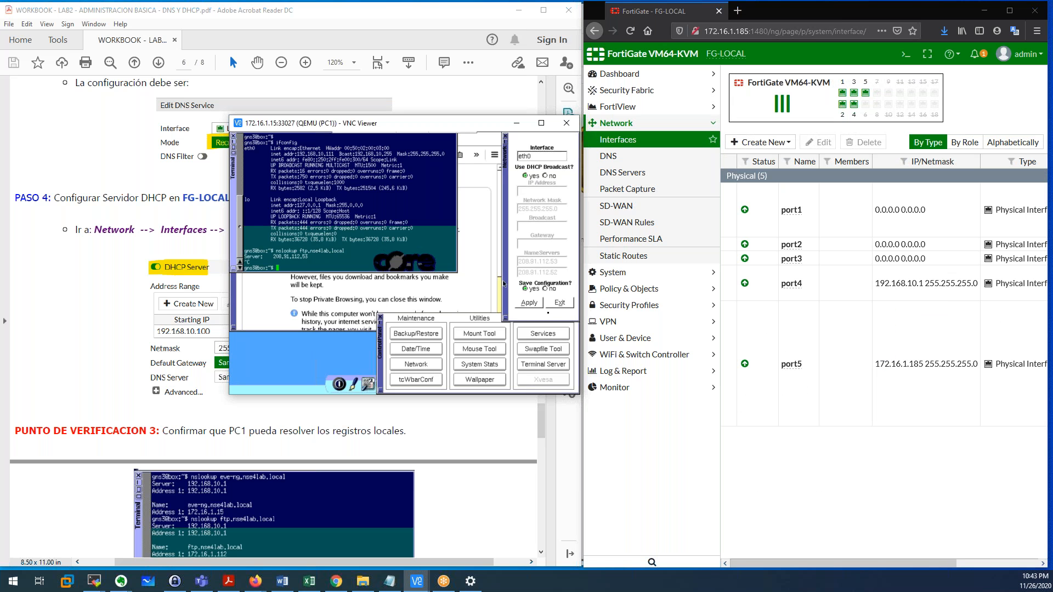
{"action": "left_click", "coordinate": [548, 178]}
{"action": "left_click", "coordinate": [530, 305]}
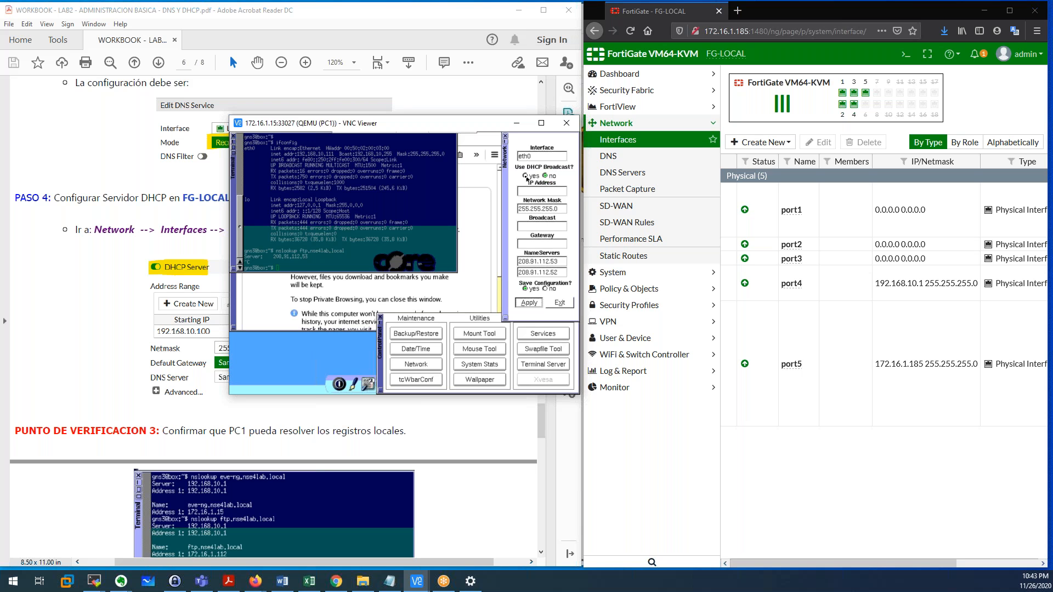
Turn DHCP broadcast back on in PC1's network settings and apply it.
{"action": "left_click", "coordinate": [525, 176]}
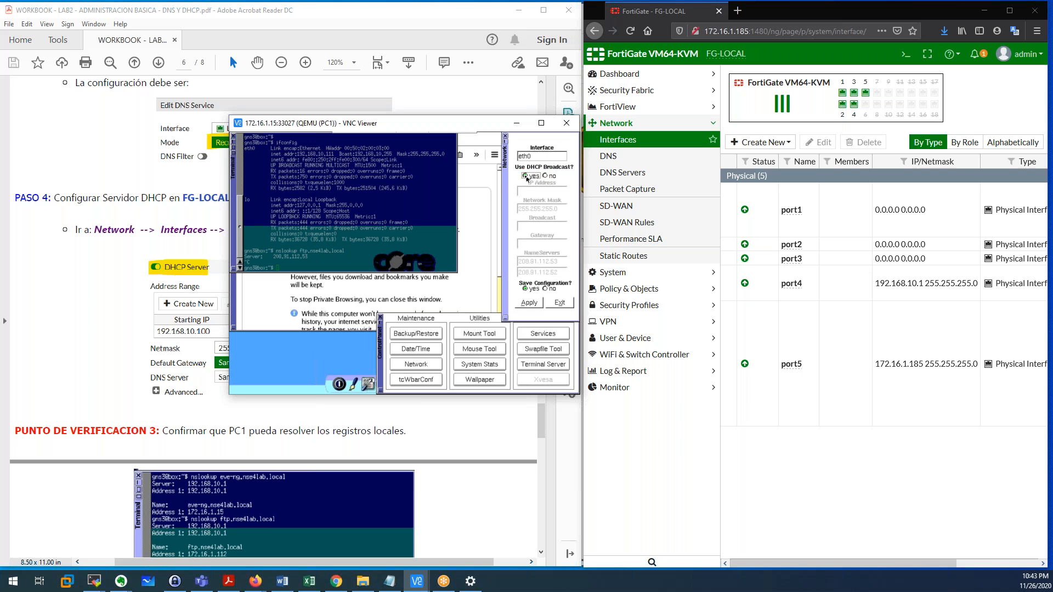
{"action": "left_click", "coordinate": [530, 307]}
{"action": "left_click", "coordinate": [530, 304]}
Rerun nslookup for ftp.nse4lab.local; it now resolves to 172.16.1.112 via server 192.168.10.1.
{"action": "left_click", "coordinate": [336, 248]}
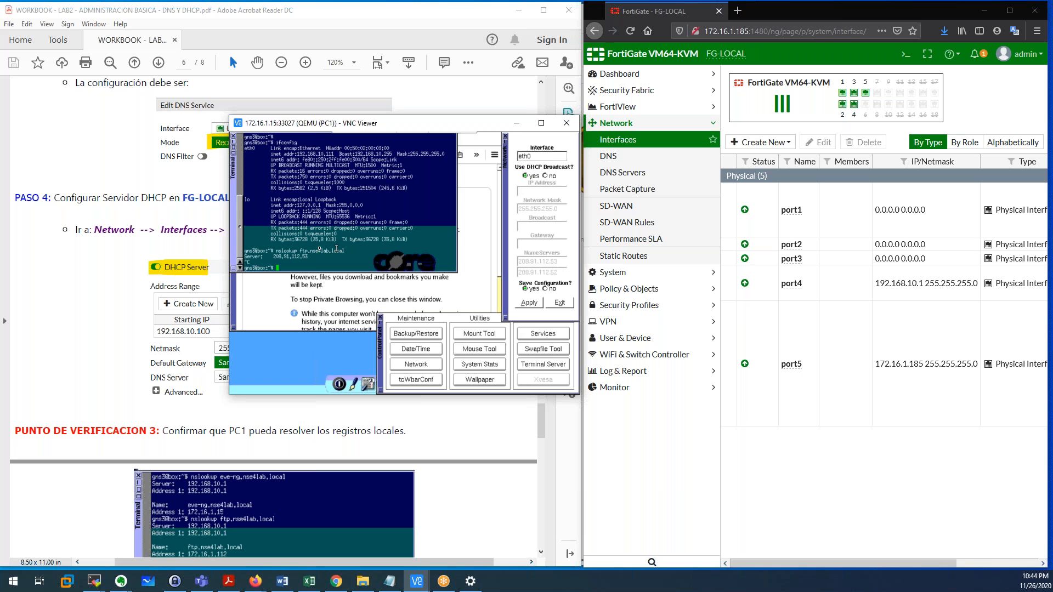
{"action": "left_click_drag", "start_coordinate": [276, 250], "coordinate": [346, 250]}
{"action": "left_click_drag", "start_coordinate": [273, 257], "coordinate": [309, 258]}
{"action": "left_click", "coordinate": [296, 267]}
{"action": "key", "text": "Up"}
{"action": "key", "text": "Return"}
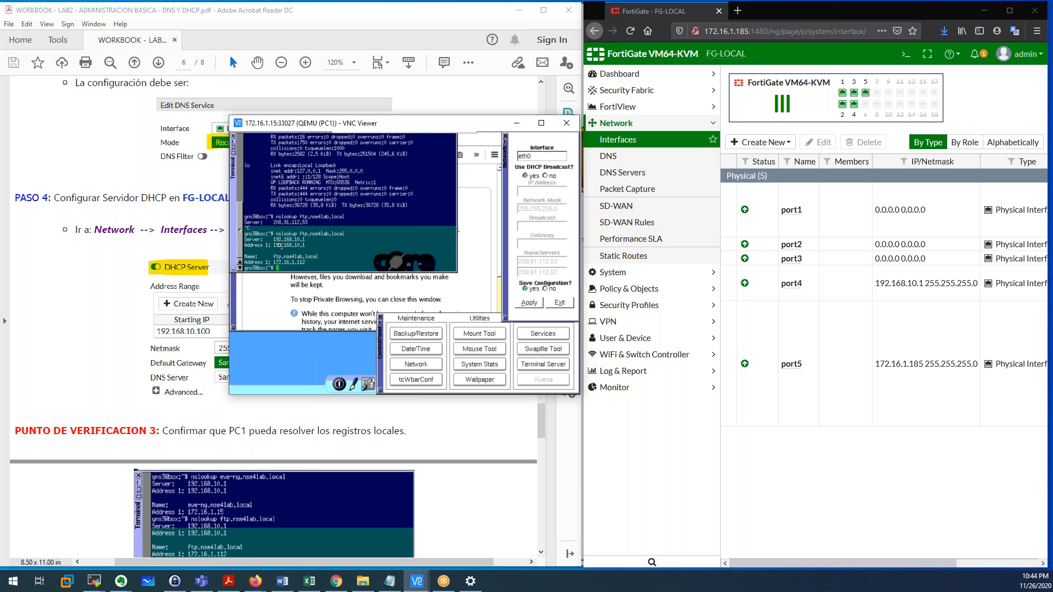
{"action": "left_click_drag", "start_coordinate": [274, 240], "coordinate": [305, 240]}
{"action": "left_click", "coordinate": [903, 298]}
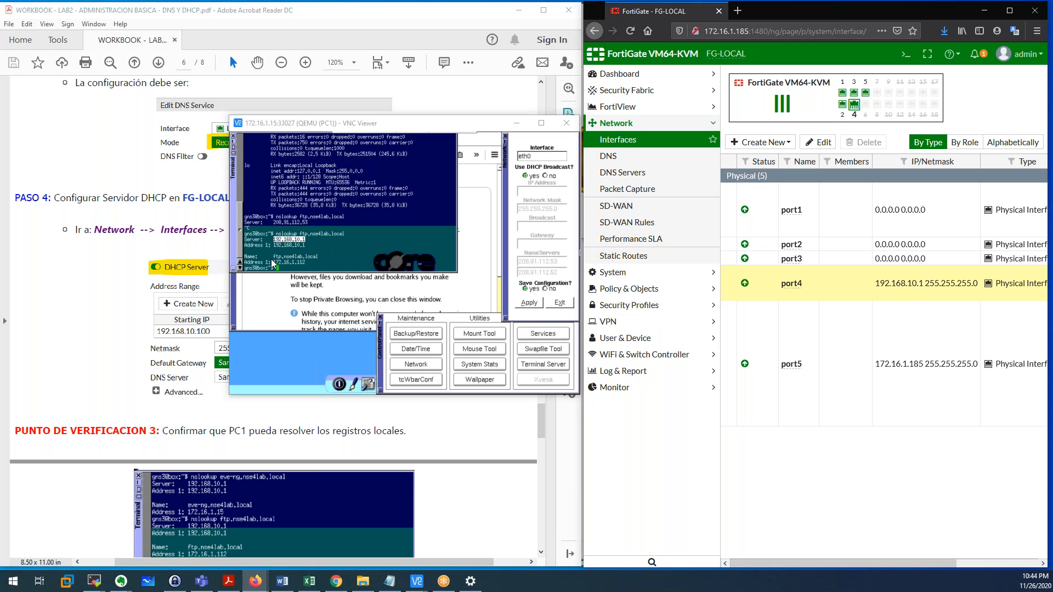
{"action": "left_click_drag", "start_coordinate": [272, 256], "coordinate": [320, 257]}
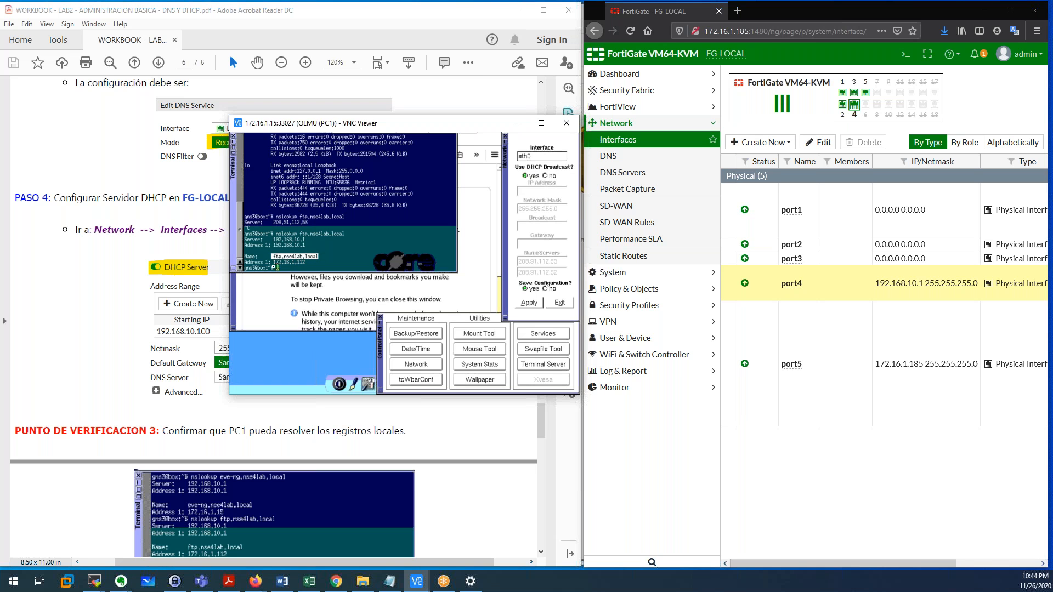
{"action": "left_click_drag", "start_coordinate": [274, 266], "coordinate": [307, 263]}
{"action": "left_click", "coordinate": [314, 263]}
Look up eve-ng.nse4lab.local on PC1, which resolves to 172.16.1.15.
{"action": "key", "text": "Up"}
{"action": "key", "text": "BackSpace"}
{"action": "key", "text": "BackSpace"}
{"action": "key", "text": "BackSpace"}
{"action": "key", "text": "BackSpace"}
{"action": "key", "text": "BackSpace"}
{"action": "key", "text": "BackSpace"}
{"action": "key", "text": "BackSpace"}
{"action": "key", "text": "BackSpace"}
{"action": "key", "text": "BackSpace"}
{"action": "key", "text": "BackSpace"}
{"action": "key", "text": "BackSpace"}
{"action": "key", "text": "BackSpace"}
{"action": "key", "text": "BackSpace"}
{"action": "key", "text": "BackSpace"}
{"action": "key", "text": "BackSpace"}
{"action": "key", "text": "BackSpace"}
{"action": "key", "text": "BackSpace"}
{"action": "type", "text": "eve-ng.nse4lab.local"}
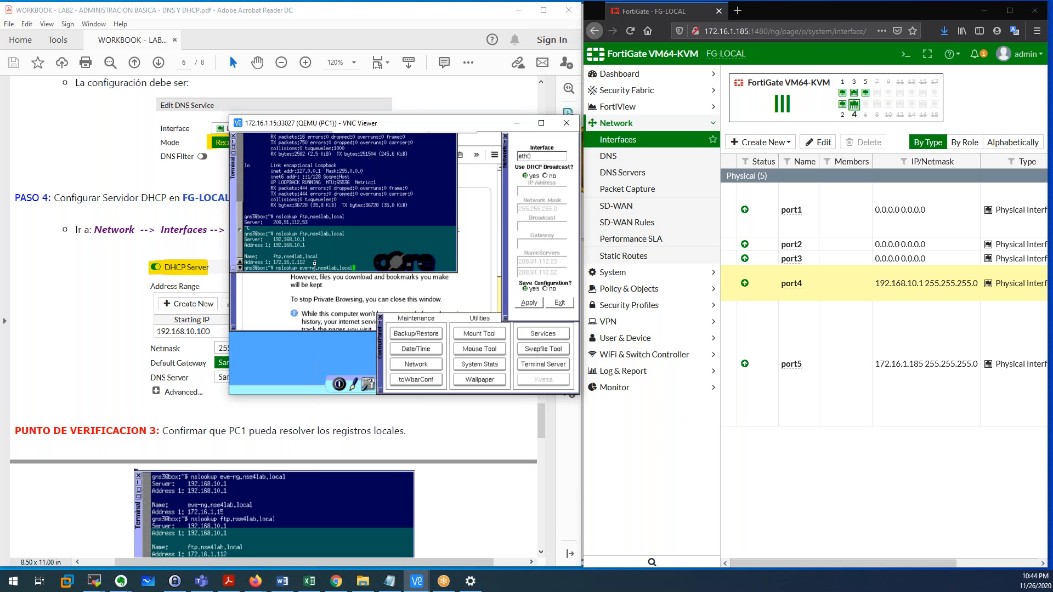
{"action": "key", "text": "Return"}
{"action": "left_click_drag", "start_coordinate": [272, 262], "coordinate": [455, 263]}
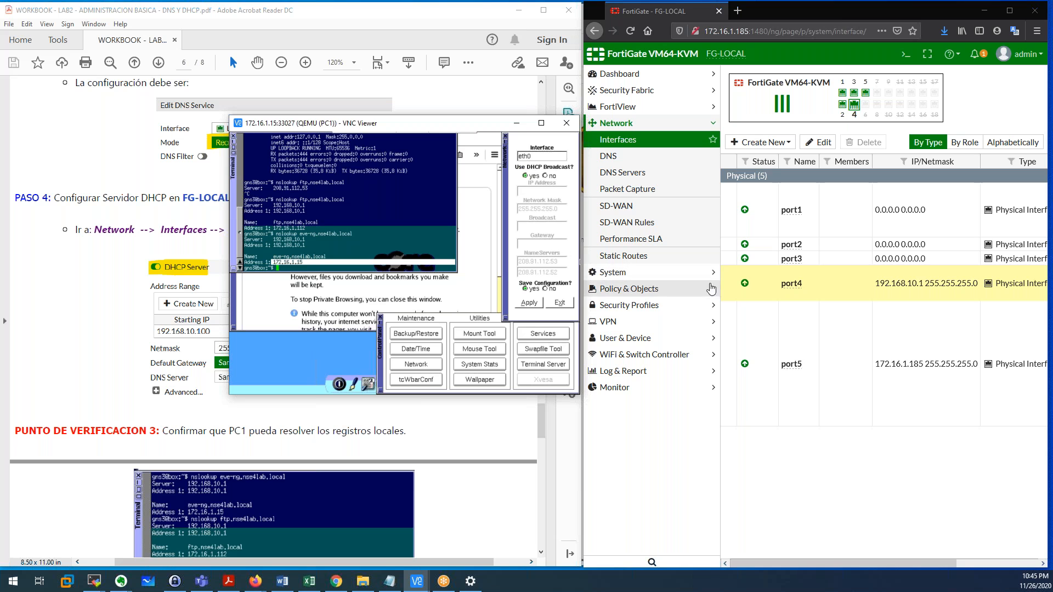
Check the eve-ng and ftp entries in the nse4lab.local Local Zone, then minimize VNC Viewer.
{"action": "left_click", "coordinate": [838, 454]}
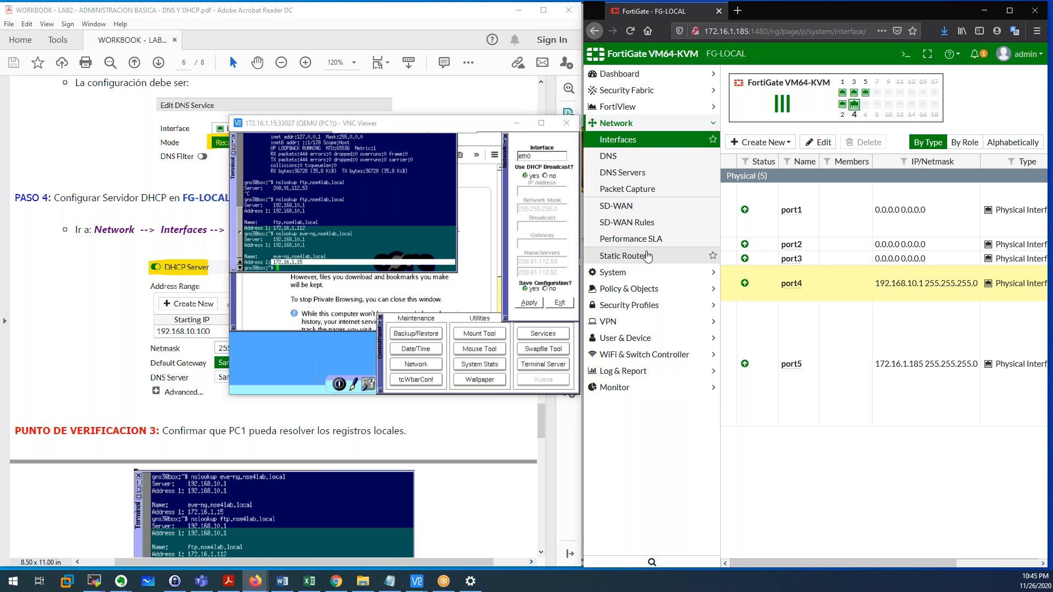
{"action": "left_click", "coordinate": [628, 174]}
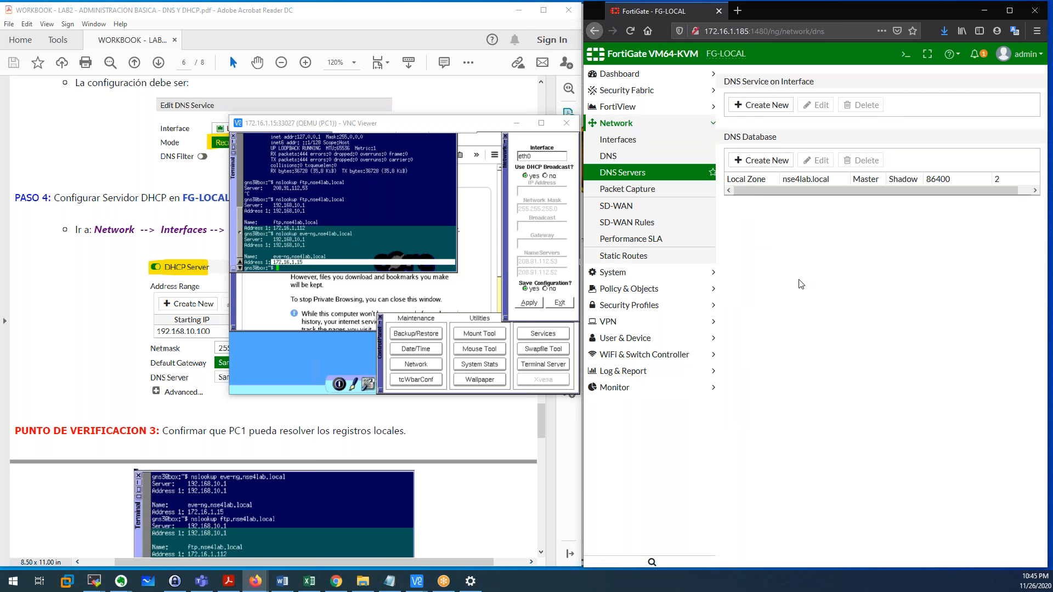
{"action": "double_click", "coordinate": [762, 225]}
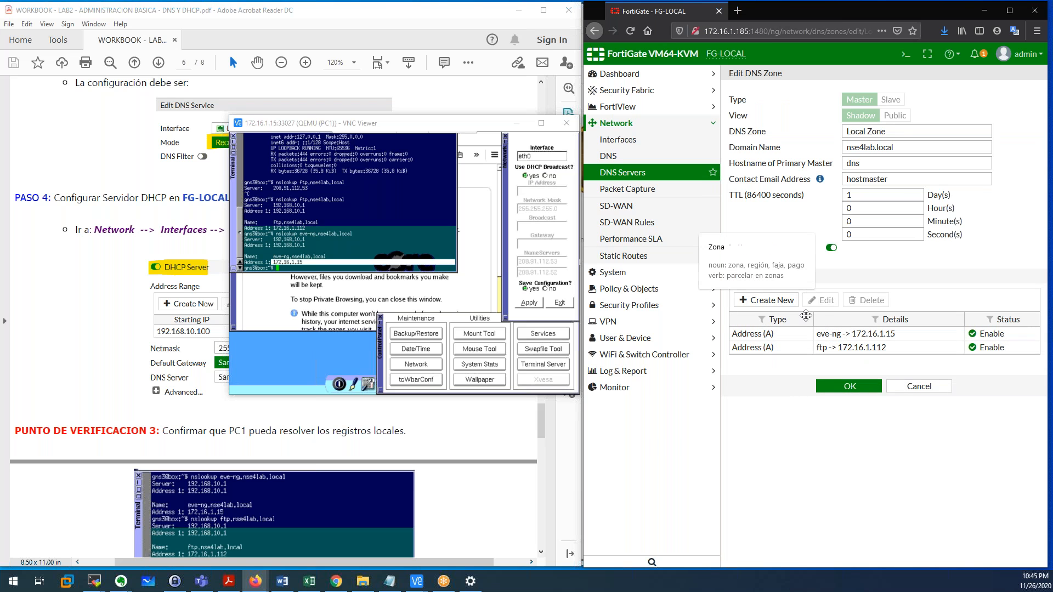
{"action": "left_click", "coordinate": [871, 336]}
{"action": "left_click", "coordinate": [872, 349]}
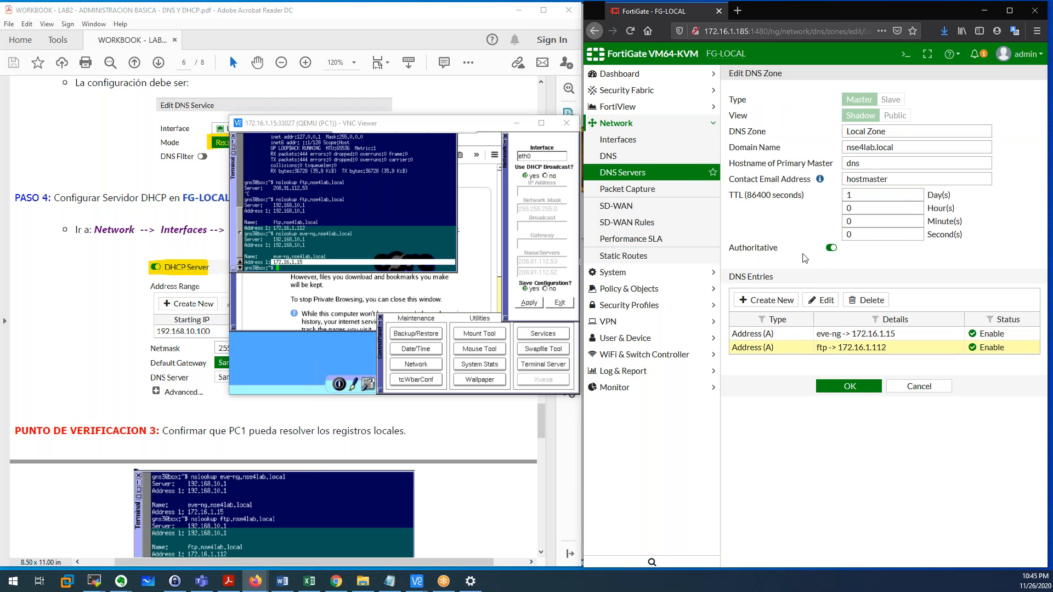
{"action": "left_click", "coordinate": [631, 174]}
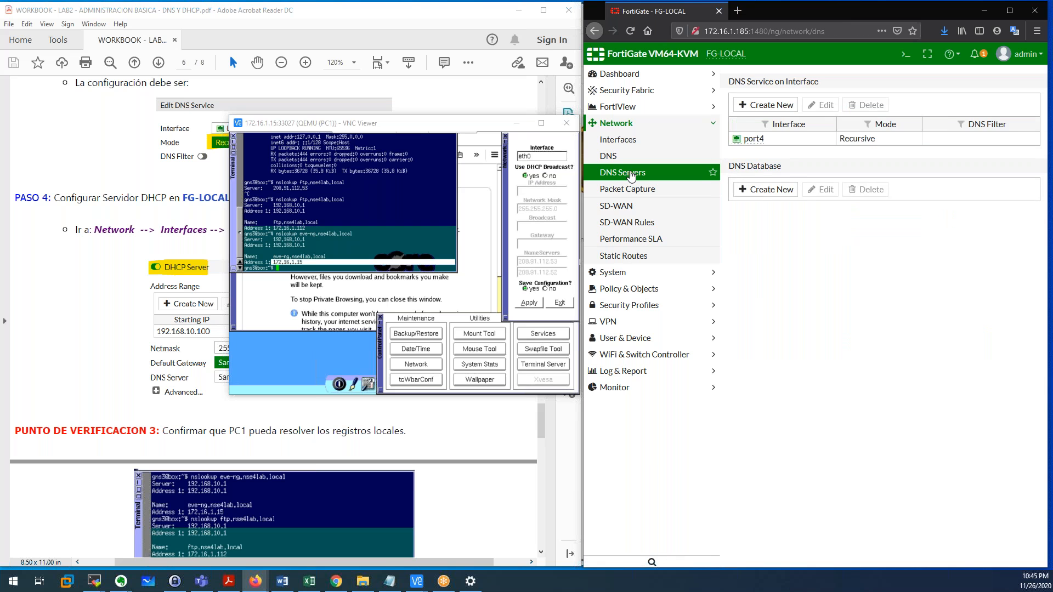
{"action": "left_click", "coordinate": [520, 127]}
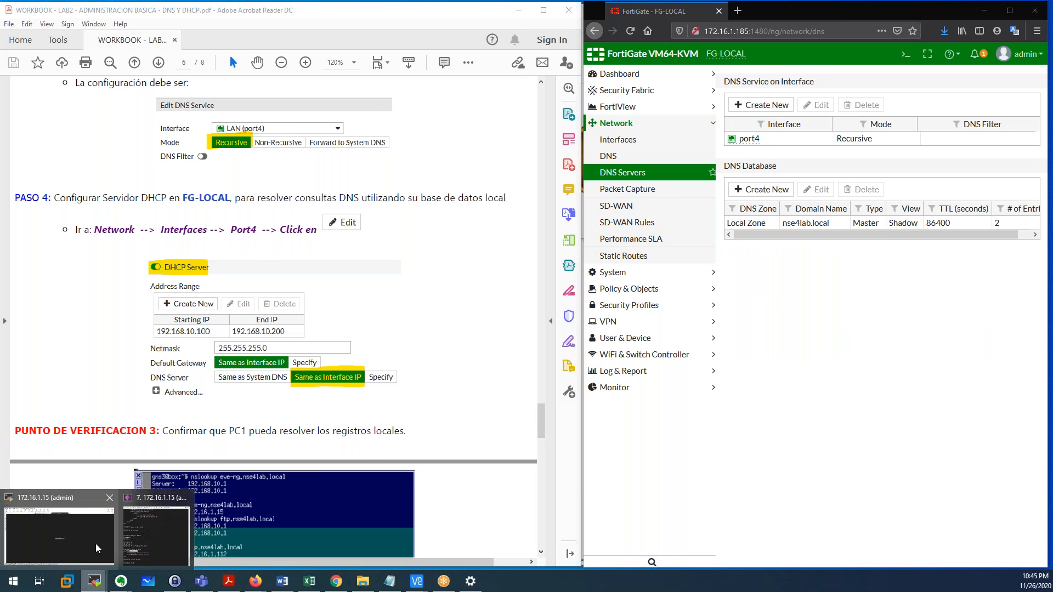
Run 'config system dns-database' and 'show' in the FortiGate CLI console.
{"action": "left_click", "coordinate": [162, 536]}
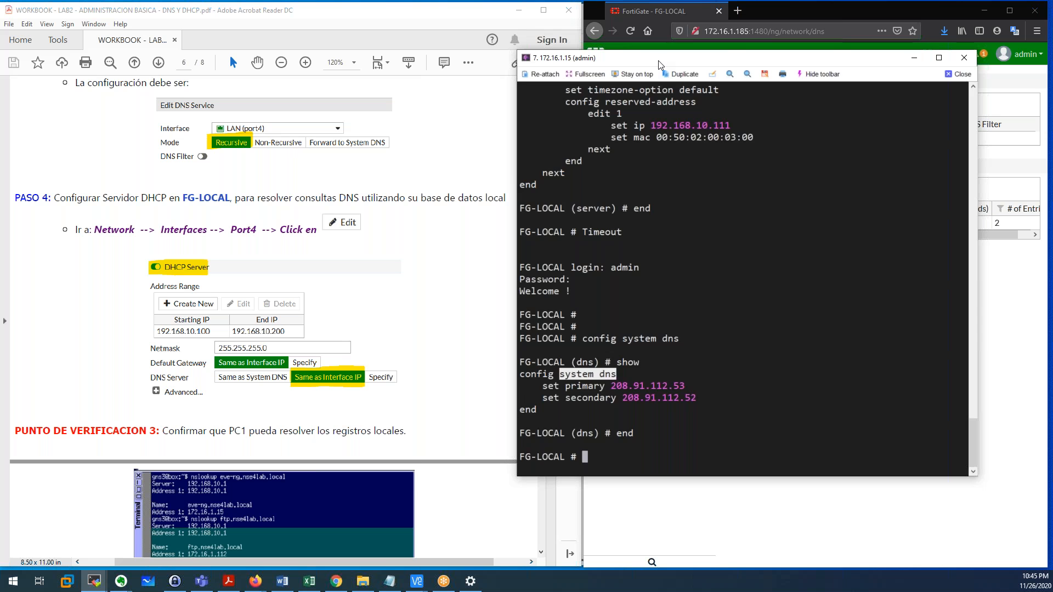
{"action": "key", "text": "Return"}
{"action": "key", "text": "Return"}
{"action": "key", "text": "Return"}
{"action": "type", "text": "config system dns-database"}
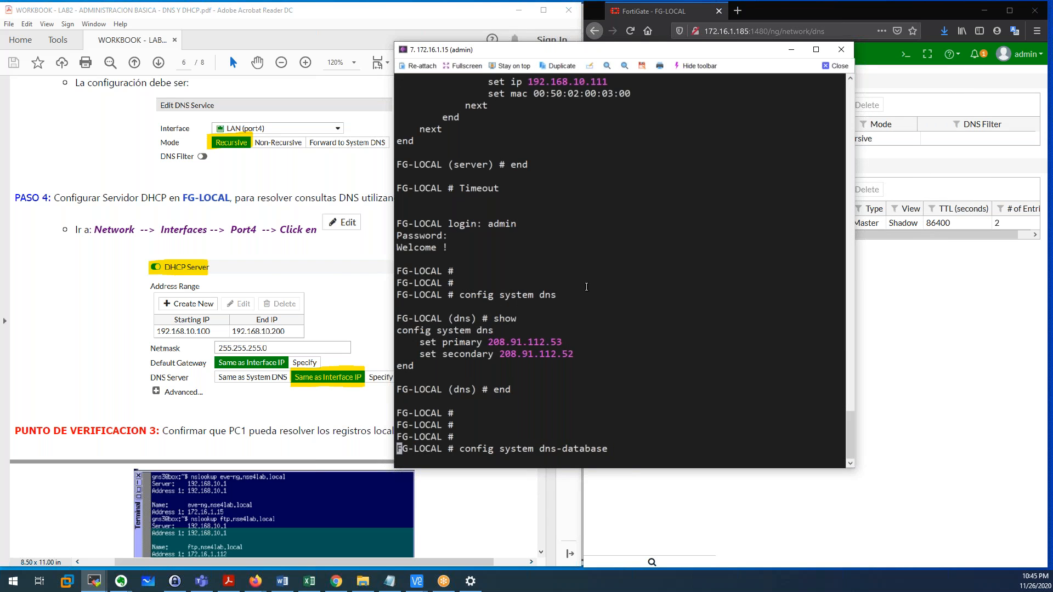
{"action": "key", "text": "Return"}
{"action": "type", "text": "show"}
{"action": "key", "text": "Return"}
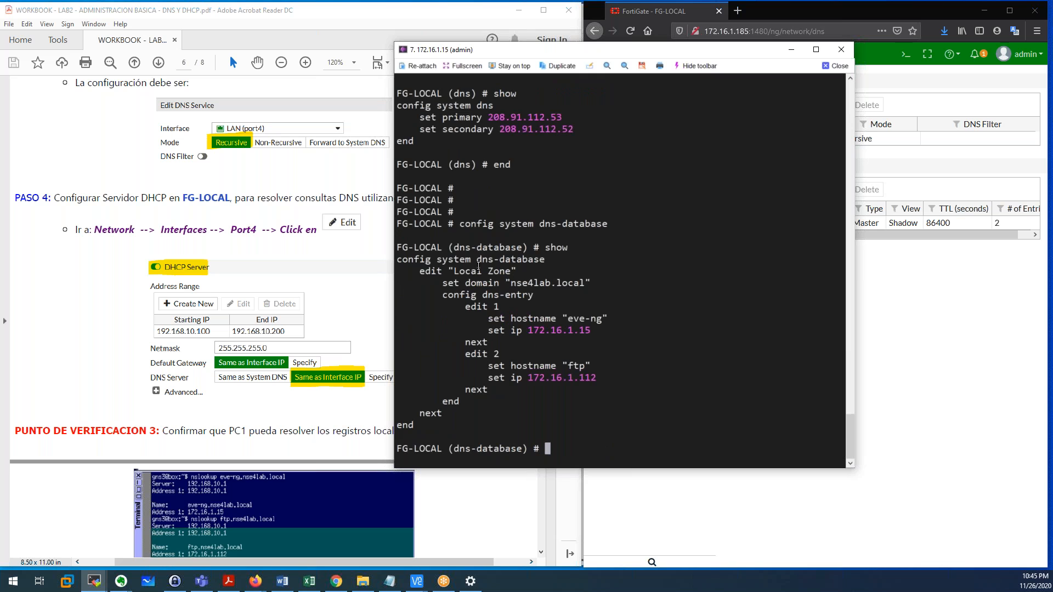
Point out zone nse4lab.local with entries eve-ng 172.16.1.15 and ftp 172.16.1.112.
{"action": "left_click_drag", "start_coordinate": [420, 271], "coordinate": [517, 272]}
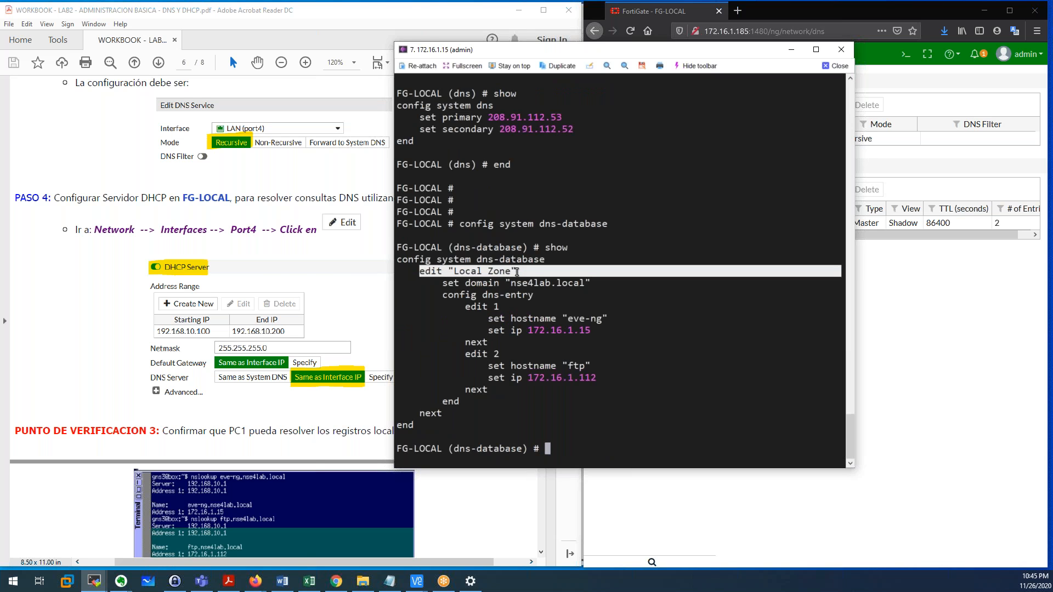
{"action": "left_click_drag", "start_coordinate": [442, 284], "coordinate": [579, 287]}
{"action": "left_click_drag", "start_coordinate": [443, 296], "coordinate": [469, 398]}
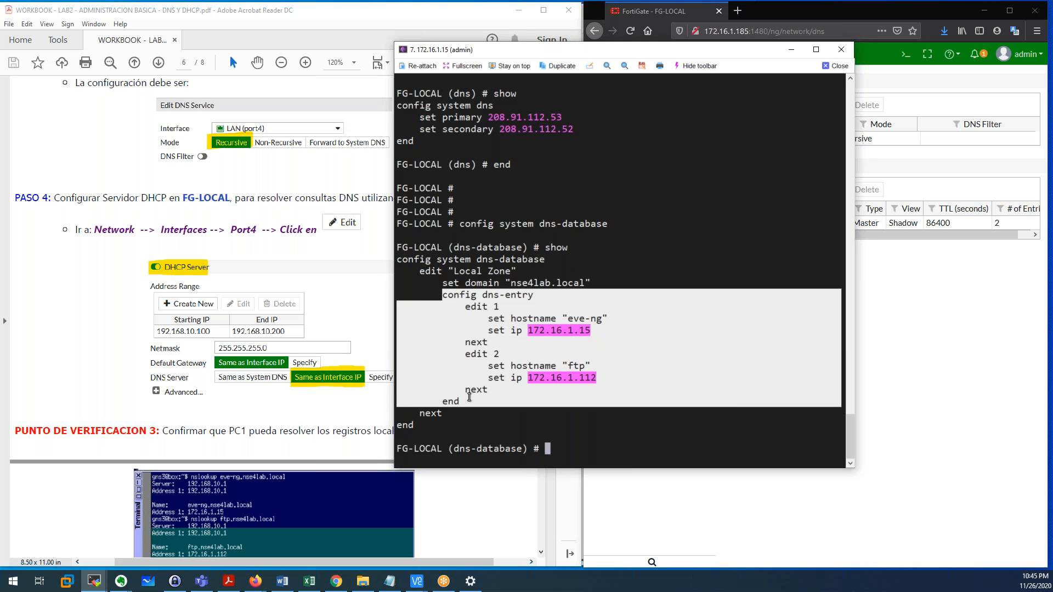
{"action": "left_click", "coordinate": [508, 344]}
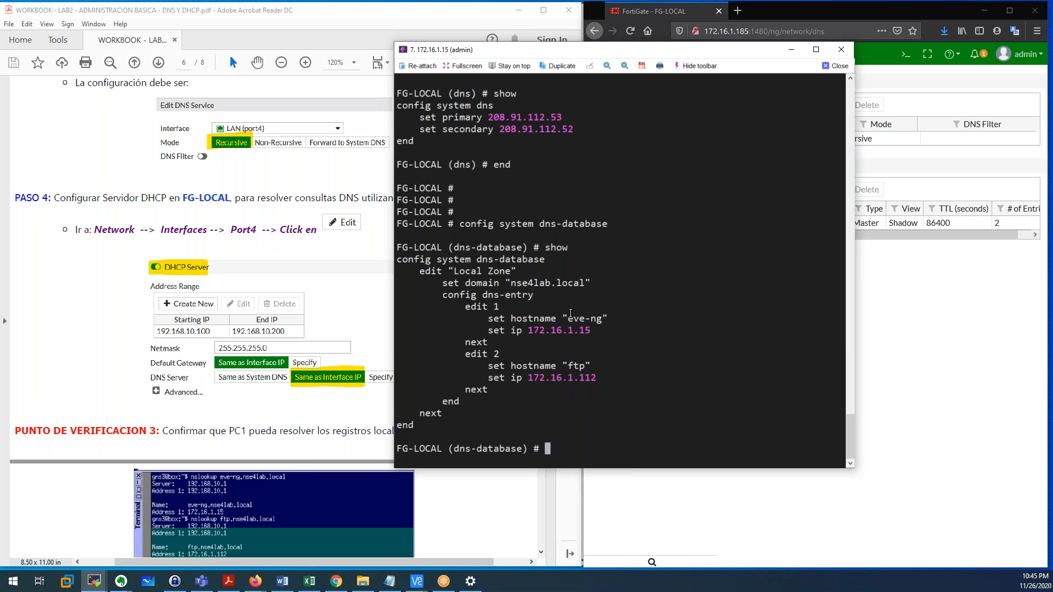
{"action": "left_click_drag", "start_coordinate": [573, 322], "coordinate": [602, 322]}
{"action": "left_click_drag", "start_coordinate": [568, 368], "coordinate": [584, 369]}
{"action": "left_click_drag", "start_coordinate": [529, 331], "coordinate": [589, 332]}
{"action": "left_click_drag", "start_coordinate": [529, 378], "coordinate": [587, 376]}
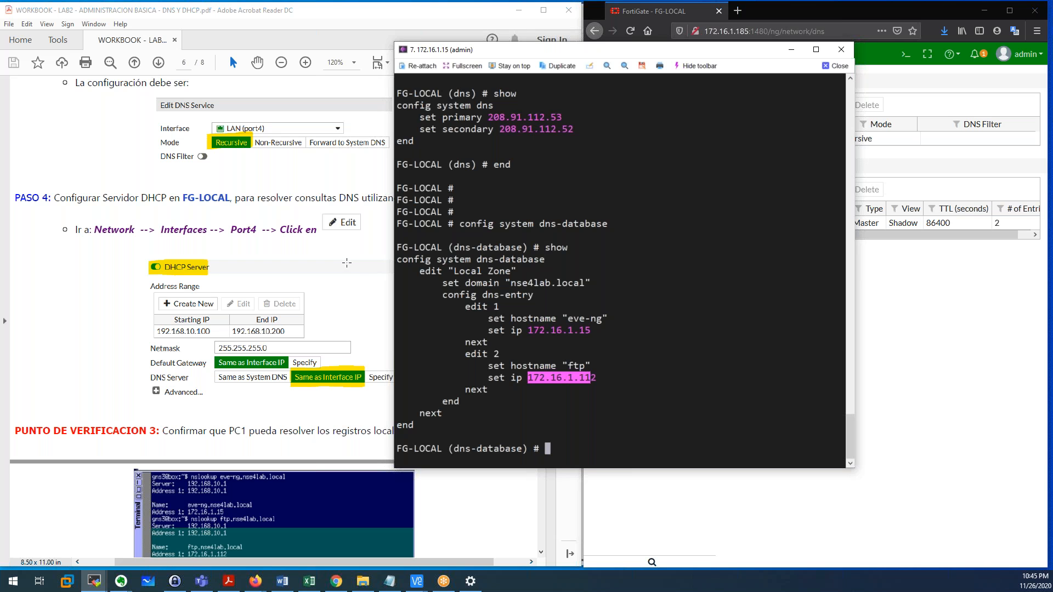
Hide the console and mark the workbook's PUNTO DE VERIFICACION DNS server and nslookup screenshot.
{"action": "left_click", "coordinate": [796, 48]}
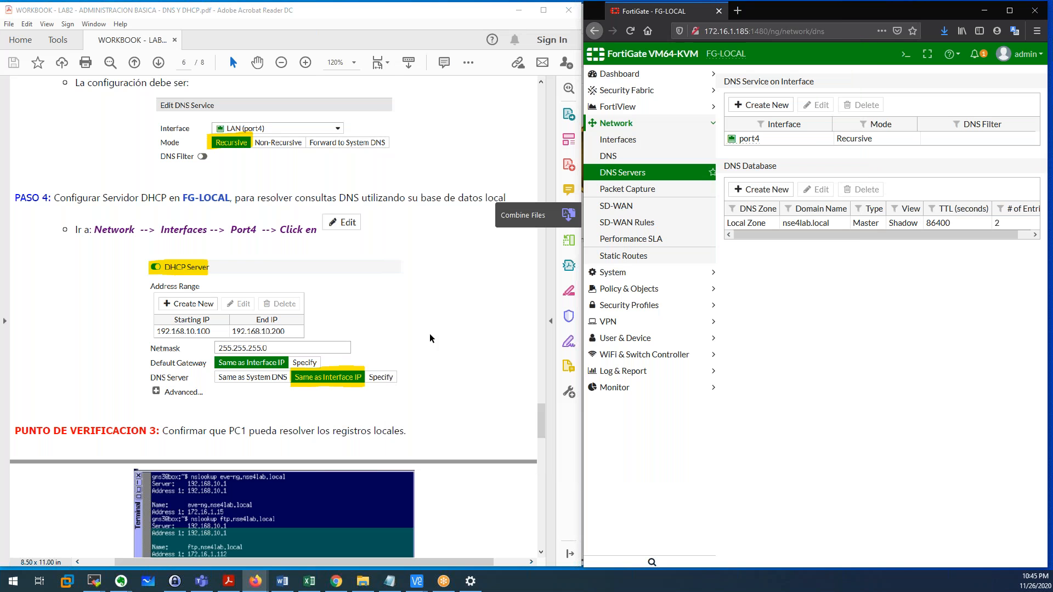
{"action": "scroll", "coordinate": [428, 338], "scroll_direction": "down", "scroll_amount": 2}
{"action": "scroll", "coordinate": [428, 335], "scroll_direction": "down", "scroll_amount": 4}
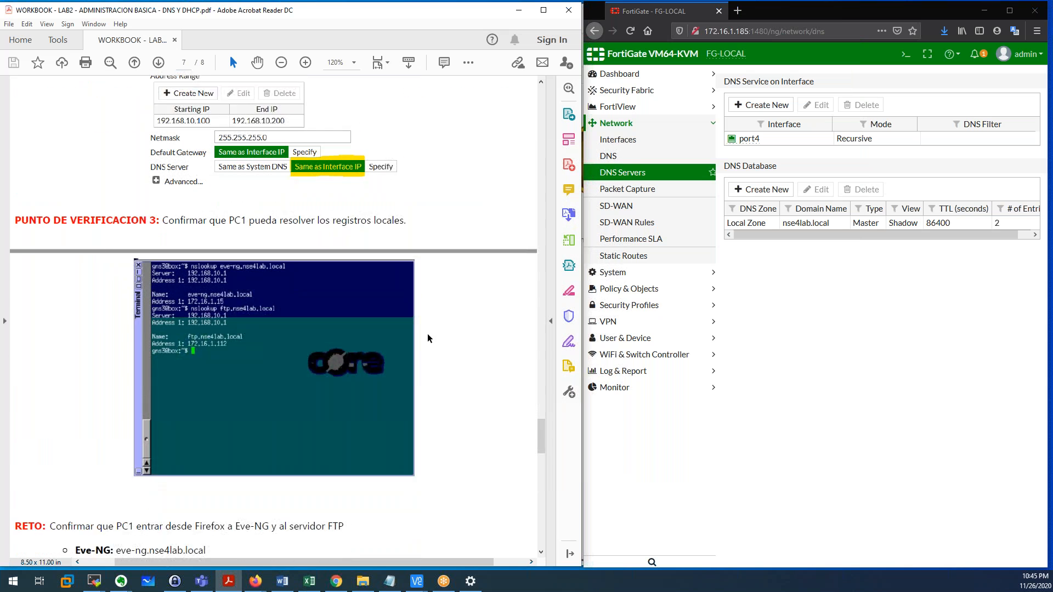
{"action": "left_click_drag", "start_coordinate": [16, 167], "coordinate": [146, 168]}
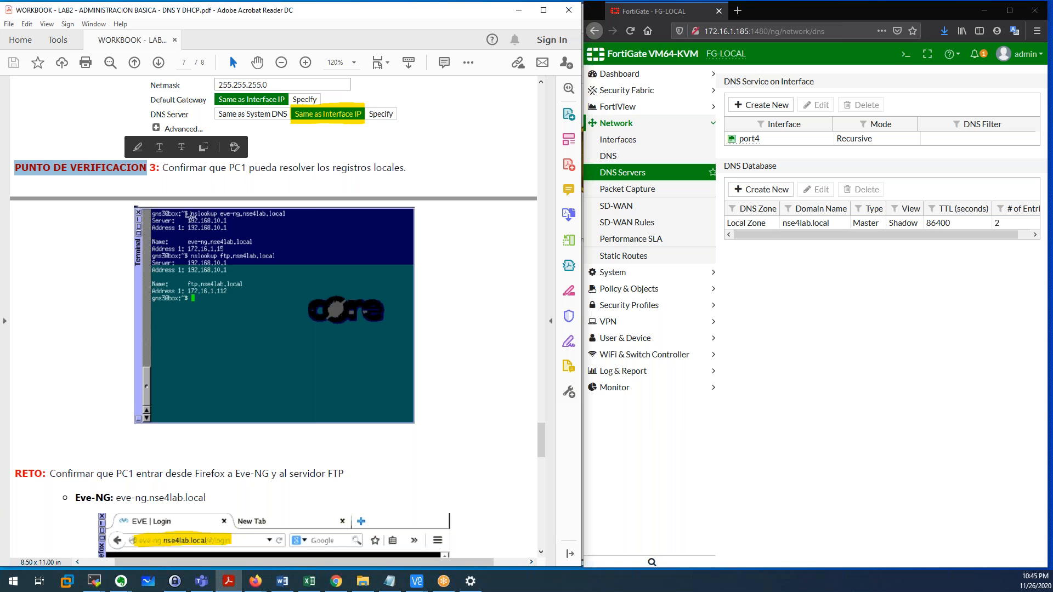
{"action": "left_click_drag", "start_coordinate": [187, 217], "coordinate": [304, 227]}
{"action": "left_click", "coordinate": [237, 221]}
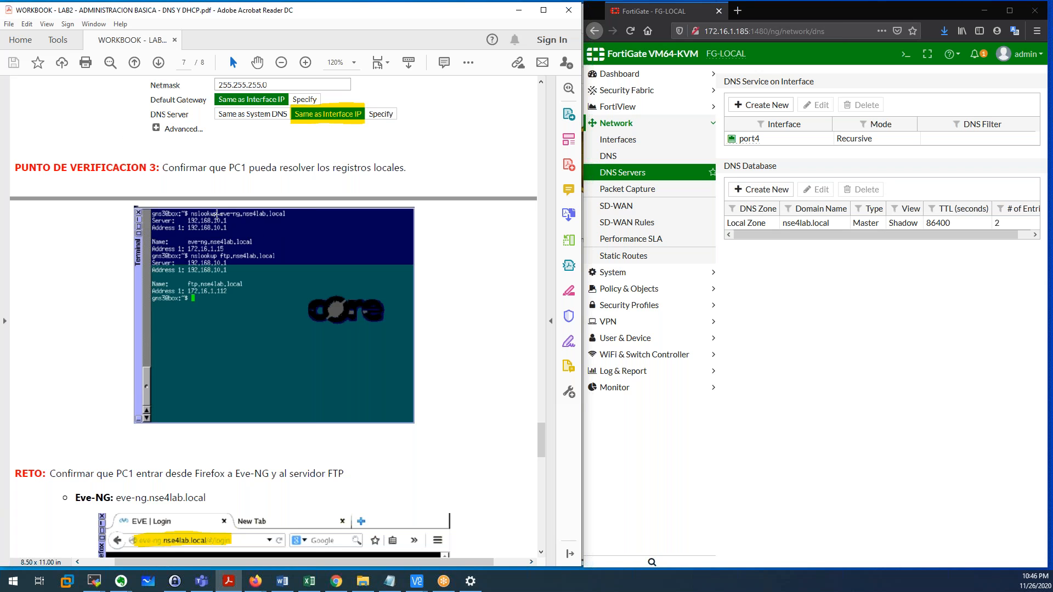
{"action": "left_click_drag", "start_coordinate": [187, 210], "coordinate": [288, 221]}
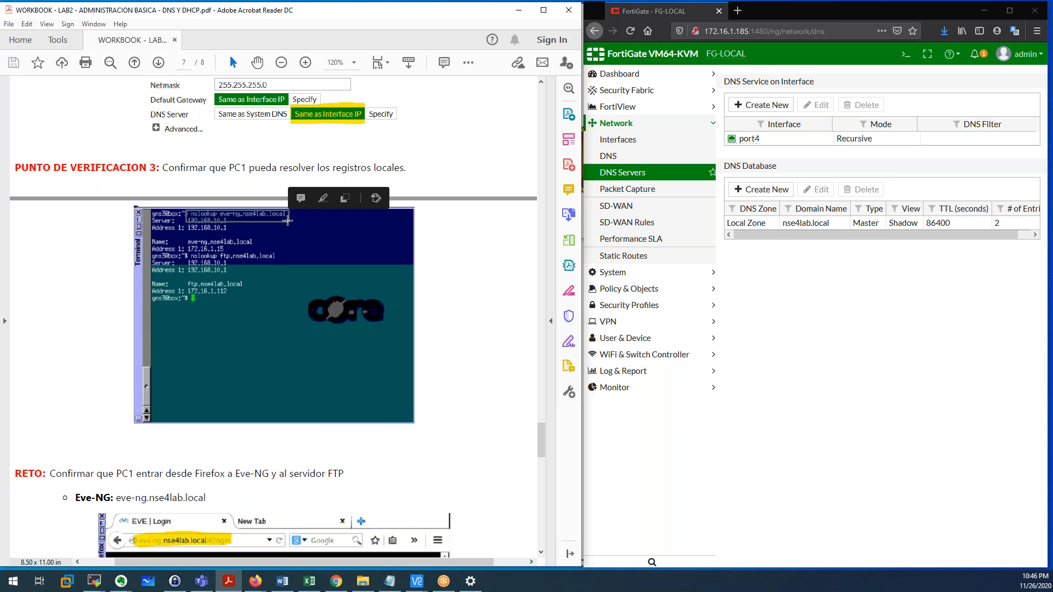
{"action": "left_click", "coordinate": [222, 231]}
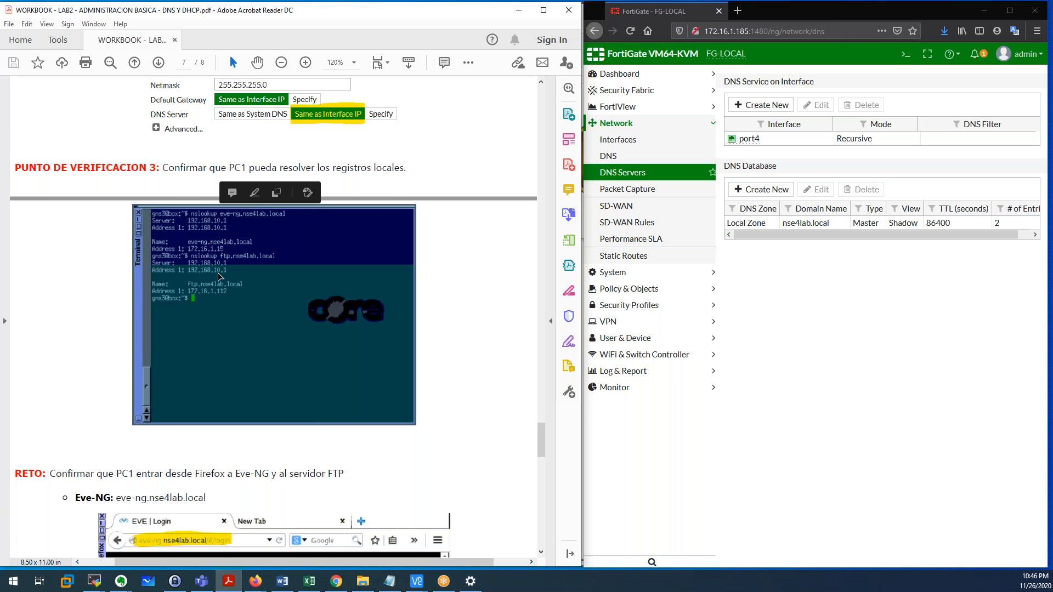
Scroll to the RETO challenge and highlight its text and the Eve-NG address.
{"action": "scroll", "coordinate": [218, 276], "scroll_direction": "down", "scroll_amount": 4}
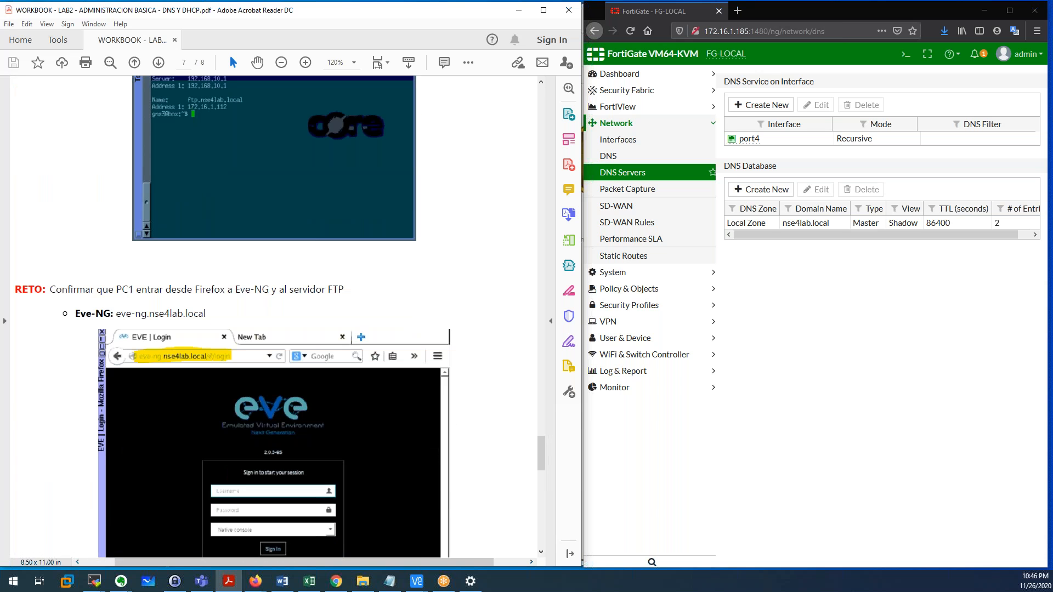
{"action": "scroll", "coordinate": [274, 317], "scroll_direction": "down", "scroll_amount": 2}
{"action": "scroll", "coordinate": [275, 317], "scroll_direction": "up", "scroll_amount": 3}
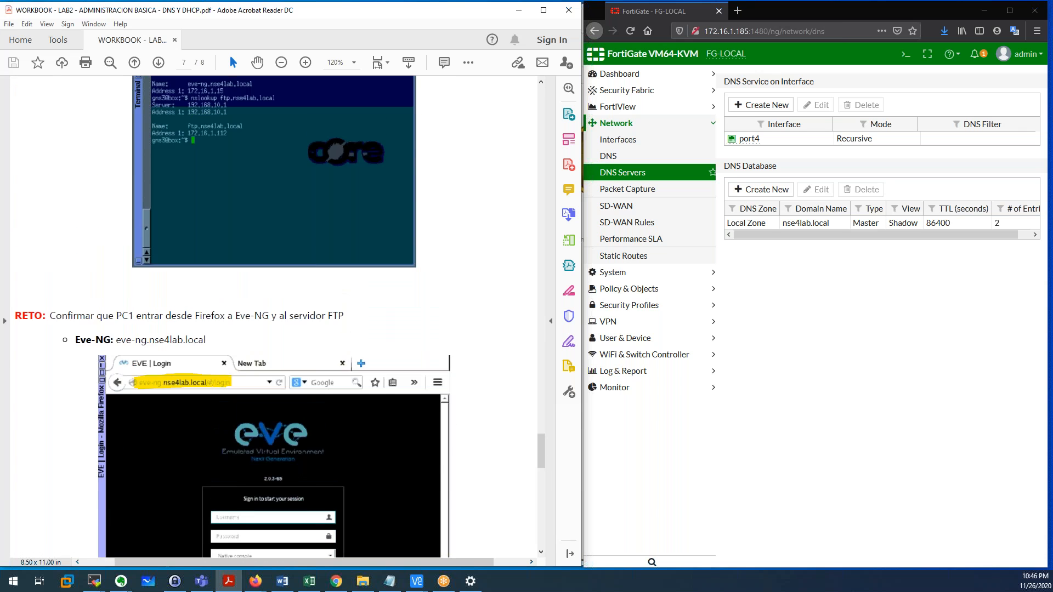
{"action": "scroll", "coordinate": [274, 316], "scroll_direction": "up", "scroll_amount": 5}
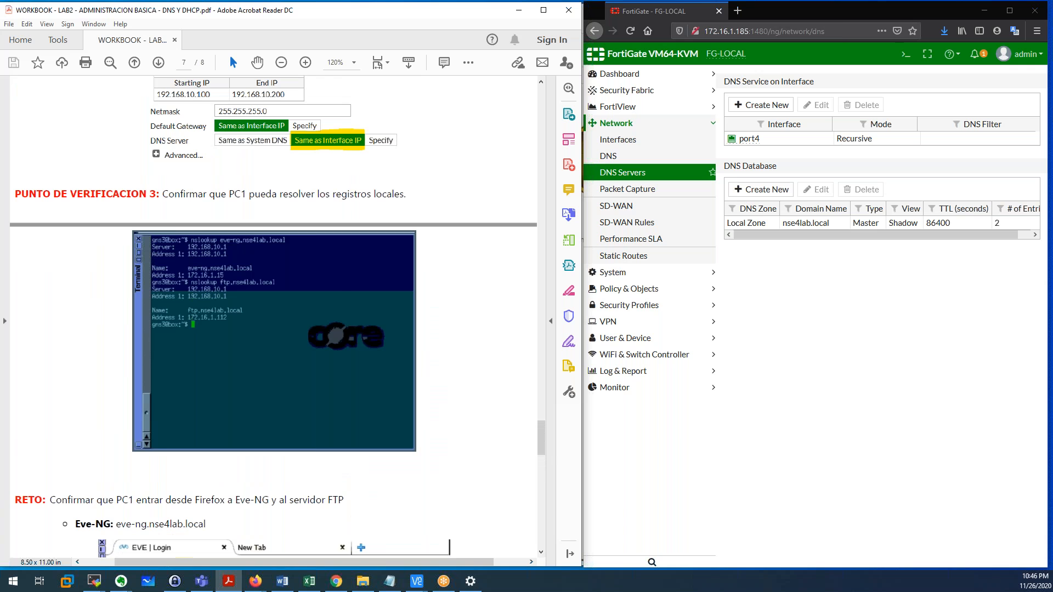
{"action": "scroll", "coordinate": [274, 317], "scroll_direction": "down", "scroll_amount": 2}
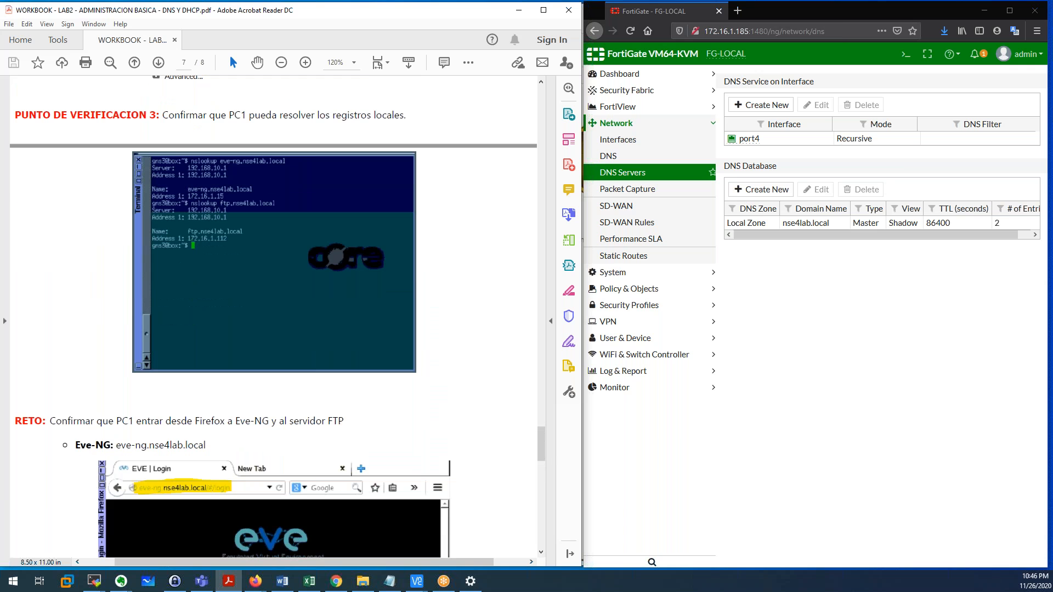
{"action": "scroll", "coordinate": [274, 316], "scroll_direction": "down", "scroll_amount": 2}
{"action": "scroll", "coordinate": [274, 316], "scroll_direction": "down", "scroll_amount": 7}
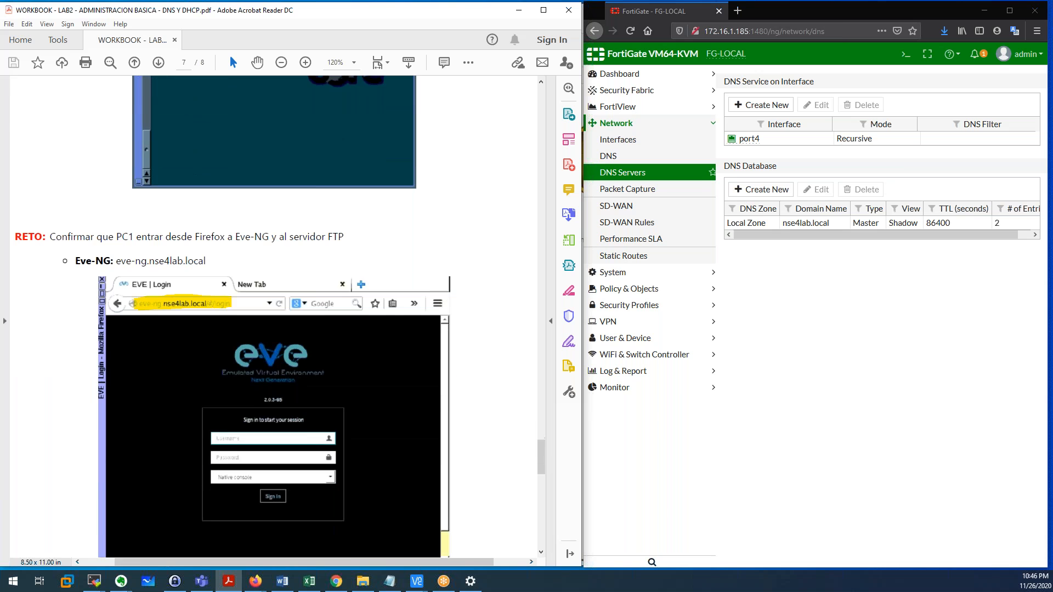
{"action": "left_click_drag", "start_coordinate": [17, 185], "coordinate": [344, 185]}
{"action": "left_click", "coordinate": [96, 185]}
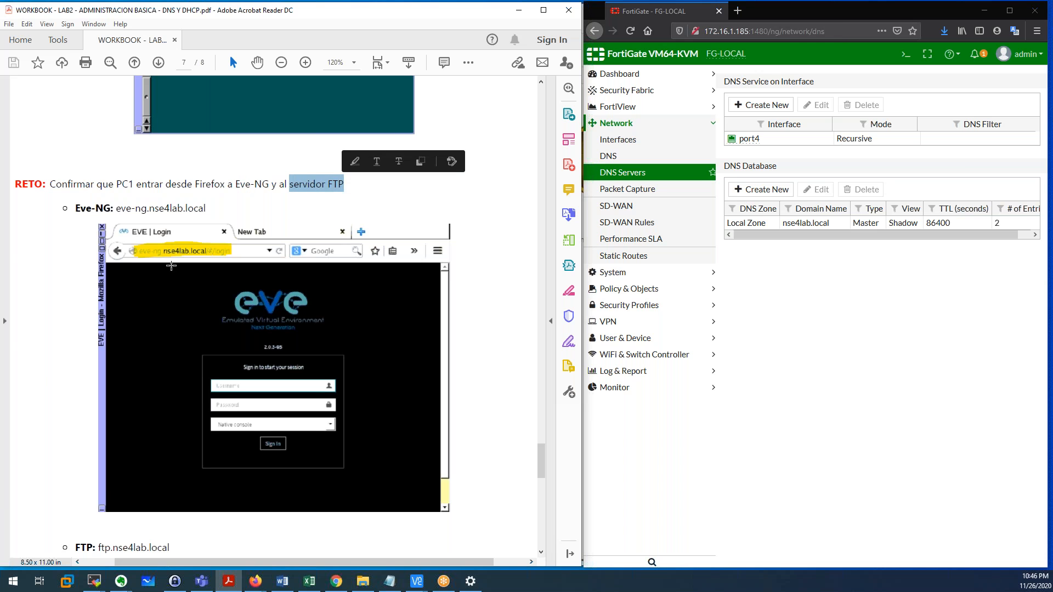
{"action": "left_click_drag", "start_coordinate": [133, 250], "coordinate": [238, 256]}
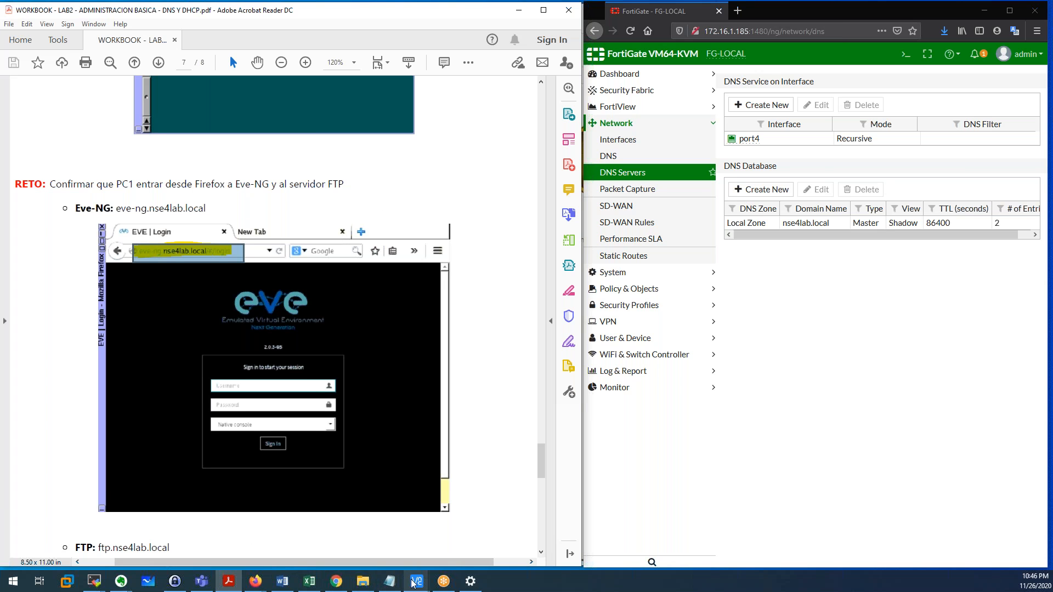
Restore PC1's VNC window and load ftp.nse4lab.local in Firefox.
{"action": "left_click", "coordinate": [454, 534]}
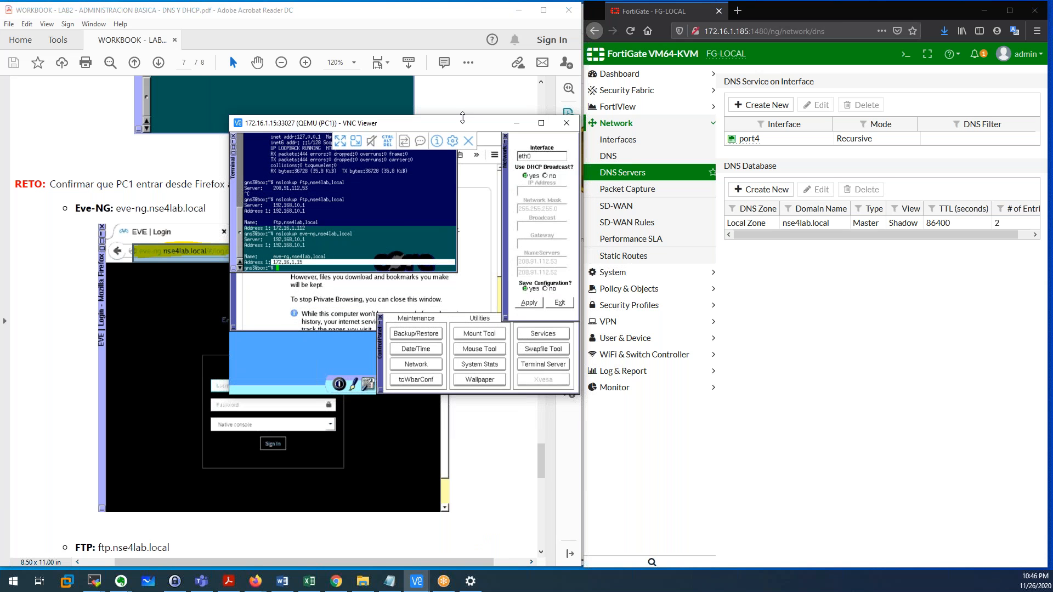
{"action": "left_click_drag", "start_coordinate": [464, 92], "coordinate": [557, 68]}
{"action": "left_click", "coordinate": [615, 190]}
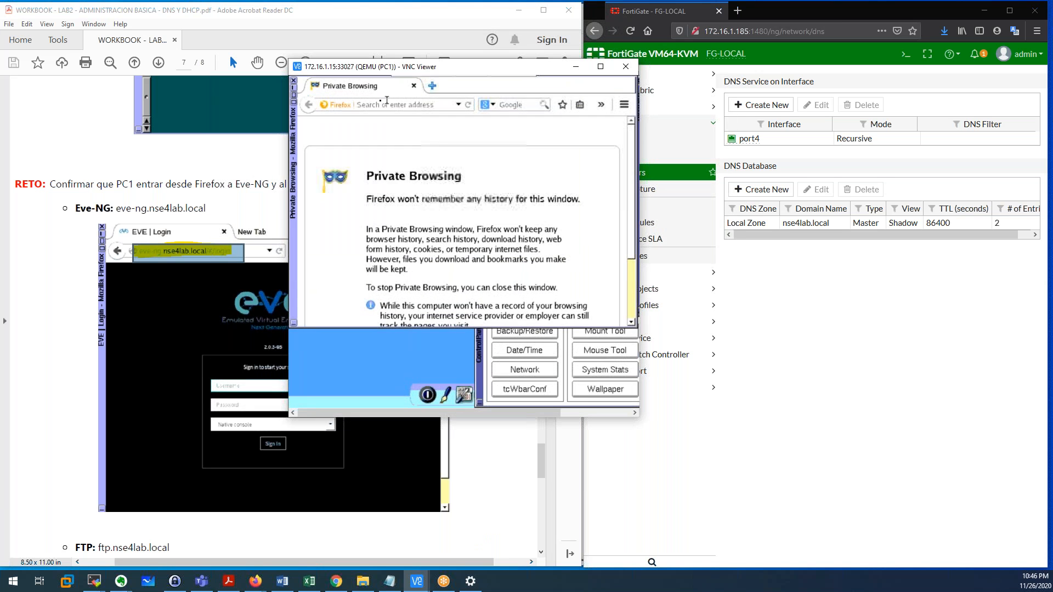
{"action": "left_click", "coordinate": [377, 104]}
{"action": "type", "text": "ftp.nse"}
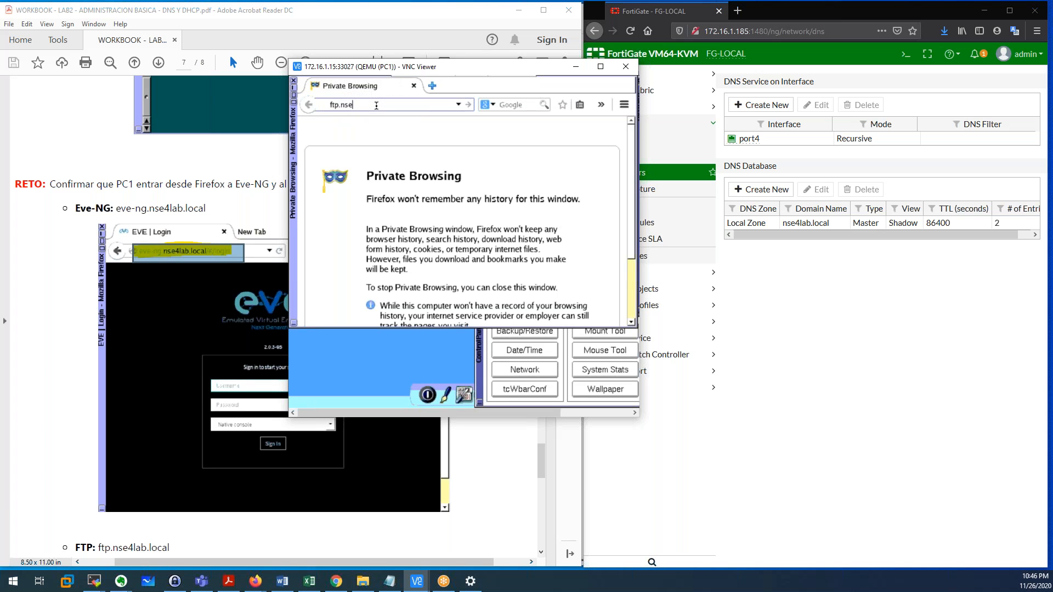
{"action": "type", "text": "4lab.local"}
{"action": "key", "text": "Return"}
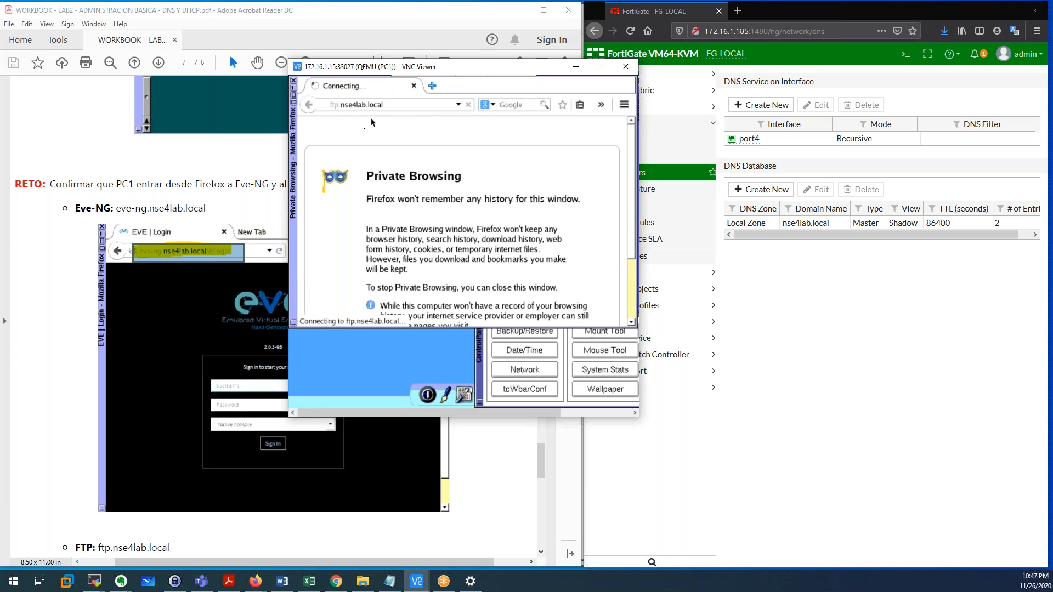
Load eve-ng.nse4lab.local in a new tab, then return to the still-connecting FTP tab.
{"action": "left_click", "coordinate": [433, 86]}
{"action": "type", "text": "eve-ng.nse4lab.local"}
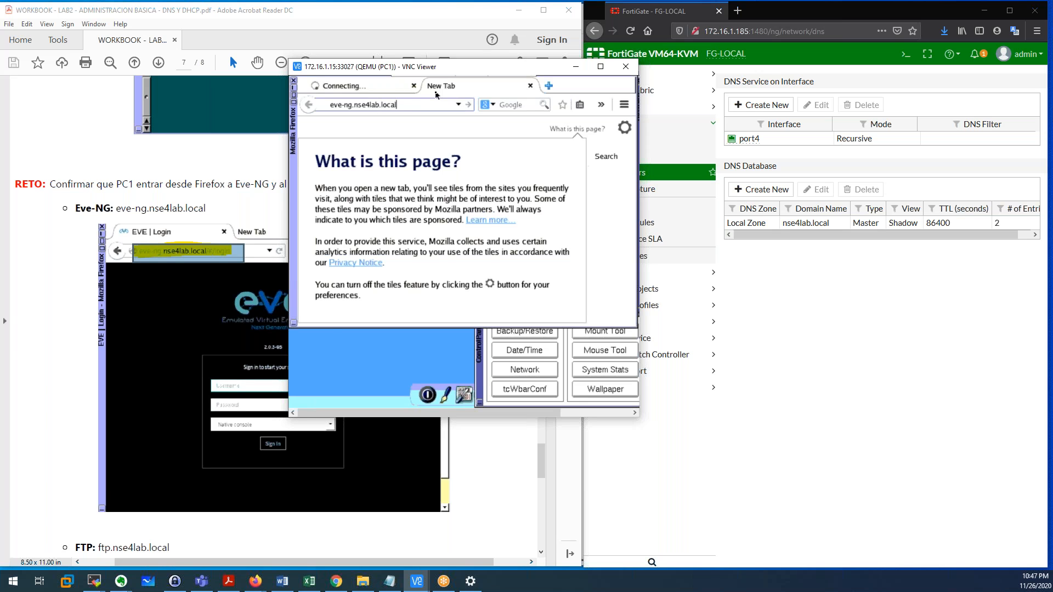
{"action": "key", "text": "Return"}
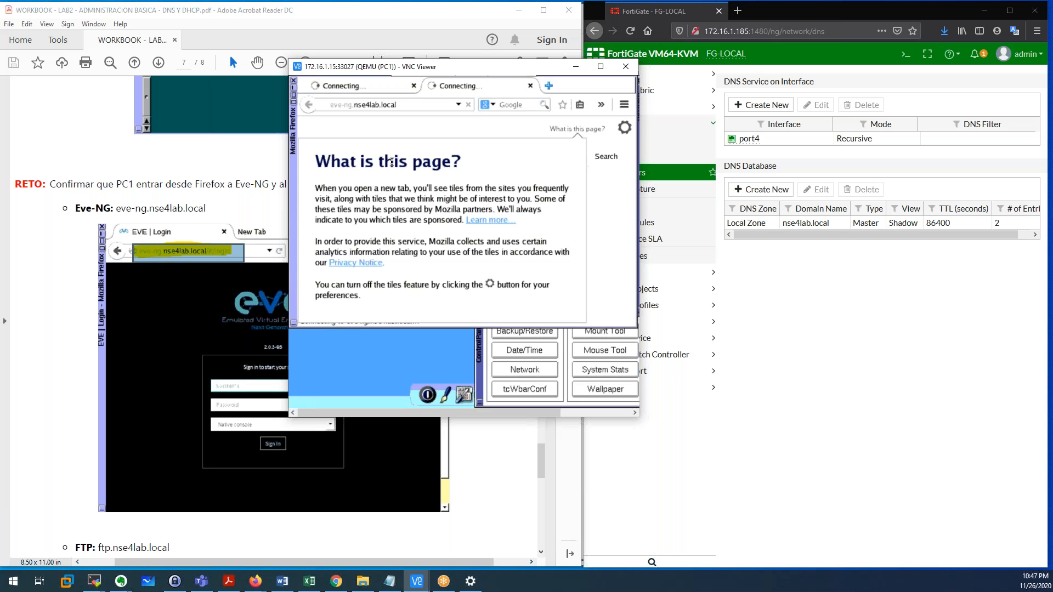
{"action": "left_click", "coordinate": [361, 90]}
{"action": "left_click", "coordinate": [325, 105]}
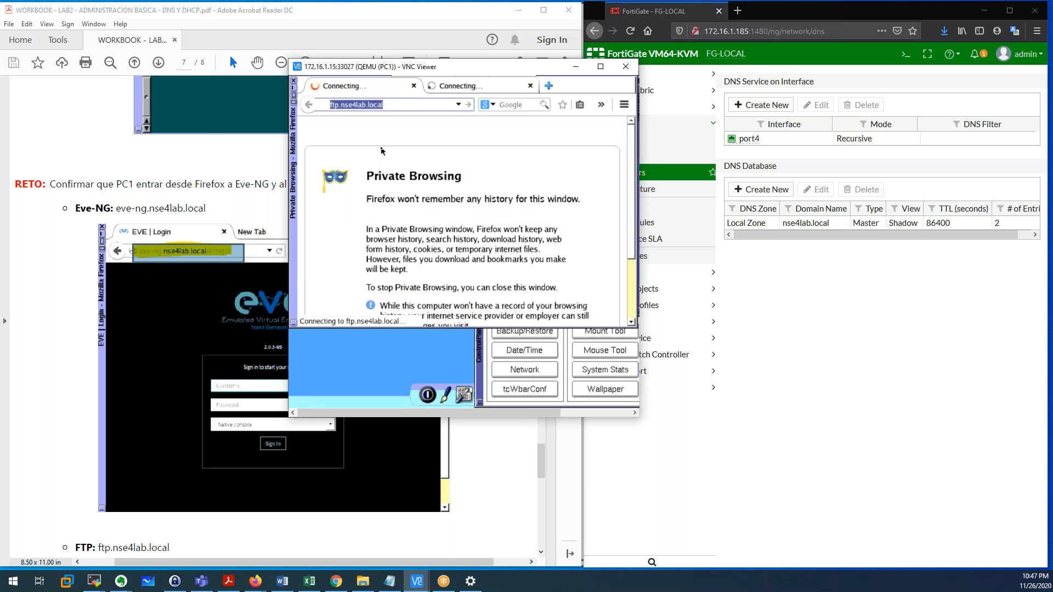
{"action": "left_click", "coordinate": [392, 108]}
{"action": "left_click_drag", "start_coordinate": [392, 108], "coordinate": [330, 108]}
{"action": "left_click_drag", "start_coordinate": [385, 108], "coordinate": [329, 108]}
Review the terminal's nslookup output for ftp.nse4lab.local and eve-ng.nse4lab.local.
{"action": "left_click", "coordinate": [295, 92]}
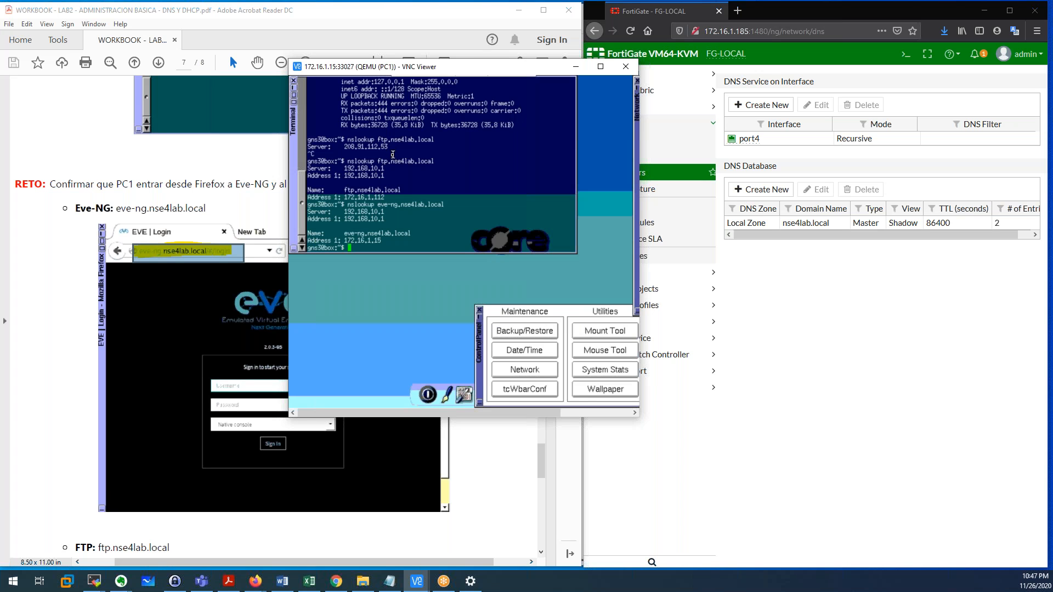
{"action": "left_click_drag", "start_coordinate": [346, 141], "coordinate": [362, 141]}
{"action": "left_click", "coordinate": [346, 171]}
{"action": "left_click_drag", "start_coordinate": [378, 162], "coordinate": [434, 162]}
{"action": "left_click_drag", "start_coordinate": [375, 205], "coordinate": [445, 204]}
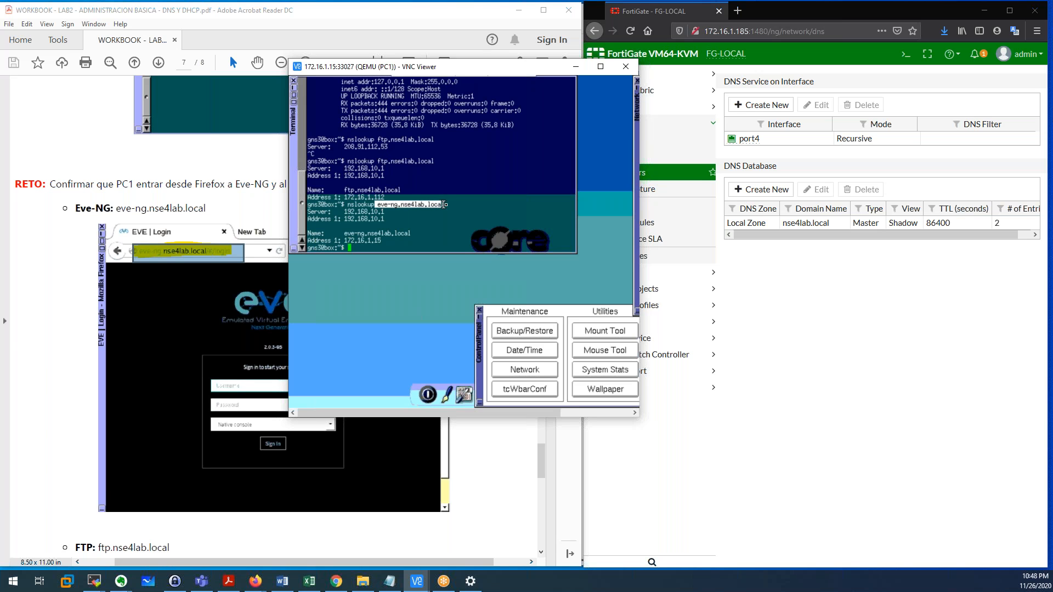
{"action": "left_click", "coordinate": [394, 227]}
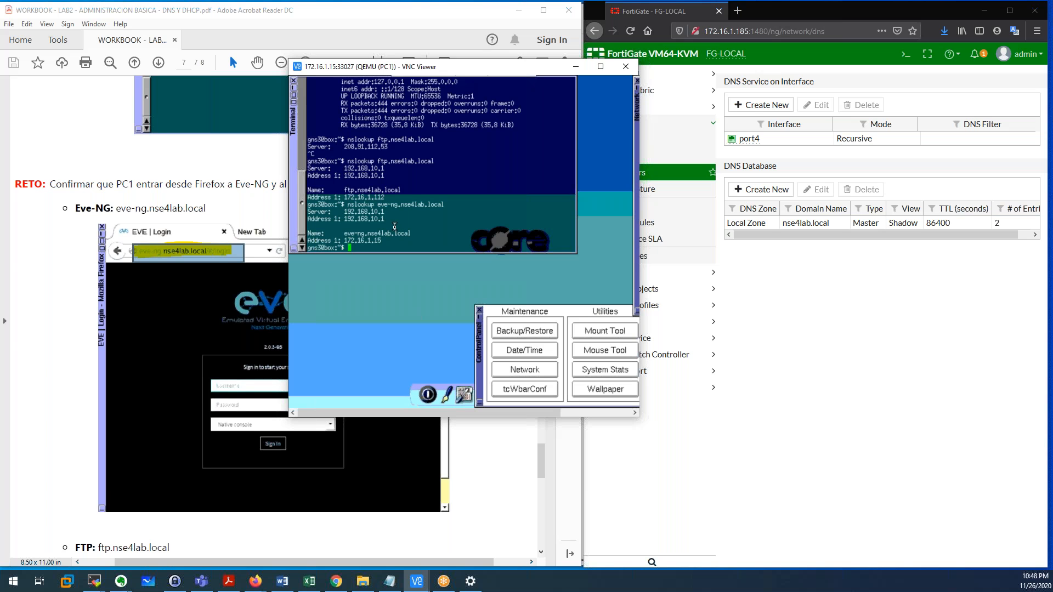
Return to the lab workbook and scroll back to page 5.
{"action": "left_click", "coordinate": [766, 307]}
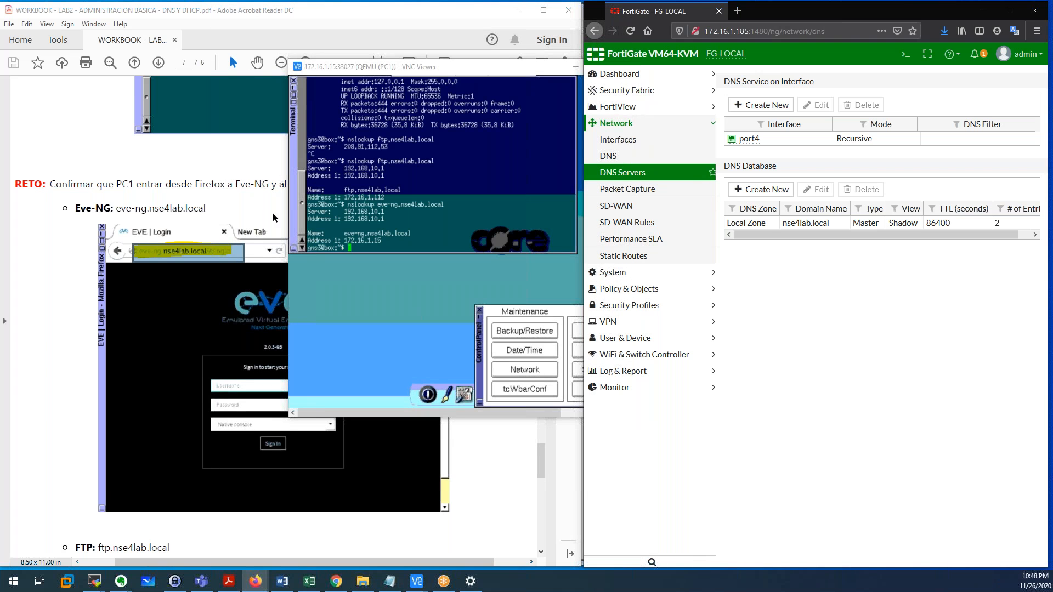
{"action": "left_click", "coordinate": [199, 164]}
{"action": "scroll", "coordinate": [199, 163], "scroll_direction": "up", "scroll_amount": 15}
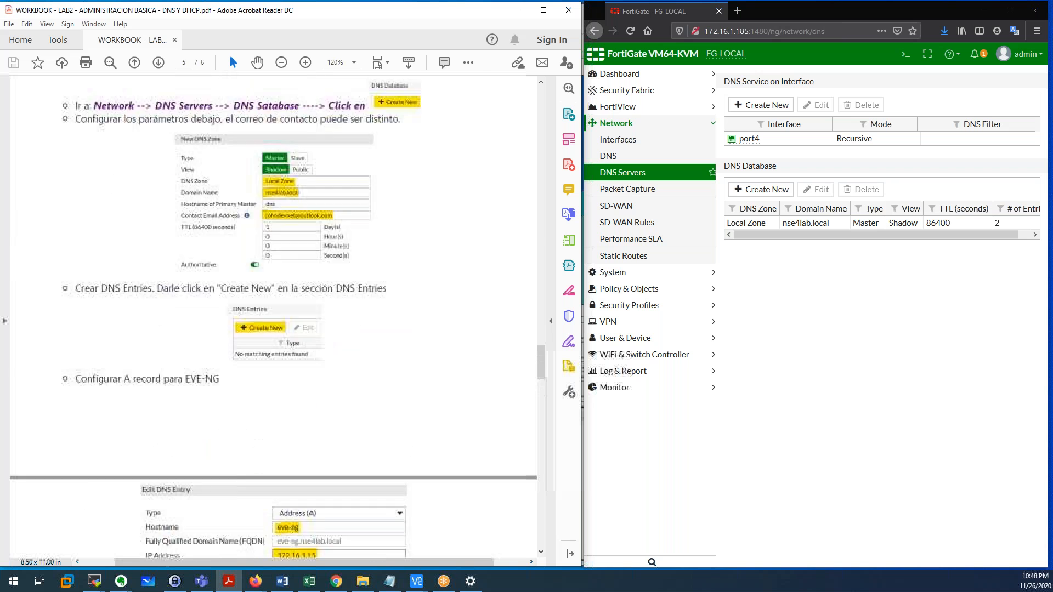
Ink PC1, the FTP and EVE-NG servers and Port 5 on the diagram, then erase it.
{"action": "left_click_drag", "start_coordinate": [542, 319], "coordinate": [541, 136]}
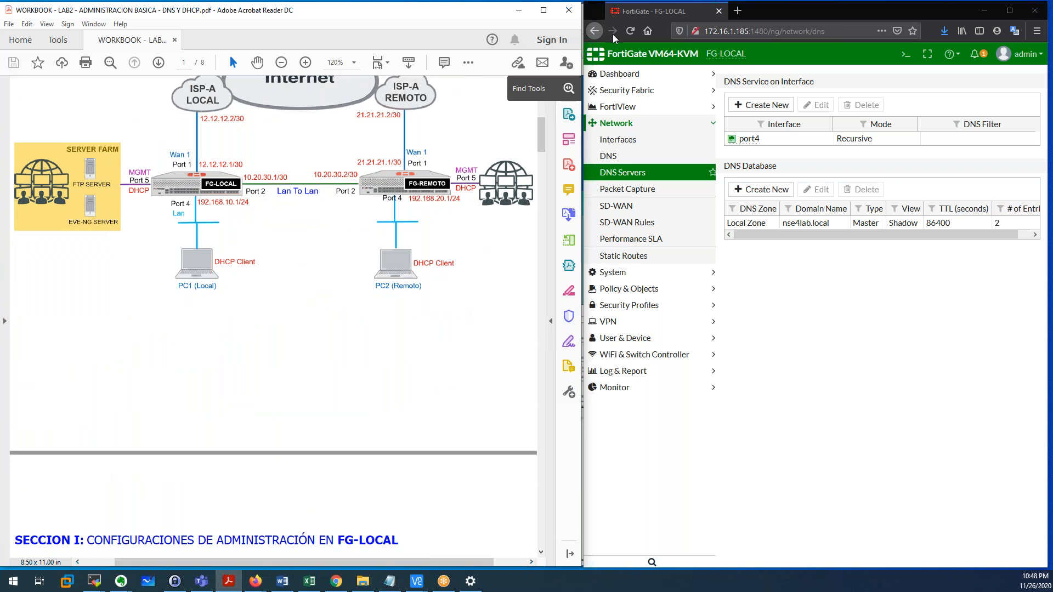
{"action": "left_click", "coordinate": [598, 12]}
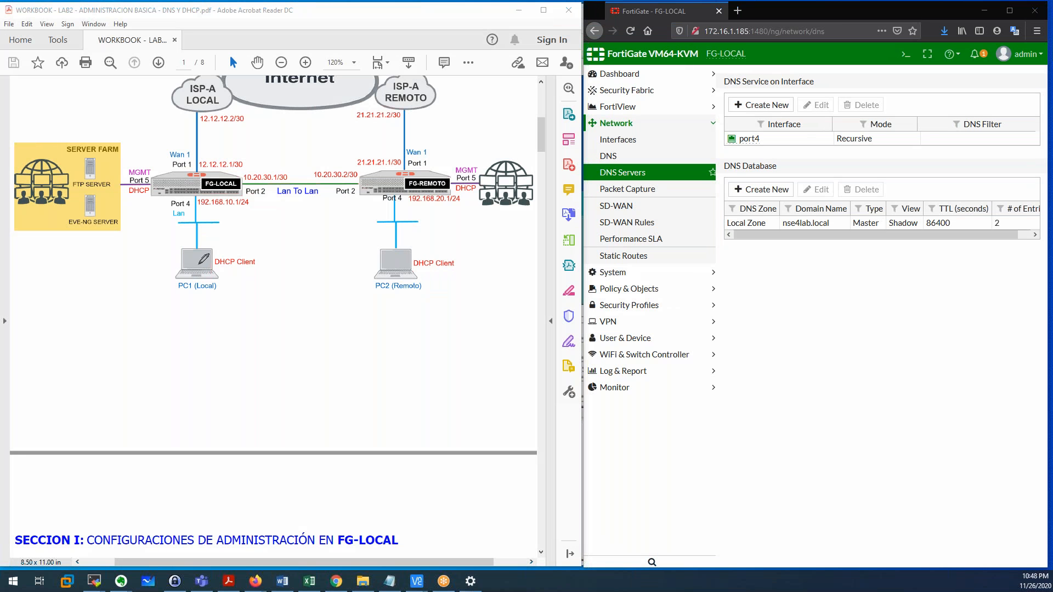
{"action": "mouse_move", "coordinate": [244, 249]}
{"action": "left_mouse_down"}
{"action": "mouse_move", "coordinate": [215, 259]}
{"action": "mouse_move", "coordinate": [263, 264]}
{"action": "mouse_move", "coordinate": [242, 248]}
{"action": "left_mouse_up"}
{"action": "left_click_drag", "start_coordinate": [75, 191], "coordinate": [96, 191]}
{"action": "left_click_drag", "start_coordinate": [69, 228], "coordinate": [91, 228]}
{"action": "mouse_move", "coordinate": [158, 177]}
{"action": "left_mouse_down"}
{"action": "mouse_move", "coordinate": [149, 159]}
{"action": "mouse_move", "coordinate": [122, 180]}
{"action": "mouse_move", "coordinate": [160, 166]}
{"action": "mouse_move", "coordinate": [150, 162]}
{"action": "left_mouse_up"}
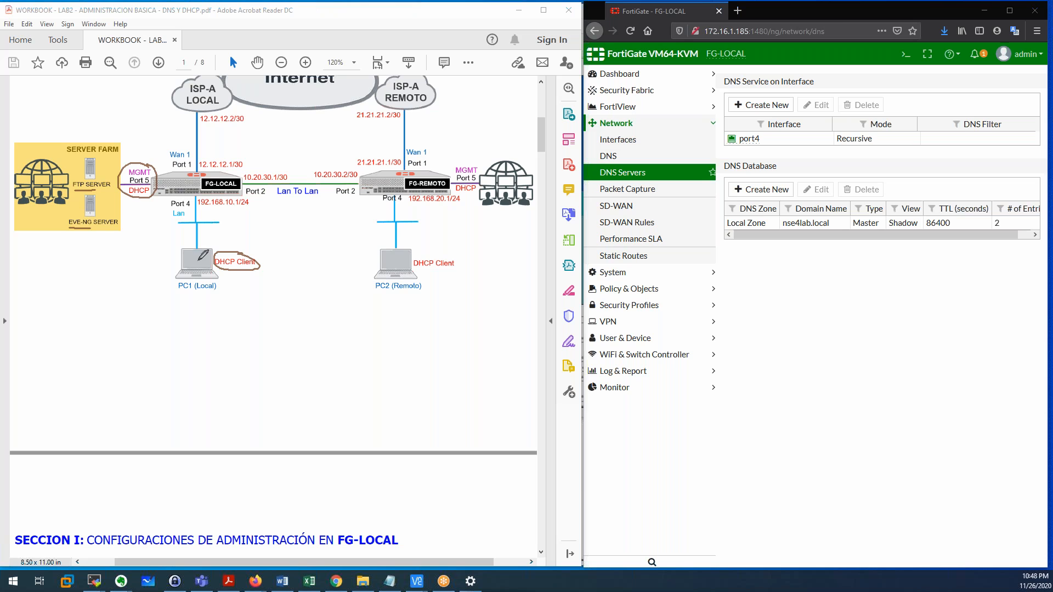
{"action": "mouse_move", "coordinate": [194, 266]}
{"action": "left_mouse_down"}
{"action": "mouse_move", "coordinate": [194, 182]}
{"action": "mouse_move", "coordinate": [95, 184]}
{"action": "mouse_move", "coordinate": [104, 176]}
{"action": "left_mouse_up"}
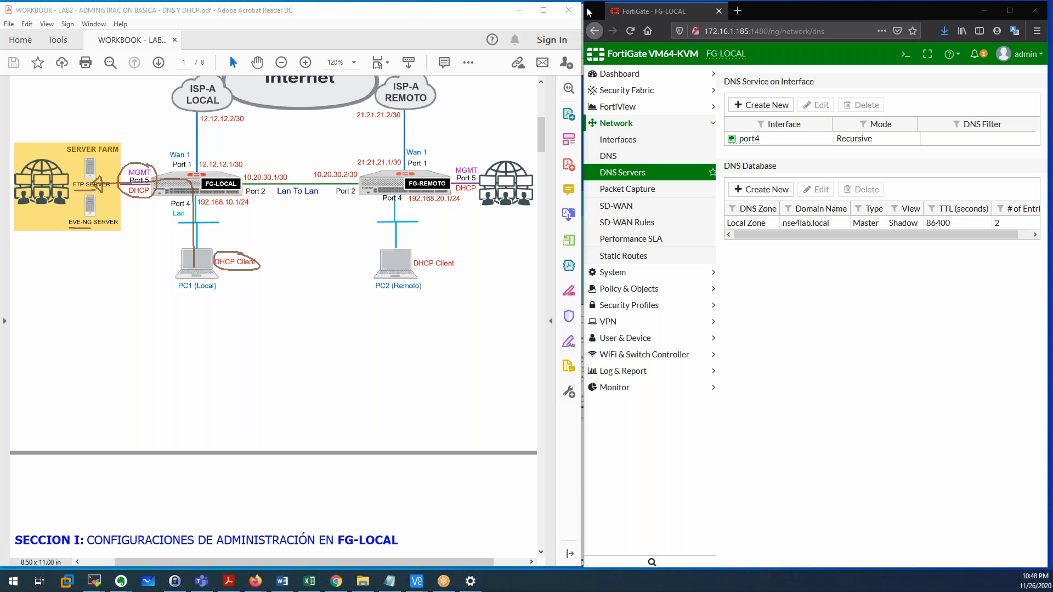
{"action": "left_click", "coordinate": [619, 86]}
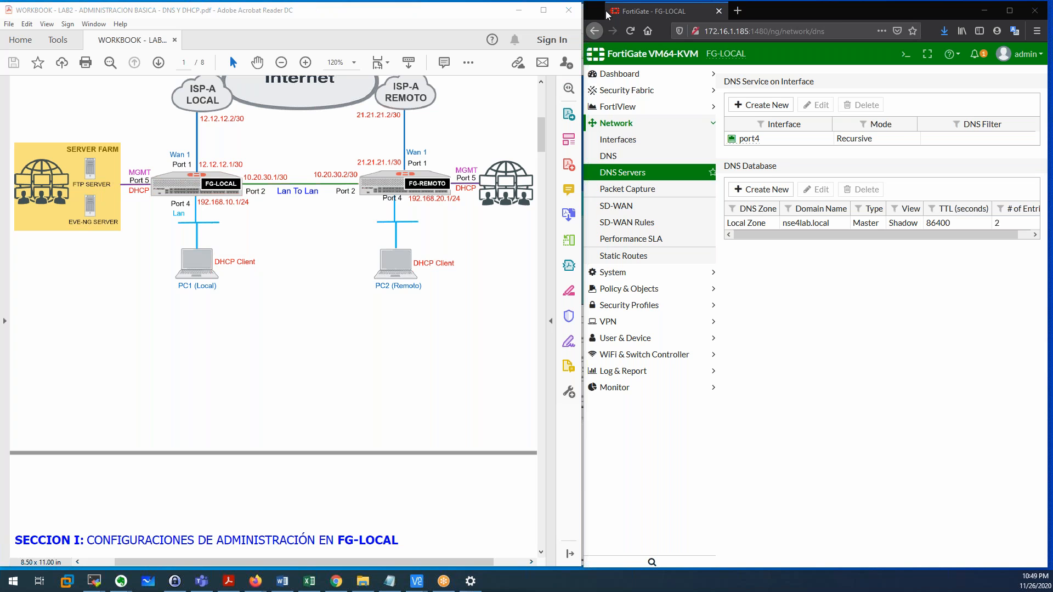
Start a new IPv4 policy named 'LAN TO FTP AND EVENG SERVER'.
{"action": "left_click", "coordinate": [634, 289]}
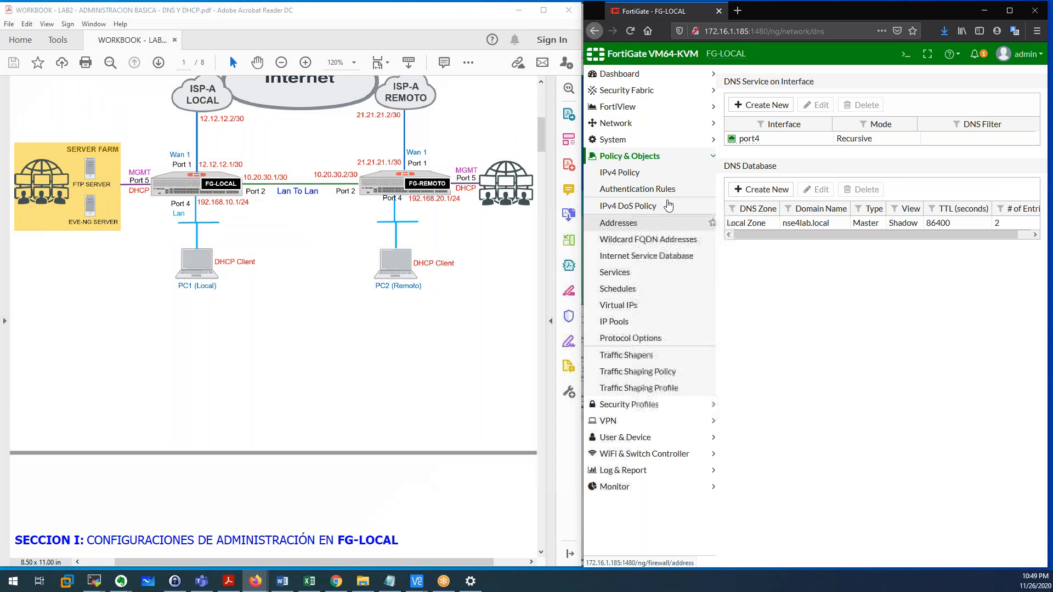
{"action": "left_click", "coordinate": [635, 177]}
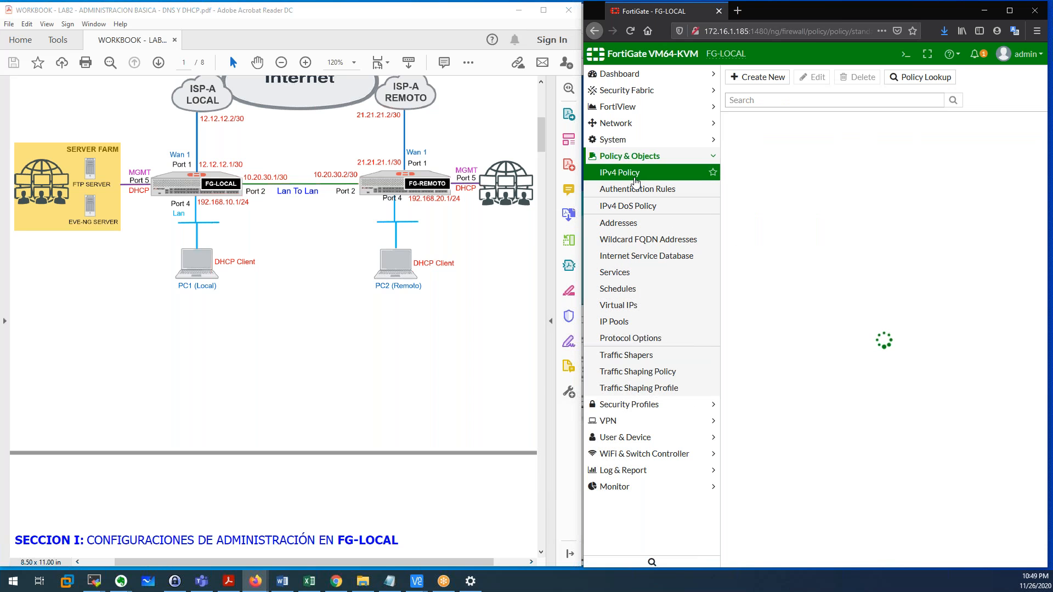
{"action": "left_click", "coordinate": [759, 77]}
{"action": "left_click", "coordinate": [820, 109]}
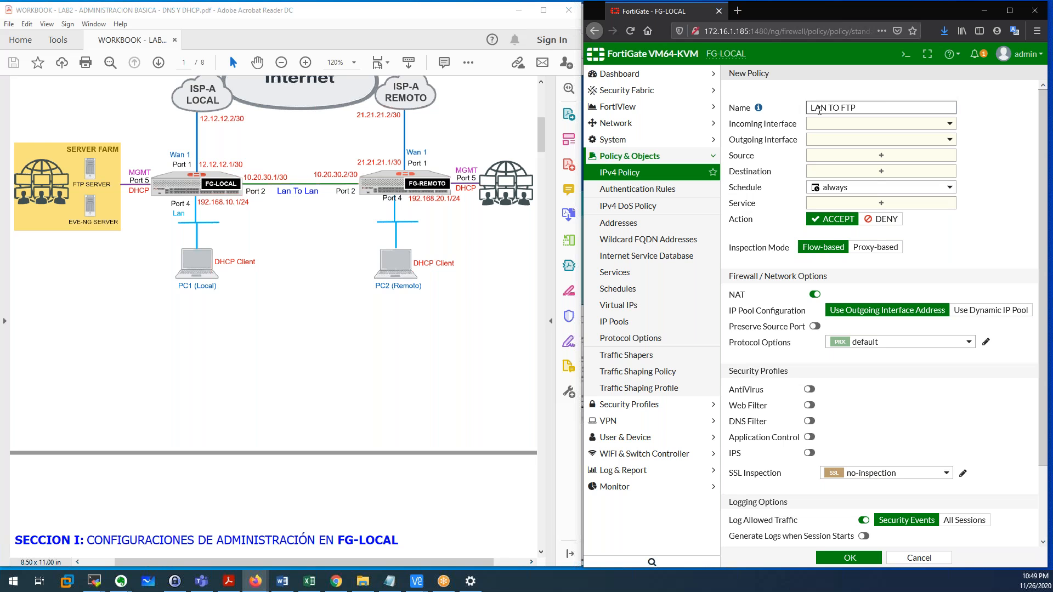
{"action": "type", "text": "DN"}
{"action": "key", "text": "BackSpace"}
{"action": "key", "text": "BackSpace"}
{"action": "key", "text": "BackSpace"}
{"action": "type", "text": "EVENG SERVER"}
Set the policy's incoming interface to port4 and outgoing interface to port5.
{"action": "left_click", "coordinate": [900, 125]}
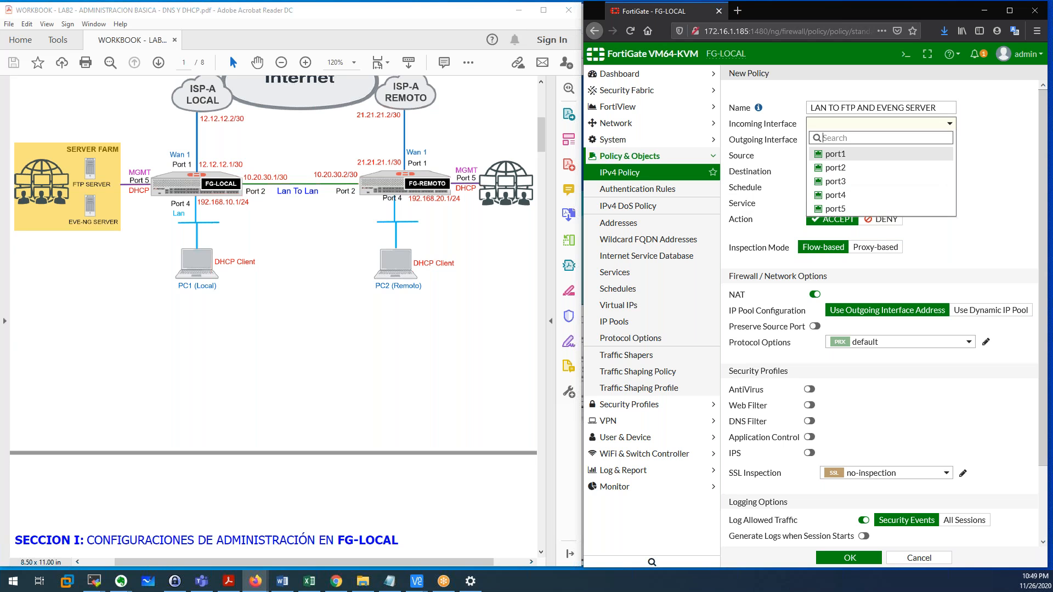
{"action": "left_click", "coordinate": [846, 196]}
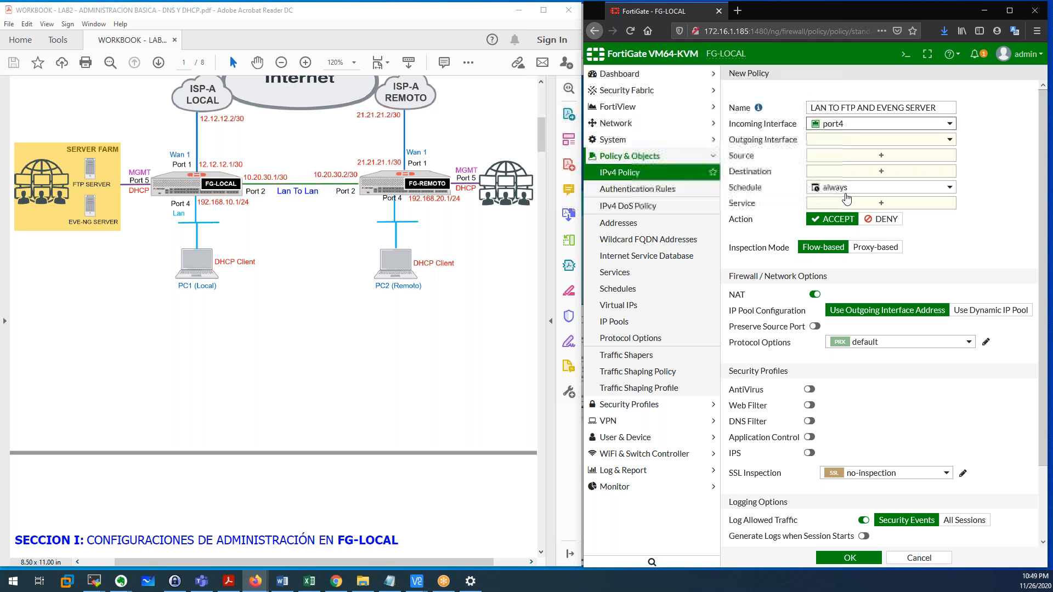
{"action": "left_click", "coordinate": [845, 141]}
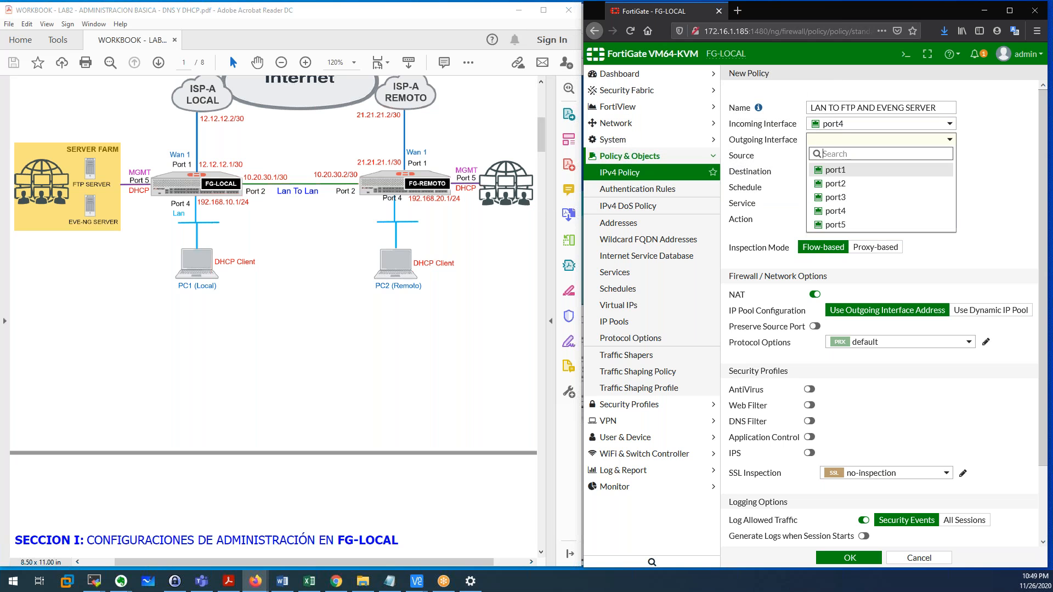
{"action": "left_click", "coordinate": [839, 224]}
{"action": "left_click", "coordinate": [846, 163]}
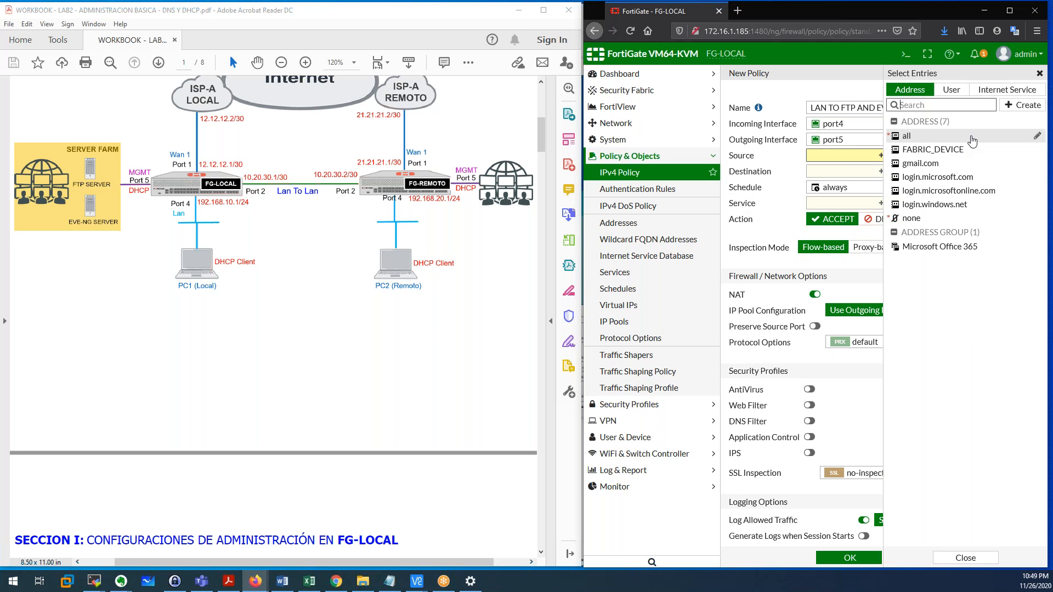
Create address PC1 as 192.168.10.111/32 and select it as the policy's source.
{"action": "mouse_move", "coordinate": [972, 151]}
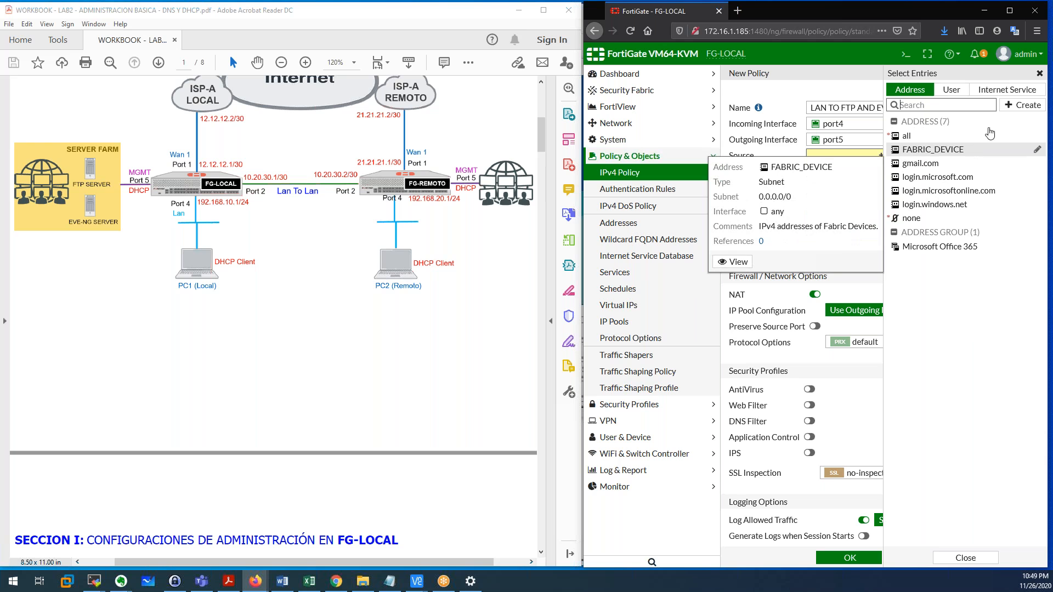
{"action": "left_click", "coordinate": [1020, 106]}
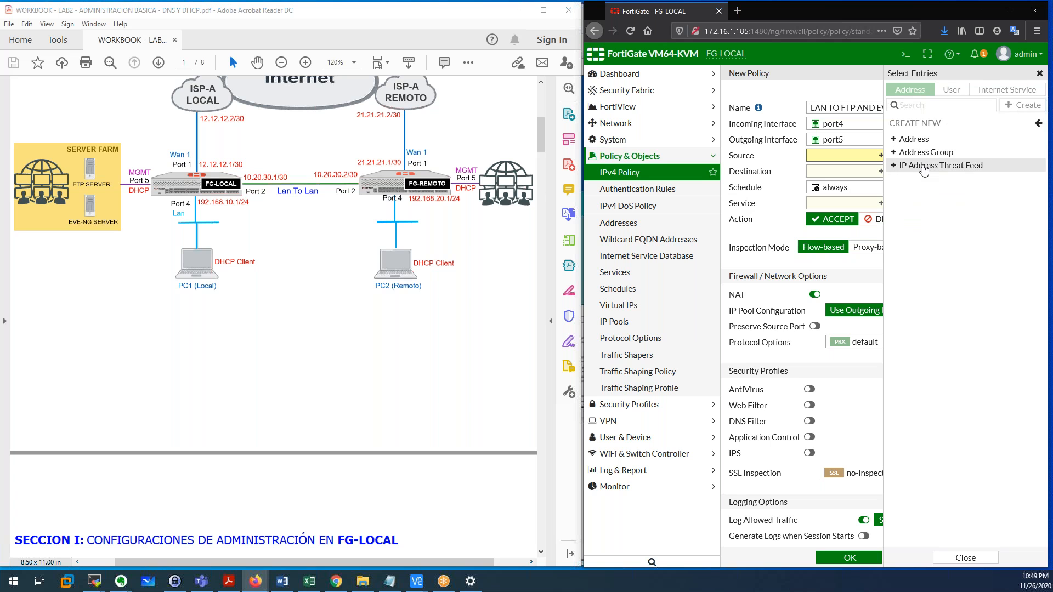
{"action": "left_click", "coordinate": [910, 137]}
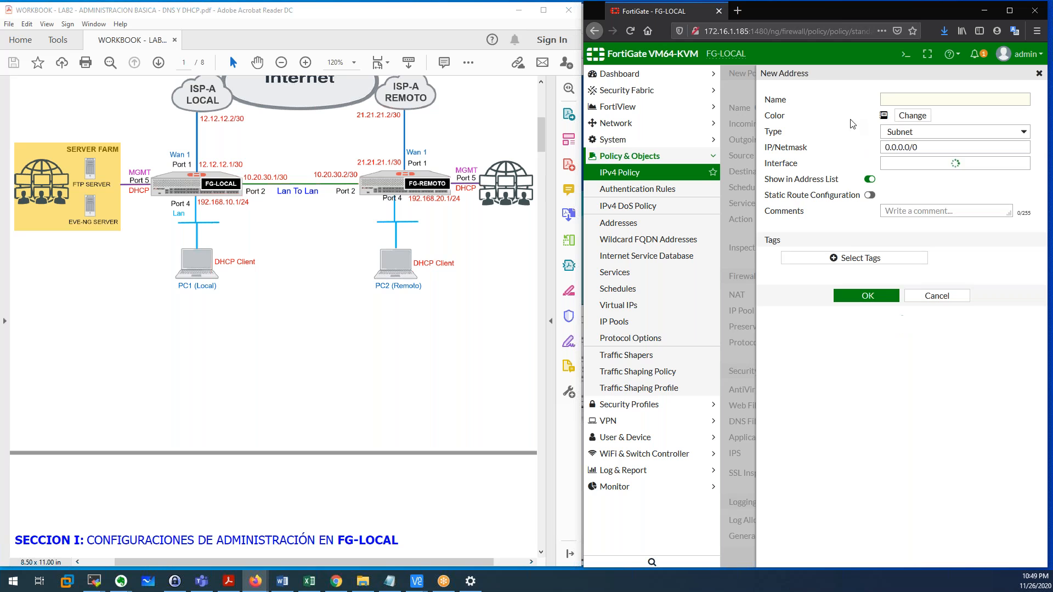
{"action": "left_click", "coordinate": [893, 97]}
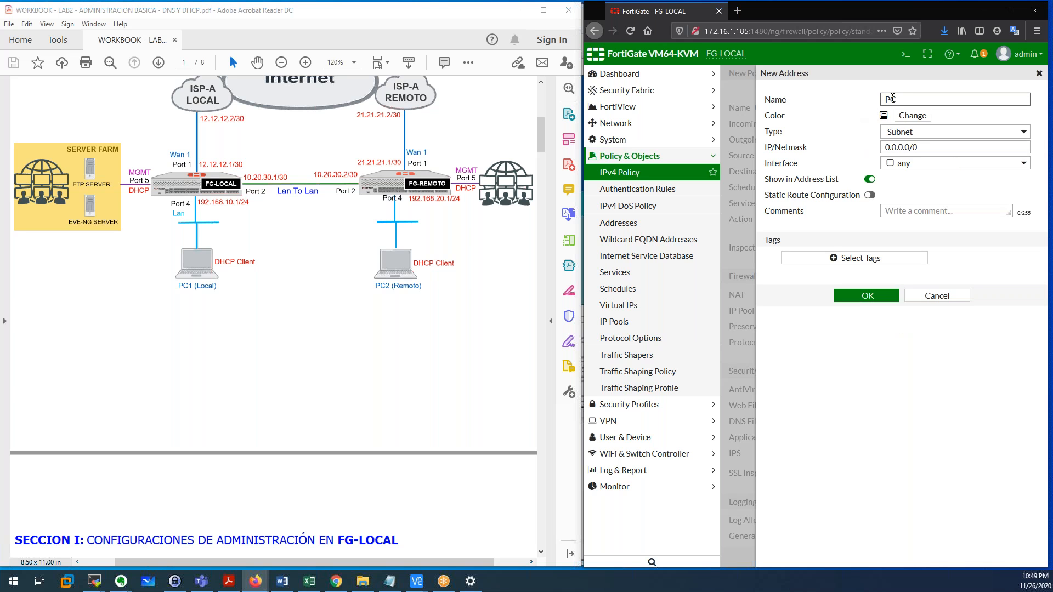
{"action": "left_click", "coordinate": [916, 147]}
{"action": "type", "text": "192.168.10.111"}
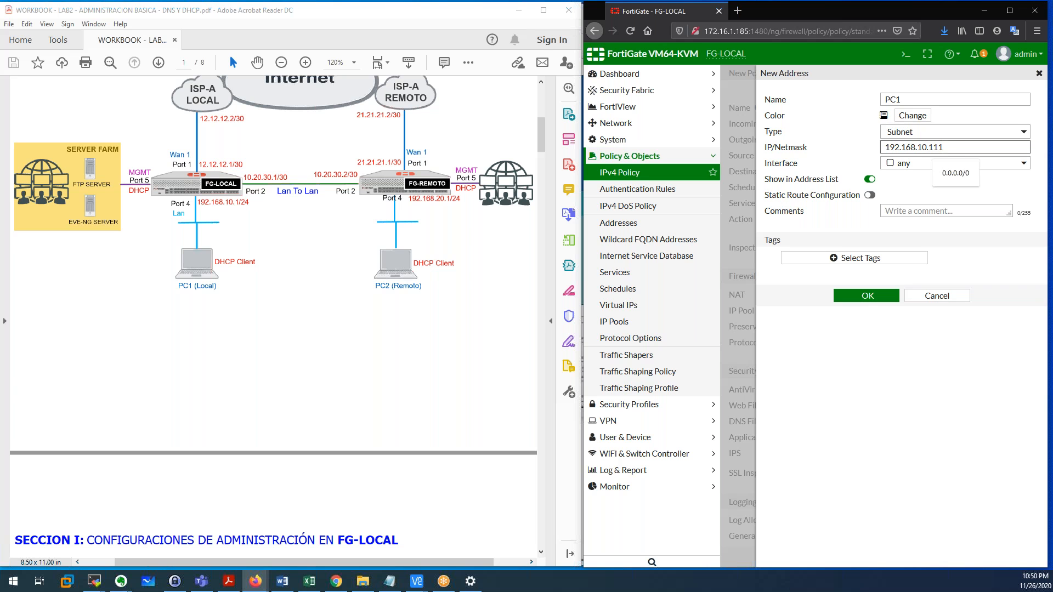
{"action": "type", "text": "/32"}
{"action": "left_click", "coordinate": [853, 297]}
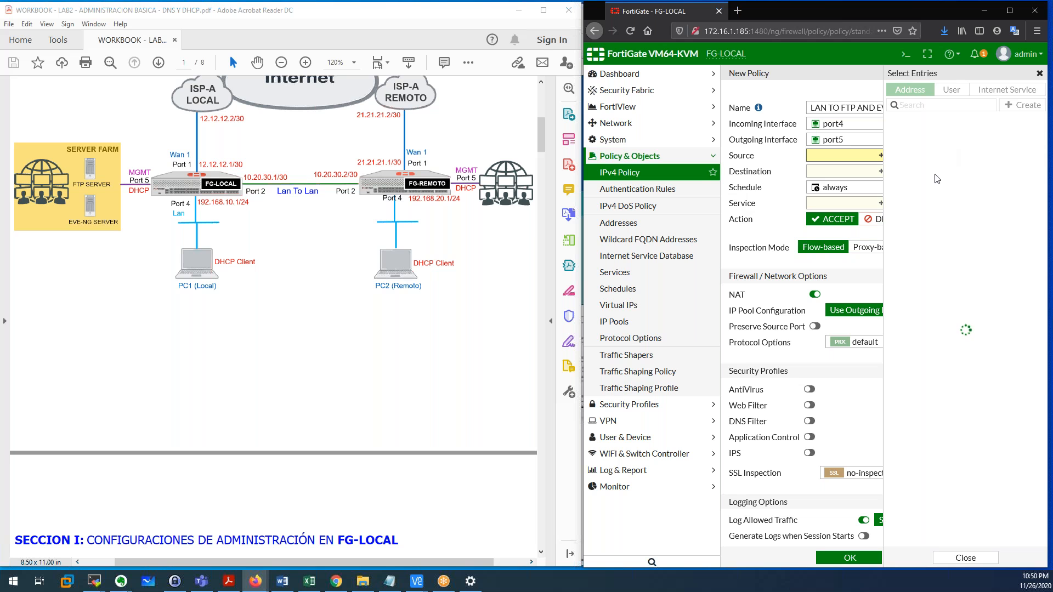
{"action": "left_click", "coordinate": [935, 232]}
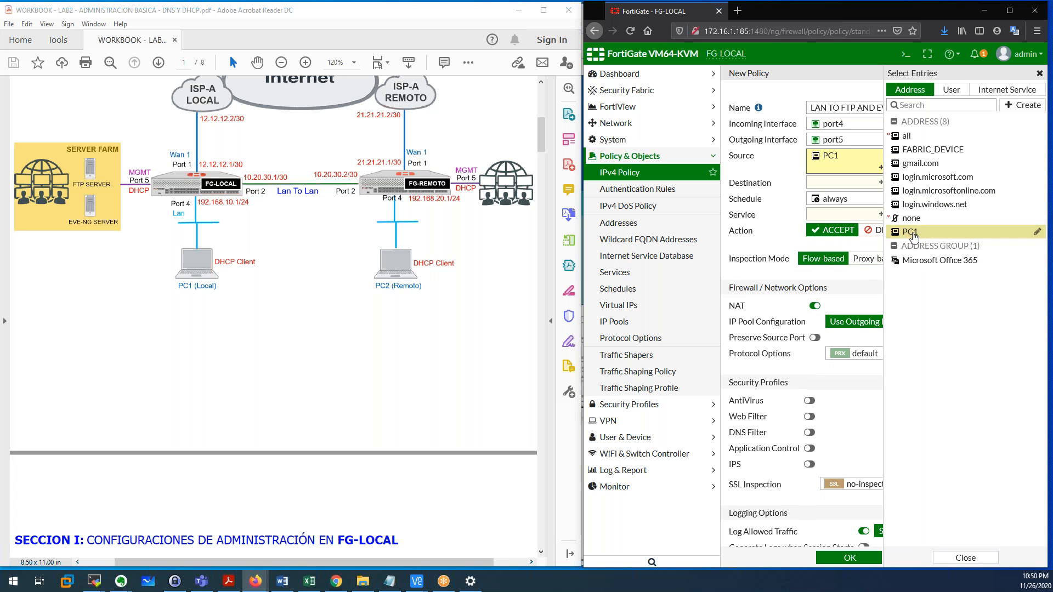
{"action": "left_click", "coordinate": [849, 187]}
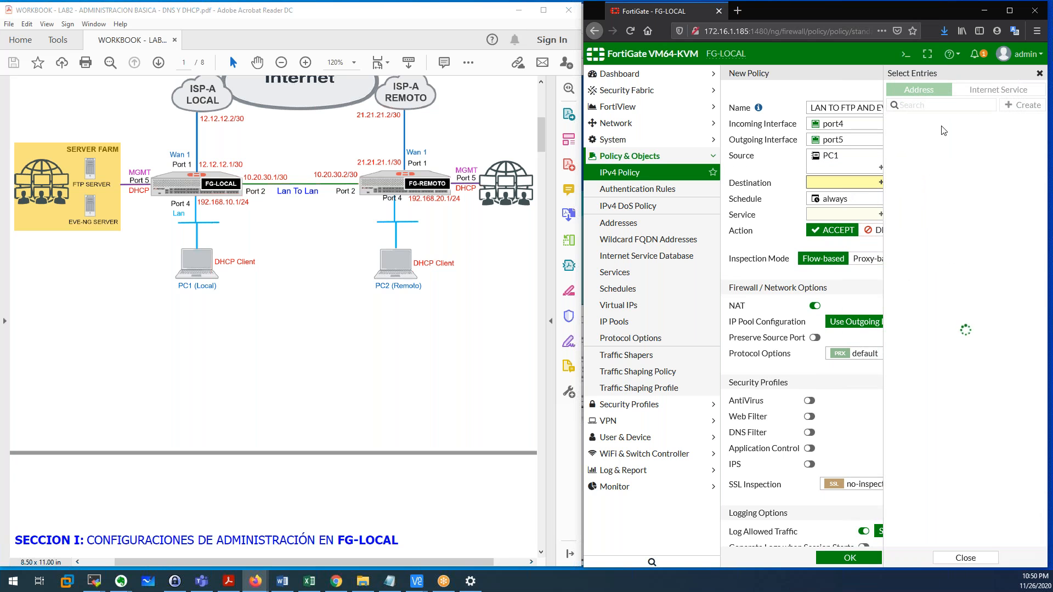
Create address FTP-SERVER, 172.16.1.112/32, and set it as the policy's destination.
{"action": "left_click", "coordinate": [1023, 105]}
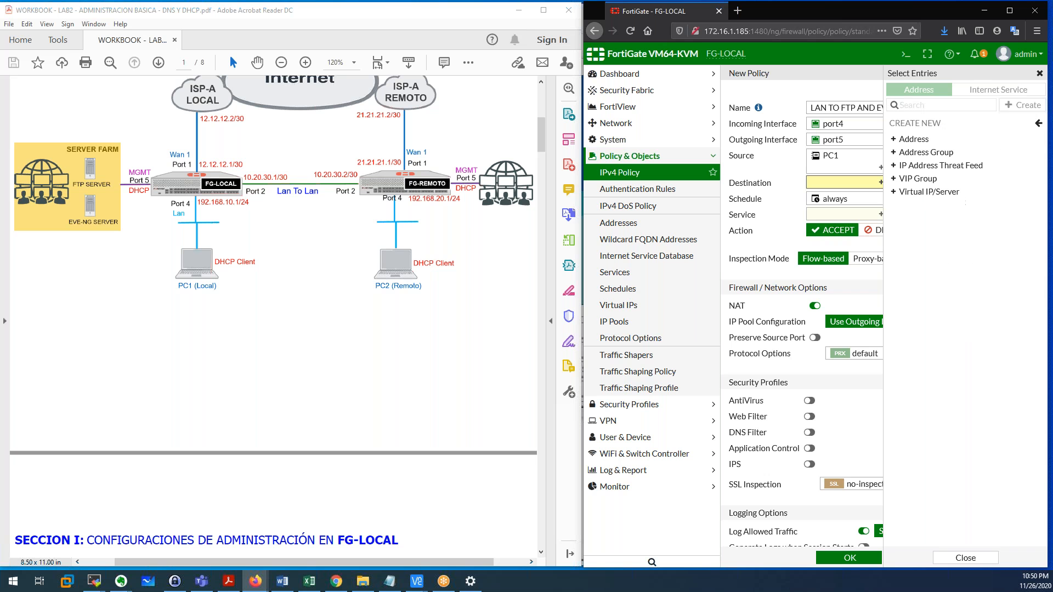
{"action": "left_click", "coordinate": [906, 140]}
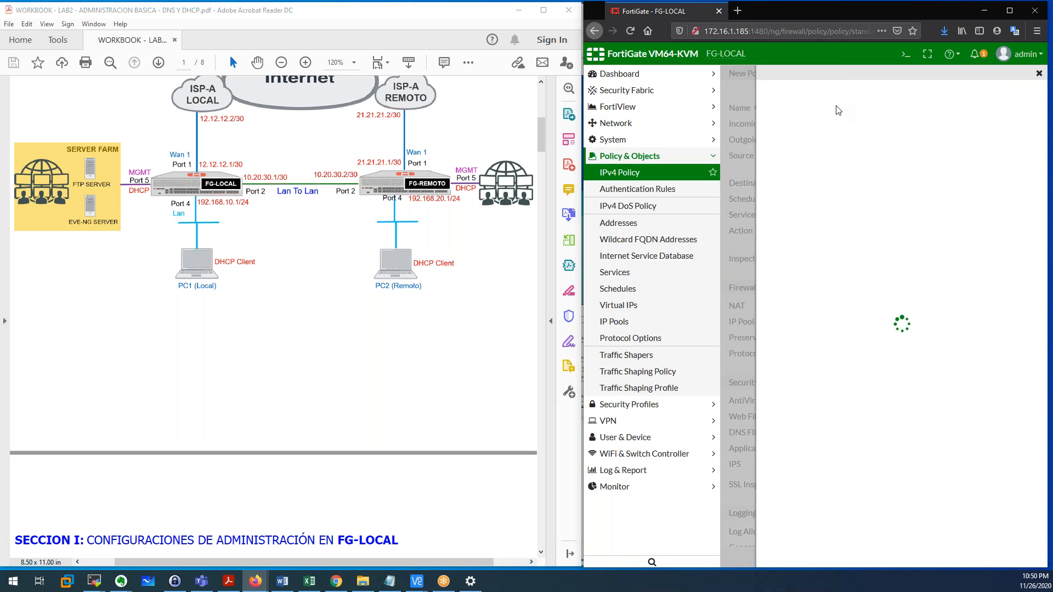
{"action": "left_click", "coordinate": [902, 102]}
{"action": "type", "text": "FTP SERV"}
{"action": "left_click", "coordinate": [918, 148]}
{"action": "type", "text": "172.16."}
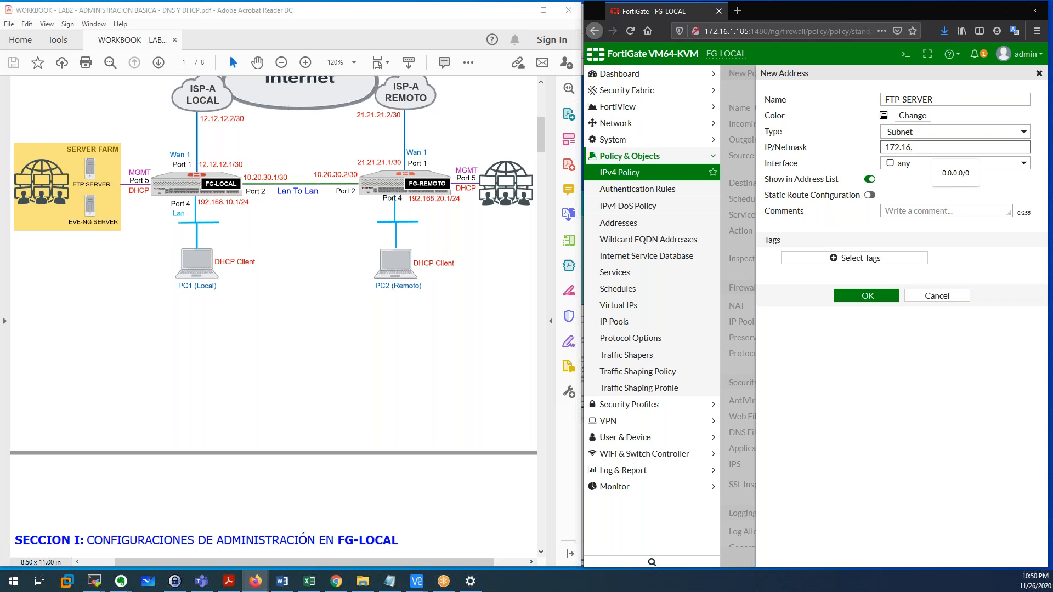
{"action": "type", "text": "1.112/32"}
{"action": "left_click", "coordinate": [868, 297]}
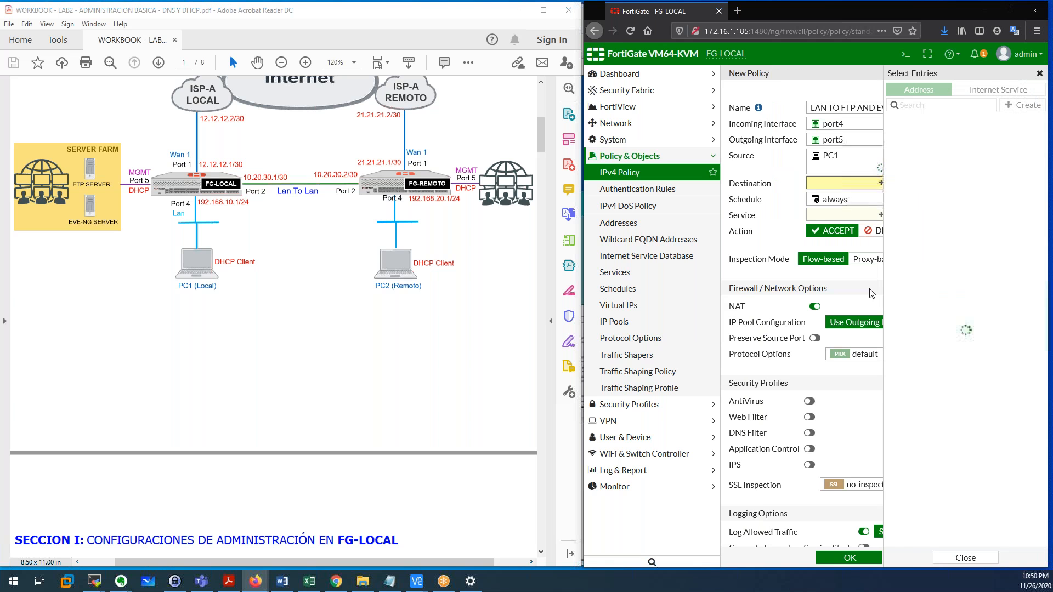
{"action": "left_click", "coordinate": [927, 164]}
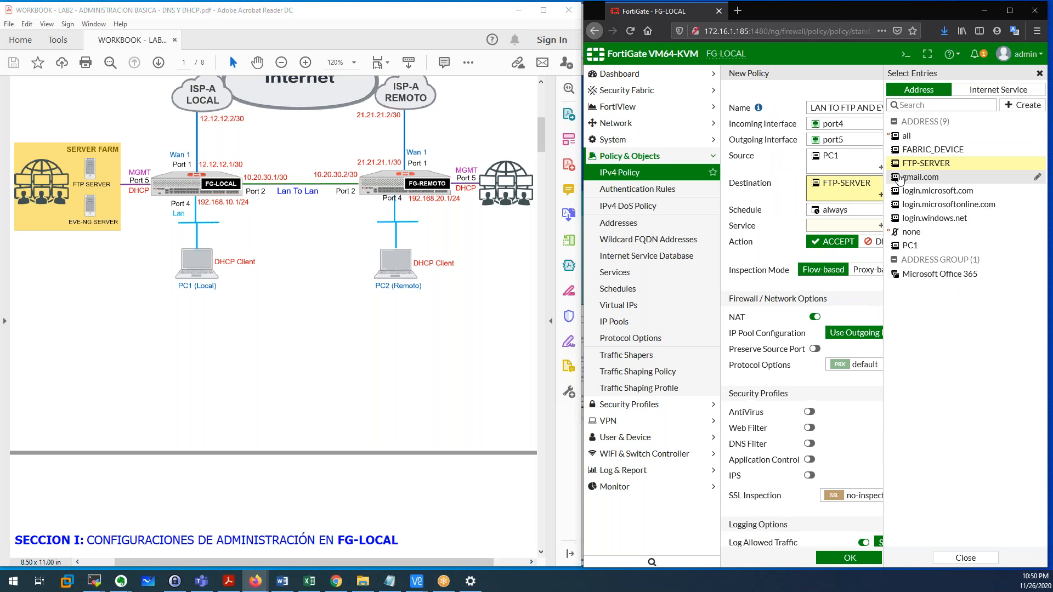
Create address EVENG-SERVER, 172.16.1.15/32, and add it as a second destination.
{"action": "left_click", "coordinate": [1023, 104]}
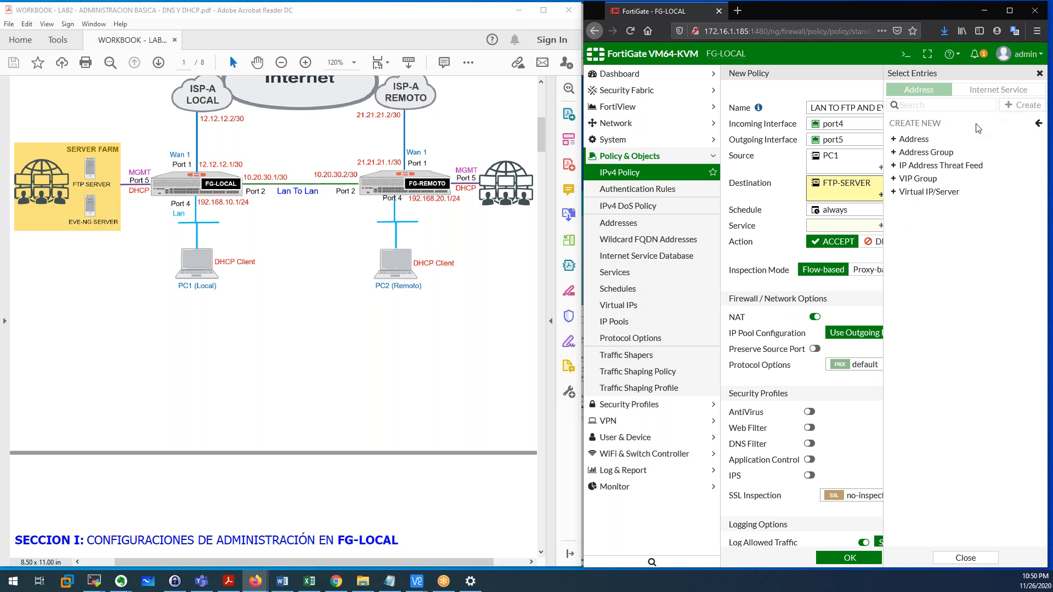
{"action": "left_click", "coordinate": [914, 140]}
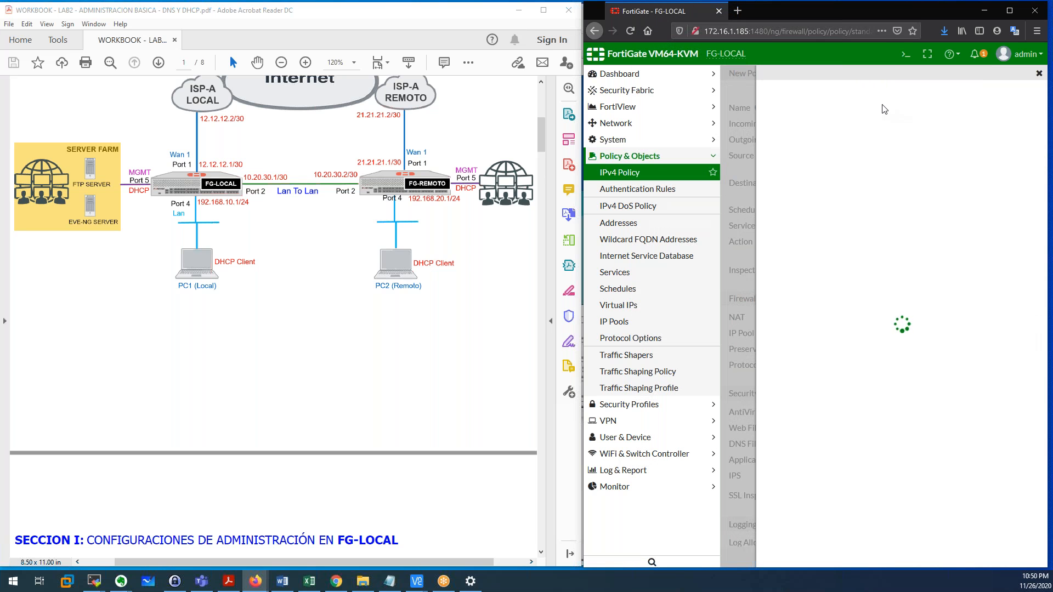
{"action": "left_click", "coordinate": [895, 100]}
{"action": "type", "text": "EVENG"}
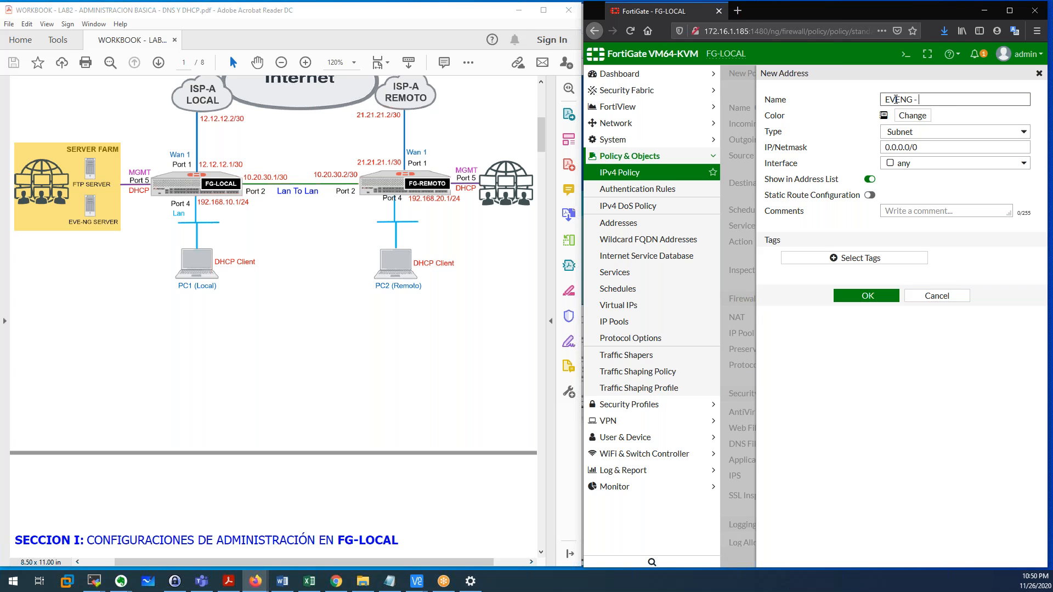
{"action": "type", "text": "-SERVER"}
{"action": "left_click", "coordinate": [930, 147]}
{"action": "type", "text": "172.16.1.15"}
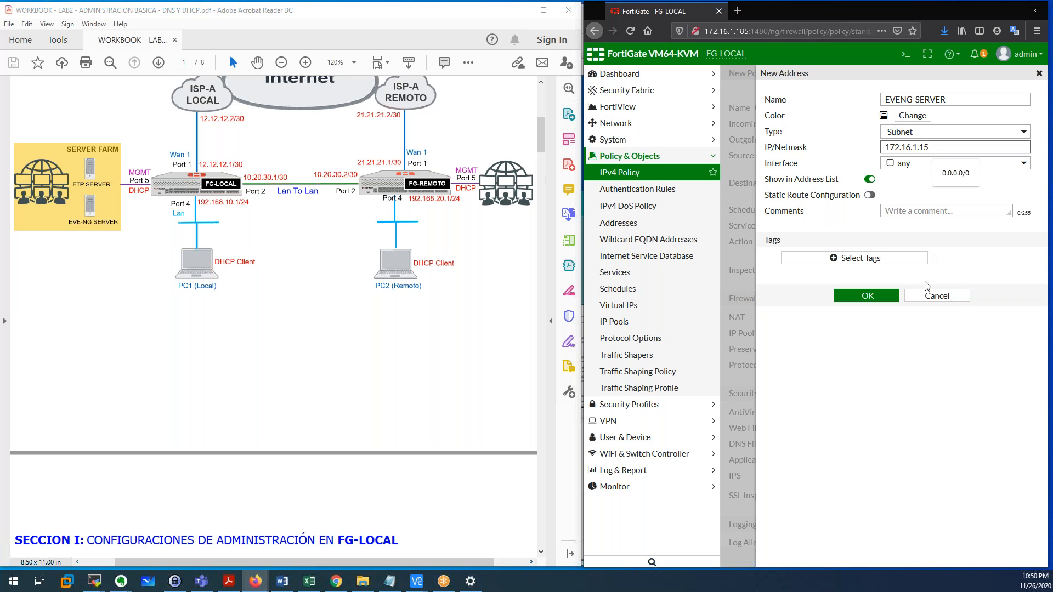
{"action": "type", "text": "/32"}
{"action": "left_click", "coordinate": [880, 296]}
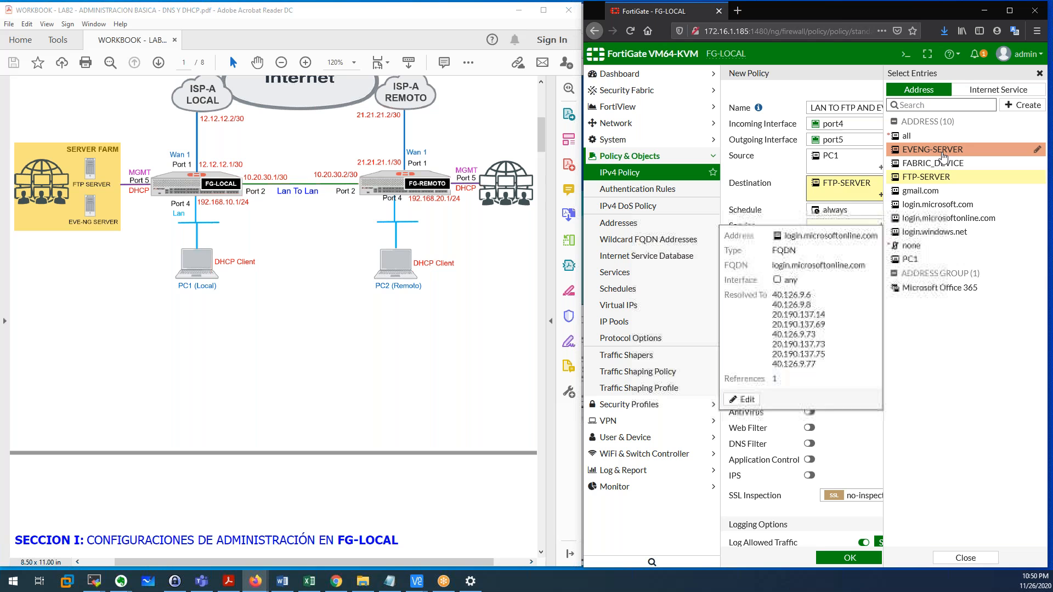
{"action": "left_click", "coordinate": [944, 149]}
Finish the destinations and add FTP, HTTP and PING as the policy's services.
{"action": "left_click", "coordinate": [780, 238]}
{"action": "left_click", "coordinate": [819, 240]}
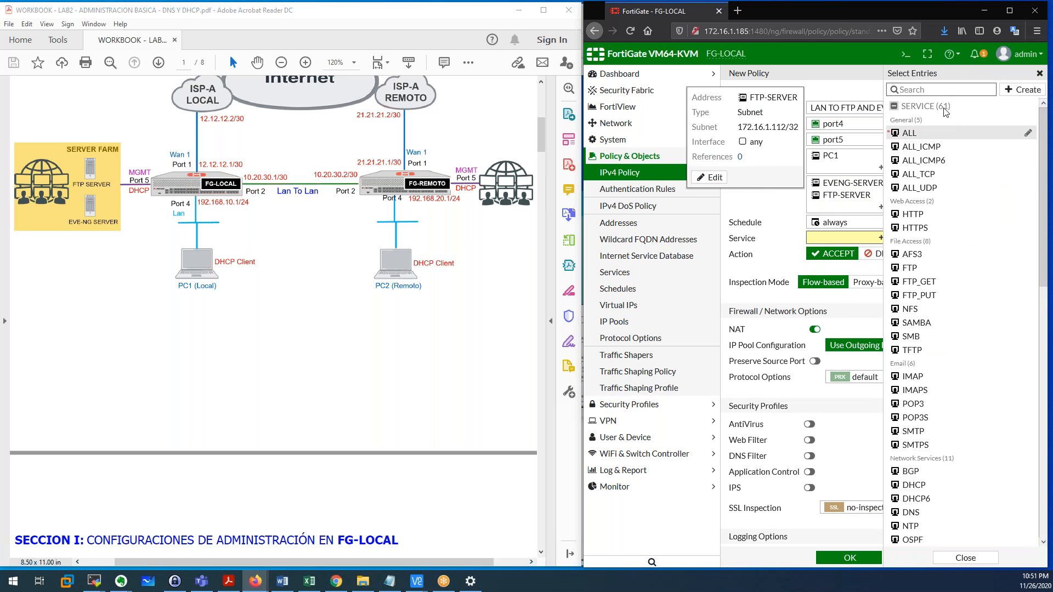
{"action": "left_click", "coordinate": [939, 87]}
{"action": "type", "text": "FTP"}
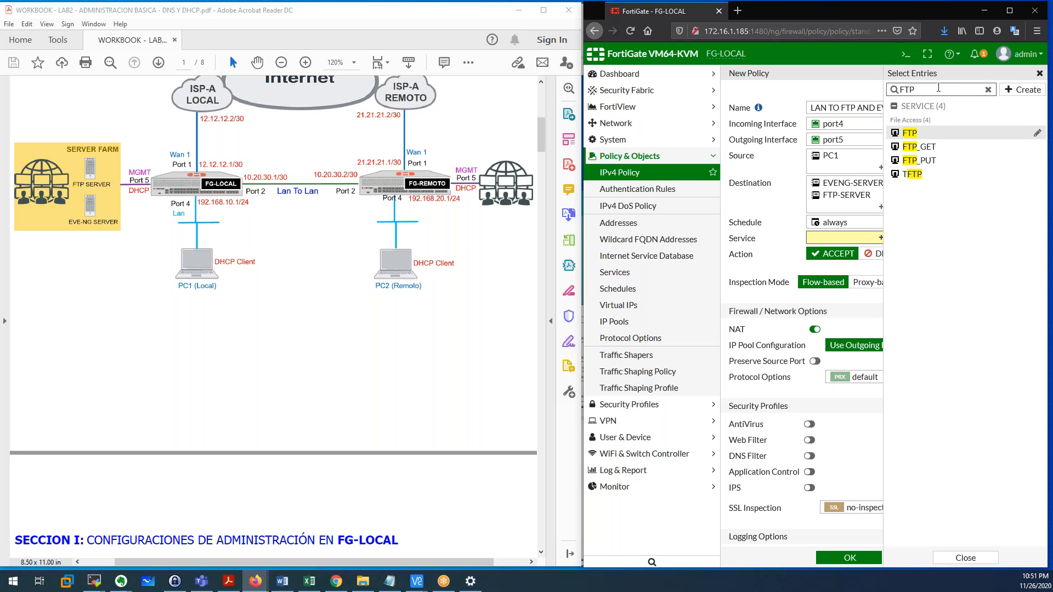
{"action": "left_click", "coordinate": [911, 134]}
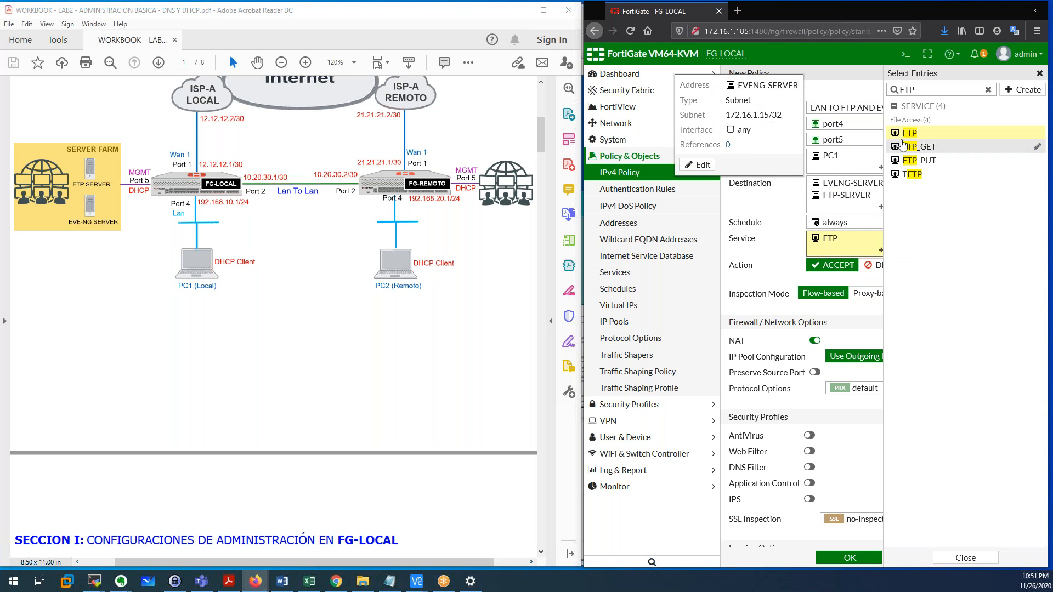
{"action": "left_click", "coordinate": [988, 89]}
{"action": "type", "text": "HTT"}
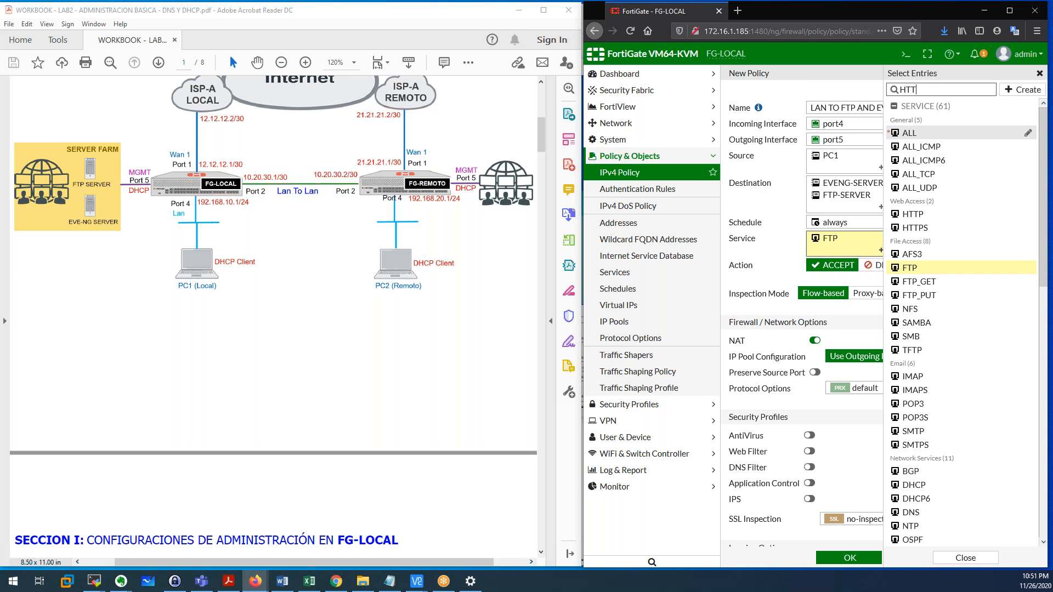
{"action": "left_click", "coordinate": [915, 133]}
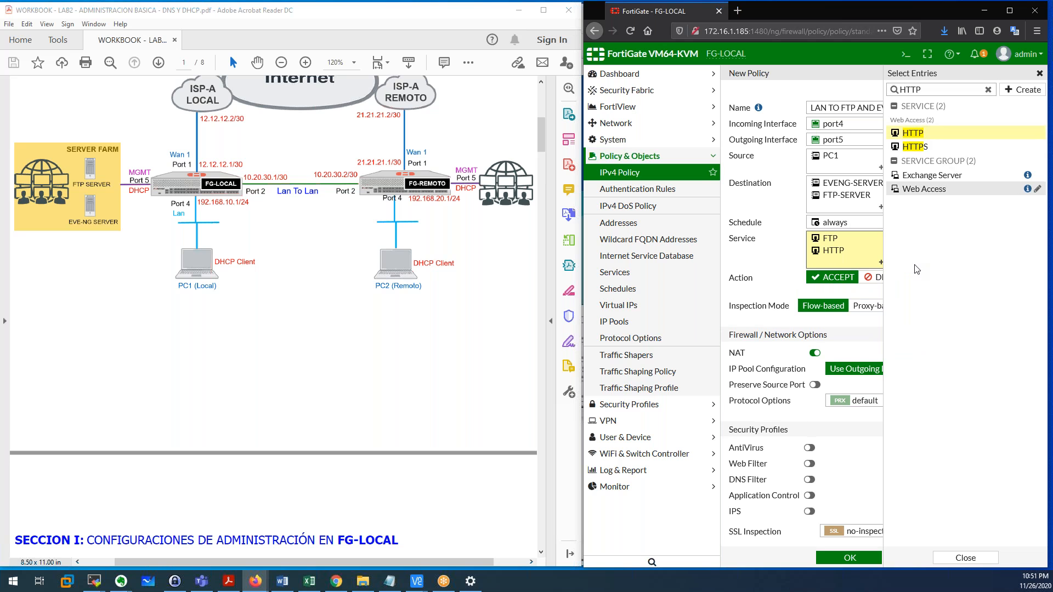
{"action": "left_click", "coordinate": [988, 89]}
{"action": "type", "text": "PING"}
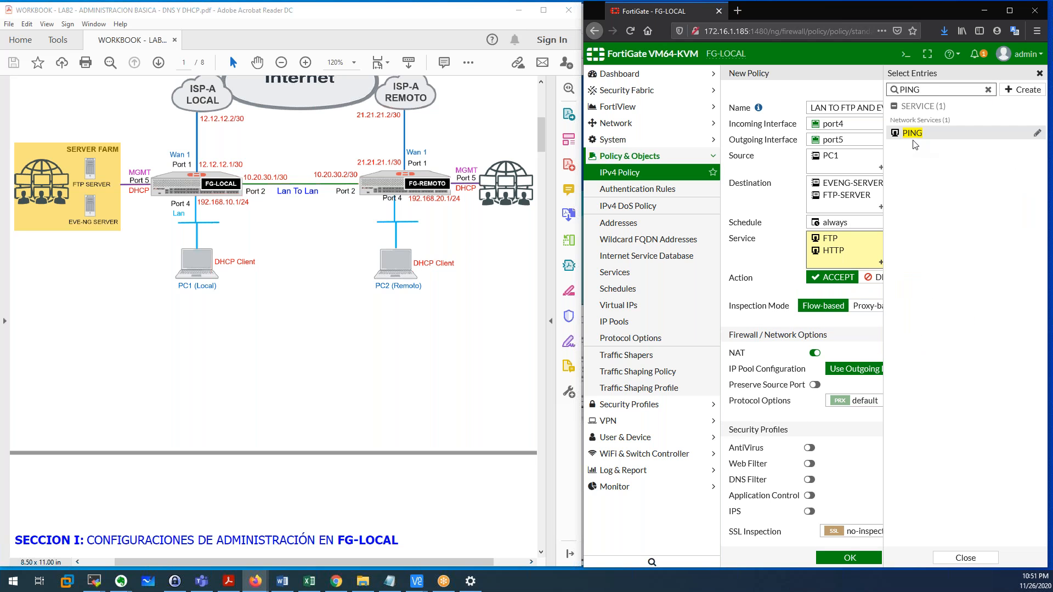
{"action": "left_click", "coordinate": [914, 133]}
Save the LAN TO FTP AND EVENG SERVER policy and check it in the IPv4 policy list.
{"action": "left_click", "coordinate": [756, 266]}
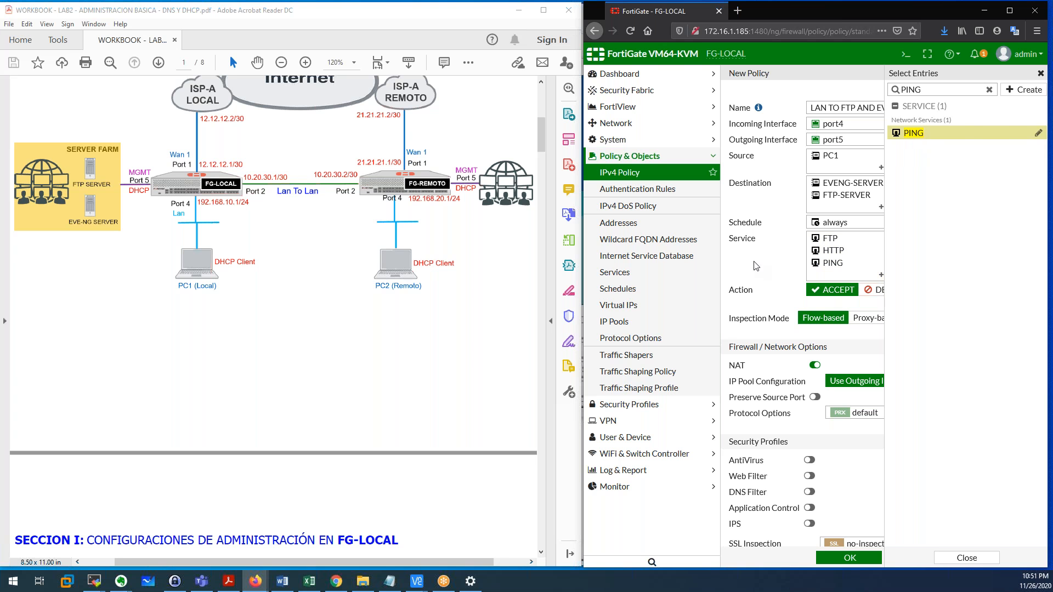
{"action": "scroll", "coordinate": [811, 349], "scroll_direction": "down", "scroll_amount": 3}
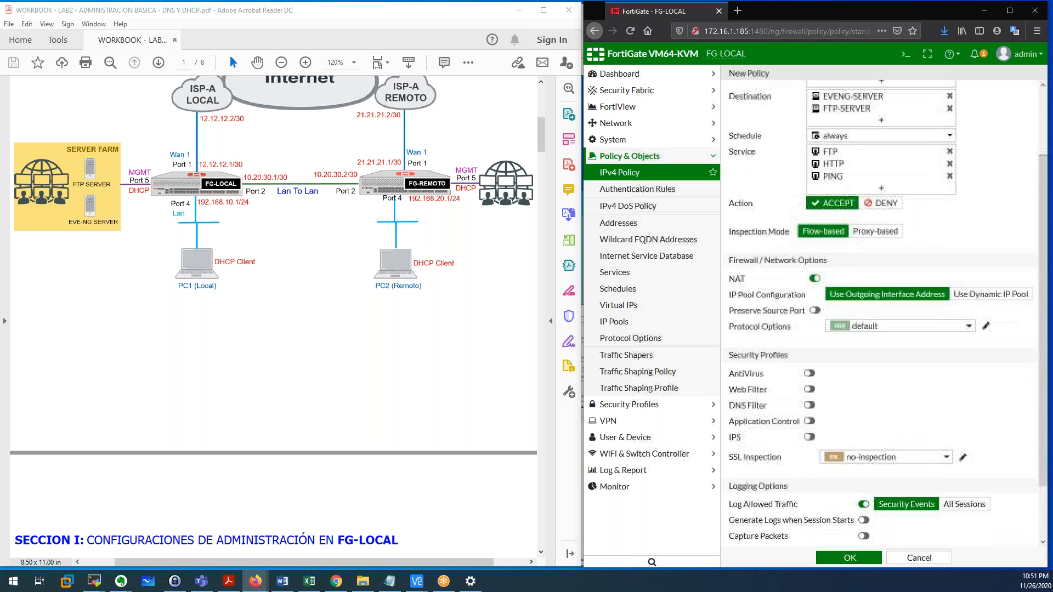
{"action": "scroll", "coordinate": [886, 352], "scroll_direction": "down", "scroll_amount": 2}
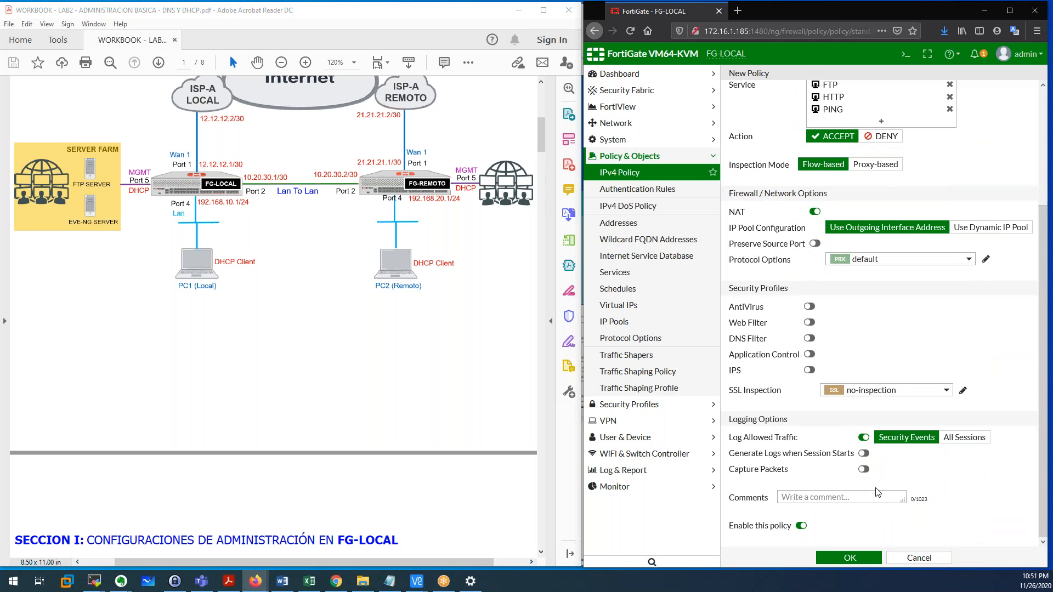
{"action": "left_click", "coordinate": [867, 559]}
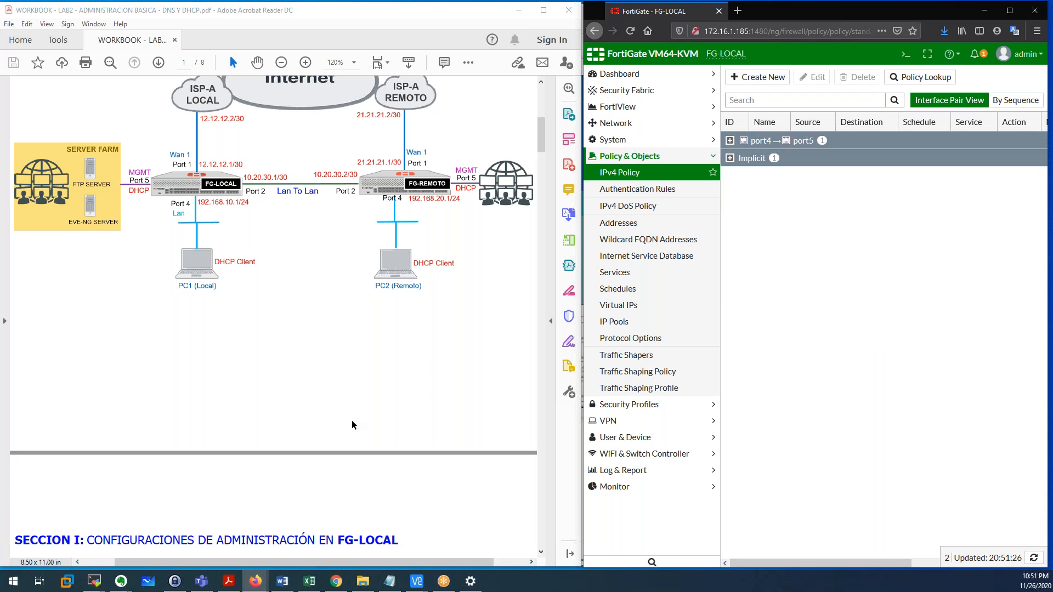
{"action": "scroll", "coordinate": [352, 425], "scroll_direction": "down", "scroll_amount": 10}
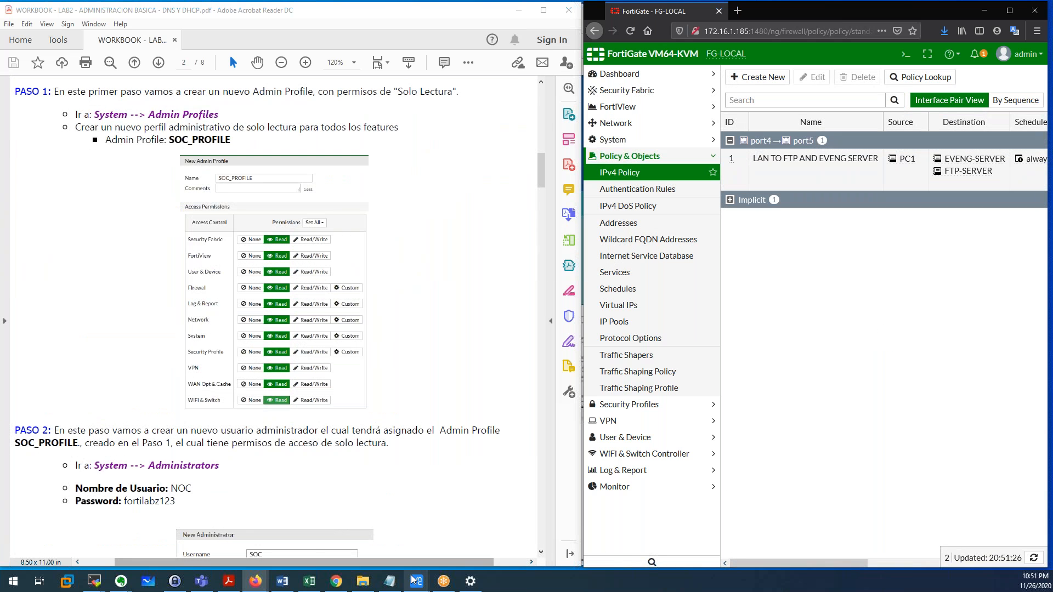
{"action": "left_click", "coordinate": [450, 522]}
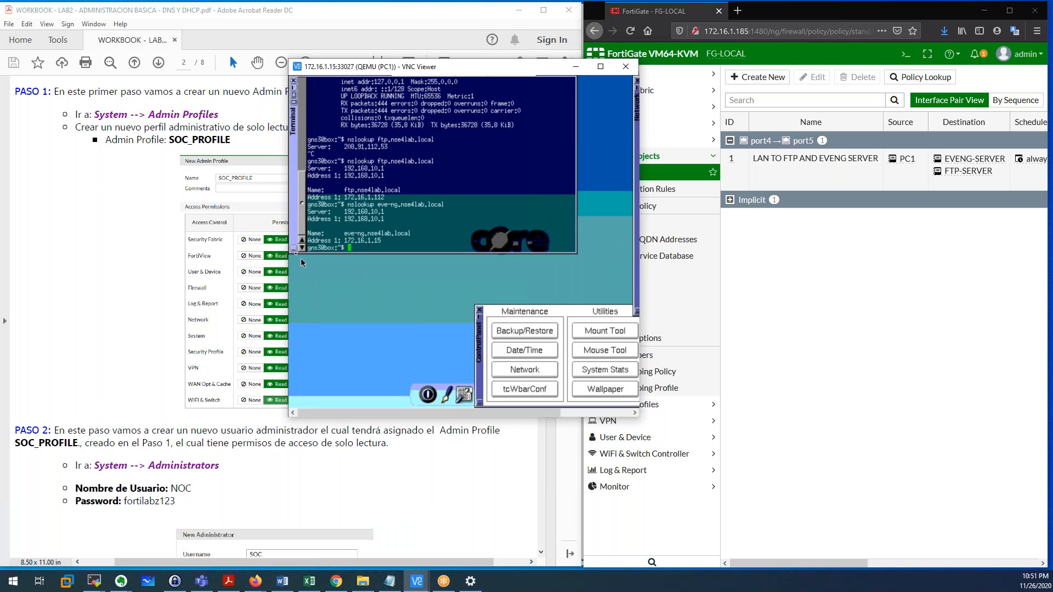
Reload ftp.nse4lab.local in PC1's Firefox and try eve-ng.nse4lab.local in a second tab.
{"action": "left_click", "coordinate": [294, 95]}
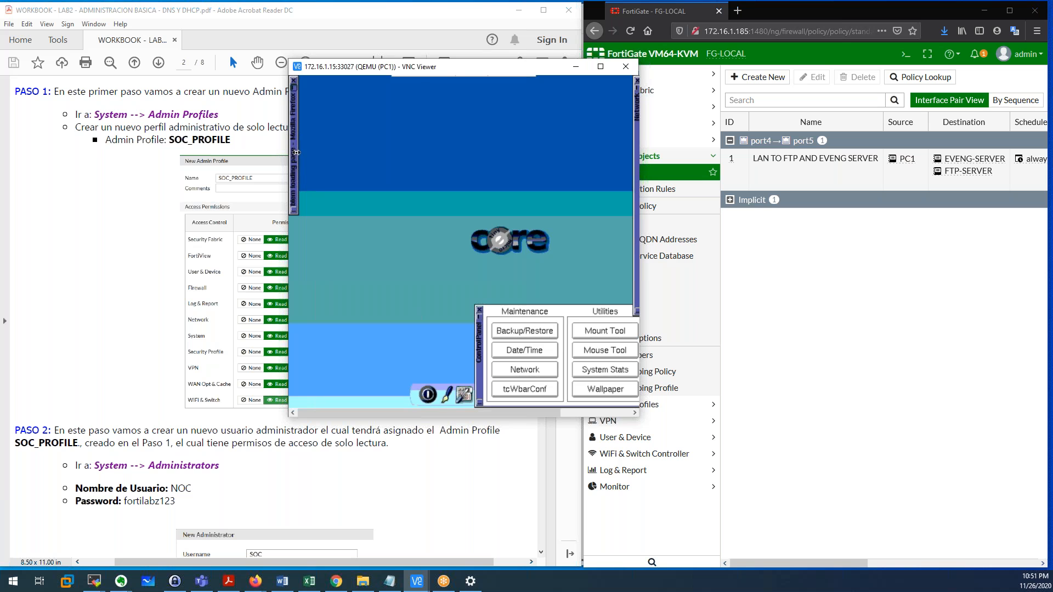
{"action": "left_click", "coordinate": [294, 92]}
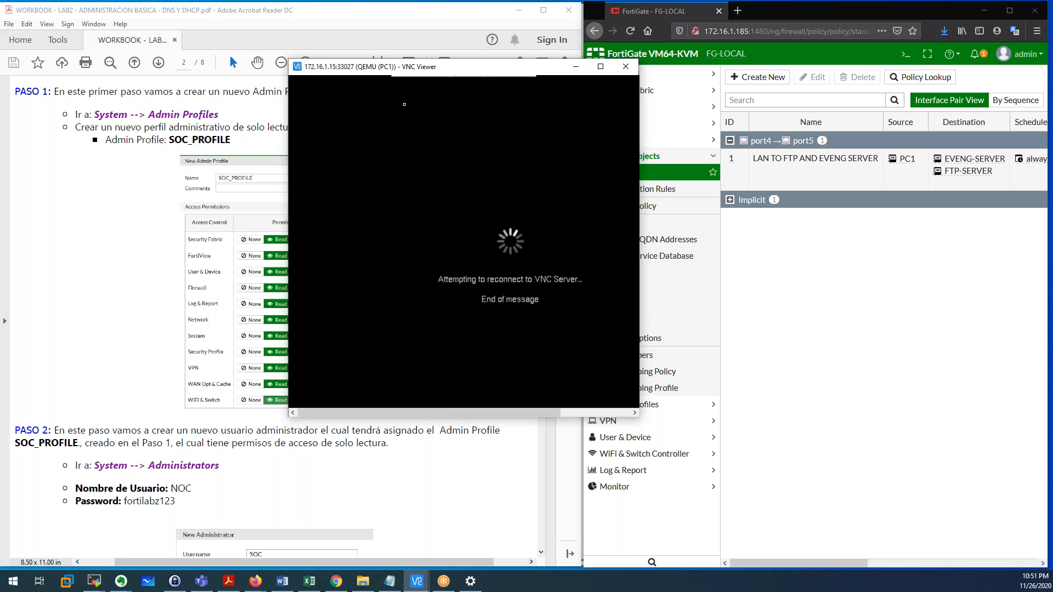
{"action": "key", "text": "Return"}
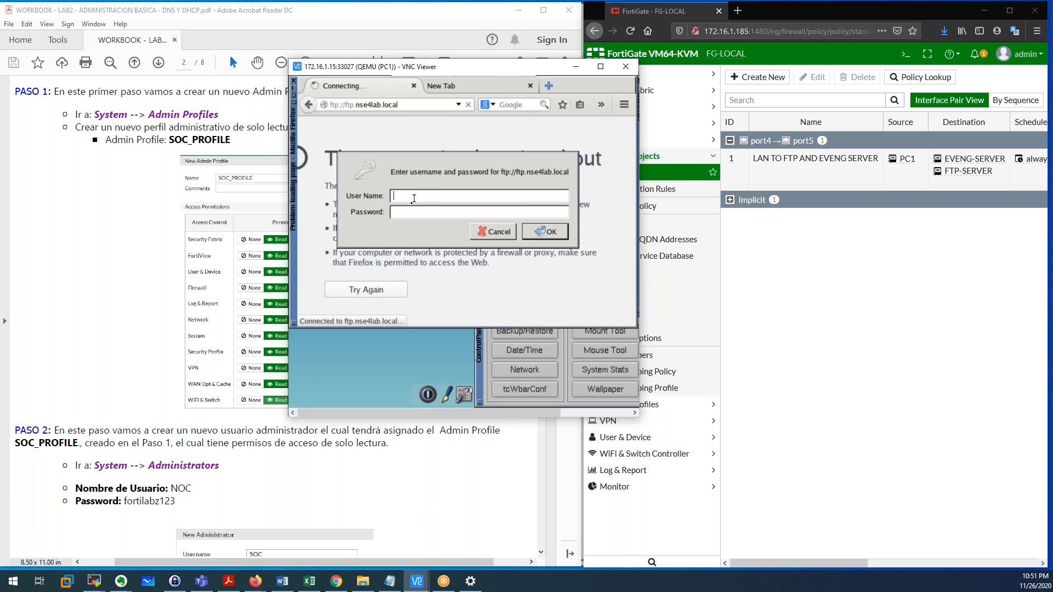
{"action": "left_click_drag", "start_coordinate": [500, 172], "coordinate": [570, 171]}
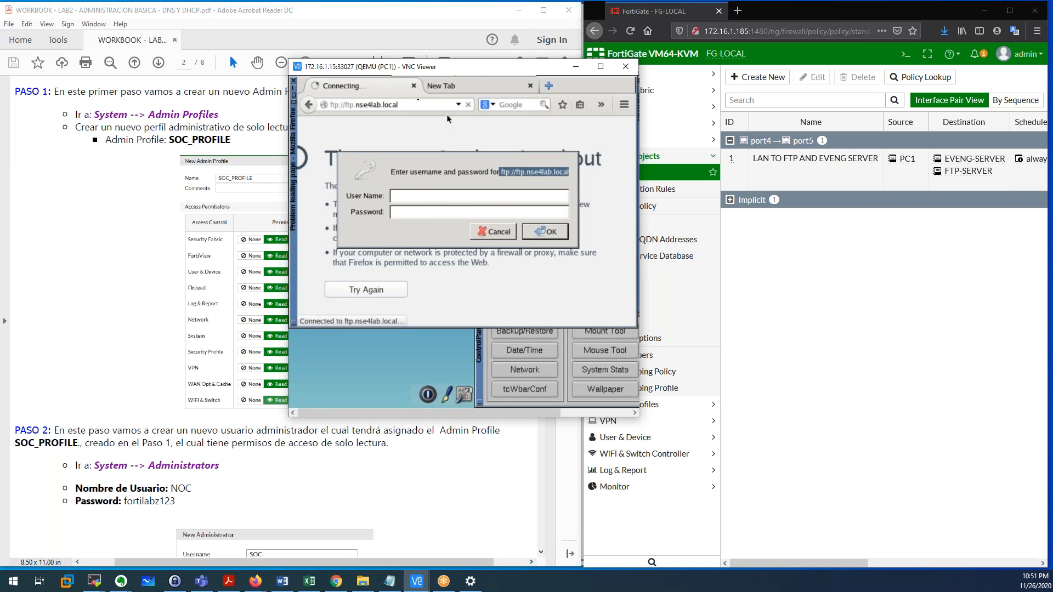
{"action": "left_click", "coordinate": [446, 86]}
{"action": "left_click", "coordinate": [412, 103]}
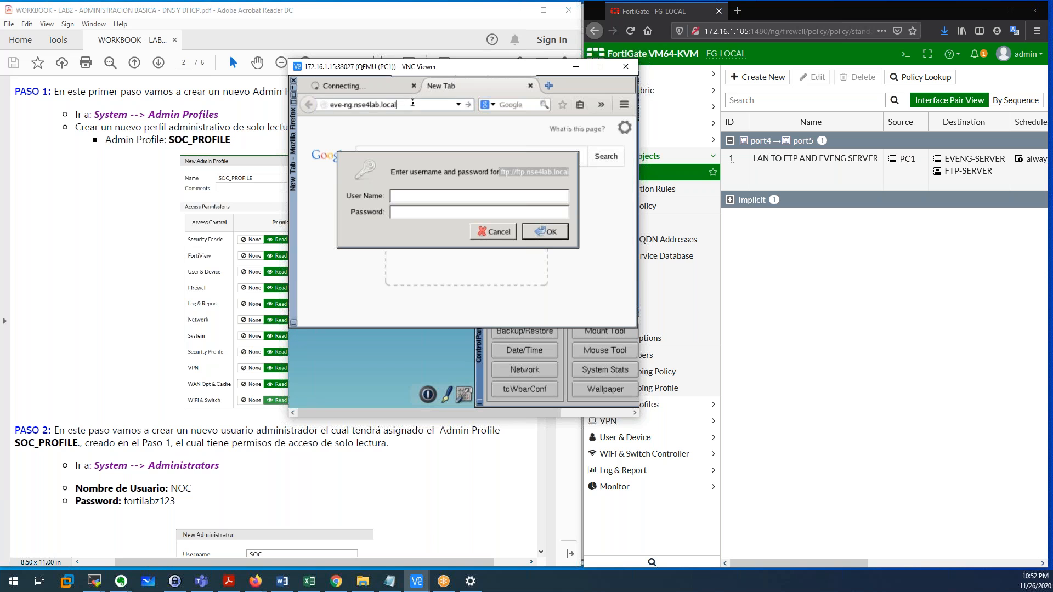
{"action": "key", "text": "Return"}
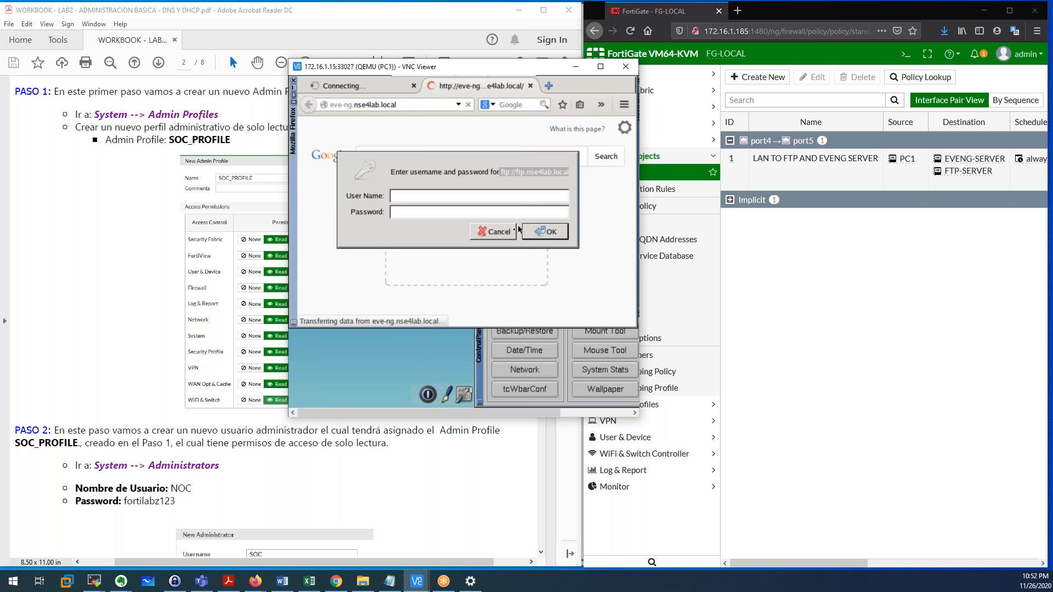
{"action": "left_click", "coordinate": [502, 234]}
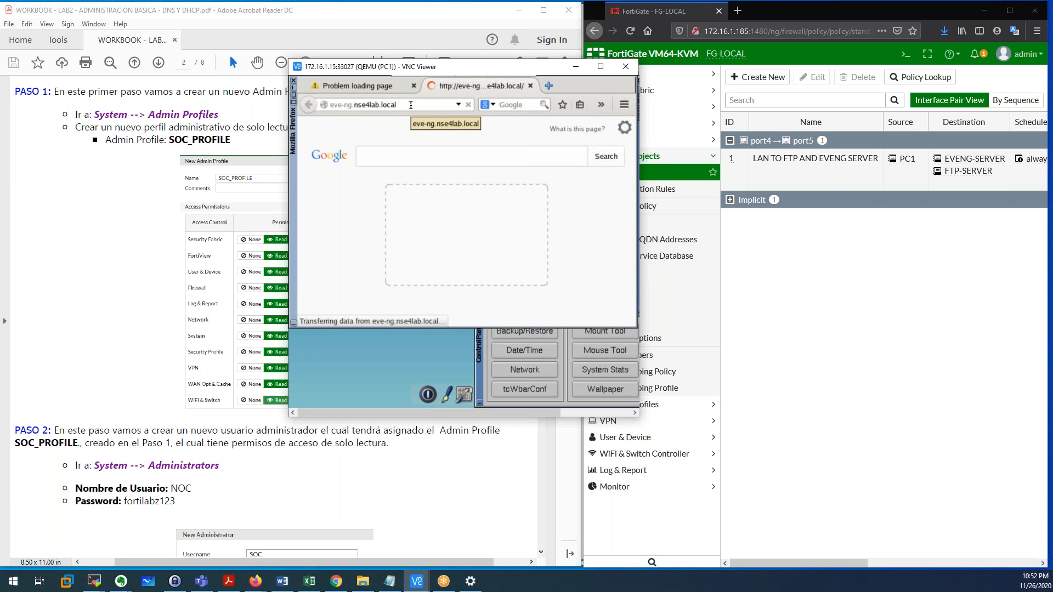
Shrink PC1's browser, compare with the FortiGate policy page, then close the eve-ng tab.
{"action": "mouse_move", "coordinate": [979, 163]}
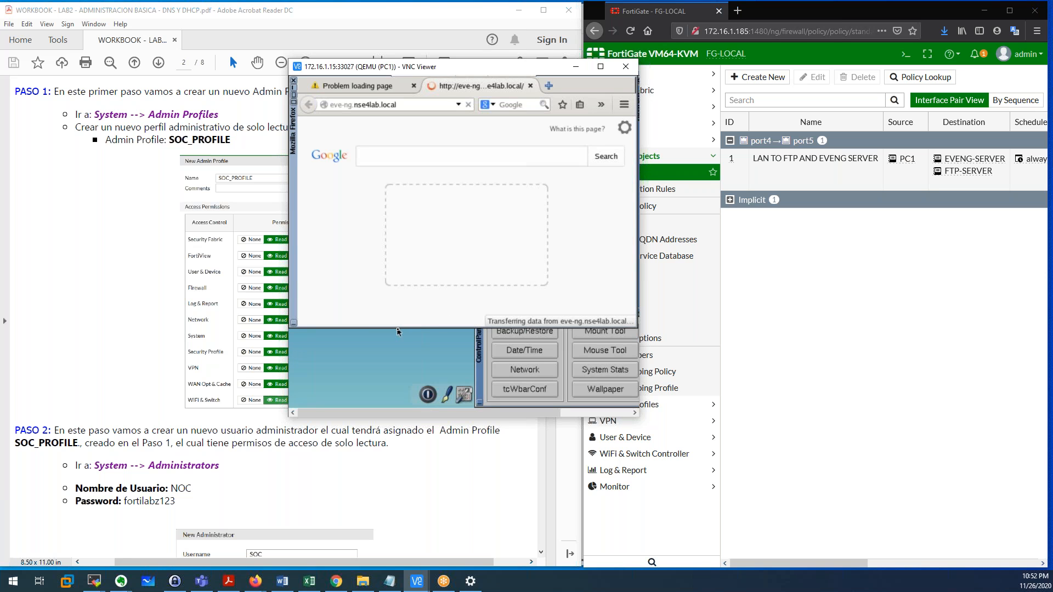
{"action": "left_click_drag", "start_coordinate": [398, 330], "coordinate": [404, 295]}
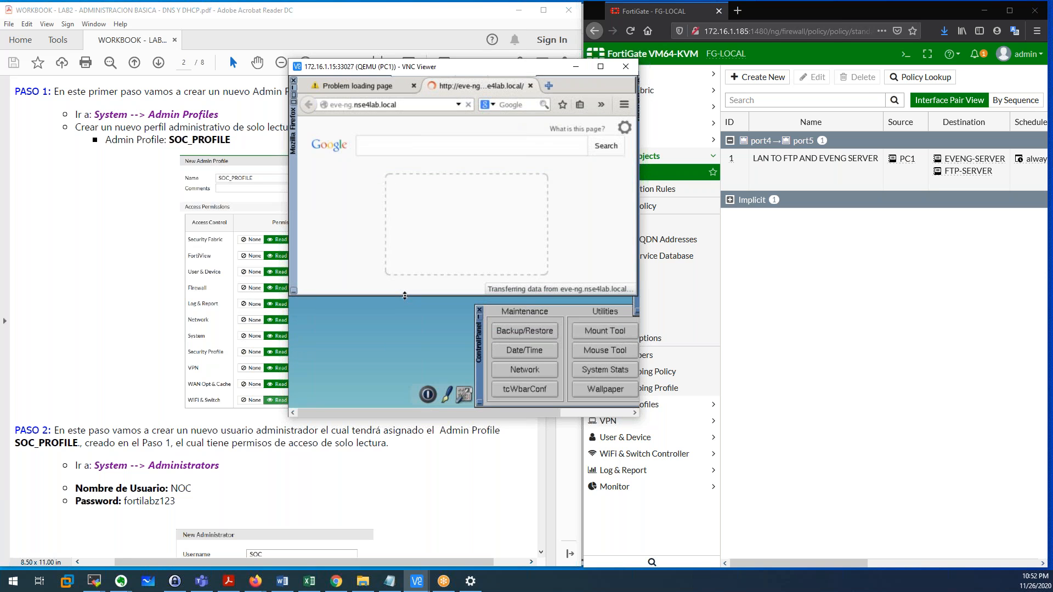
{"action": "left_click", "coordinate": [402, 106]}
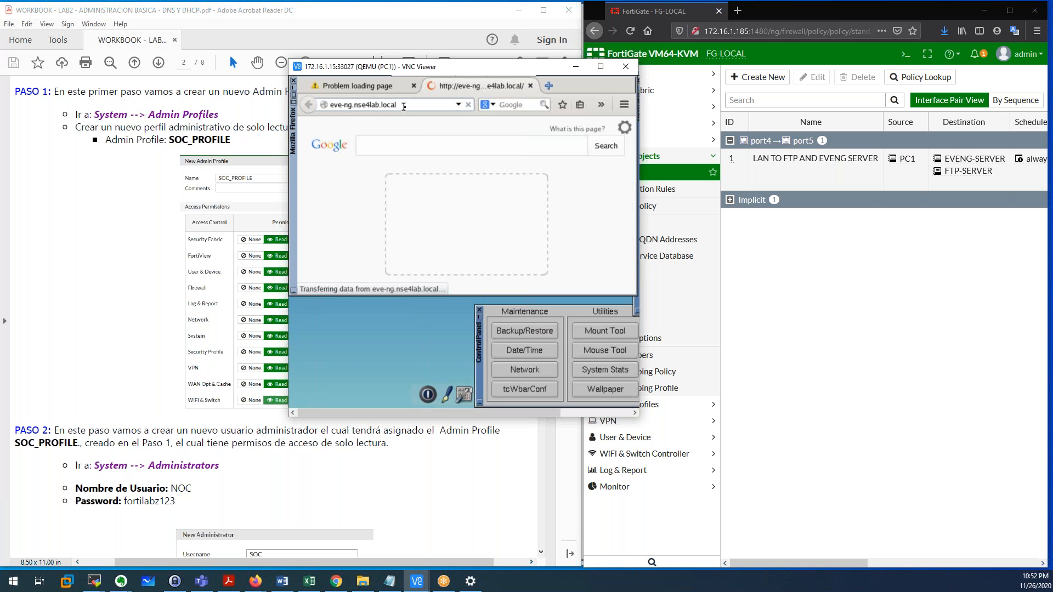
{"action": "left_click", "coordinate": [814, 256]}
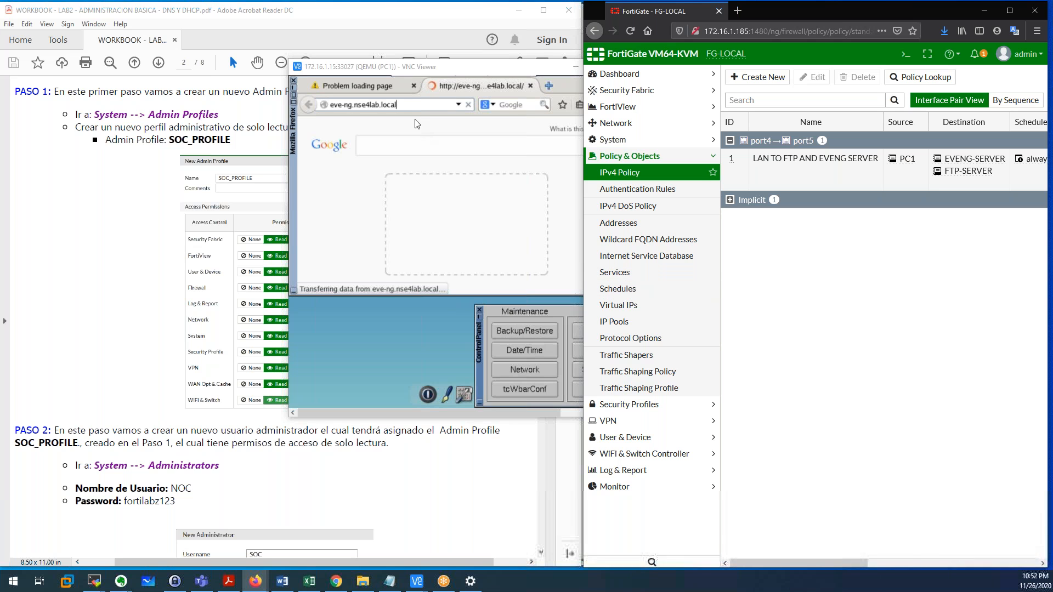
{"action": "mouse_move", "coordinate": [963, 164]}
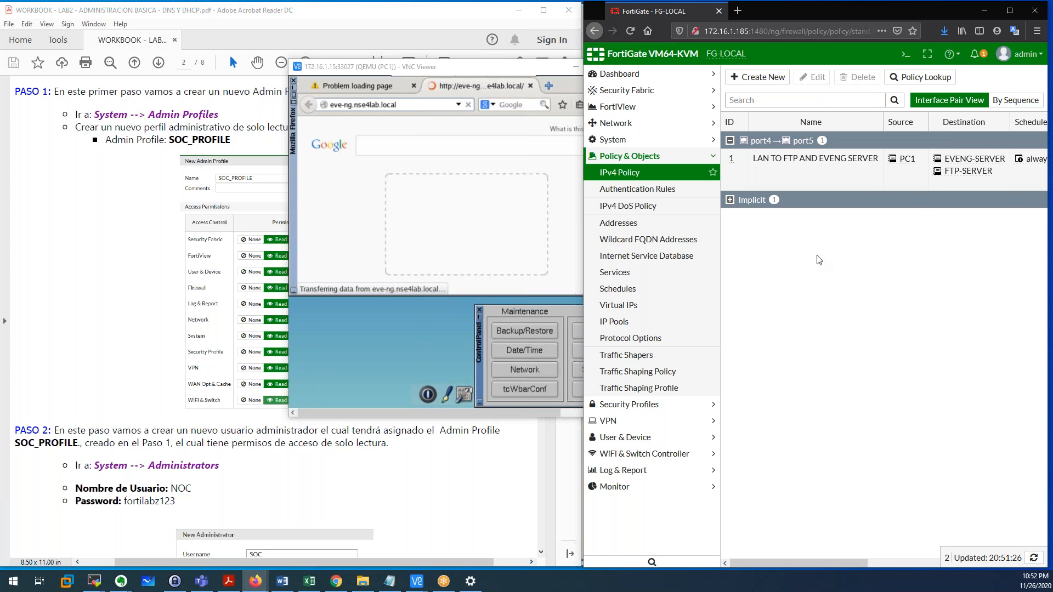
{"action": "left_click", "coordinate": [530, 86]}
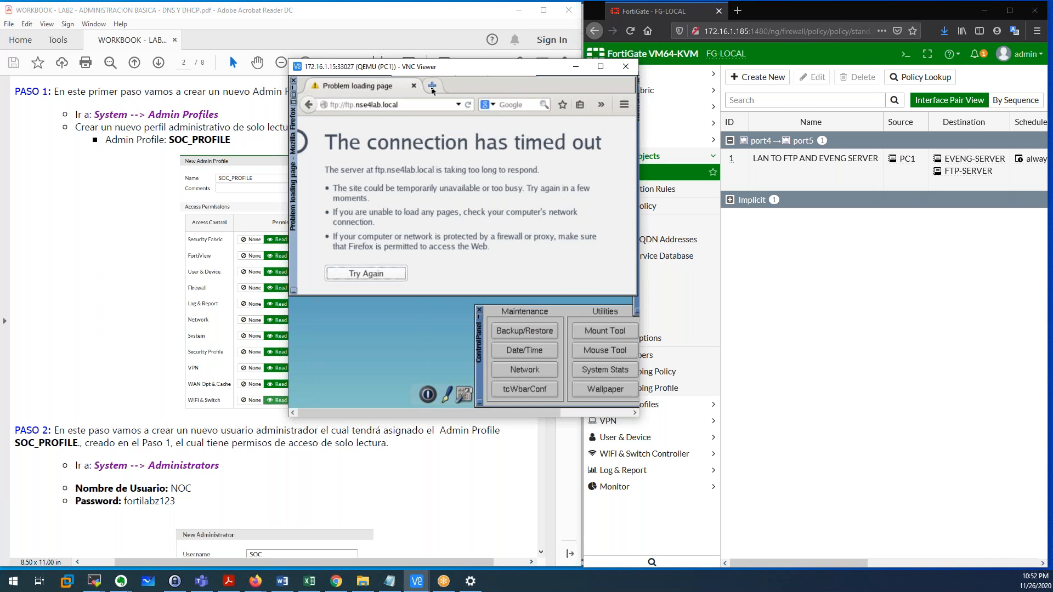
Load 172.16.1.15 in a new Firefox tab on PC1.
{"action": "left_click", "coordinate": [433, 85]}
{"action": "type", "text": "172.16.1.15"}
{"action": "key", "text": "Return"}
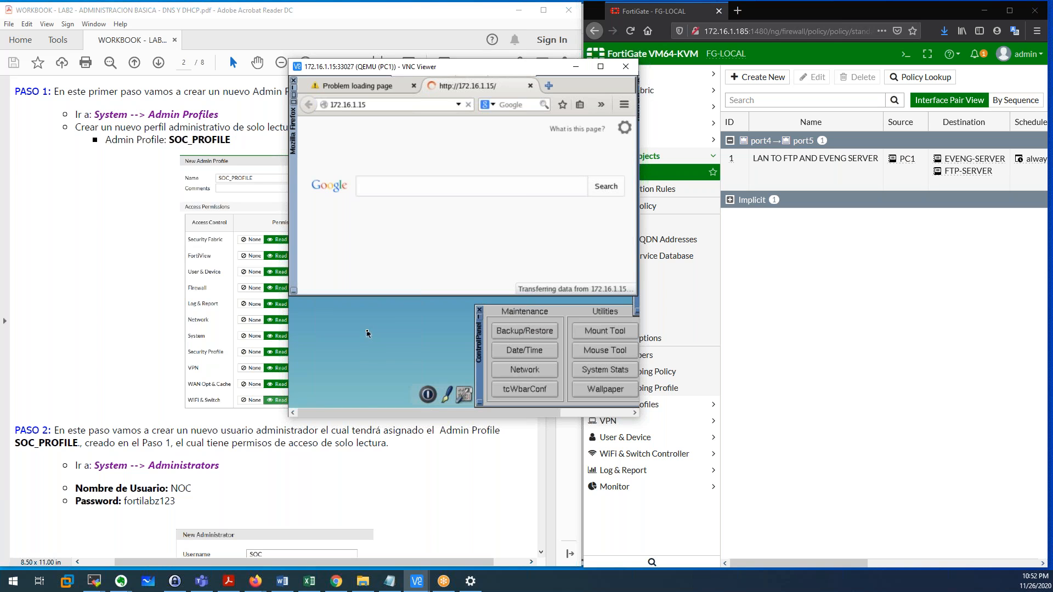
Launch a terminal from PC1's desktop menu, hide it, and minimize Firefox.
{"action": "right_click", "coordinate": [367, 333]}
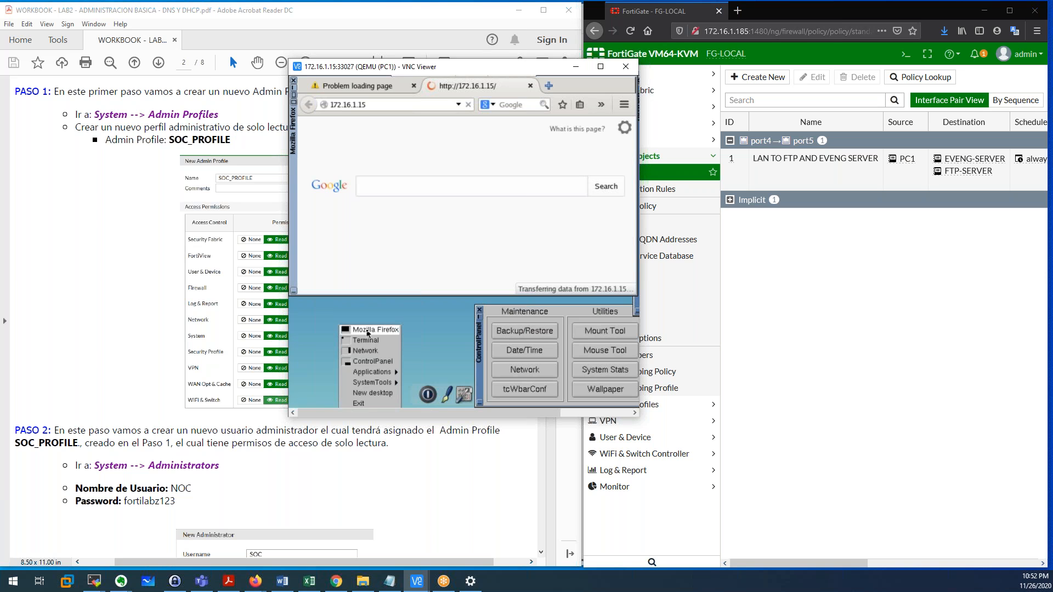
{"action": "left_click", "coordinate": [368, 340]}
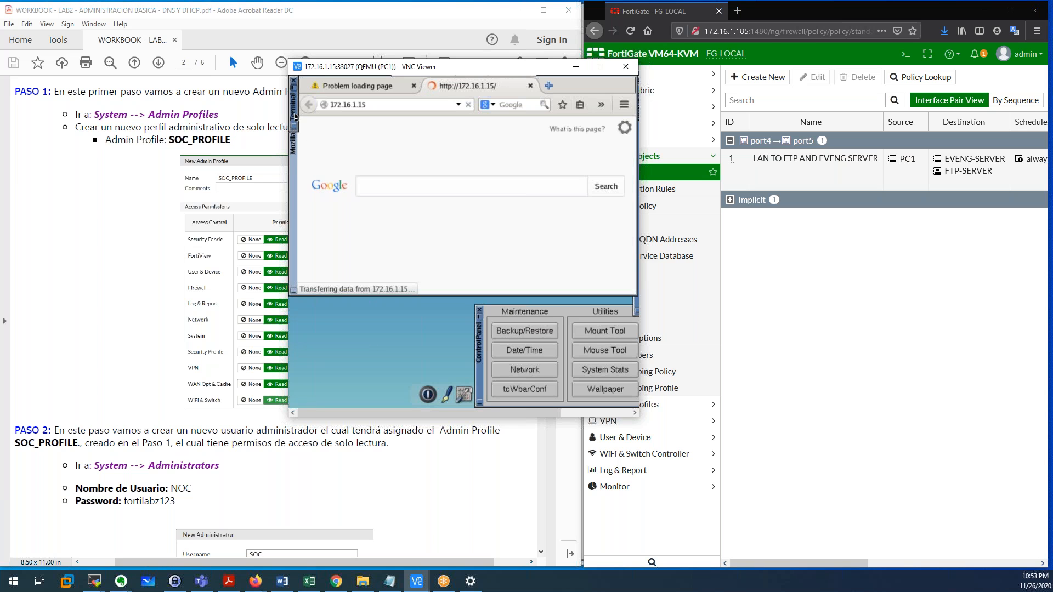
{"action": "left_click", "coordinate": [296, 127]}
{"action": "left_click", "coordinate": [296, 93]}
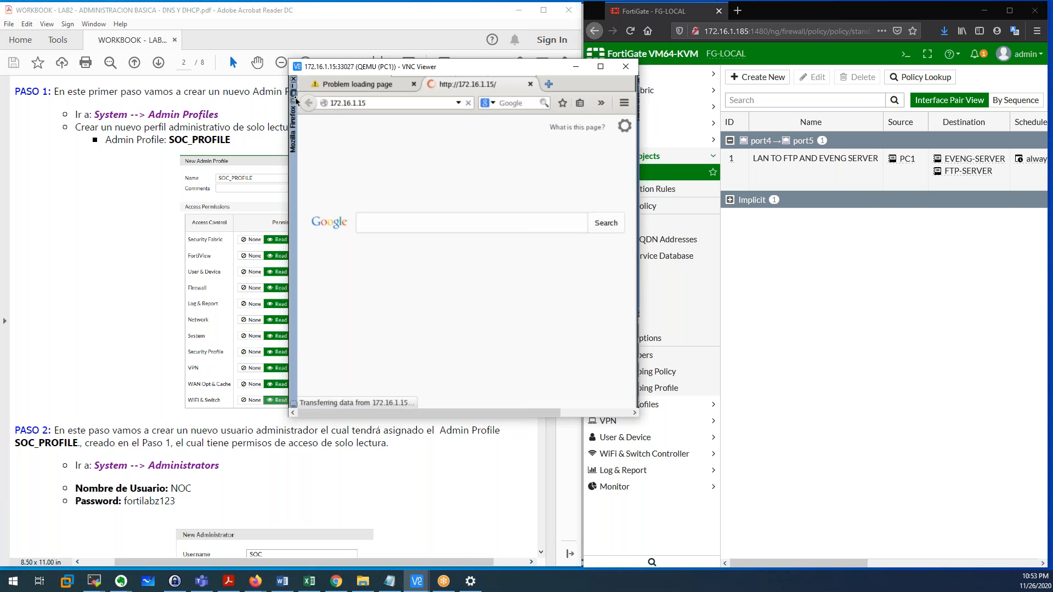
{"action": "left_click", "coordinate": [294, 94]}
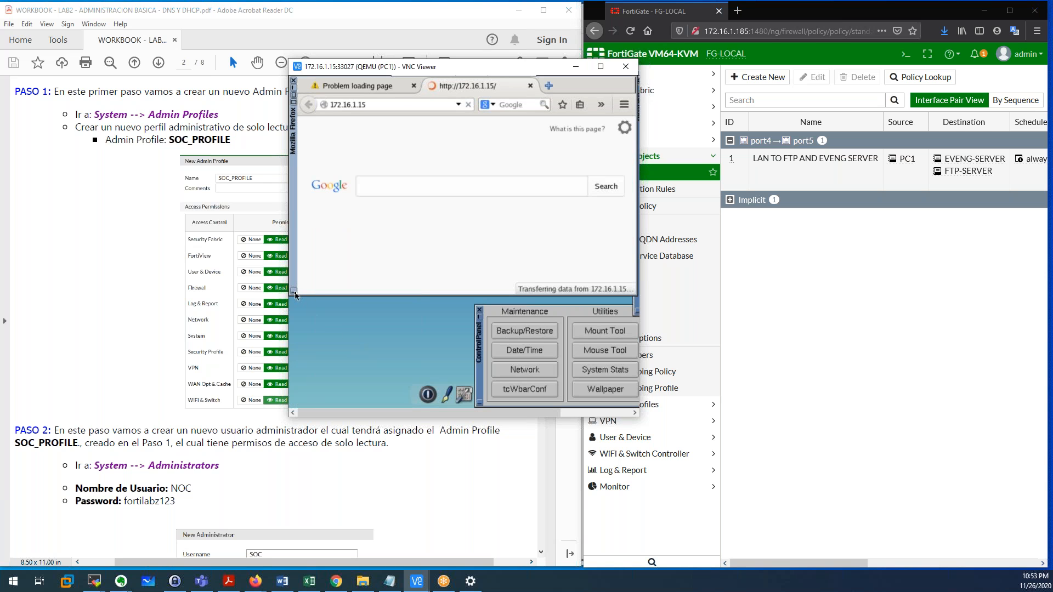
{"action": "left_click", "coordinate": [294, 291]}
Launch a terminal on PC1 from the desktop menu and expand it.
{"action": "right_click", "coordinate": [371, 205]}
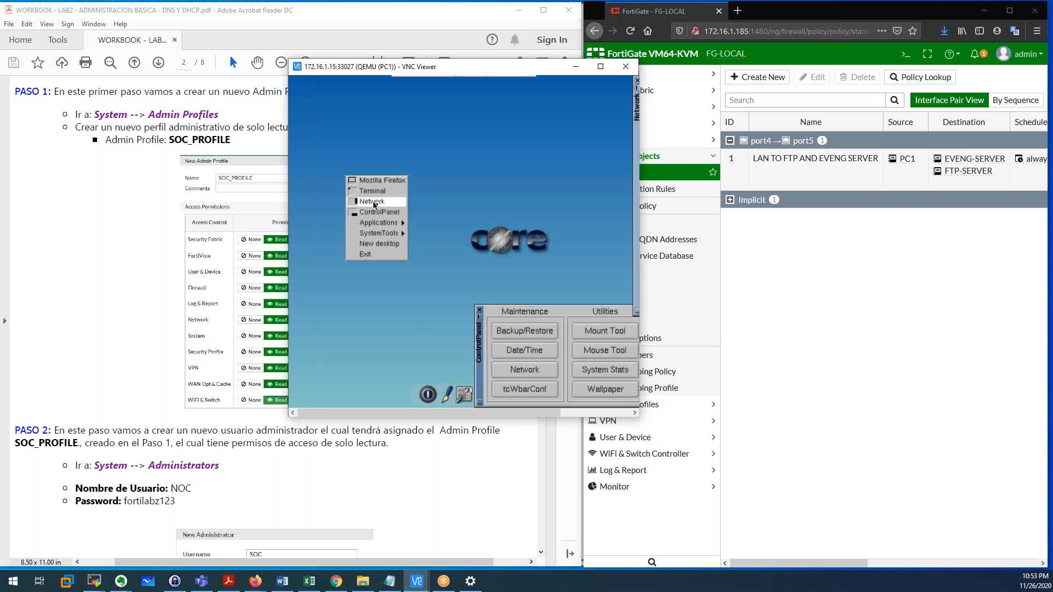
{"action": "left_click", "coordinate": [386, 196]}
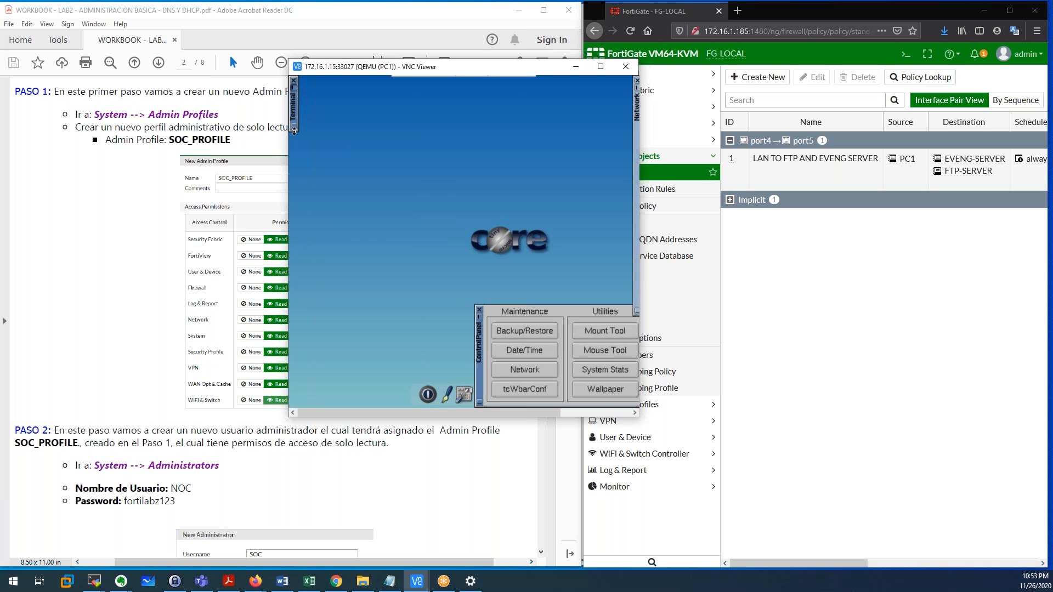
{"action": "left_click", "coordinate": [295, 129]}
{"action": "right_click", "coordinate": [363, 144]}
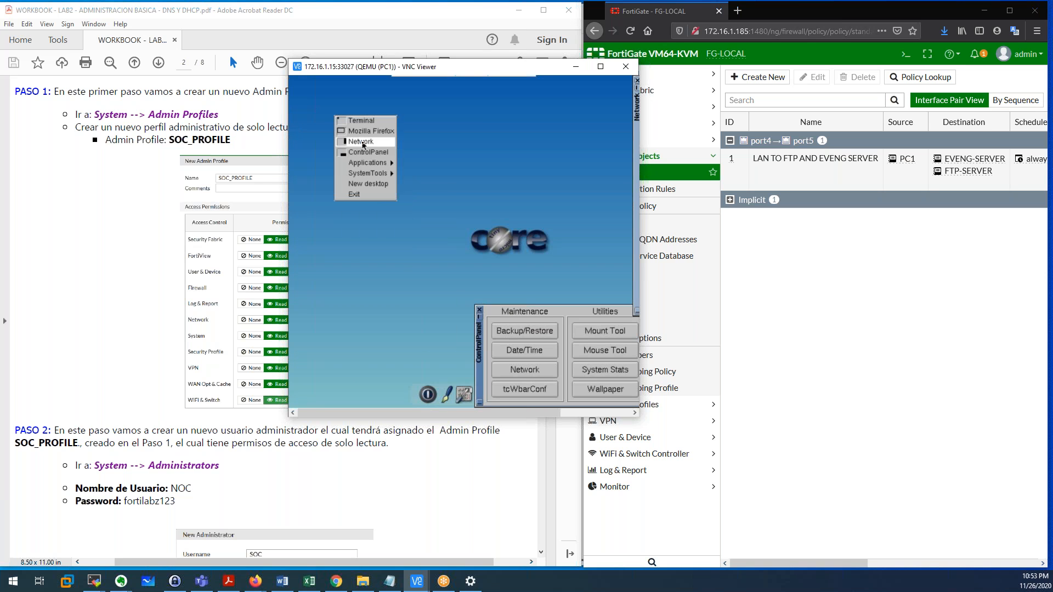
{"action": "left_click", "coordinate": [365, 121]}
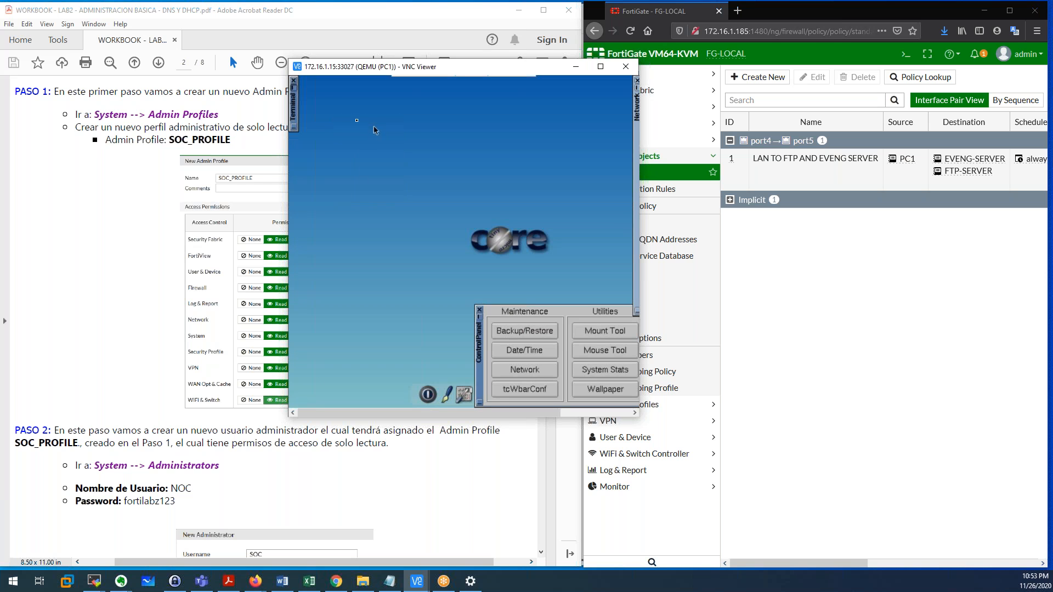
{"action": "left_click", "coordinate": [297, 91]}
Ping 172.16.1.15 from PC1's terminal, getting 3 of 3 replies with 0% loss.
{"action": "left_click", "coordinate": [422, 160]}
{"action": "key", "text": "Return"}
{"action": "key", "text": "Return"}
{"action": "key", "text": "Return"}
{"action": "key", "text": "Return"}
{"action": "type", "text": "P"}
{"action": "type", "text": "ping 172"}
{"action": "type", "text": ".16.1"}
{"action": "type", "text": ".1"}
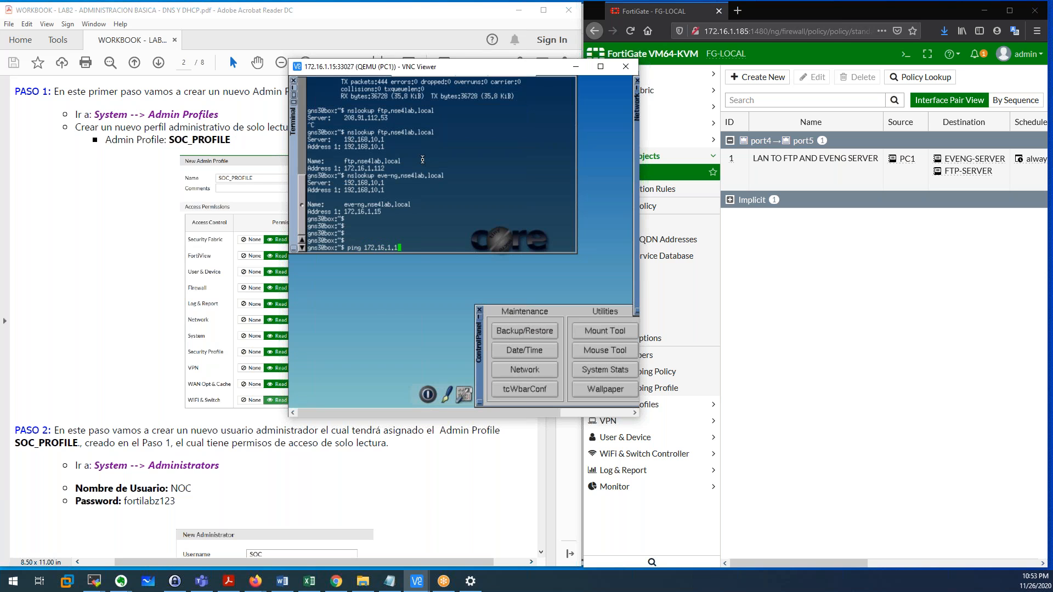
{"action": "type", "text": "5"}
{"action": "key", "text": "Return"}
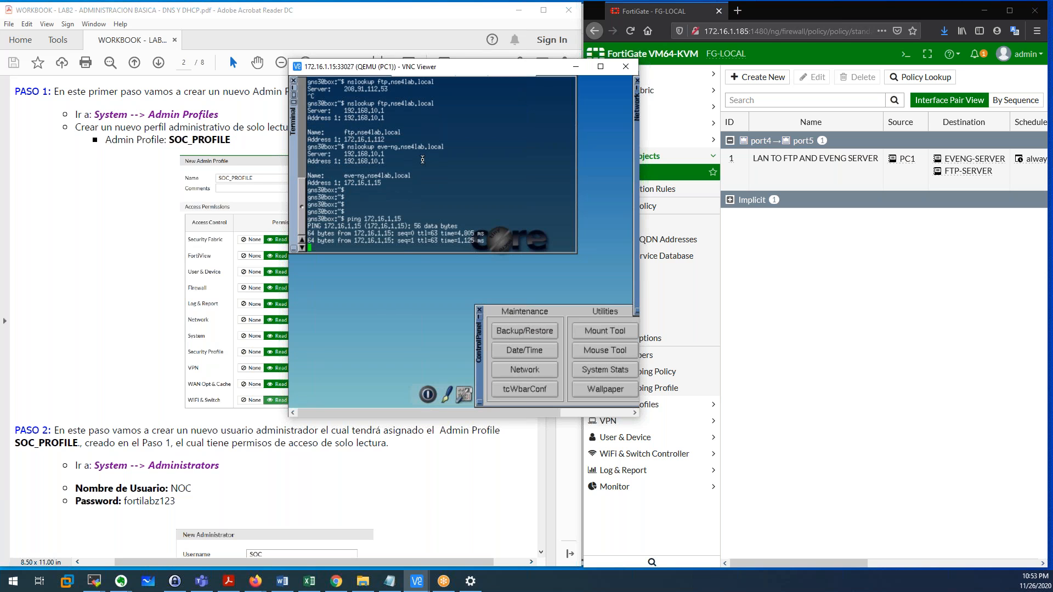
{"action": "key", "text": "ctrl+c"}
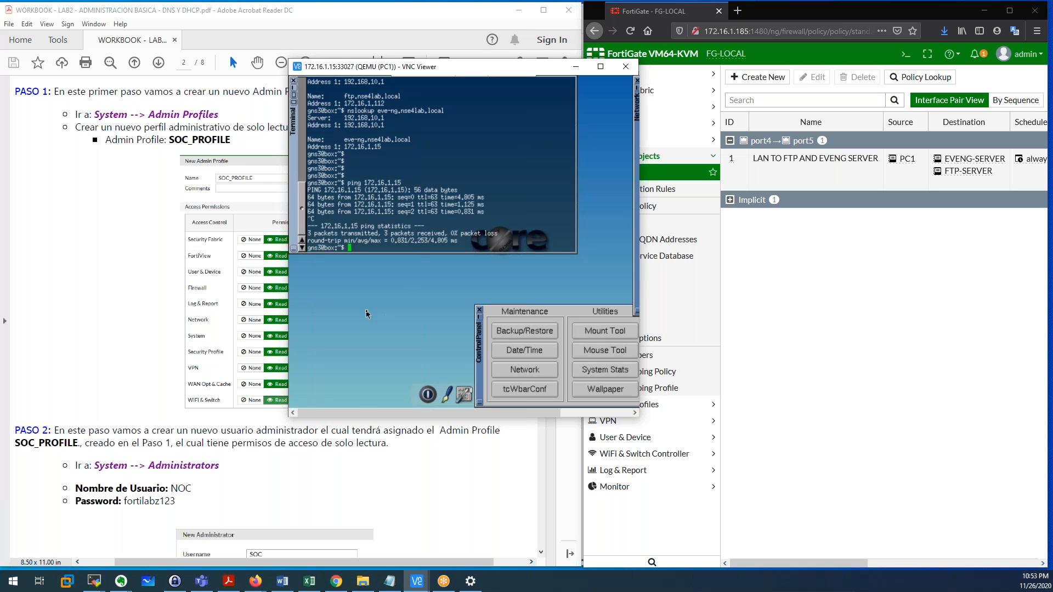
{"action": "right_click", "coordinate": [359, 305]}
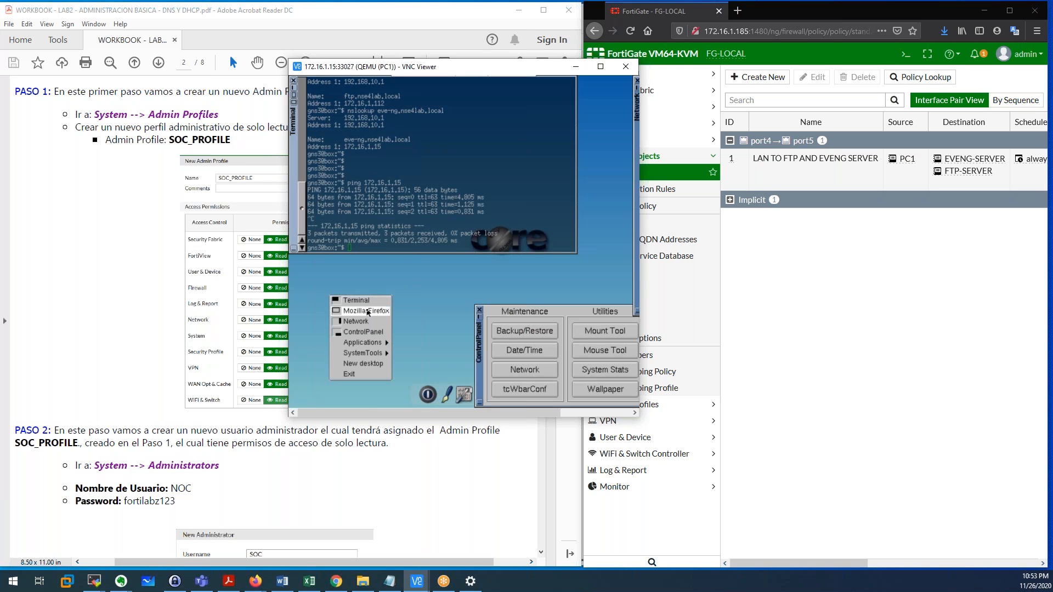
Launch Firefox on PC1 and place the caret in the 172.16.1.15 address.
{"action": "left_click", "coordinate": [365, 310]}
{"action": "left_click", "coordinate": [383, 105]}
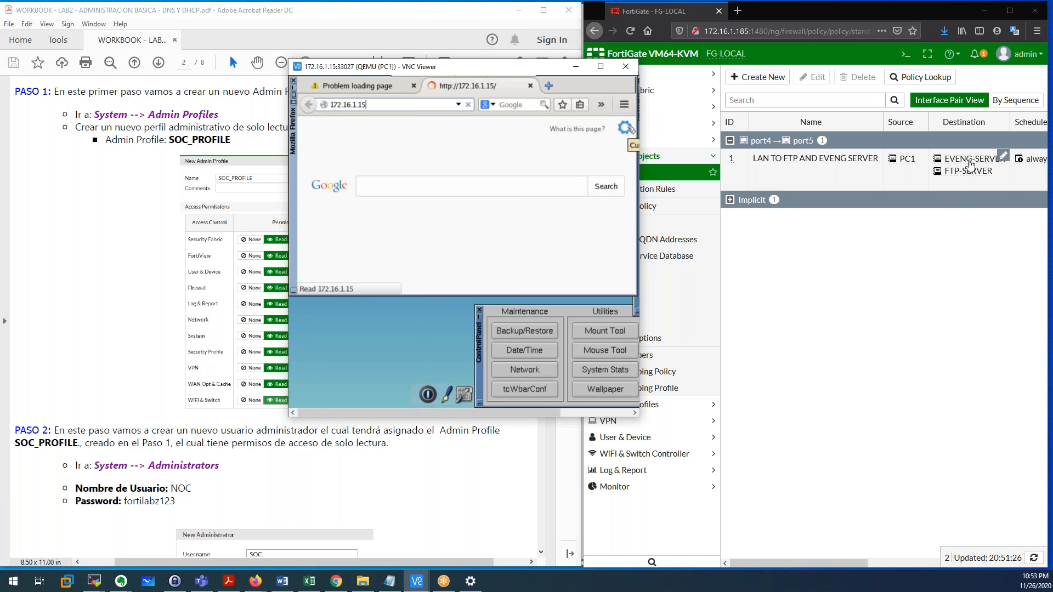
{"action": "scroll", "coordinate": [929, 228], "scroll_direction": "right", "scroll_amount": 3}
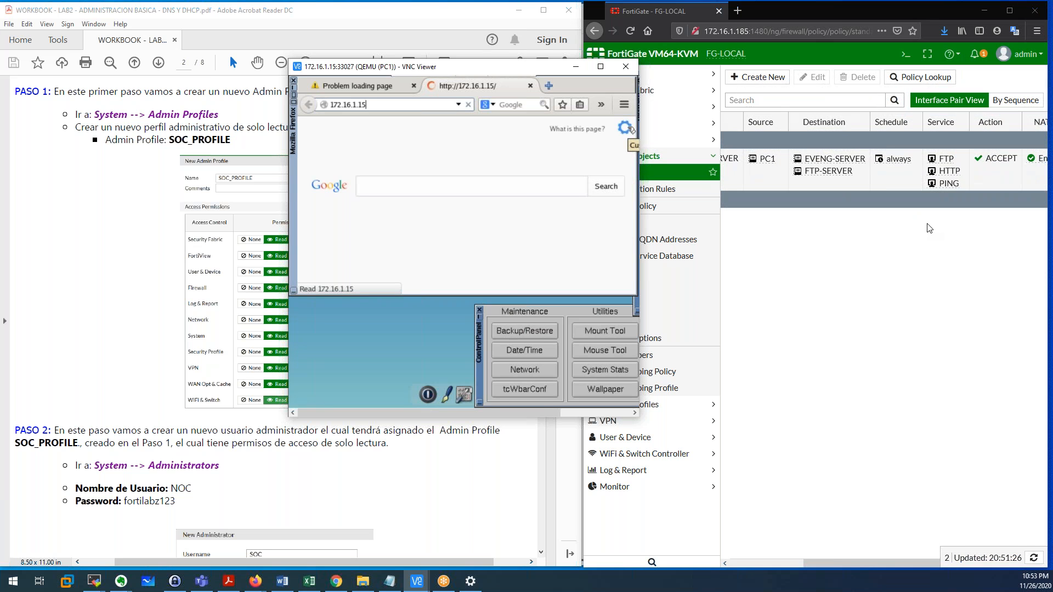
{"action": "scroll", "coordinate": [929, 228], "scroll_direction": "right", "scroll_amount": 2}
{"action": "mouse_move", "coordinate": [865, 175]}
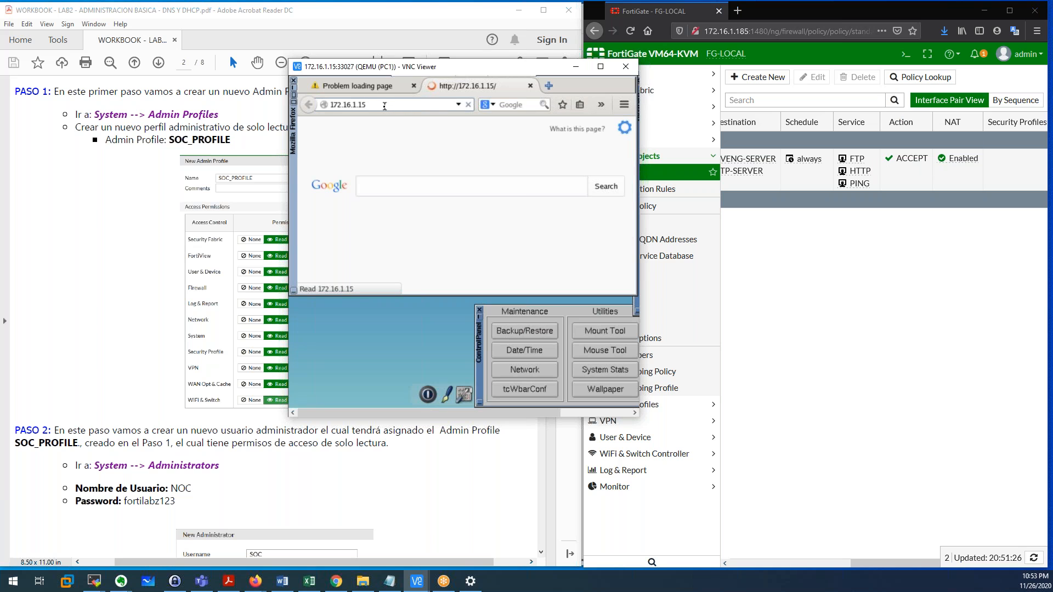
Retype the address as 172.16.1.15 on port 80 and load the page.
{"action": "key", "text": "BackSpace"}
{"action": "type", "text": "5"}
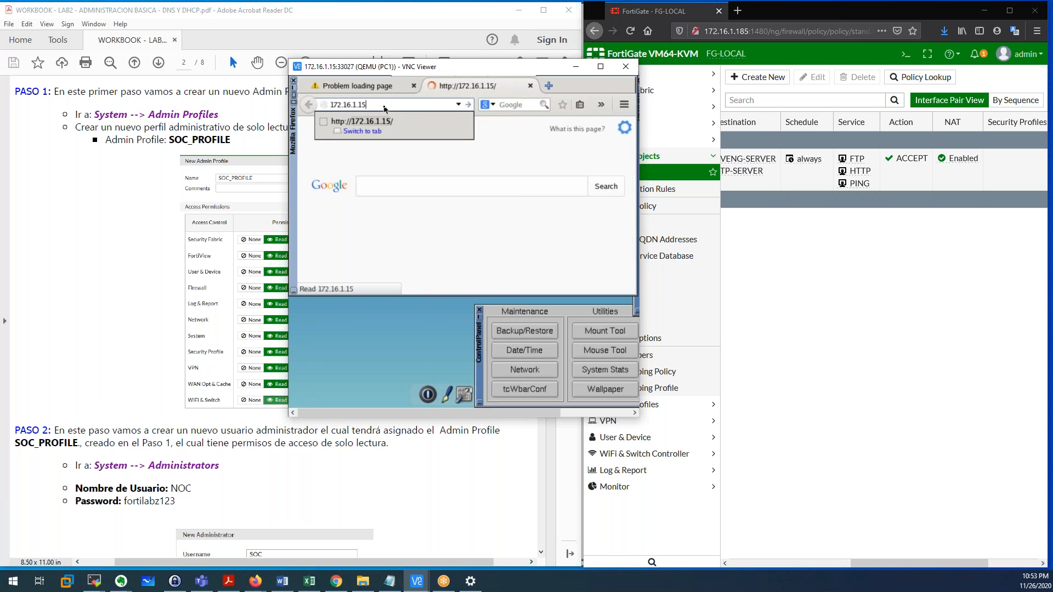
{"action": "key", "text": "Left"}
{"action": "key", "text": "Left"}
{"action": "key", "text": "Left"}
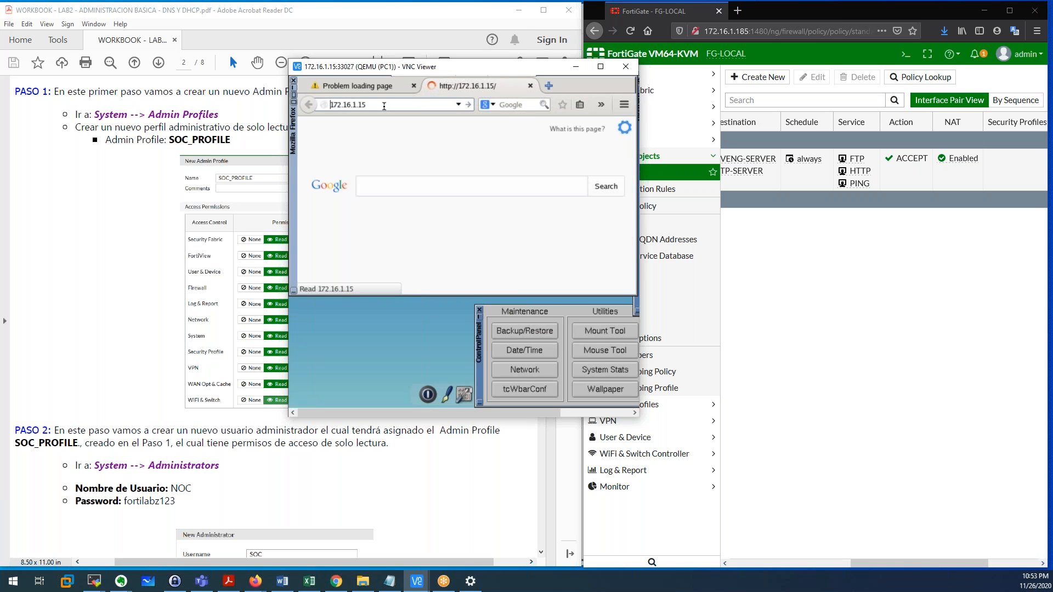
{"action": "type", "text": "http:"}
{"action": "key", "text": "BackSpace"}
{"action": "key", "text": "BackSpace"}
{"action": "key", "text": "BackSpace"}
{"action": "key", "text": "BackSpace"}
{"action": "key", "text": "BackSpace"}
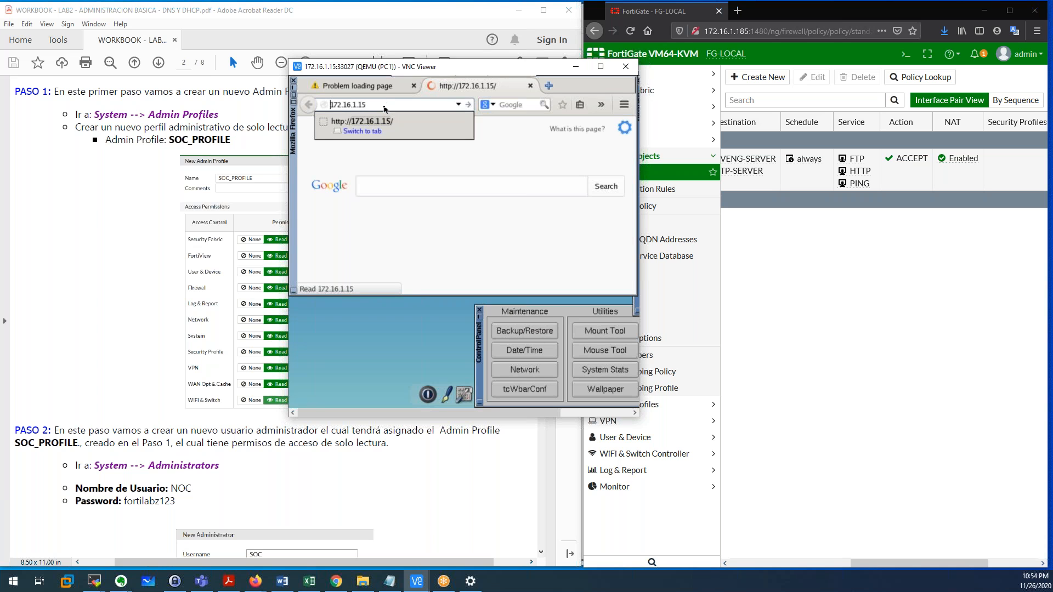
{"action": "key", "text": "Return"}
{"action": "type", "text": ":80"}
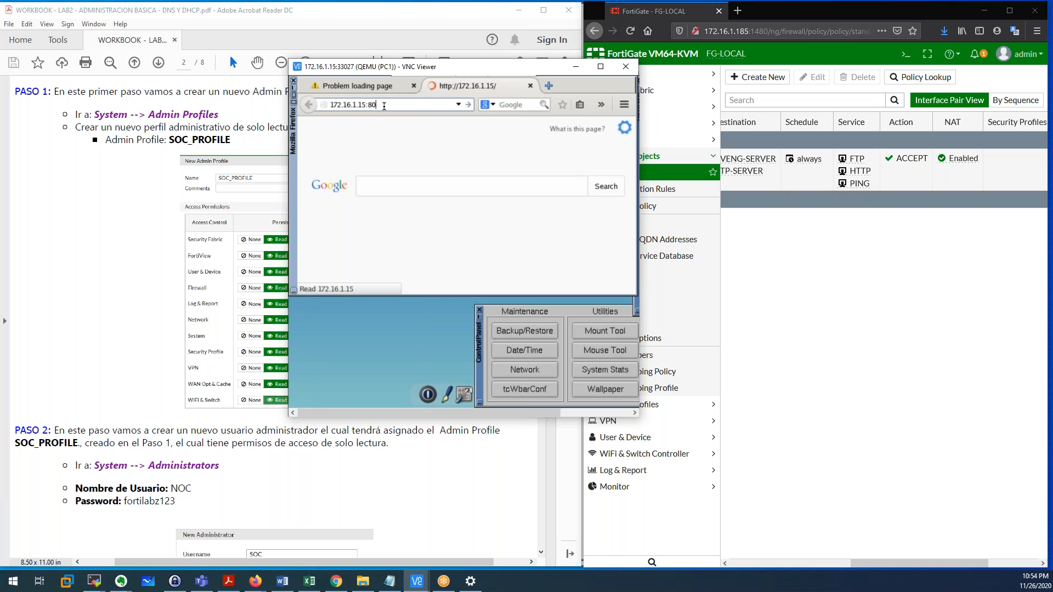
{"action": "key", "text": "Return"}
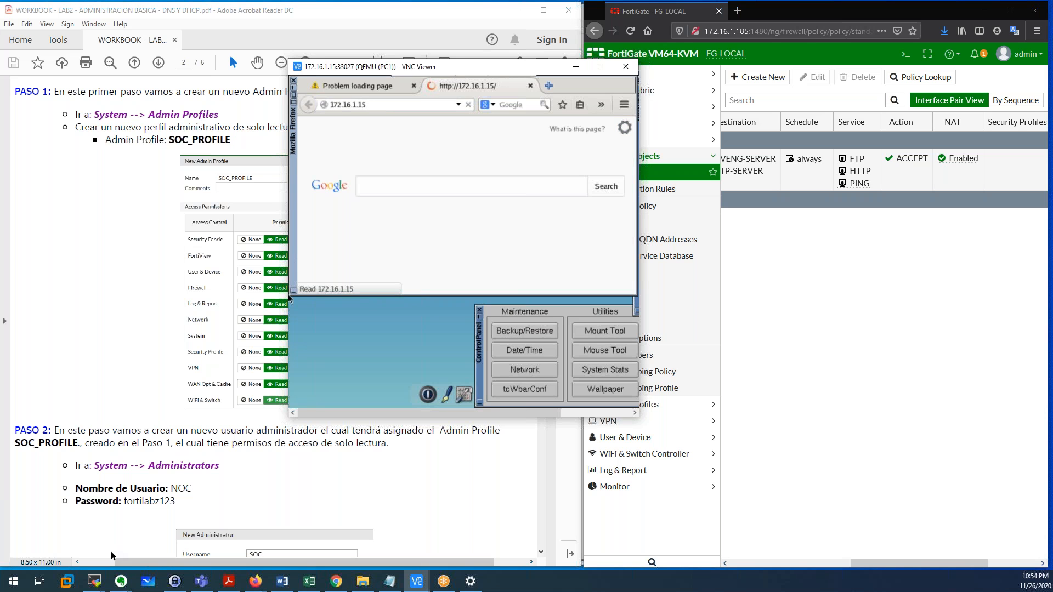
Log back into FG-LOCAL as admin and start typing a sniffer command for host 172.16.1.15.
{"action": "mouse_move", "coordinate": [95, 582]}
{"action": "left_click", "coordinate": [153, 528]}
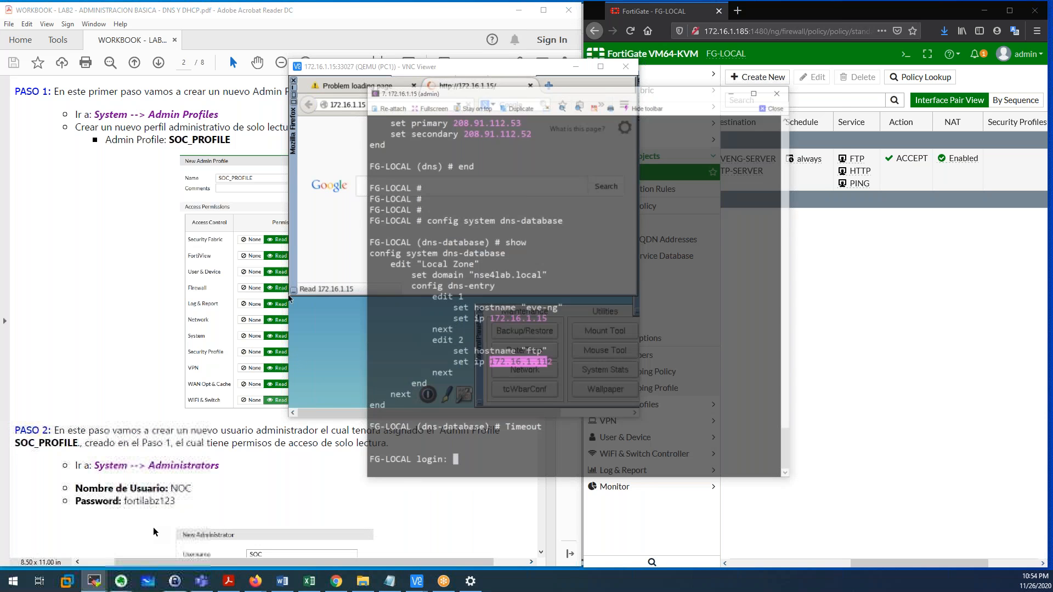
{"action": "left_click_drag", "start_coordinate": [505, 56], "coordinate": [712, 39]}
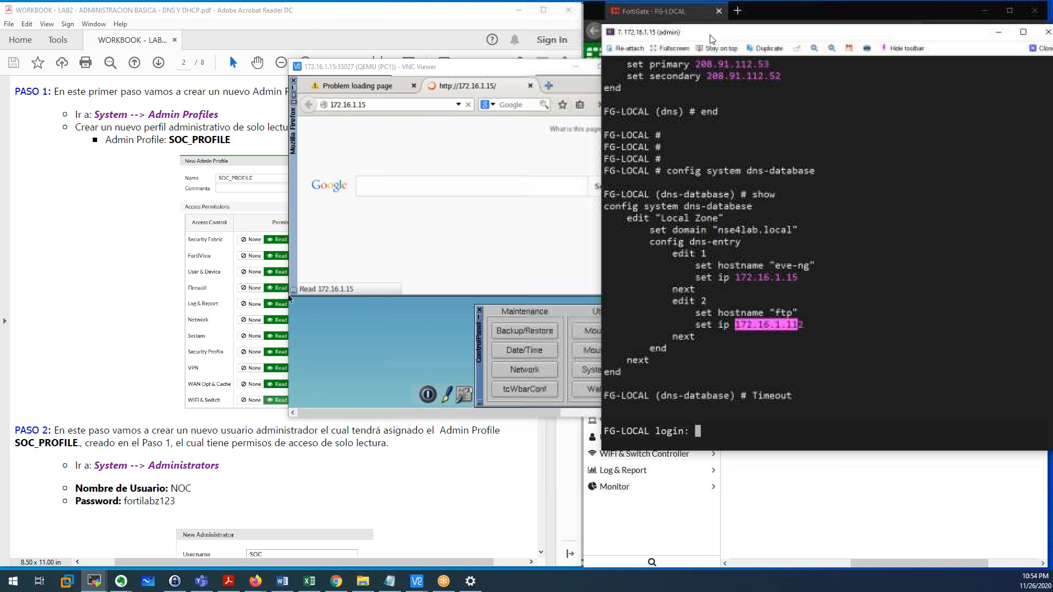
{"action": "type", "text": "admin"}
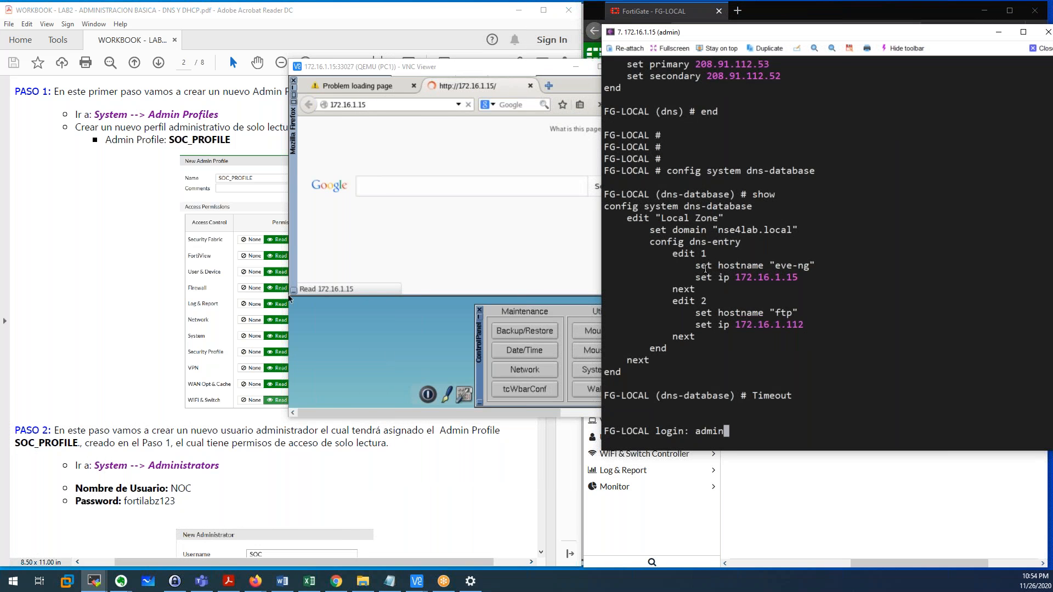
{"action": "key", "text": "Return"}
{"action": "key", "text": "Return"}
{"action": "key", "text": "Return"}
{"action": "key", "text": "Return"}
{"action": "key", "text": "Return"}
{"action": "type", "text": "diagnose sn"}
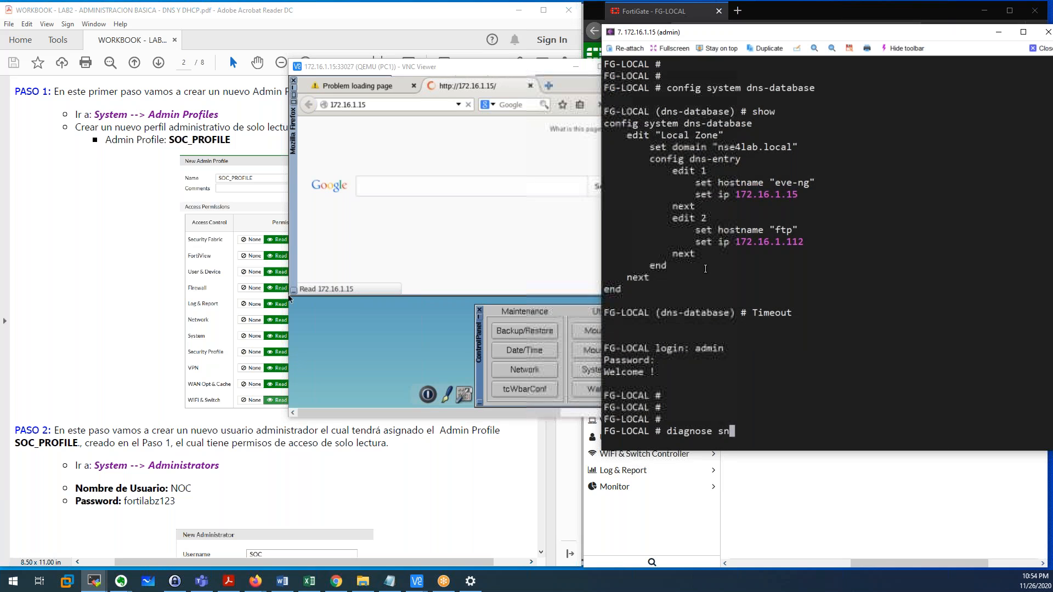
{"action": "type", "text": "iffer packet an"}
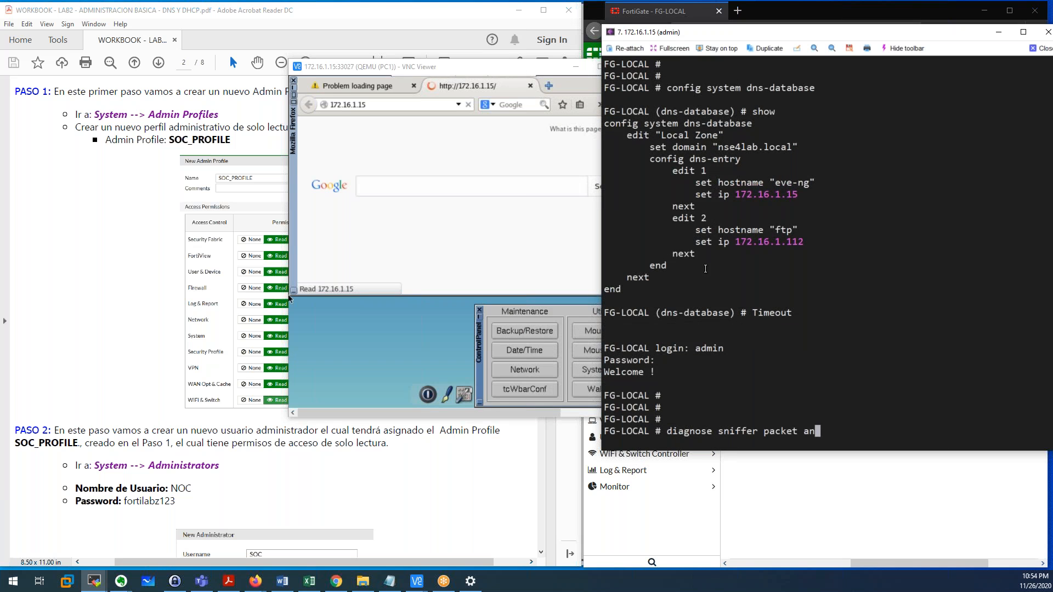
{"action": "type", "text": "y 'host 172"}
{"action": "type", "text": ".16.1.1"}
{"action": "type", "text": "5 and p"}
Run diagnose sniffer packet any 'host 172.16.1.15' 4 on FG-LOCAL.
{"action": "key", "text": "BackSpace"}
{"action": "key", "text": "BackSpace"}
{"action": "key", "text": "BackSpace"}
{"action": "key", "text": "BackSpace"}
{"action": "key", "text": "BackSpace"}
{"action": "key", "text": "BackSpace"}
{"action": "type", "text": "' 4"}
{"action": "key", "text": "Return"}
Load 172.16.1.15 in a fresh Firefox tab on PC1.
{"action": "left_click", "coordinate": [386, 105]}
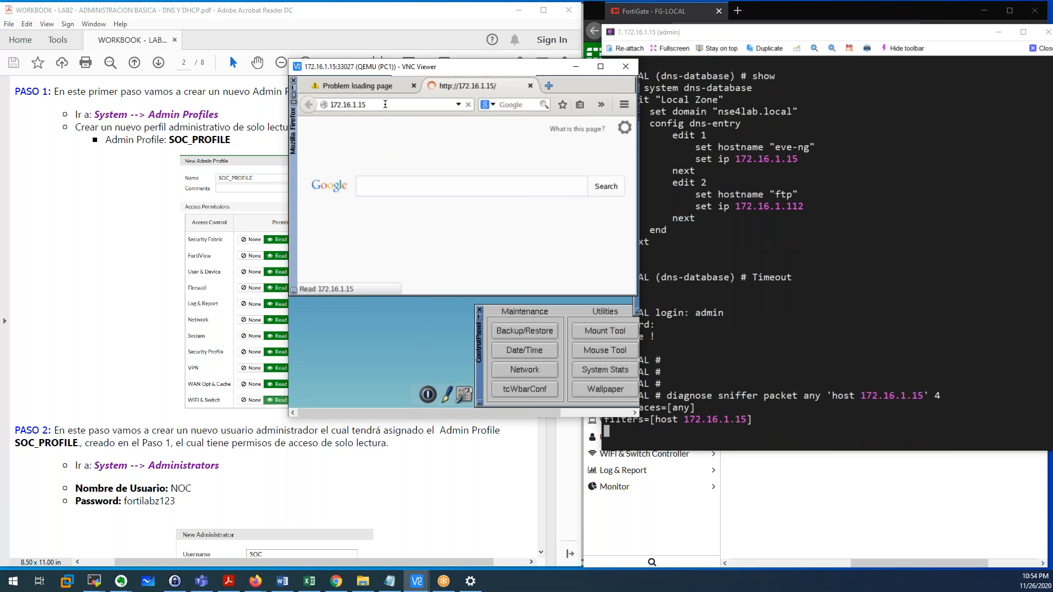
{"action": "left_click_drag", "start_coordinate": [422, 67], "coordinate": [294, 65]}
{"action": "left_click", "coordinate": [181, 104]}
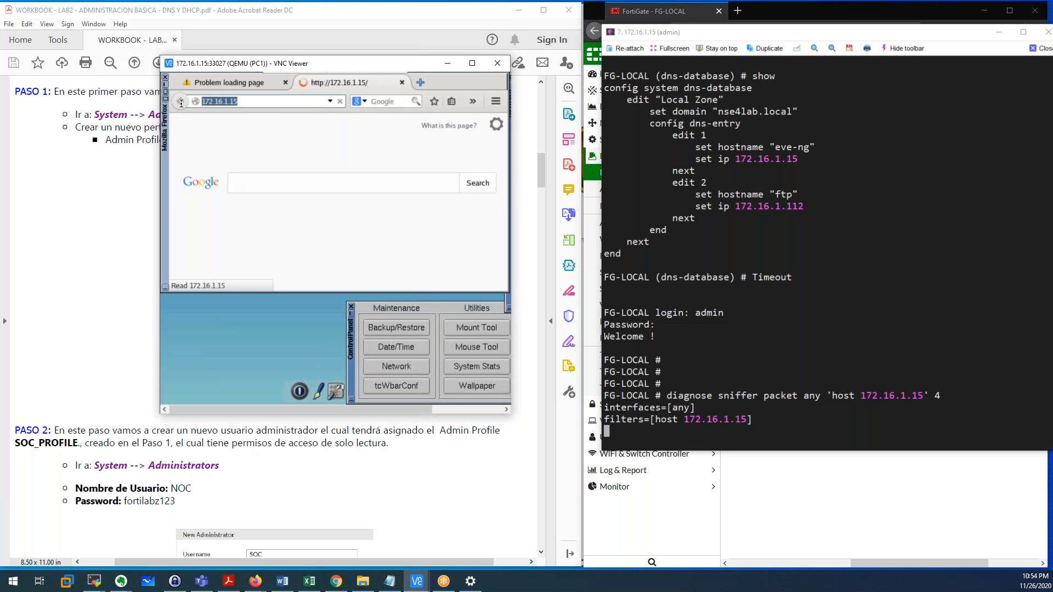
{"action": "type", "text": "172.16.1.15"}
{"action": "key", "text": "Return"}
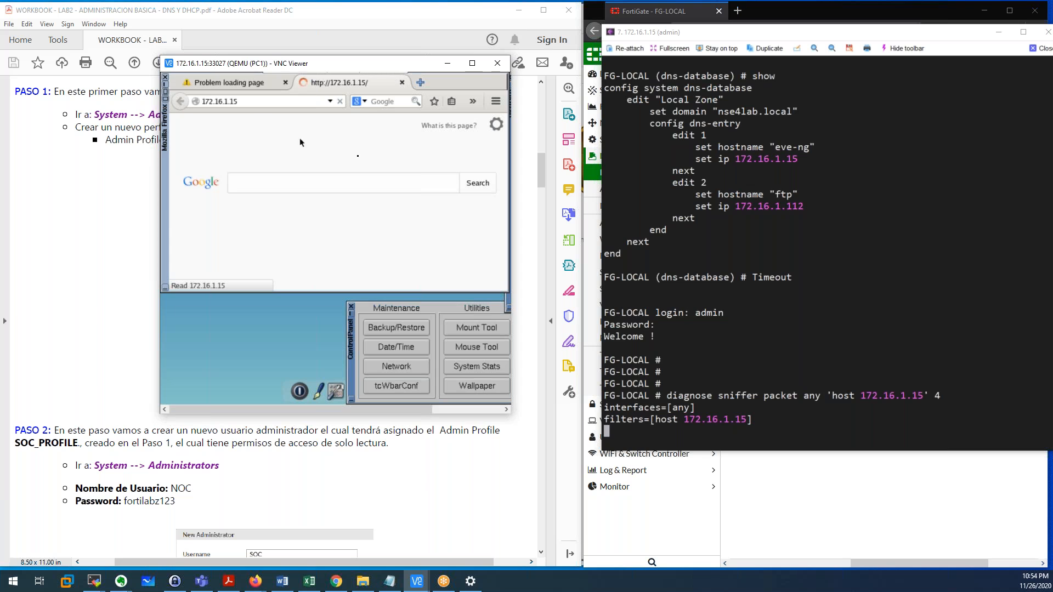
{"action": "left_click", "coordinate": [421, 85]}
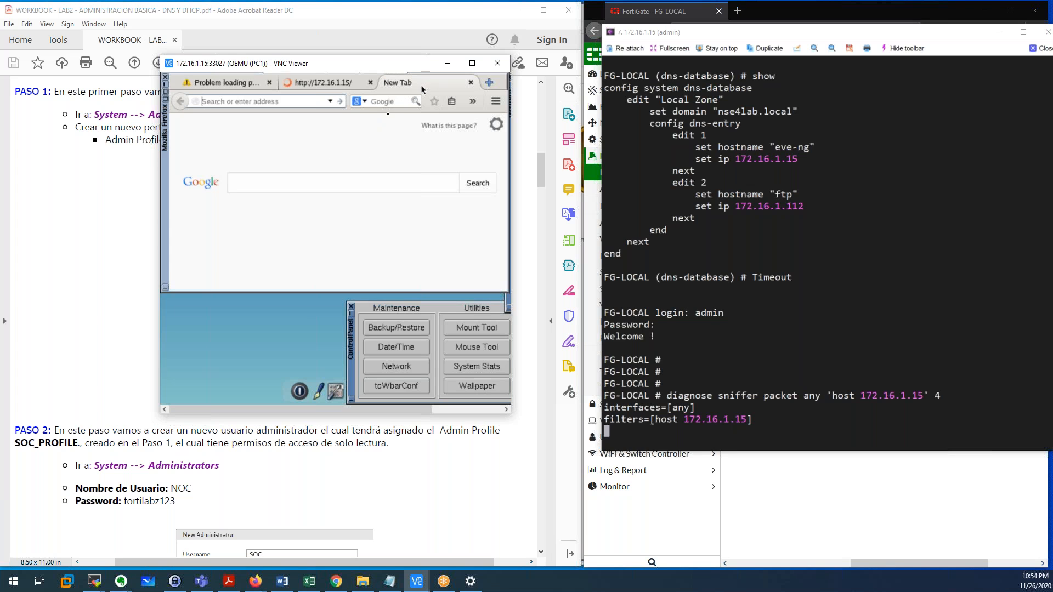
{"action": "left_click", "coordinate": [370, 82]}
{"action": "type", "text": "172.16.1.15"}
{"action": "key", "text": "Return"}
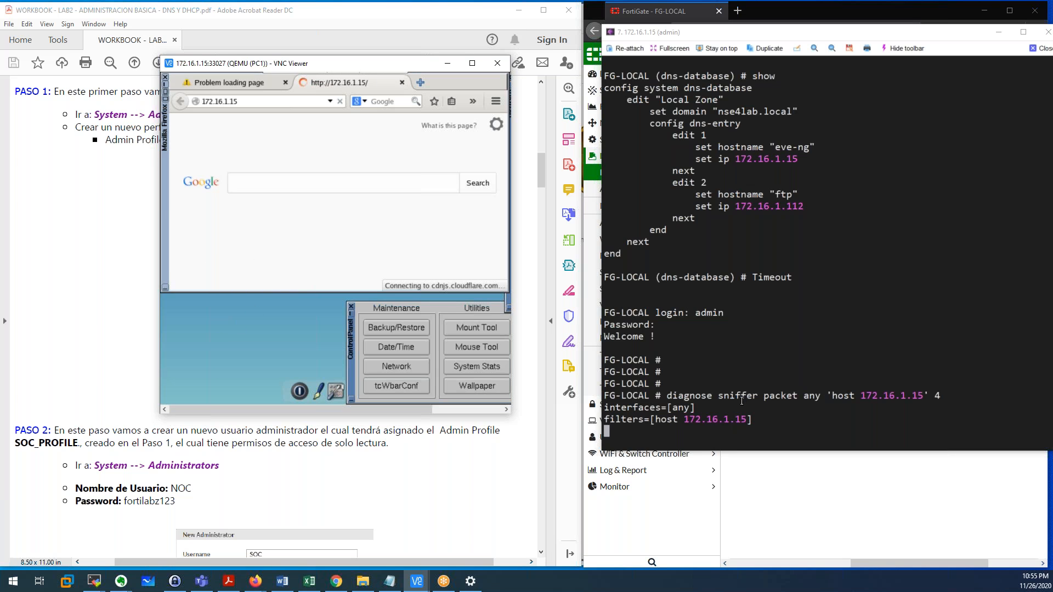
Highlight the sniffer command in the console, then raise PC1's terminal with the ping output.
{"action": "left_click", "coordinate": [717, 397]}
{"action": "left_click_drag", "start_coordinate": [667, 396], "coordinate": [929, 397]}
{"action": "left_click", "coordinate": [885, 403]}
{"action": "left_click", "coordinate": [924, 402]}
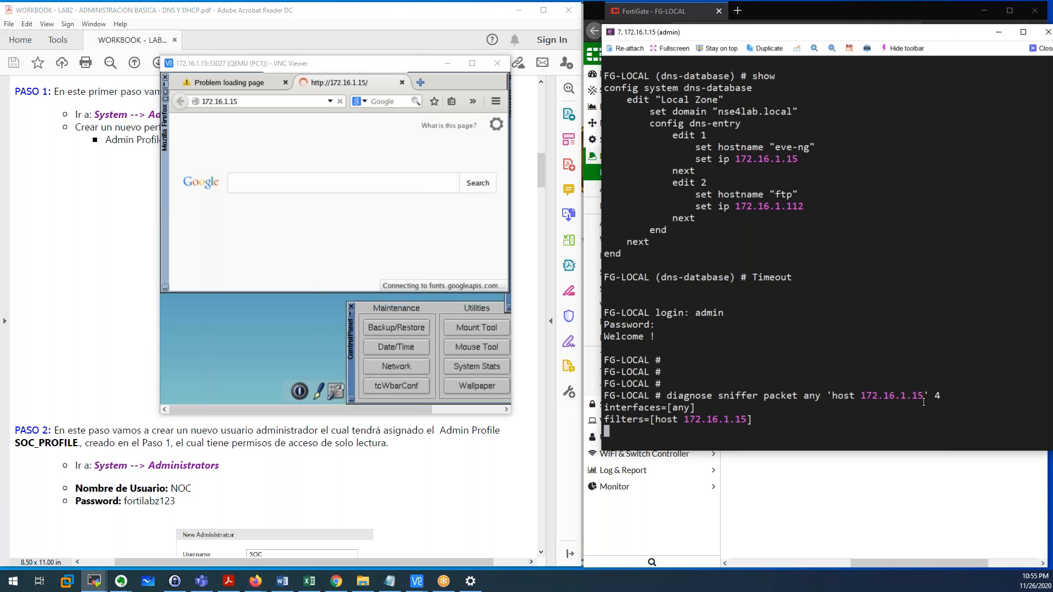
{"action": "left_click", "coordinate": [310, 307]}
{"action": "left_click", "coordinate": [313, 317]}
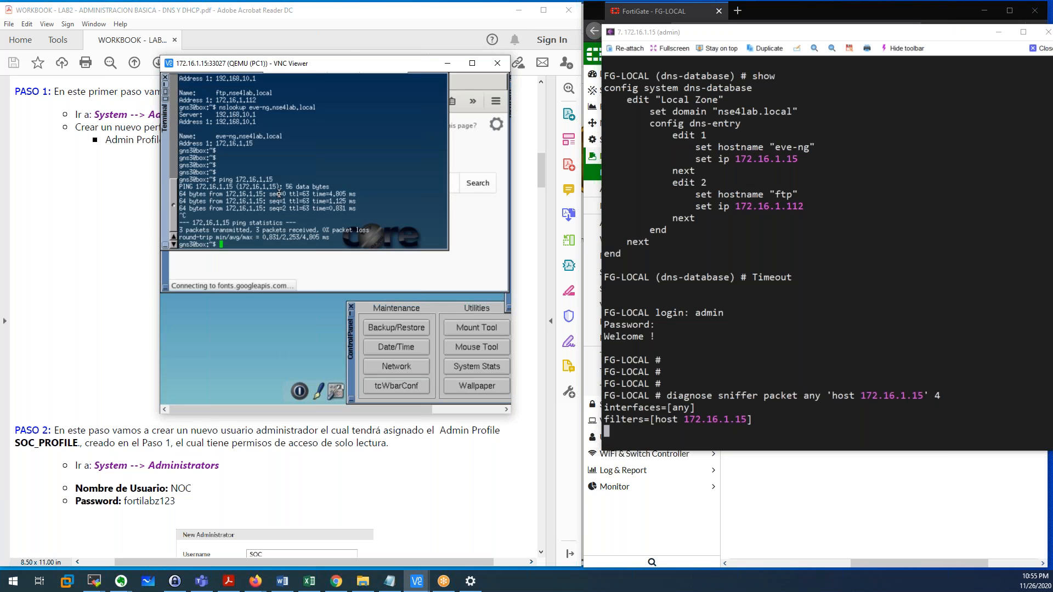
Ping 172.16.1.15 again from PC1, then stop the sniffer (32 packets) and the ping.
{"action": "key", "text": "Up"}
{"action": "key", "text": "Return"}
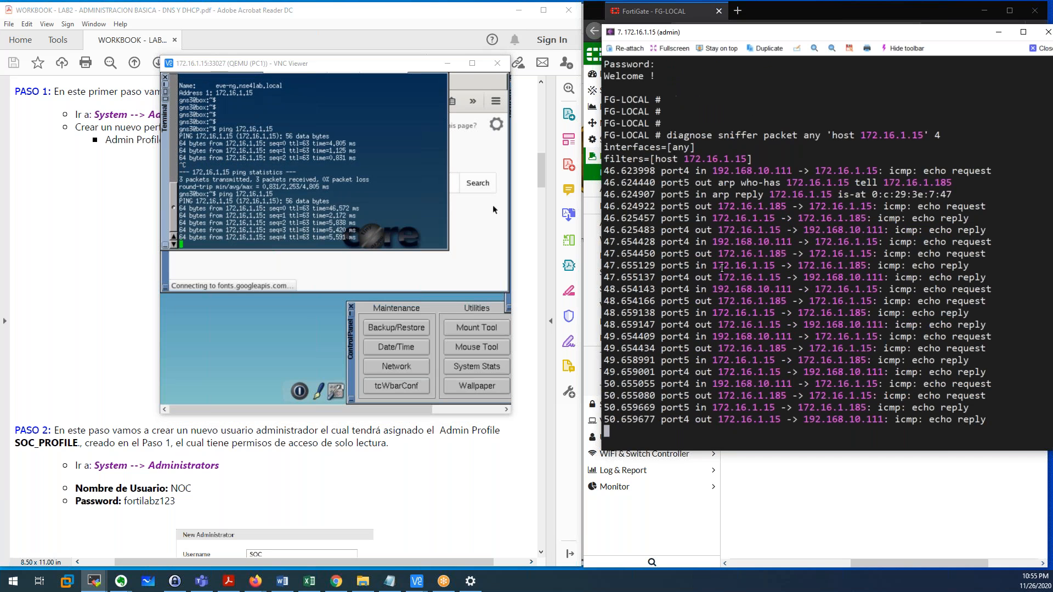
{"action": "key", "text": "ctrl+c"}
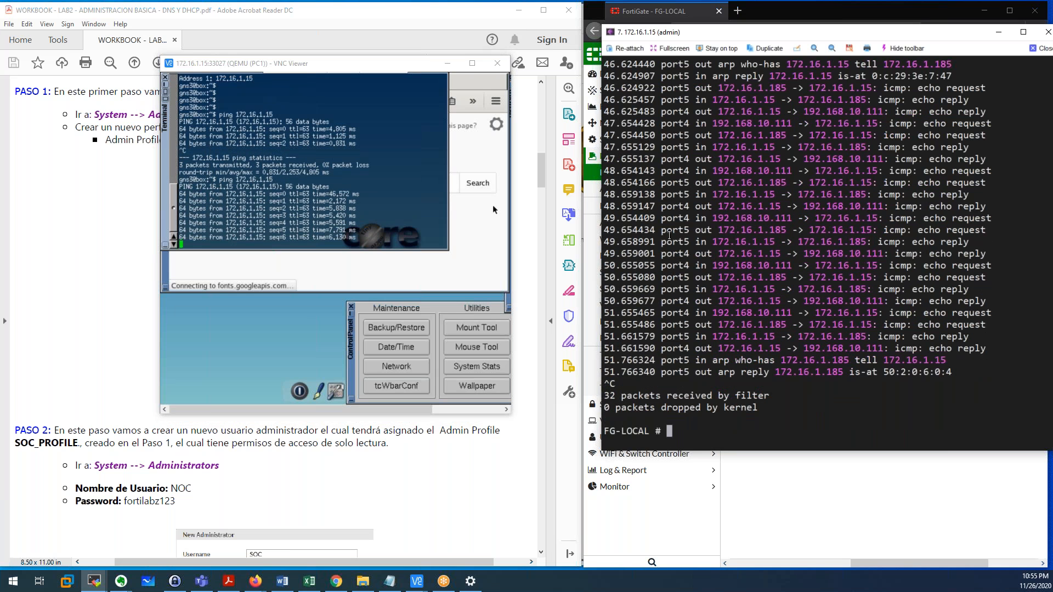
{"action": "left_click_drag", "start_coordinate": [690, 183], "coordinate": [707, 183]}
{"action": "left_click", "coordinate": [340, 198]}
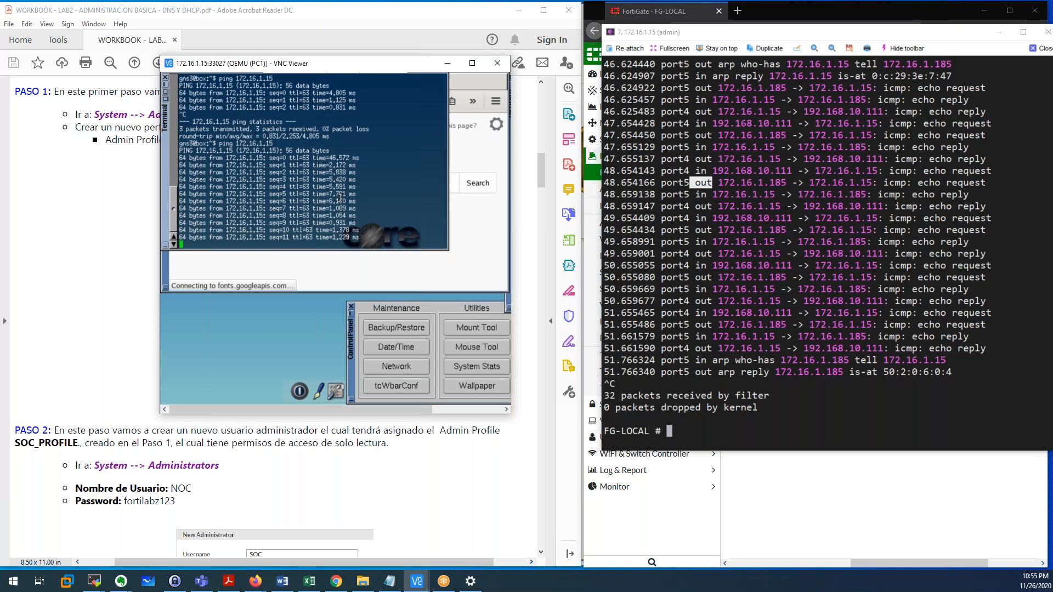
{"action": "key", "text": "ctrl+c"}
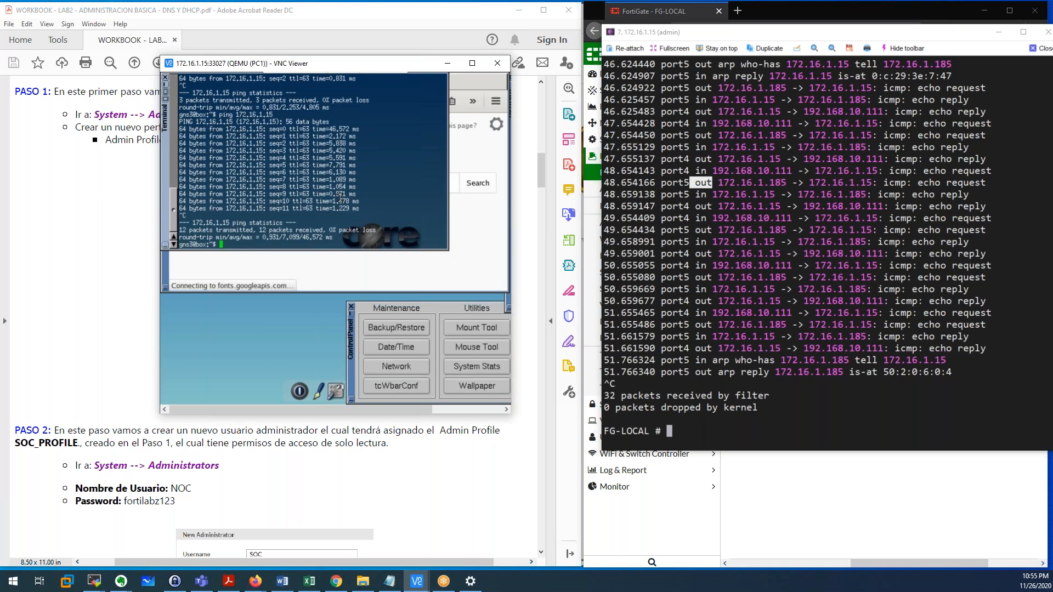
Reload 172.16.1.15 in a new Firefox tab and recall the sniffer command on FG-LOCAL.
{"action": "left_click", "coordinate": [481, 170]}
{"action": "left_click", "coordinate": [263, 100]}
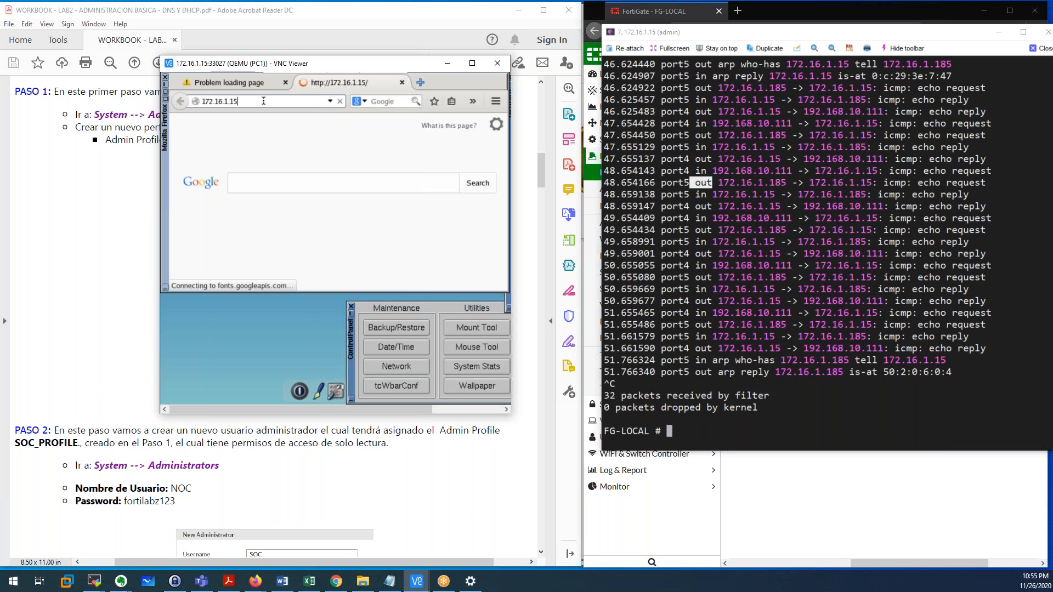
{"action": "left_click", "coordinate": [420, 82]}
{"action": "left_click", "coordinate": [371, 83]}
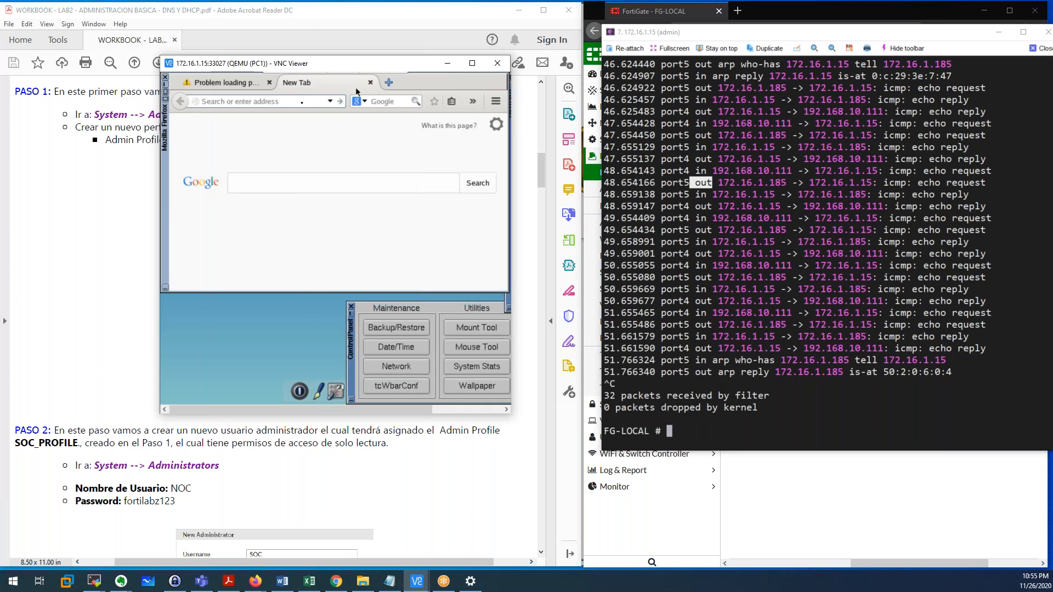
{"action": "type", "text": "172.16.1.15"}
{"action": "key", "text": "Return"}
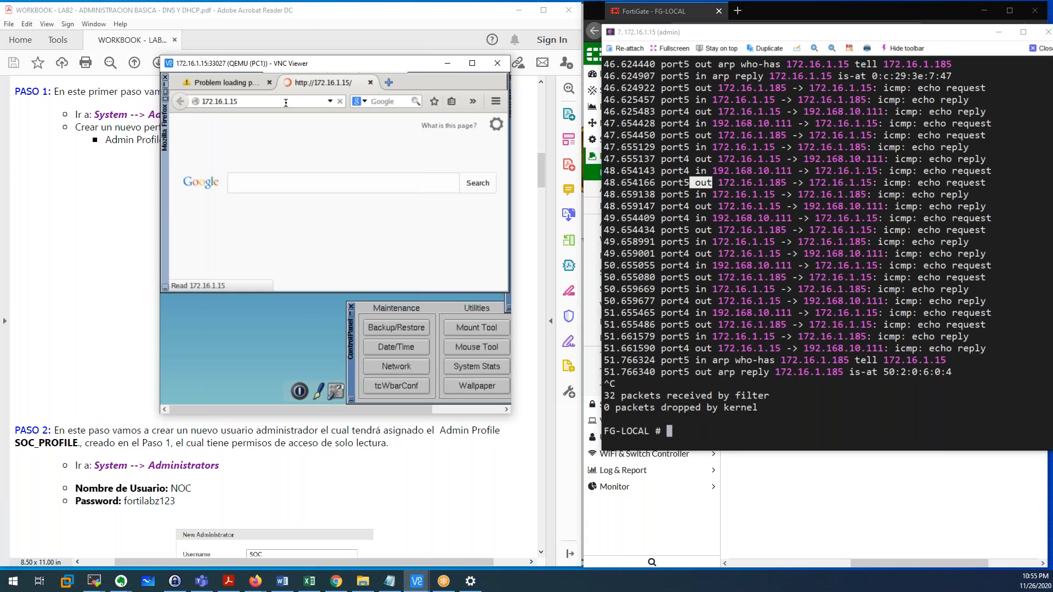
{"action": "left_click", "coordinate": [713, 274]}
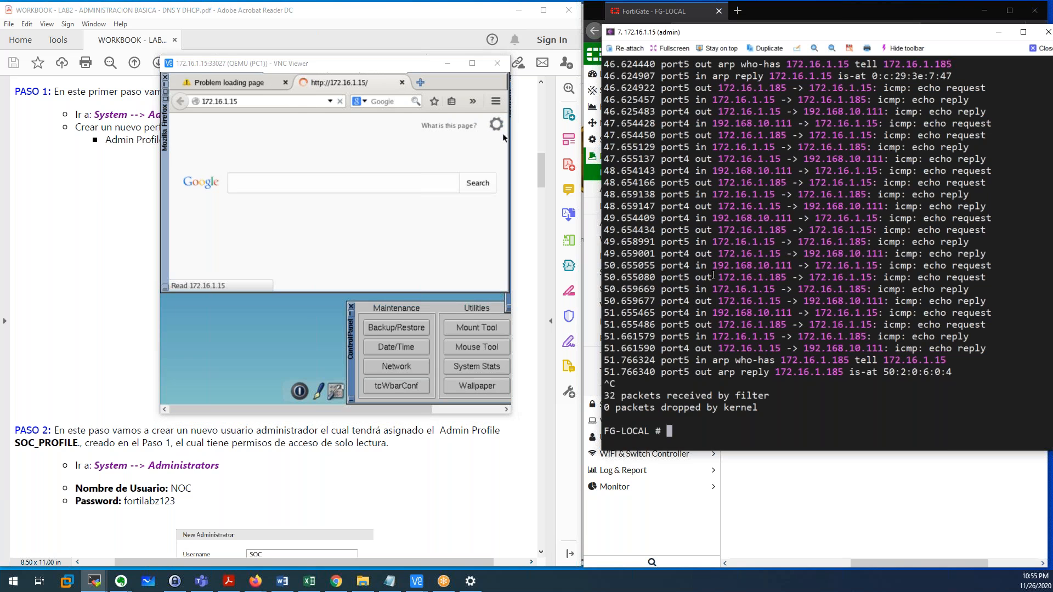
{"action": "key", "text": "Up"}
Rerun the host 172.16.1.15 sniffer, ping eve-ng.nse4lab.local from PC1, then stop both.
{"action": "key", "text": "Home"}
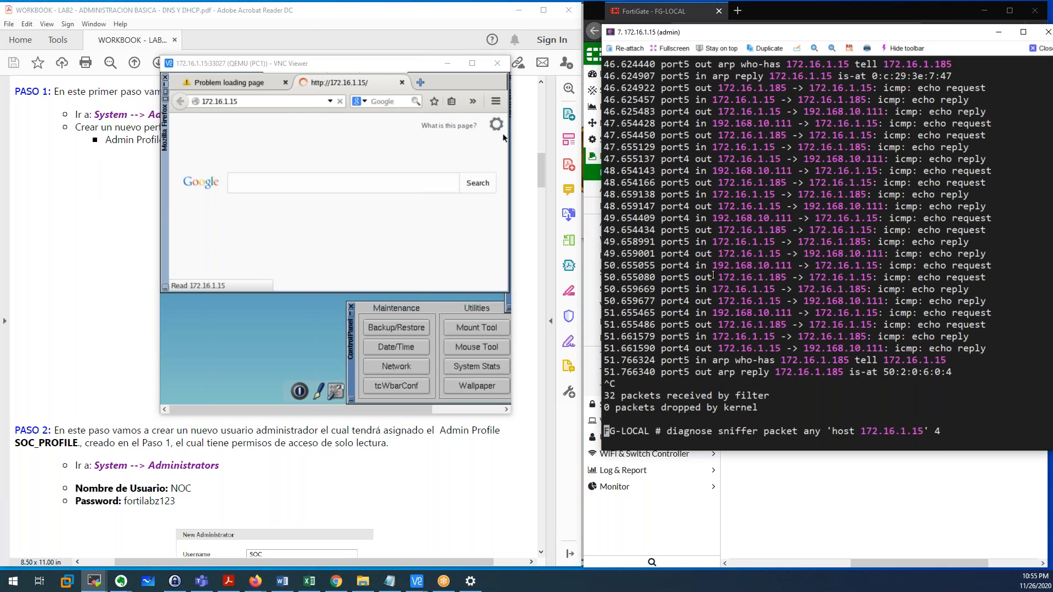
{"action": "key", "text": "Return"}
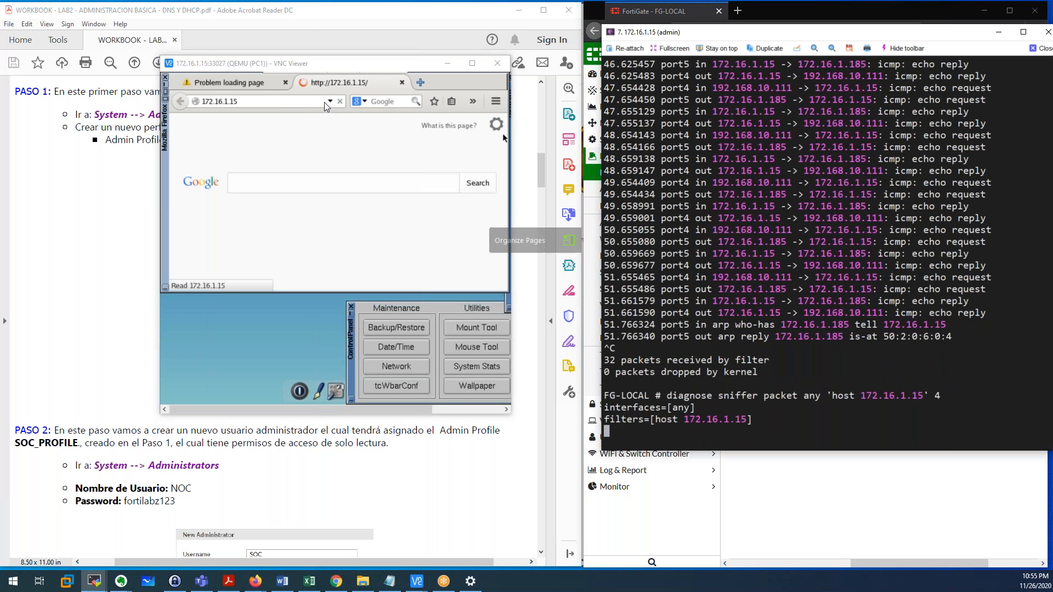
{"action": "right_click", "coordinate": [213, 327]}
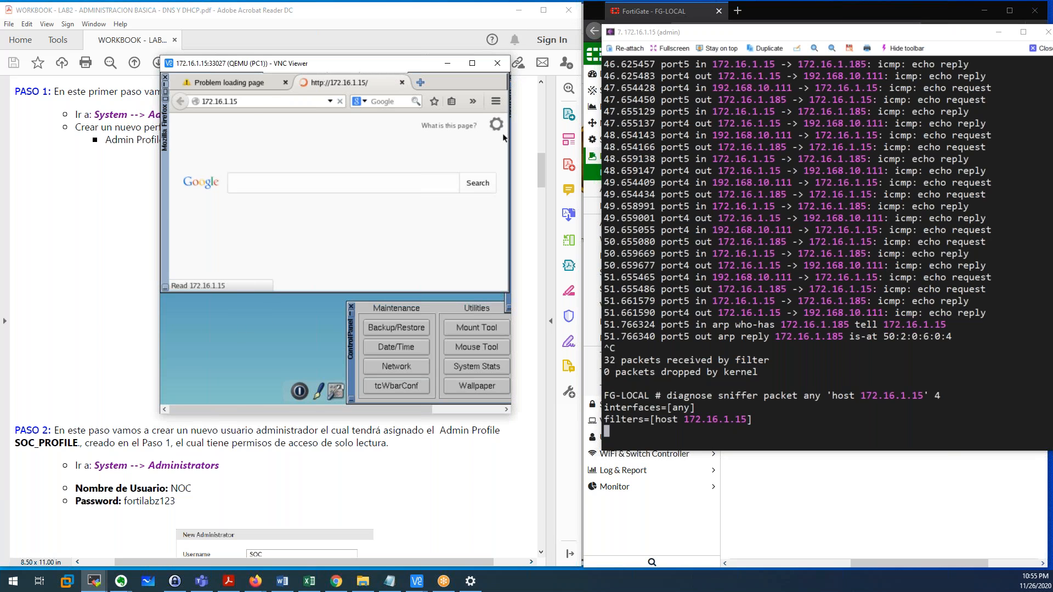
{"action": "left_click", "coordinate": [240, 344]}
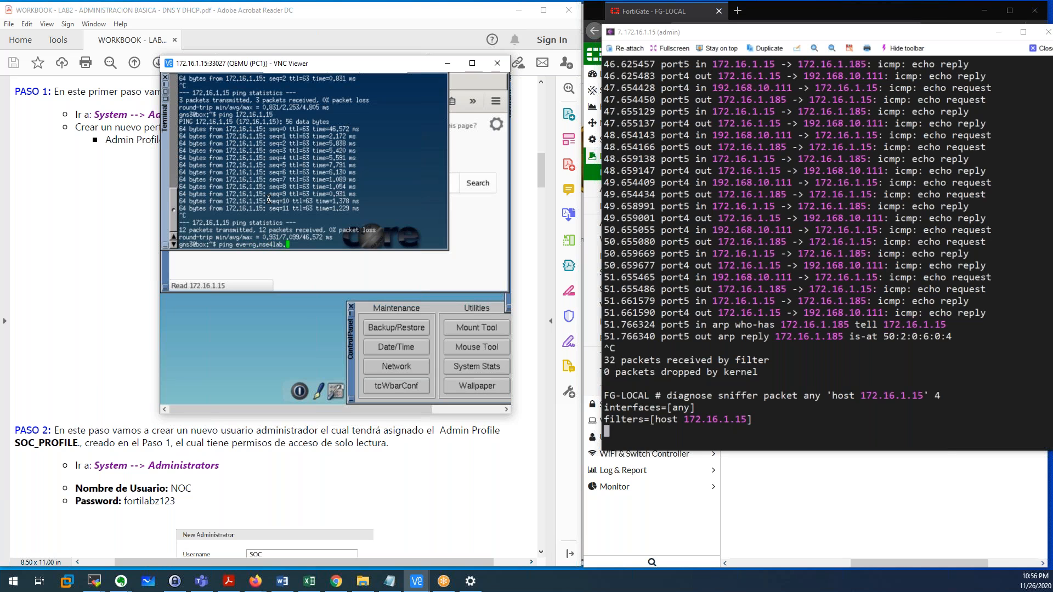
{"action": "type", "text": "ocal"}
{"action": "key", "text": "Return"}
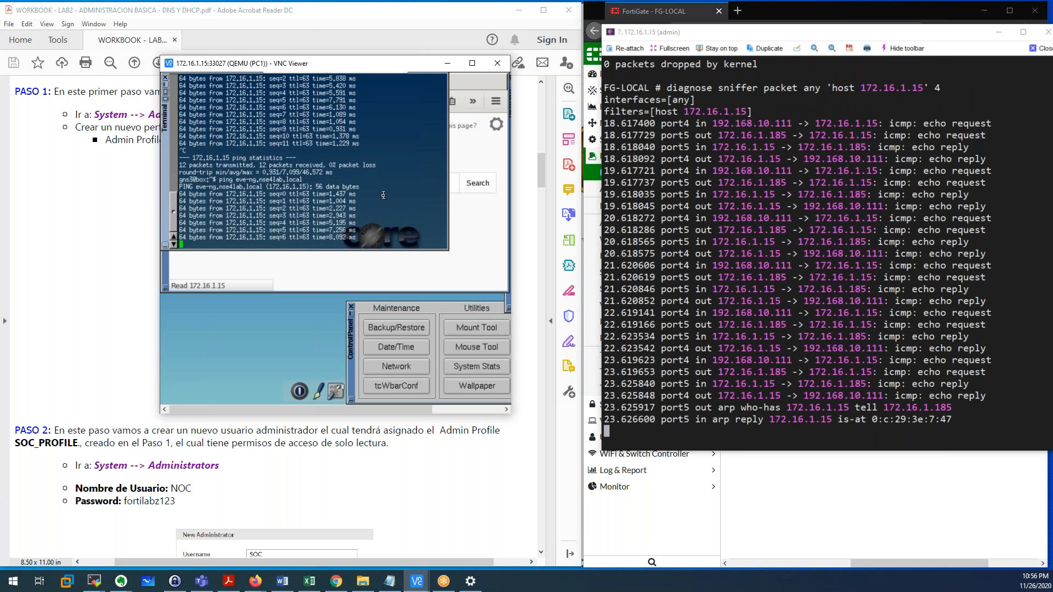
{"action": "key", "text": "ctrl+c"}
{"action": "left_click", "coordinate": [485, 236]}
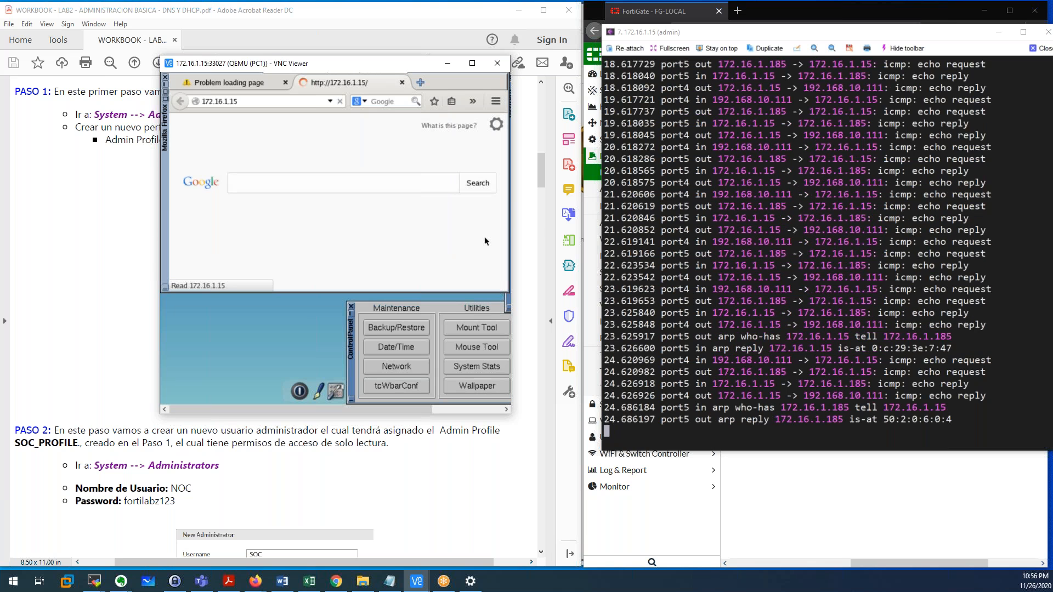
{"action": "left_click", "coordinate": [863, 282]}
{"action": "key", "text": "ctrl+c"}
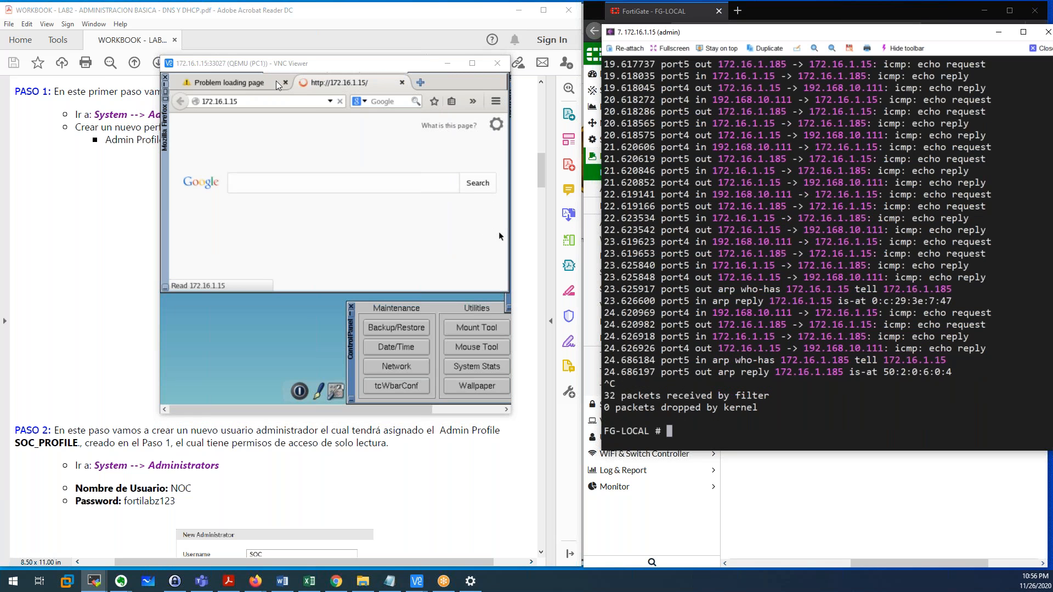
Open 172.16.1.112 in a new Firefox tab, check the IRUS Network page, then close it.
{"action": "left_click", "coordinate": [498, 235]}
{"action": "key", "text": "ctrl+t"}
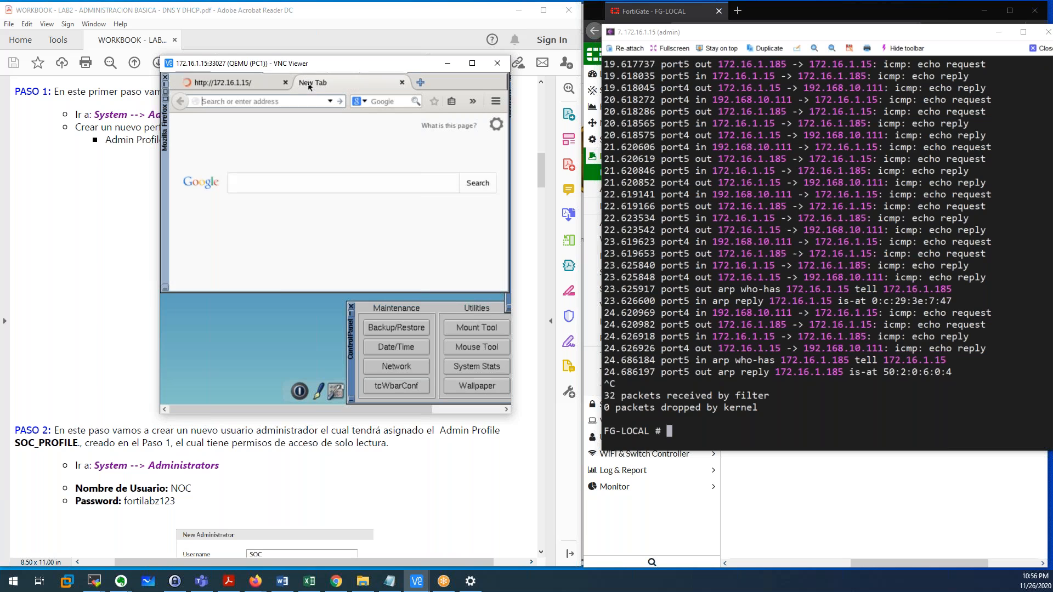
{"action": "type", "text": "172."}
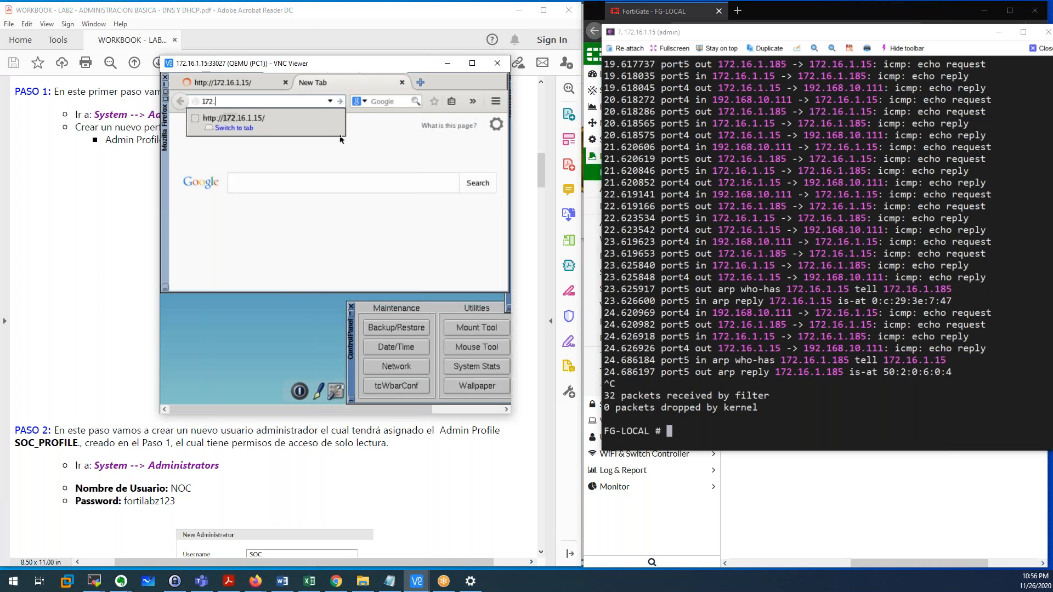
{"action": "type", "text": "16.1.112"}
{"action": "key", "text": "Return"}
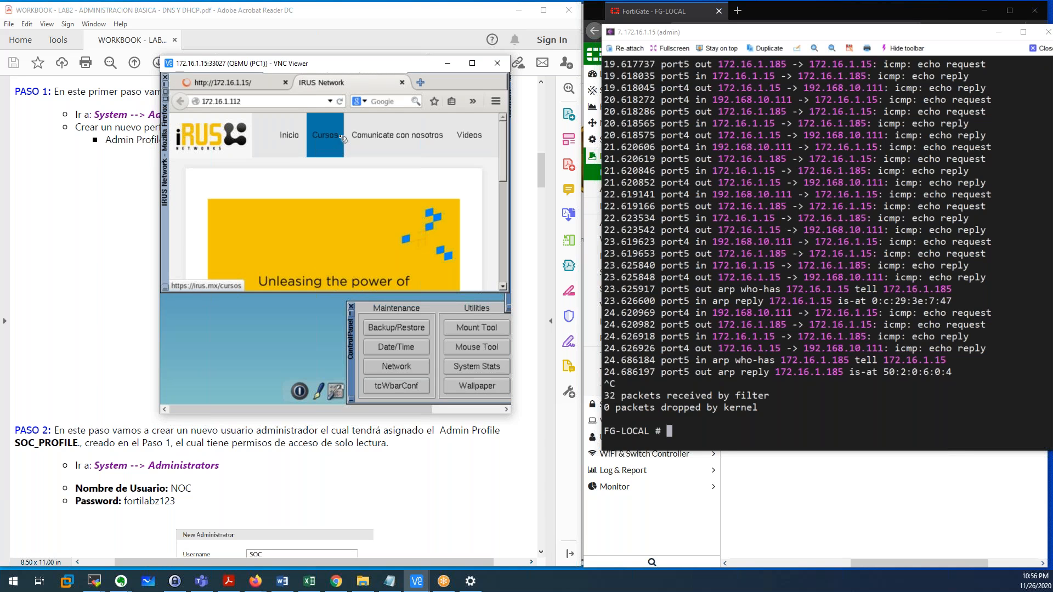
{"action": "left_click", "coordinate": [255, 102]}
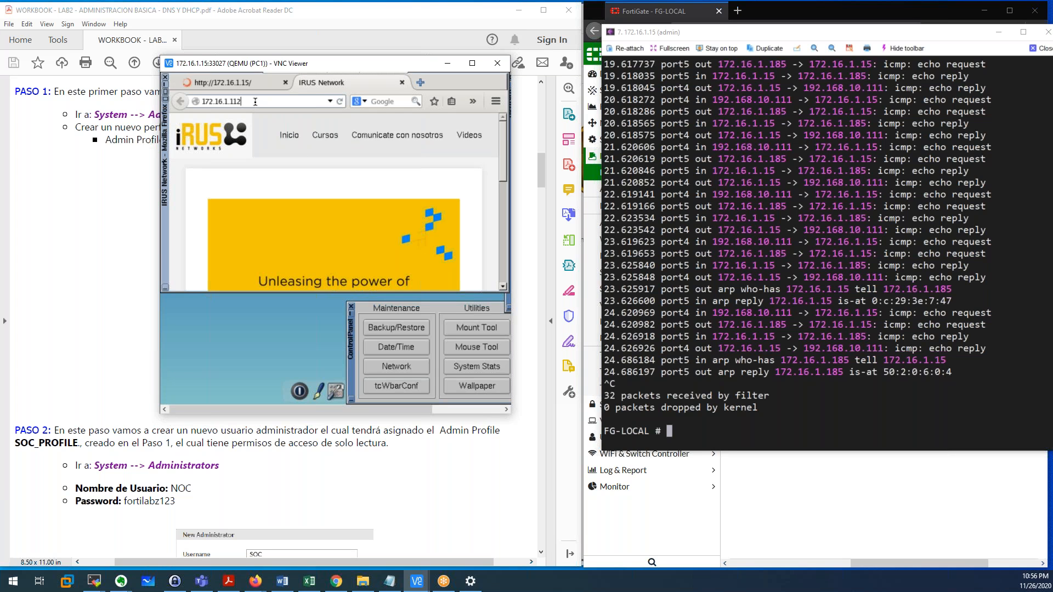
{"action": "left_click_drag", "start_coordinate": [256, 102], "coordinate": [195, 101]}
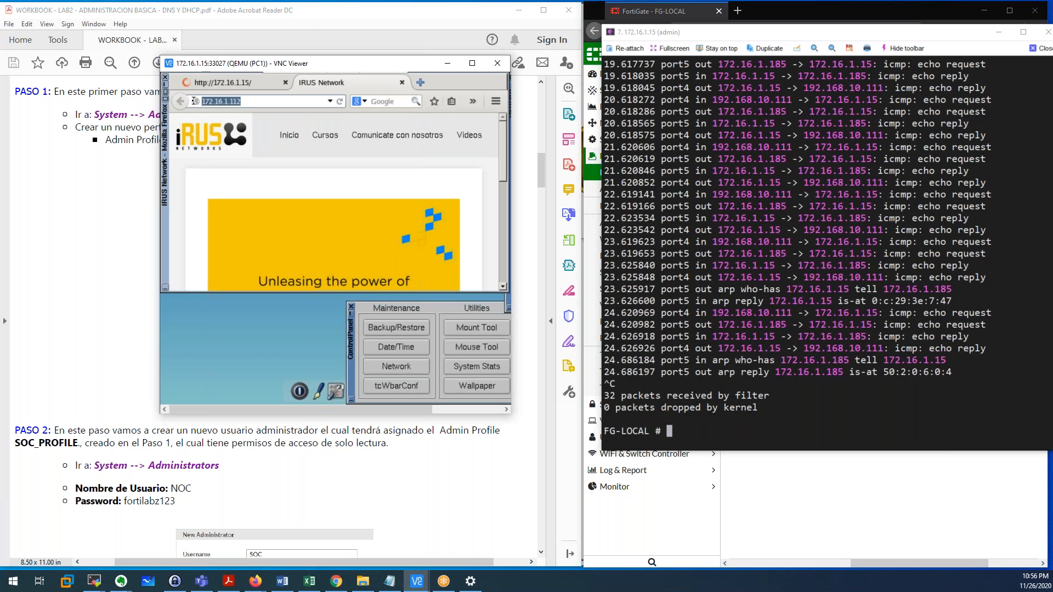
{"action": "left_click", "coordinate": [290, 103]}
{"action": "scroll", "coordinate": [343, 160], "scroll_direction": "down", "scroll_amount": 3}
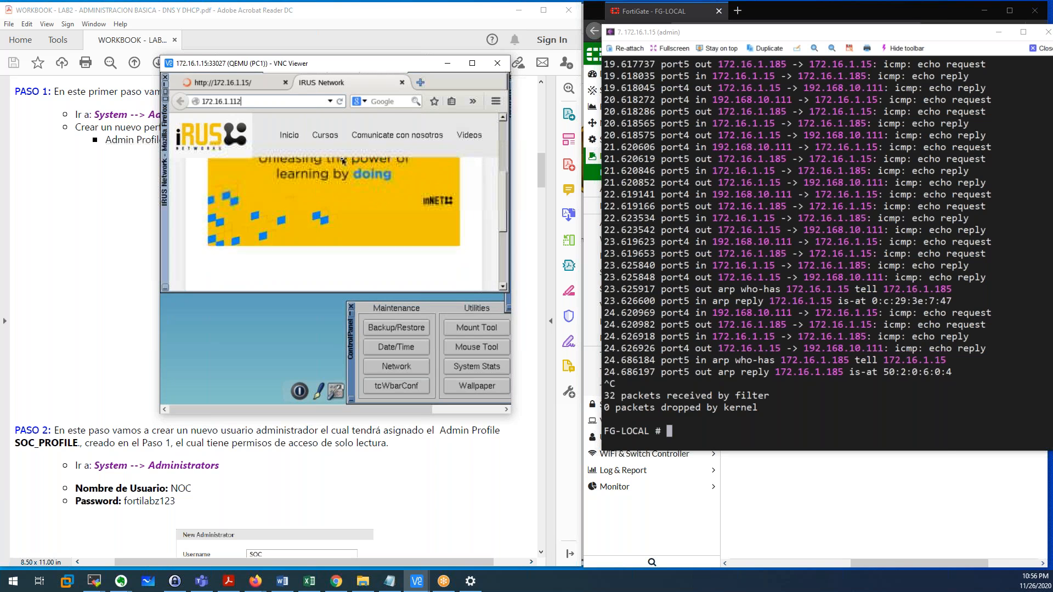
{"action": "scroll", "coordinate": [344, 161], "scroll_direction": "up", "scroll_amount": 3}
{"action": "mouse_move", "coordinate": [403, 84]}
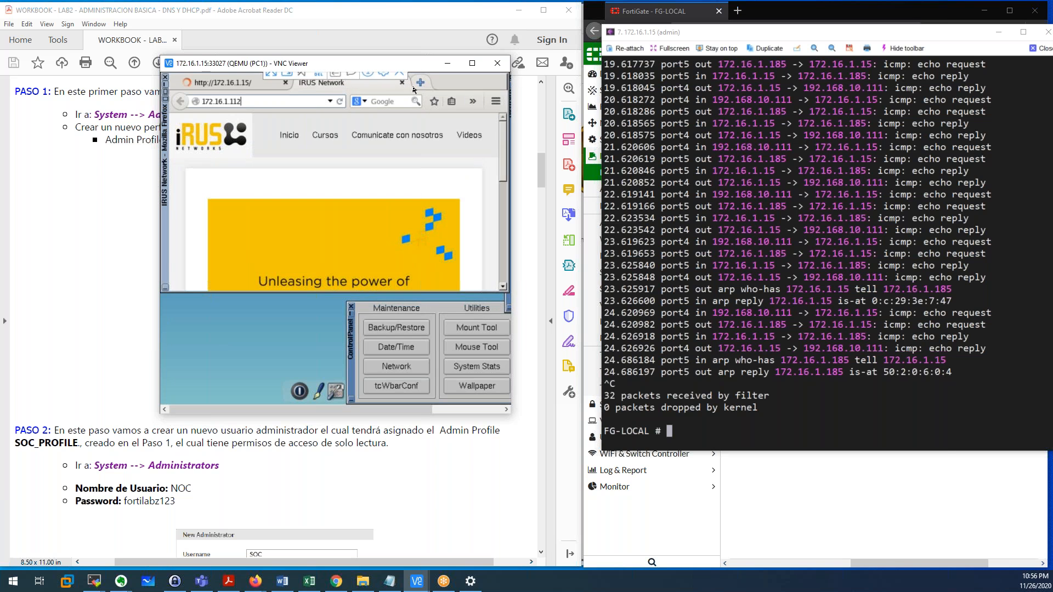
{"action": "left_click", "coordinate": [402, 84]}
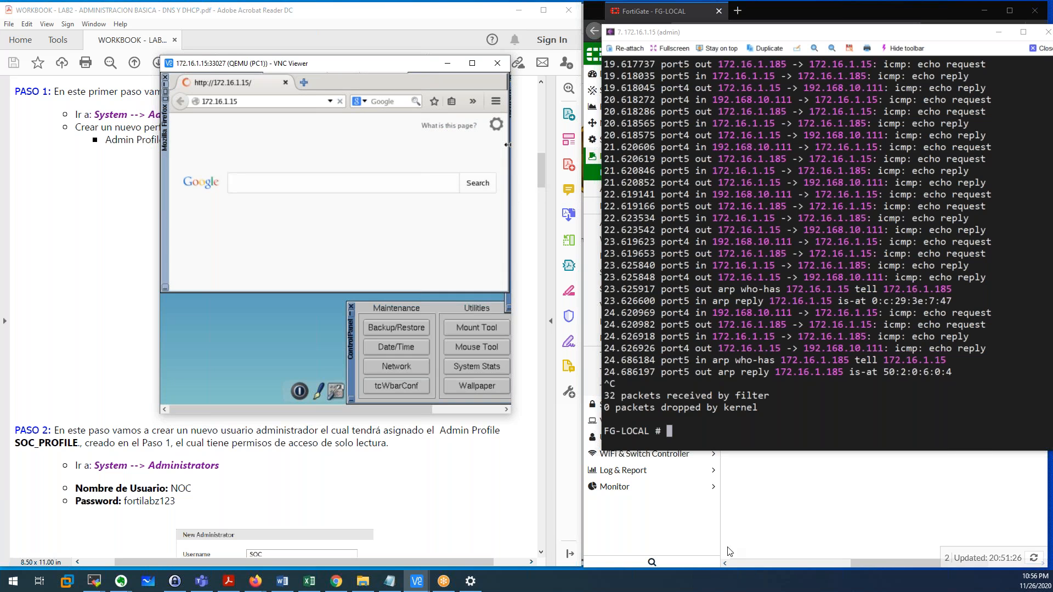
Bring the FortiGate IPv4 Policy page forward to show the LAN TO FTP AND EVENG SERVER policy.
{"action": "left_click", "coordinate": [768, 510]}
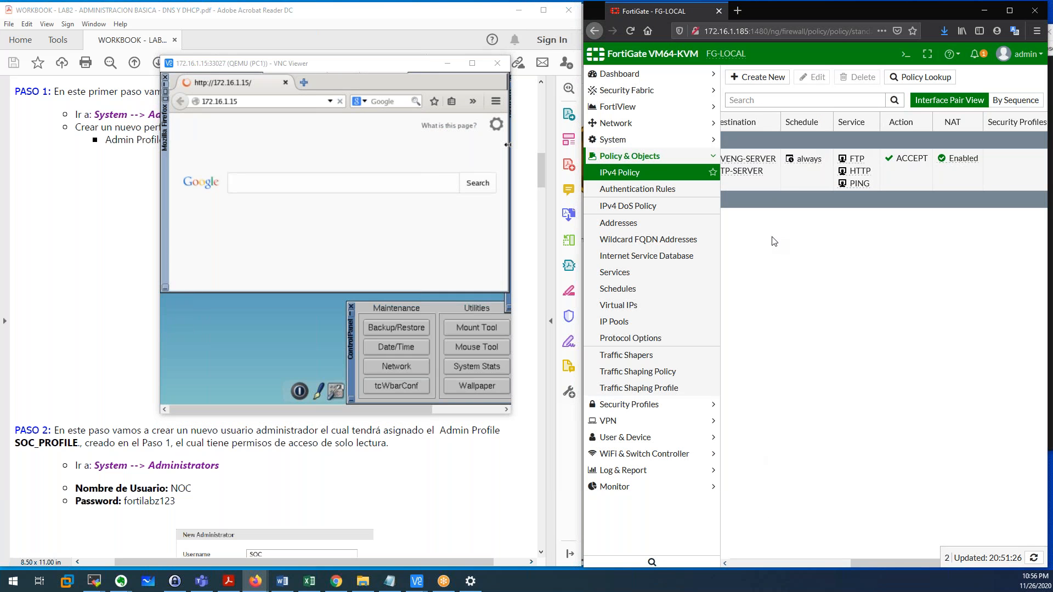
{"action": "scroll", "coordinate": [774, 242], "scroll_direction": "left", "scroll_amount": 3}
{"action": "scroll", "coordinate": [774, 241], "scroll_direction": "left", "scroll_amount": 1}
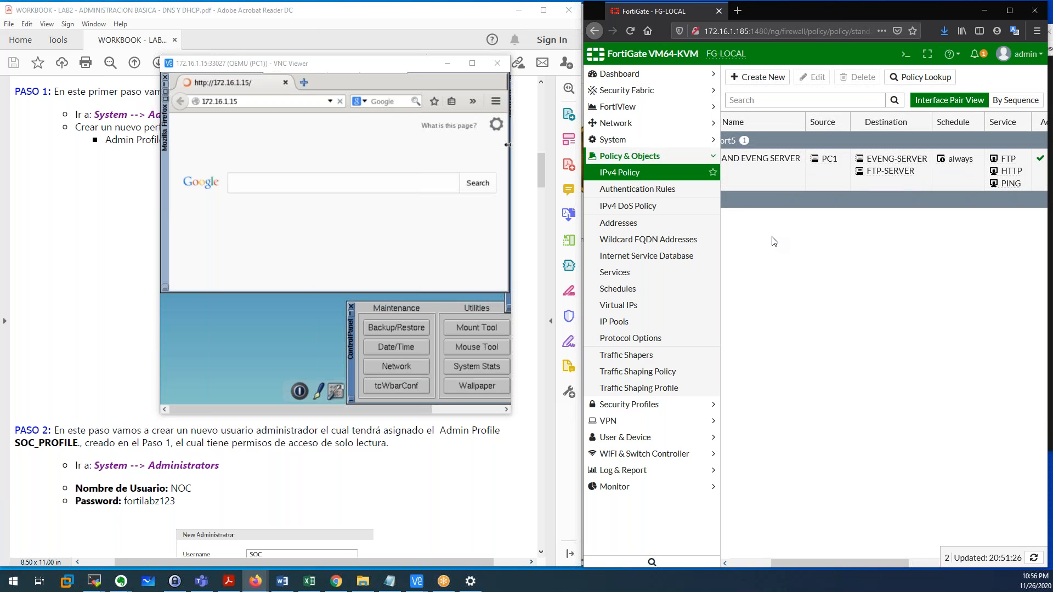
{"action": "scroll", "coordinate": [774, 241], "scroll_direction": "left", "scroll_amount": 3}
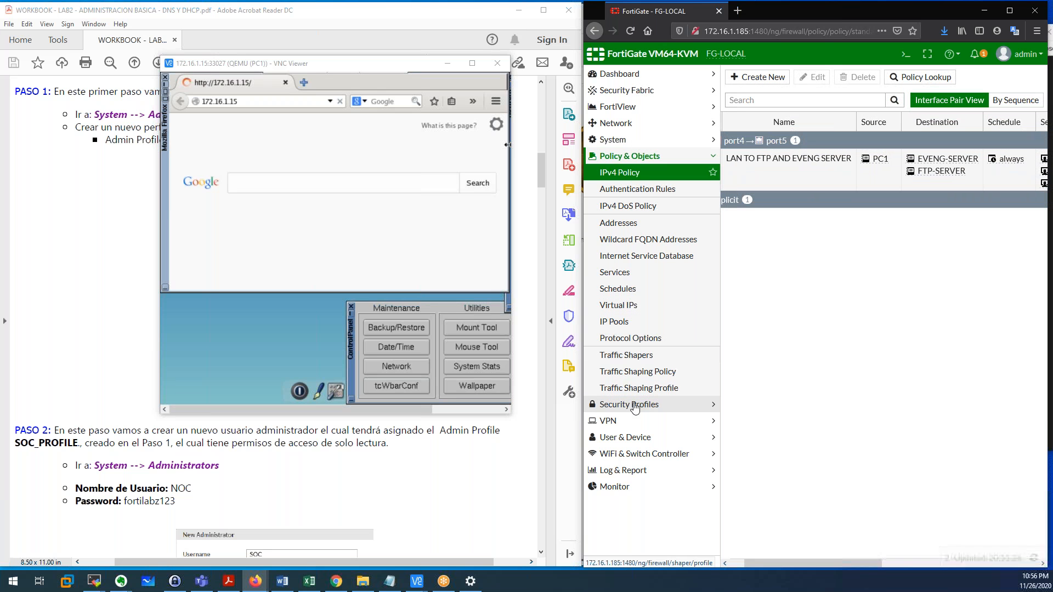
In PC1's Firefox, open a new tab and browse to ftp.nse4lab.local.
{"action": "left_click", "coordinate": [307, 86]}
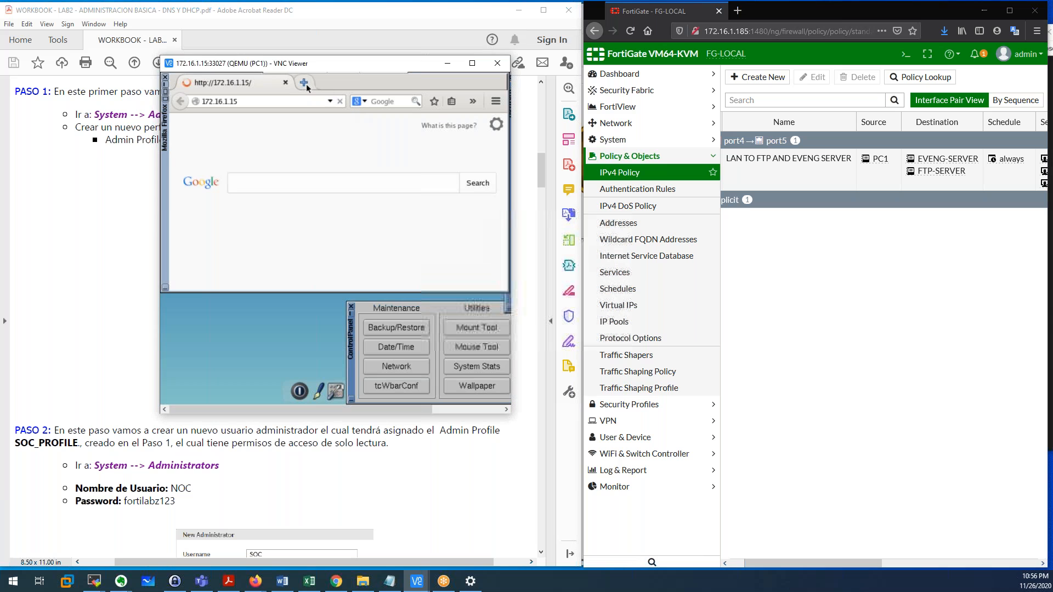
{"action": "left_click", "coordinate": [306, 85]}
{"action": "type", "text": "ftp."}
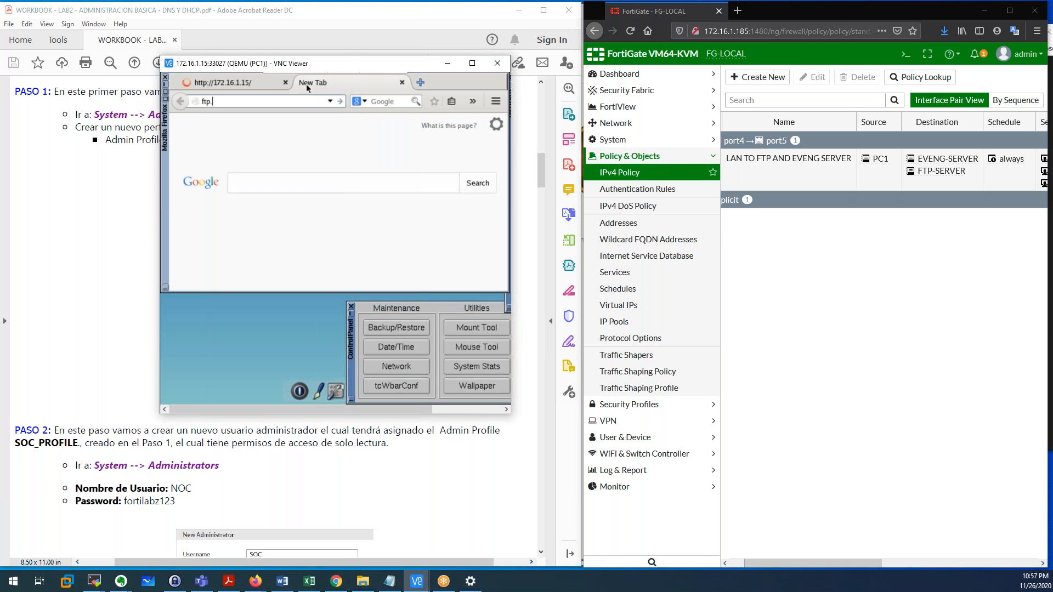
{"action": "type", "text": "nse4lab.local"}
{"action": "key", "text": "Return"}
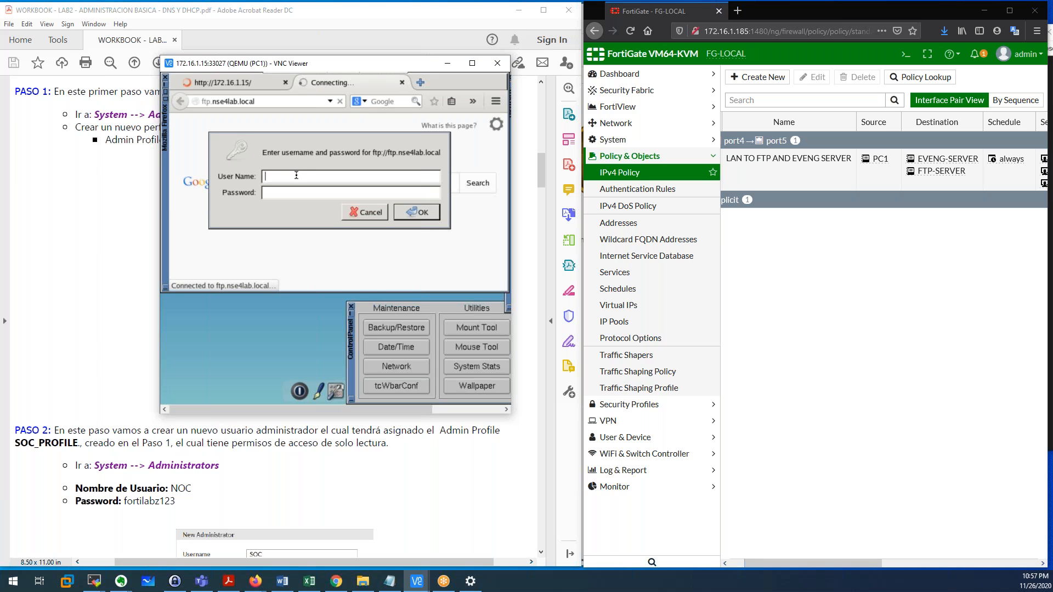
Highlight the FTP server address in the login prompt, then scroll the lab workbook PDF to page 4.
{"action": "left_click", "coordinate": [254, 87]}
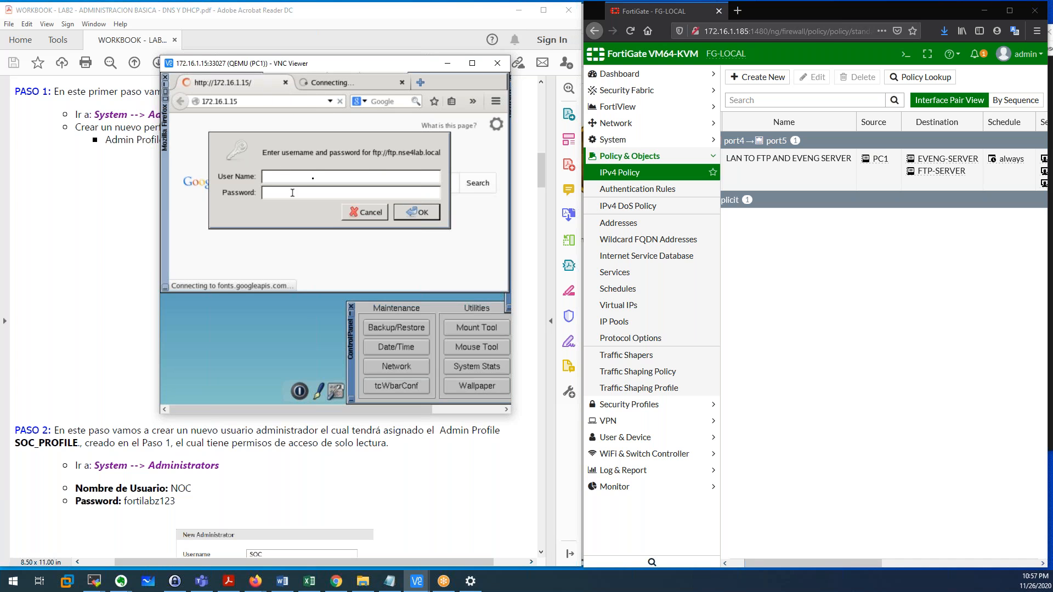
{"action": "left_click_drag", "start_coordinate": [377, 154], "coordinate": [442, 159]}
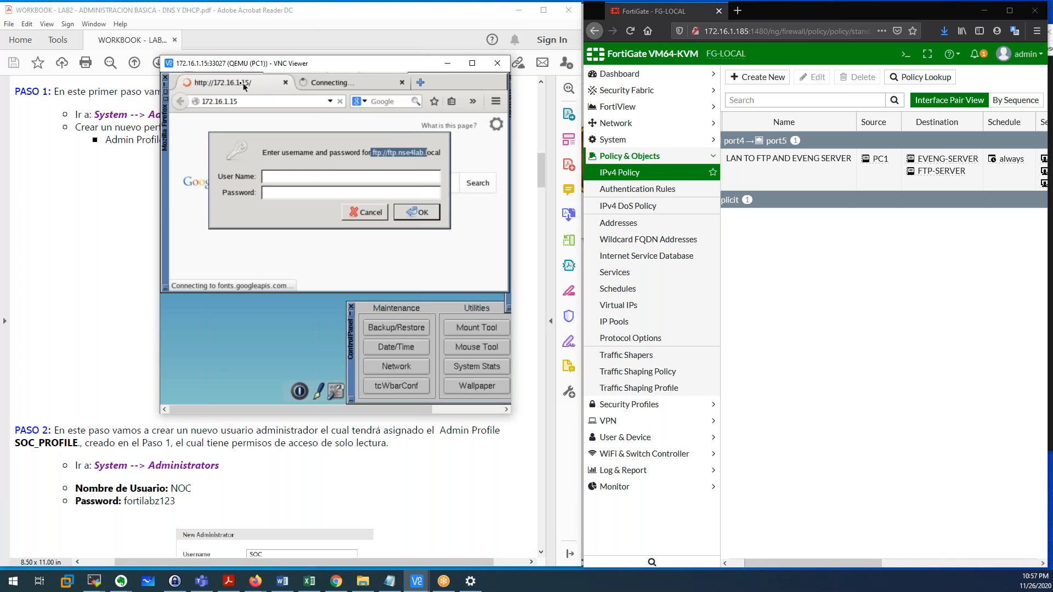
{"action": "left_click", "coordinate": [335, 85]}
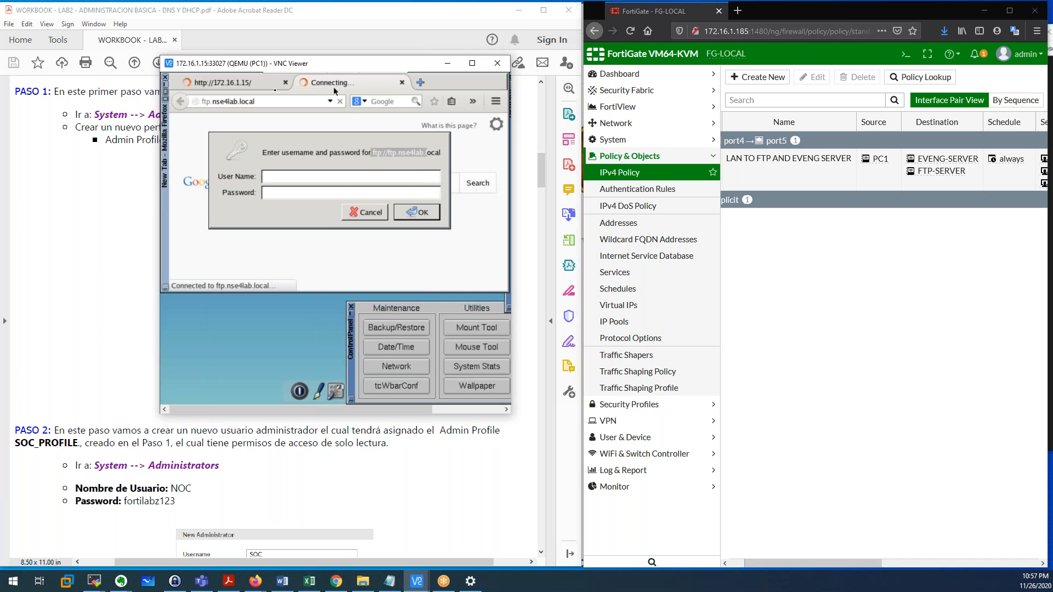
{"action": "left_click", "coordinate": [253, 83]}
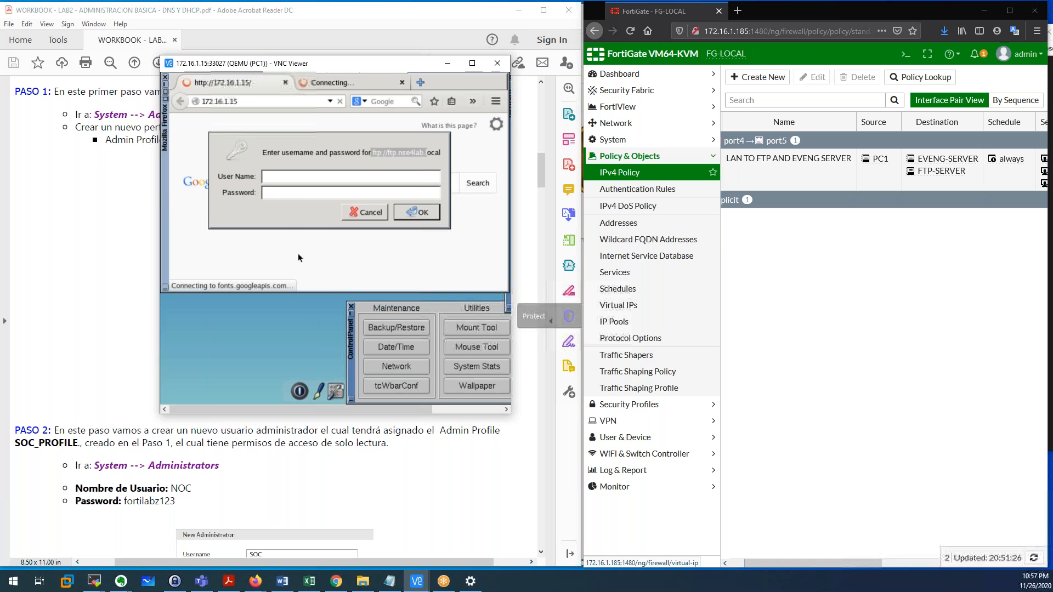
{"action": "left_click", "coordinate": [79, 288]}
{"action": "scroll", "coordinate": [79, 289], "scroll_direction": "down", "scroll_amount": 9}
Scroll the lab workbook past the FTP login screenshot to page 8 of 8.
{"action": "scroll", "coordinate": [503, 340], "scroll_direction": "down", "scroll_amount": 15}
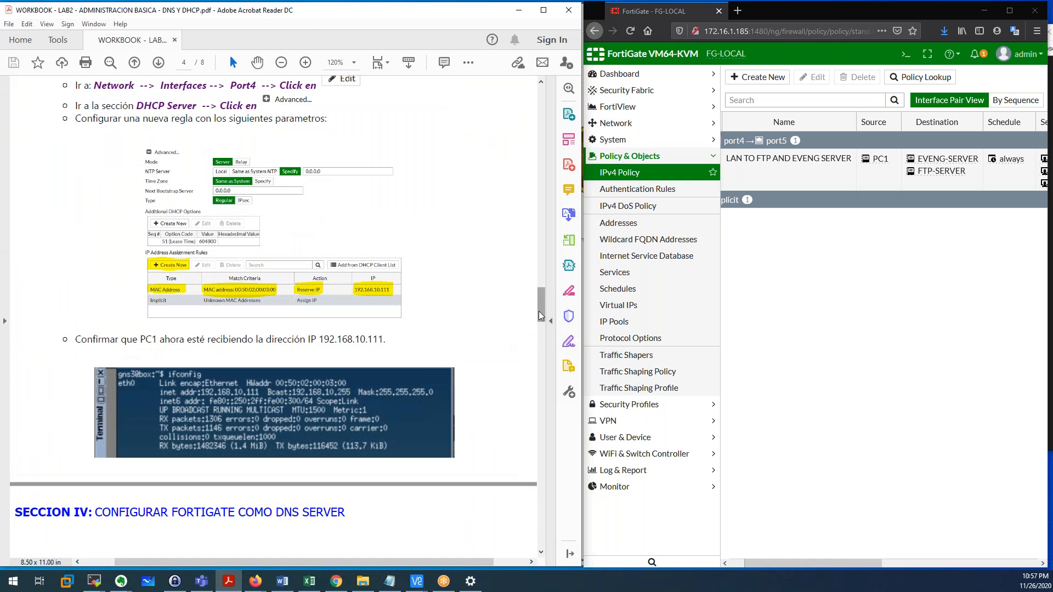
{"action": "left_click_drag", "start_coordinate": [542, 316], "coordinate": [568, 554]}
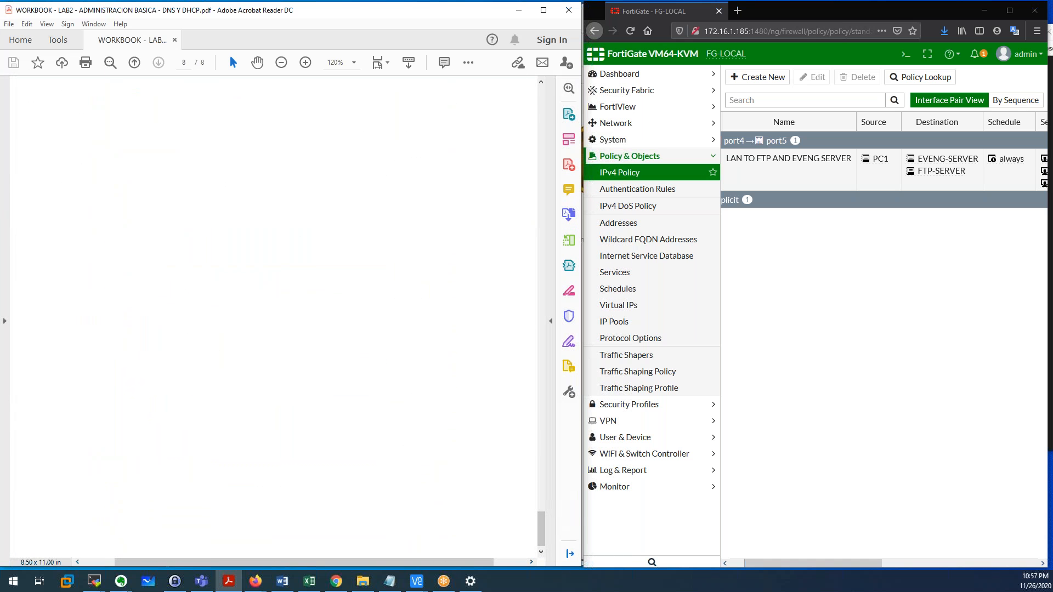